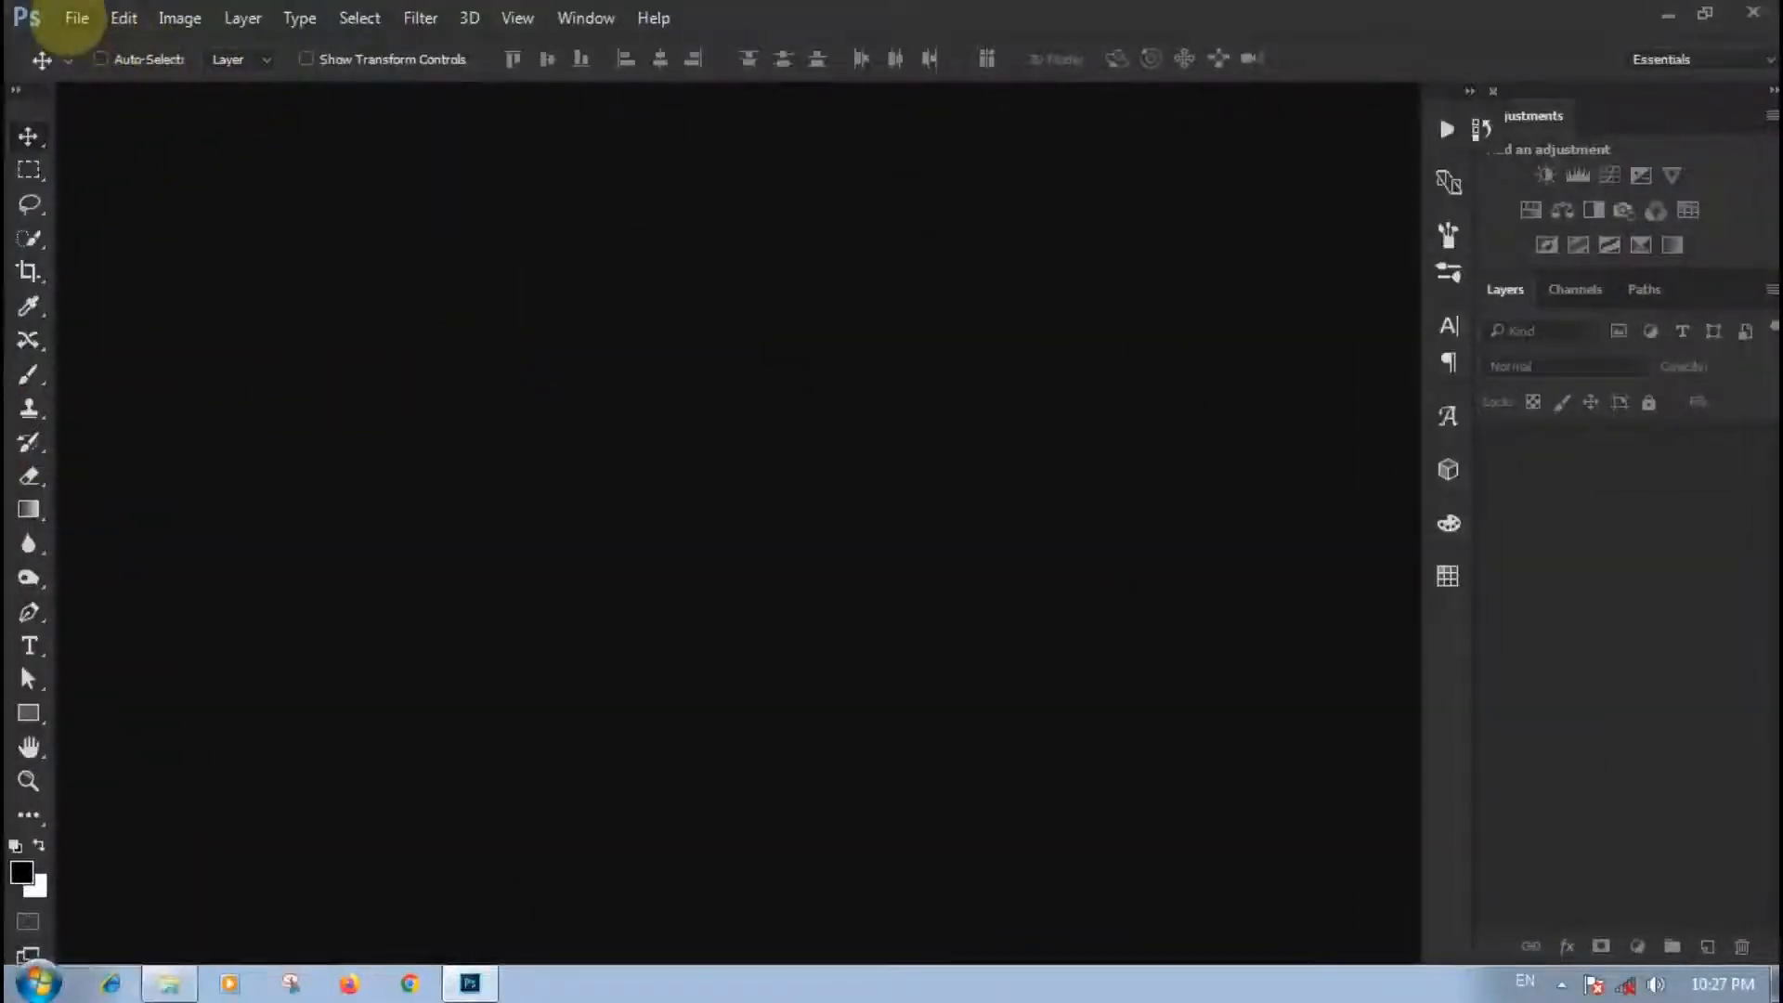
Step: Create a new document with the International Paper A4 preset, 210 x 297 mm at 300 pixels/inch in RGB
left_click(77, 18)
left_click(103, 48)
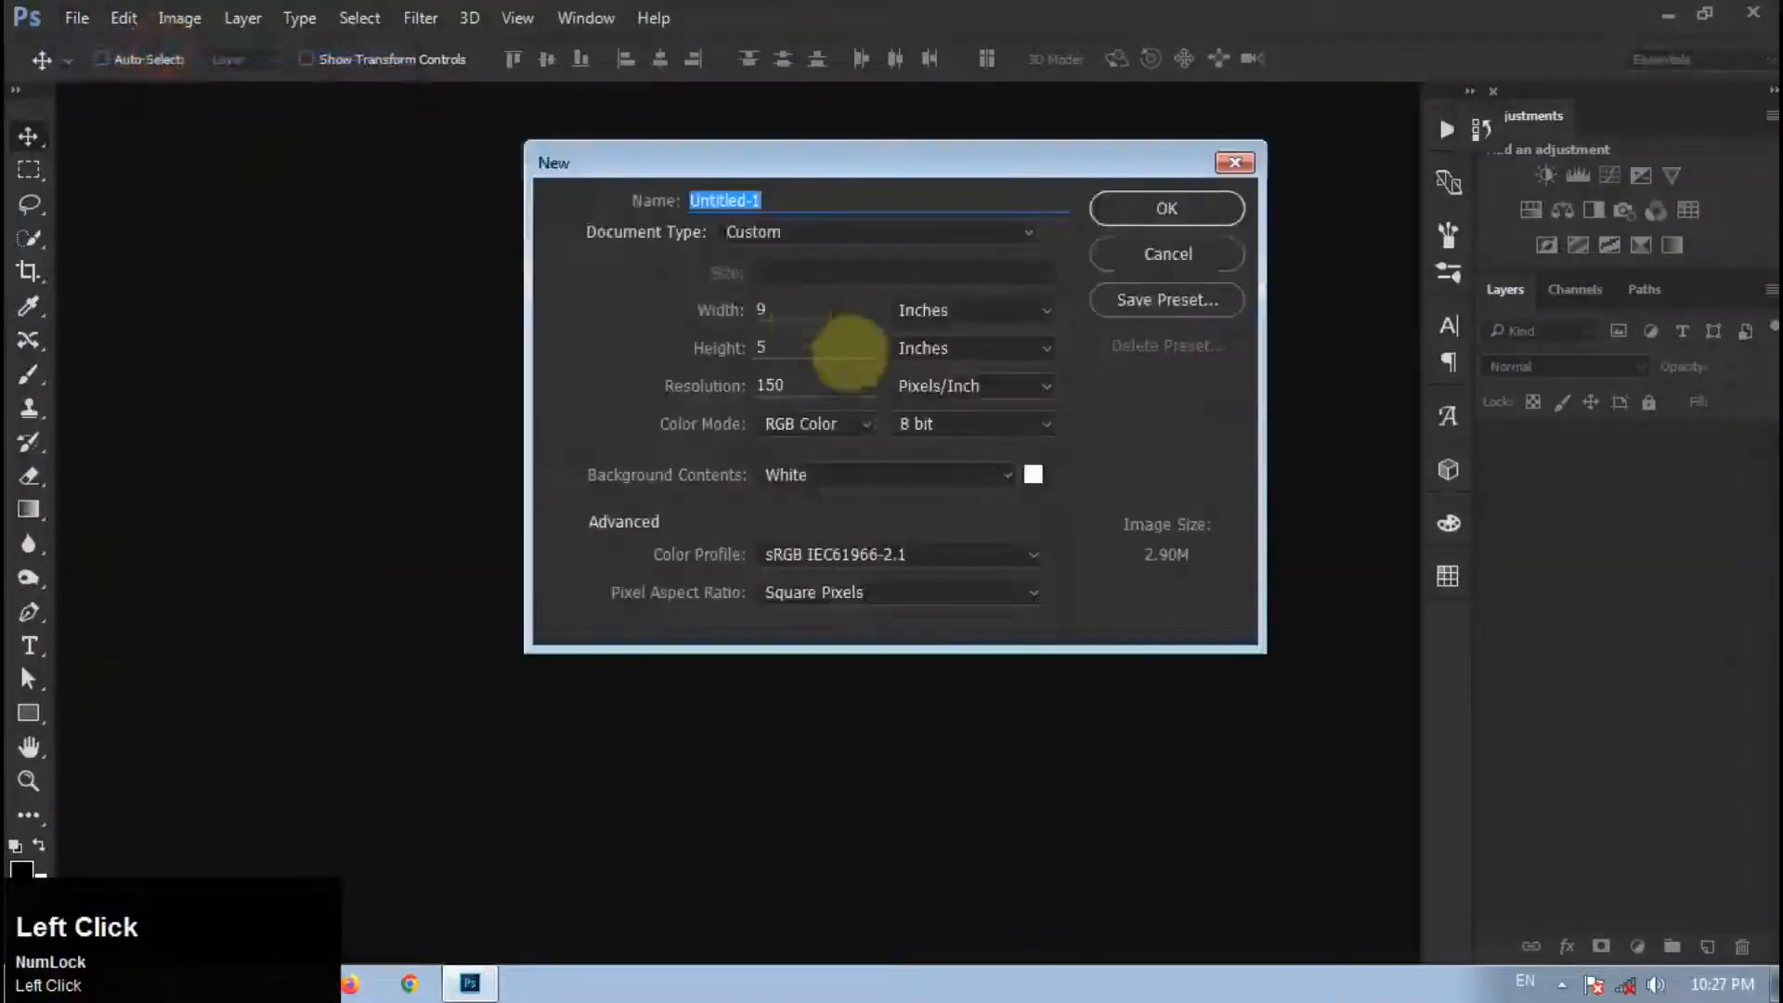
left_click(1019, 231)
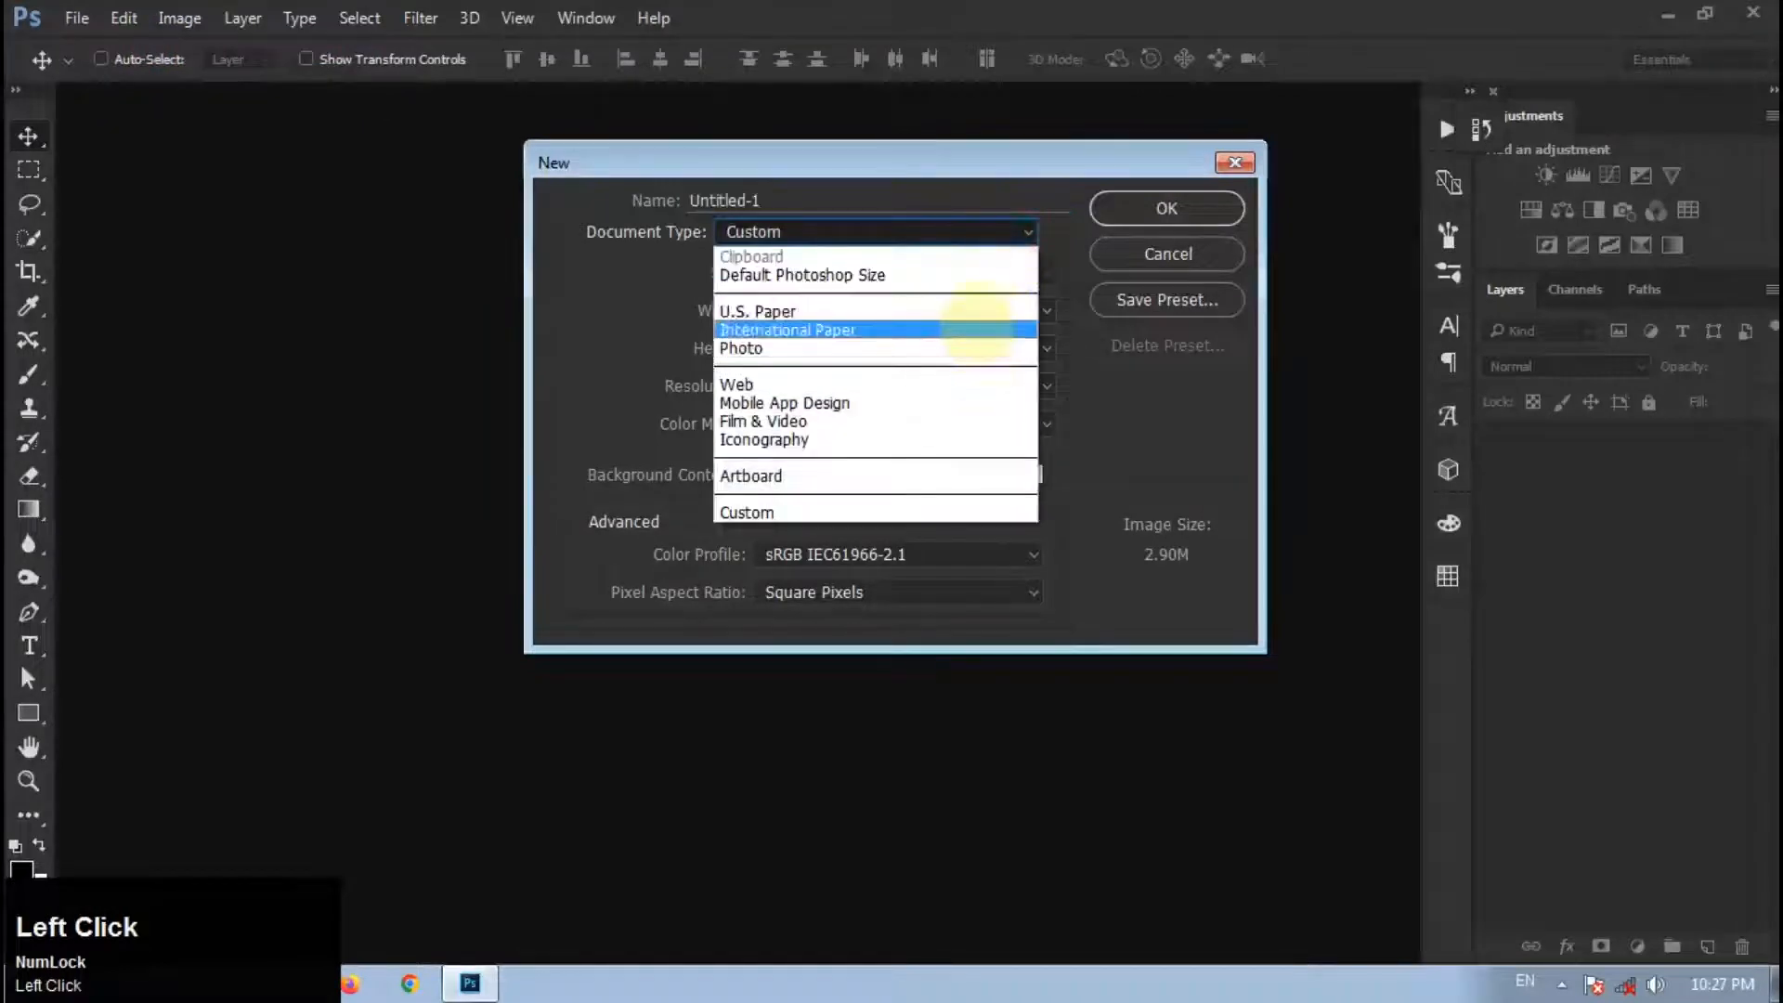
left_click(973, 304)
left_click(987, 232)
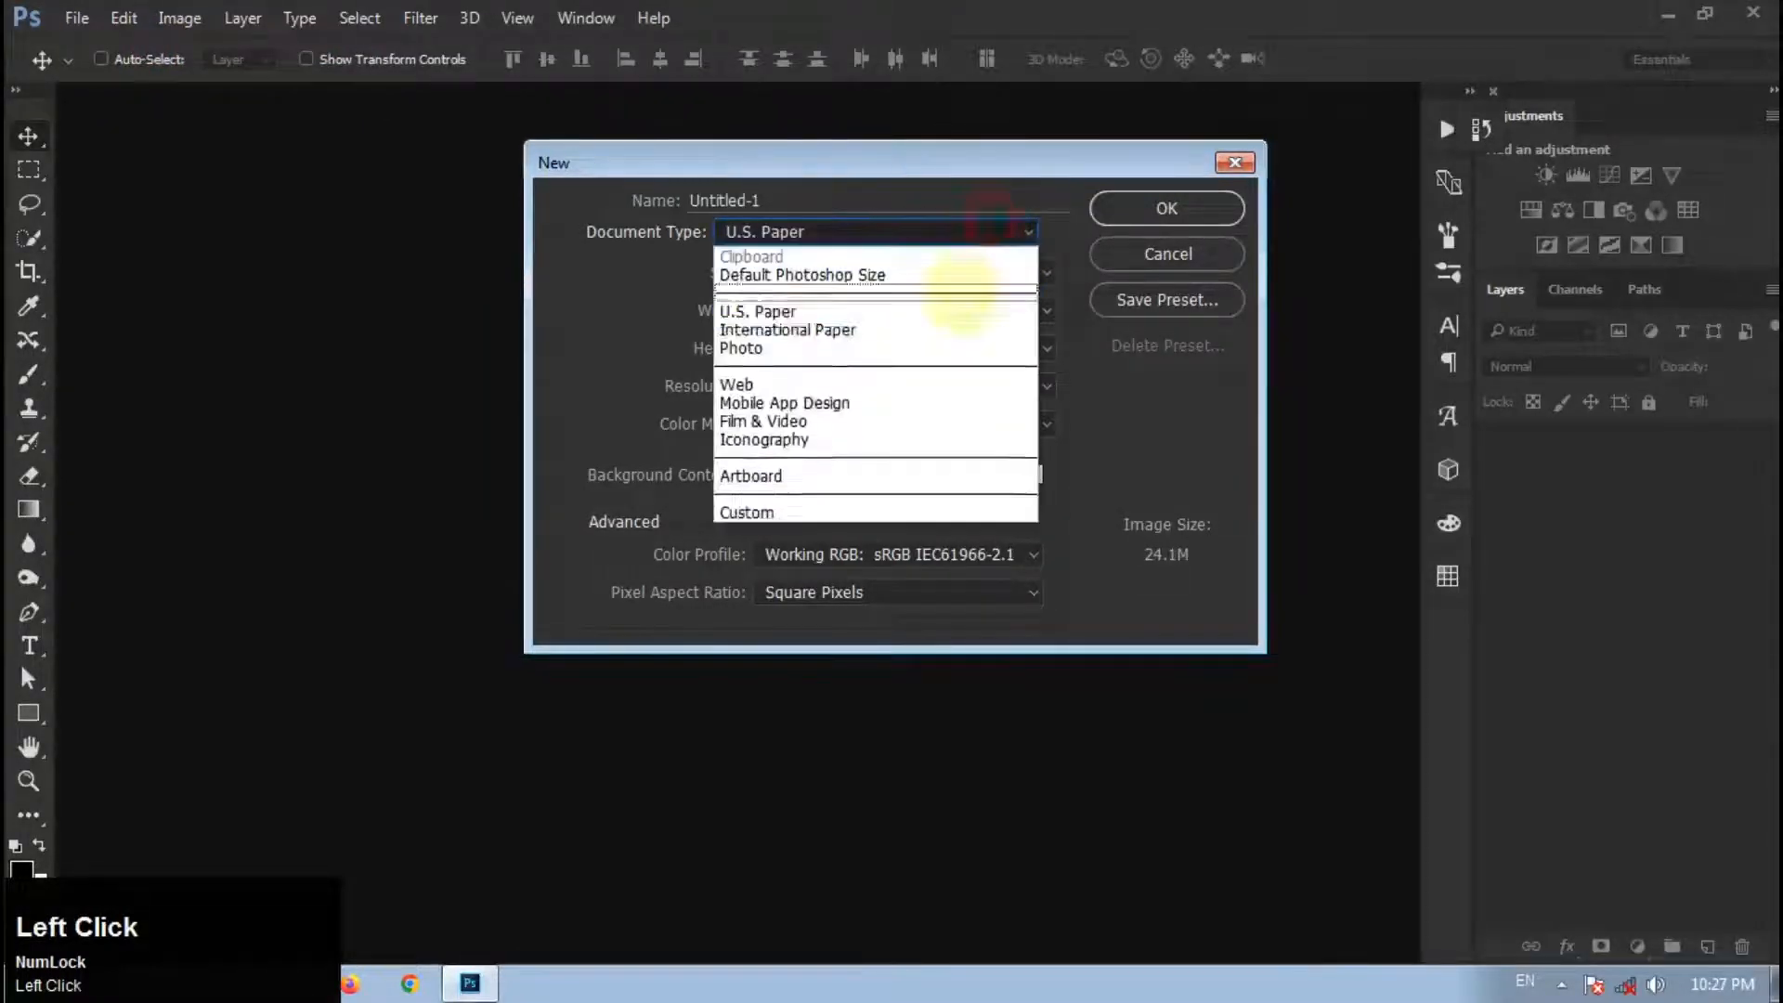
left_click(955, 325)
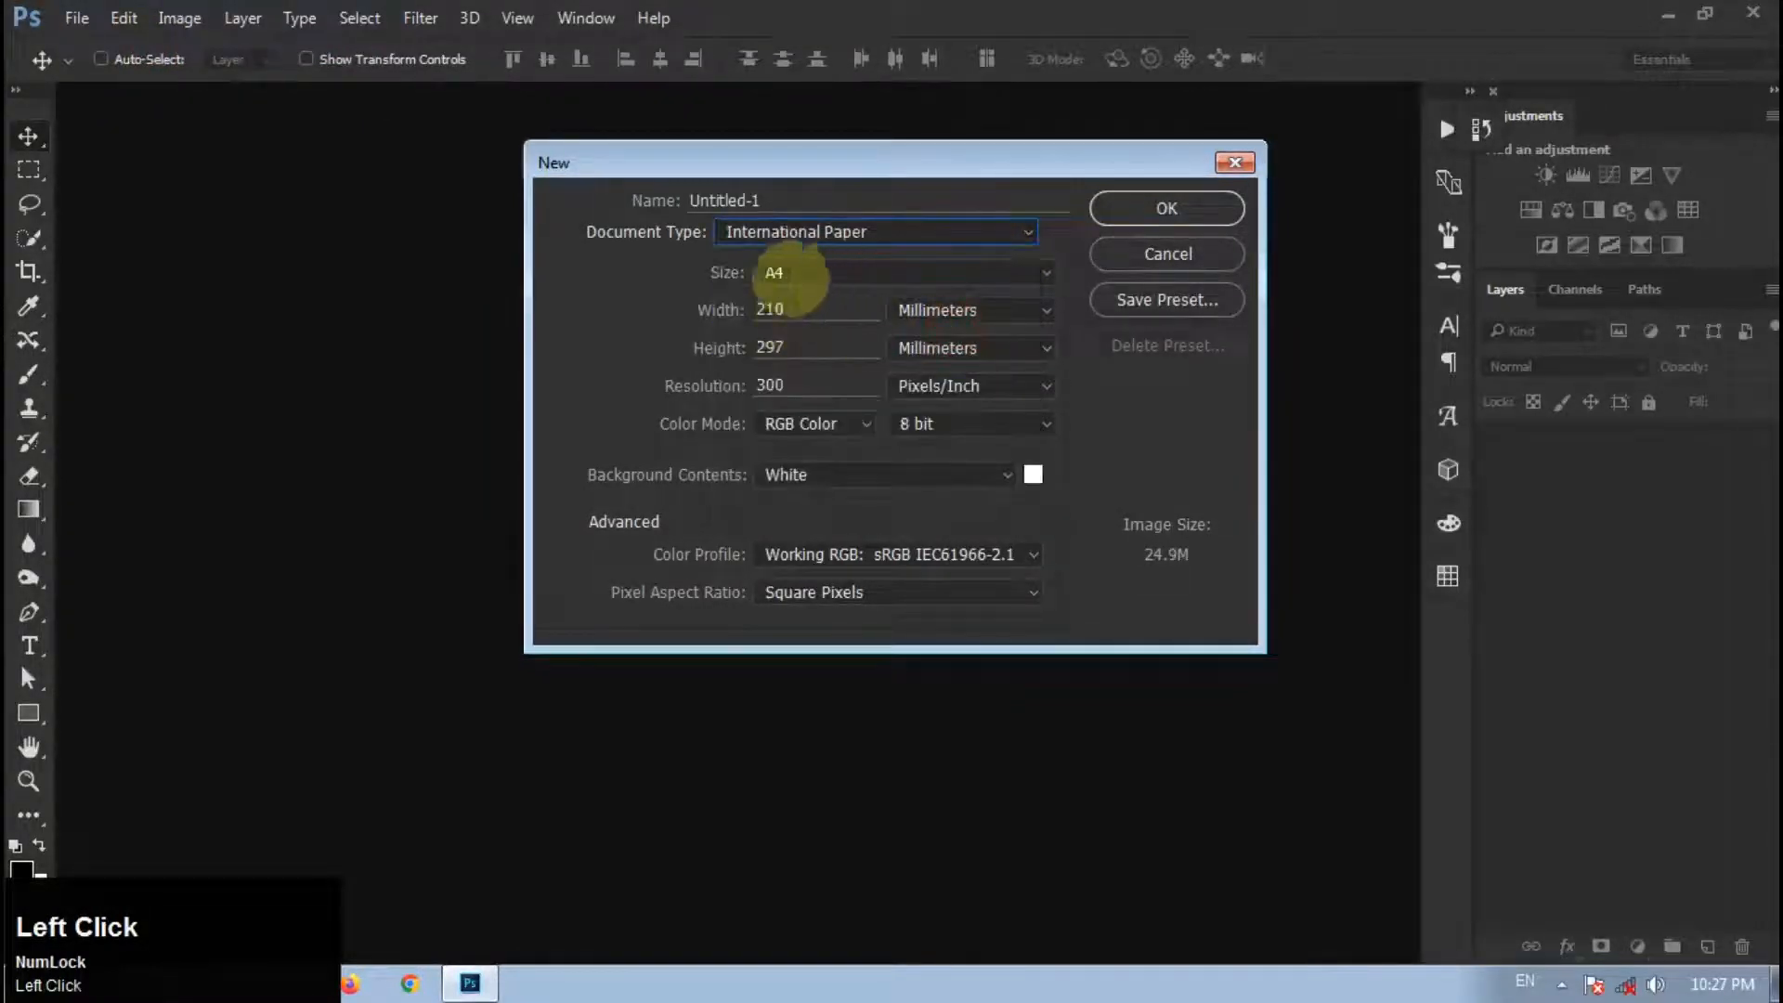
left_click(801, 310)
left_click(780, 348)
left_click(808, 387)
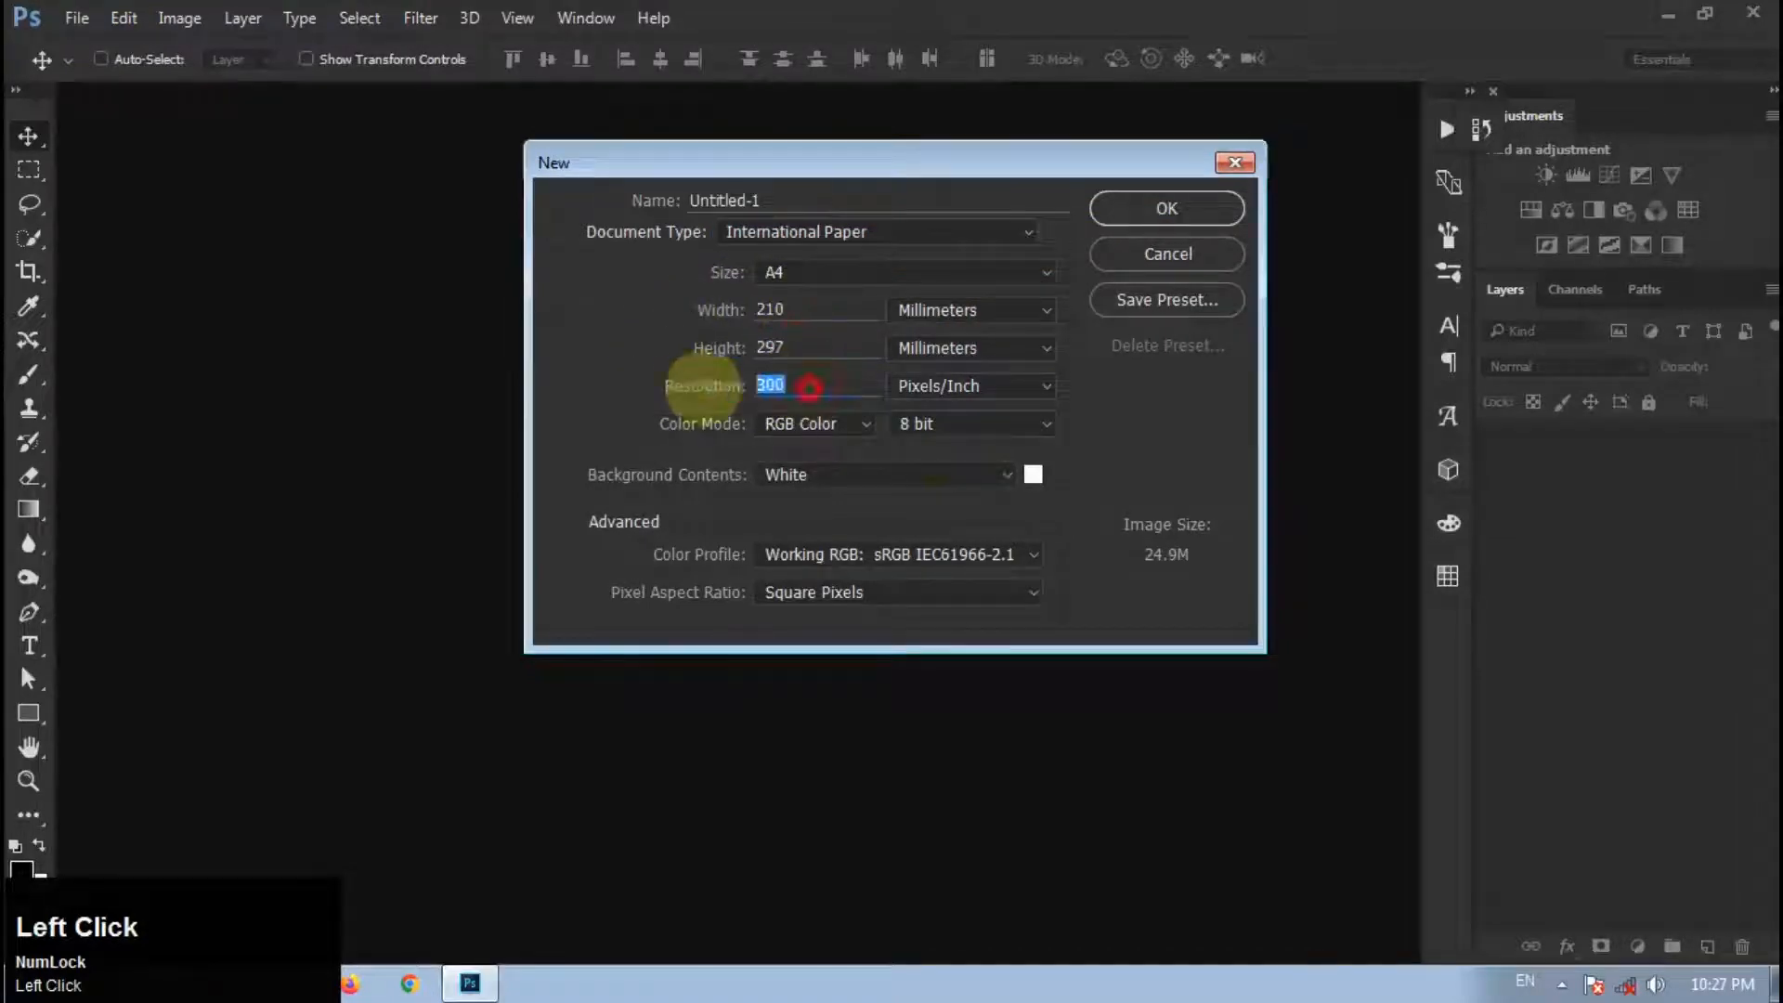
left_click(1167, 208)
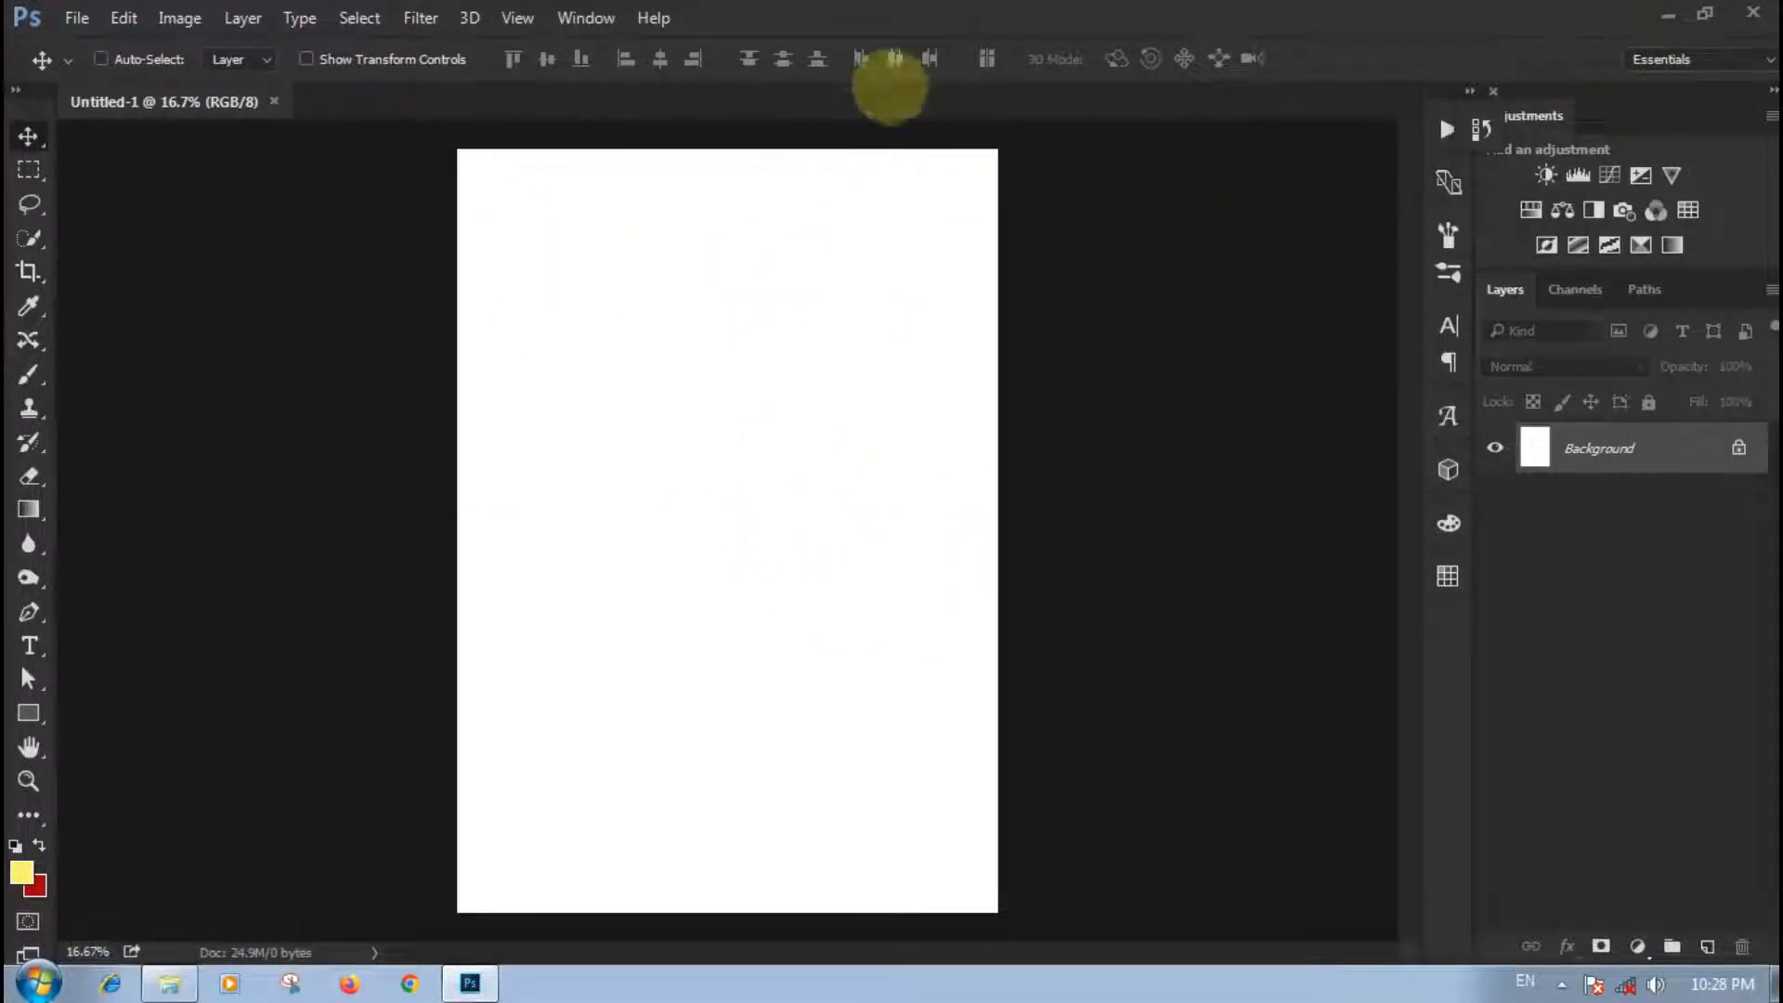
Step: Start placing an embedded file and open the winter gunman folder on the Desktop
left_click(77, 19)
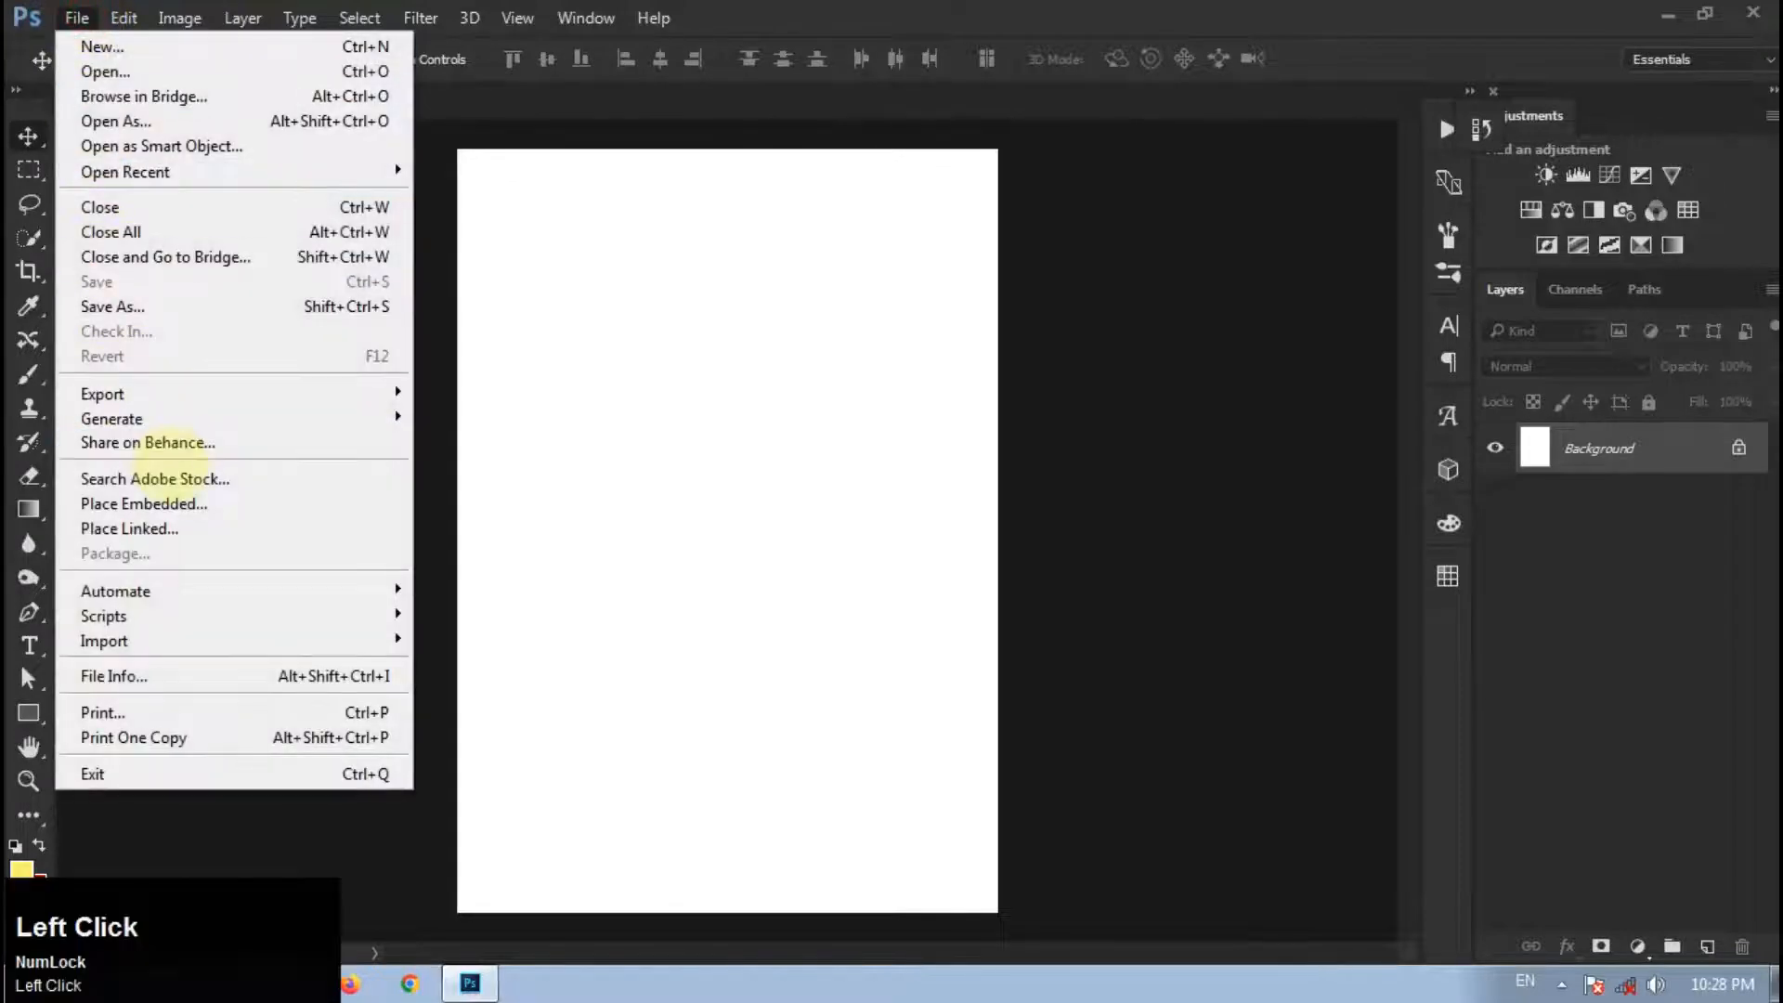
left_click(199, 503)
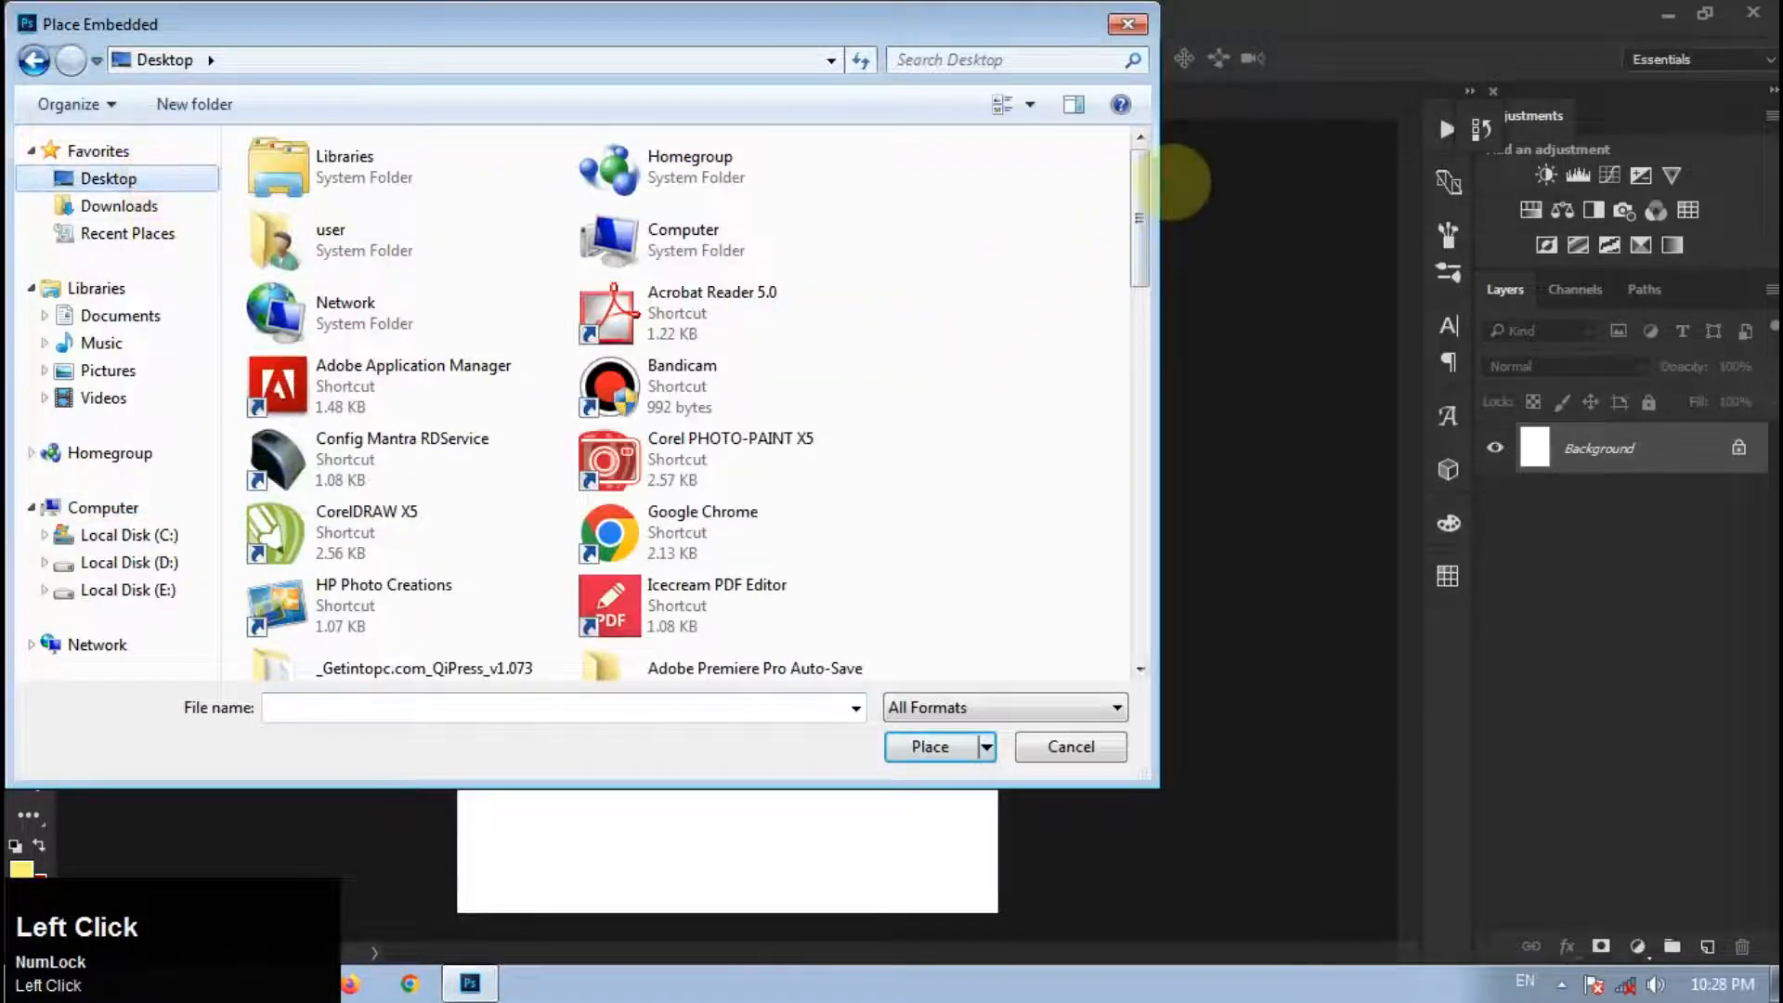
left_click_drag(1138, 200, 1139, 469)
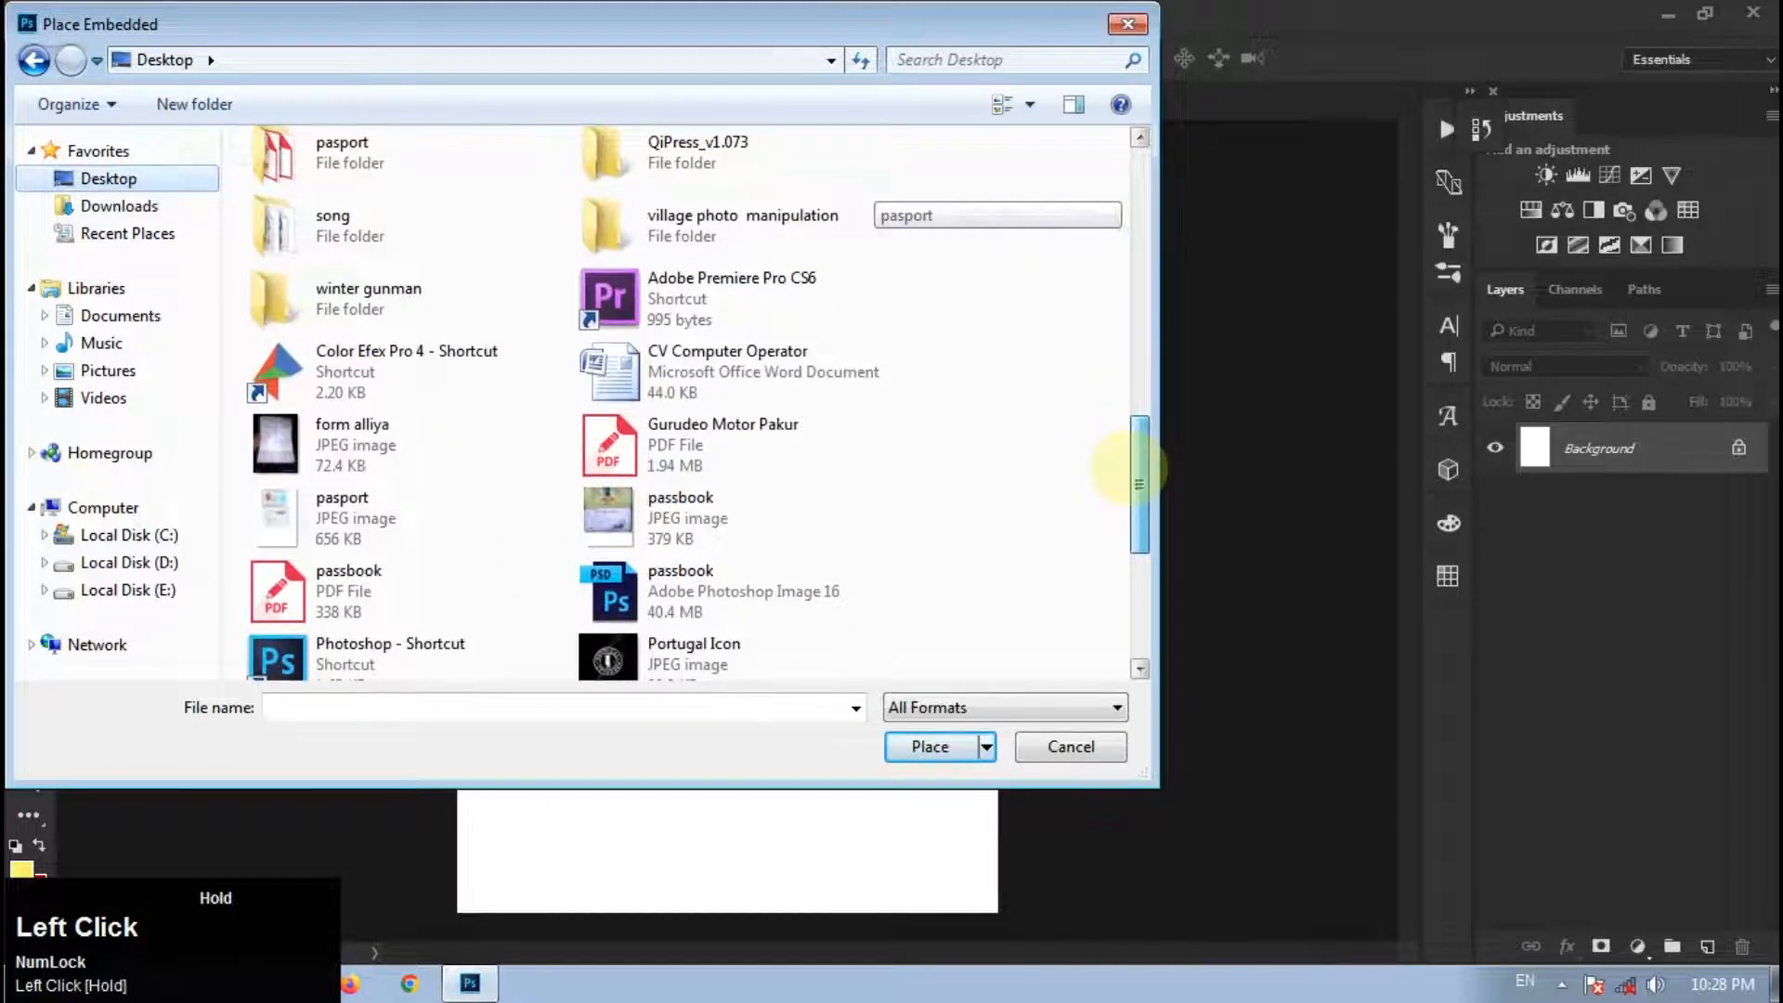
left_click_drag(1139, 483, 1138, 406)
double_click(481, 239)
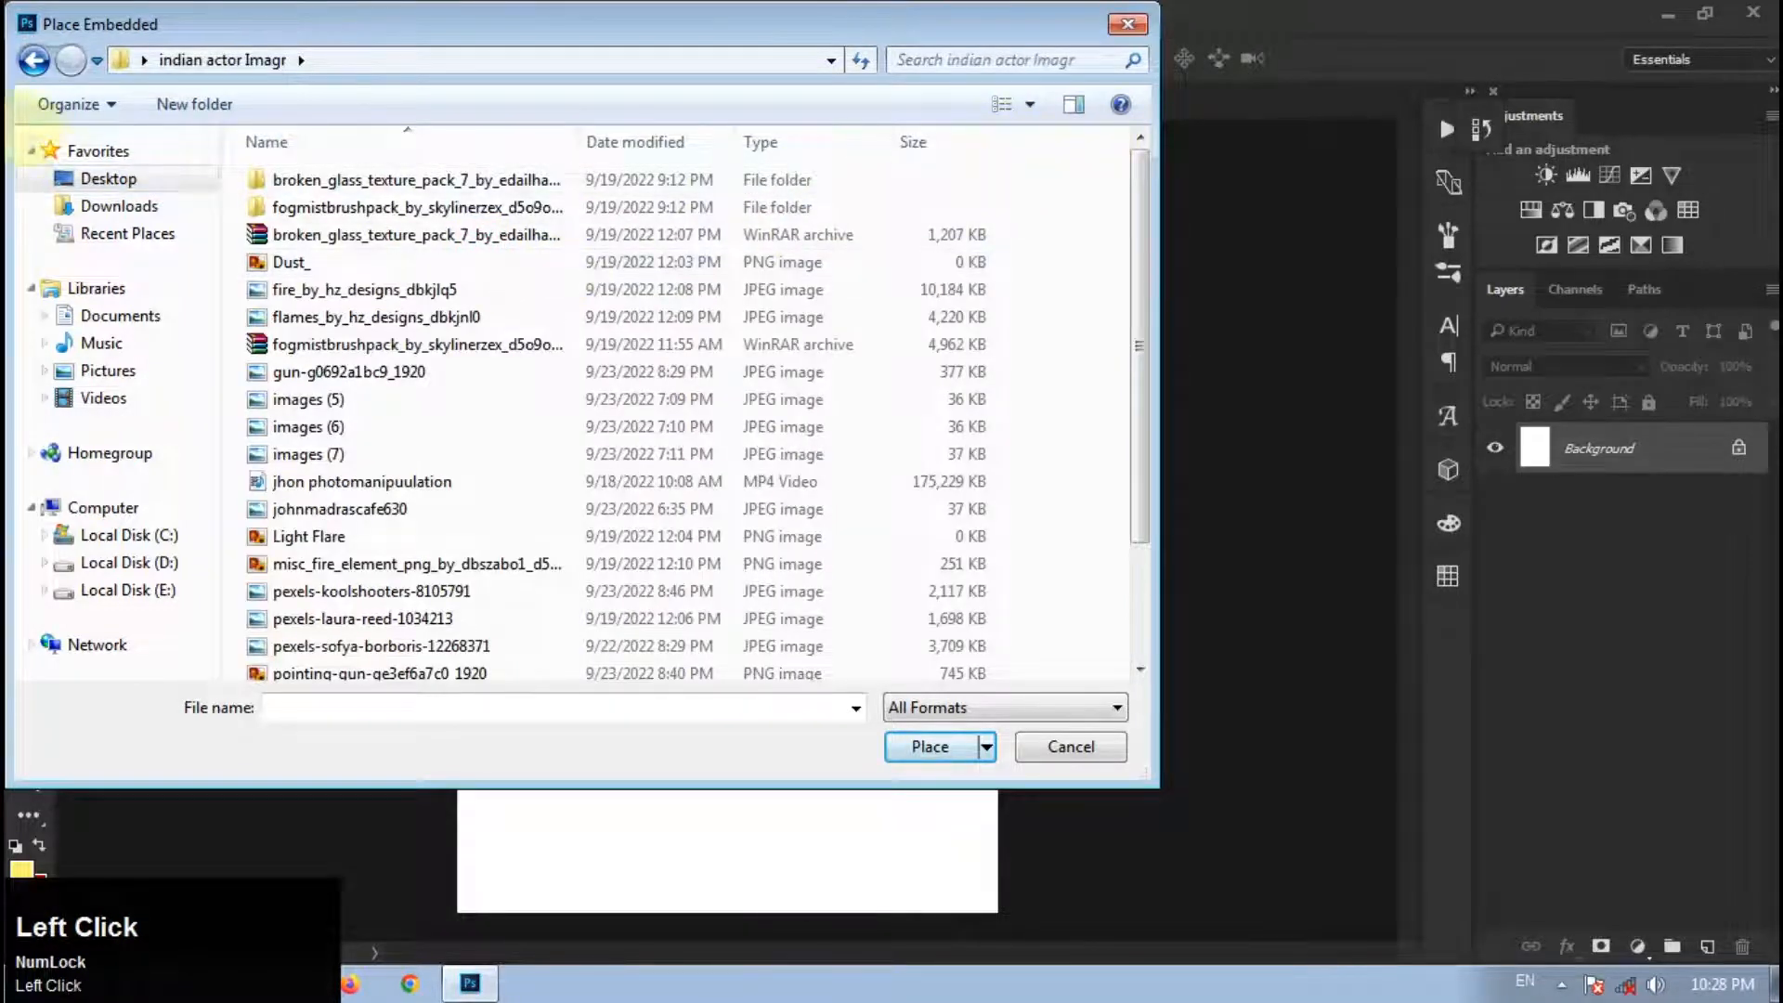
left_click(34, 60)
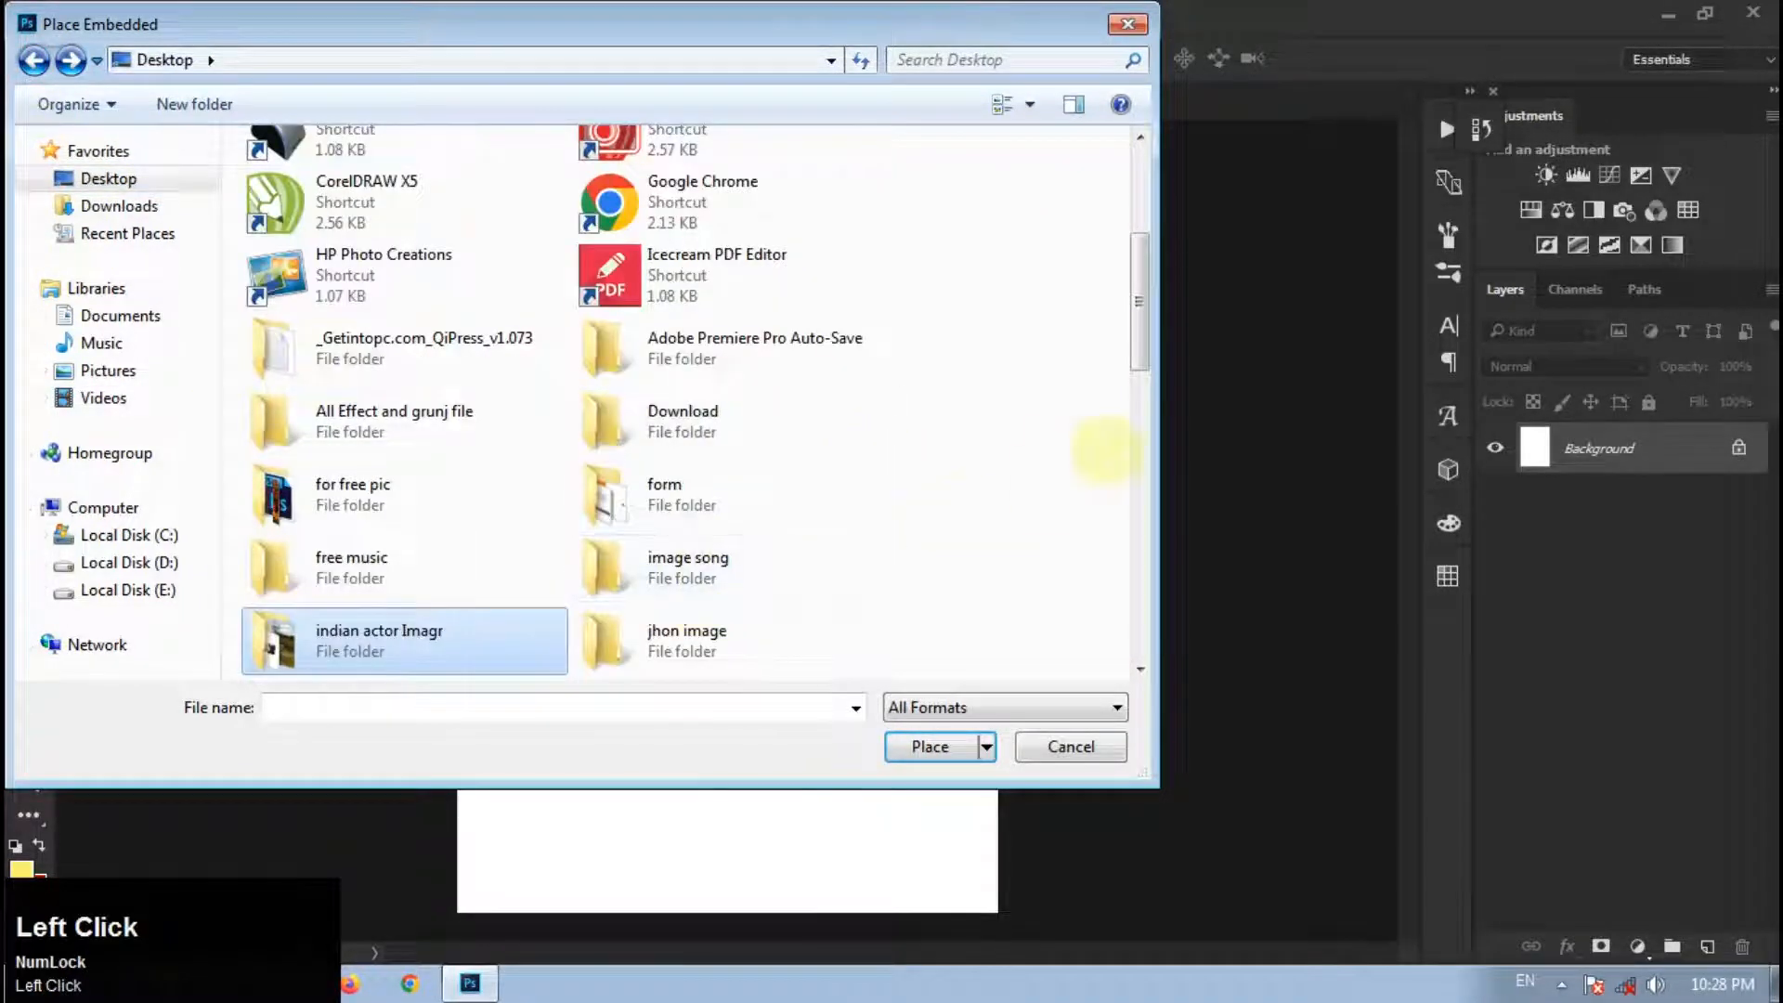
left_click_drag(1138, 302, 1138, 494)
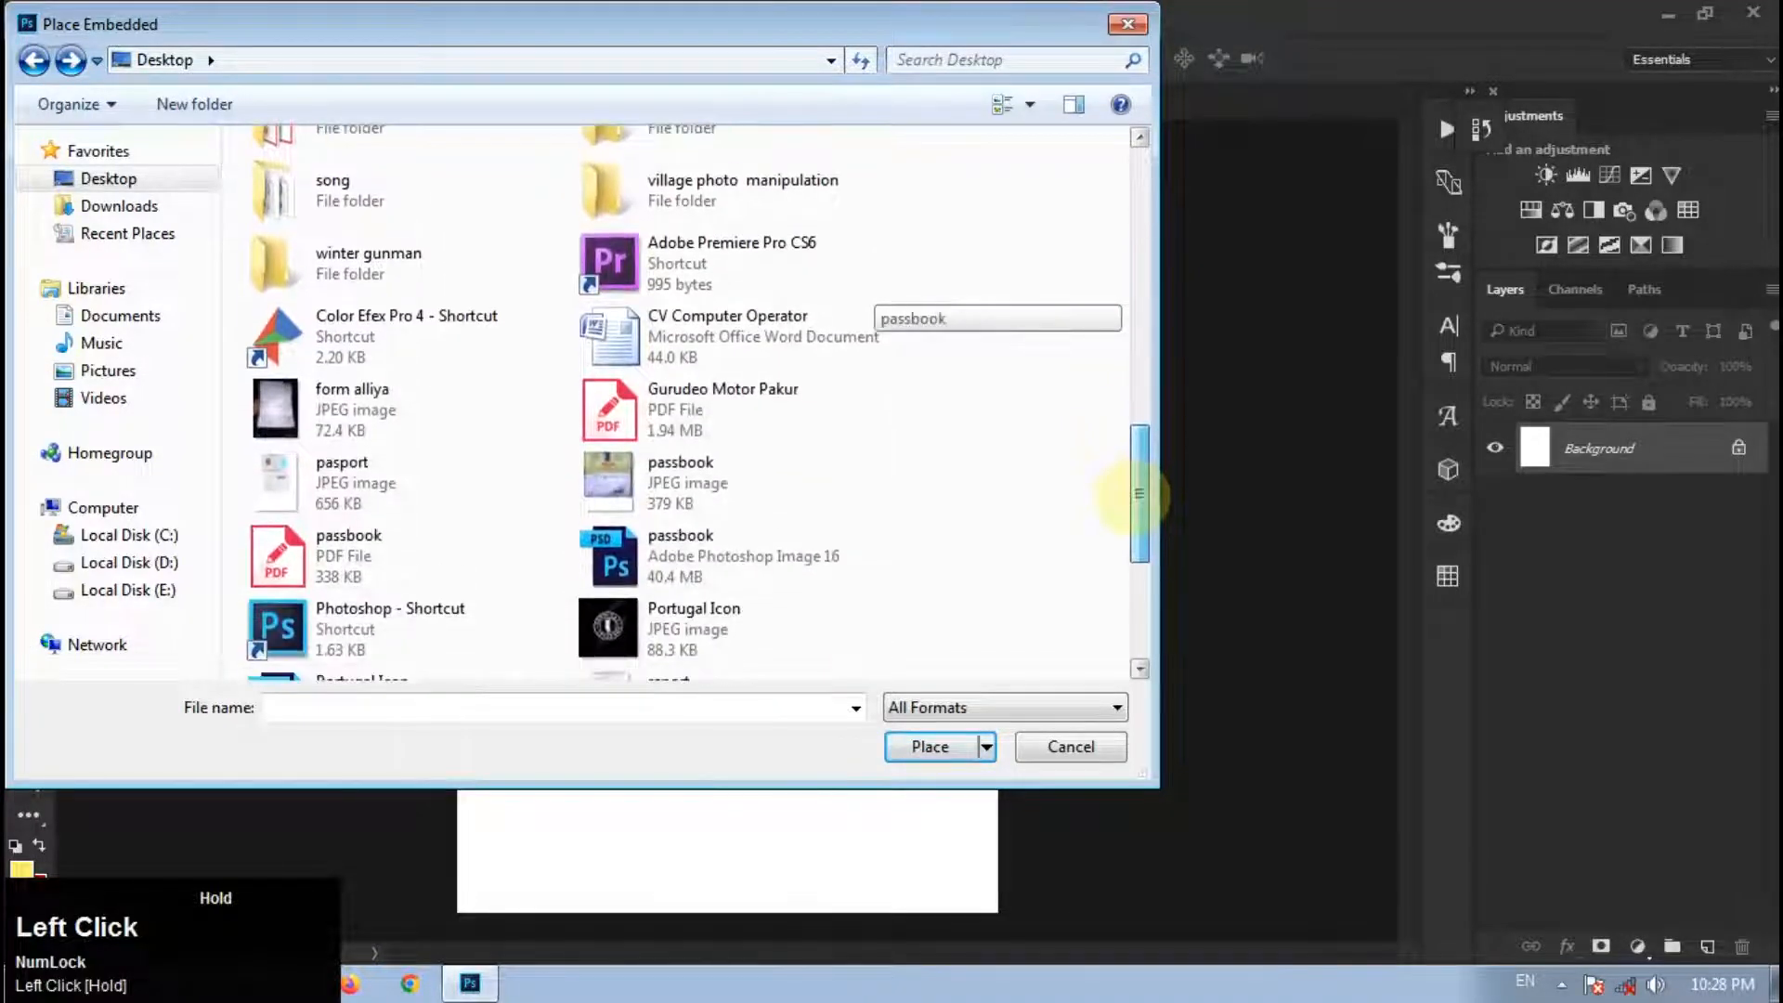
double_click(446, 250)
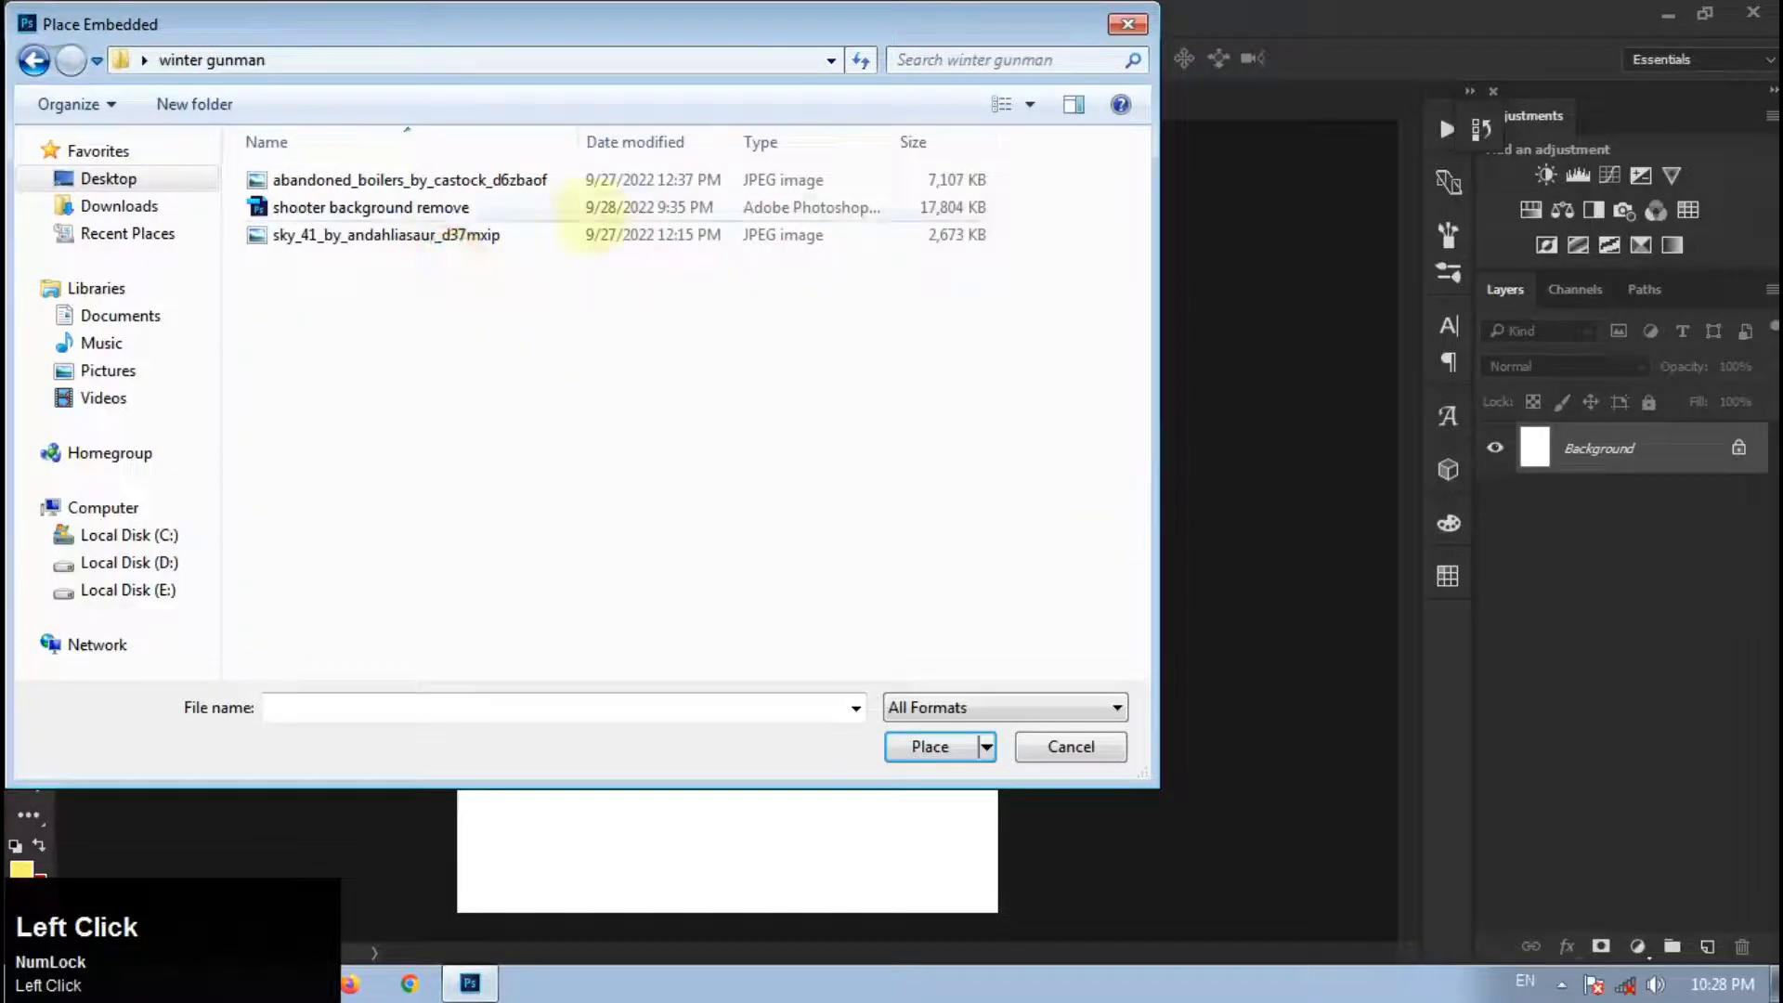
Step: Show the files as thumbnails and place the abandoned_boilers_by_castock_d6zbaof image as an embedded layer
left_click(1030, 104)
left_click(1027, 110)
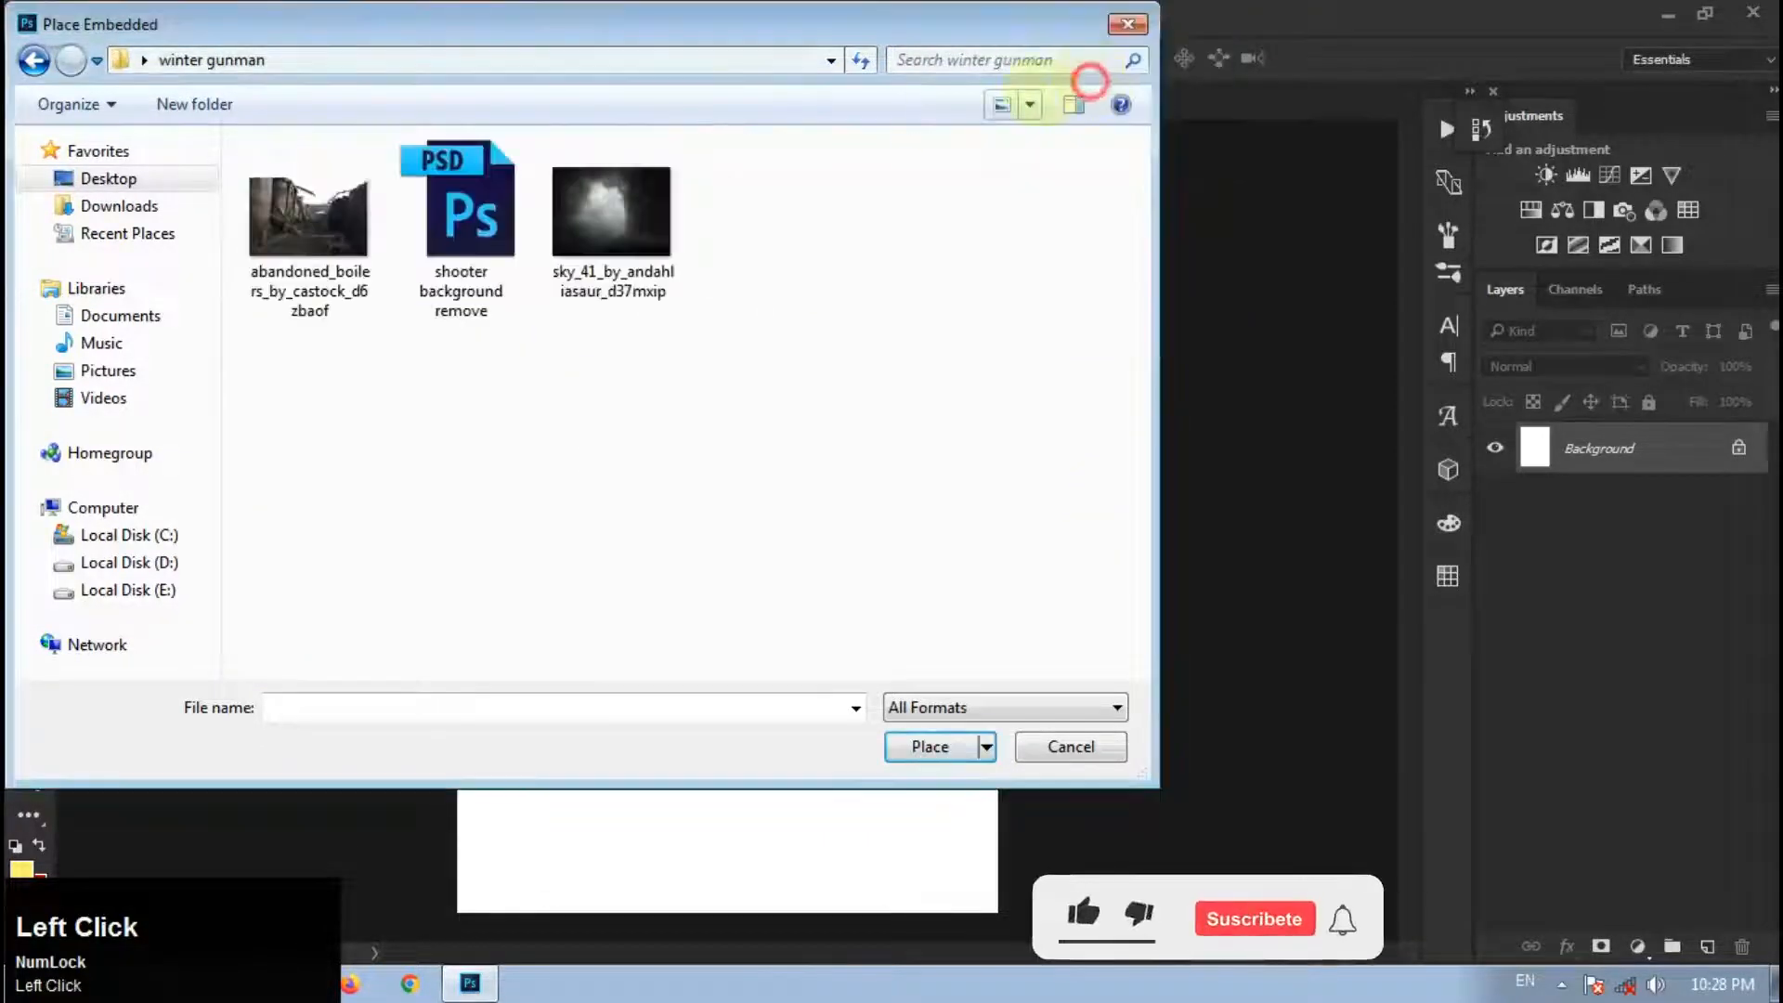
left_click_drag(362, 246, 889, 632)
left_click_drag(939, 756, 931, 754)
left_click(930, 747)
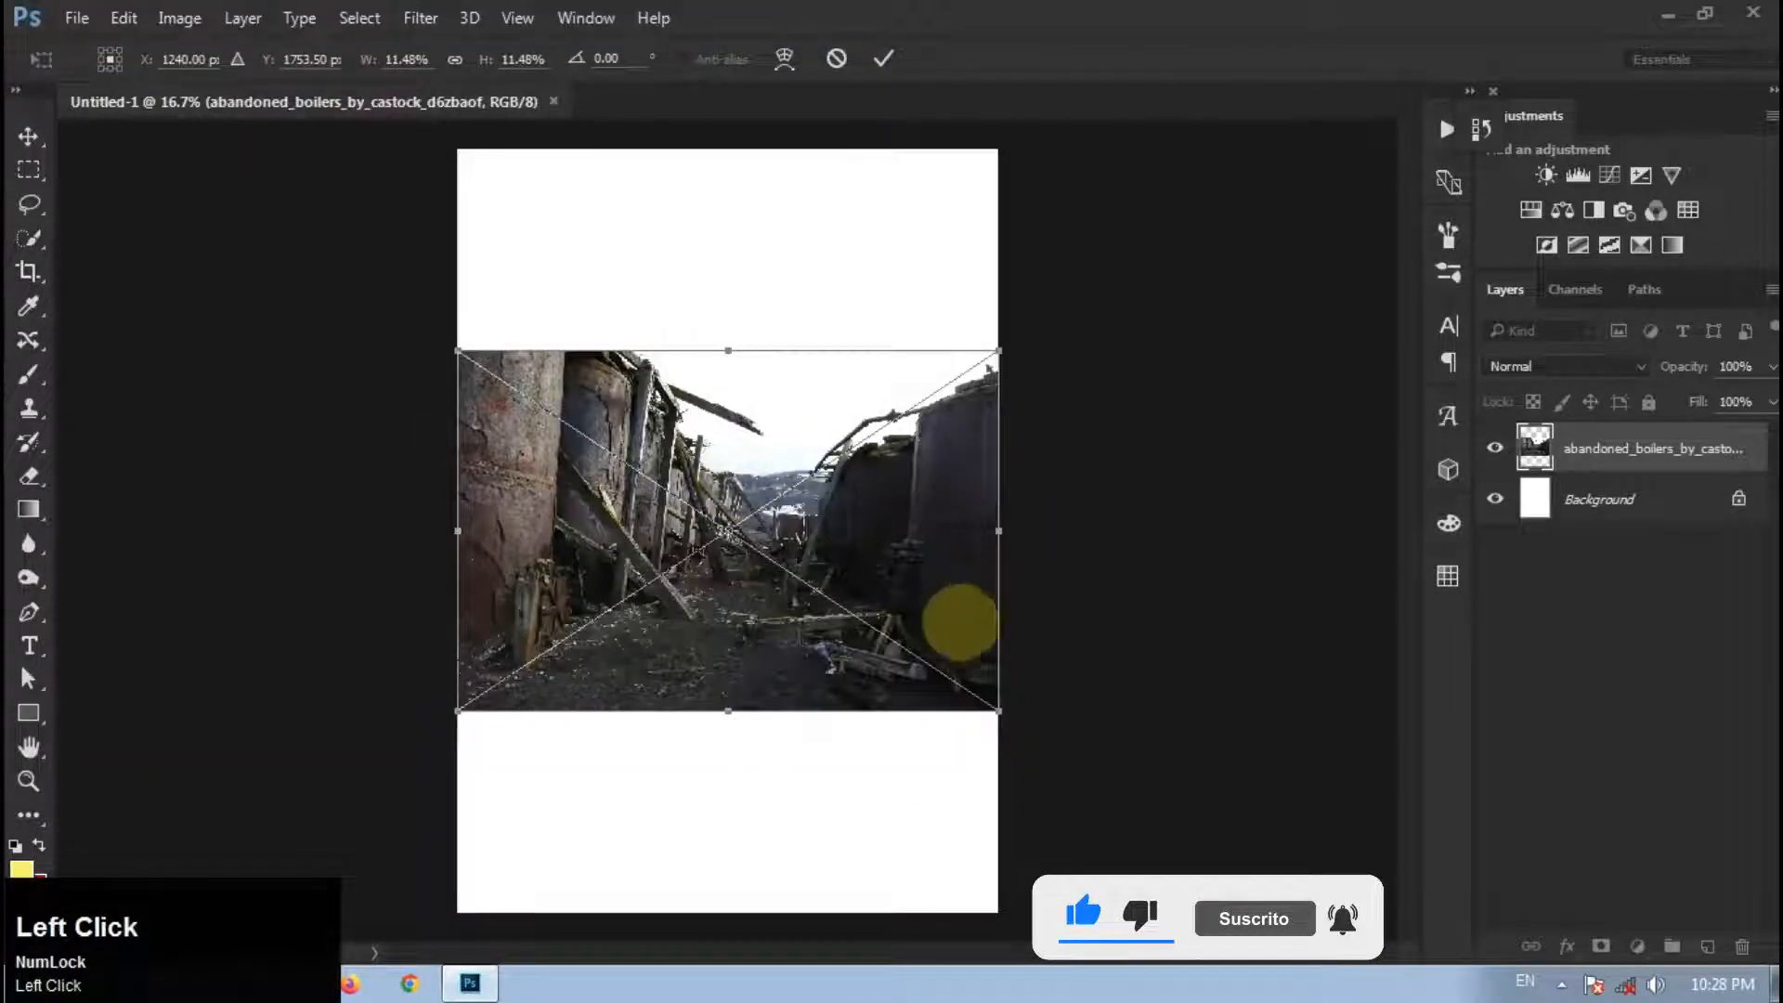
Step: Scale the placed boilers image proportionally to about 17% and position it across the page's full width, slightly above the middle
left_click_drag(1000, 710, 1196, 711)
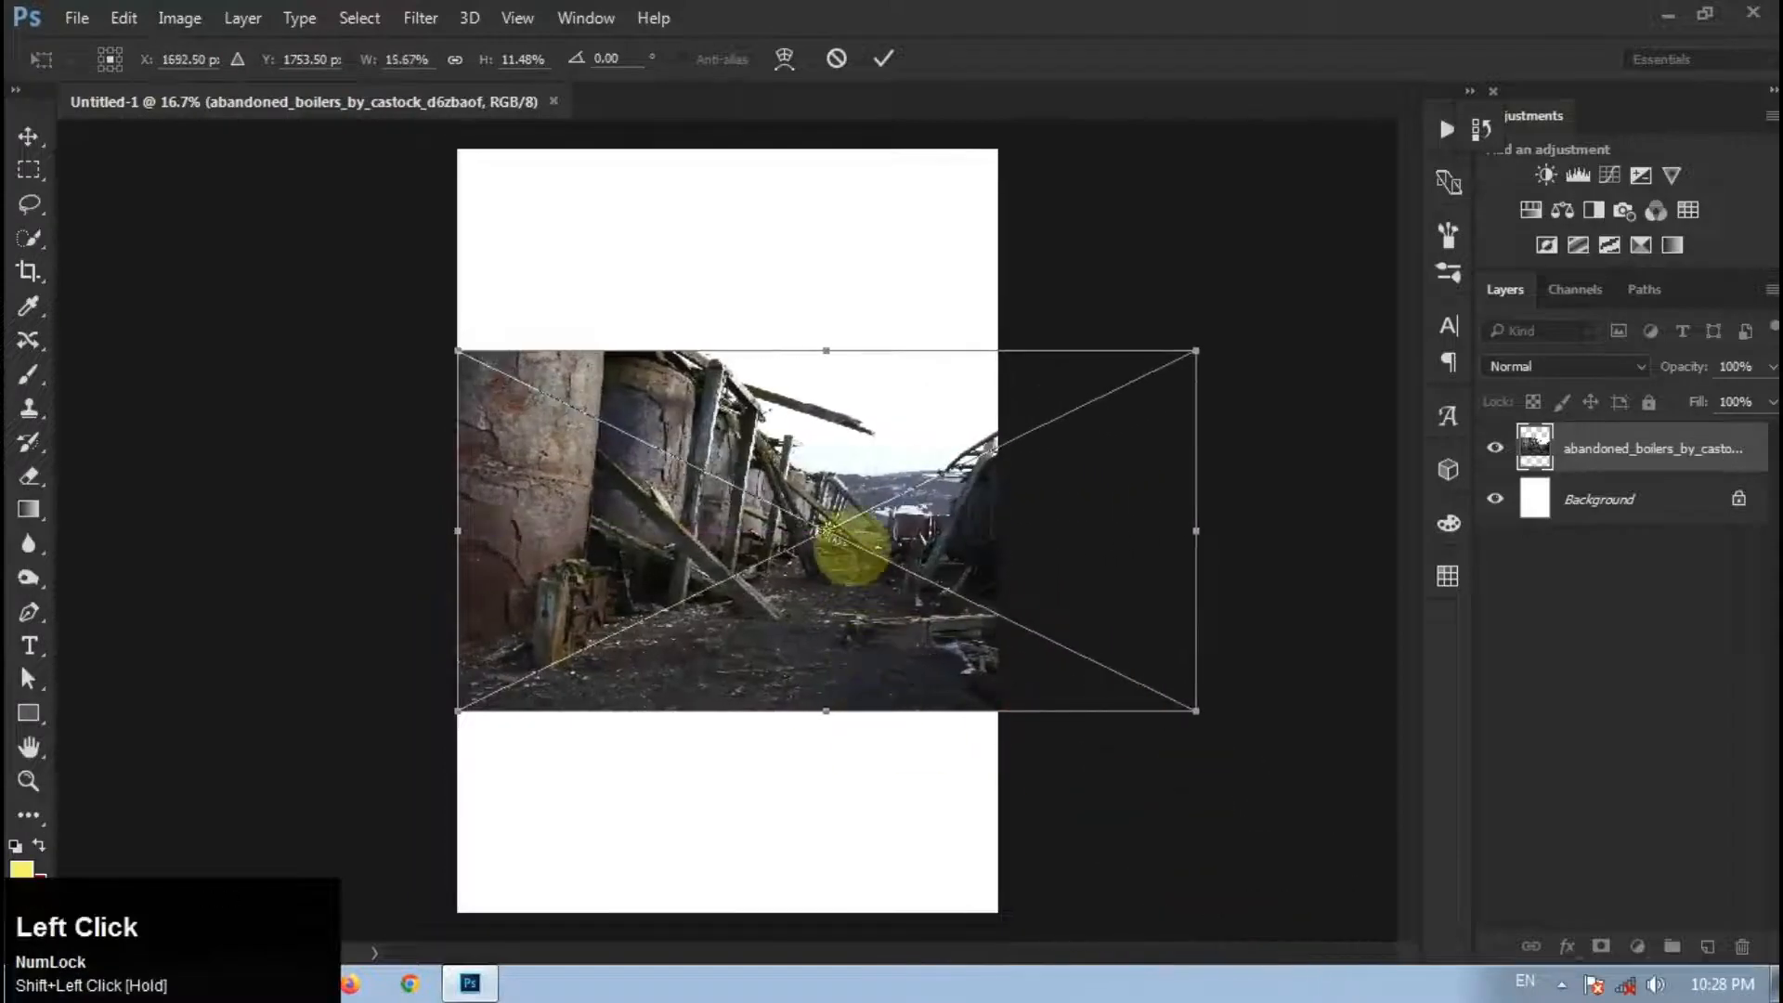
key("ctrl+z")
left_click_drag(458, 711, 305, 992)
left_click_drag(716, 618, 859, 395)
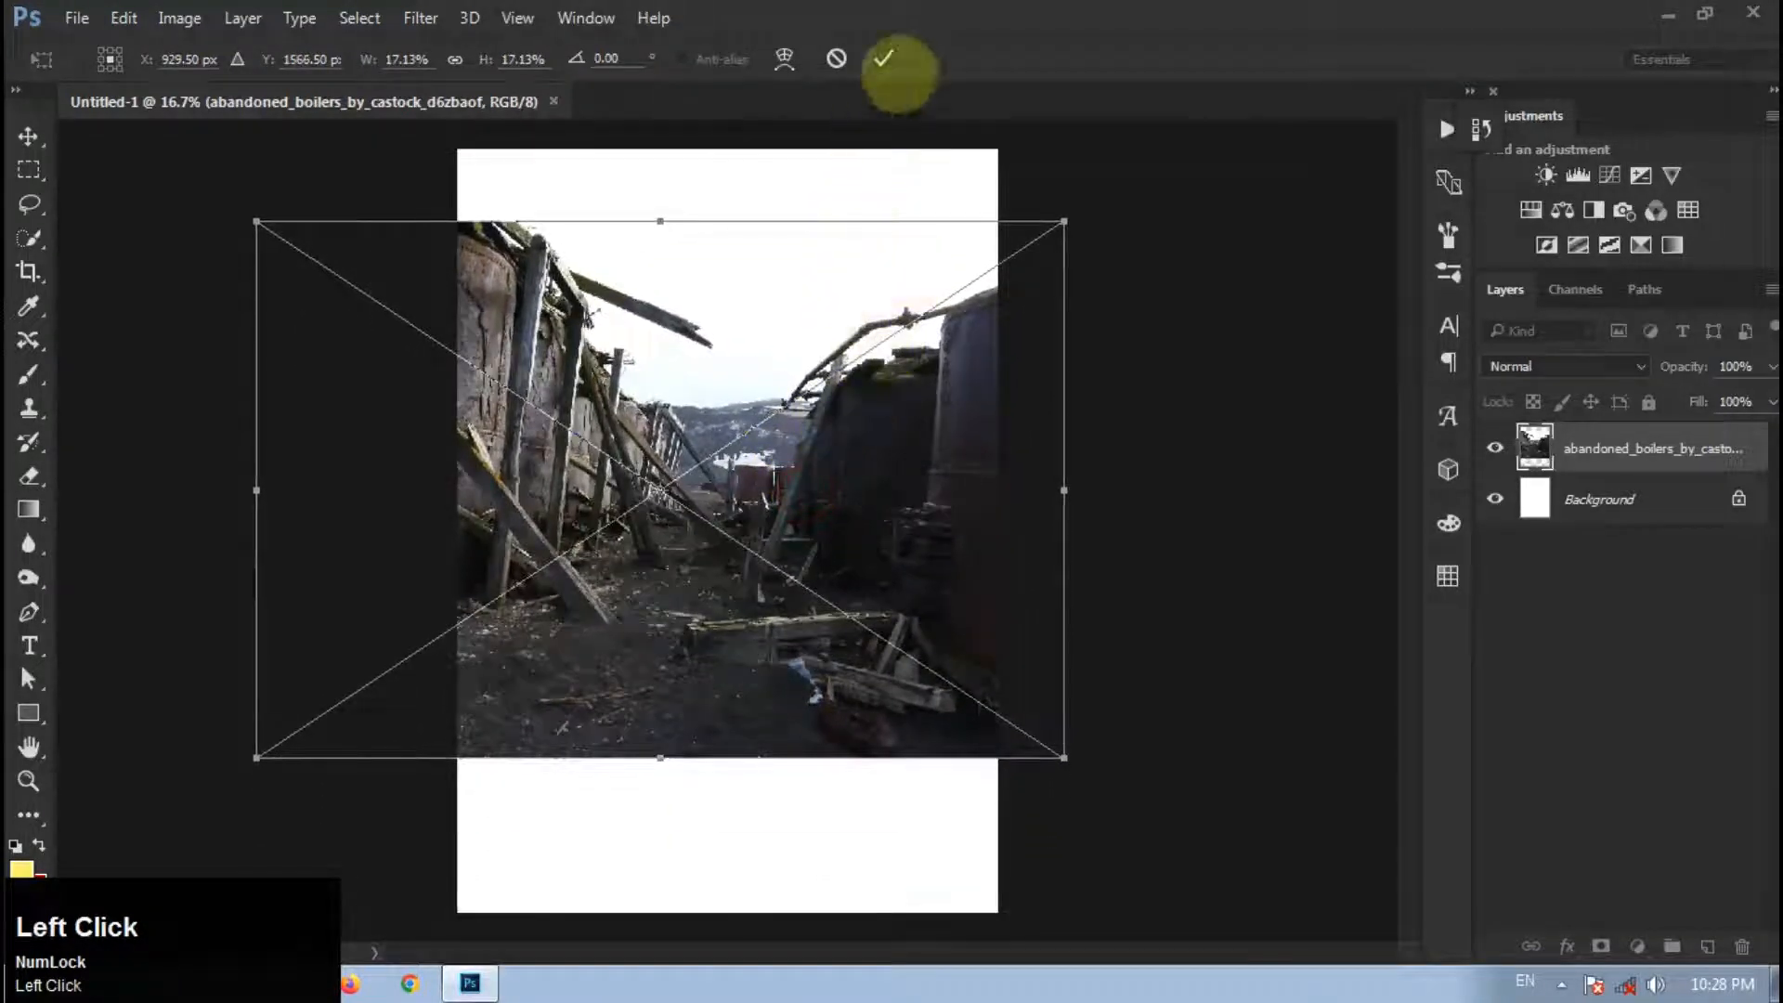
left_click(884, 58)
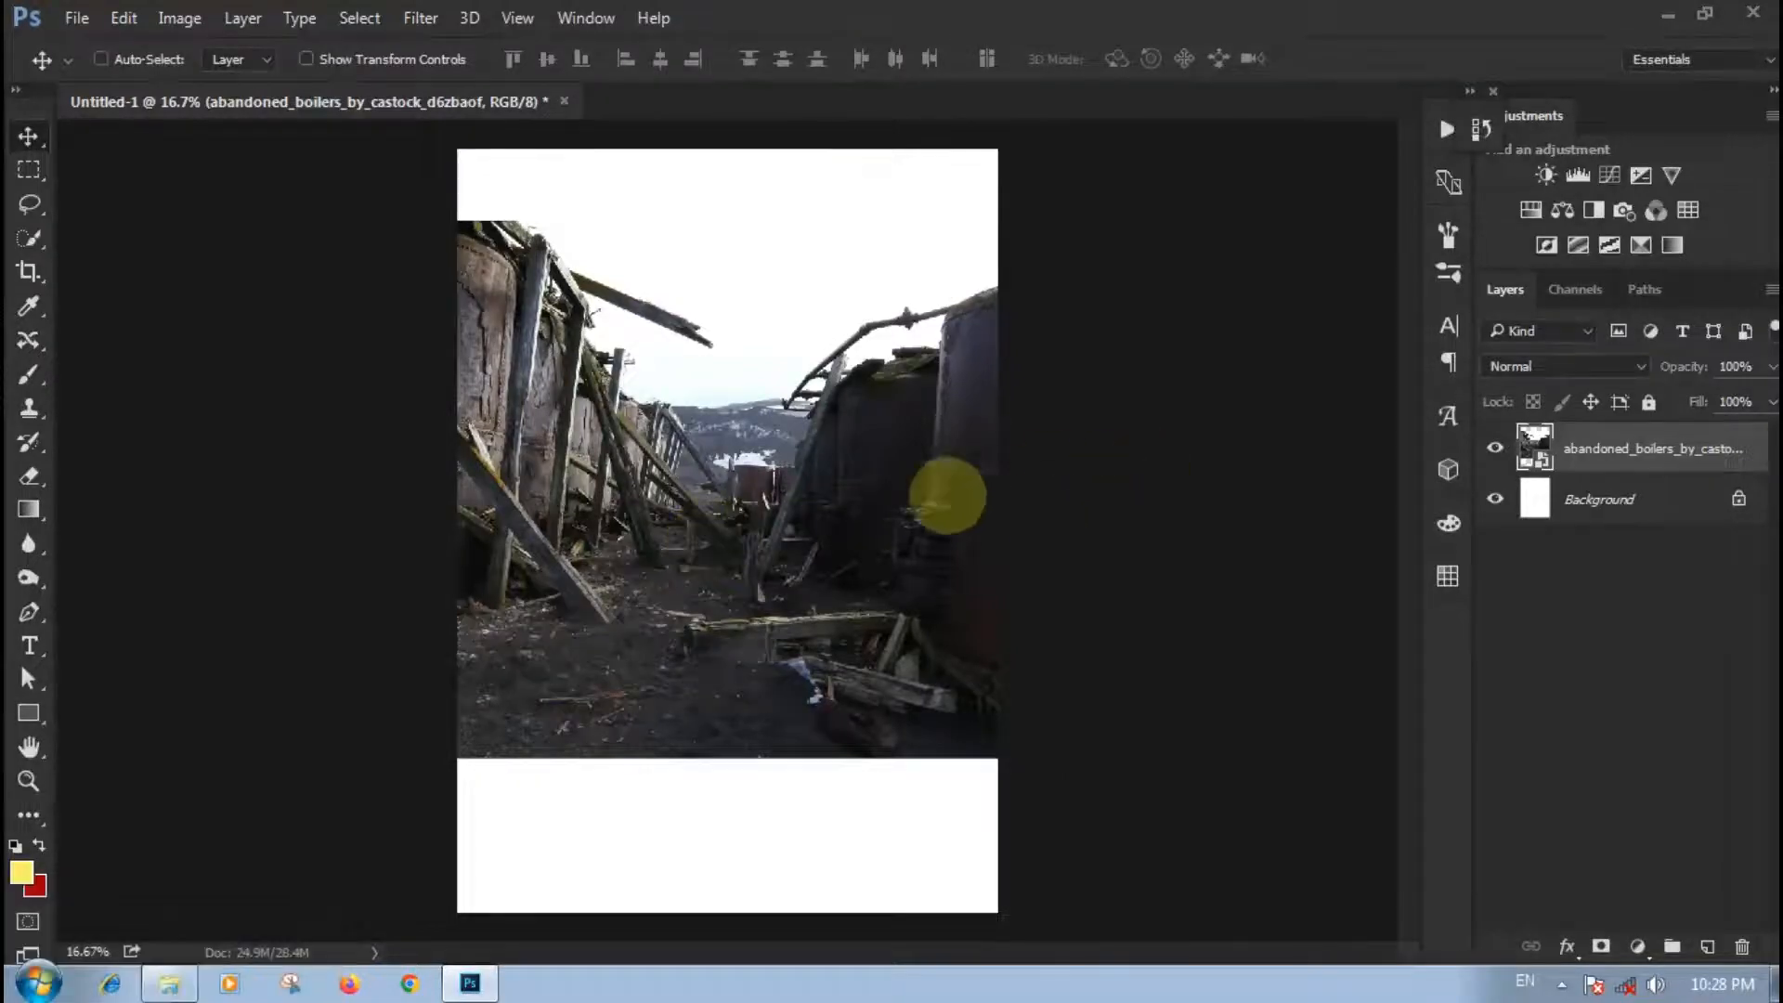
Step: Duplicate the boilers layer and move the lower copy down until it fills the white strip at the page's bottom edge
key("ctrl+j")
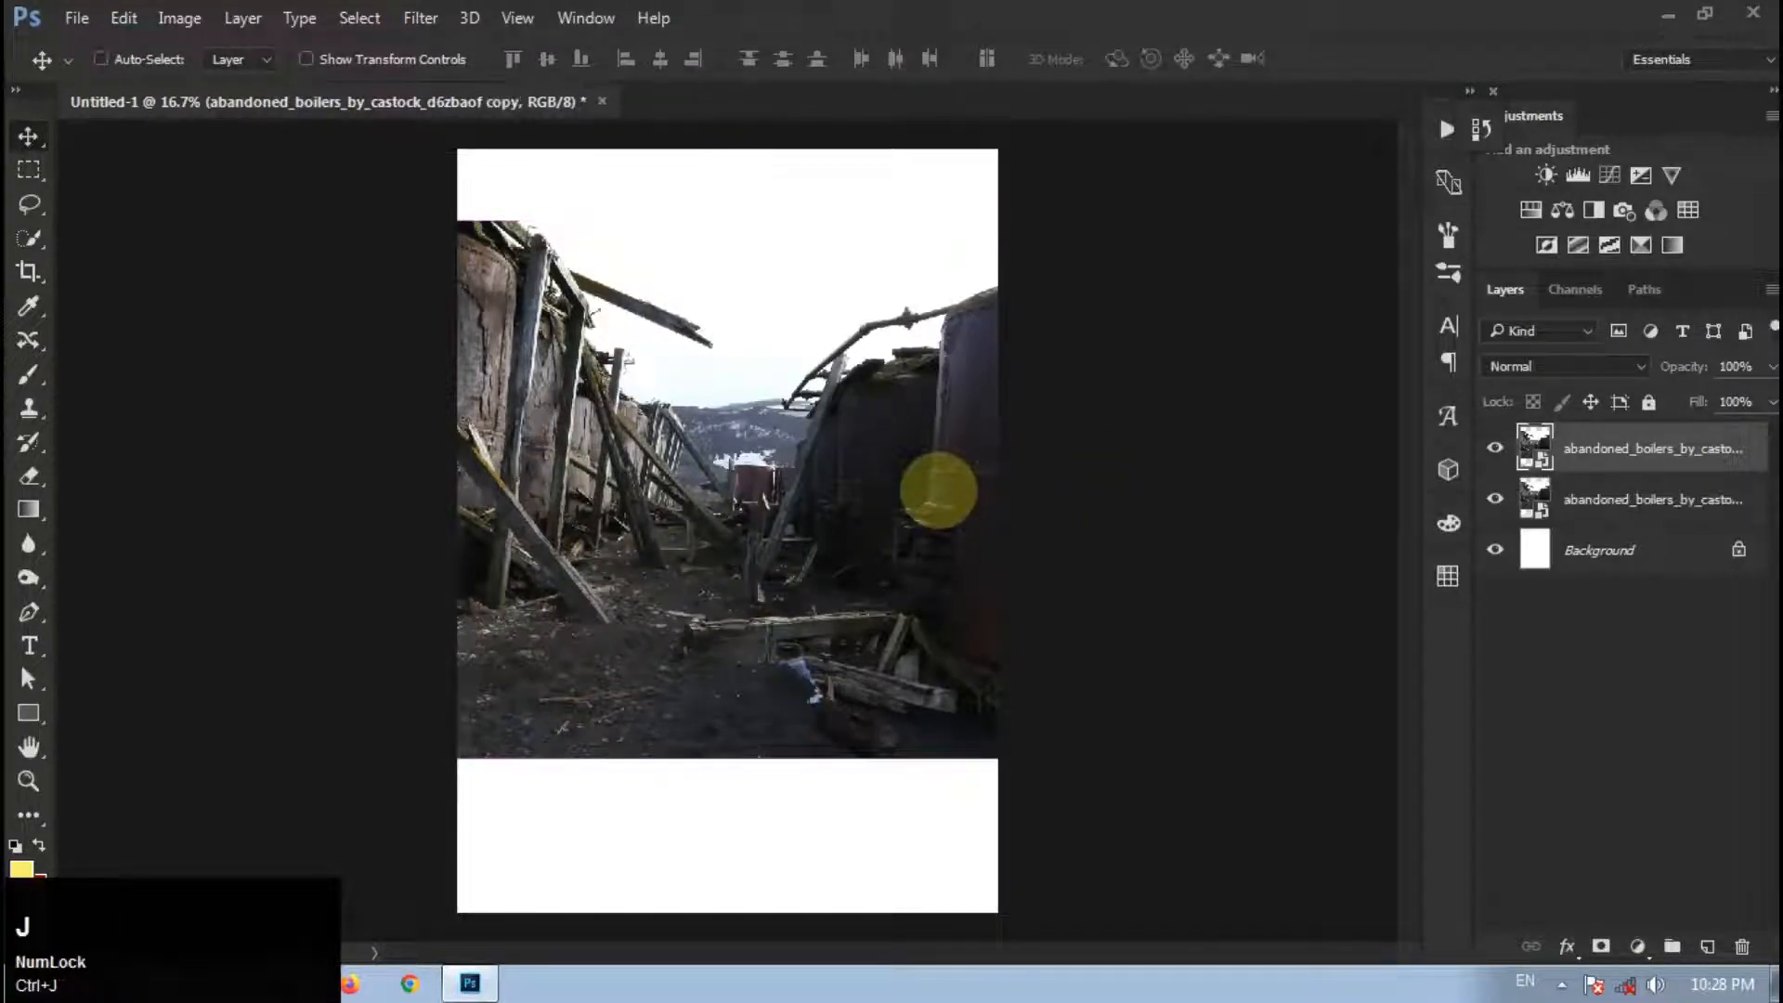
left_click(1634, 500)
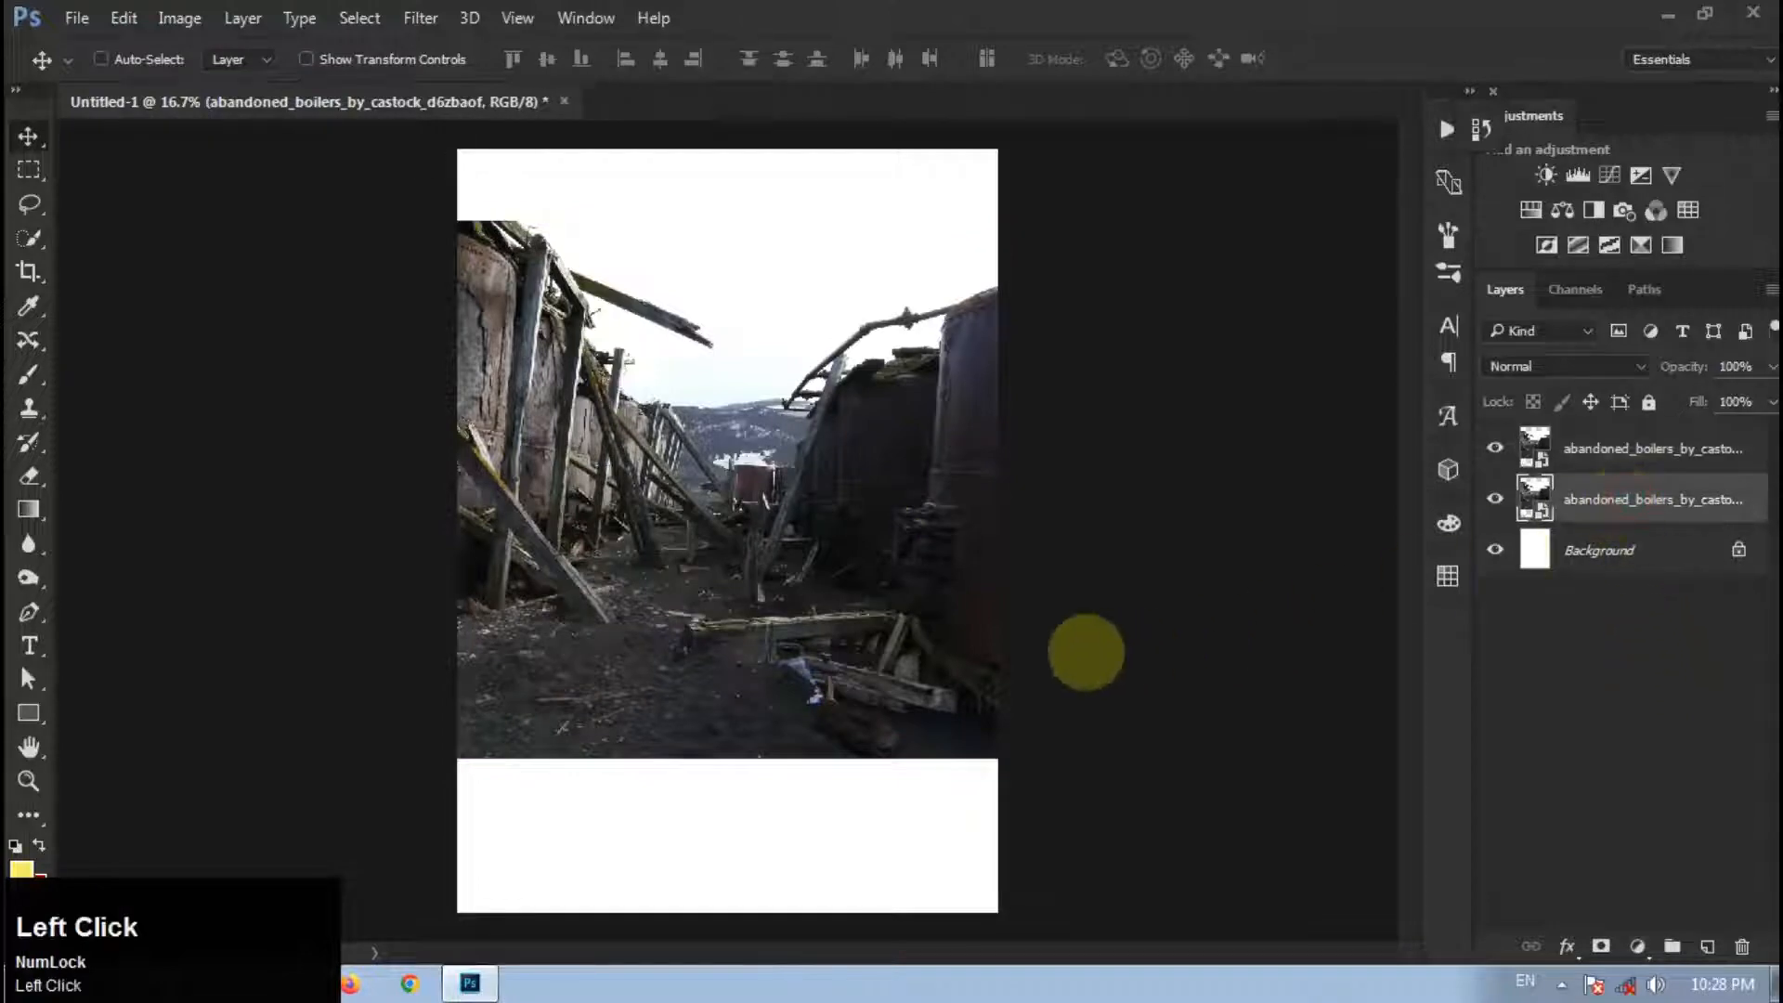
key("ctrl+t")
left_click_drag(709, 637, 715, 766)
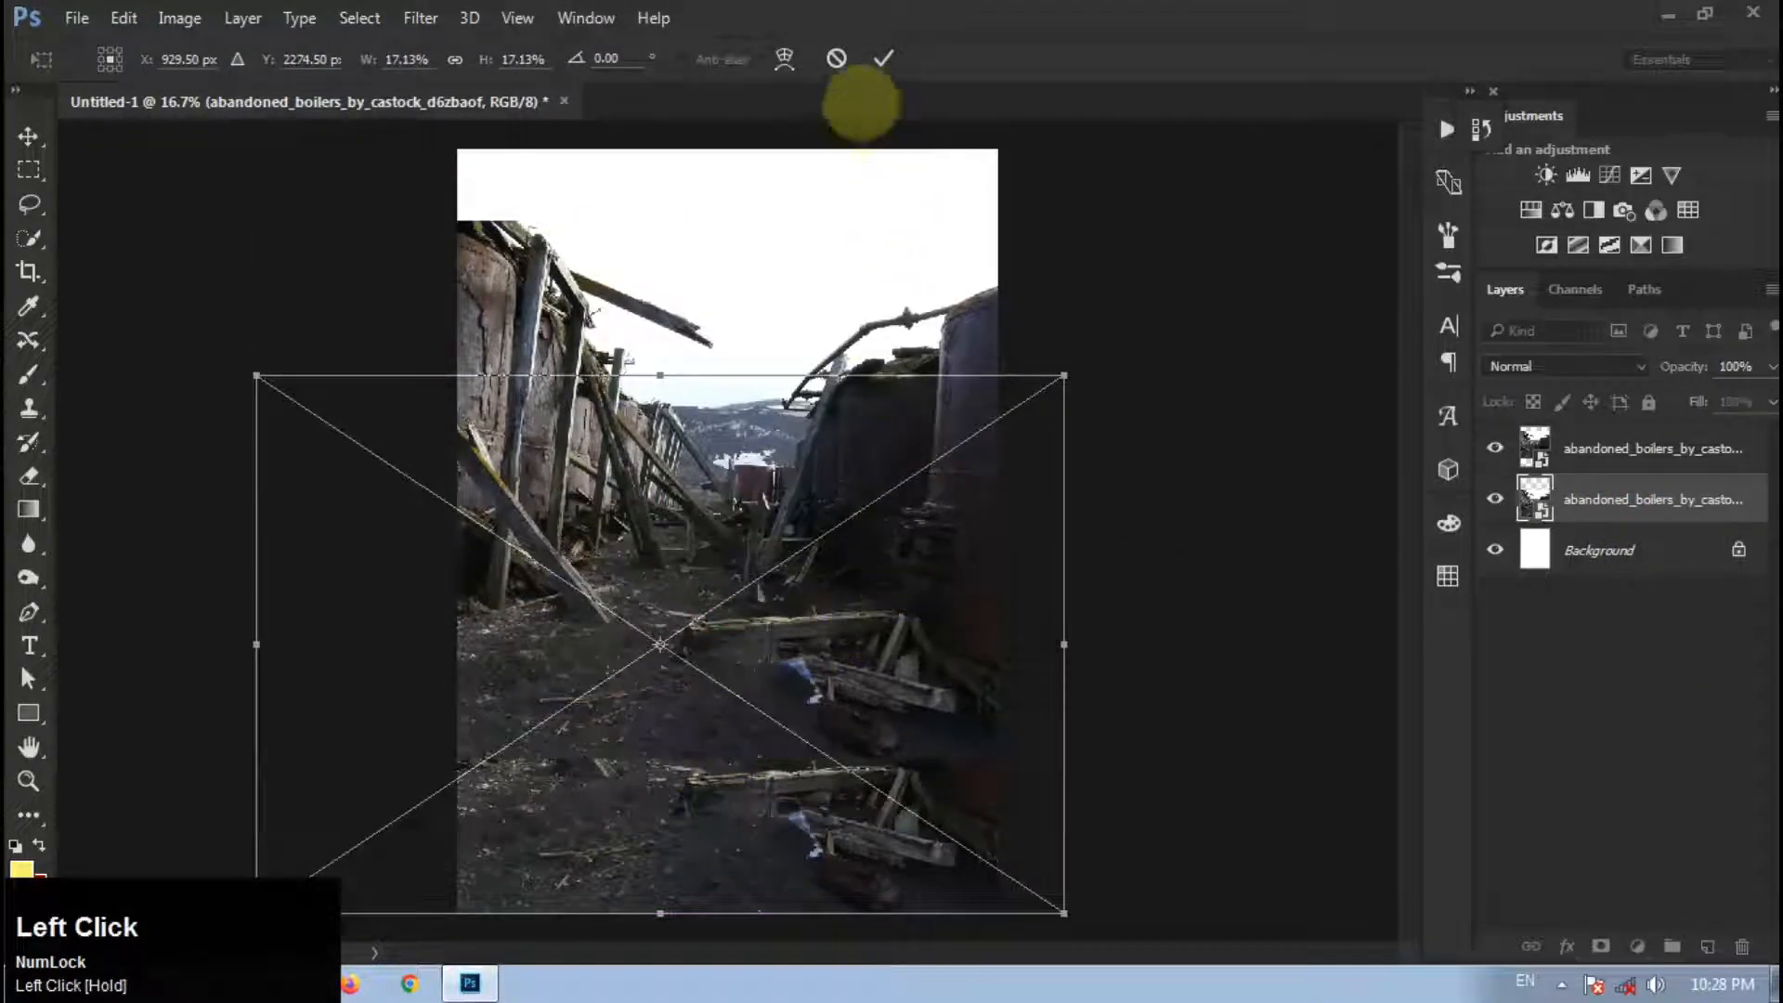
left_click(882, 58)
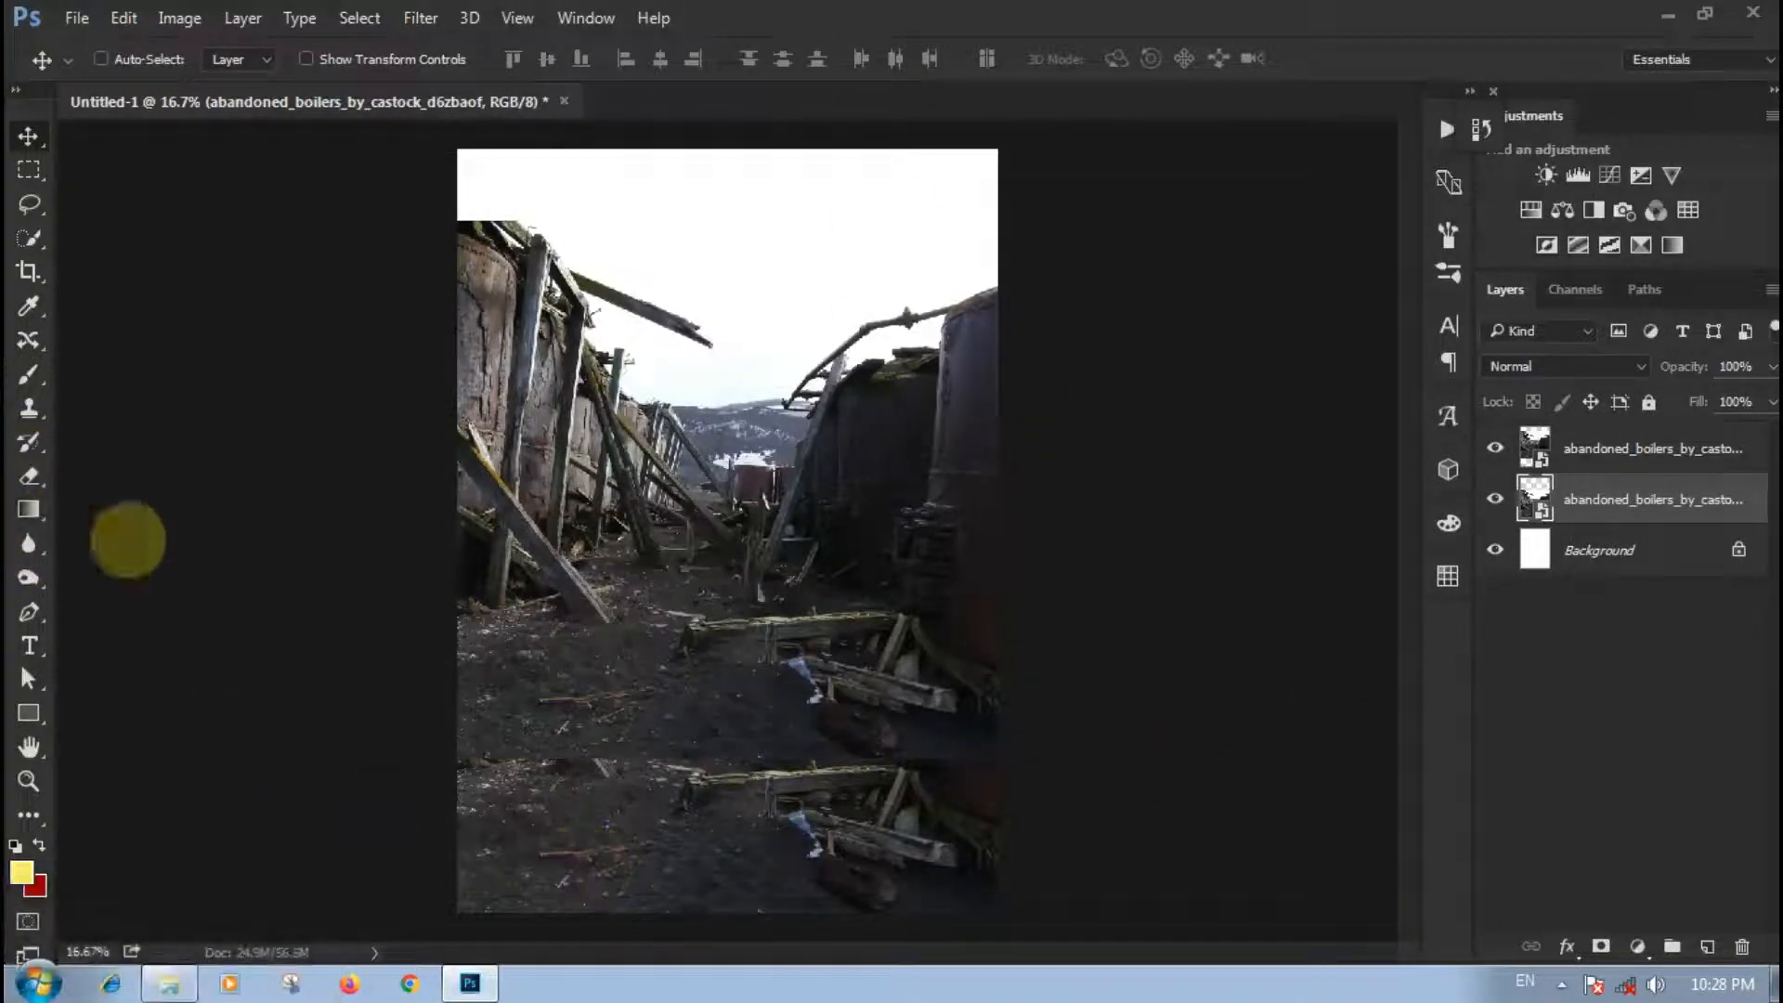
left_click(1600, 947)
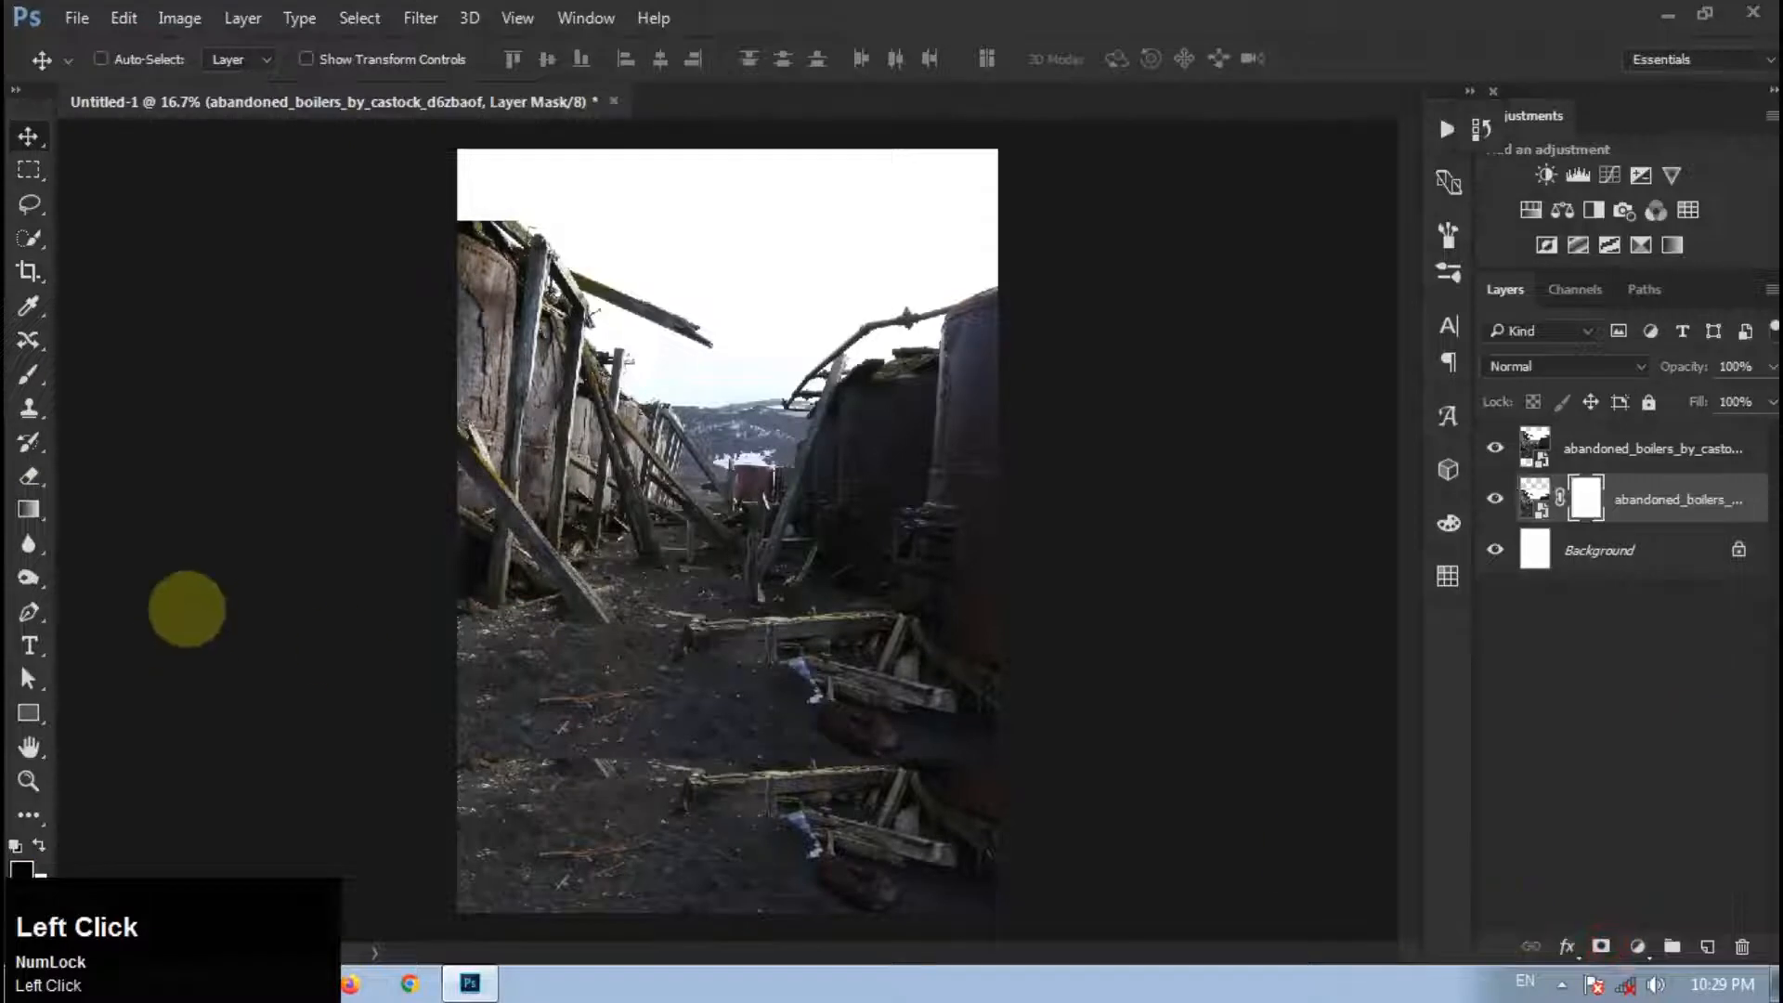
left_click(27, 509)
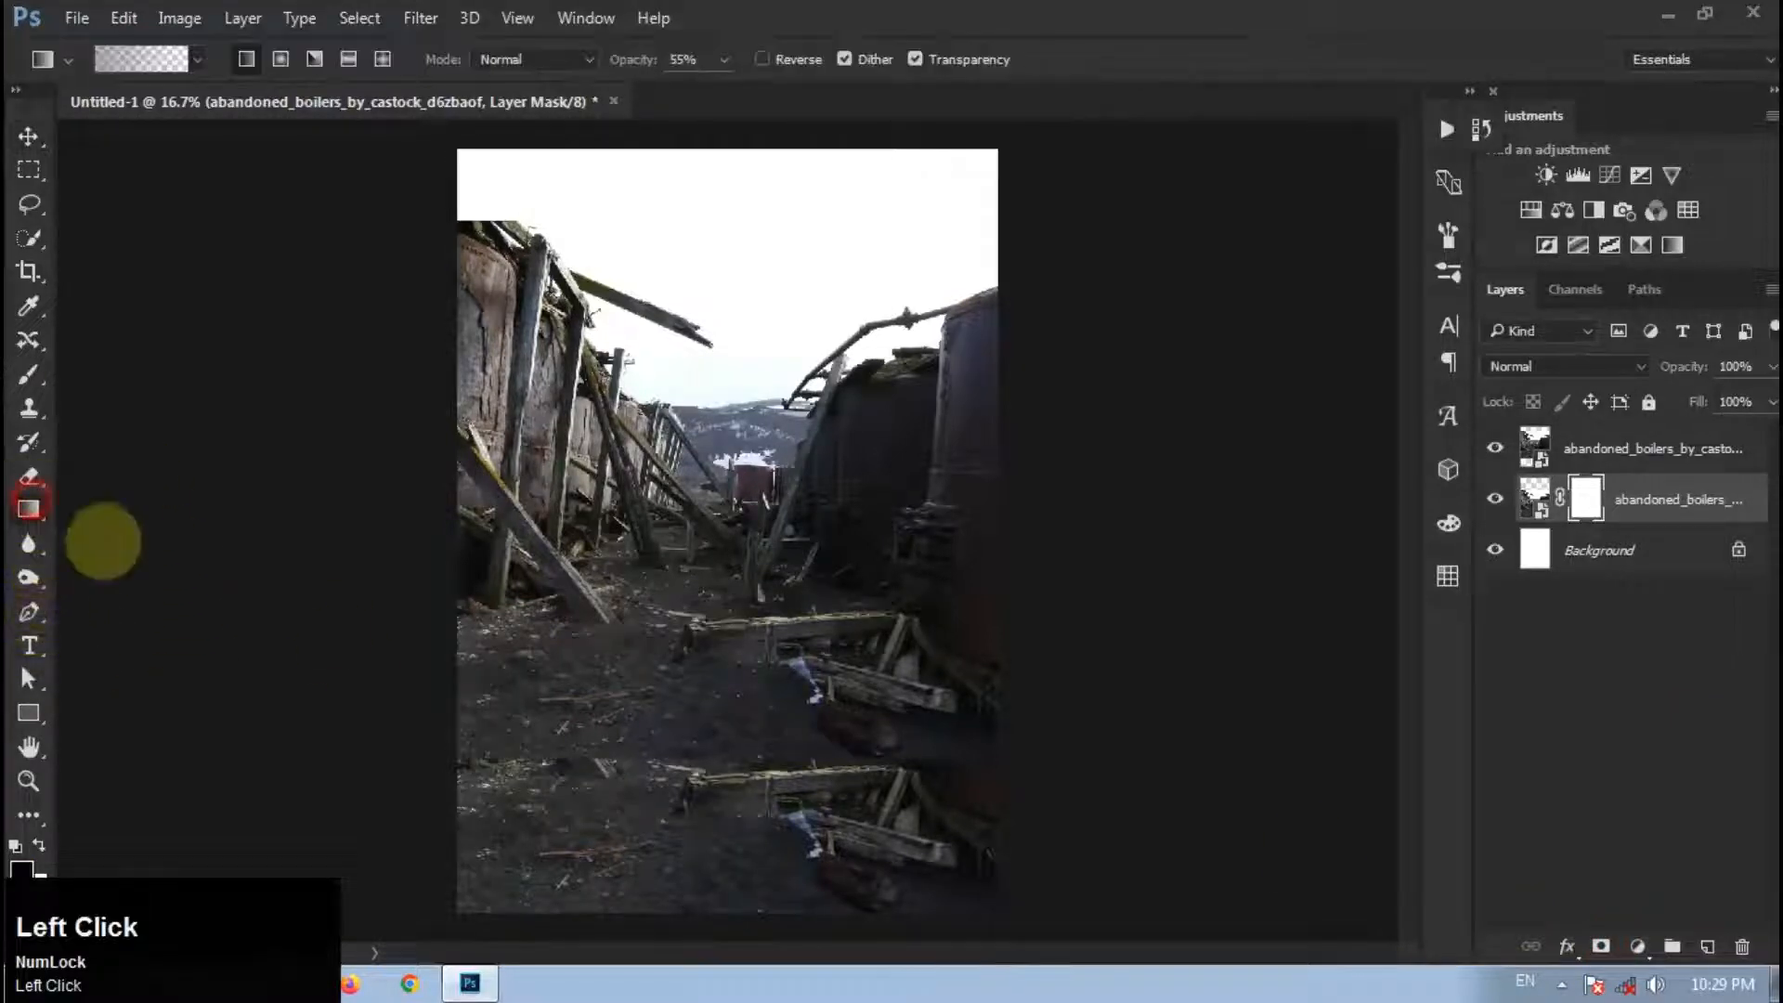
mouse_move(696, 776)
left_mouse_down()
mouse_move(689, 716)
mouse_move(692, 745)
left_mouse_up()
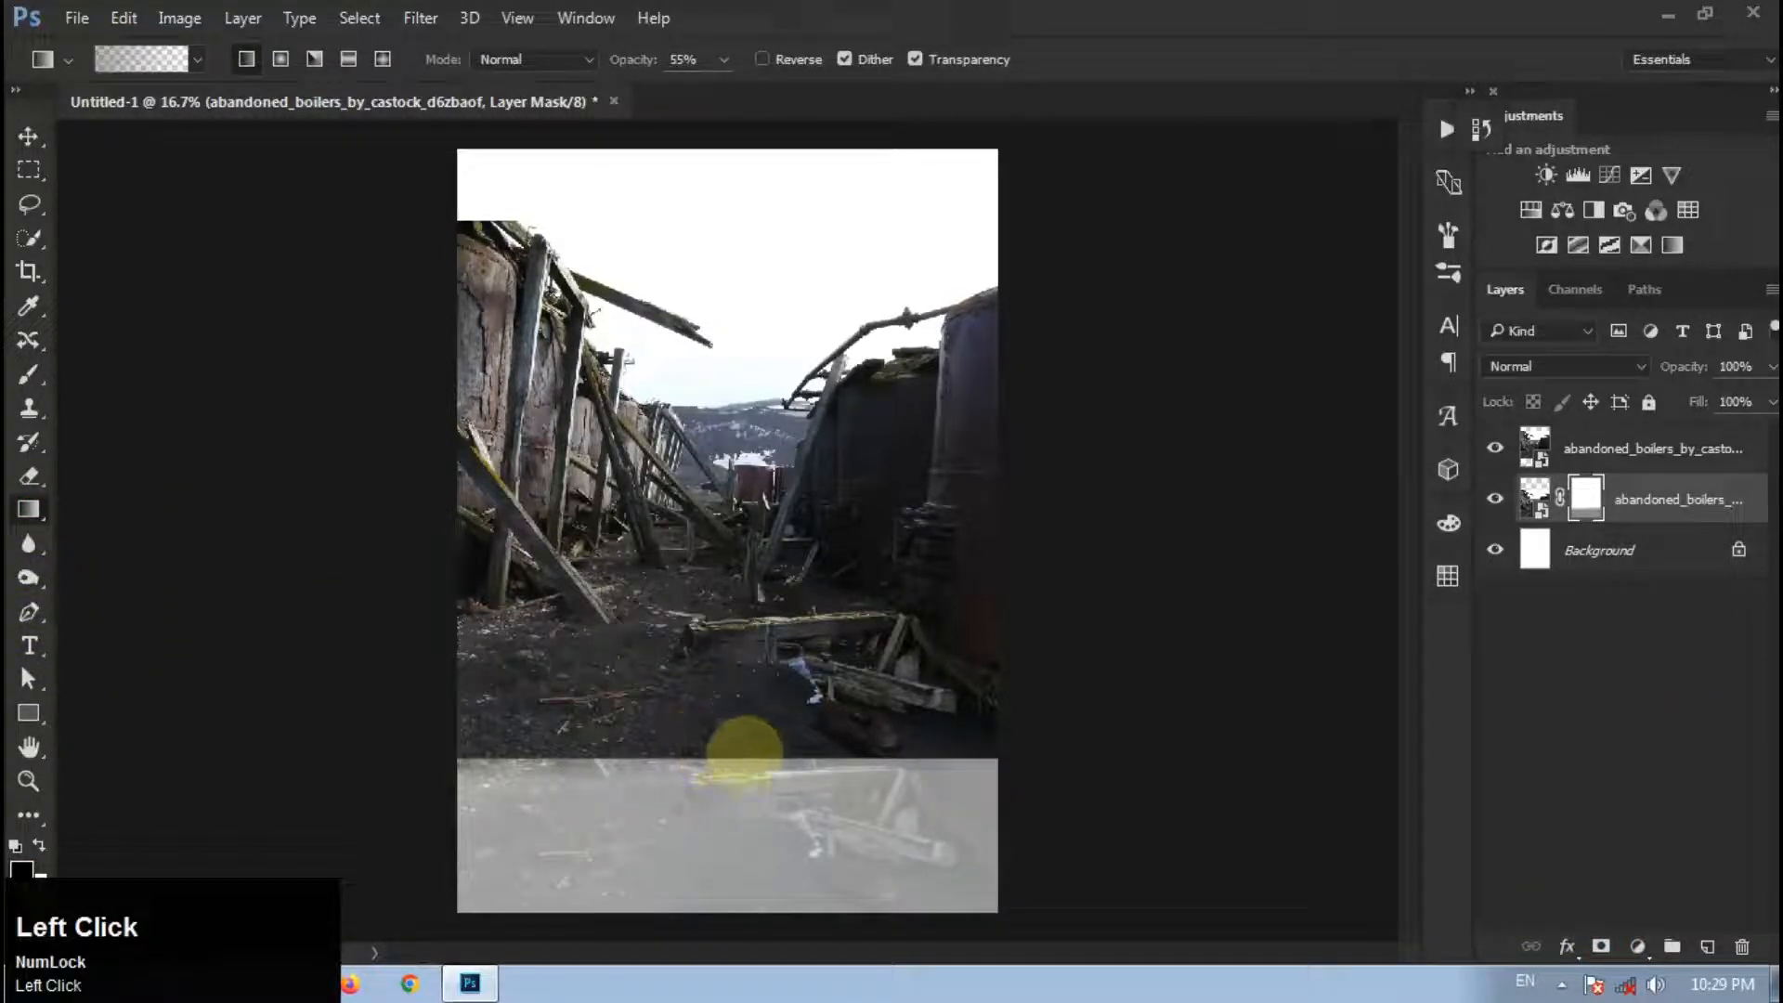
key("ctrl+z")
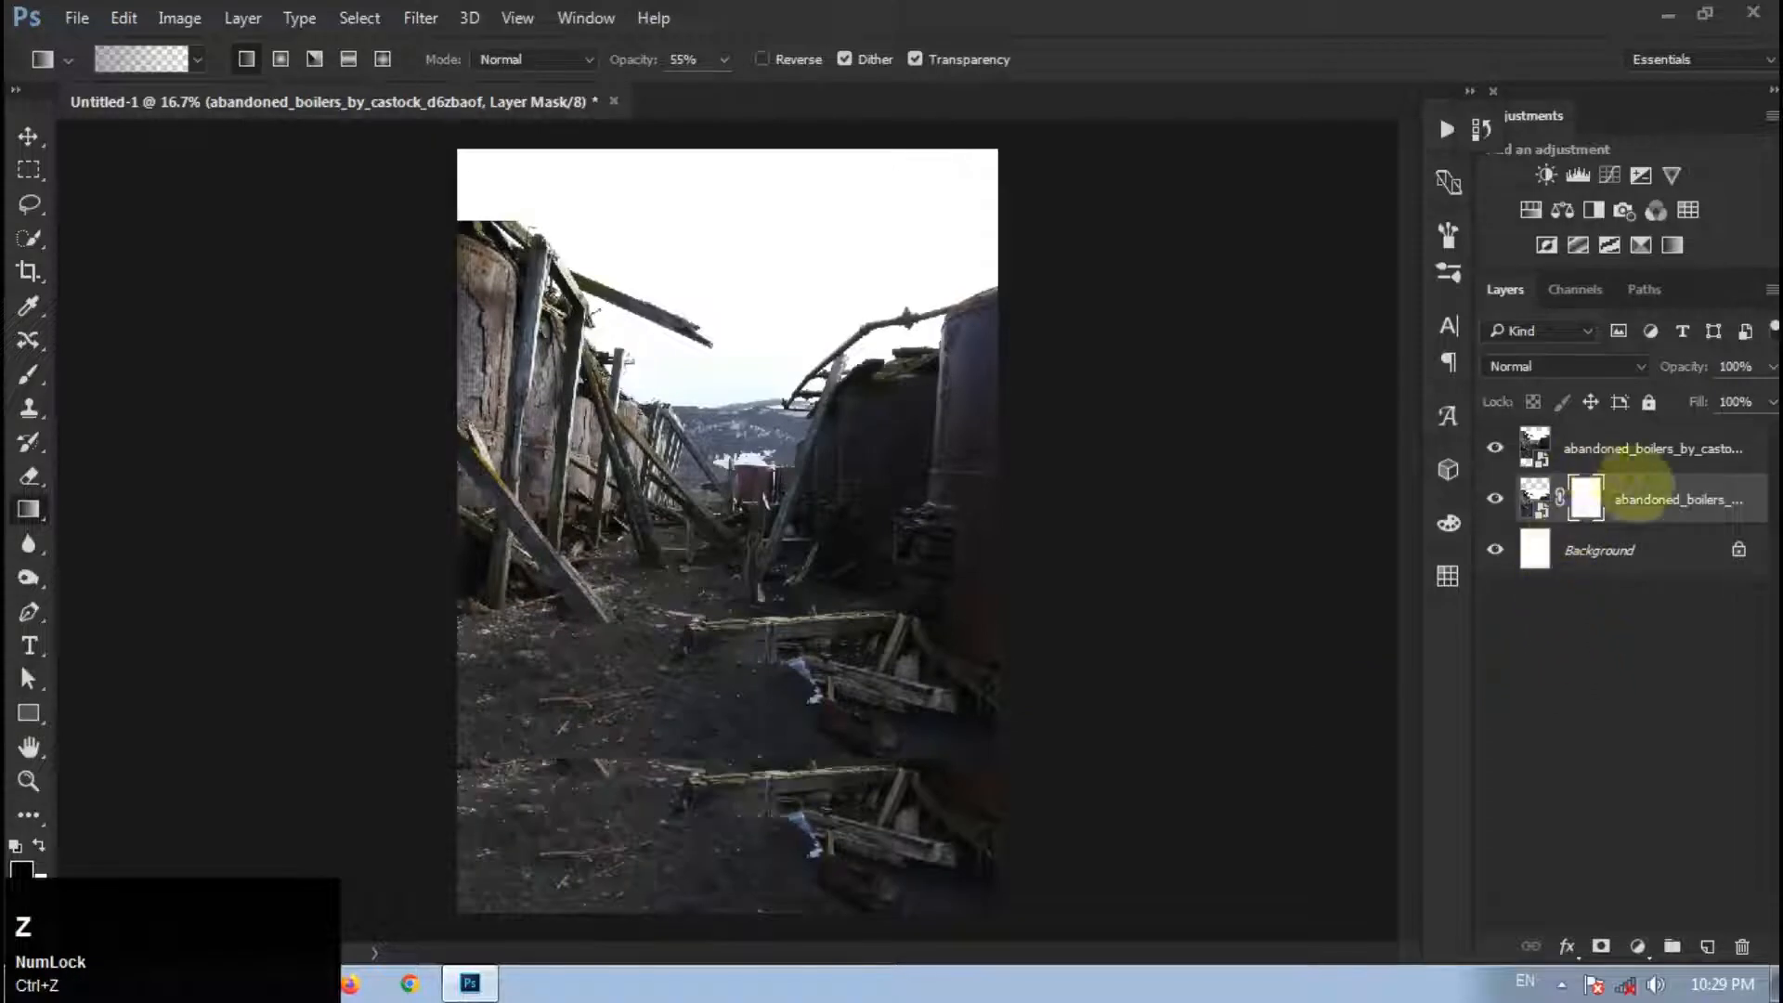
key("ctrl")
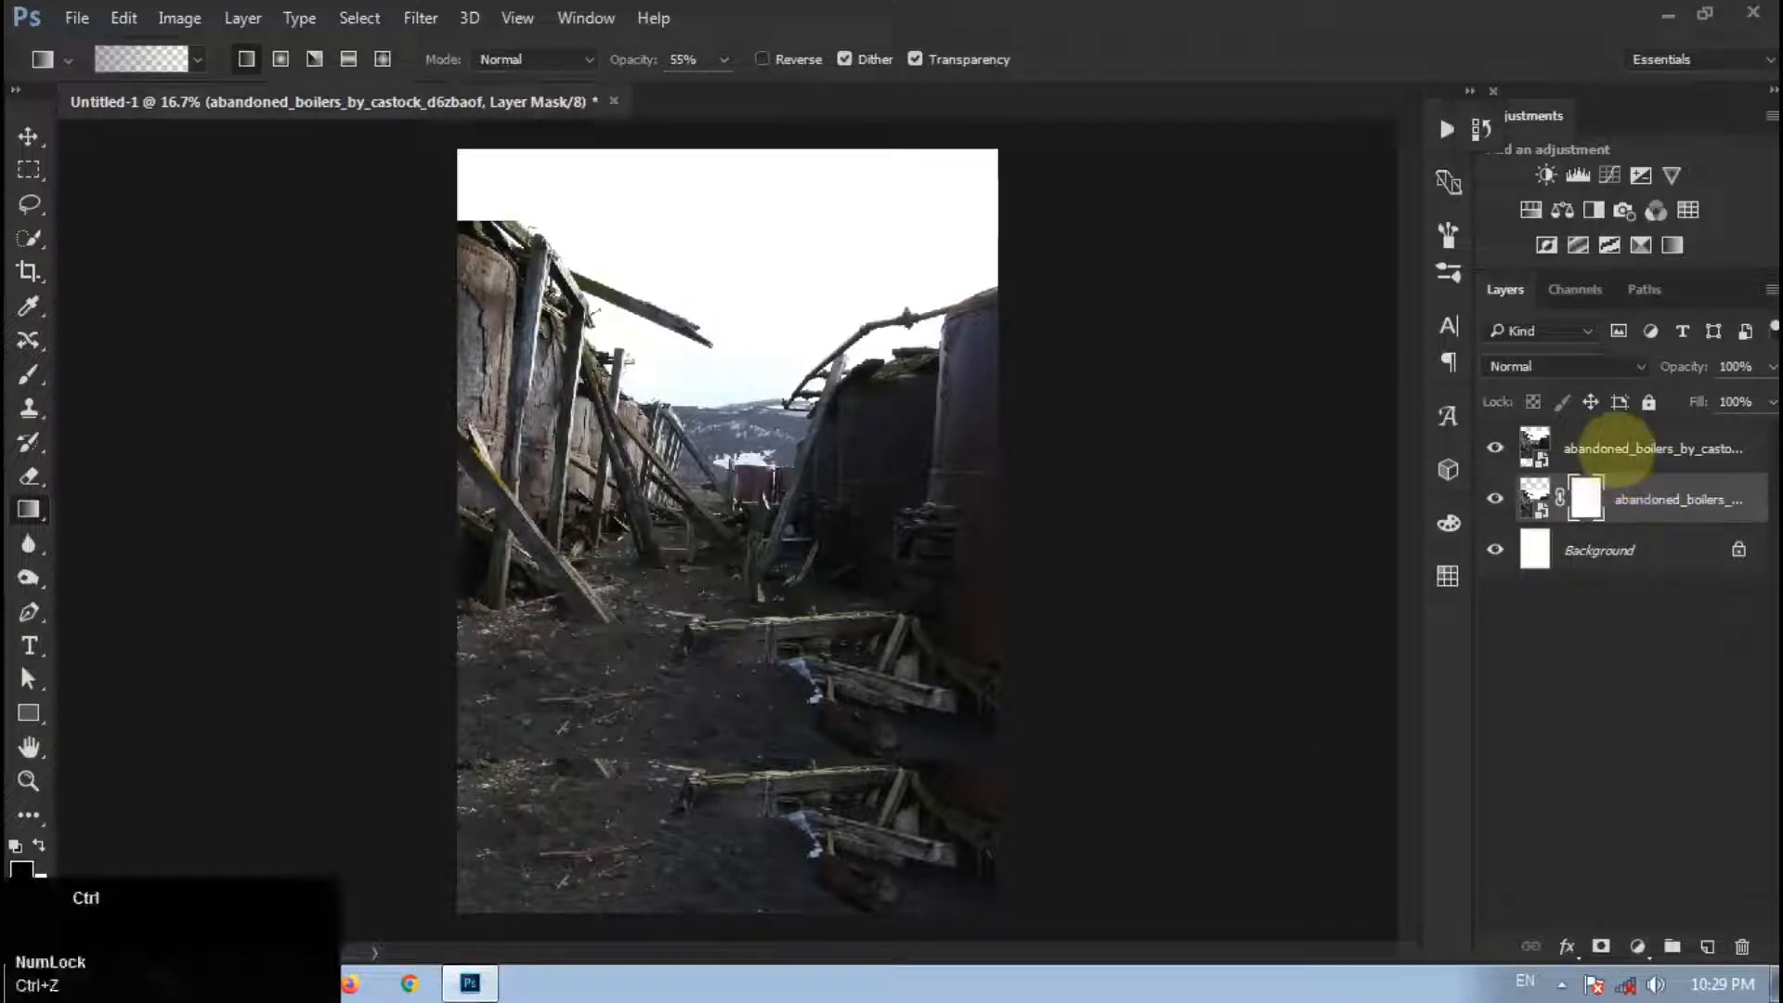
key("ctrl+z")
key("ctrl+alt+z")
key("ctrl+alt+z")
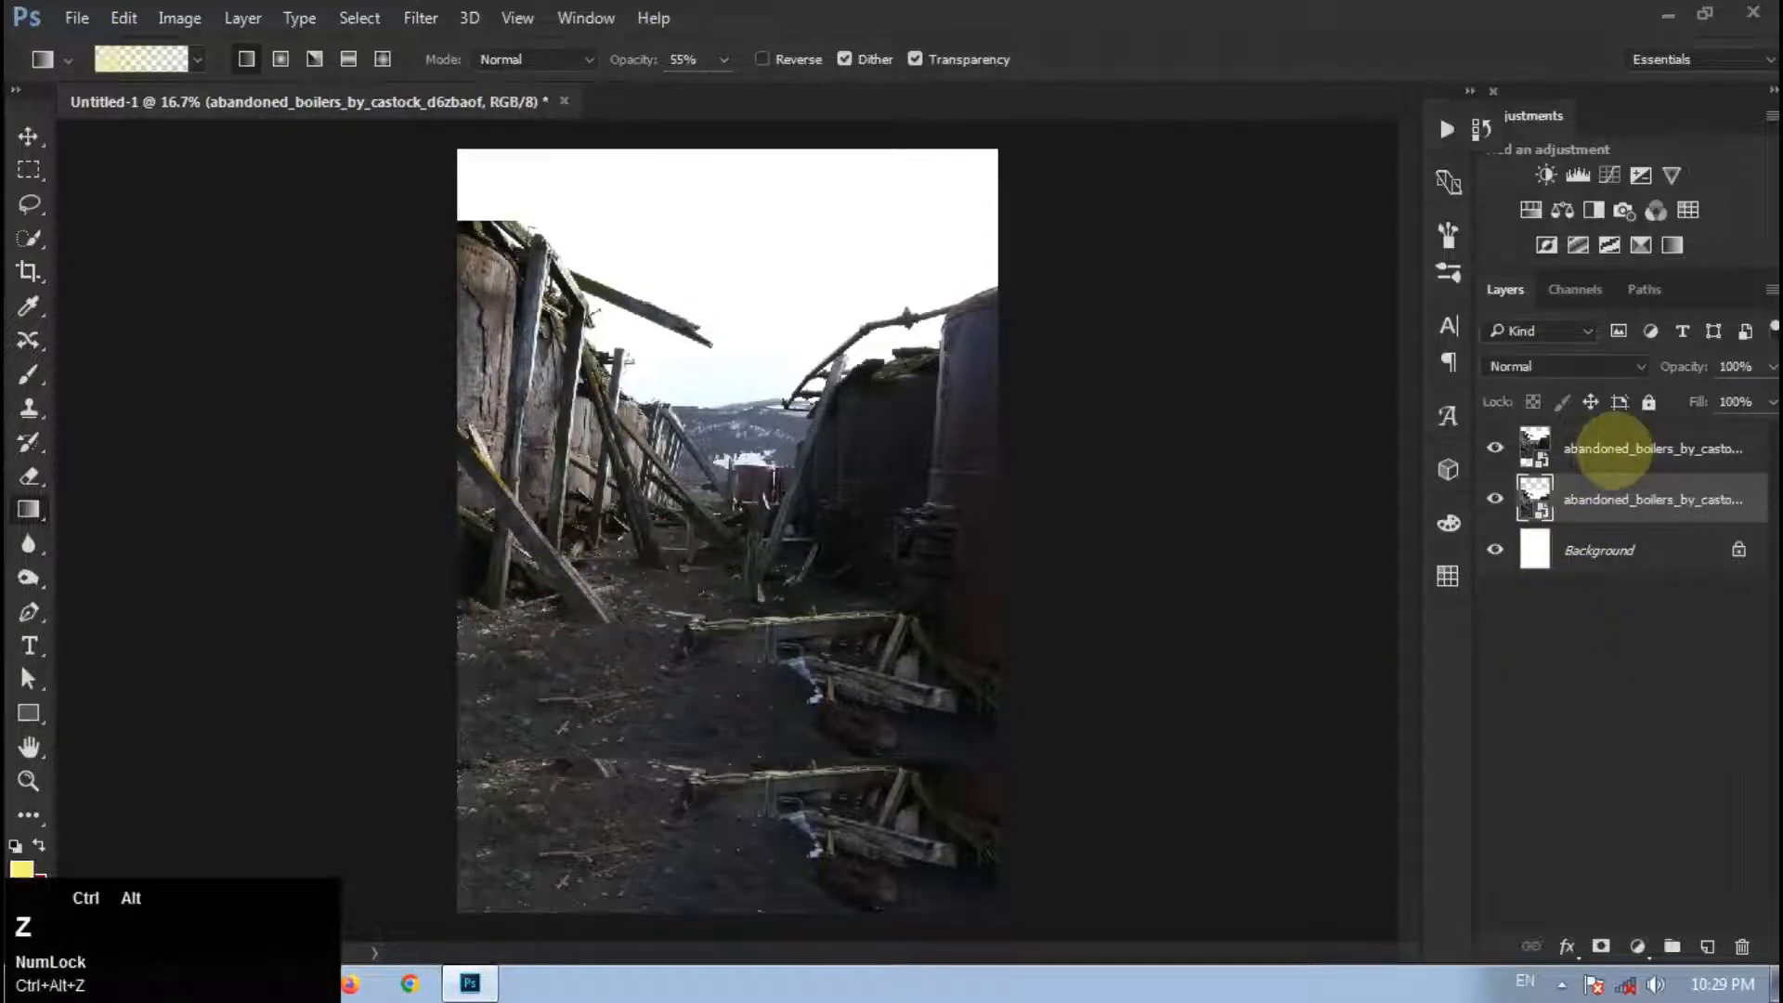
Step: Add a layer mask to the upper boilers layer and blend its lower edge into the ground with black-to-transparent gradients at 55% opacity
left_click(1605, 452)
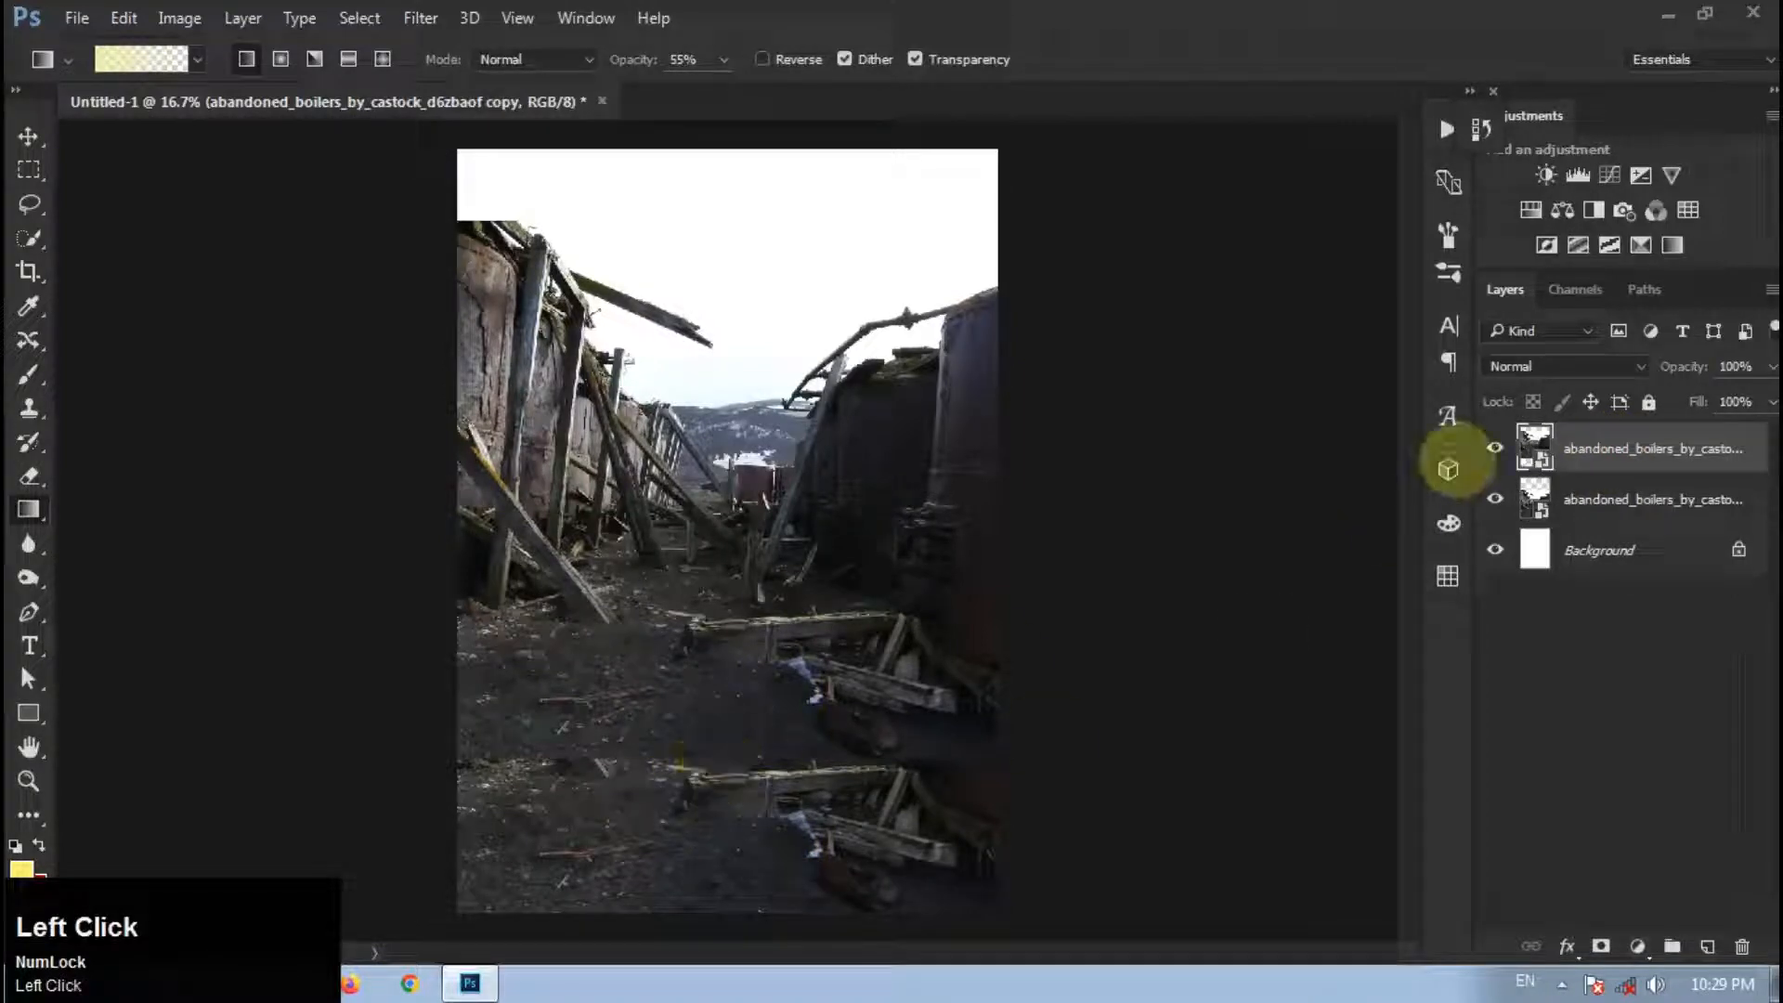
left_click(1599, 946)
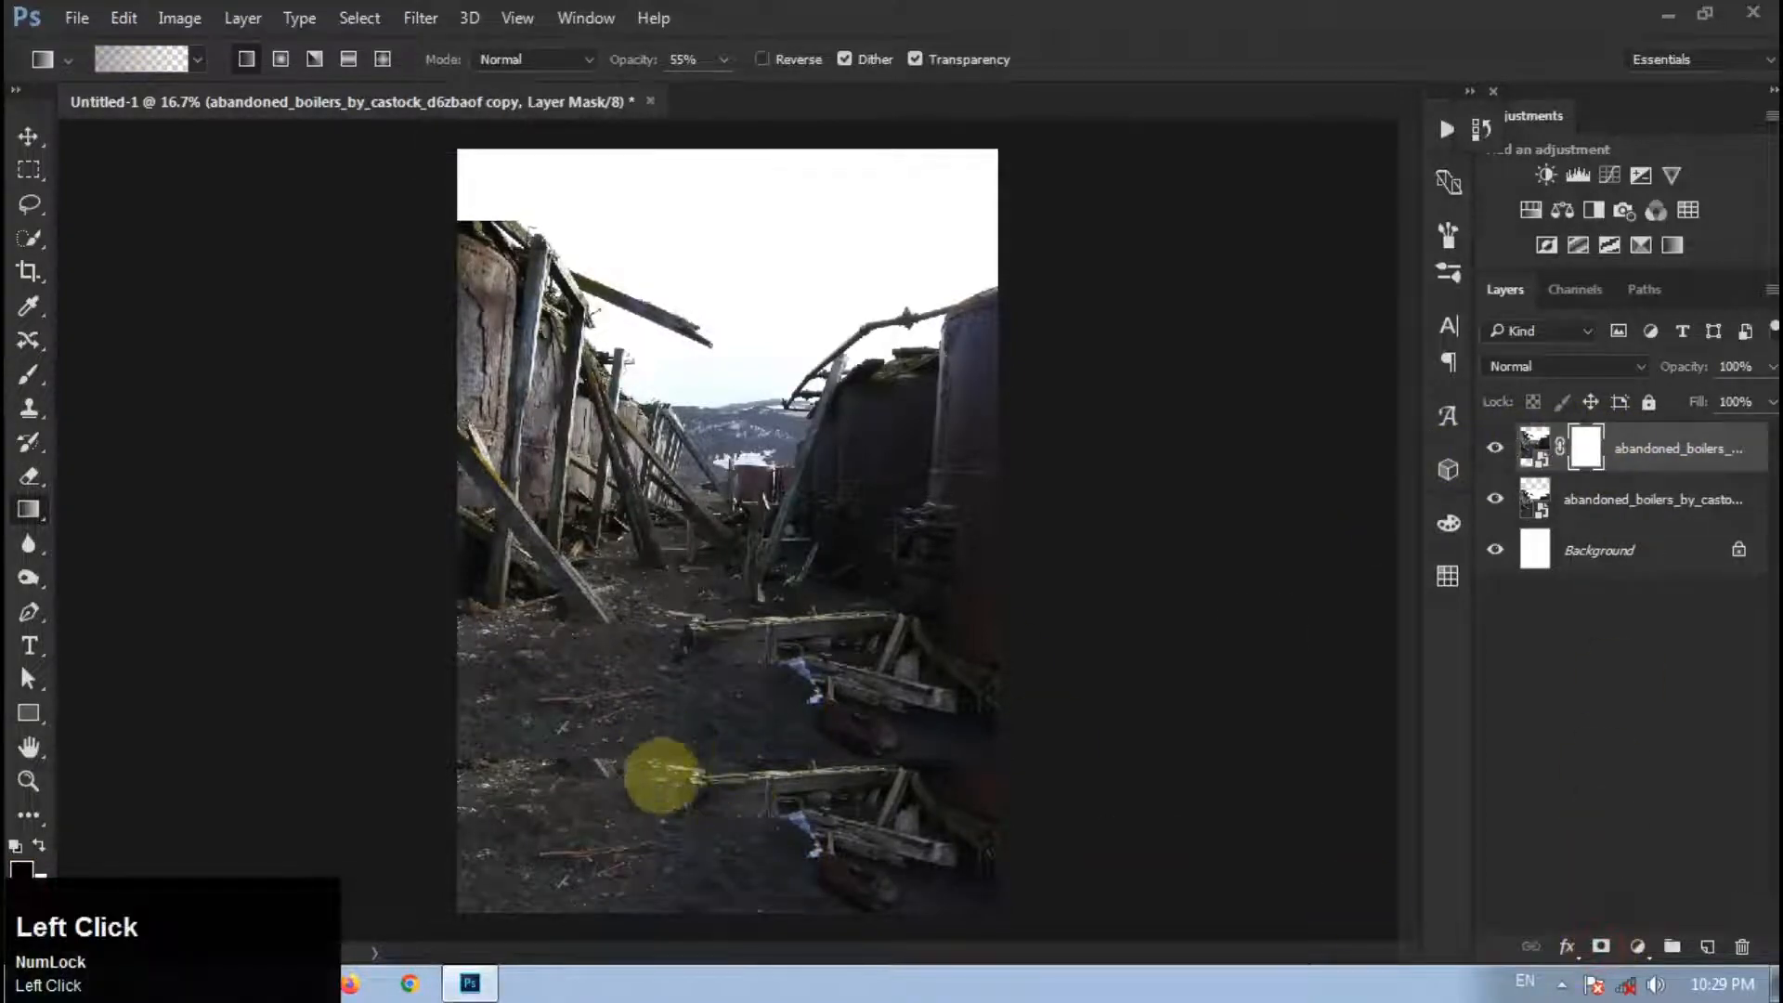
left_click_drag(734, 771, 759, 683)
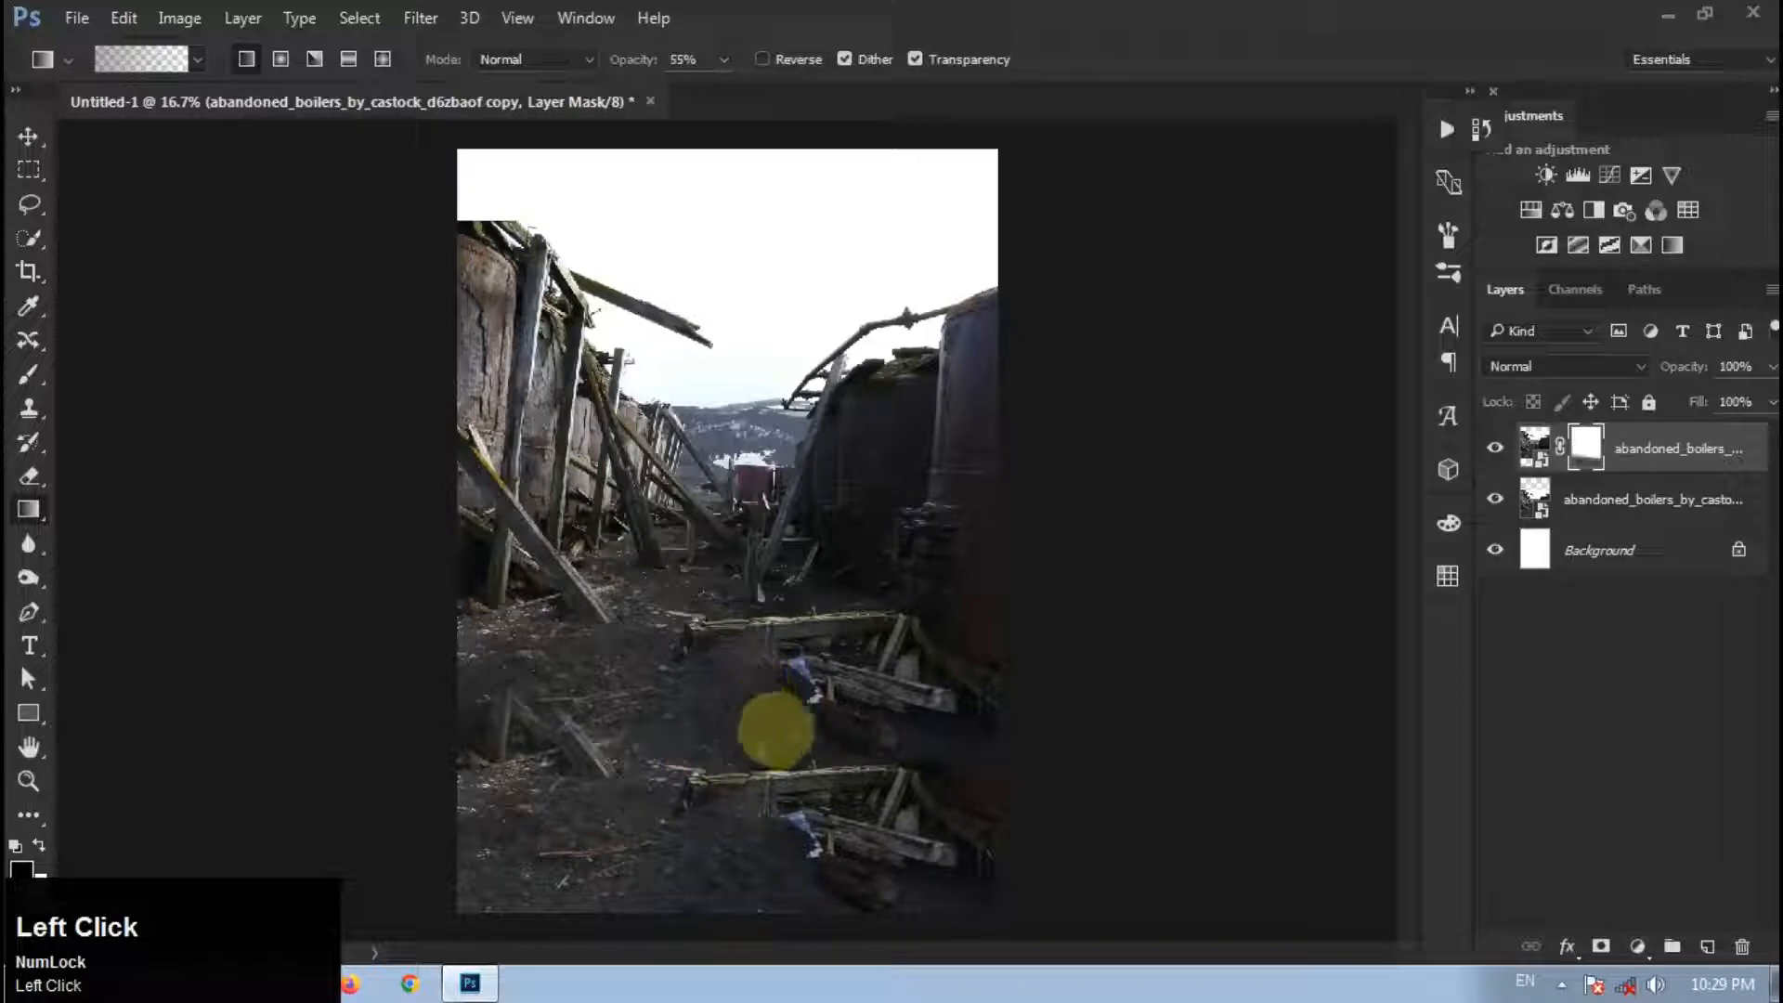
left_click_drag(841, 767, 851, 696)
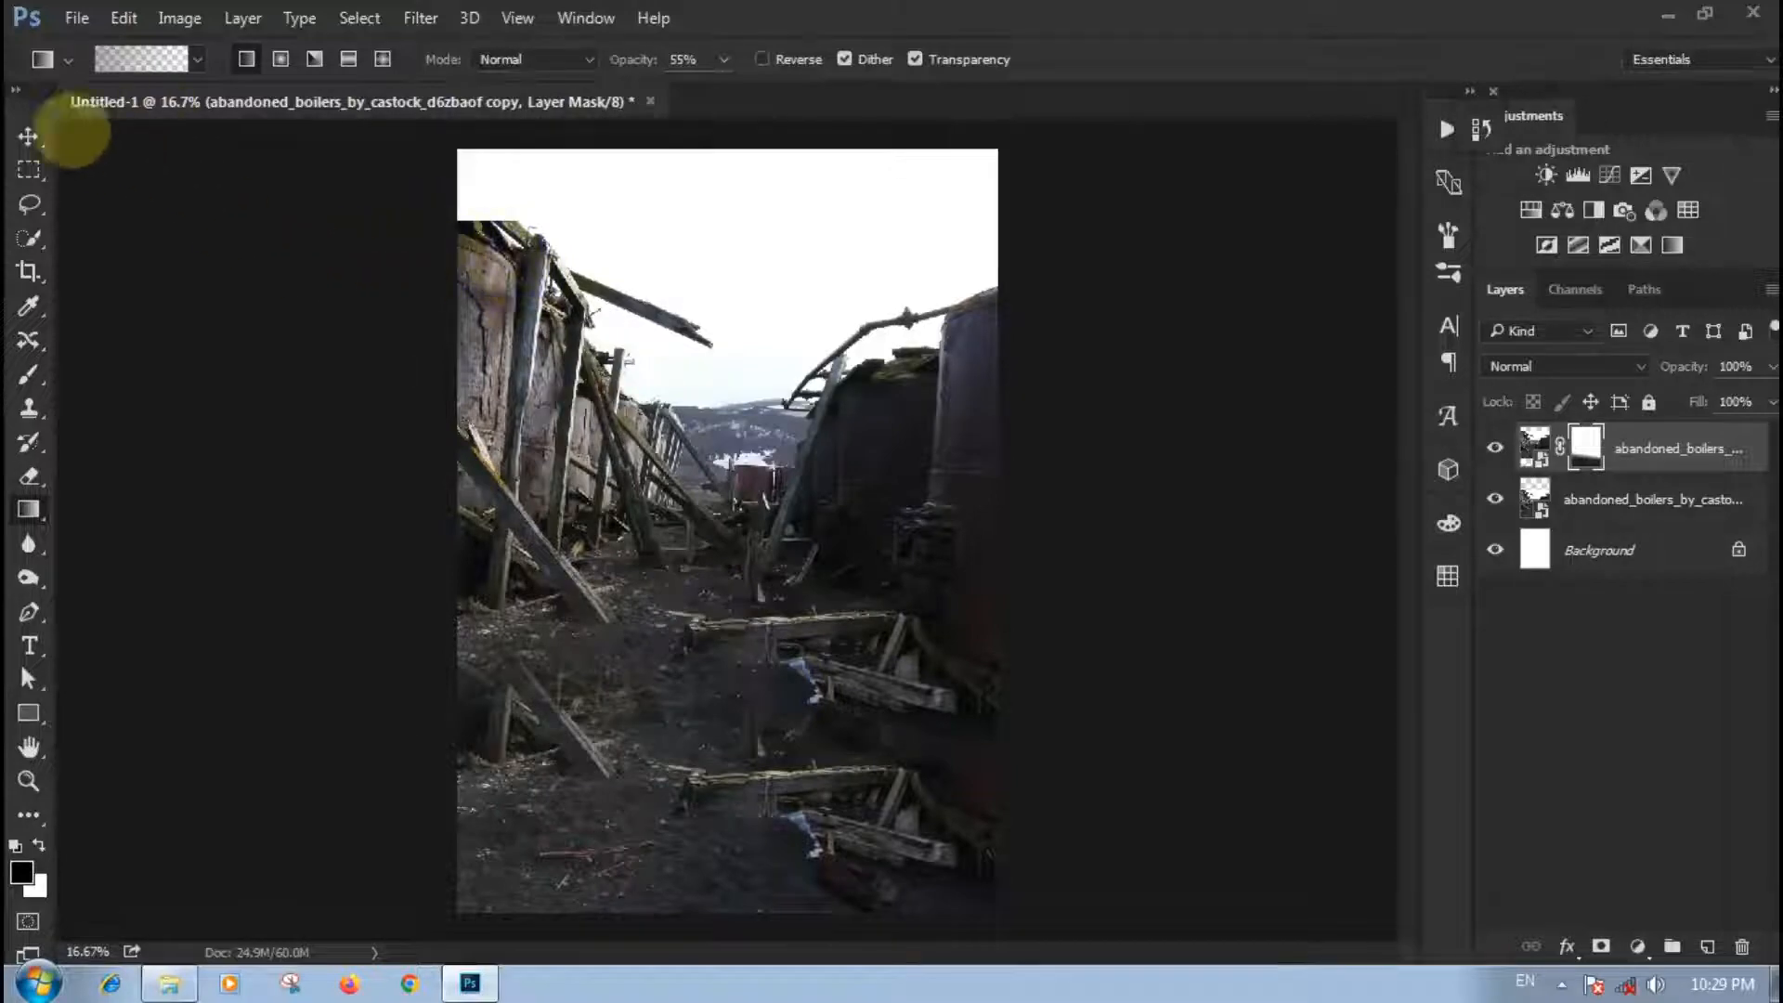
left_click(28, 136)
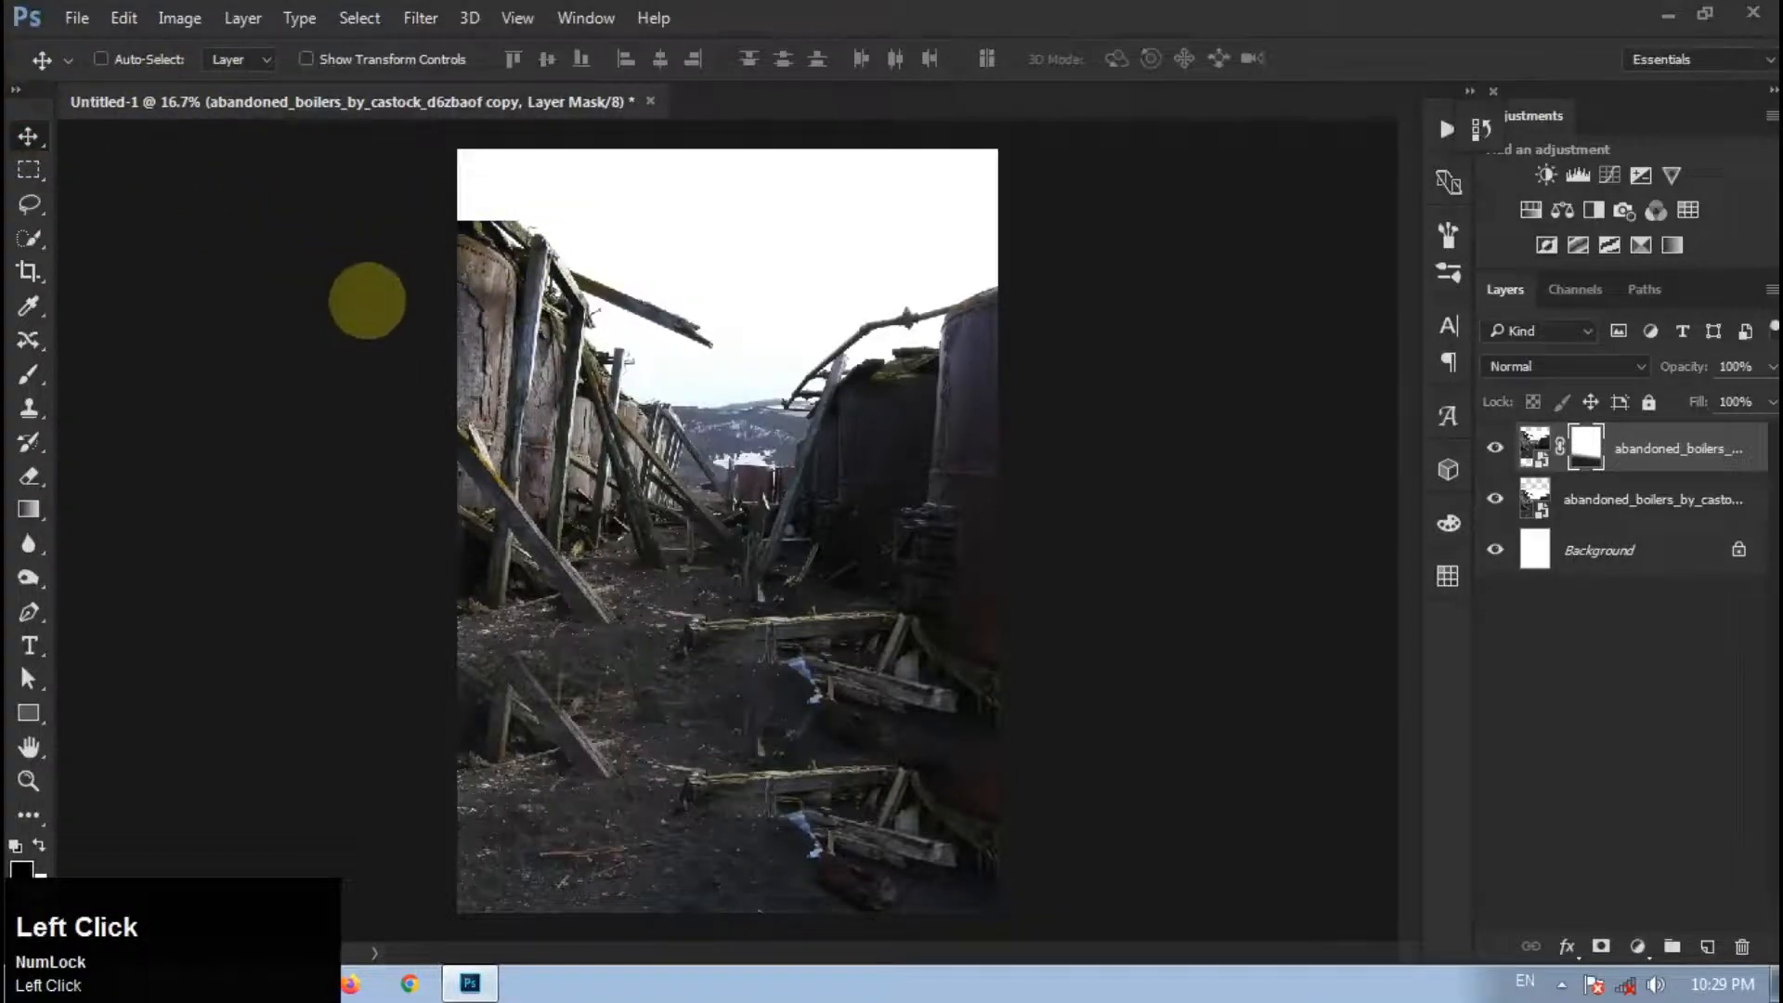
Step: Save the document as a Photoshop PSD file named winter gunman with Maximize Compatibility on
key("ctrl")
key("ctrl+s")
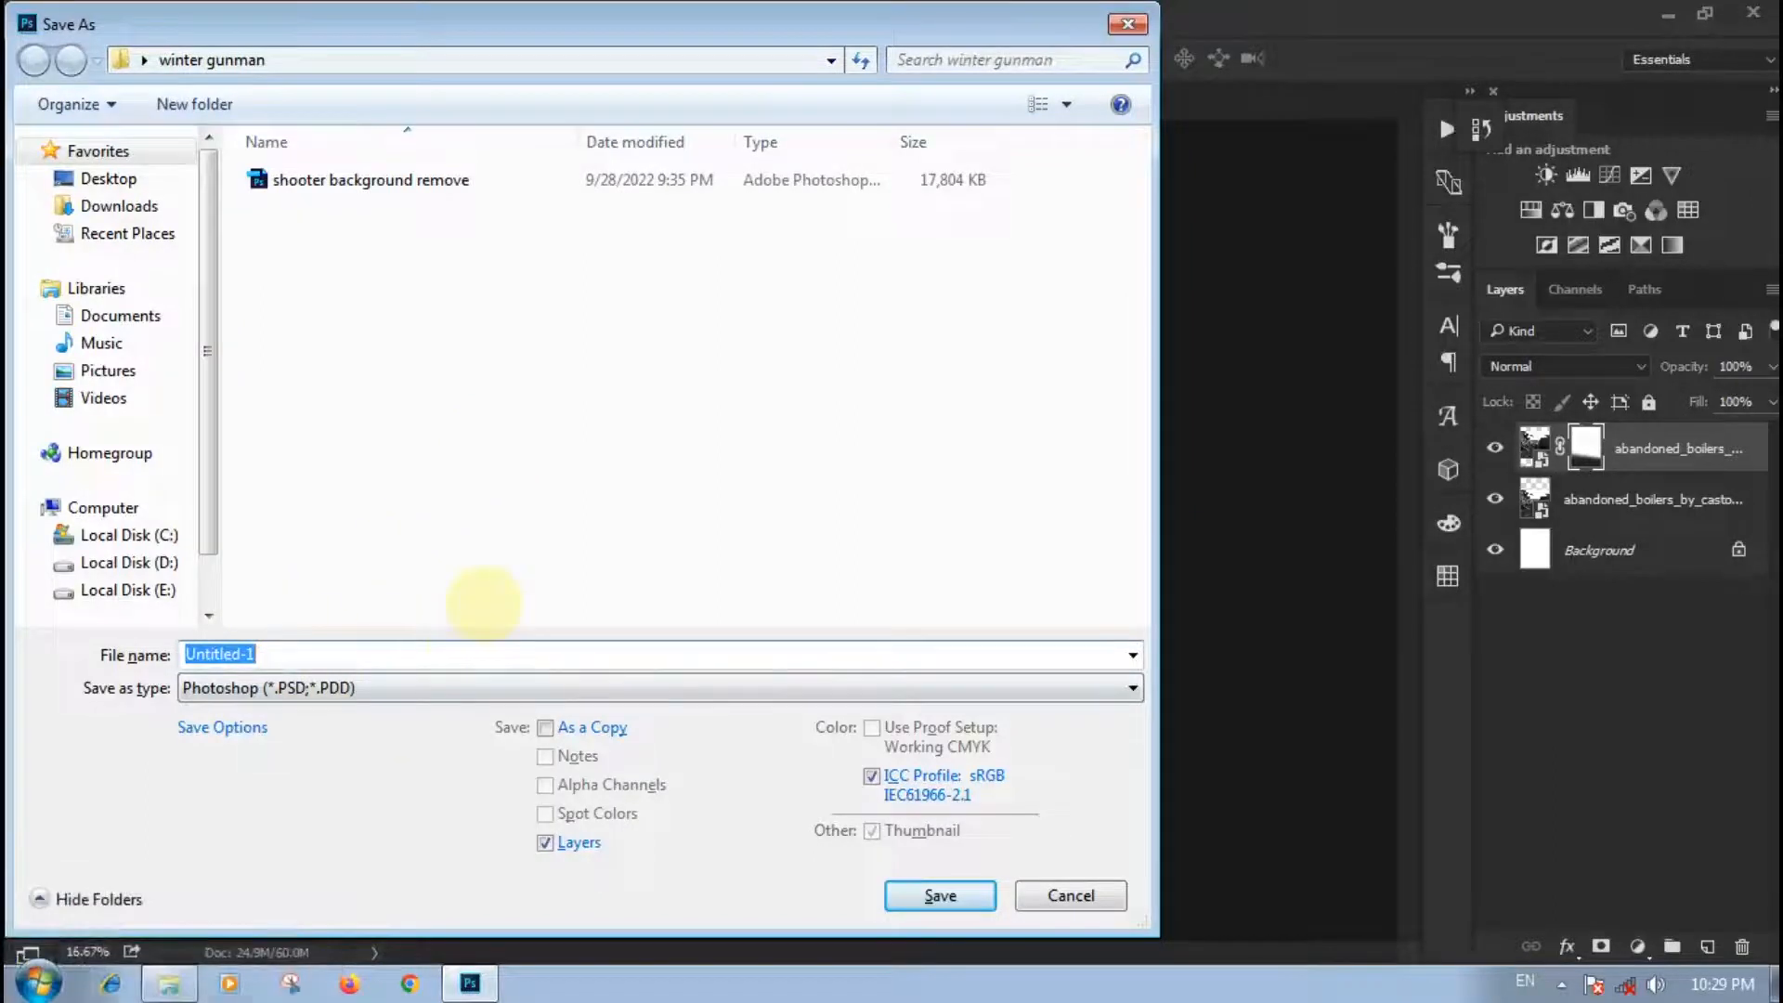
type("winter gunman")
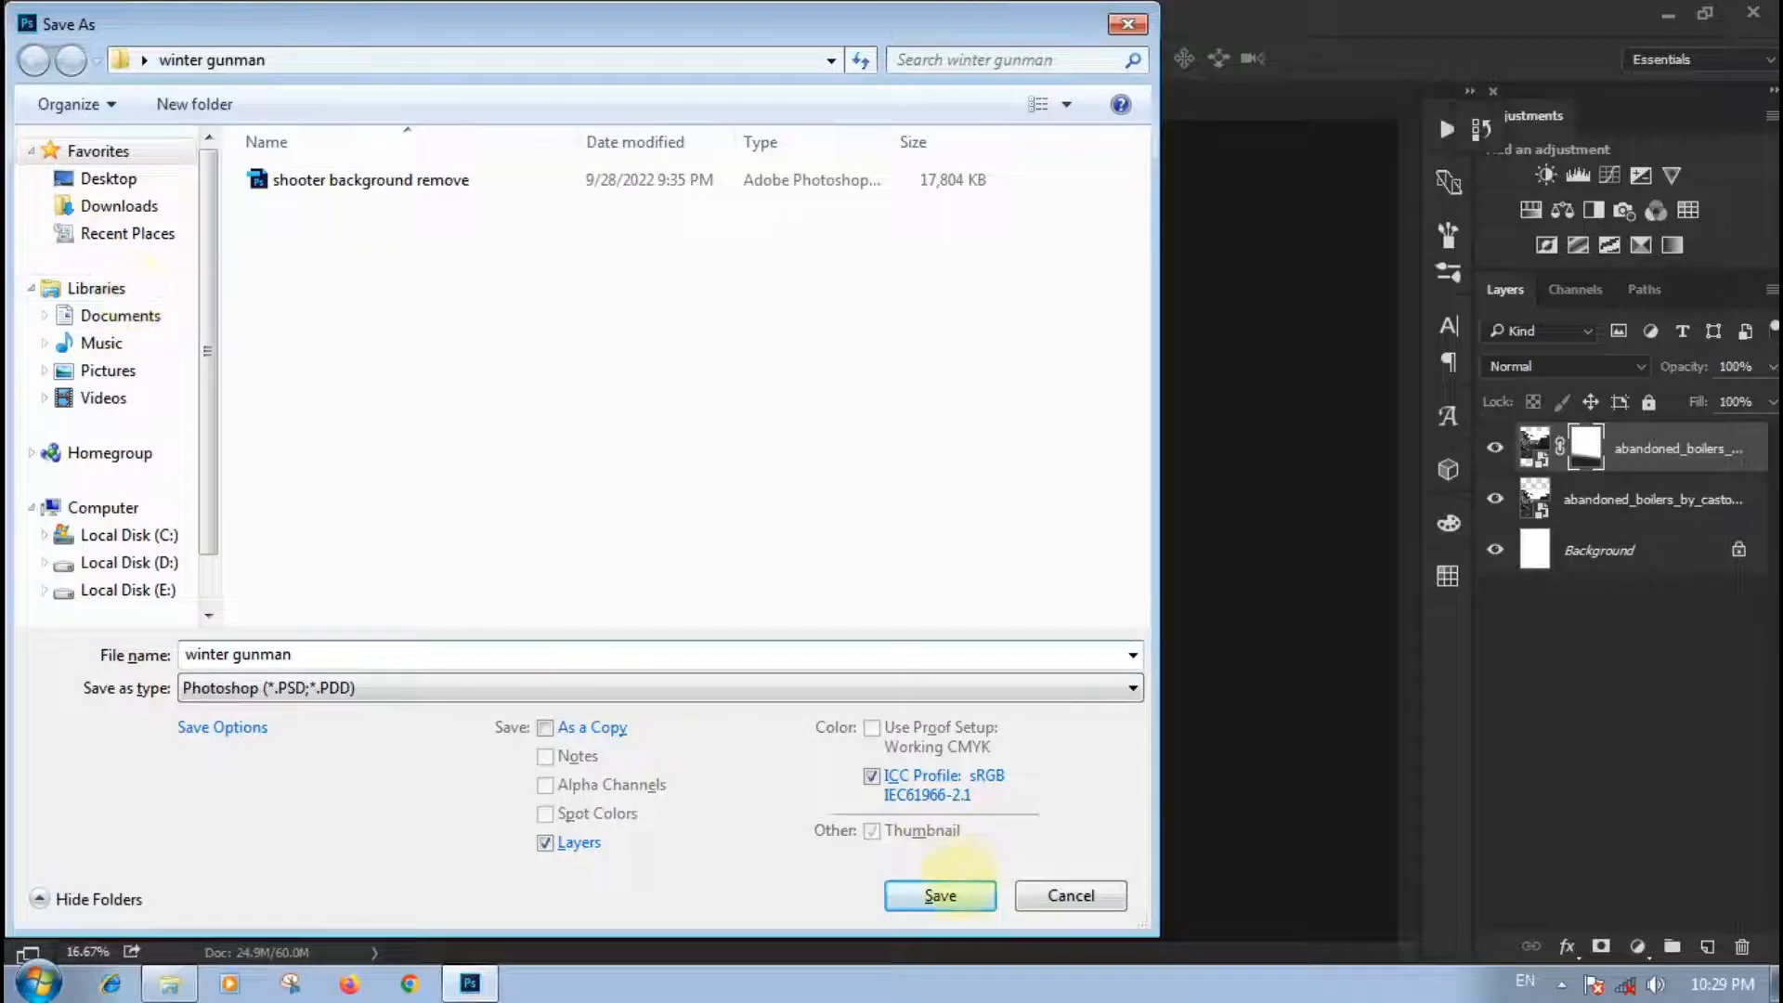
left_click(940, 895)
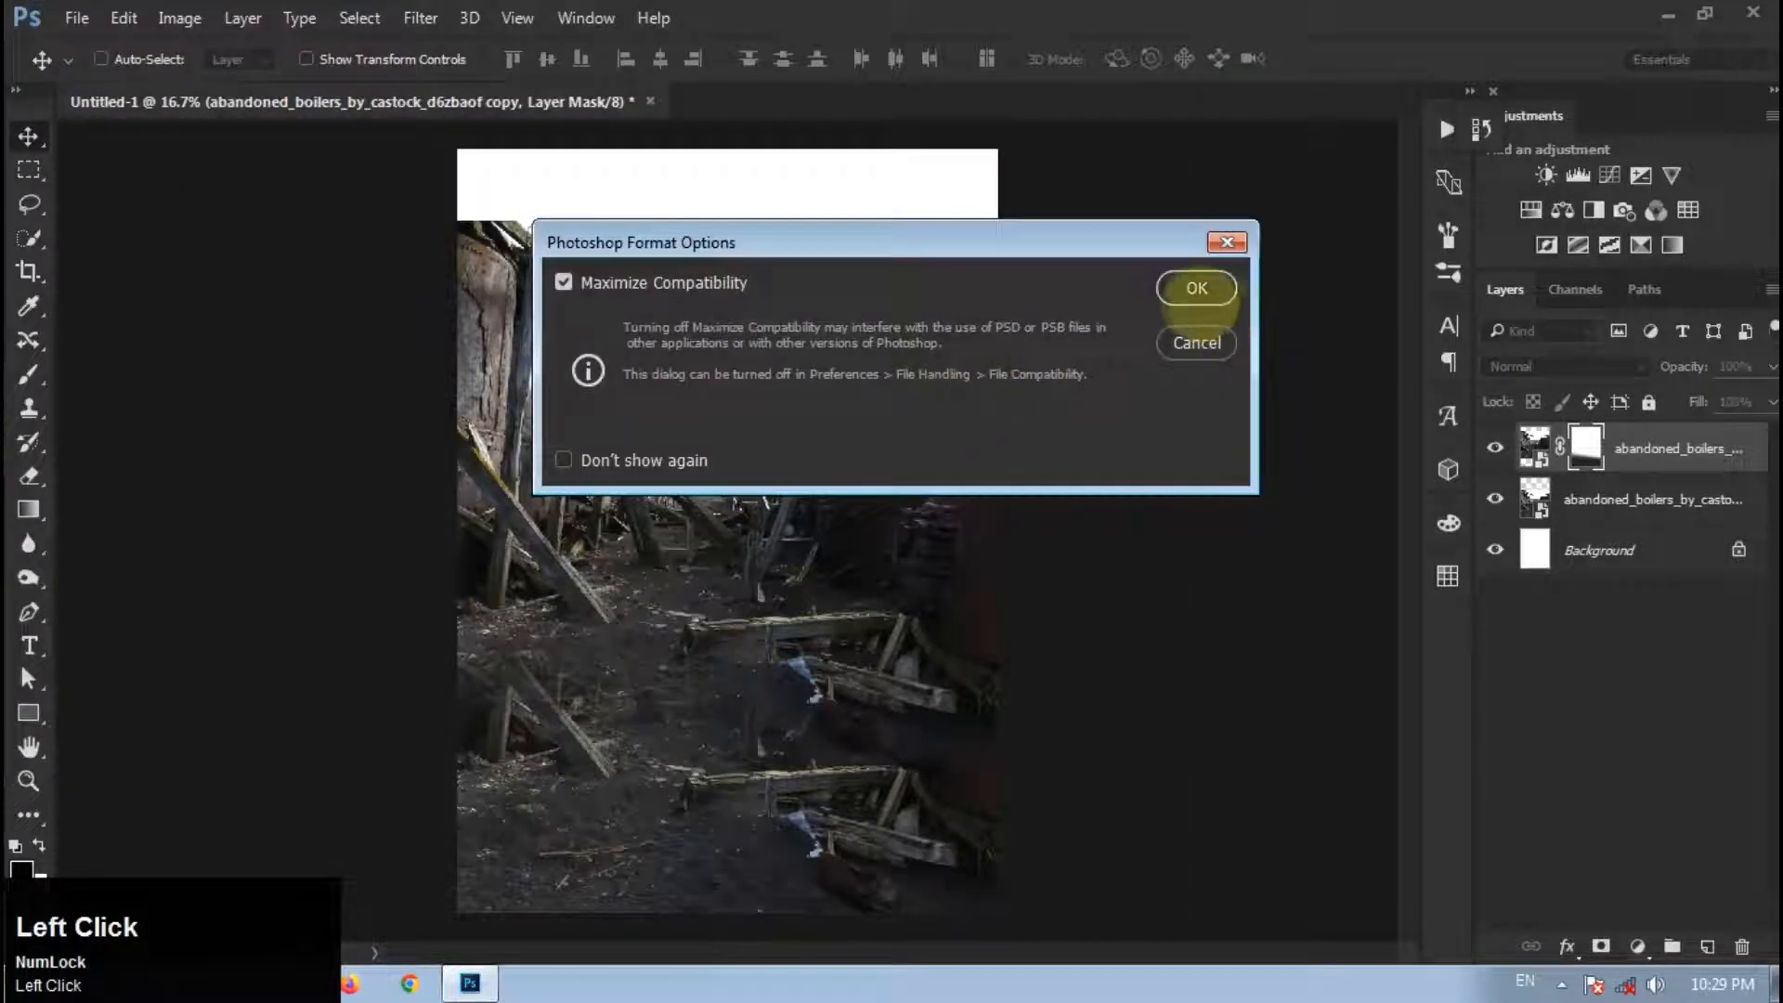
left_click(1196, 288)
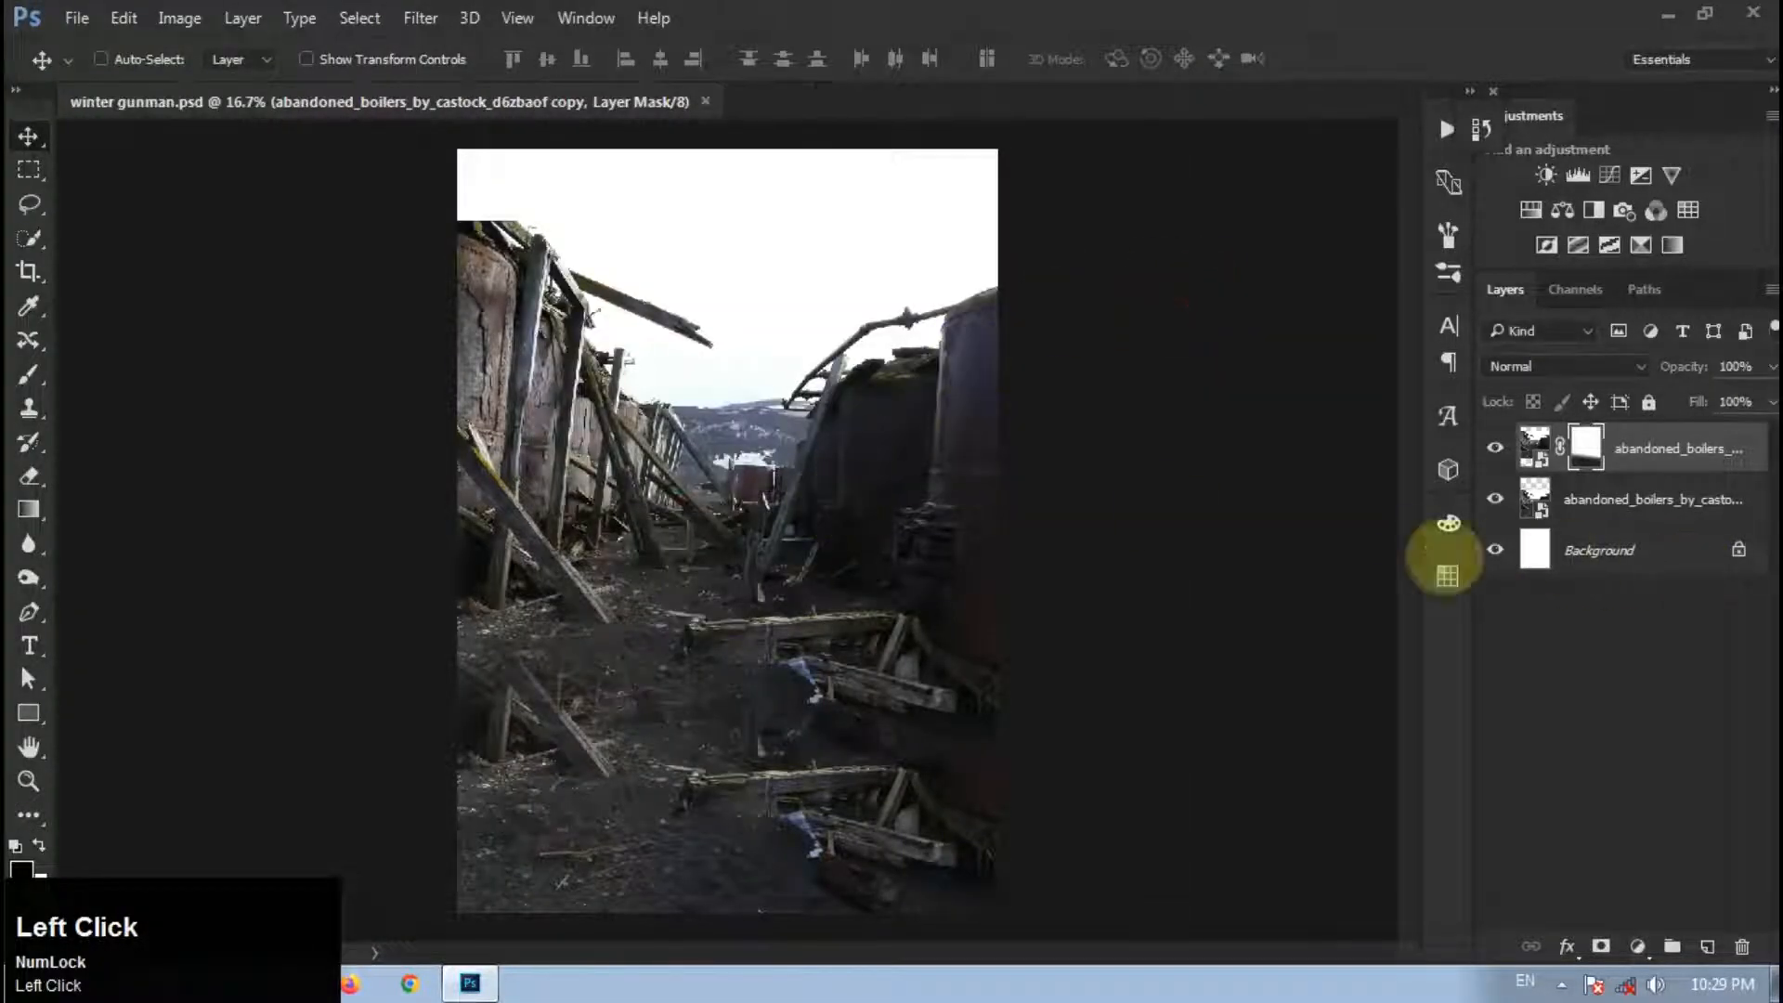
Step: Place the sky_41_by_andahliasaur_d37mxip image as an embedded layer and move it up to cover the page's top half
left_click(1615, 502, "shift")
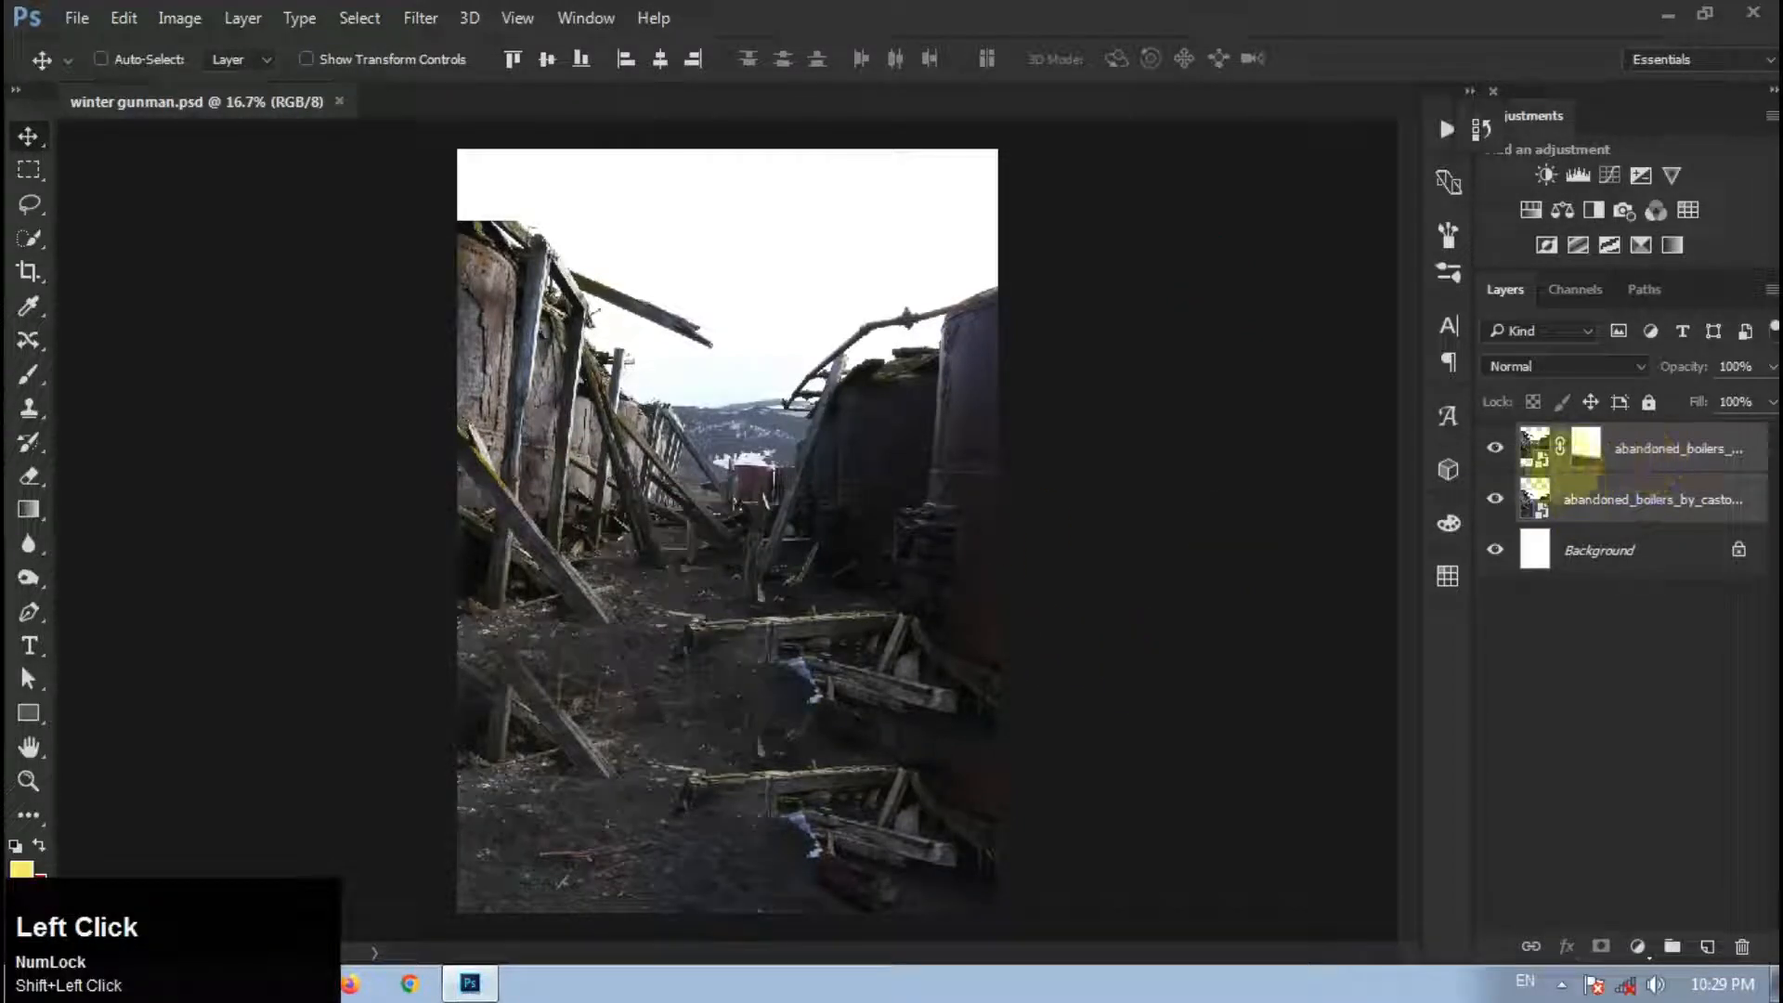
left_click(1585, 449)
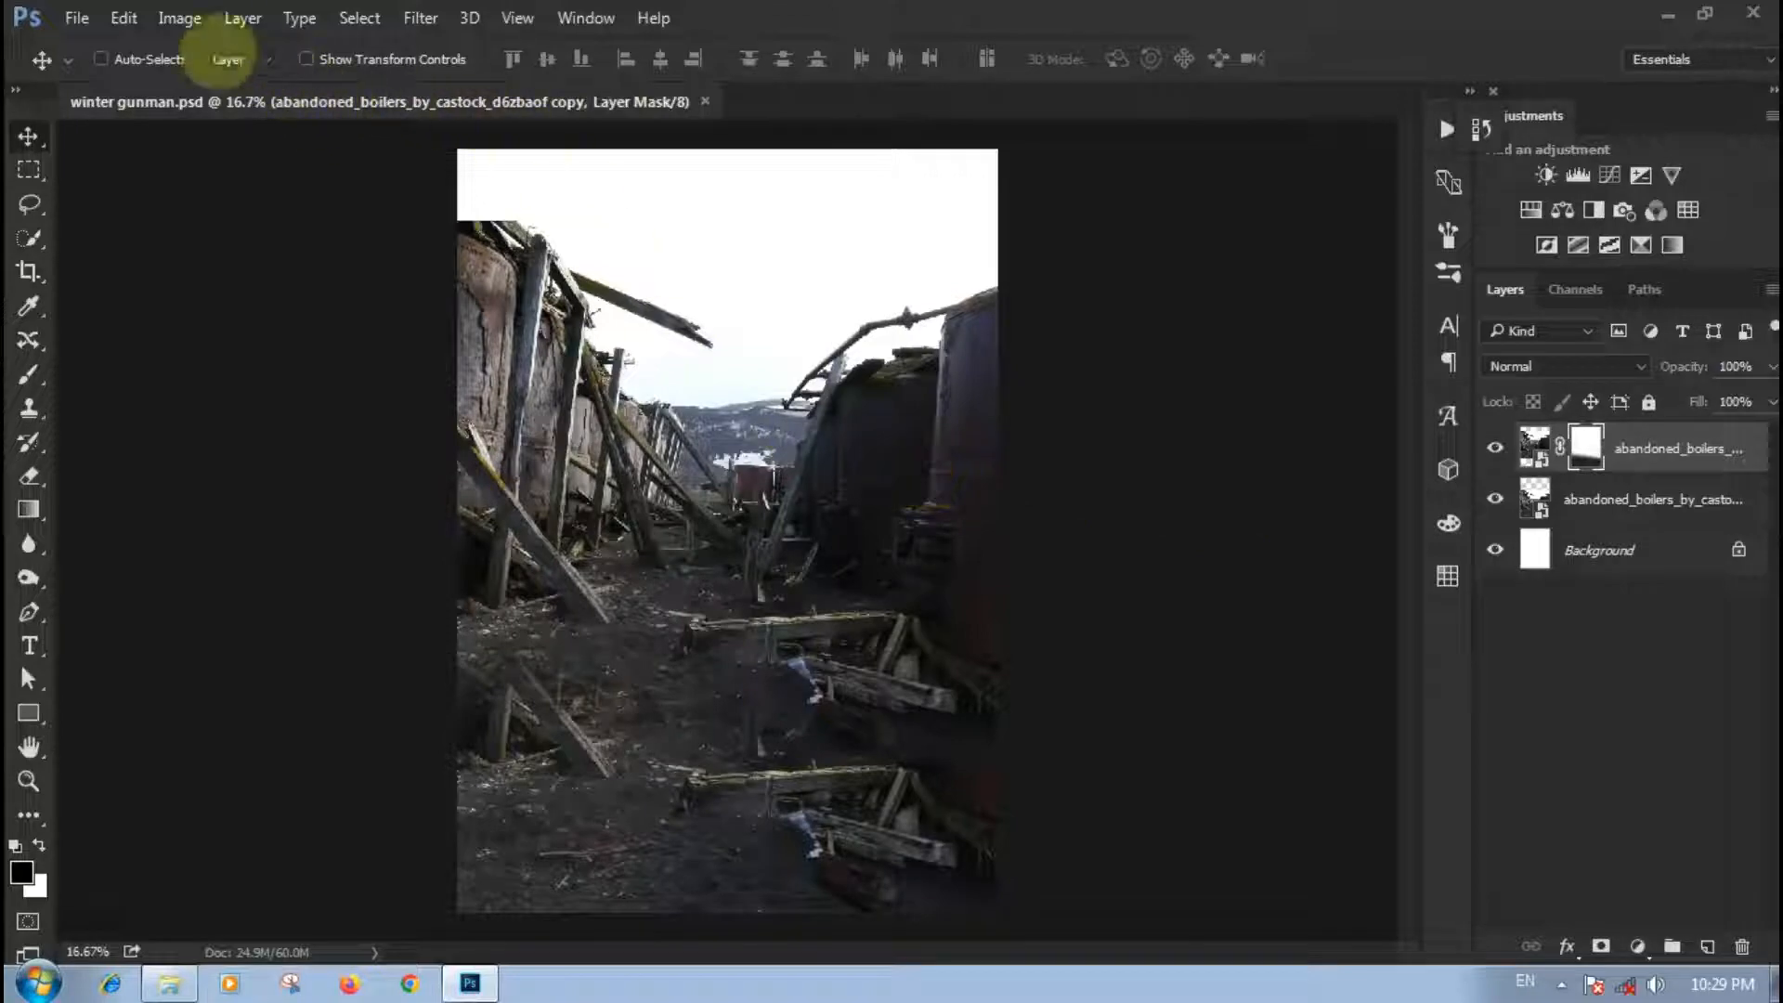
left_click(74, 19)
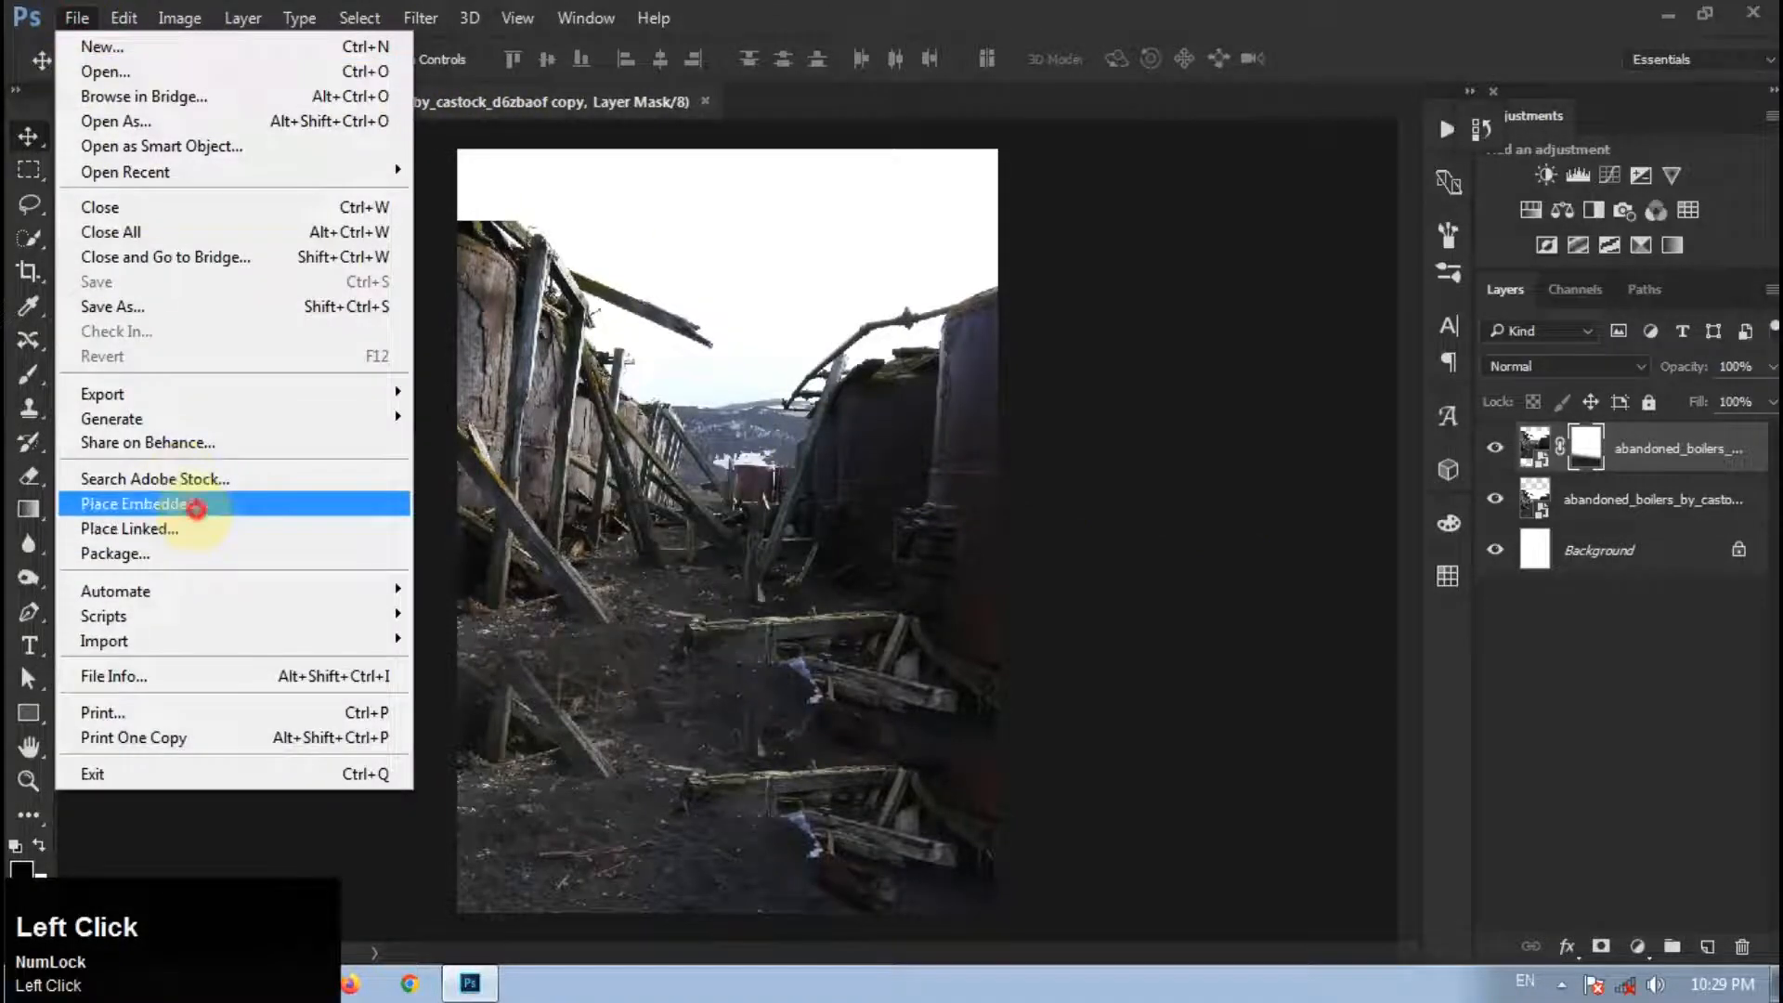
left_click(190, 504)
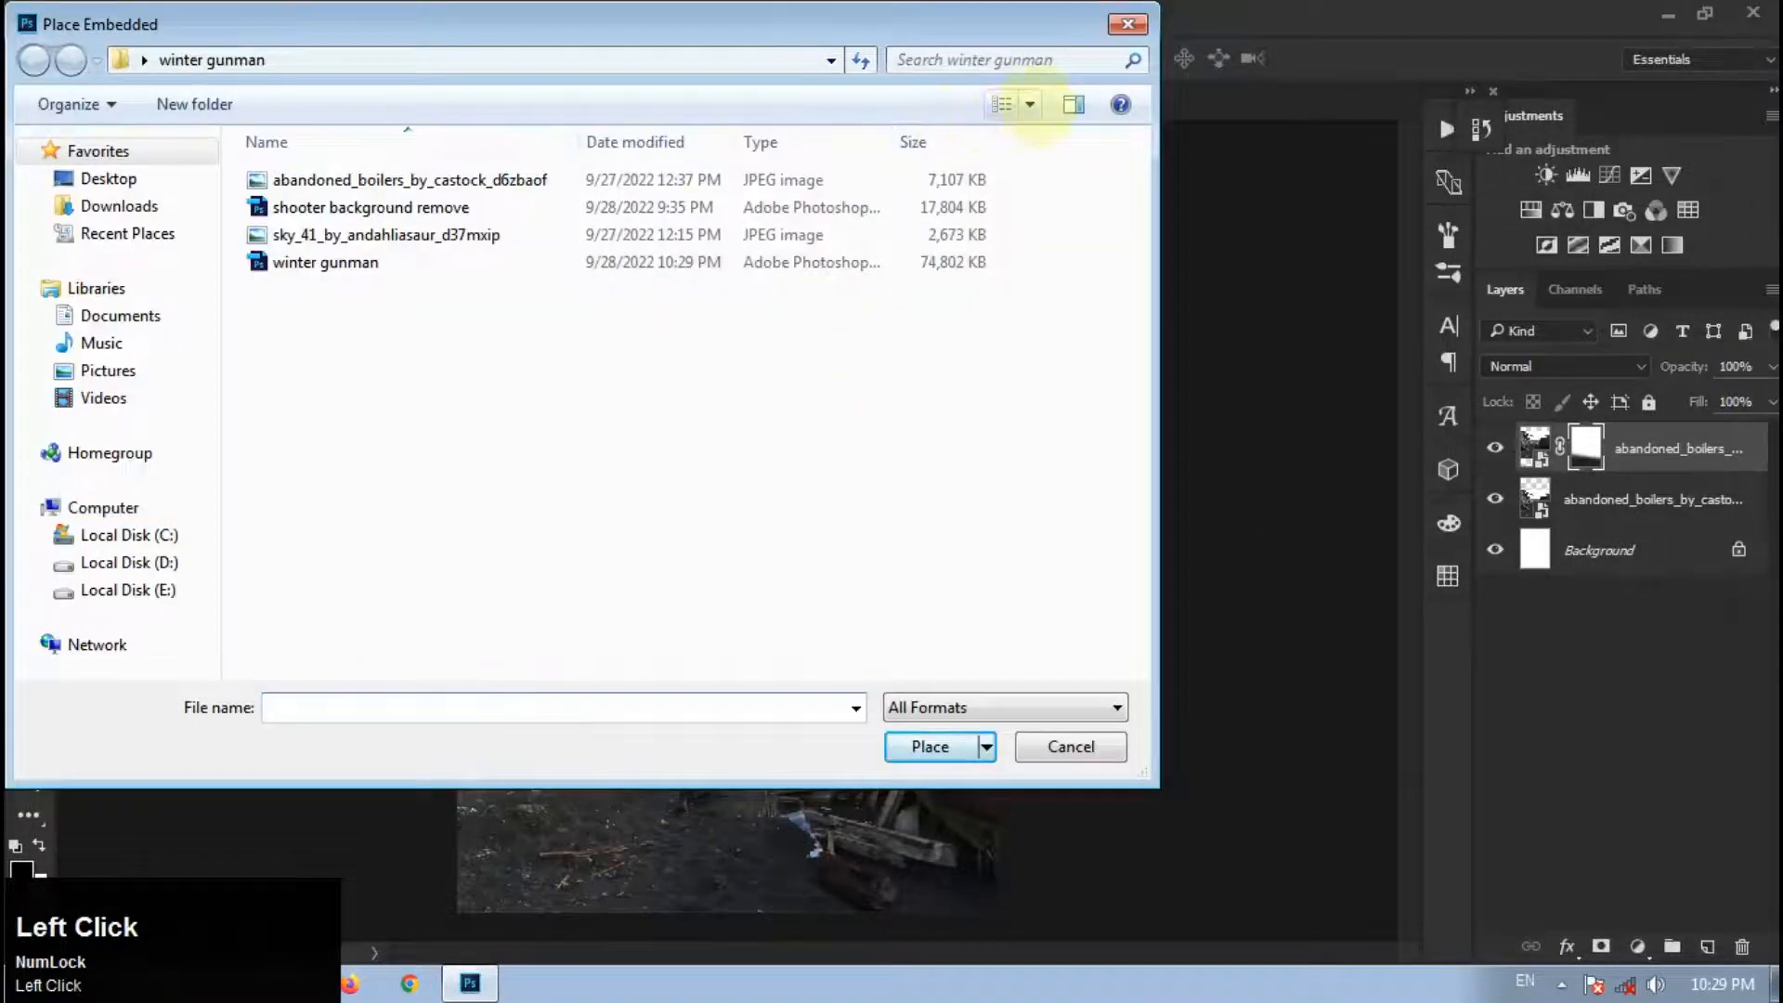
left_click(1037, 105)
left_click(1140, 76)
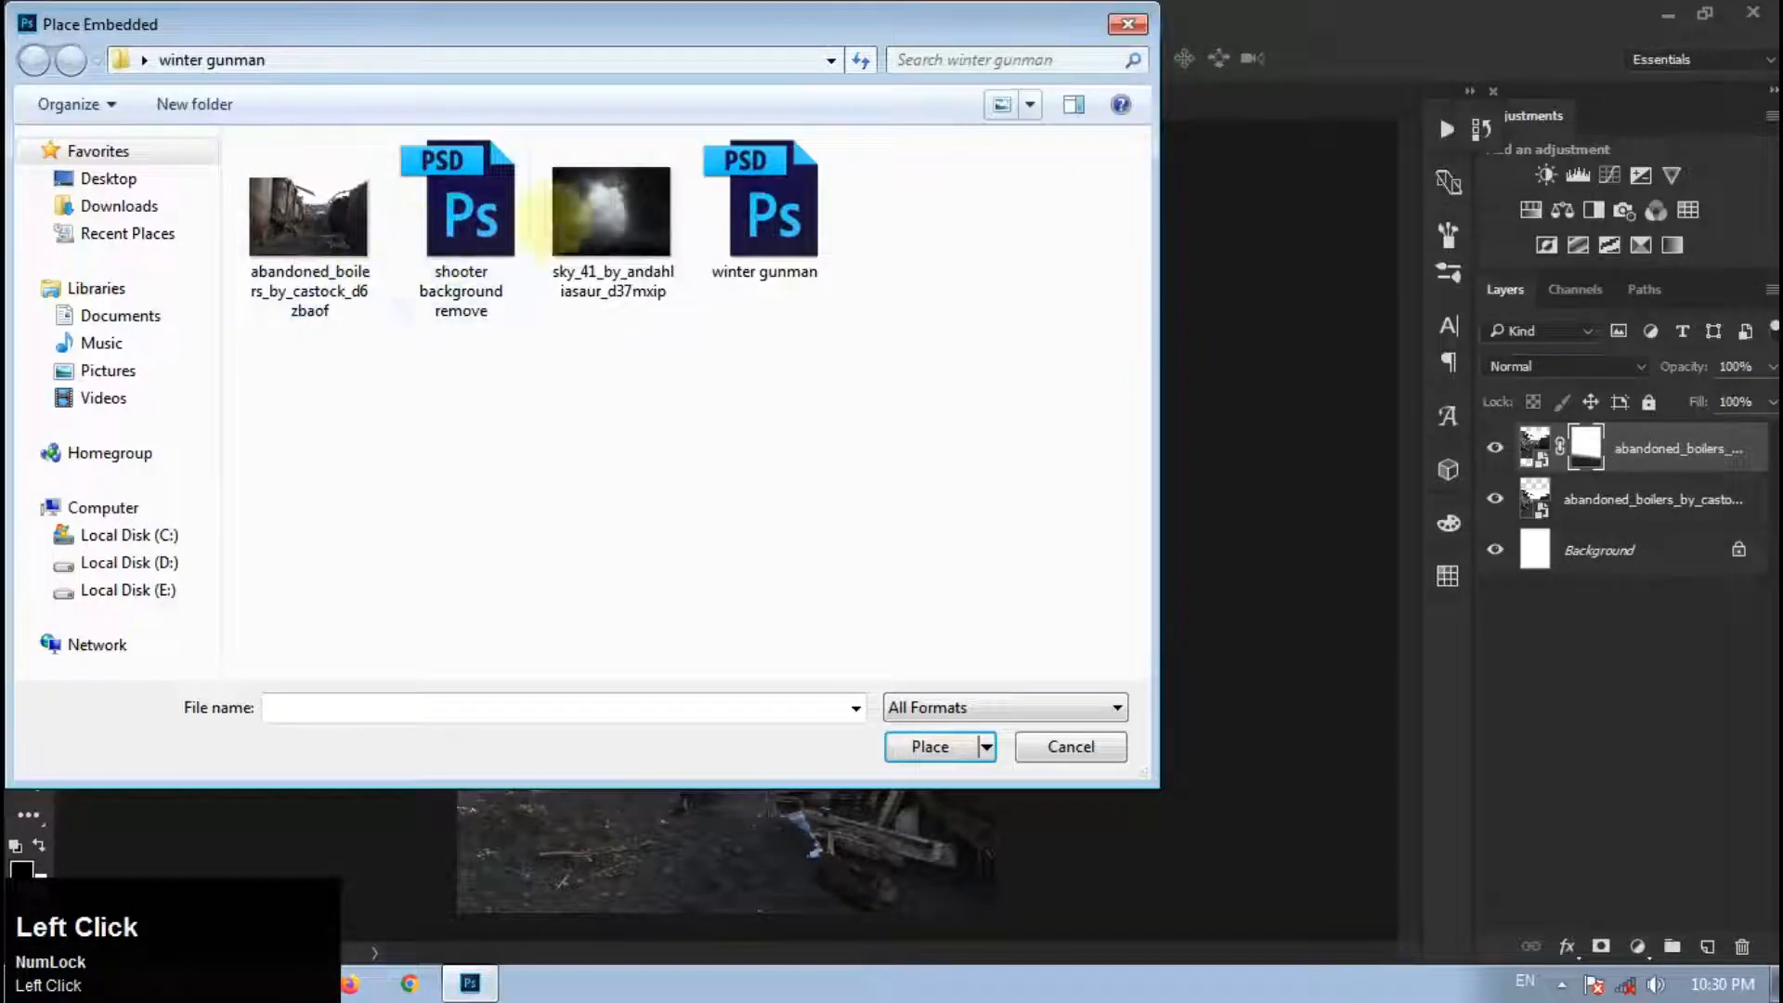
left_click(611, 218)
left_click(929, 748)
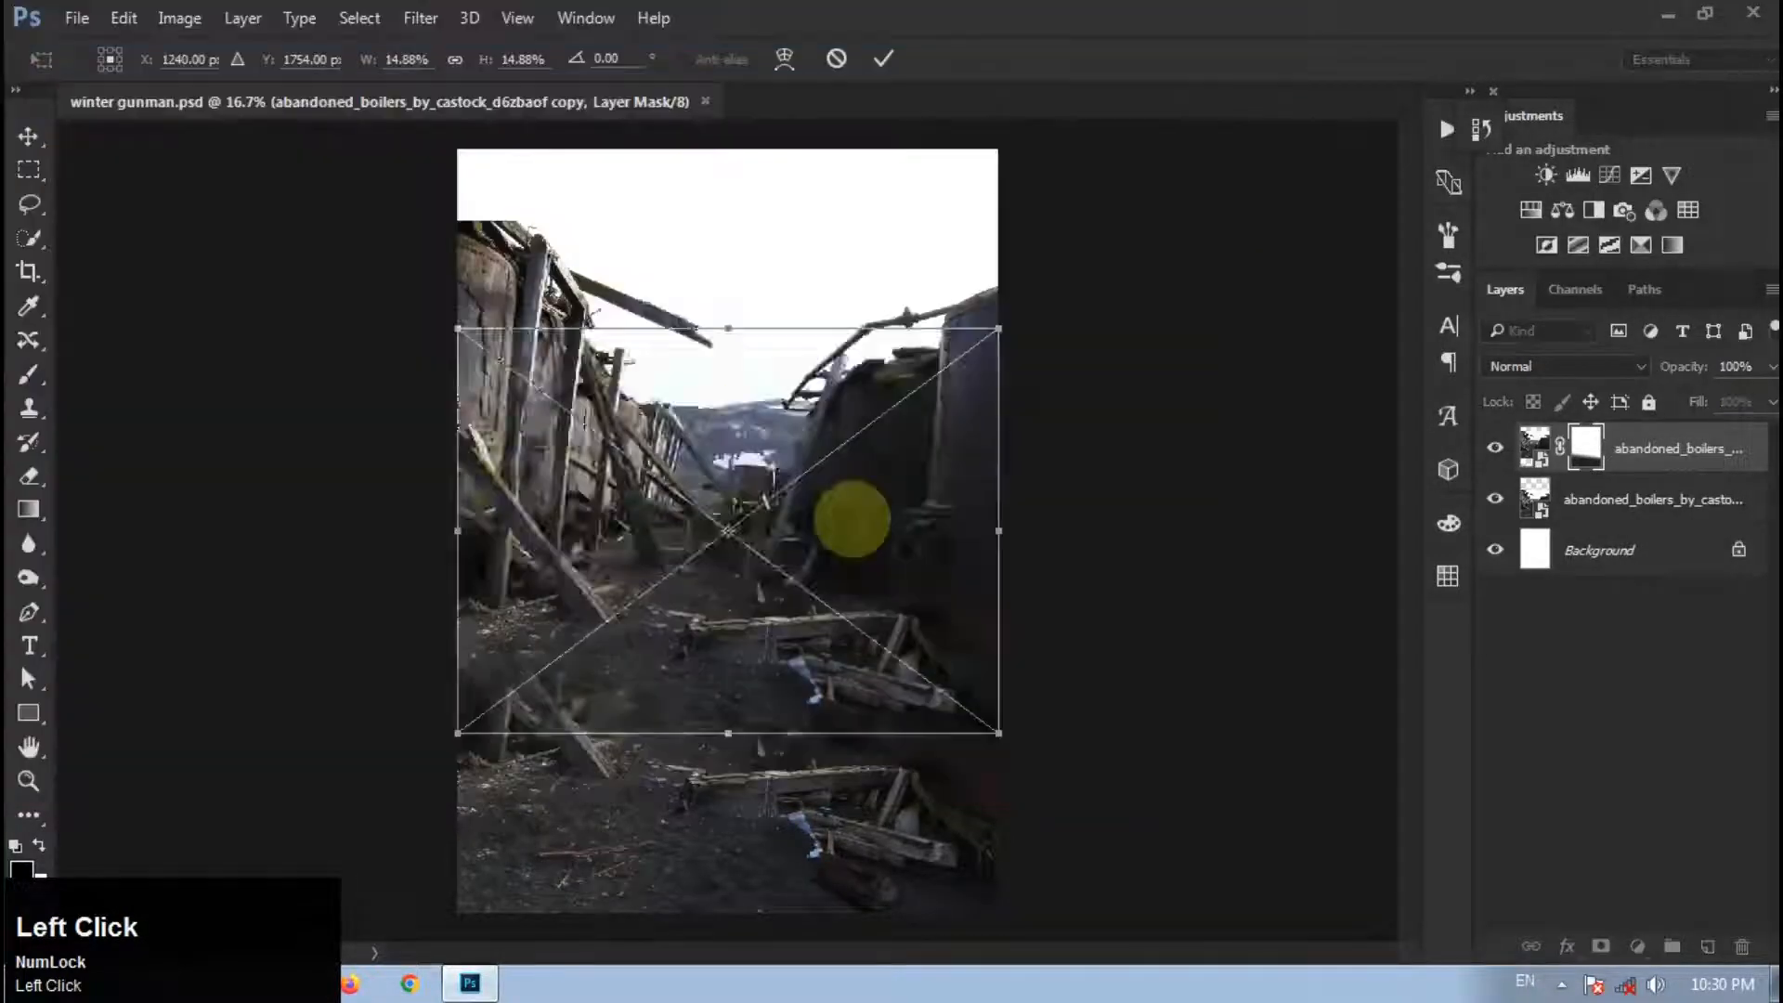
left_click_drag(917, 541, 916, 339)
left_click(881, 57)
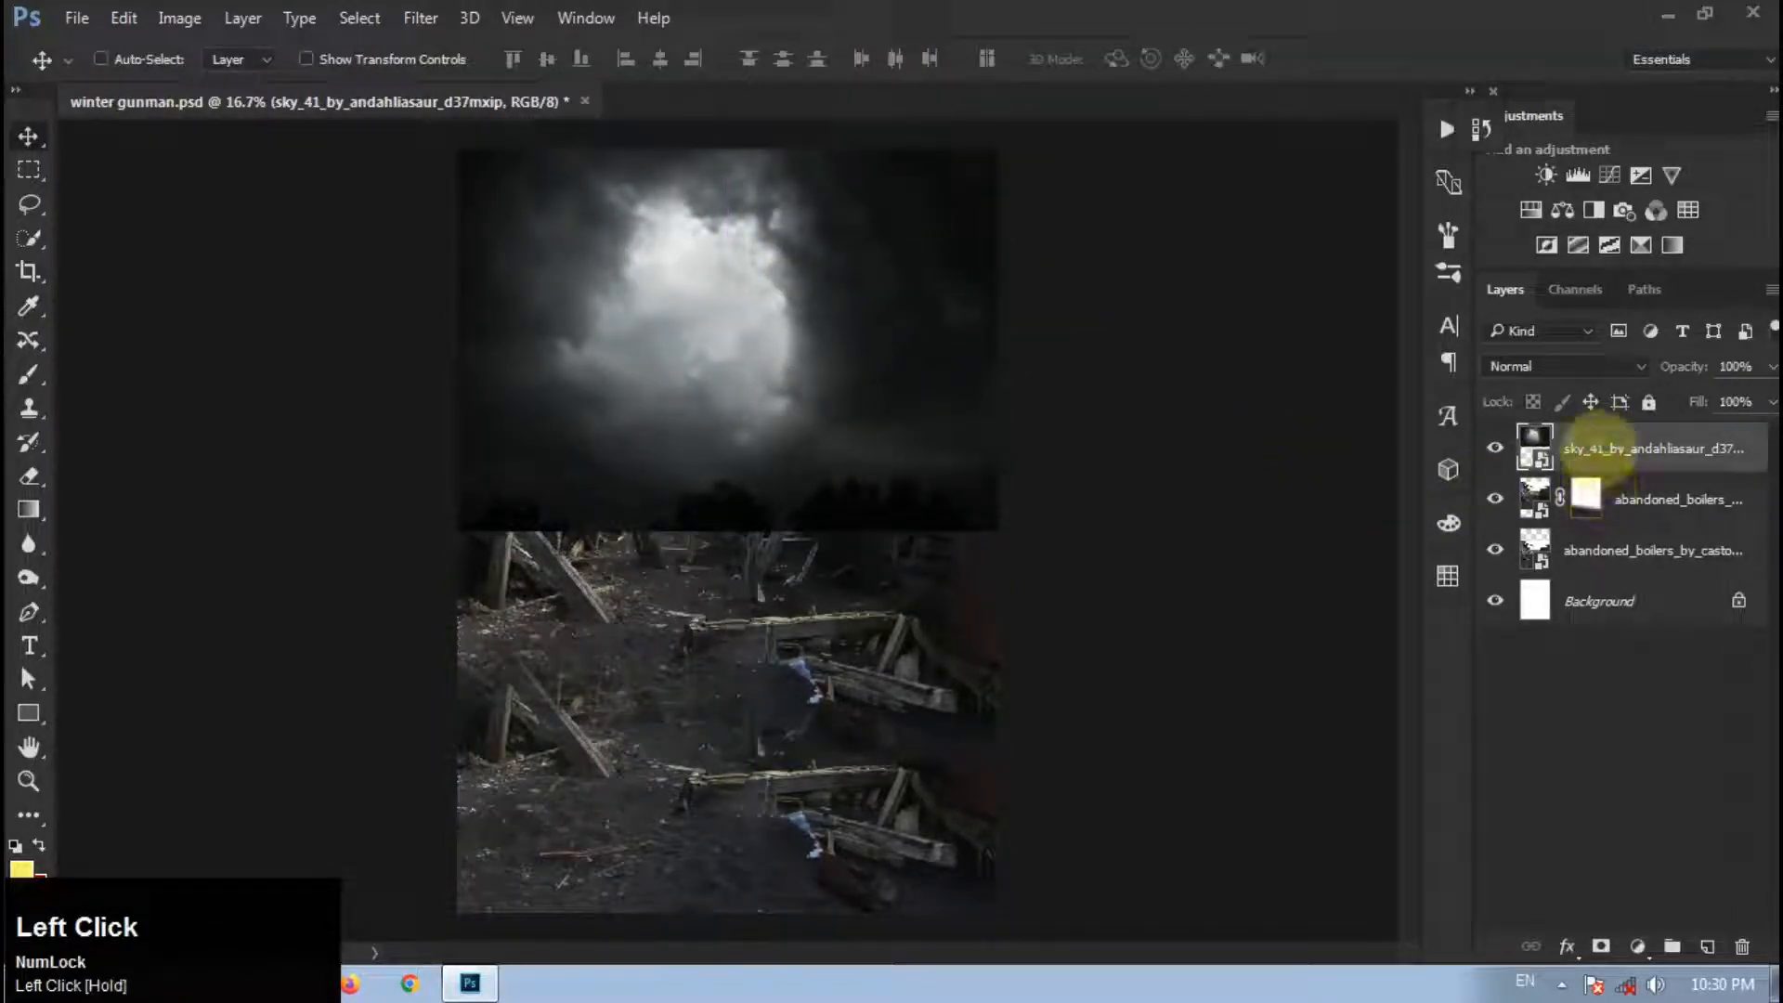
Step: Try the sky layer between the two boilers layers, nudge it up slightly, and return it to the top of the stack
left_click_drag(1599, 449, 1588, 521)
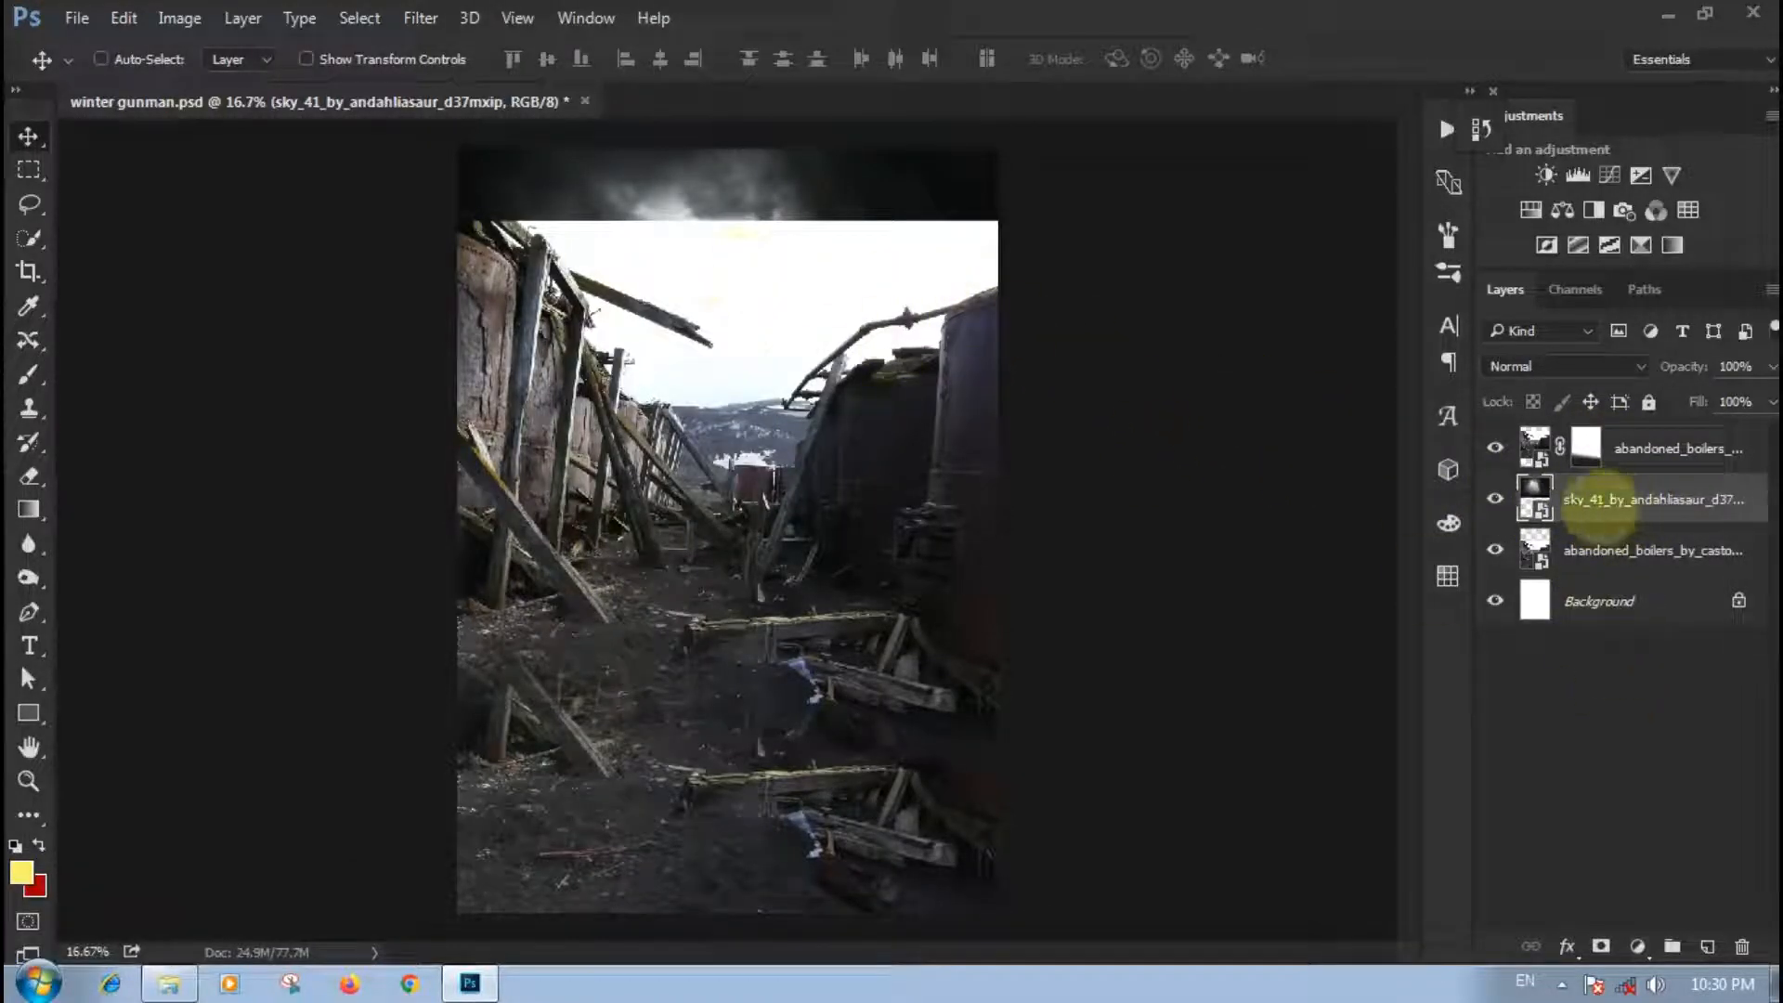
left_click(1494, 499)
left_click(1495, 499)
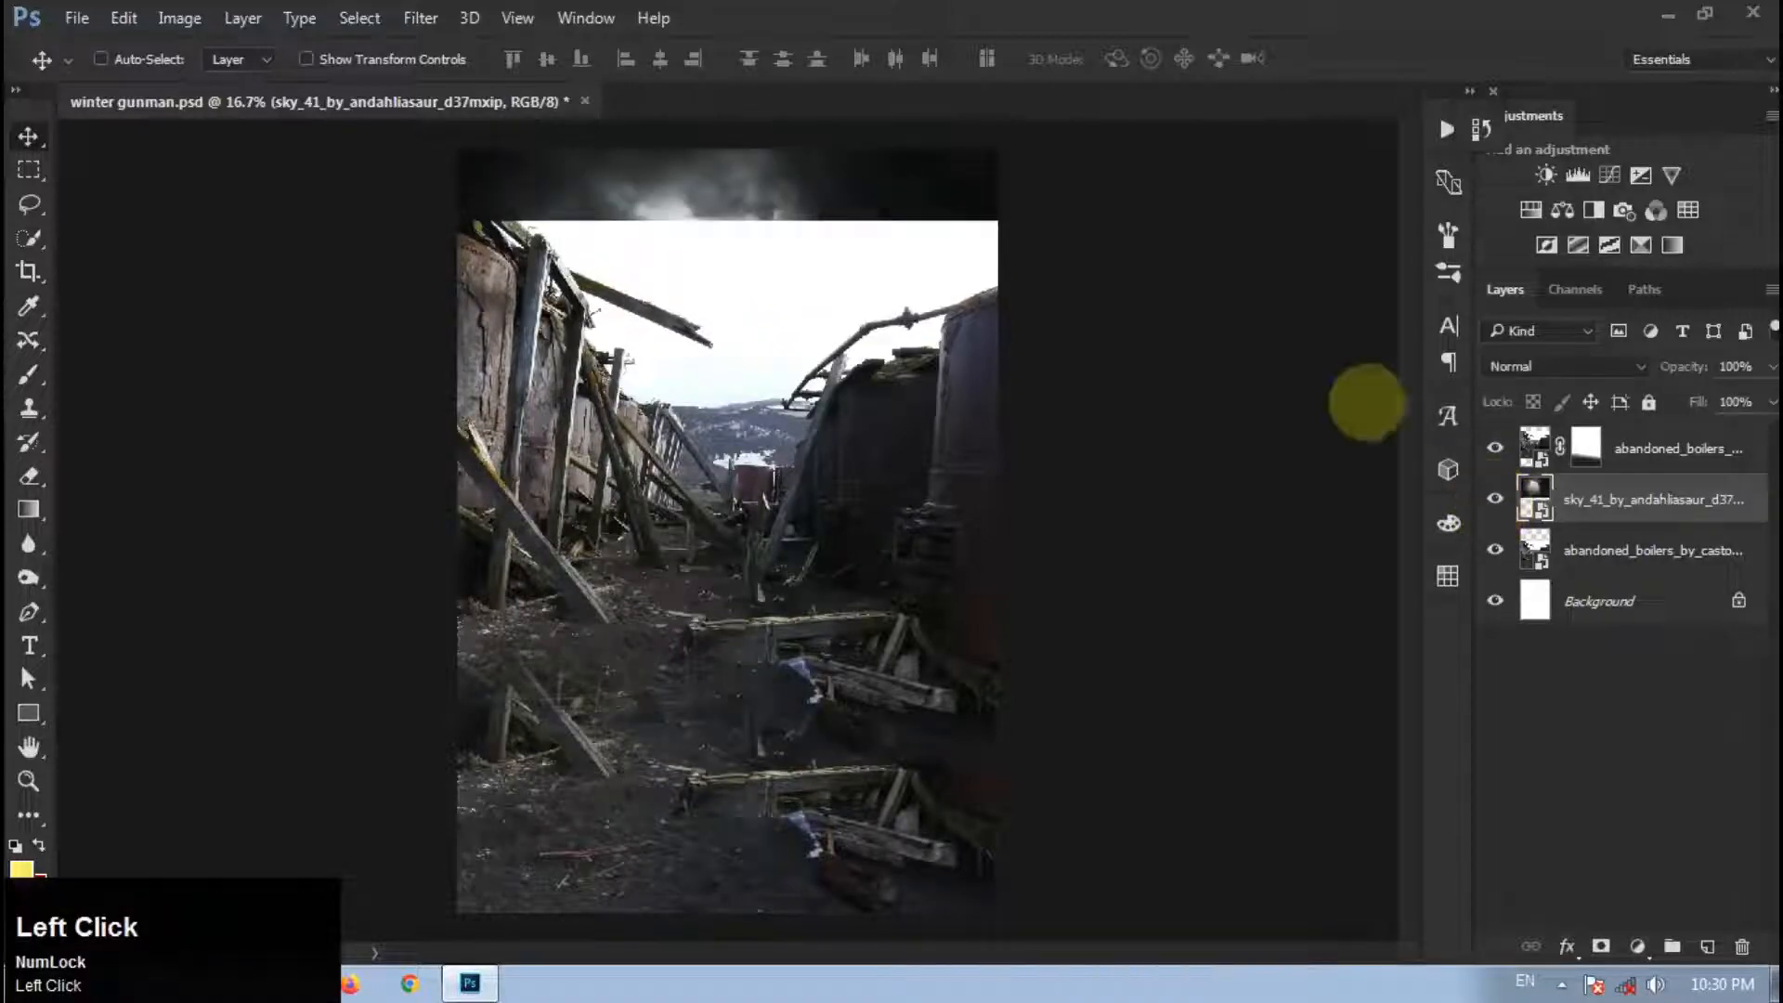
mouse_move(864, 204)
left_mouse_down()
mouse_move(864, 243)
mouse_move(827, 287)
mouse_move(865, 179)
left_mouse_up()
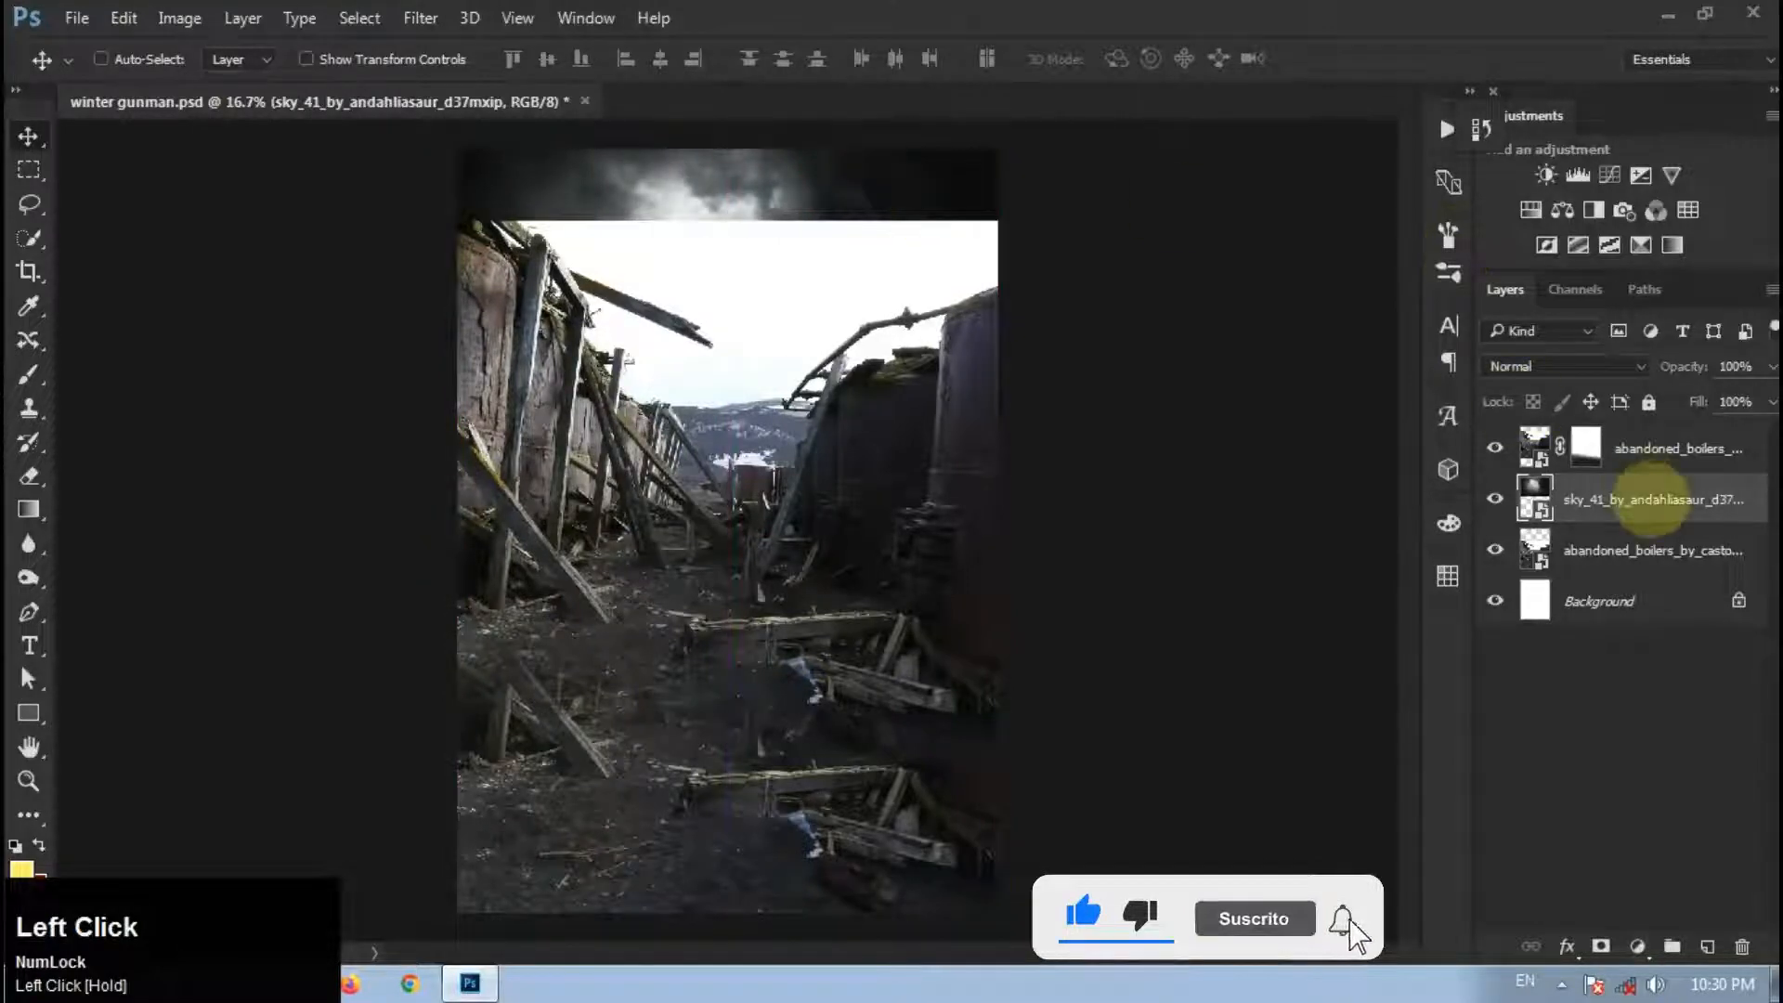
left_click_drag(1662, 511, 1670, 439)
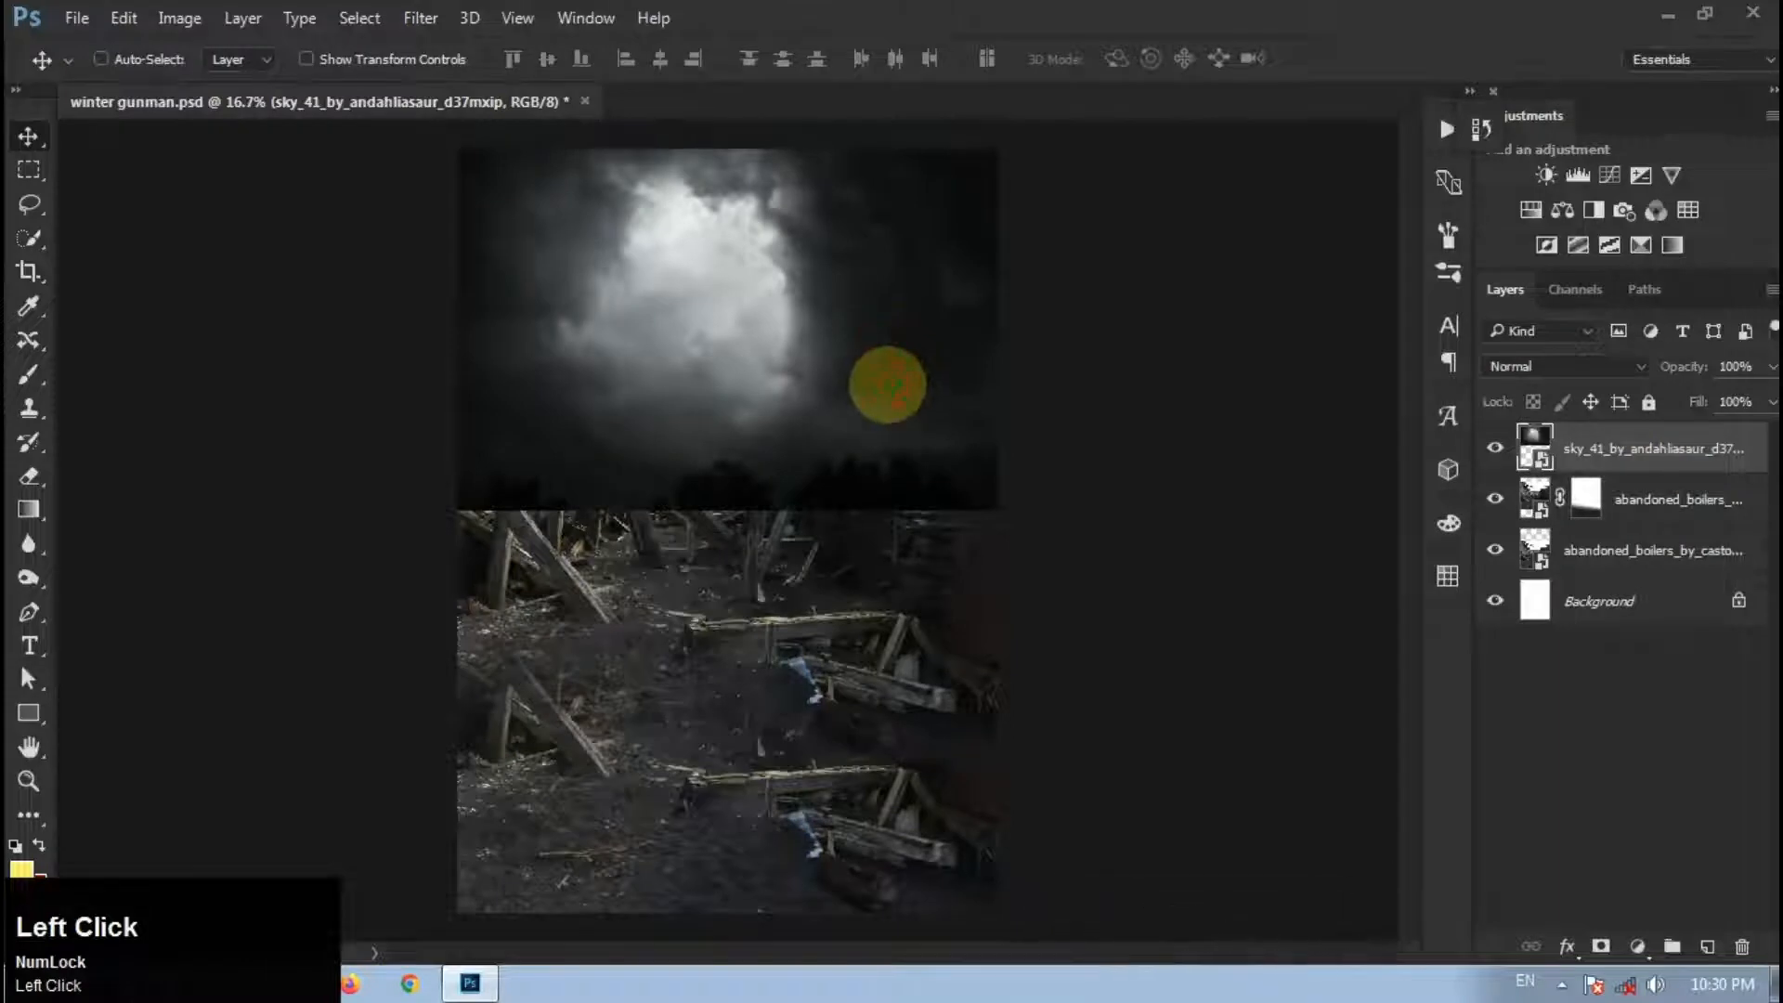
Step: Enlarge the sky layer proportionally and reposition it so it covers roughly the upper two thirds of the page
key("ctrl+t")
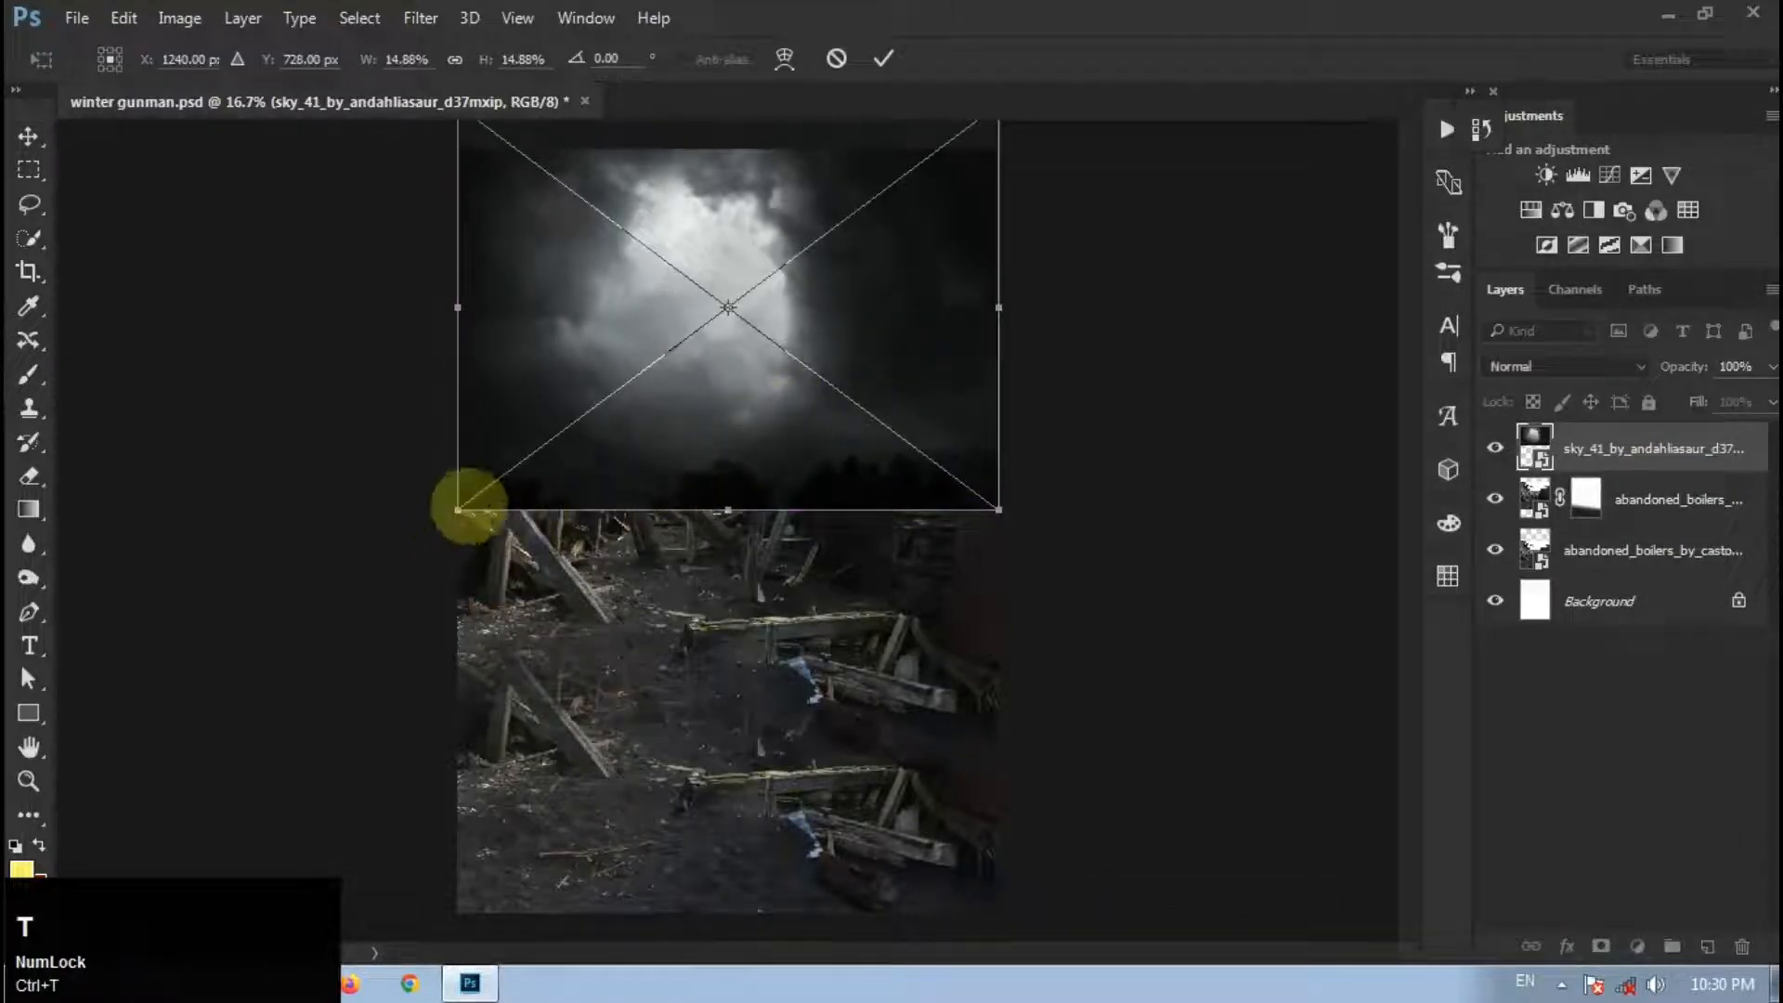
left_click_drag(458, 509, 242, 771)
left_click_drag(699, 550, 829, 478)
left_click(883, 57)
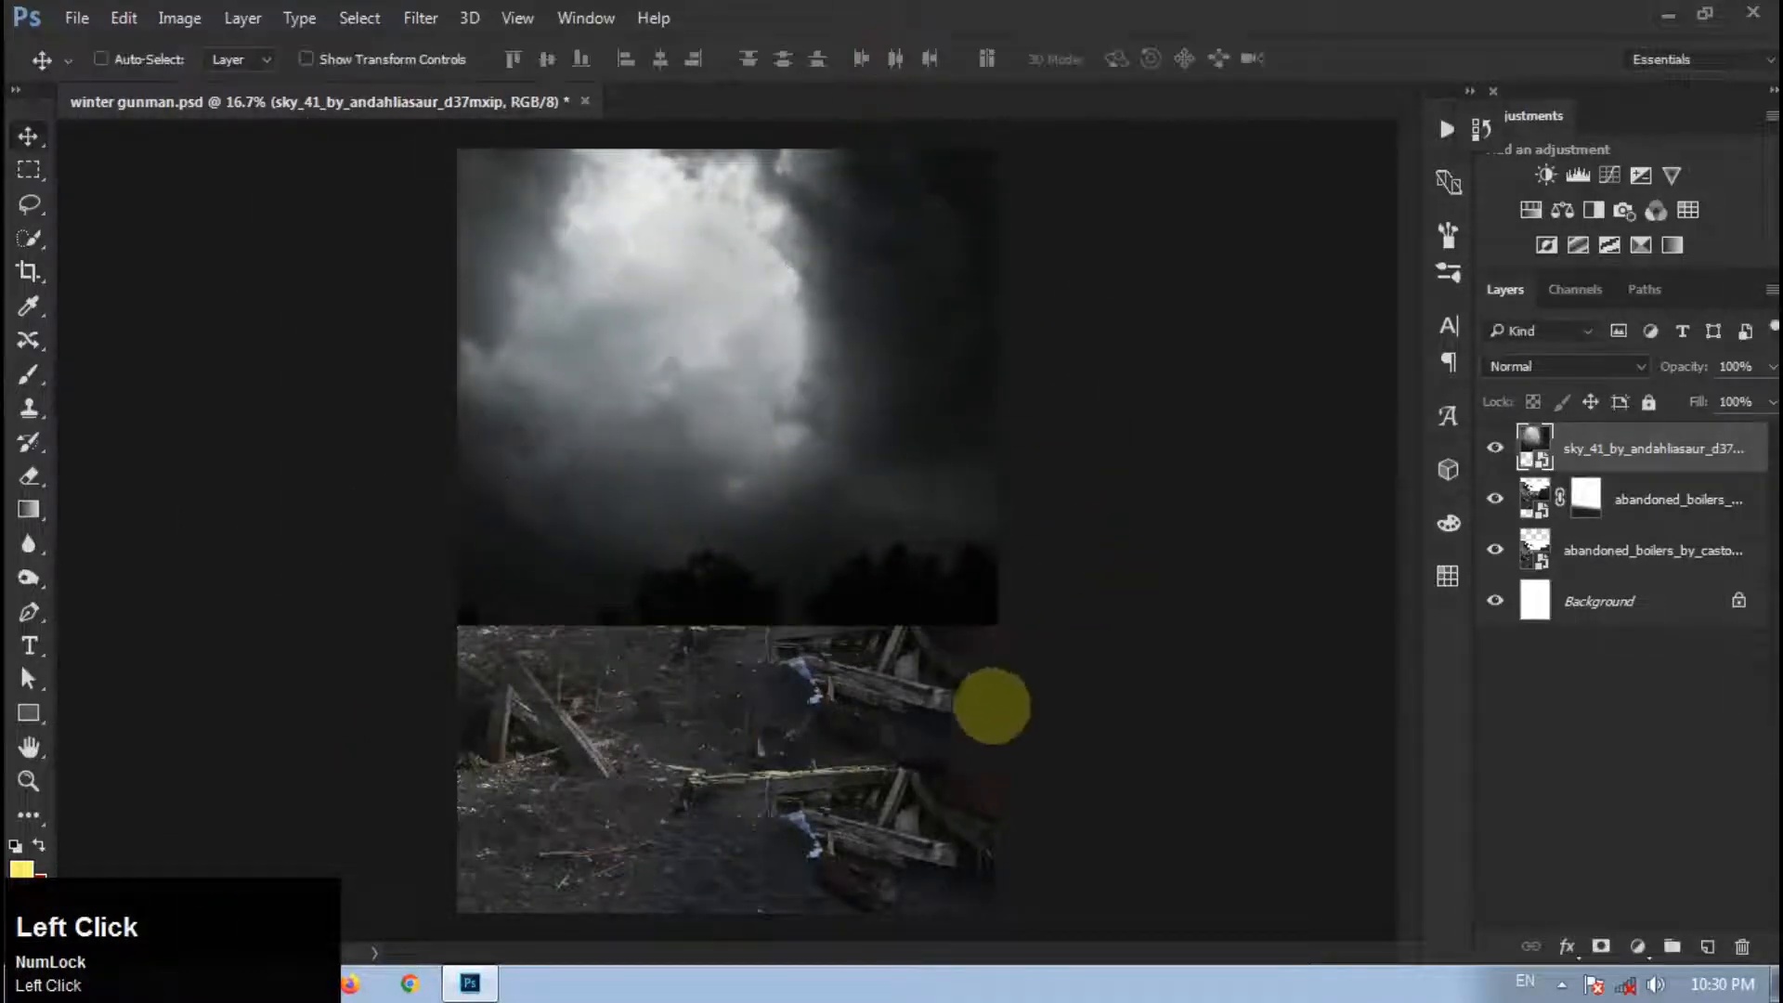
Step: Add a layer mask to the sky layer and fade its lower edge into the ground with black-to-transparent gradients at 55% opacity
left_click(1601, 946)
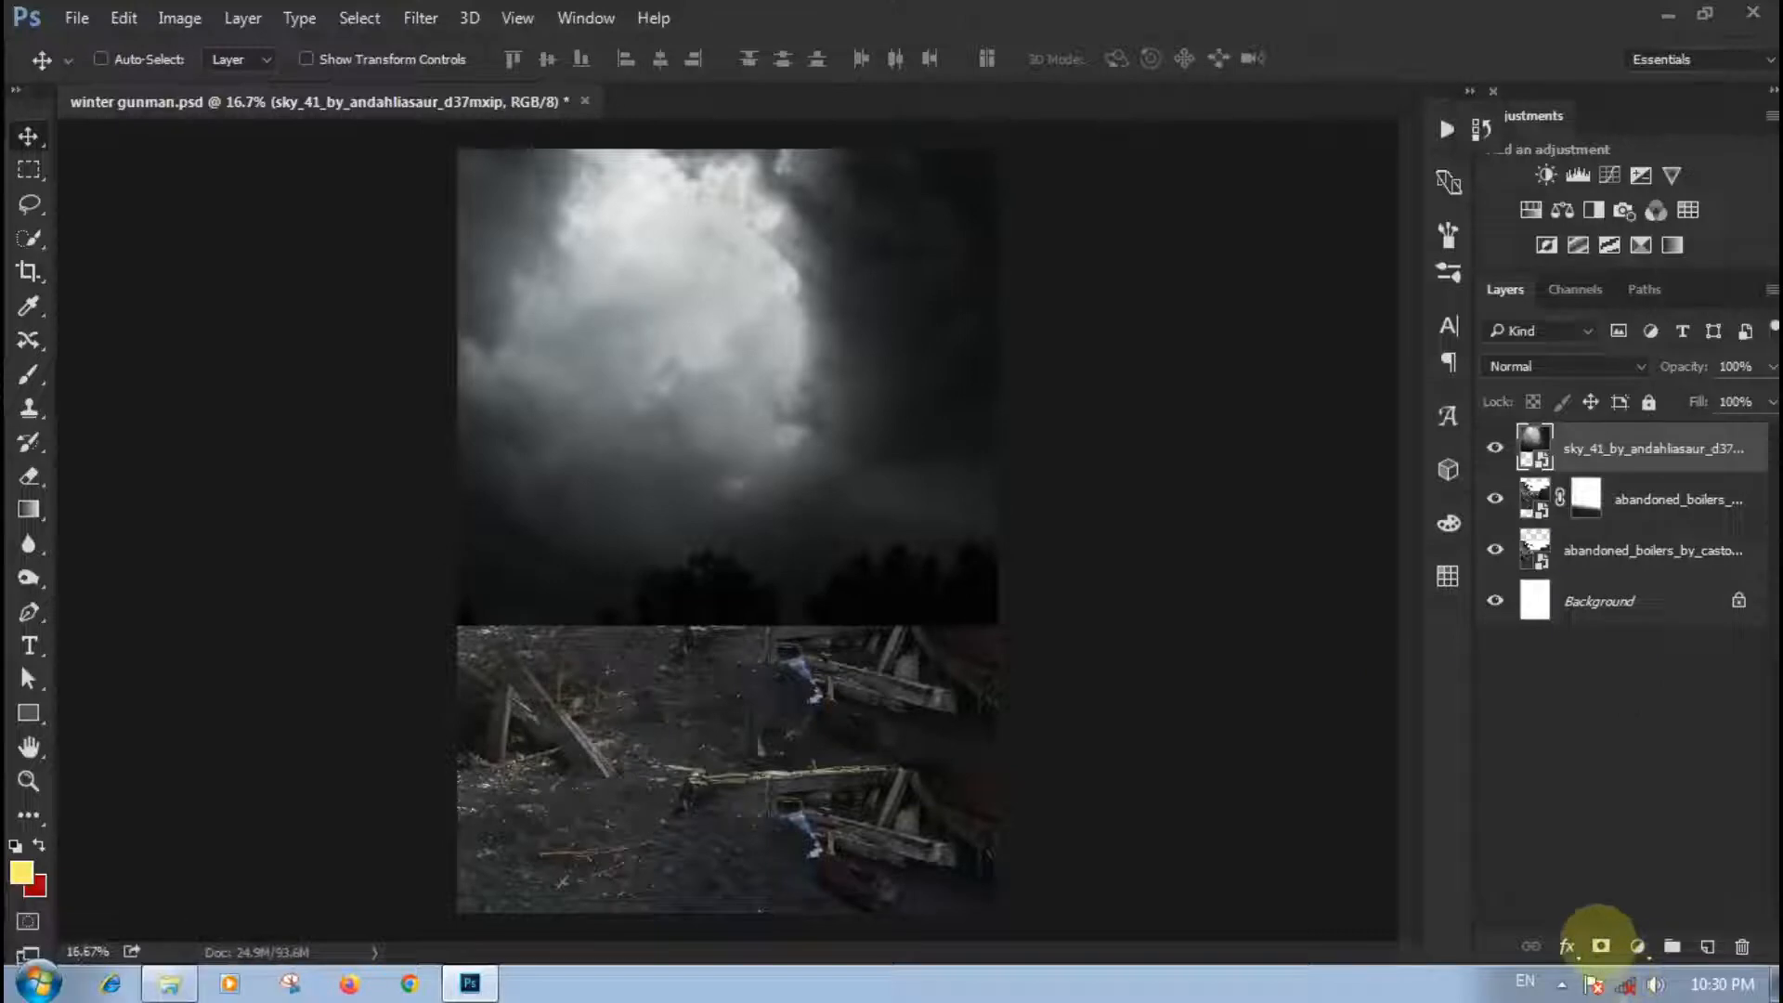
left_click(29, 509)
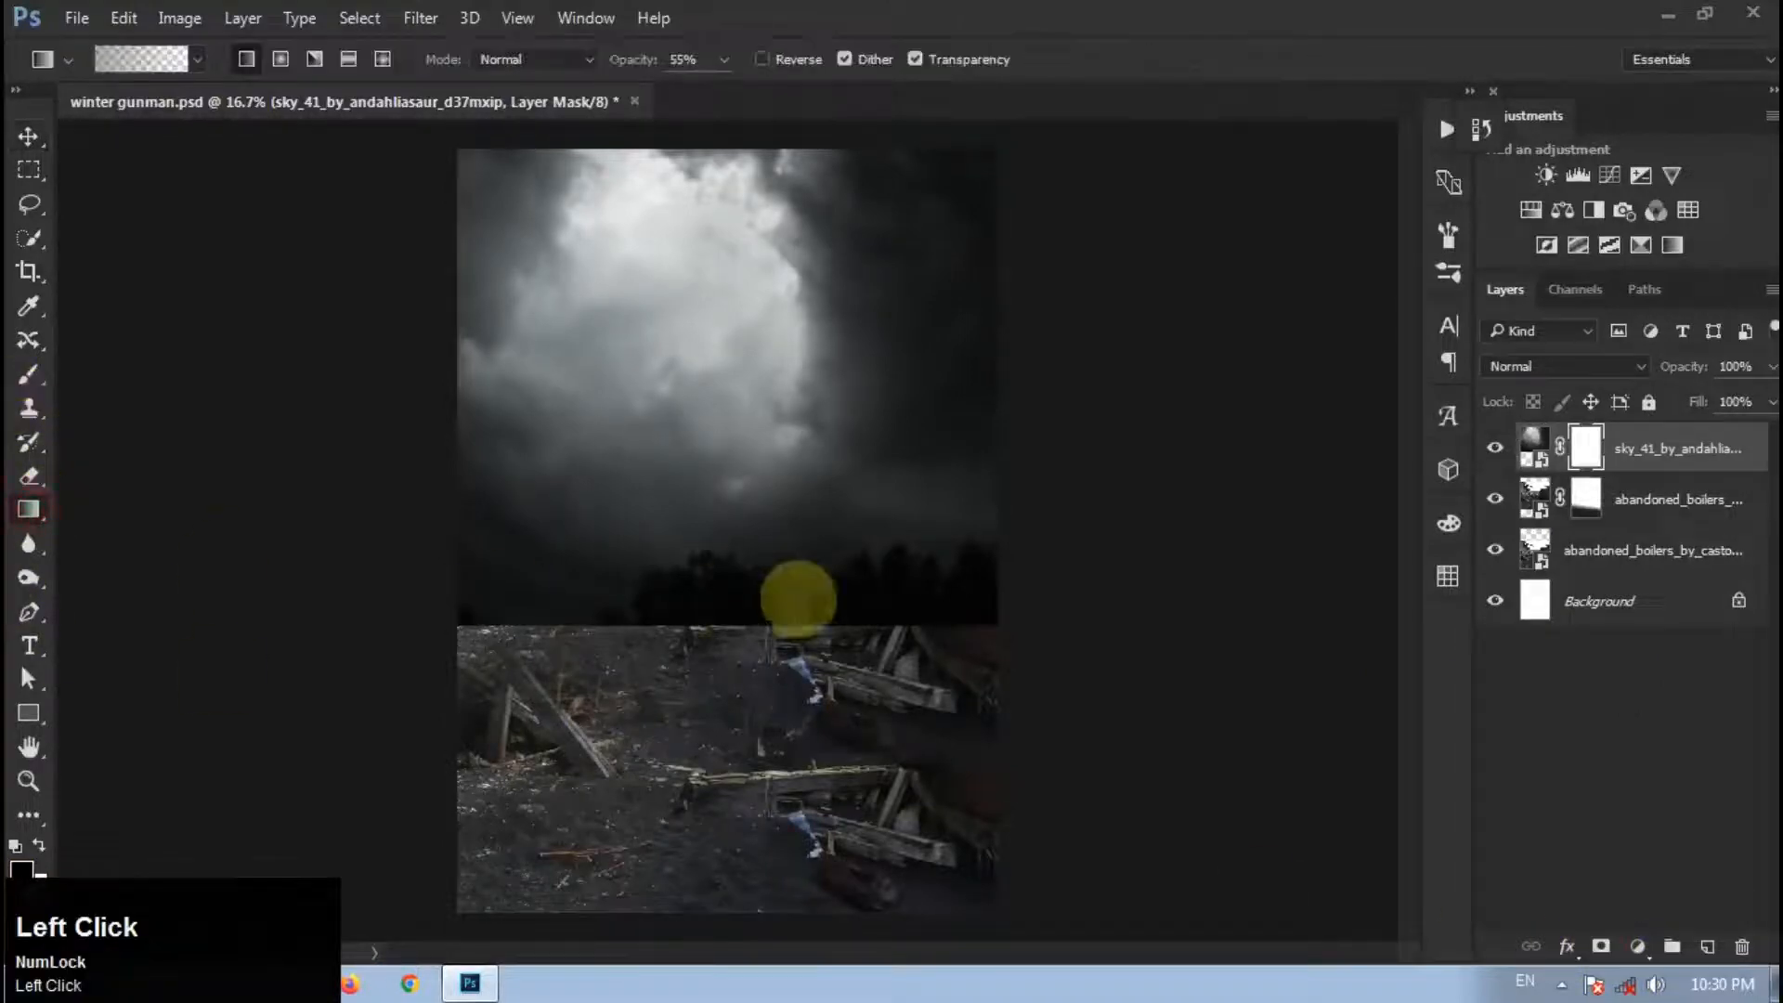
left_click_drag(743, 639, 742, 538)
left_click_drag(685, 625, 705, 465)
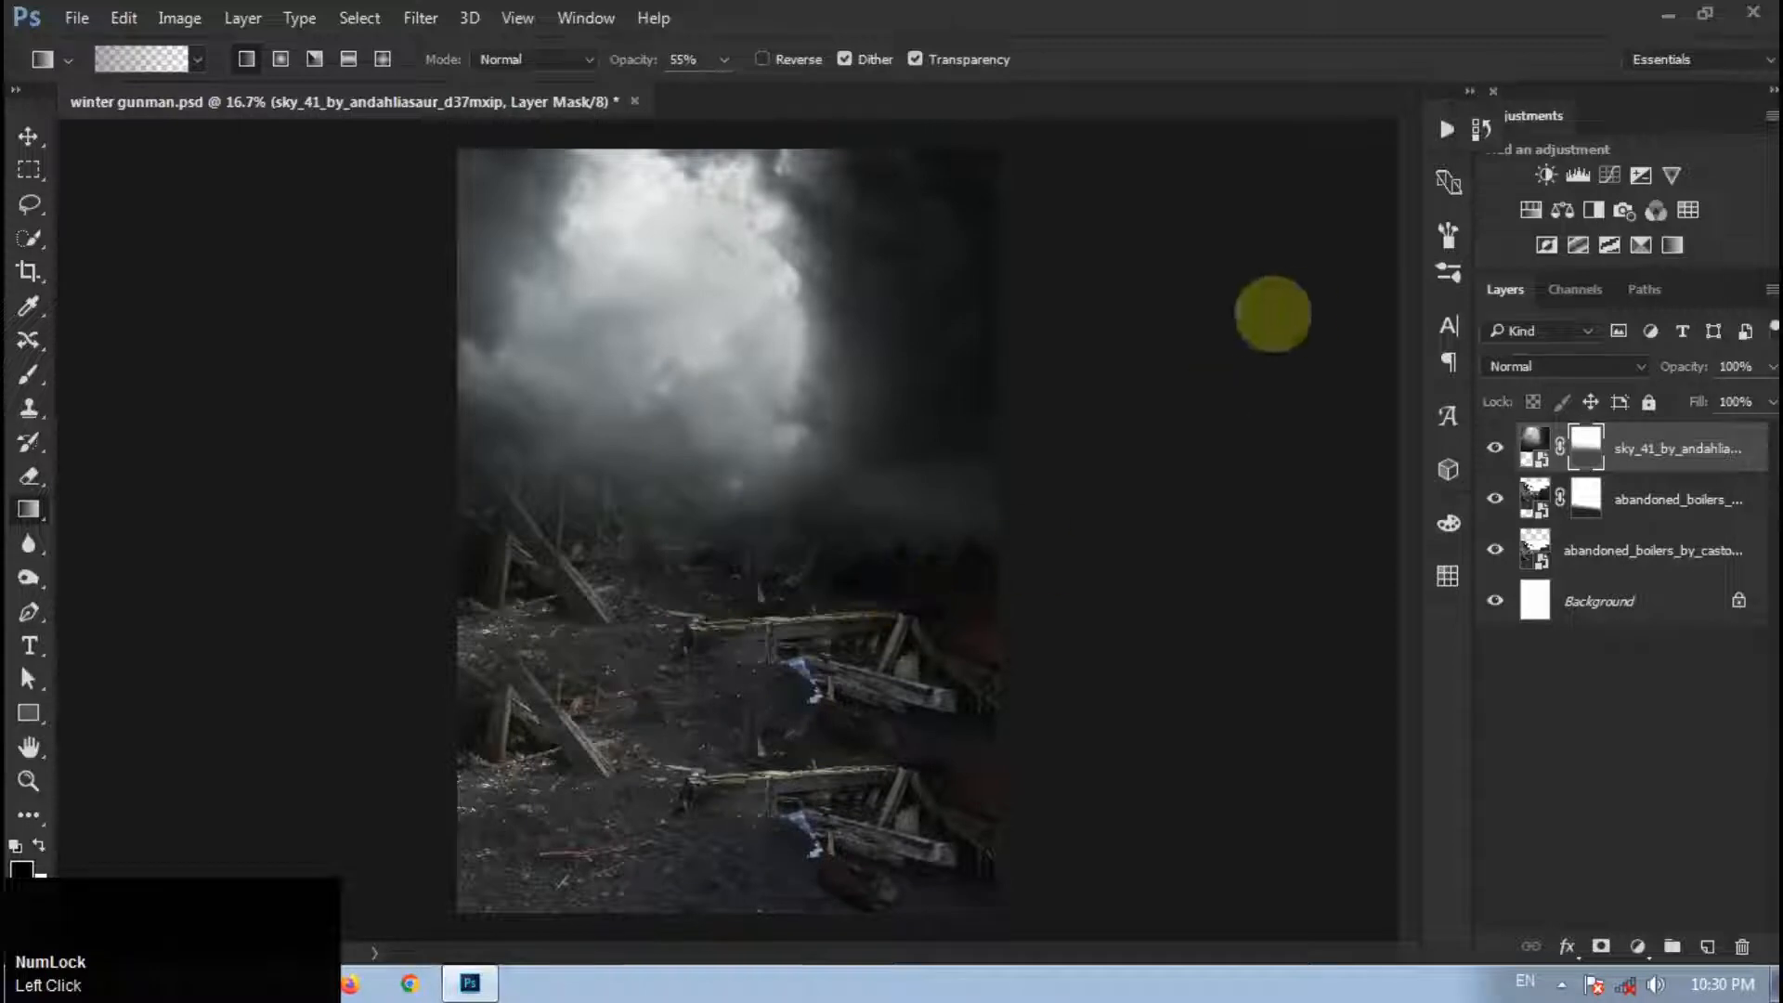
left_click(29, 136)
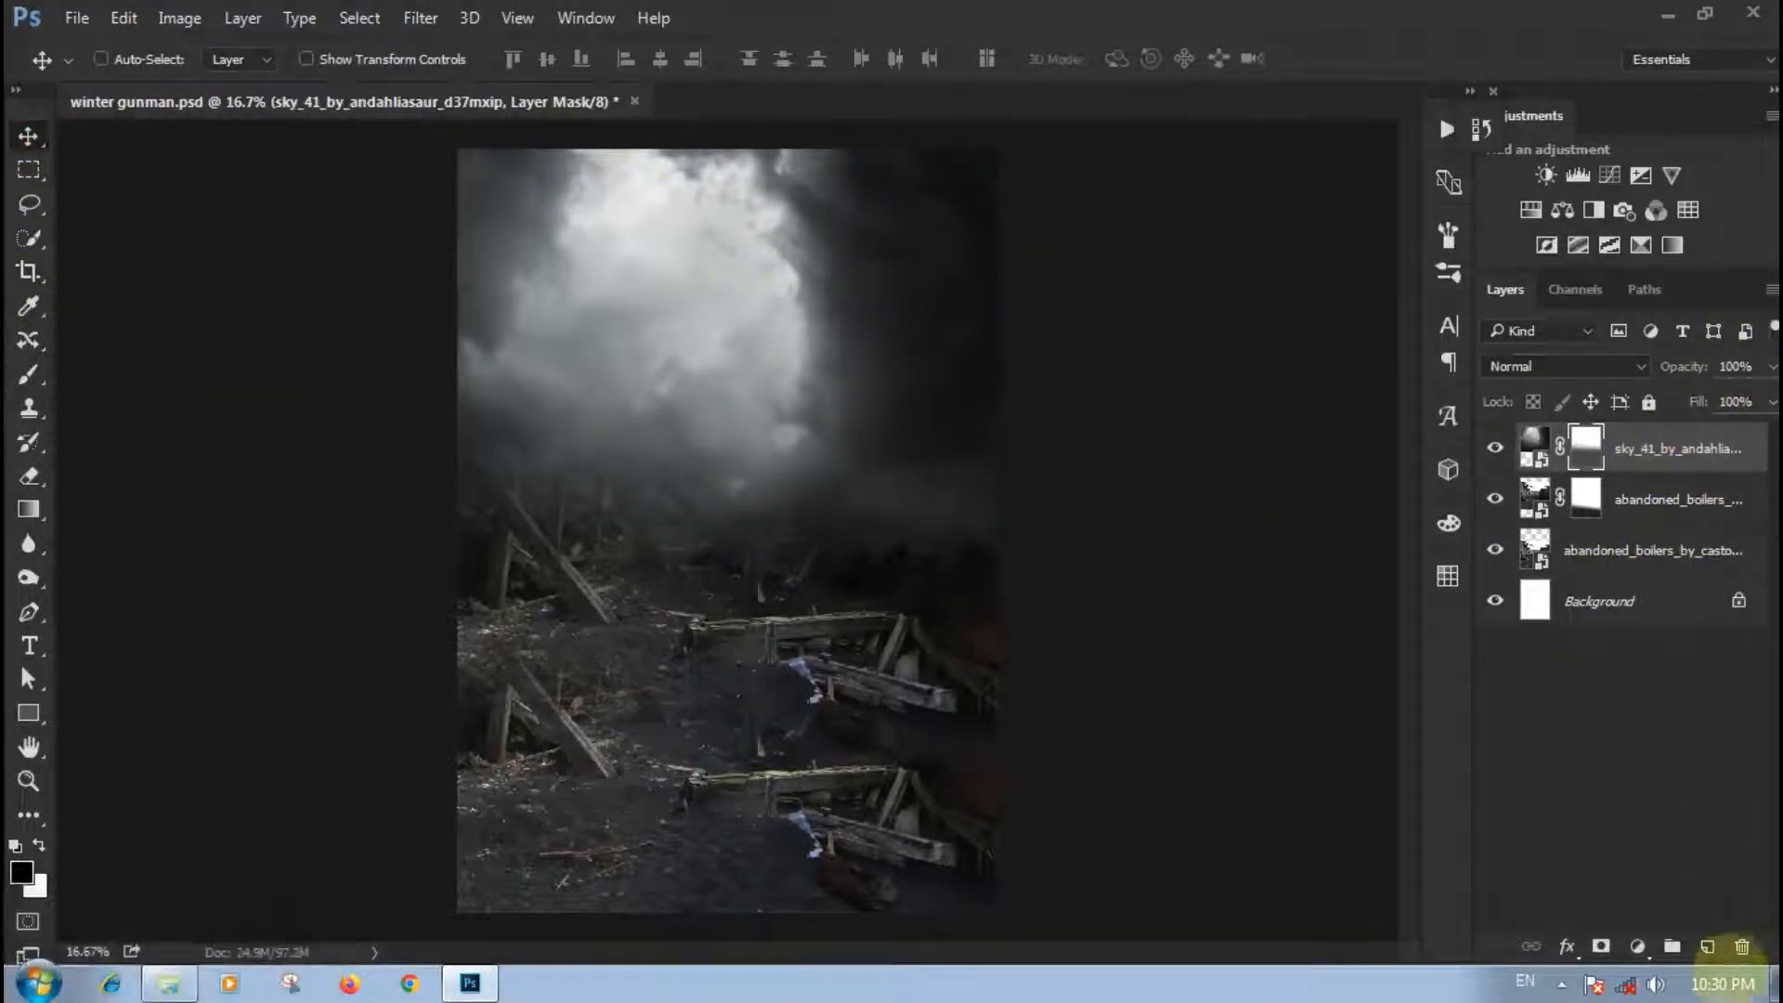
Step: Add a Brightness/Contrast adjustment clipped to the sky layer with brightness 52 and contrast 36, and save the document
left_click(1637, 945)
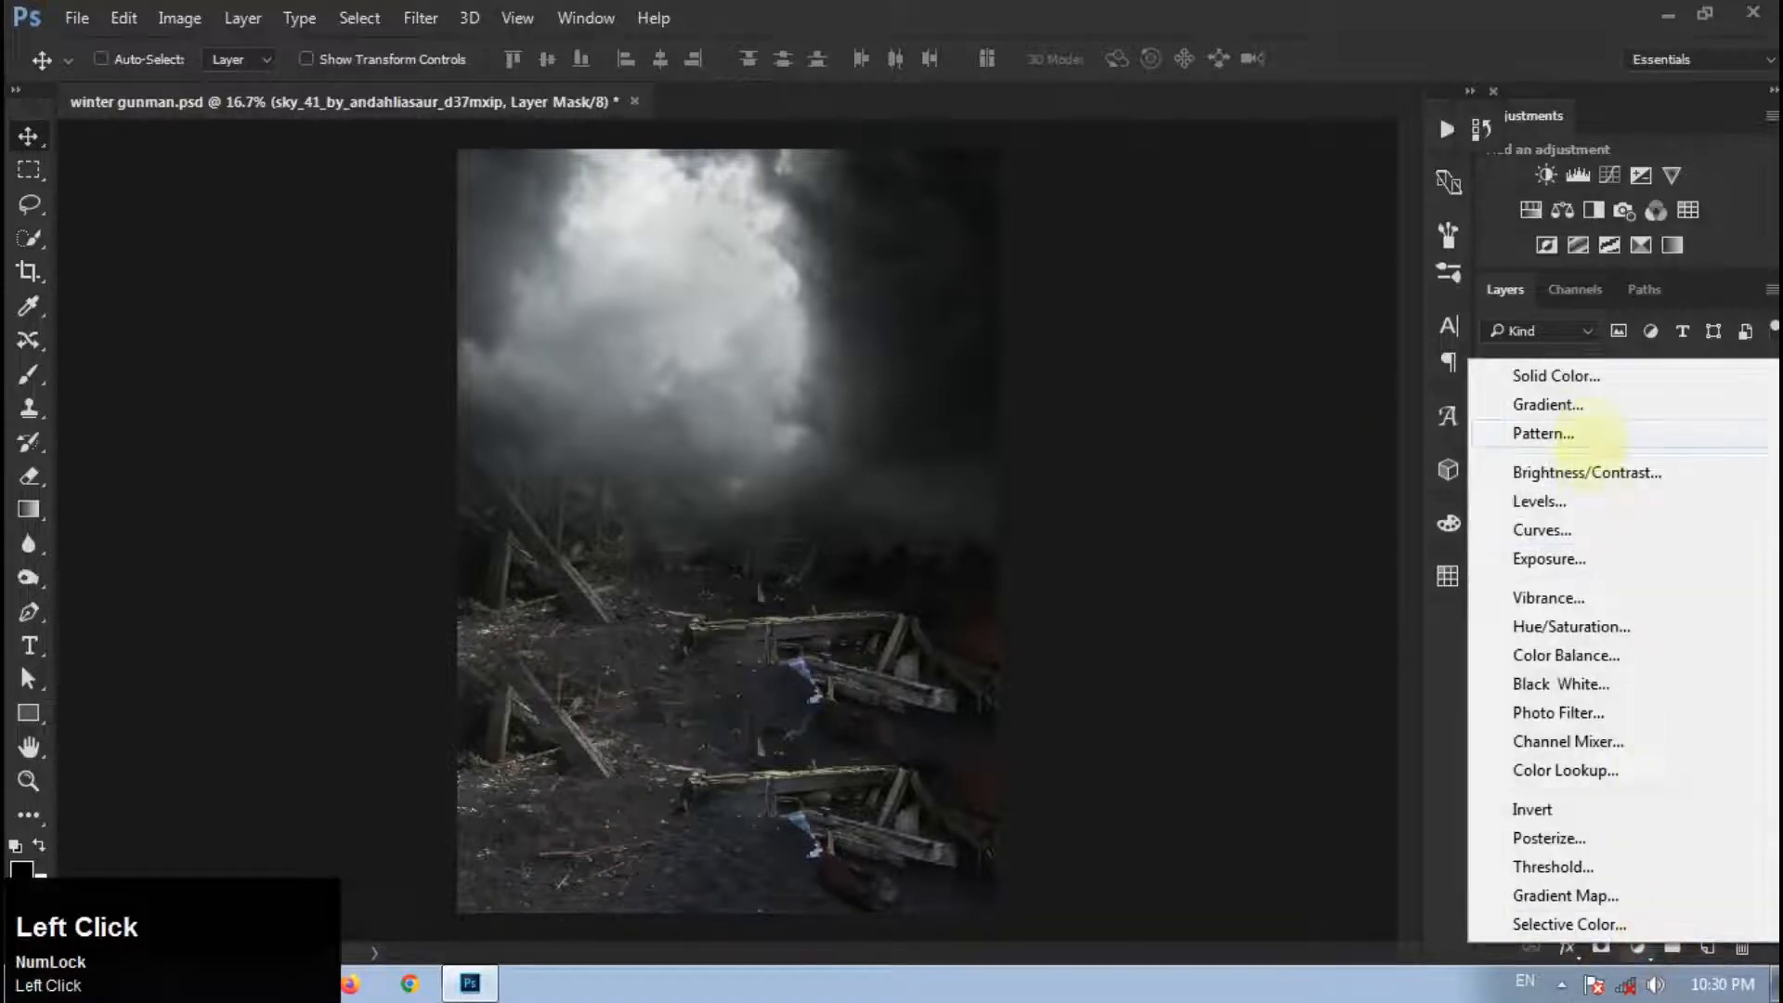
left_click(1586, 472)
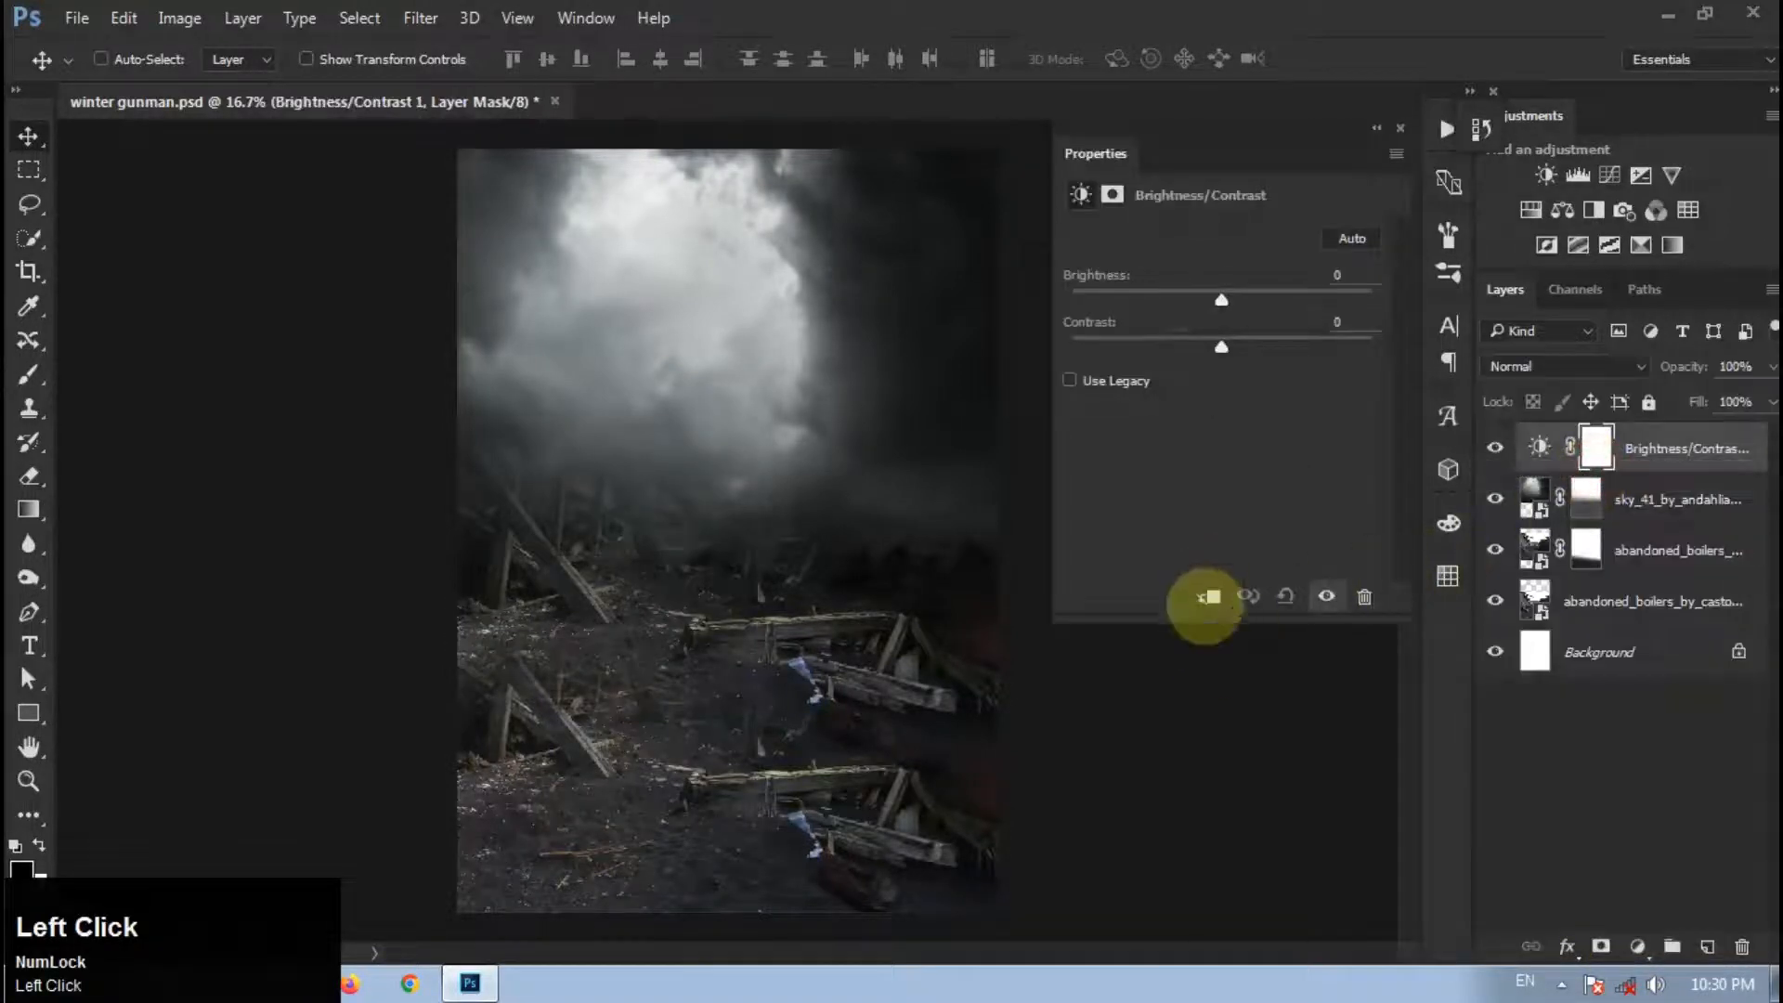
left_click(1207, 597)
left_click_drag(1222, 298, 1337, 232)
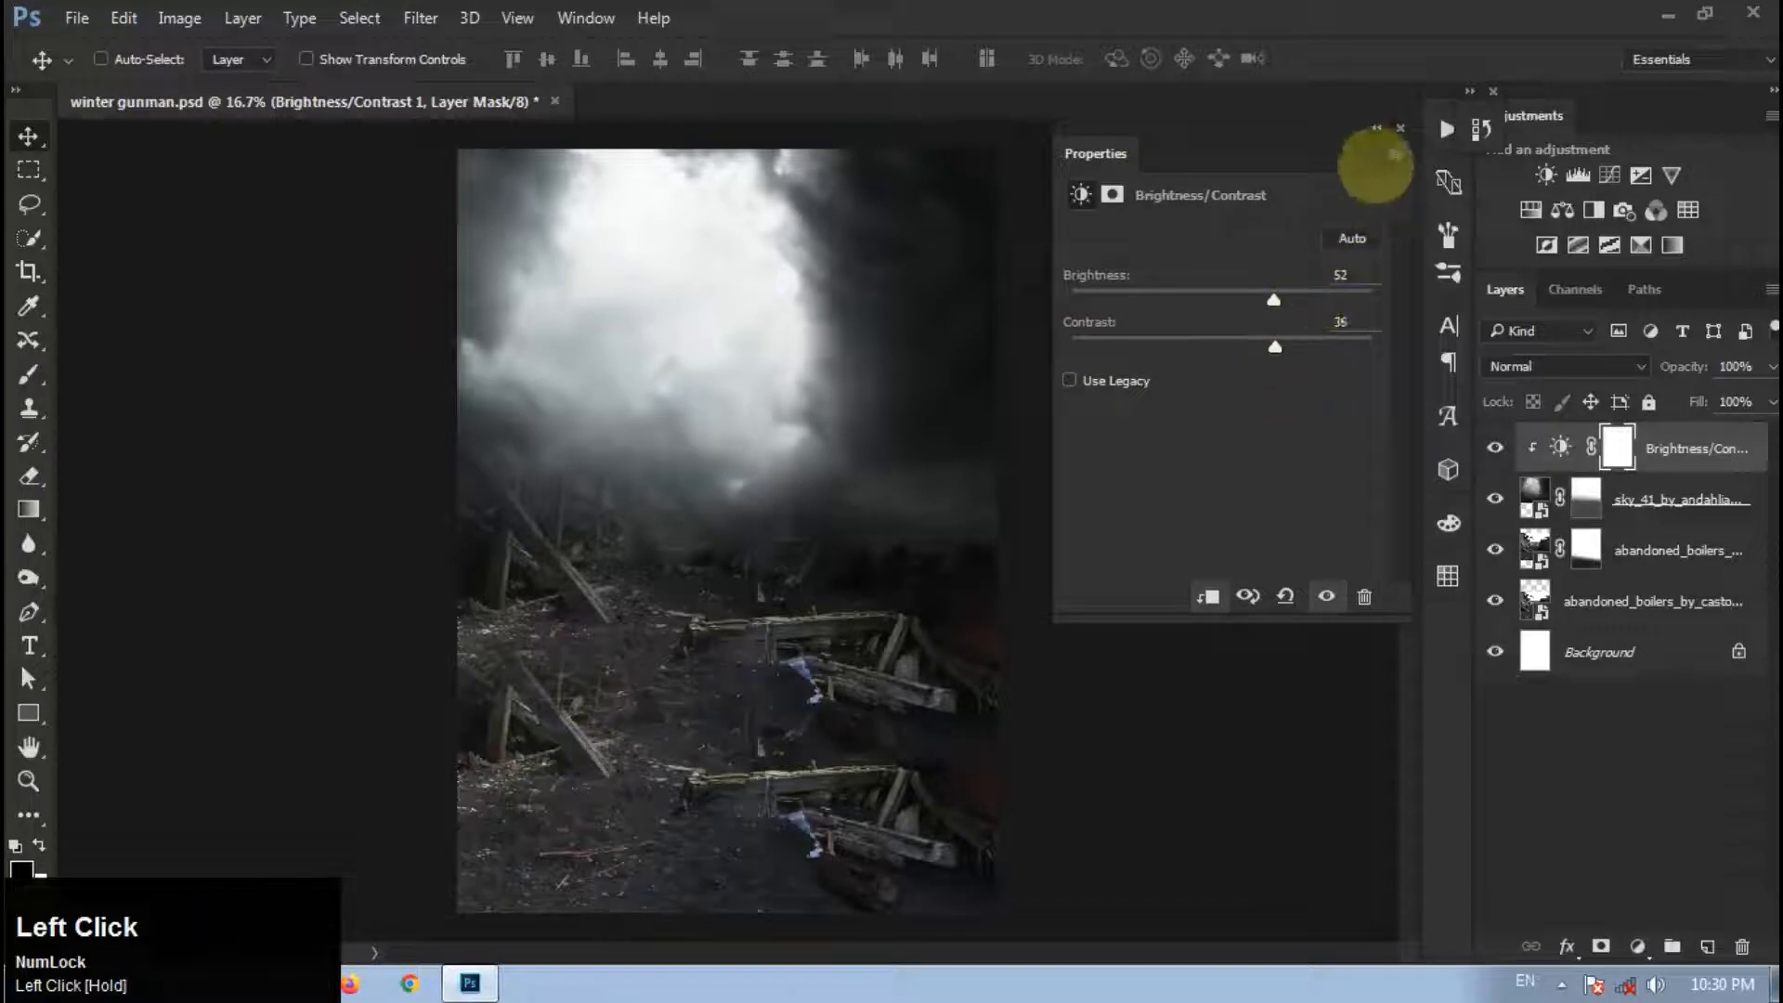
left_click(1398, 129)
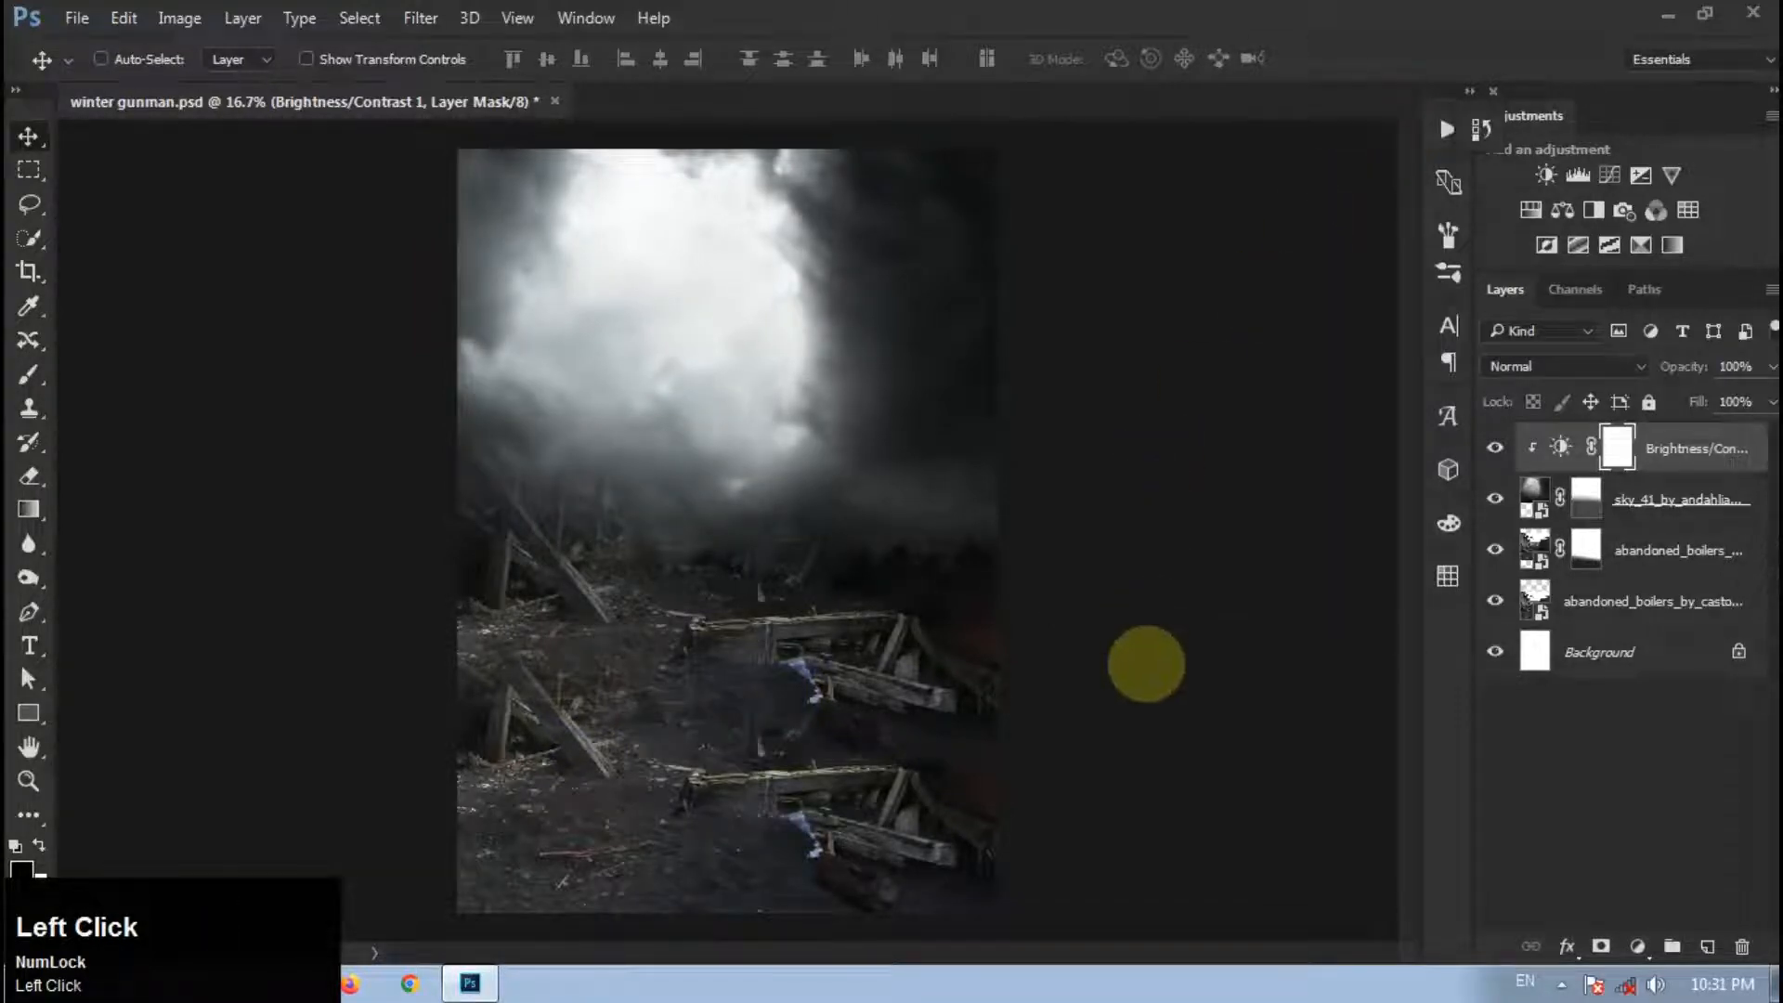
key("ctrl+s")
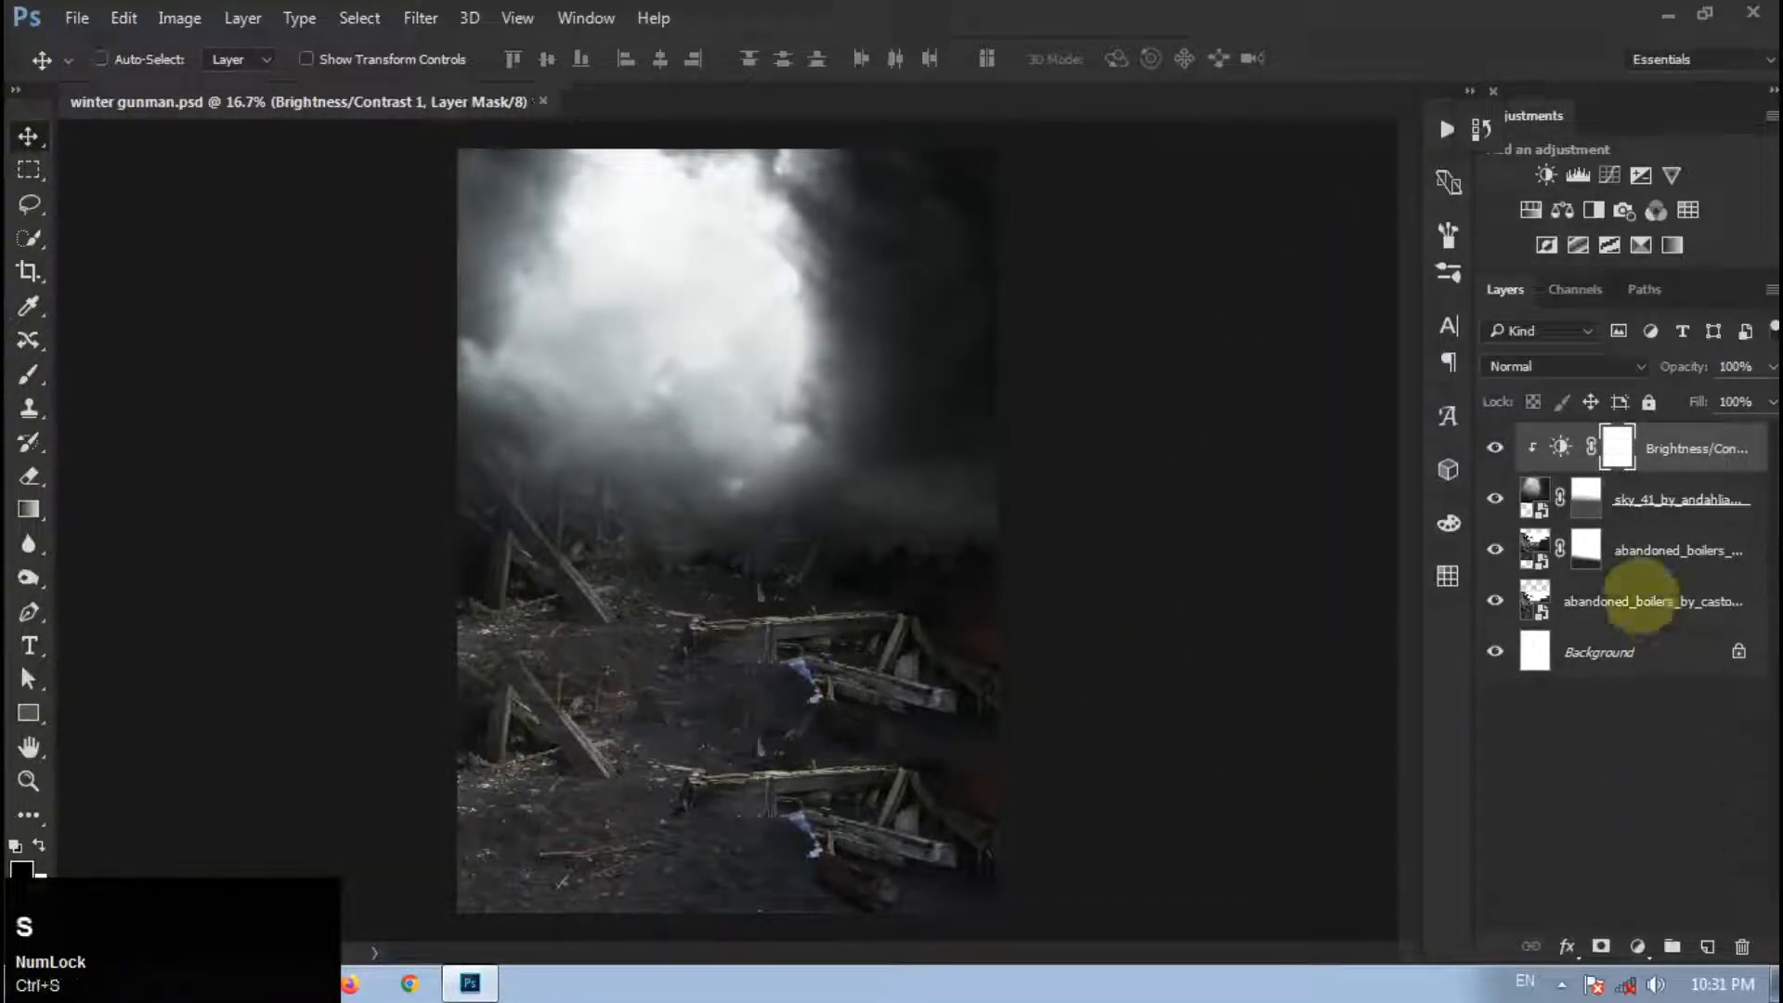
Step: Try releasing the Brightness/Contrast adjustment from its clipping mask and undo the release
left_click(1671, 550)
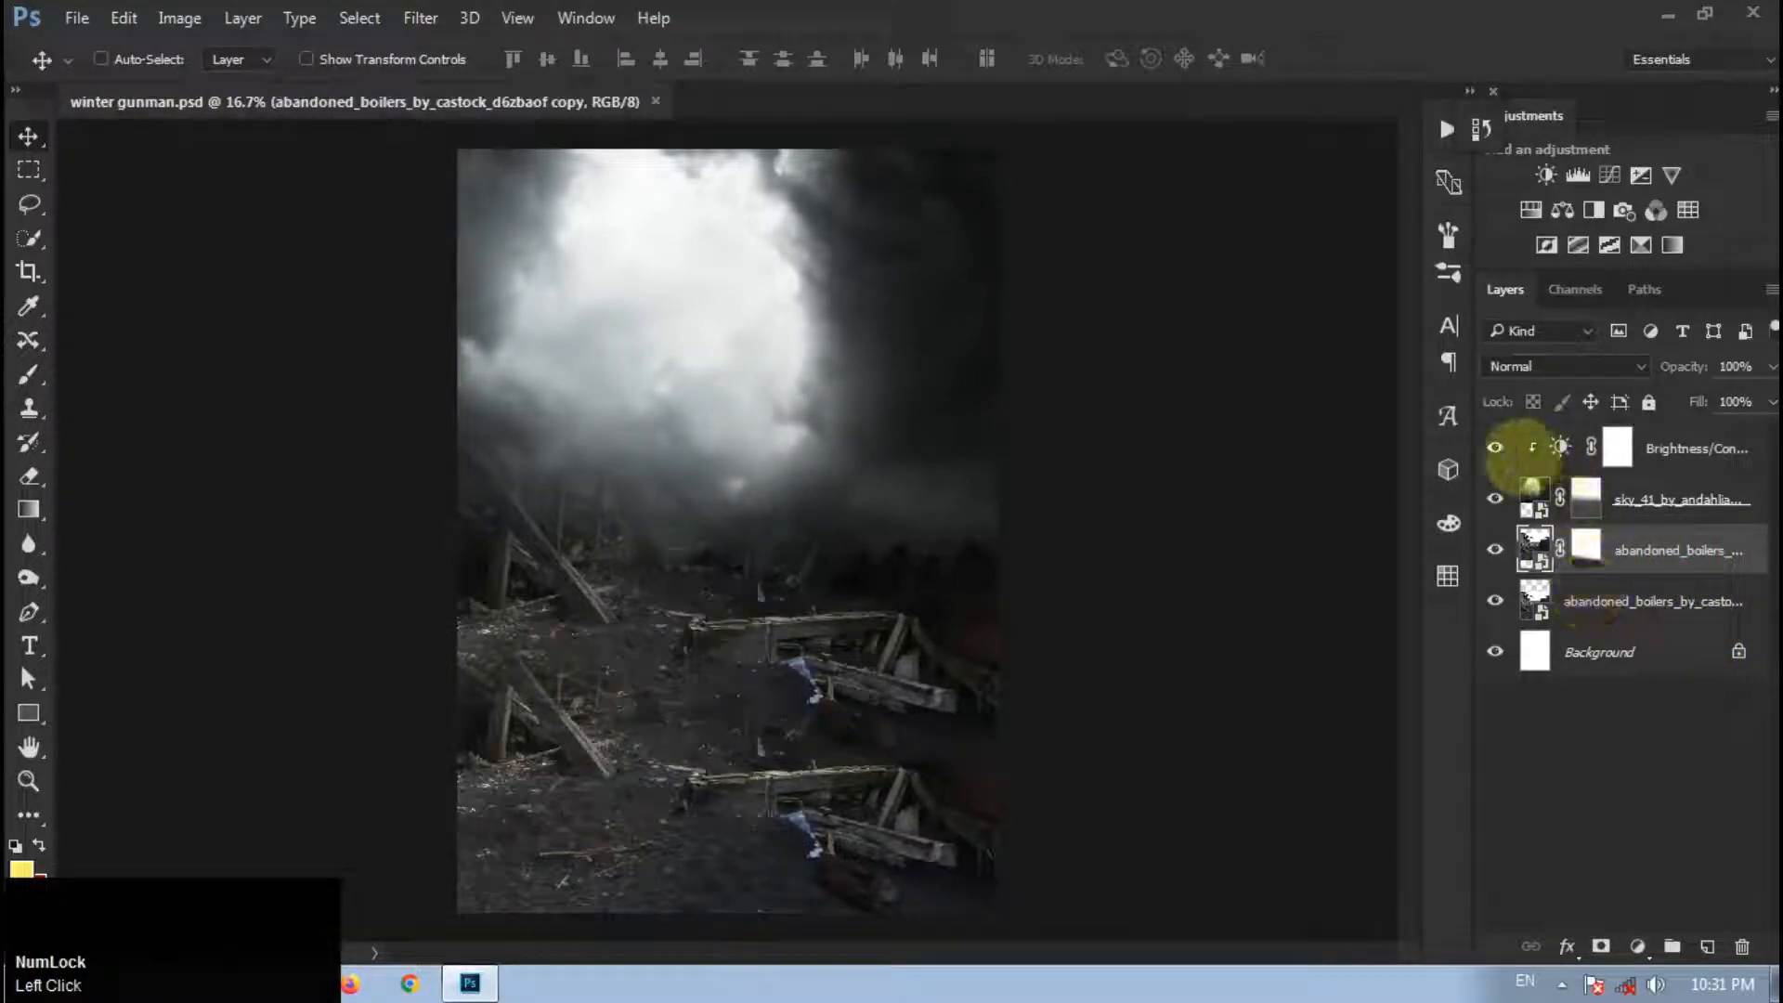
left_click(1524, 448)
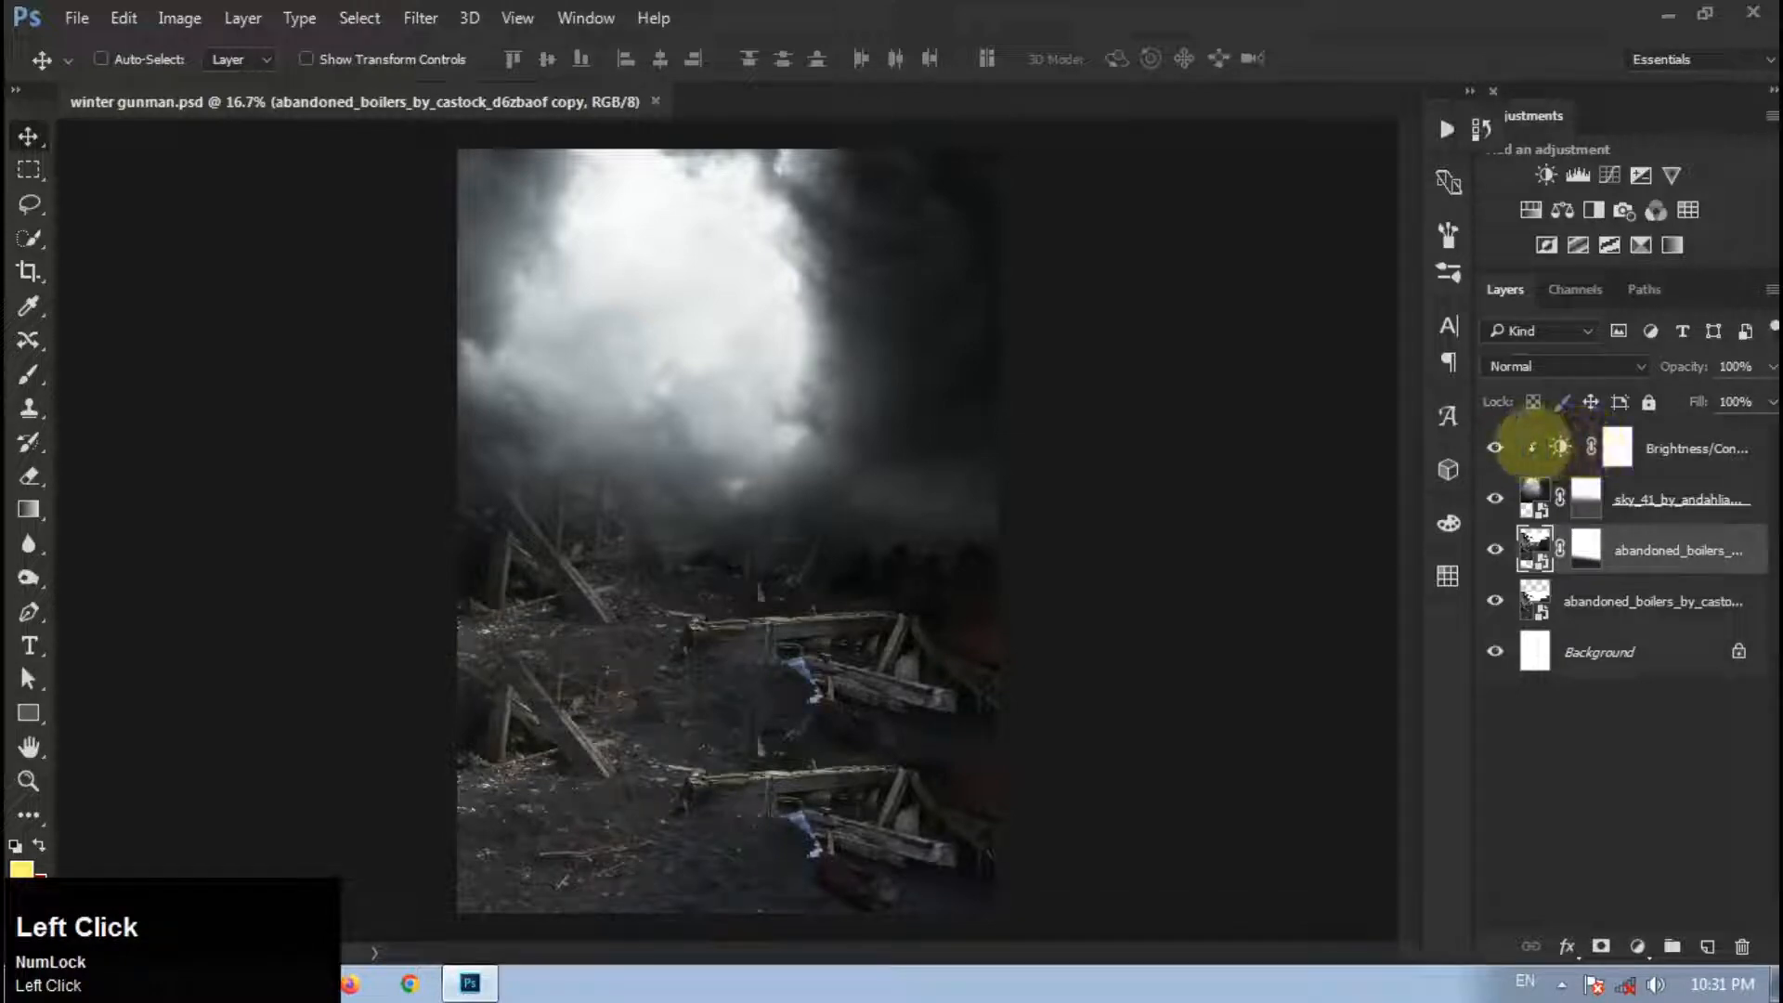
right_click(1528, 448)
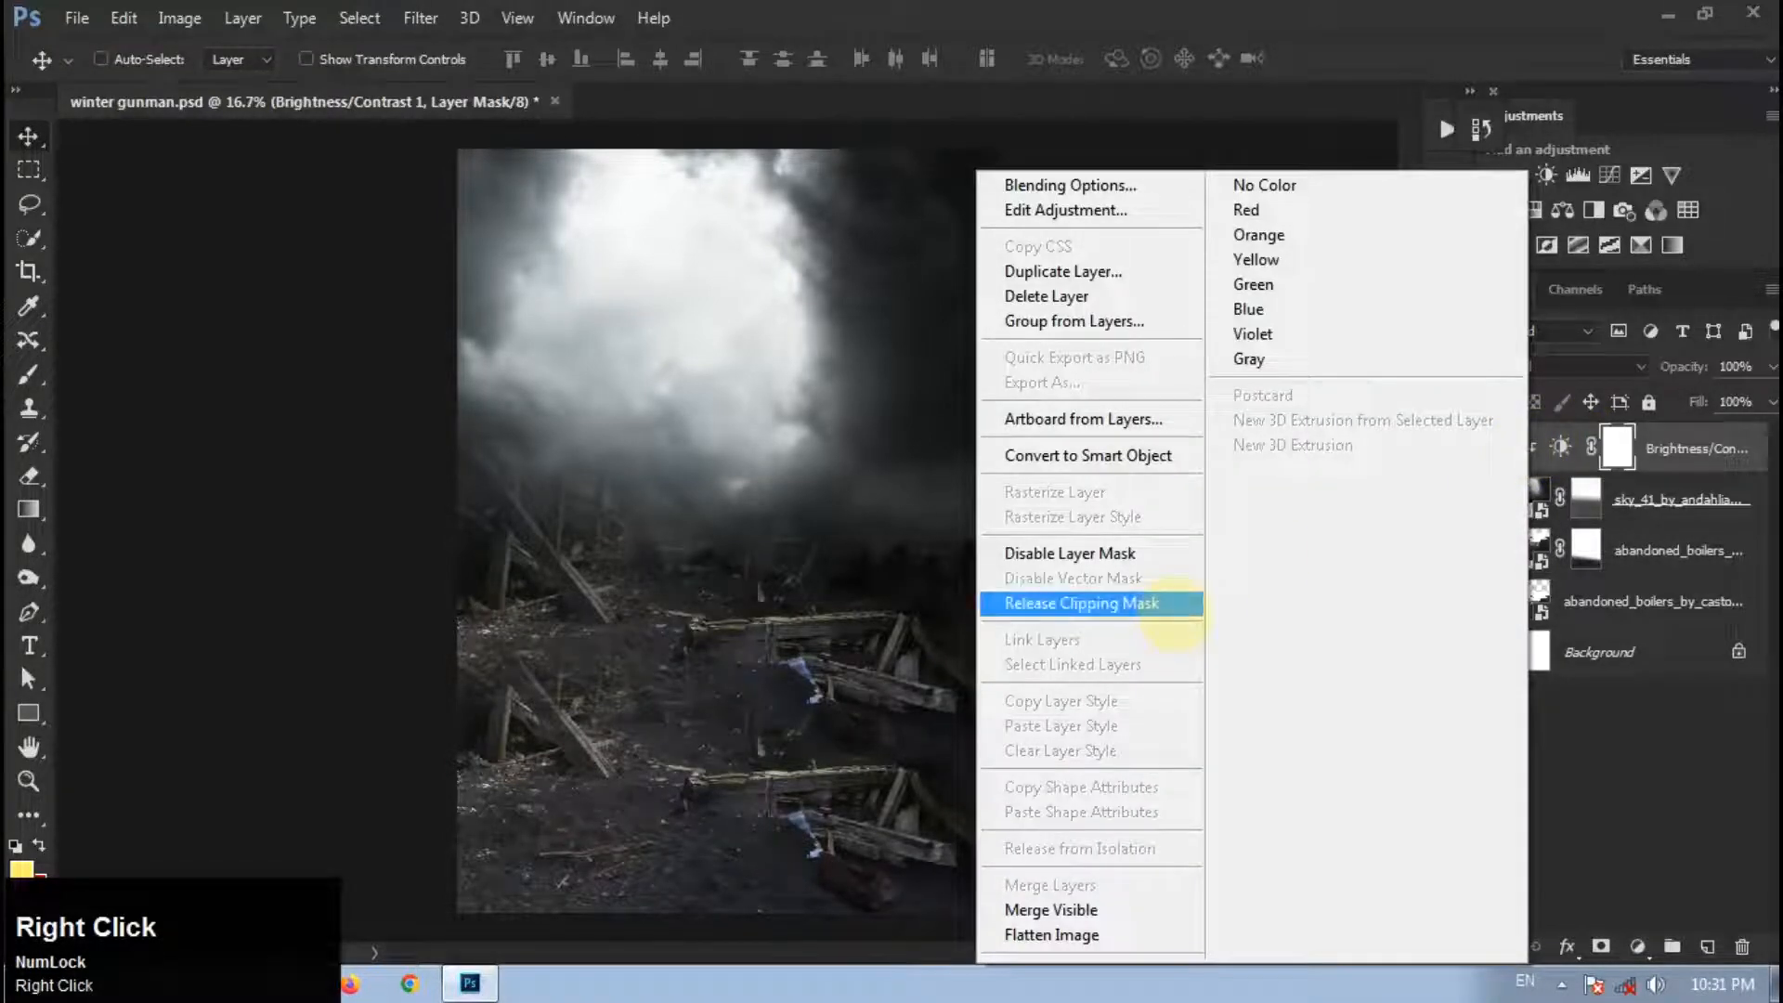
left_click(1172, 603)
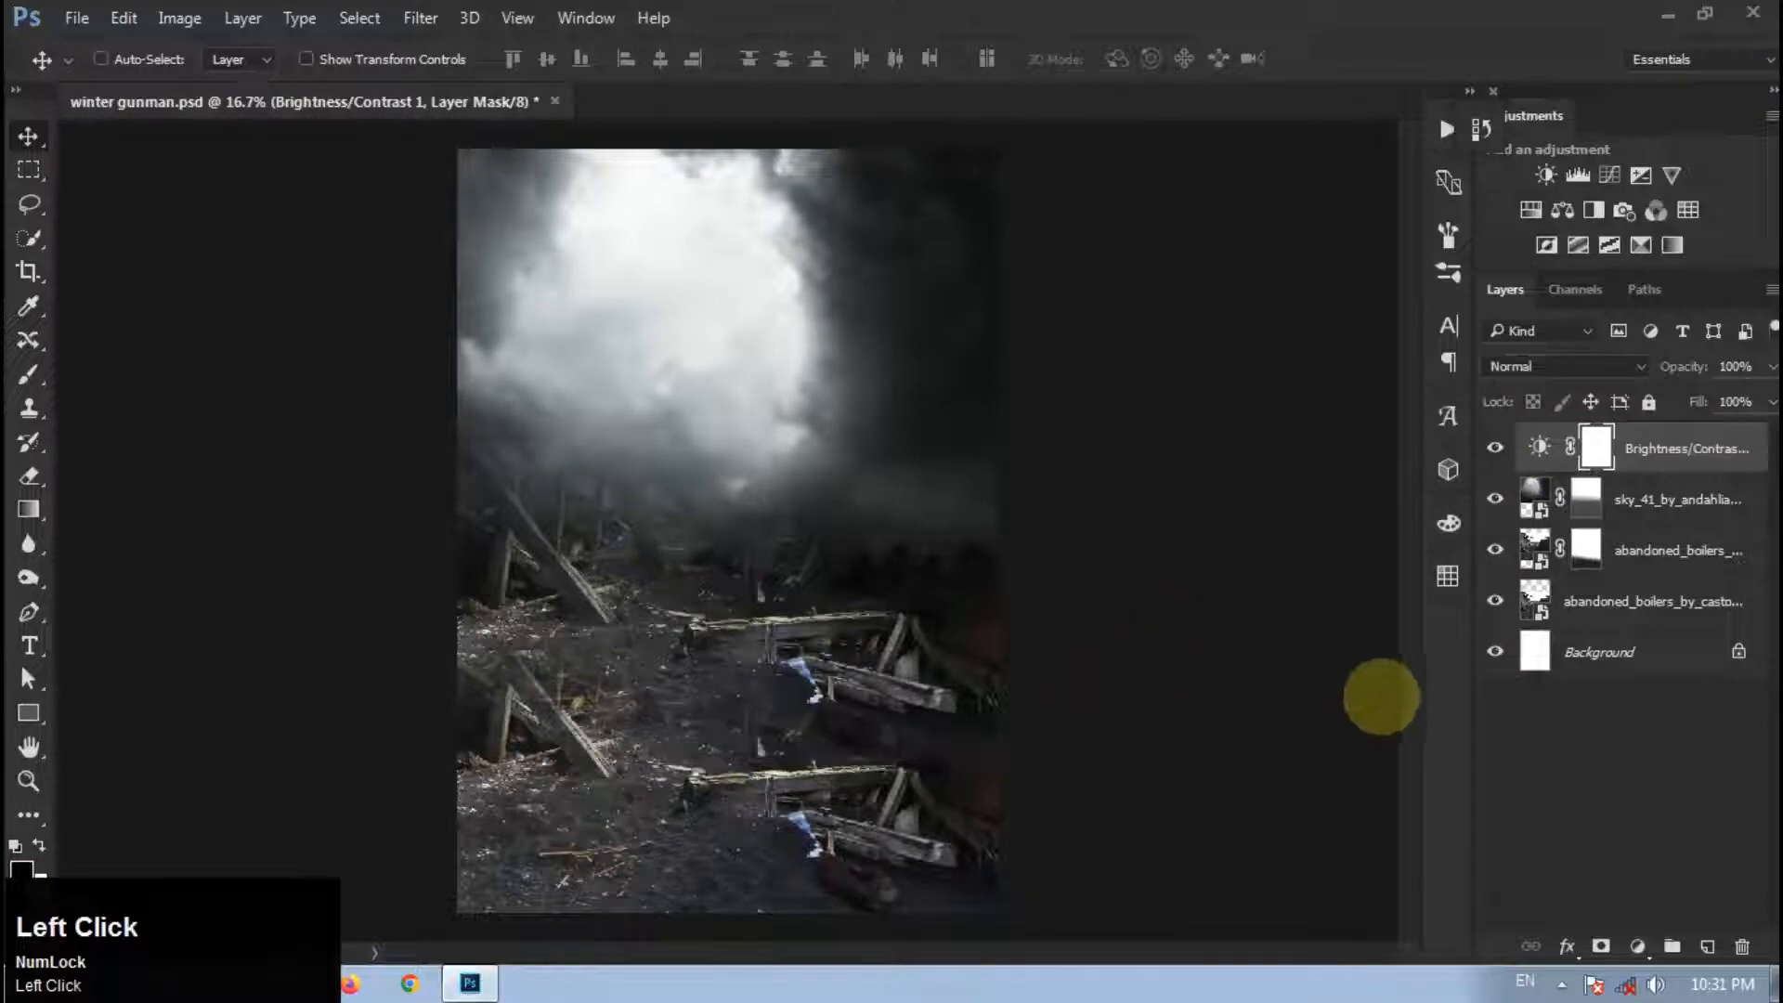
key("ctrl+alt")
key("ctrl+alt+z")
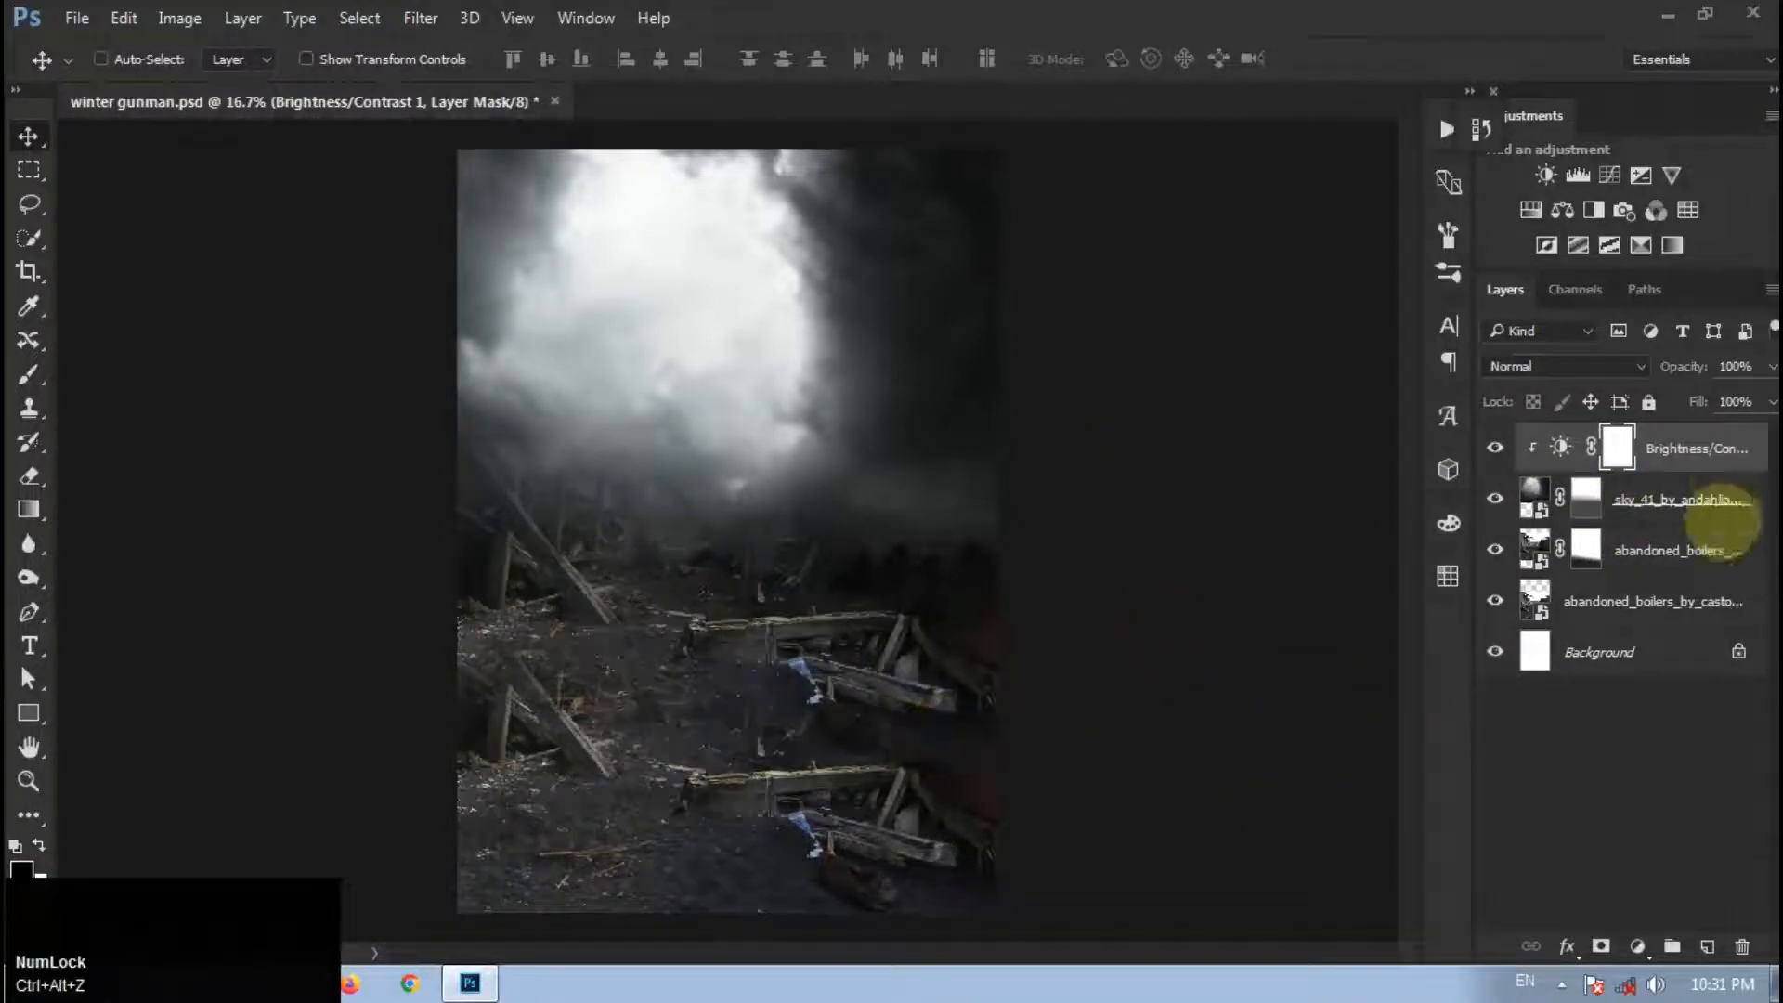
Step: Try to merge the sky layer with the upper boilers layer
left_click(1663, 550)
left_click(1663, 502, "shift")
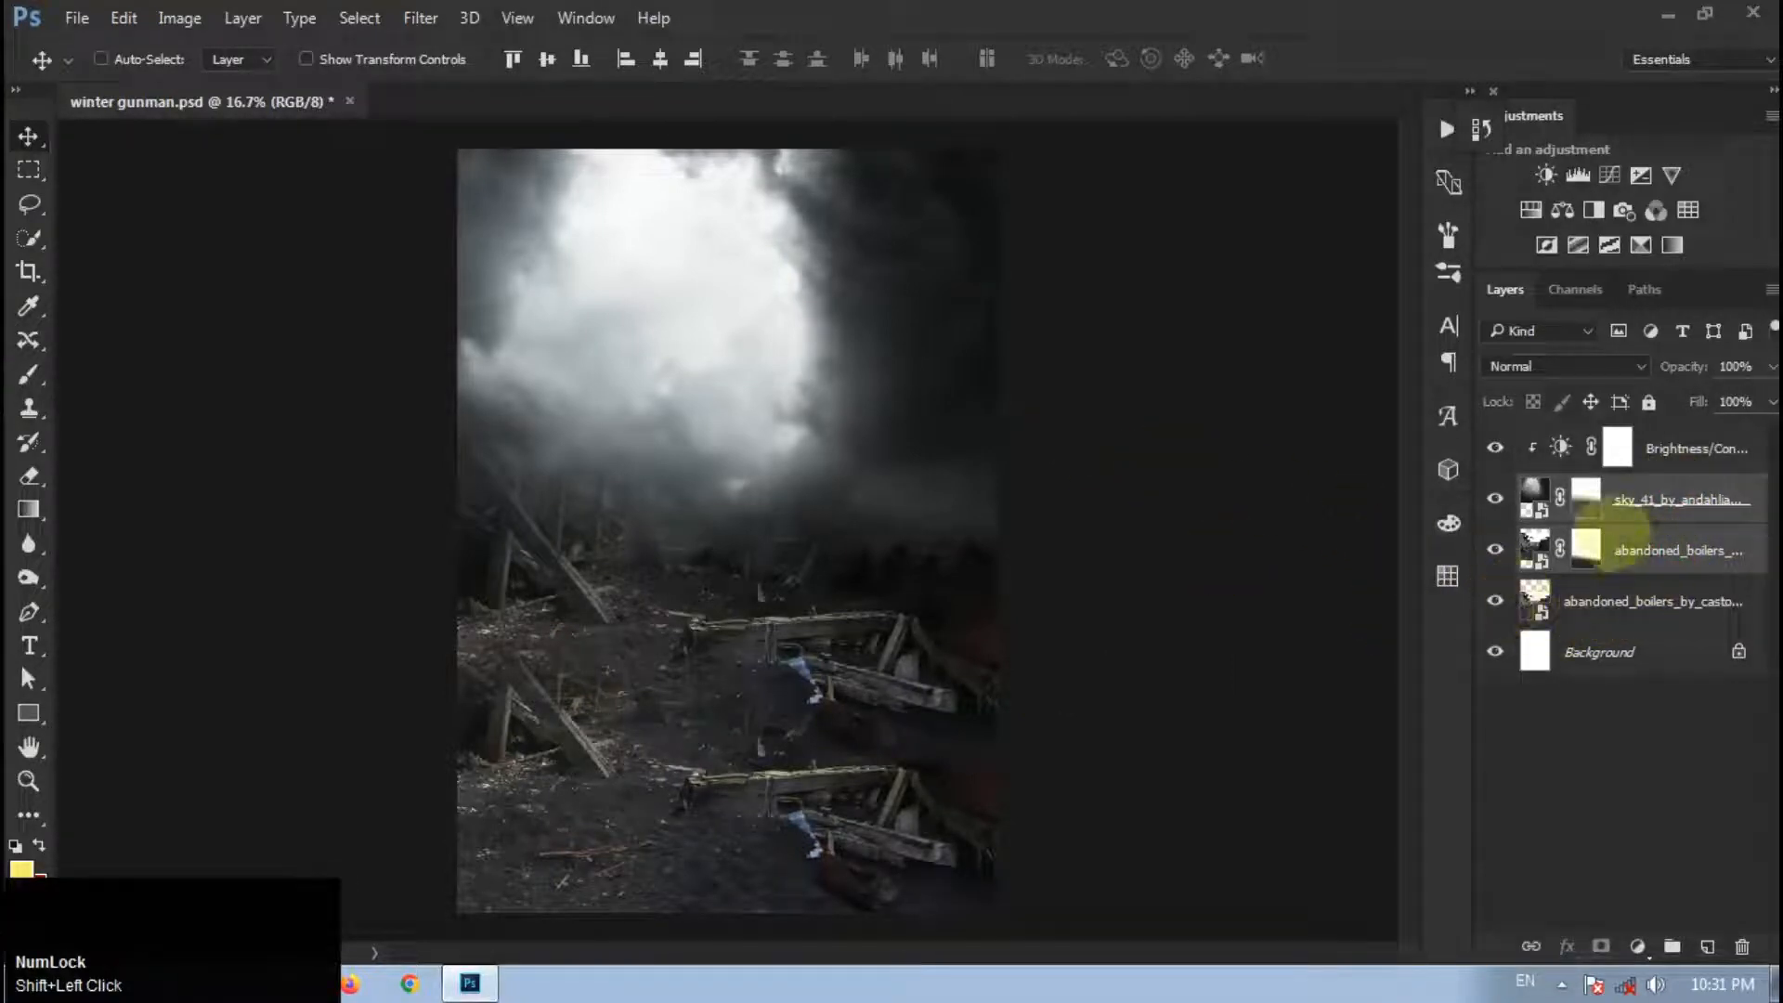
key("ctrl+e")
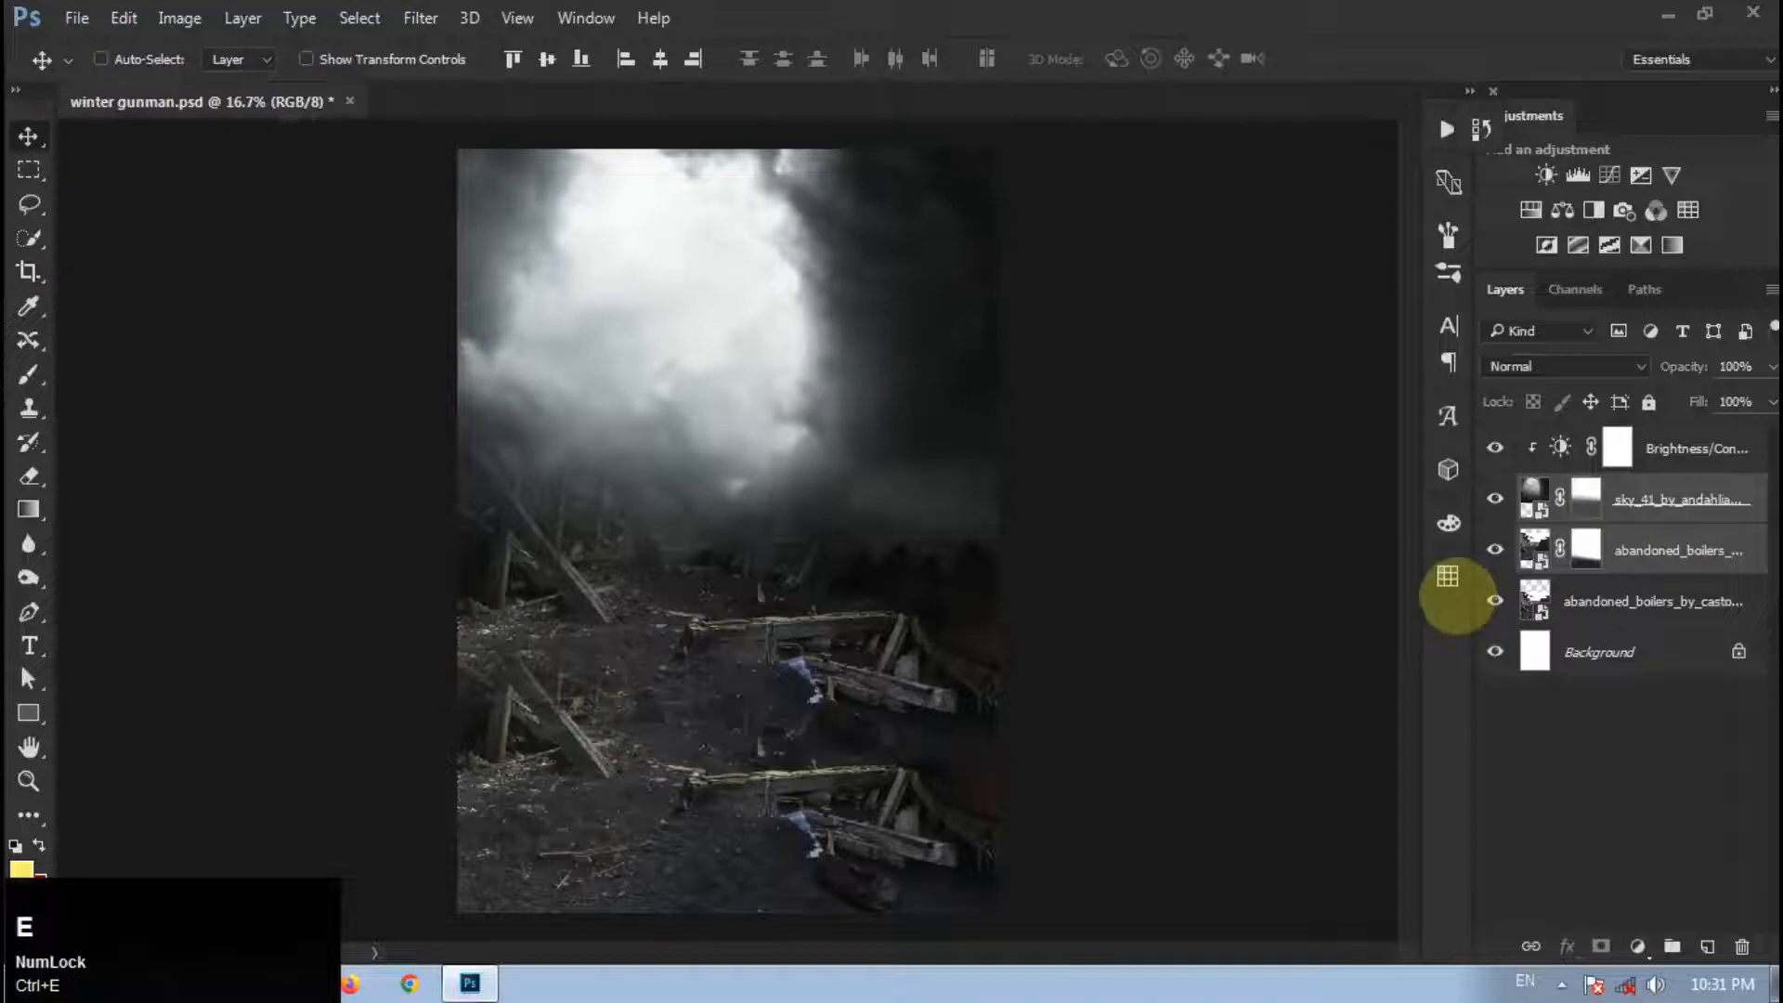
left_click(1635, 499)
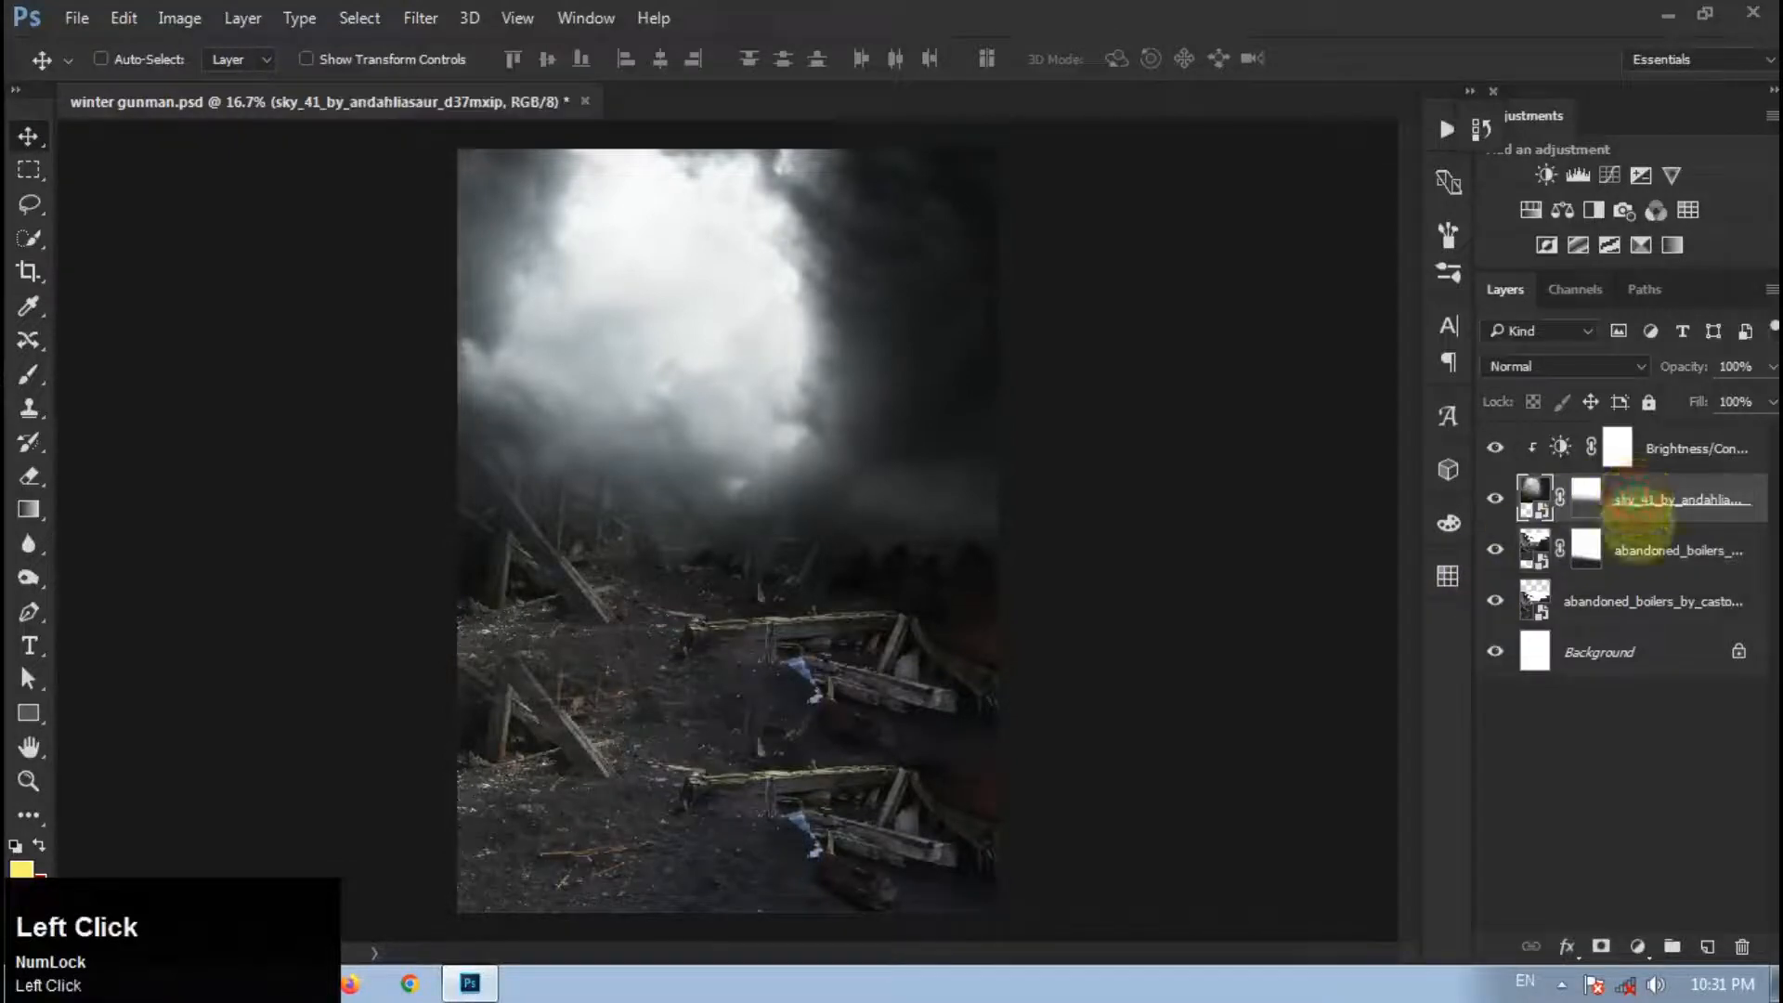
Step: Merge the two abandoned boilers layers into a single layer
left_click(1632, 558)
left_click(1627, 609, "shift")
key("ctrl+e")
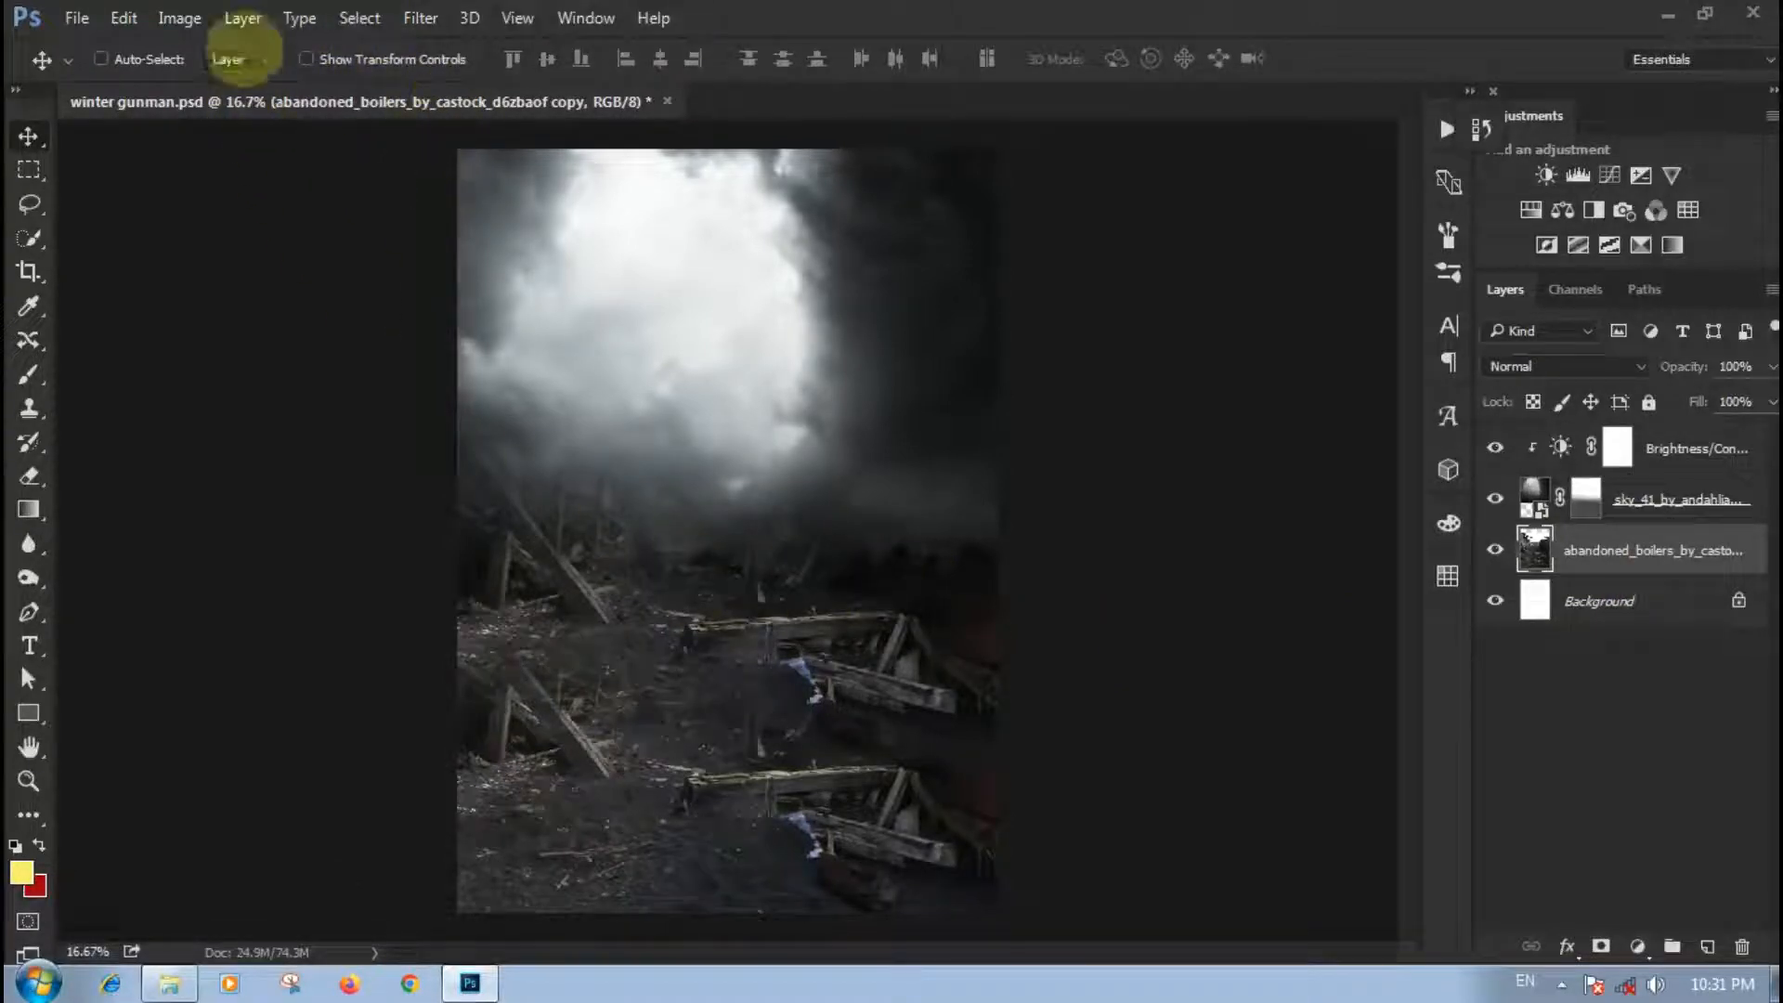
Step: Start a Shadows/Highlights adjustment on the merged boilers layer and set the shadows amount, tone and radius to 0
left_click(180, 18)
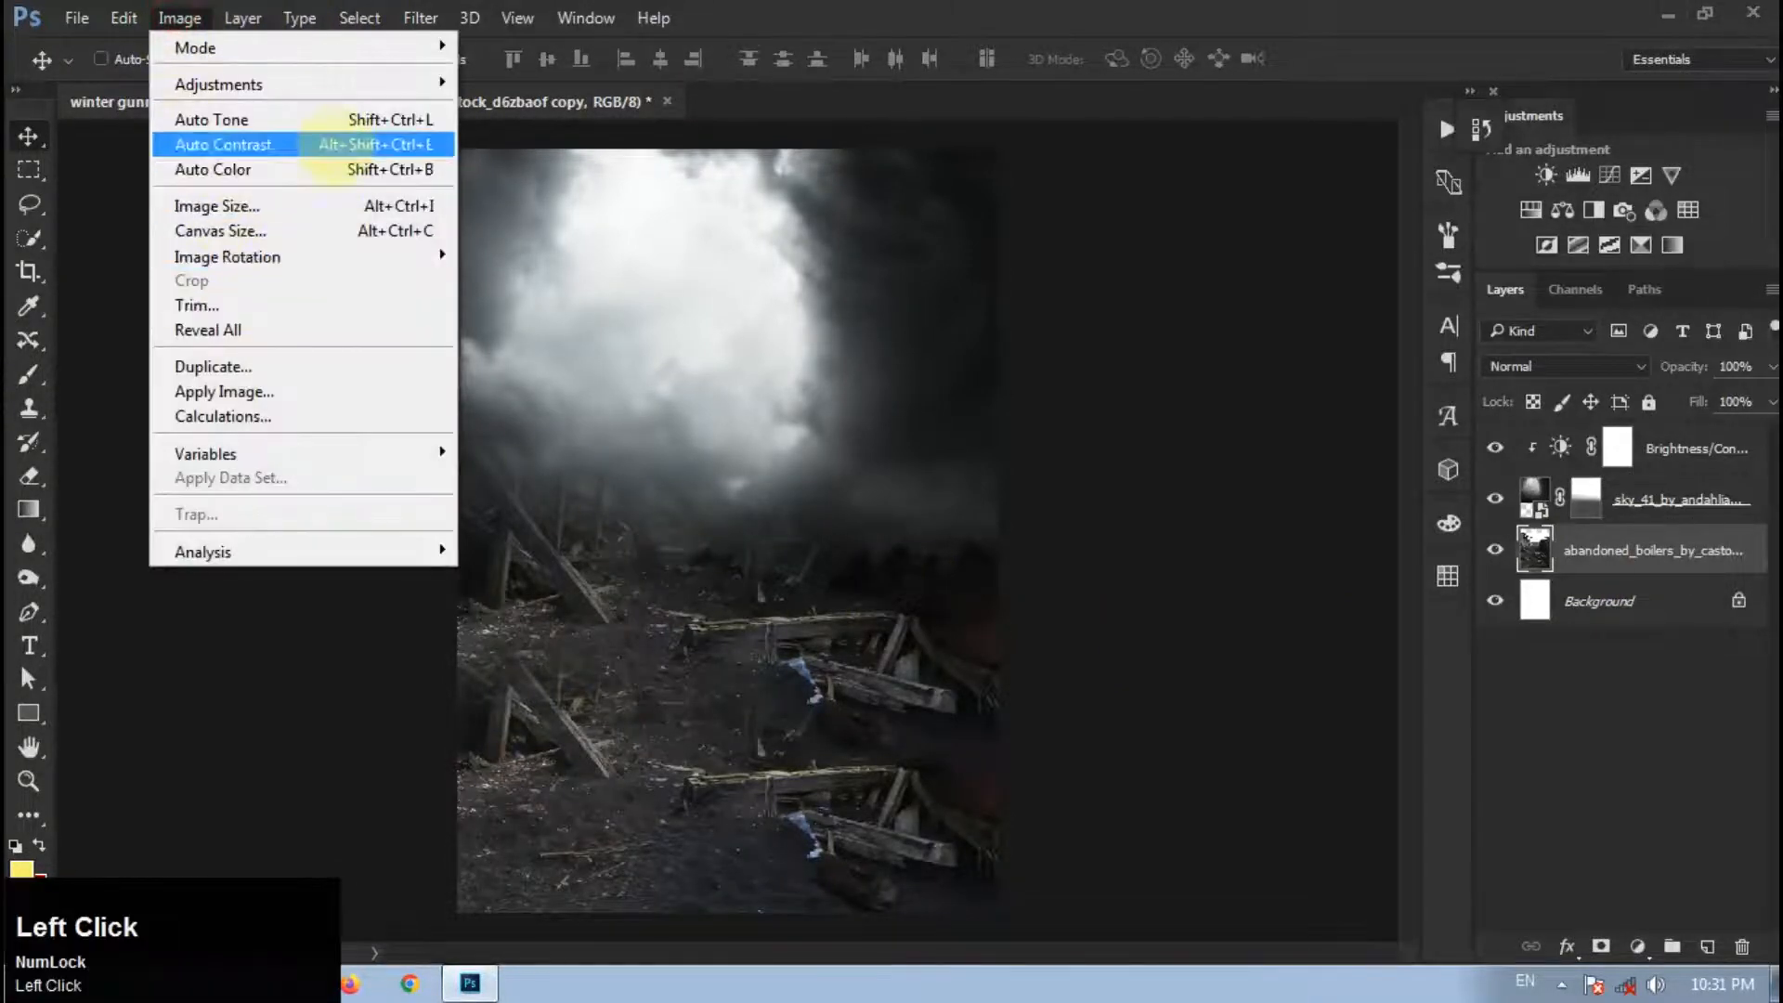
mouse_move(376, 82)
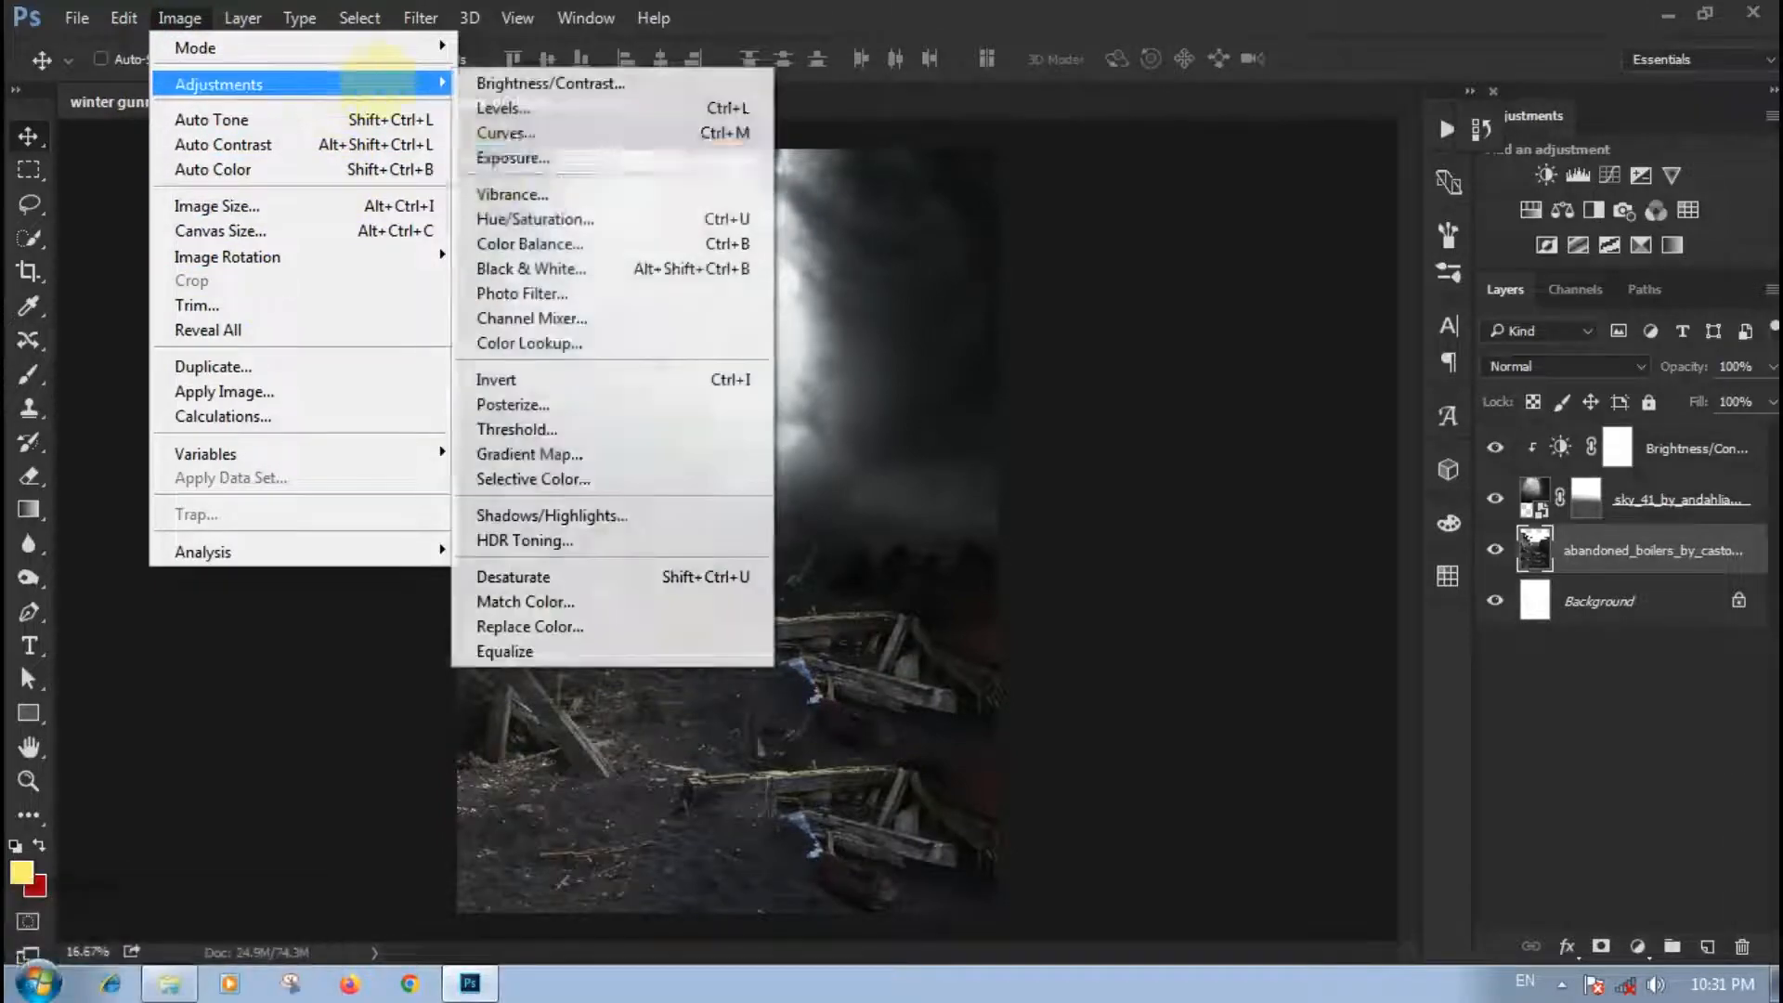
left_click(594, 516)
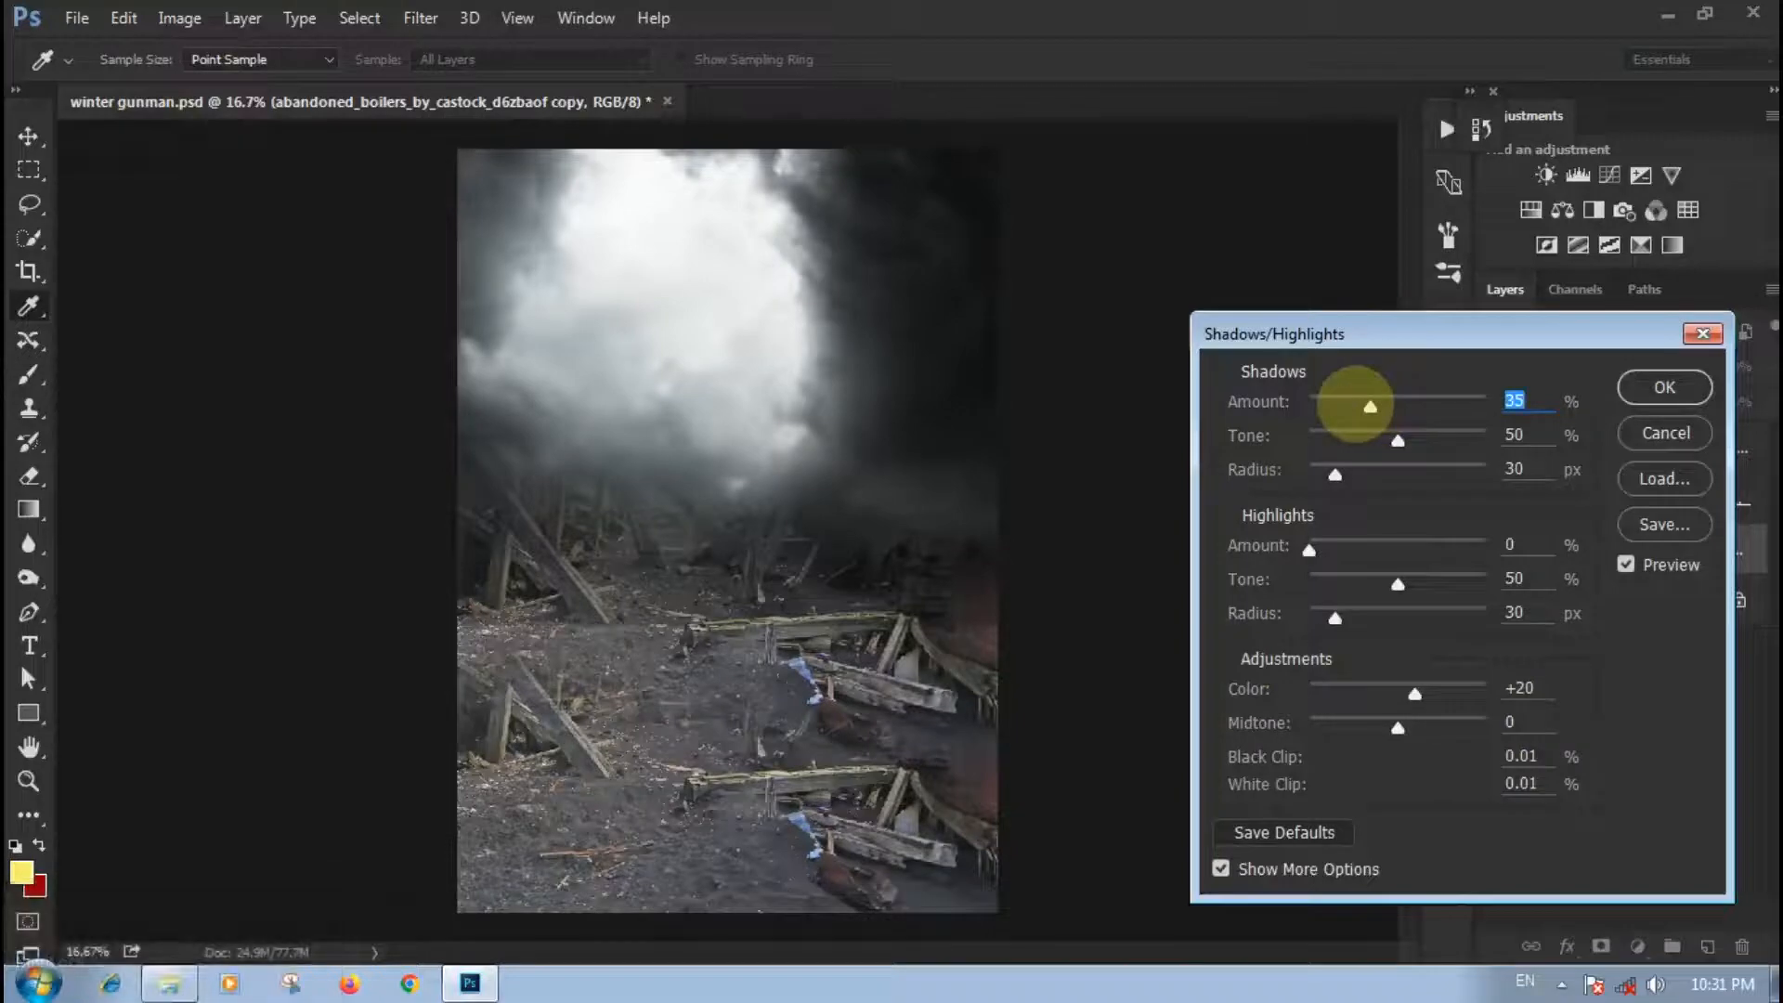
left_click_drag(1369, 405, 1194, 408)
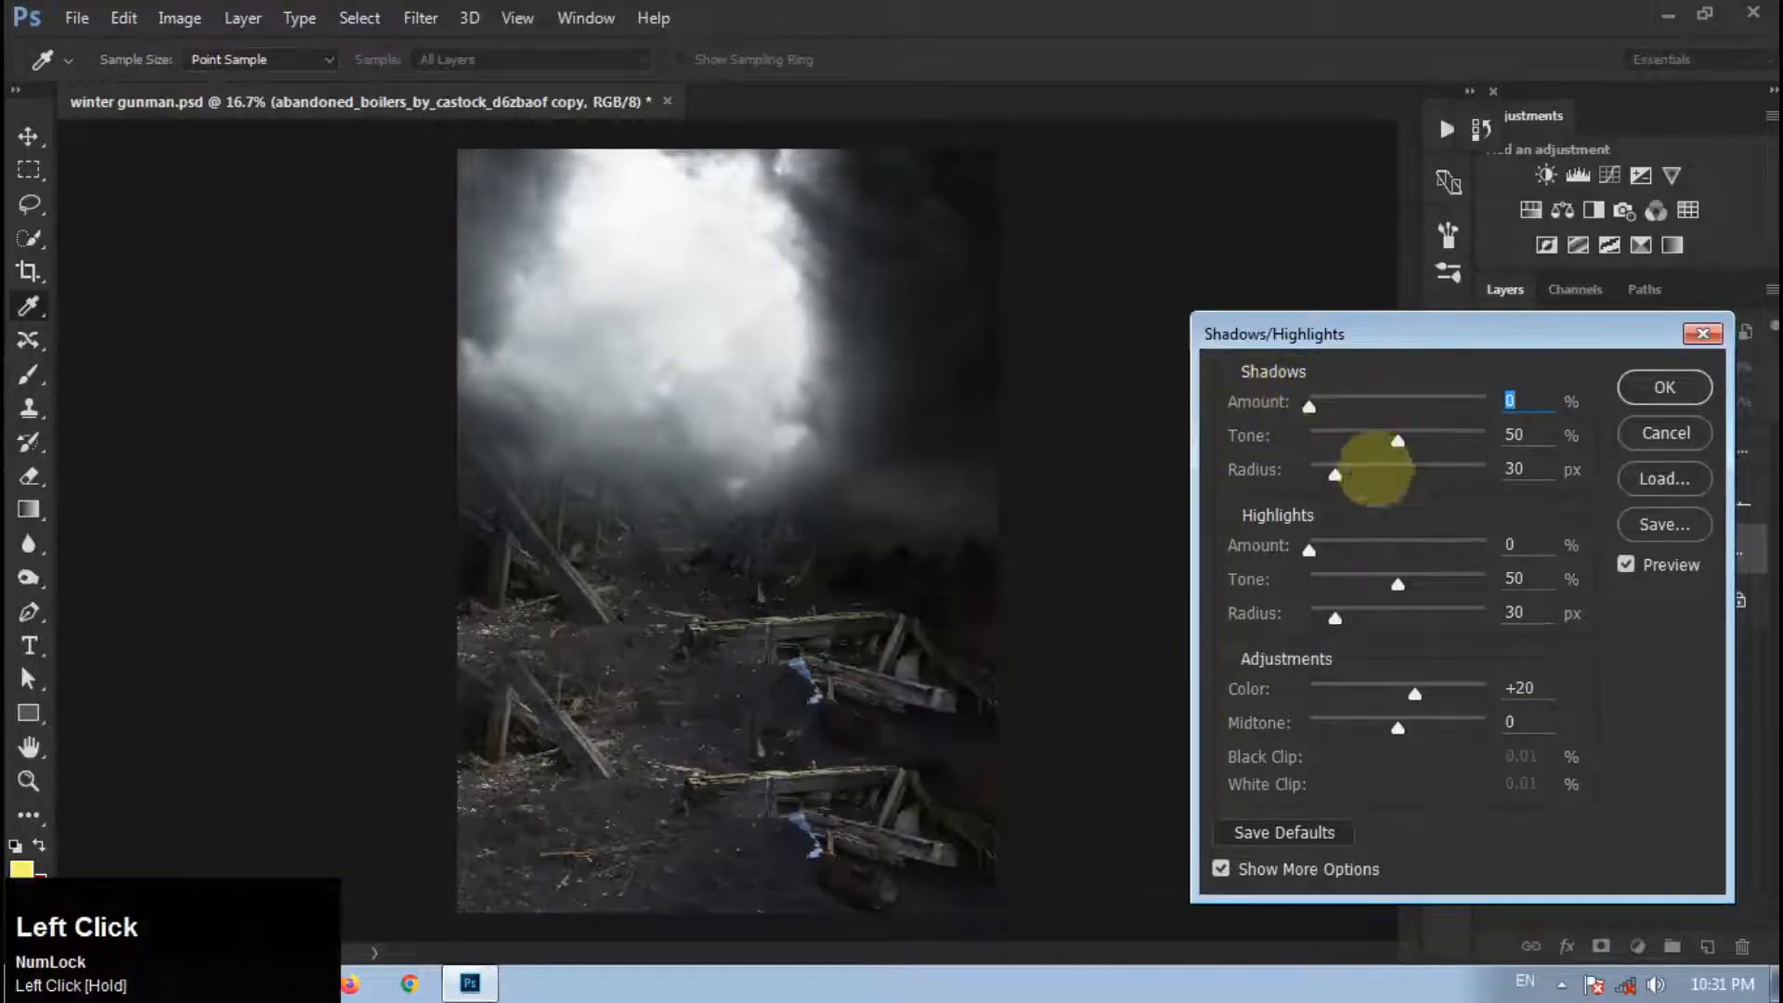
left_click_drag(1398, 441, 1305, 422)
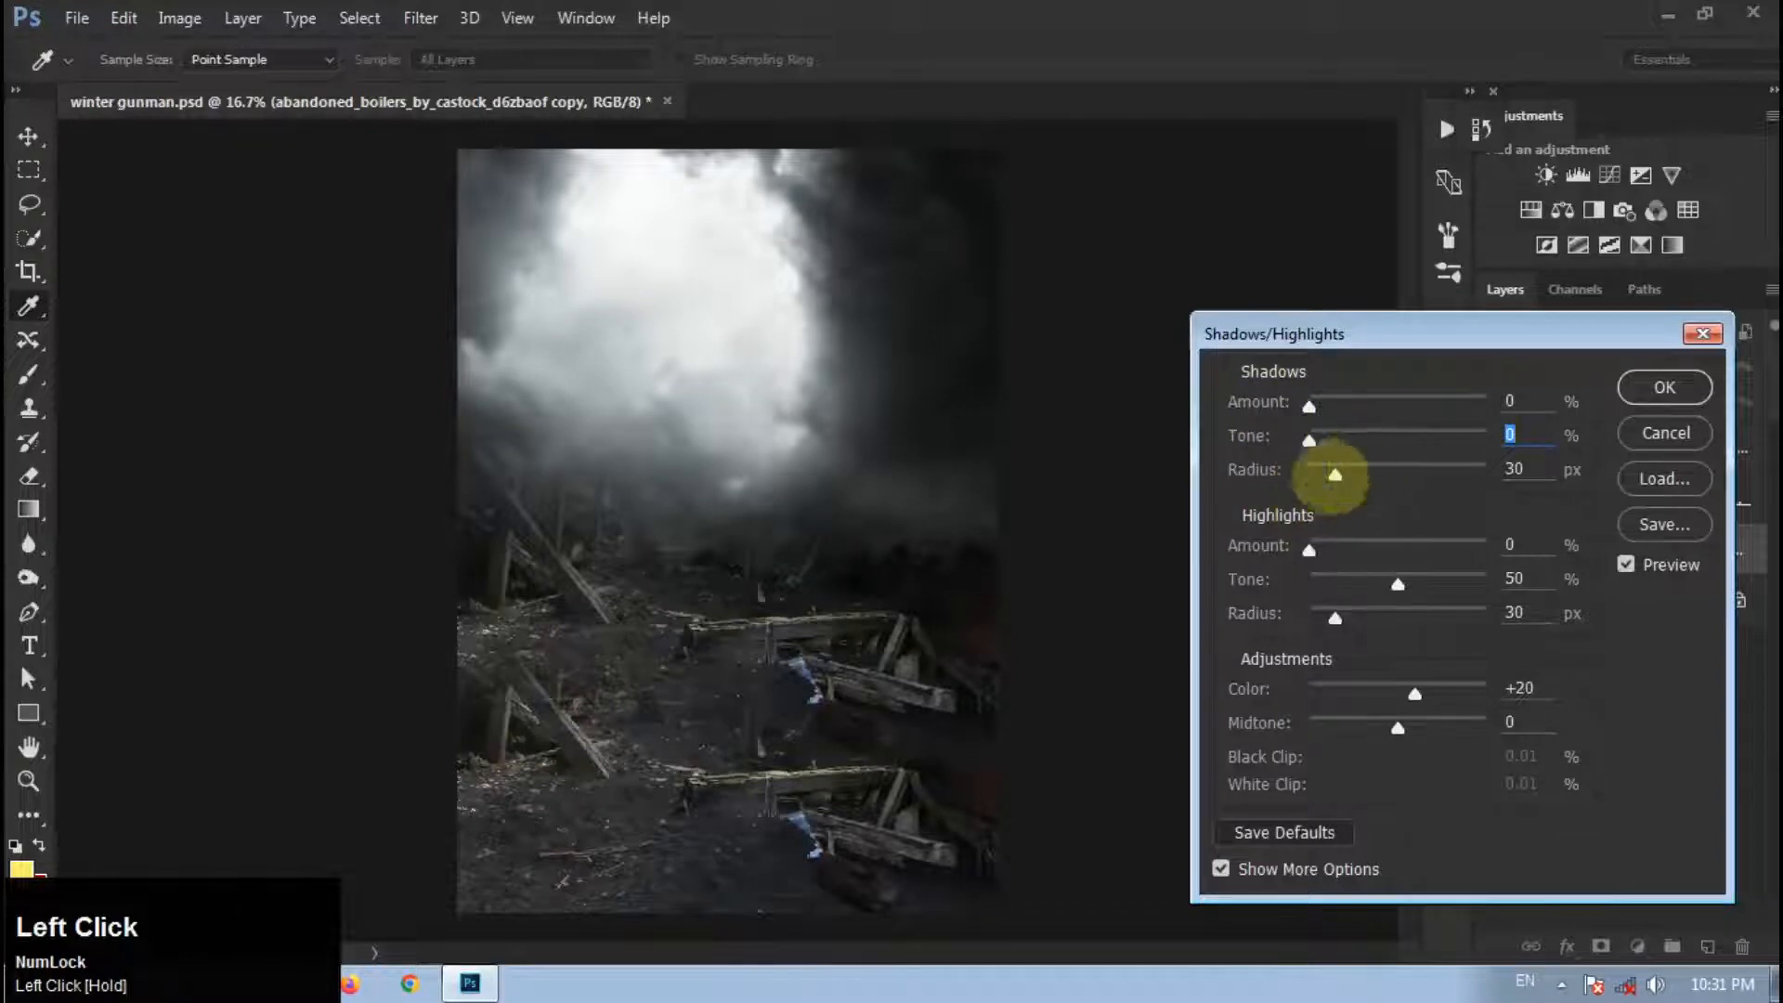
left_click_drag(1335, 474, 1309, 473)
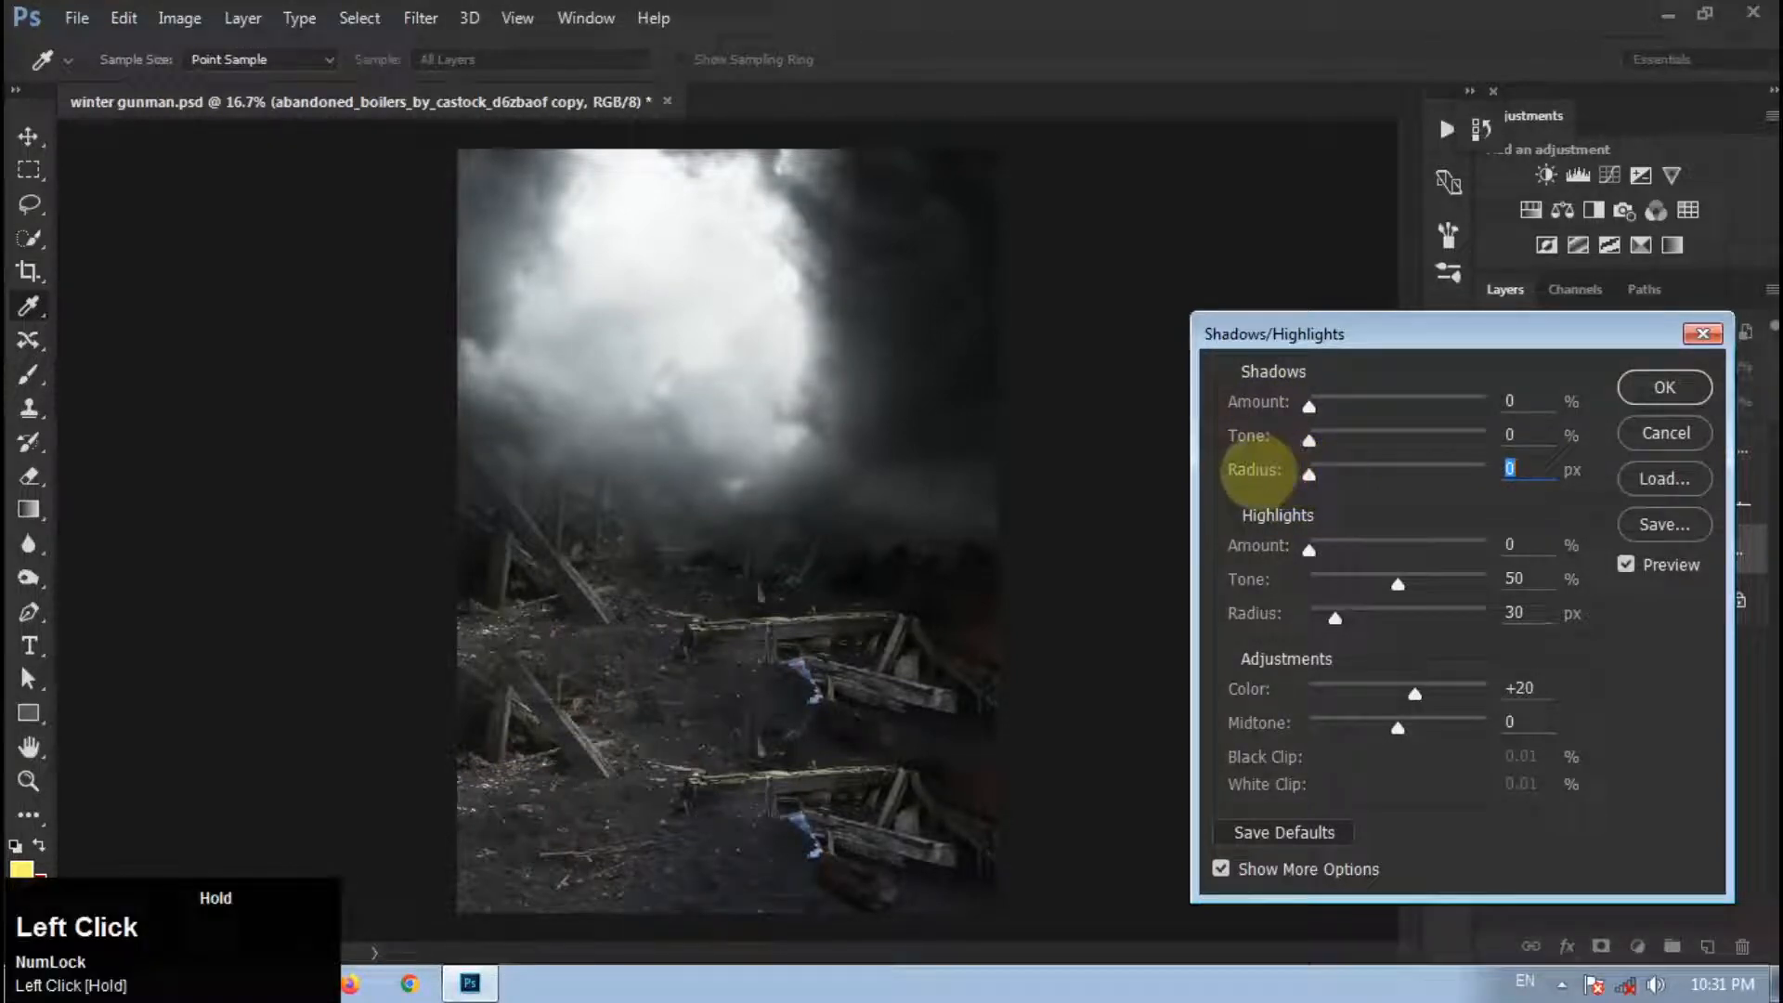
Step: Set the highlights tone and radius to 0, color to -100 and midtone to +7, and apply the adjustment to the boilers layer
left_click_drag(1397, 583, 1300, 616)
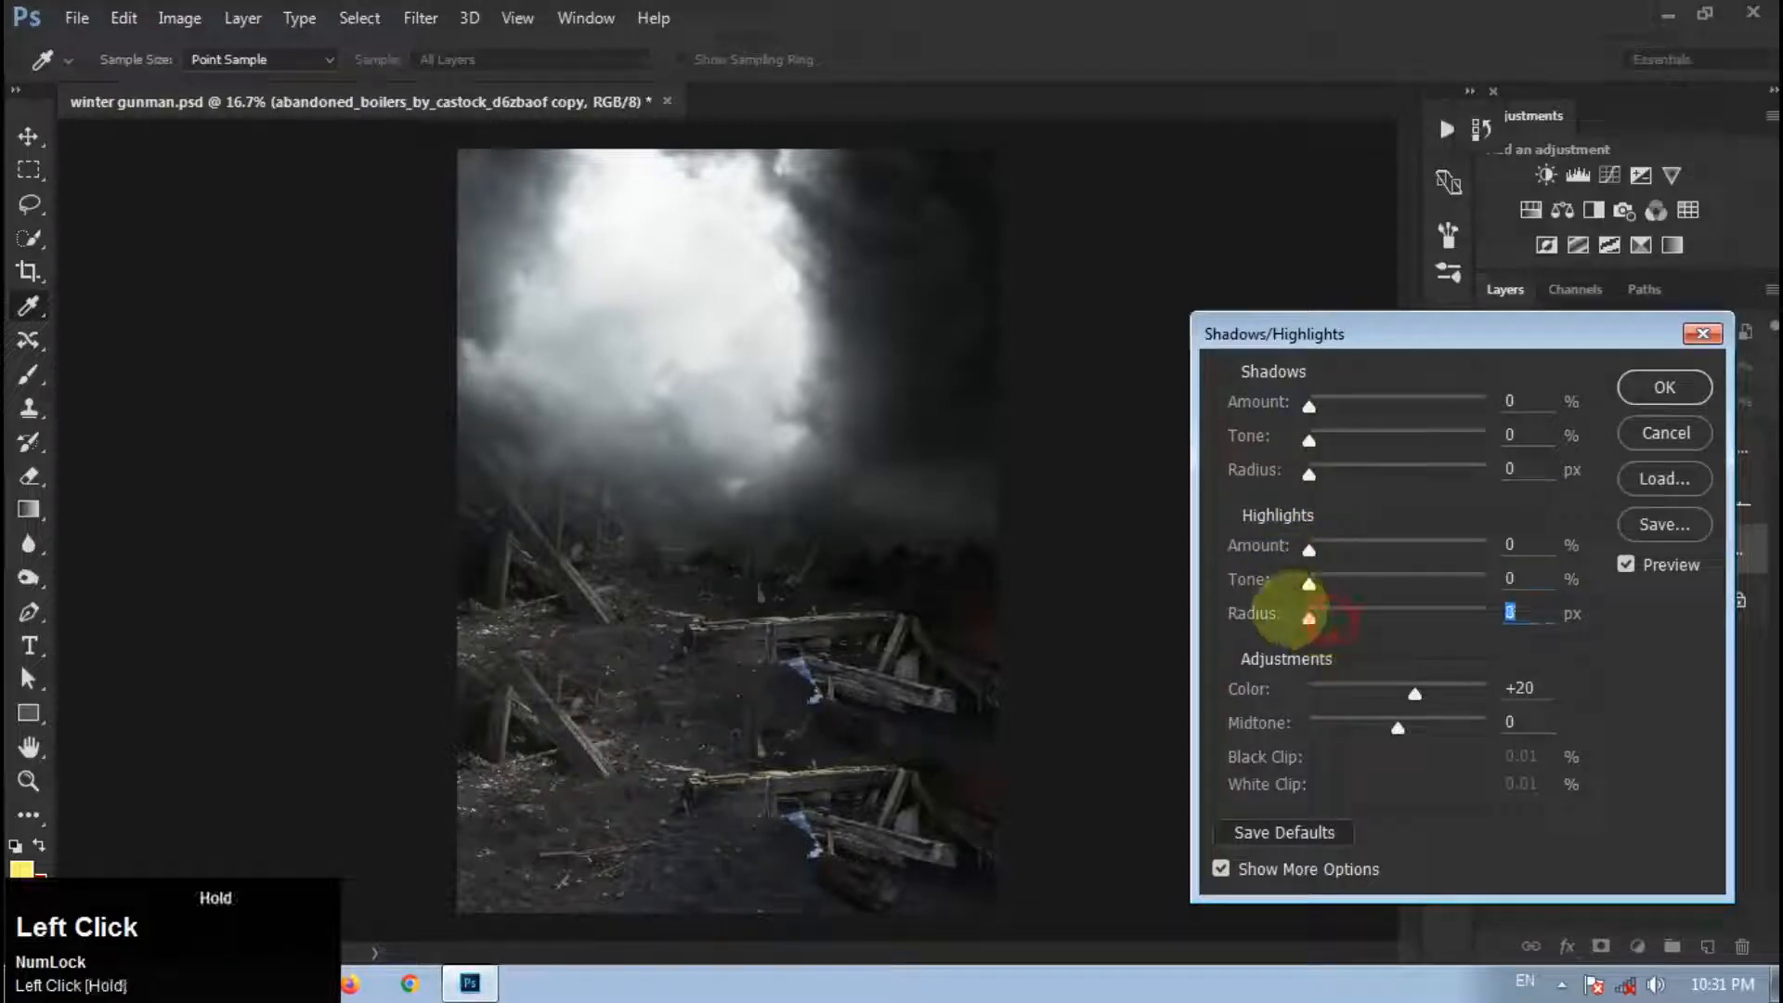
left_click_drag(1414, 694, 1291, 663)
left_click_drag(1398, 727, 1426, 678)
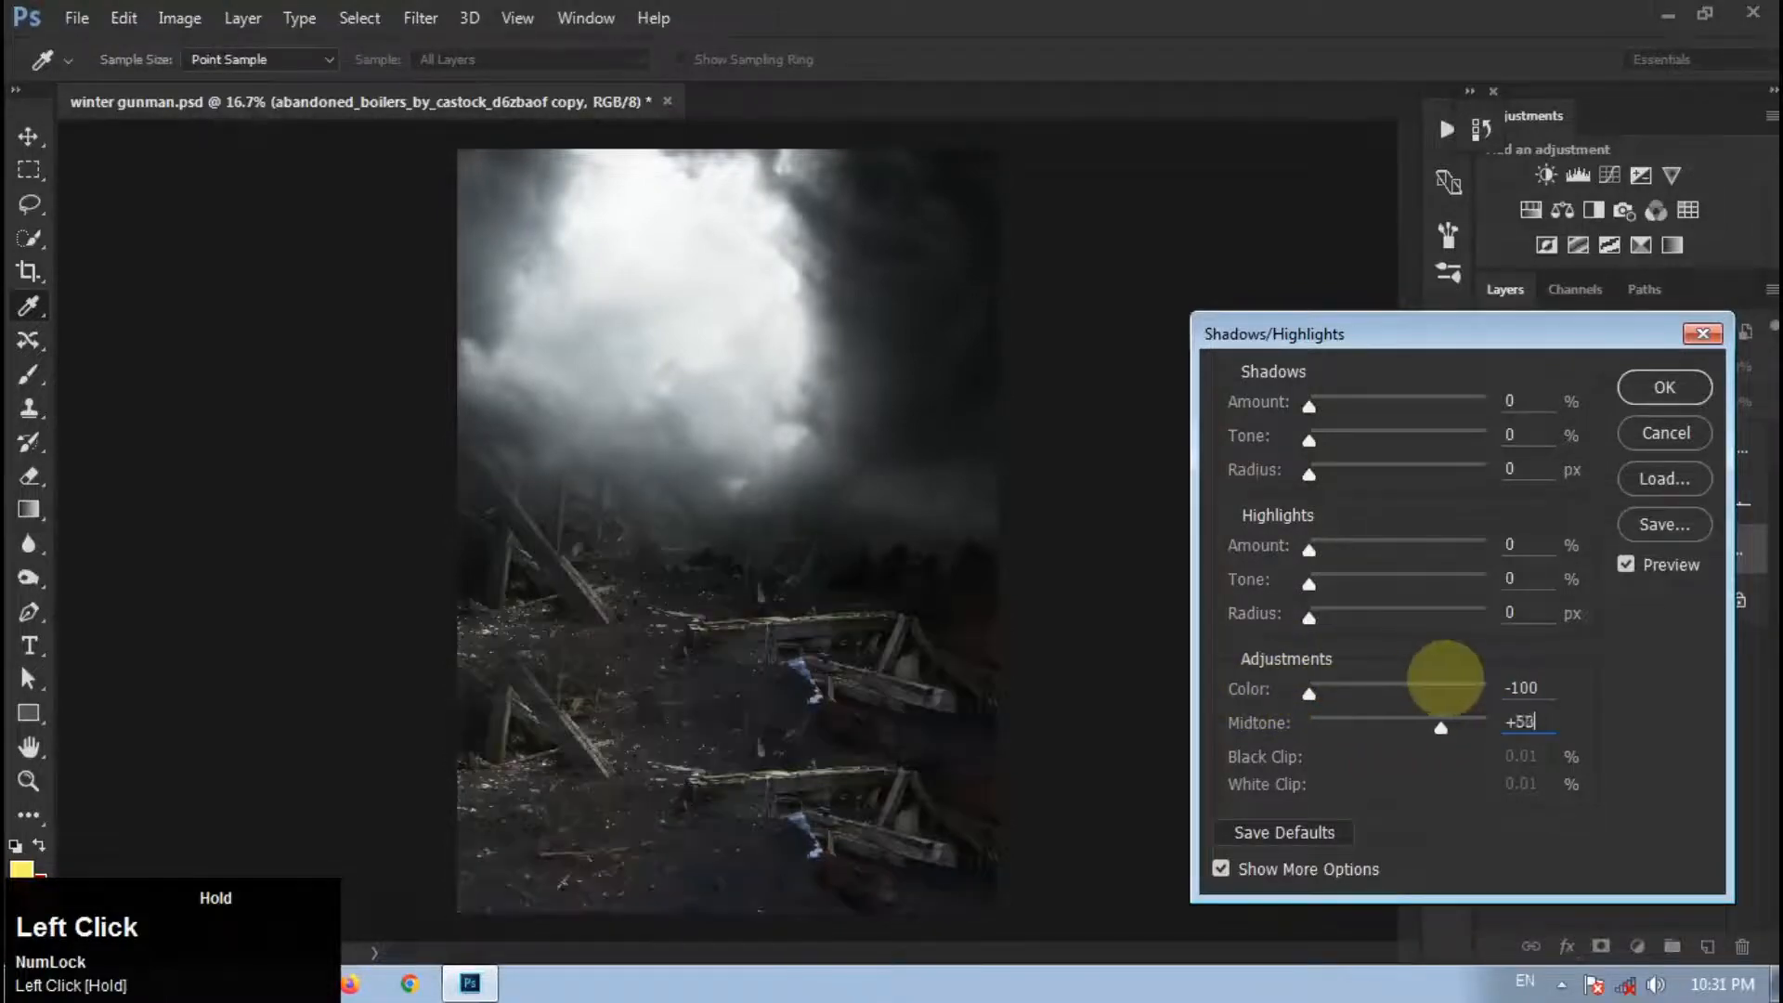
left_click_drag(1434, 679, 1404, 679)
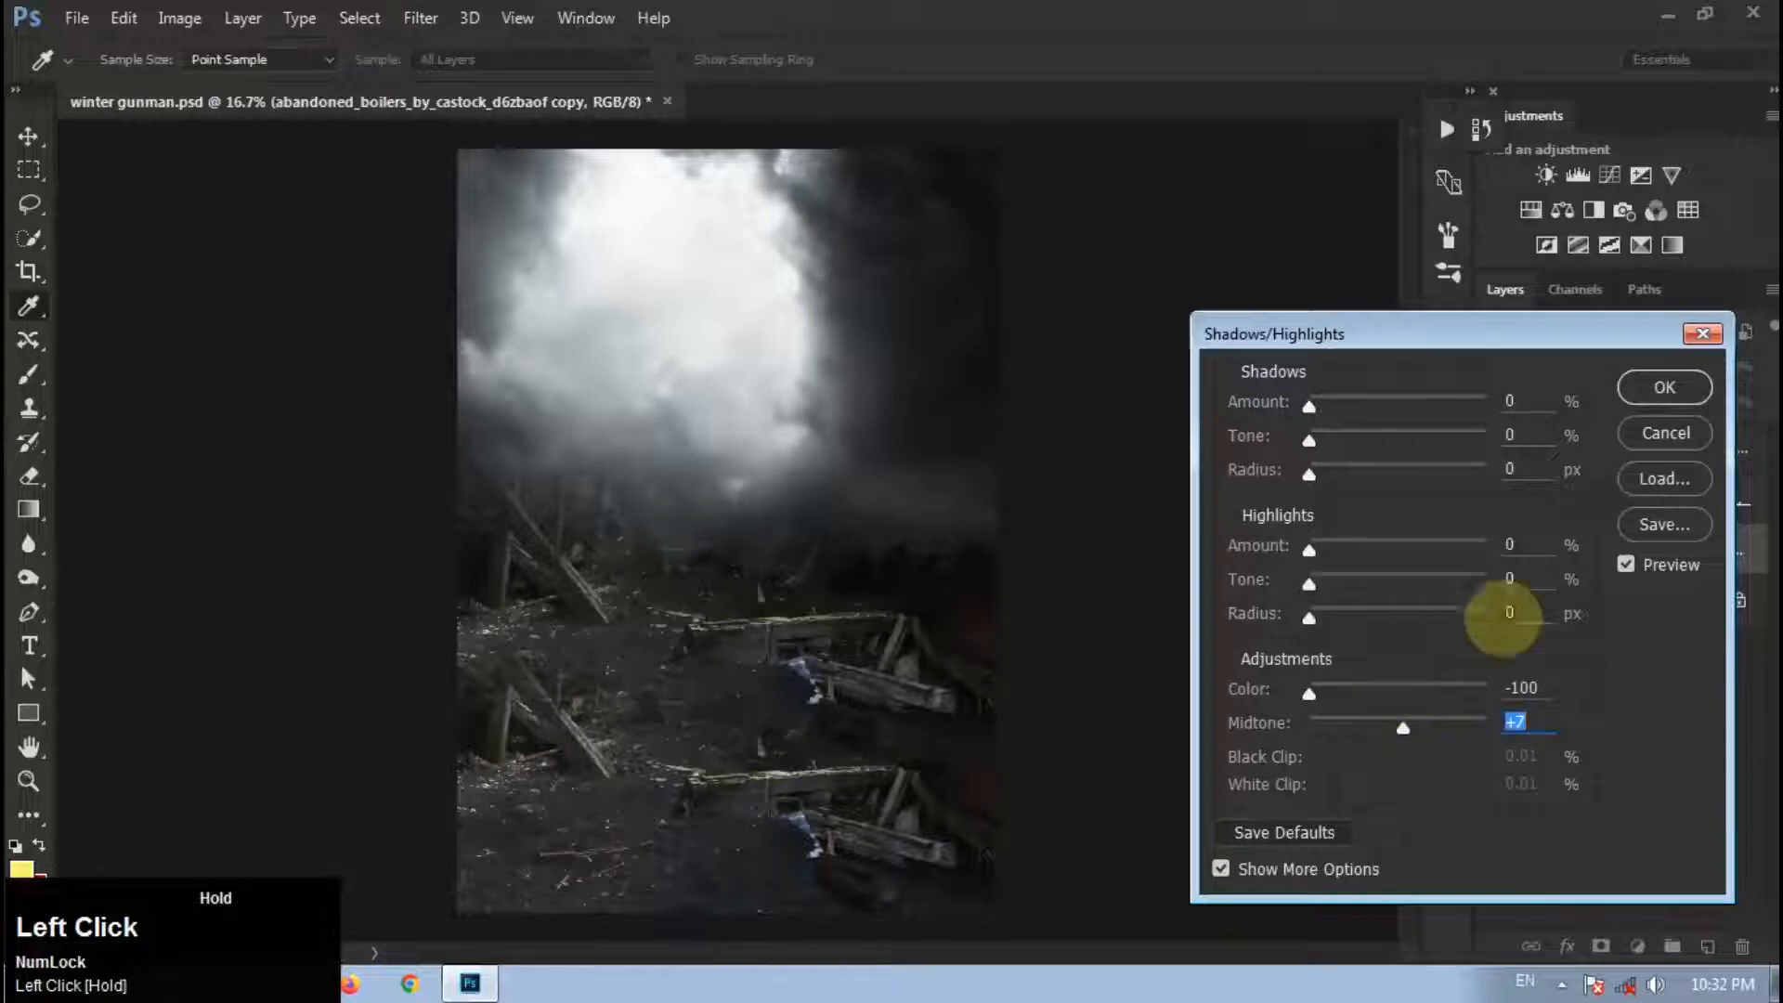
left_click(1664, 388)
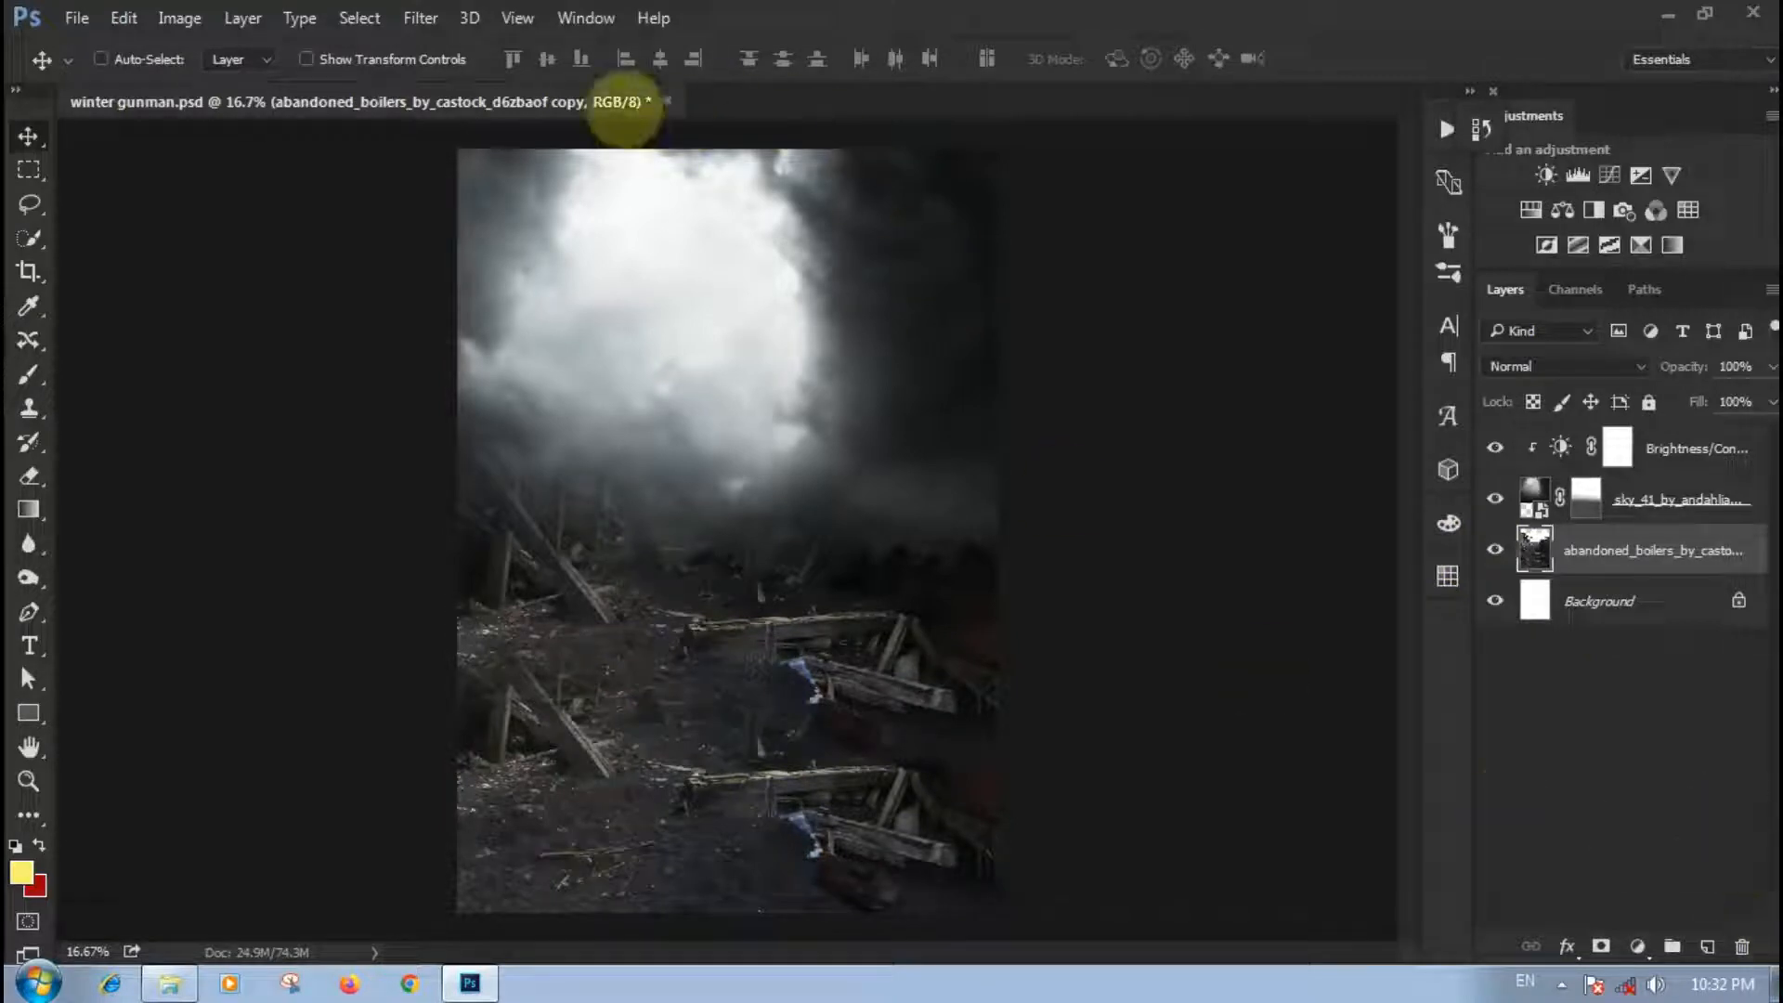
Step: Place the "shooter background remove" file as an embedded object, aligned with the left edge of the page
left_click(77, 17)
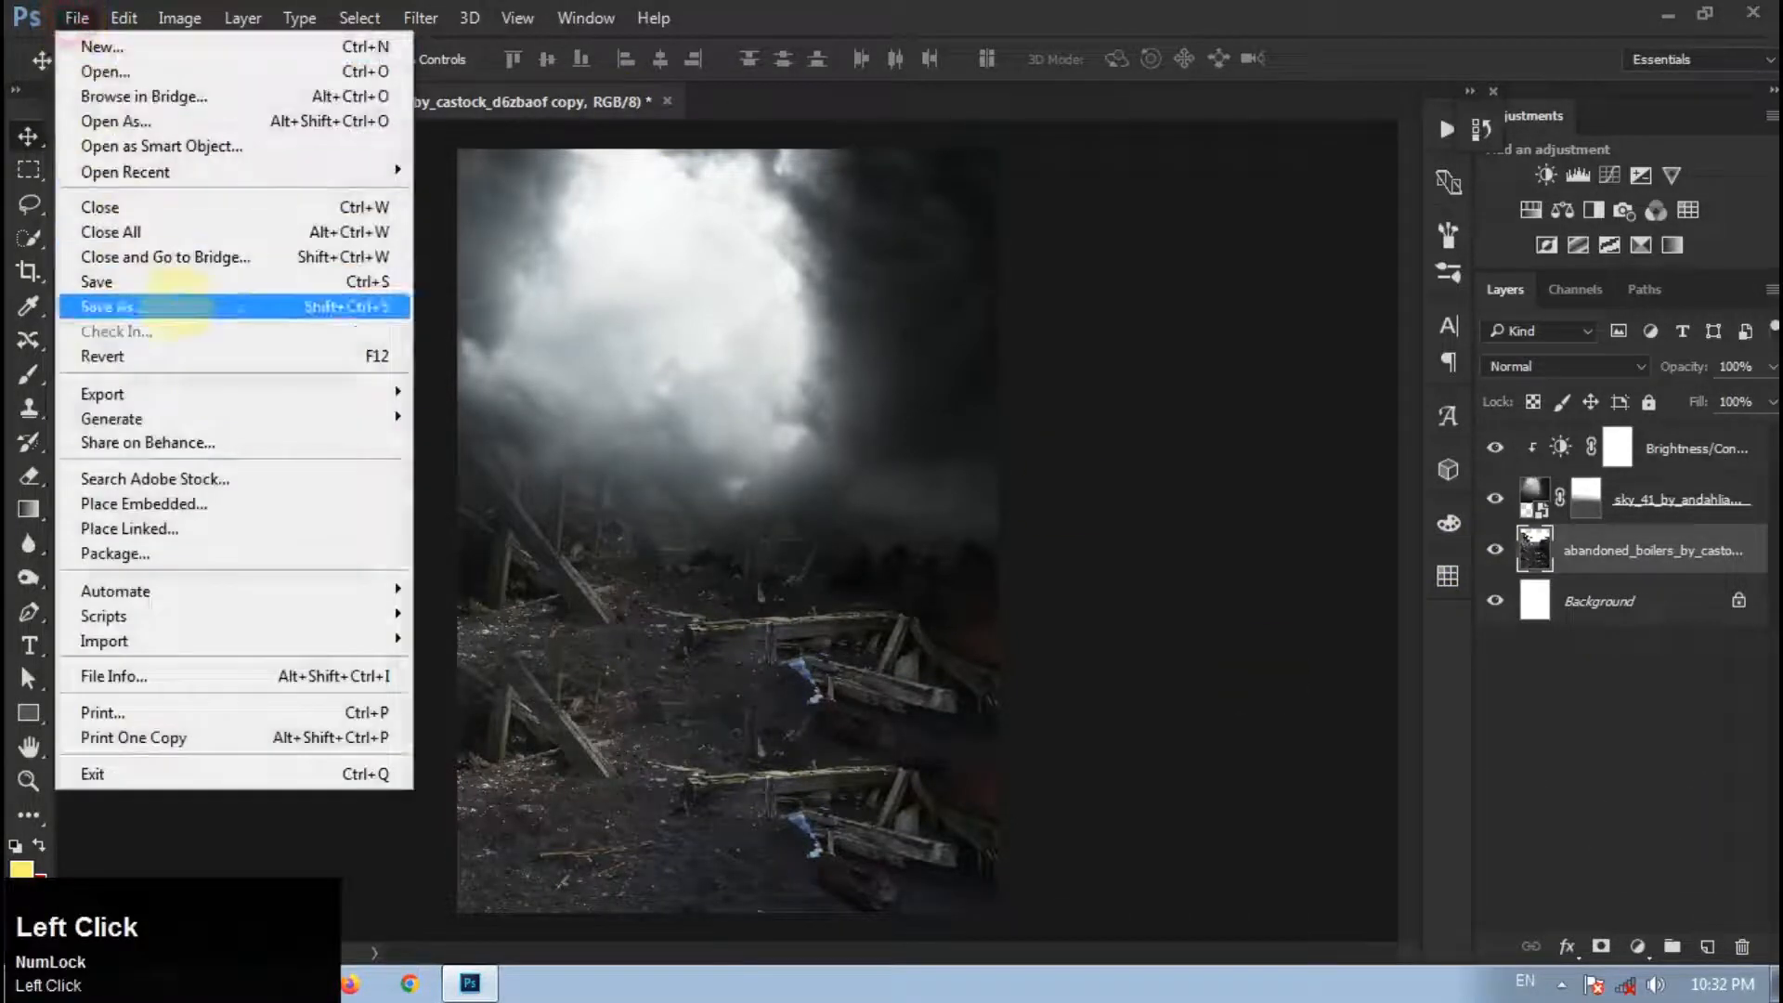
left_click(284, 500)
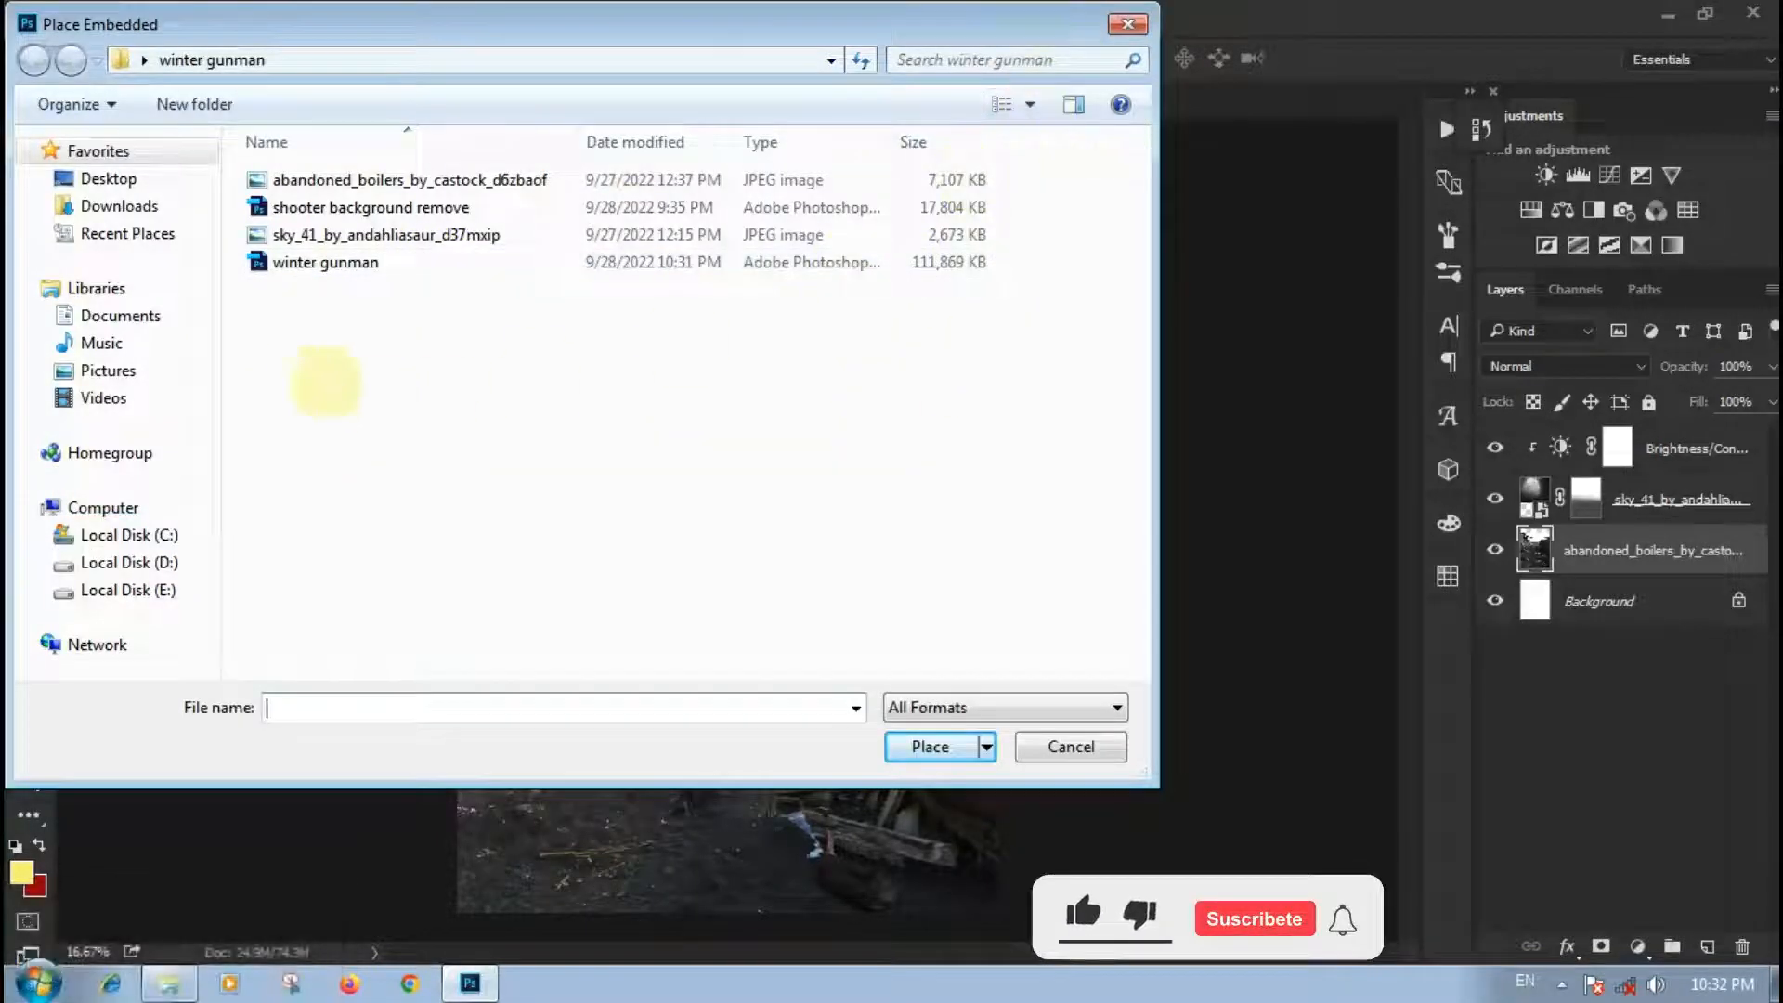
left_click(322, 209)
left_click(930, 747)
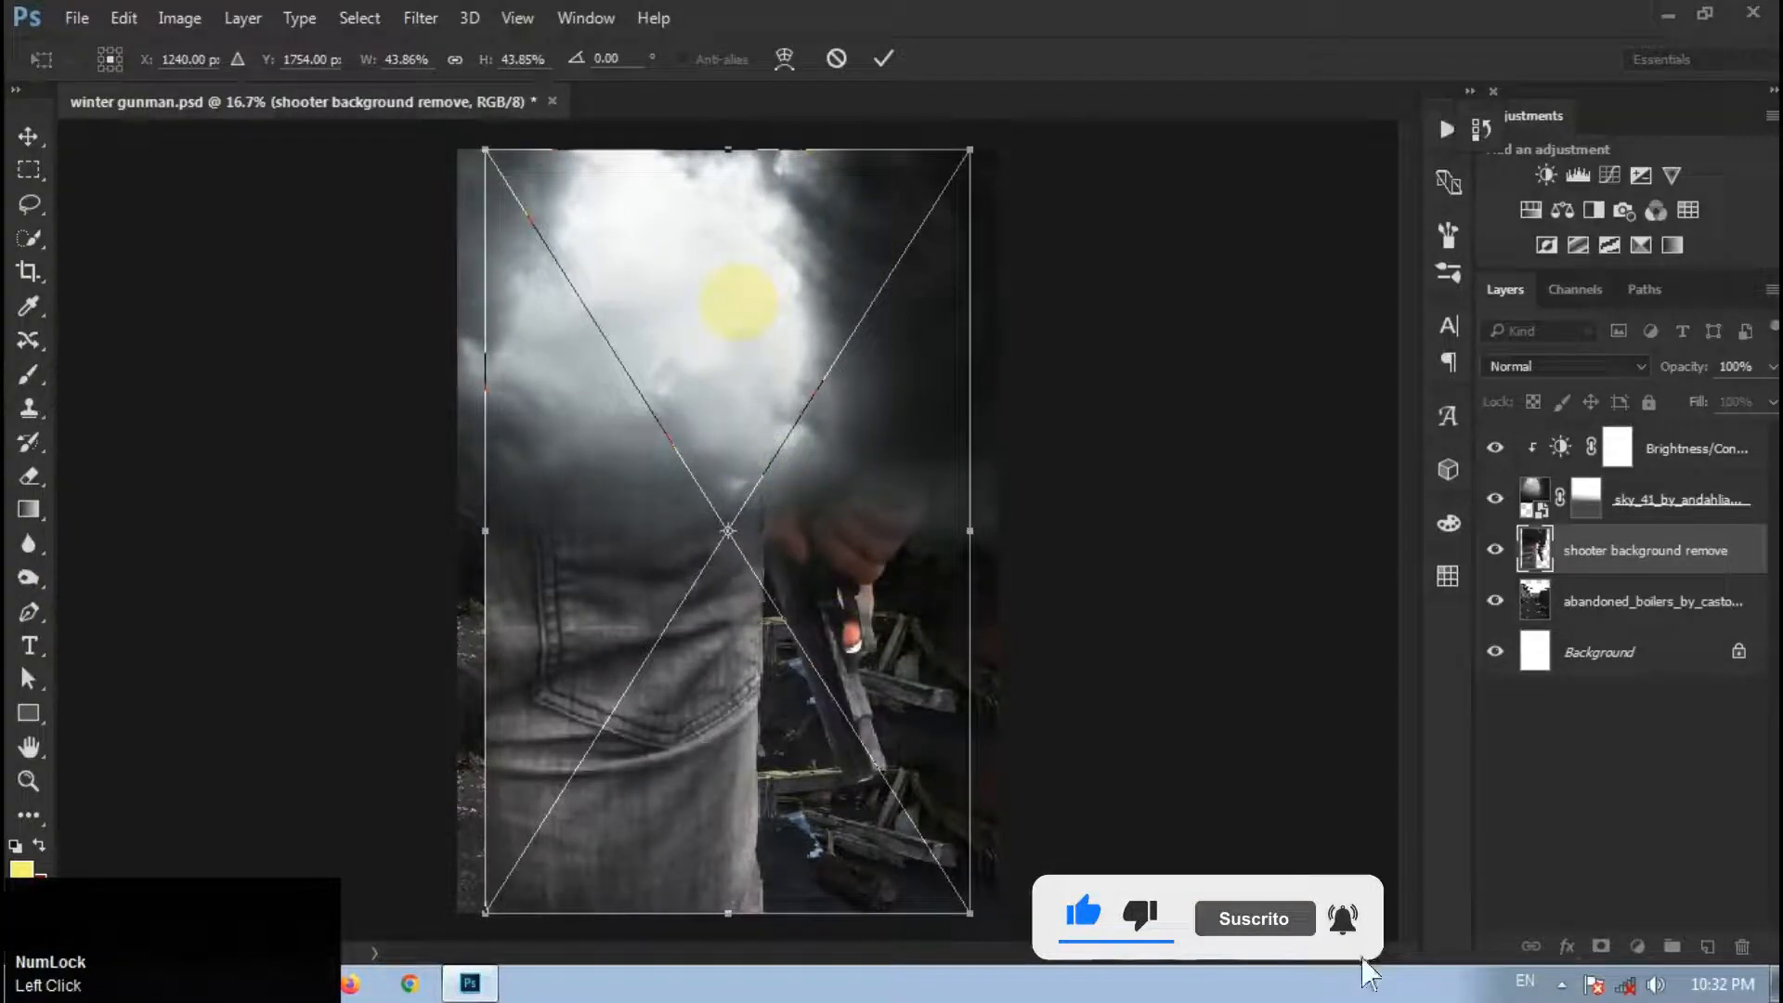
left_click_drag(716, 342, 691, 348)
left_click(883, 58)
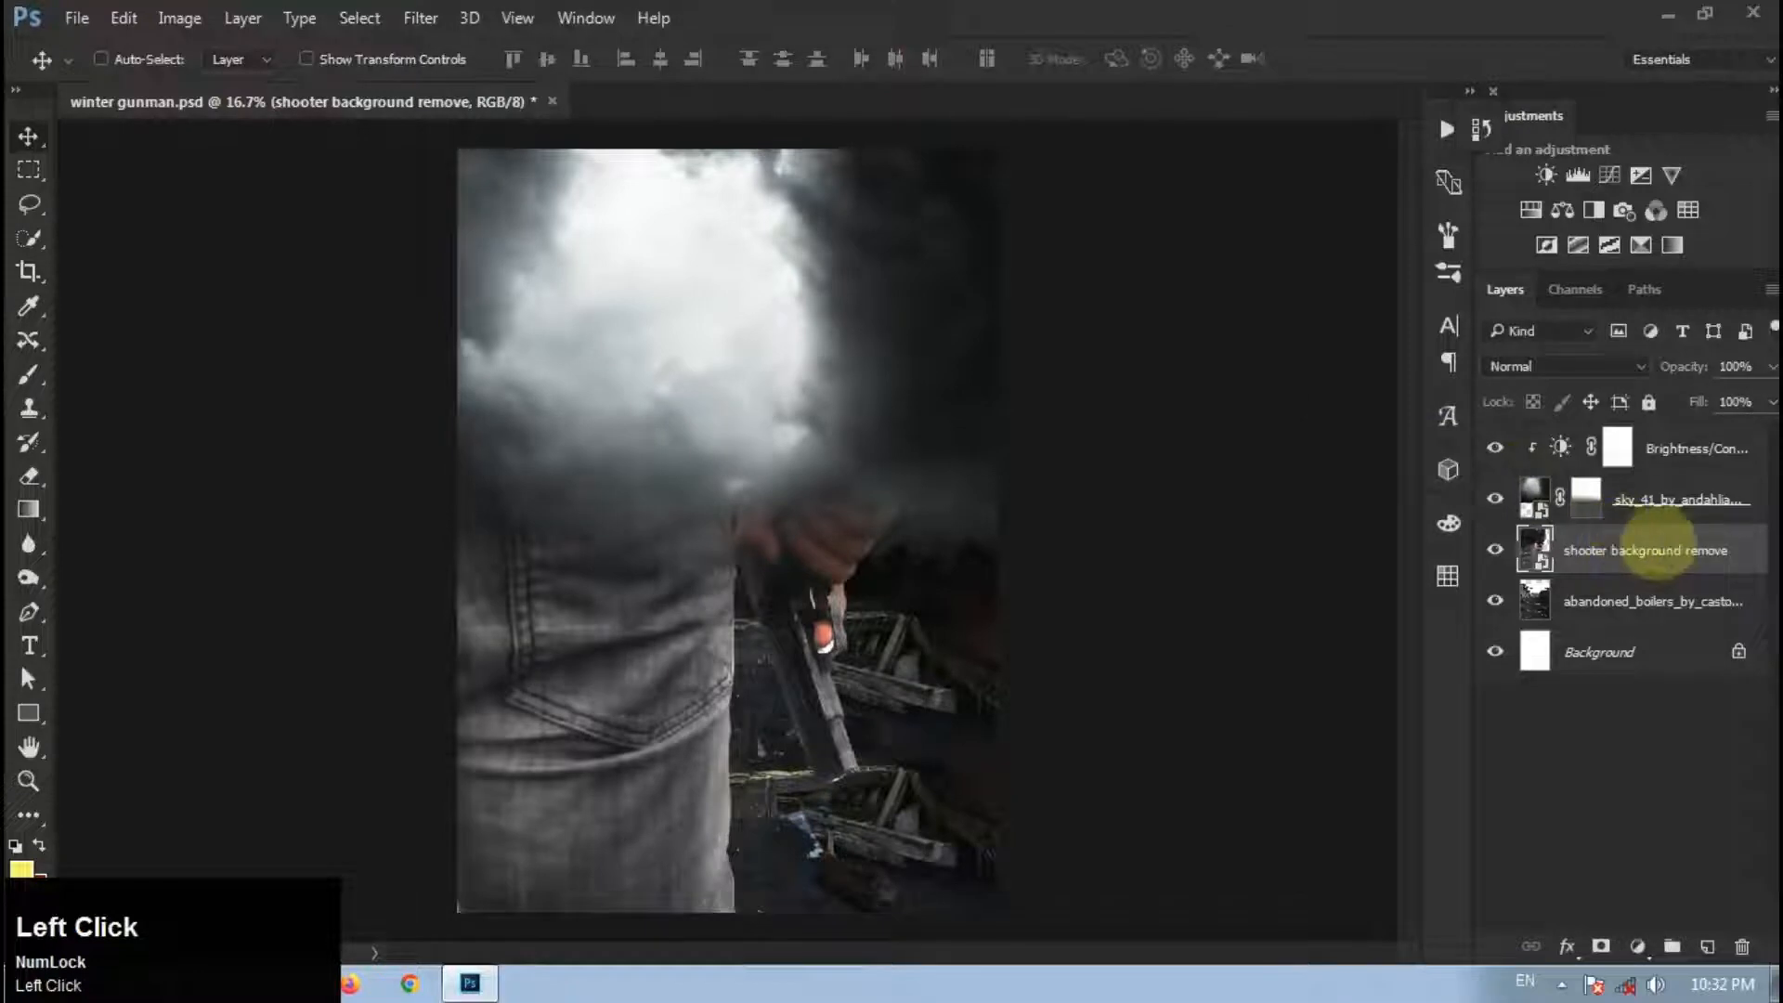
Step: Bring the shooter layer to the top of the layer stack and release it from the clipping mask
left_click_drag(1658, 555, 1672, 459)
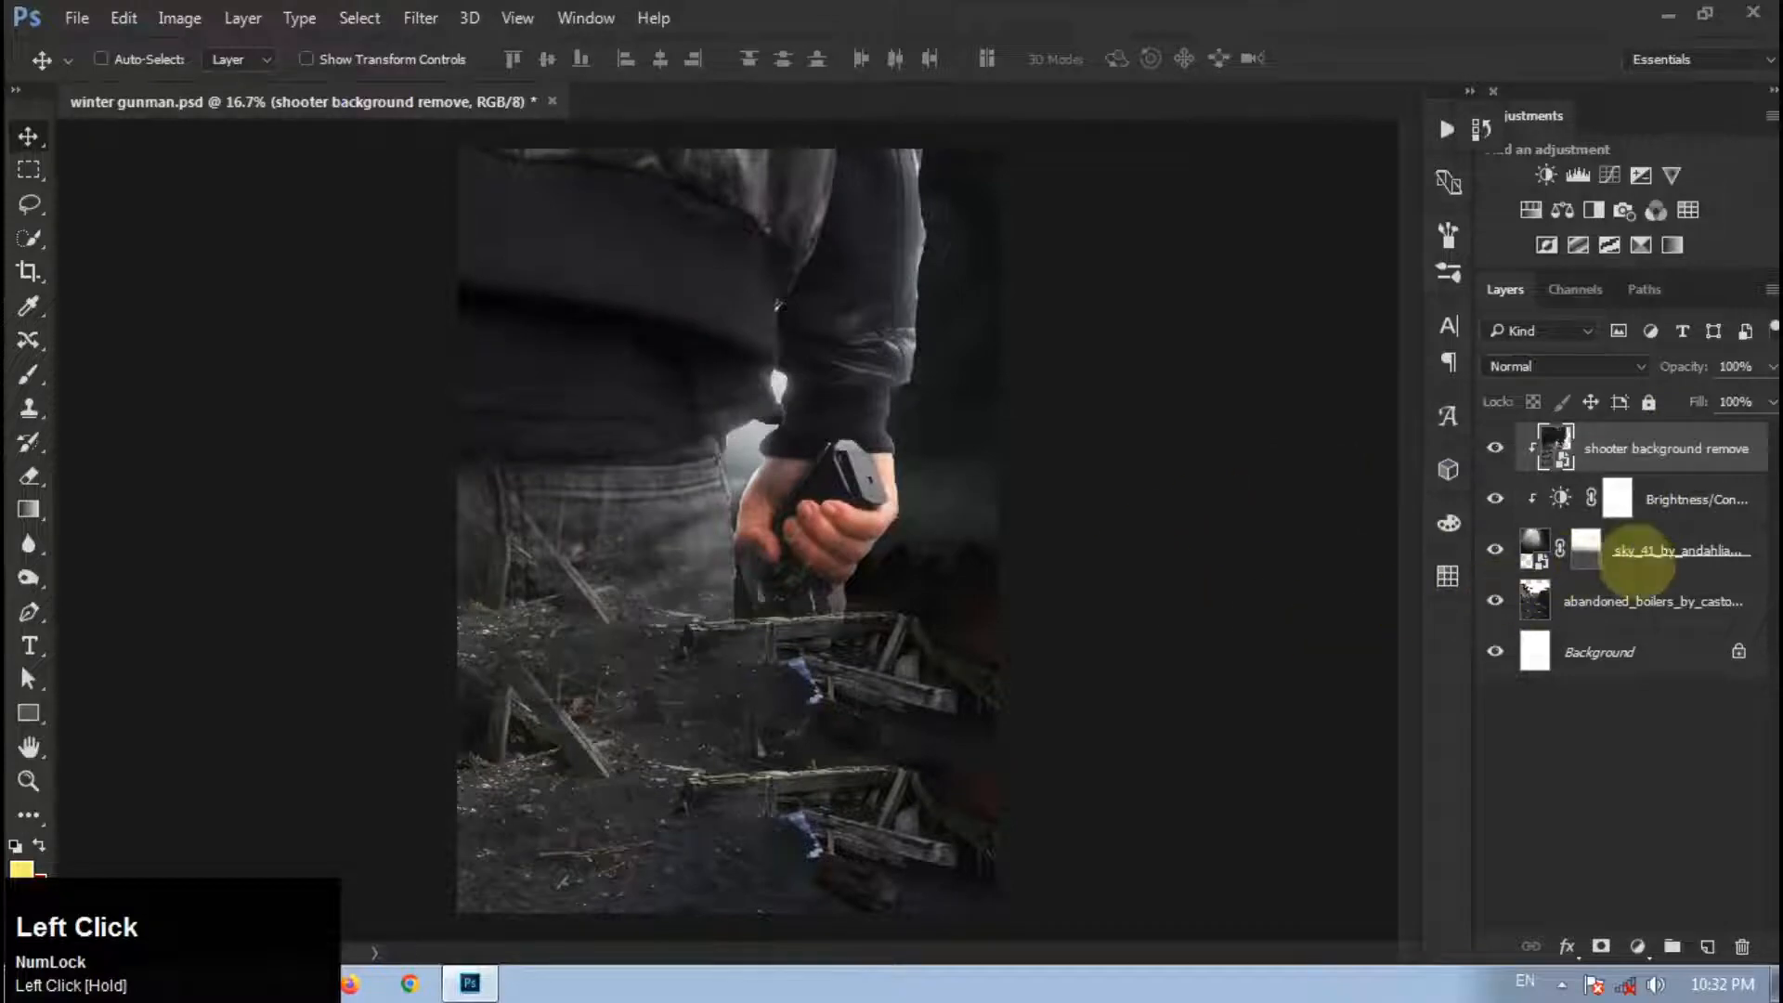
right_click(1686, 450)
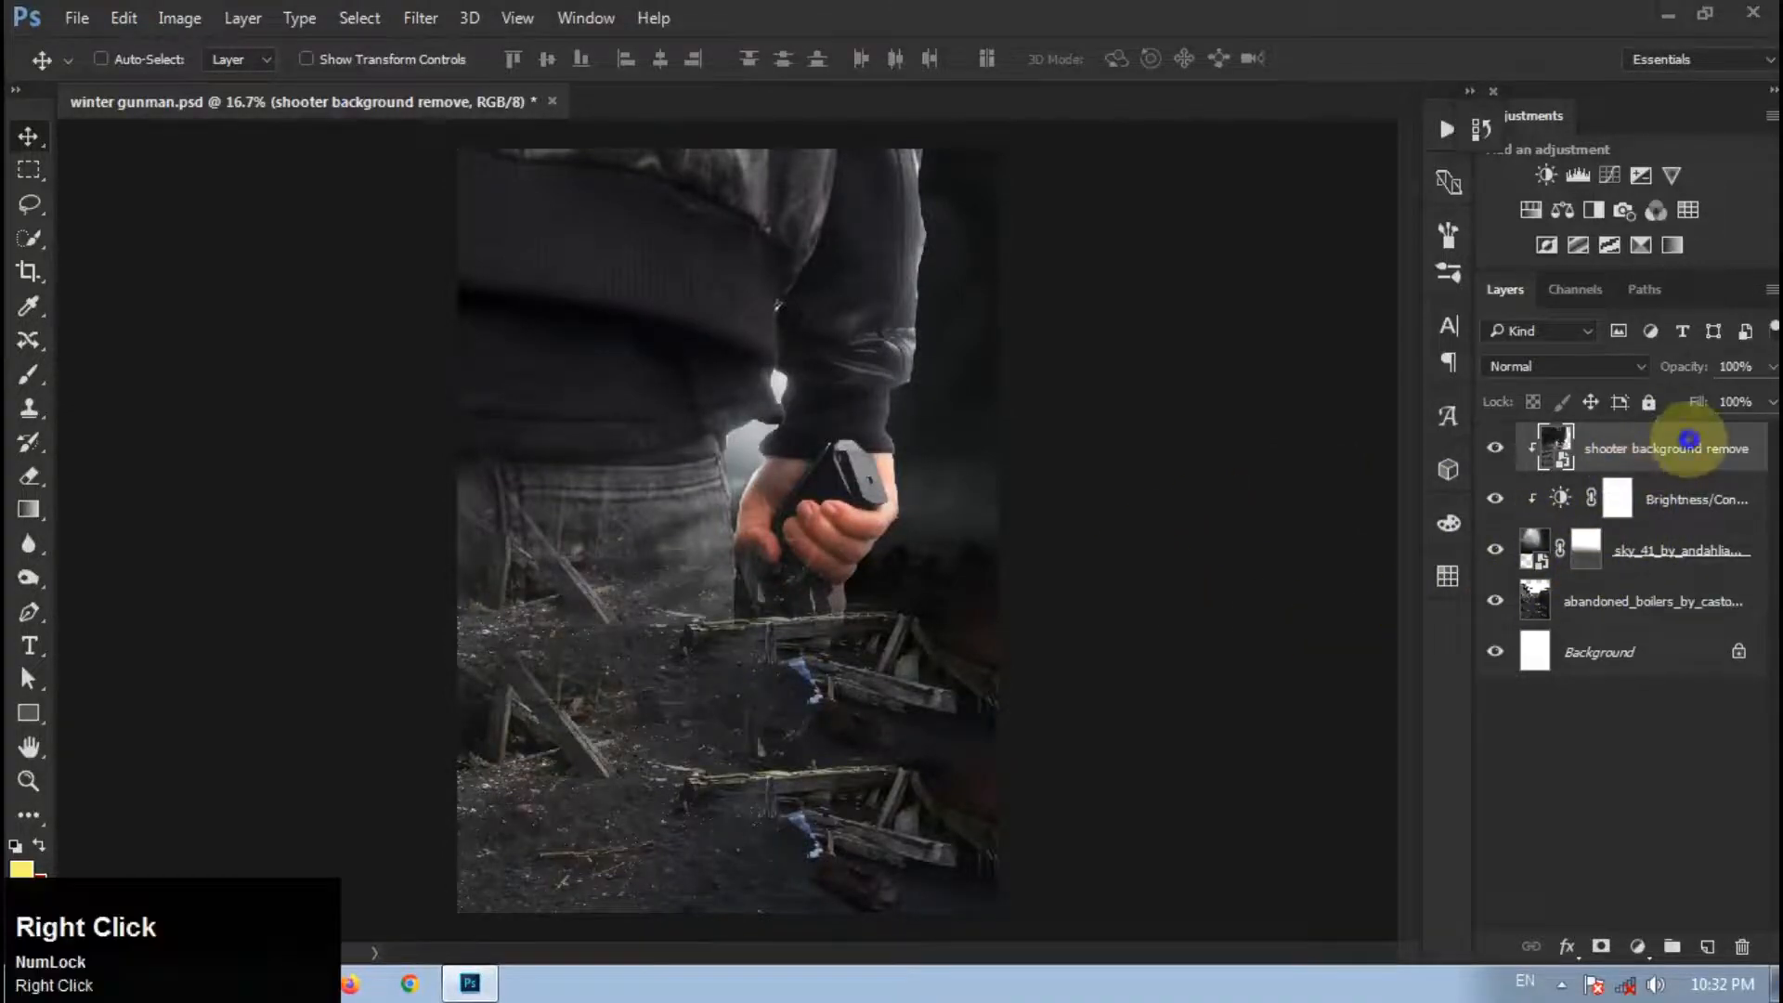
left_click(1208, 703)
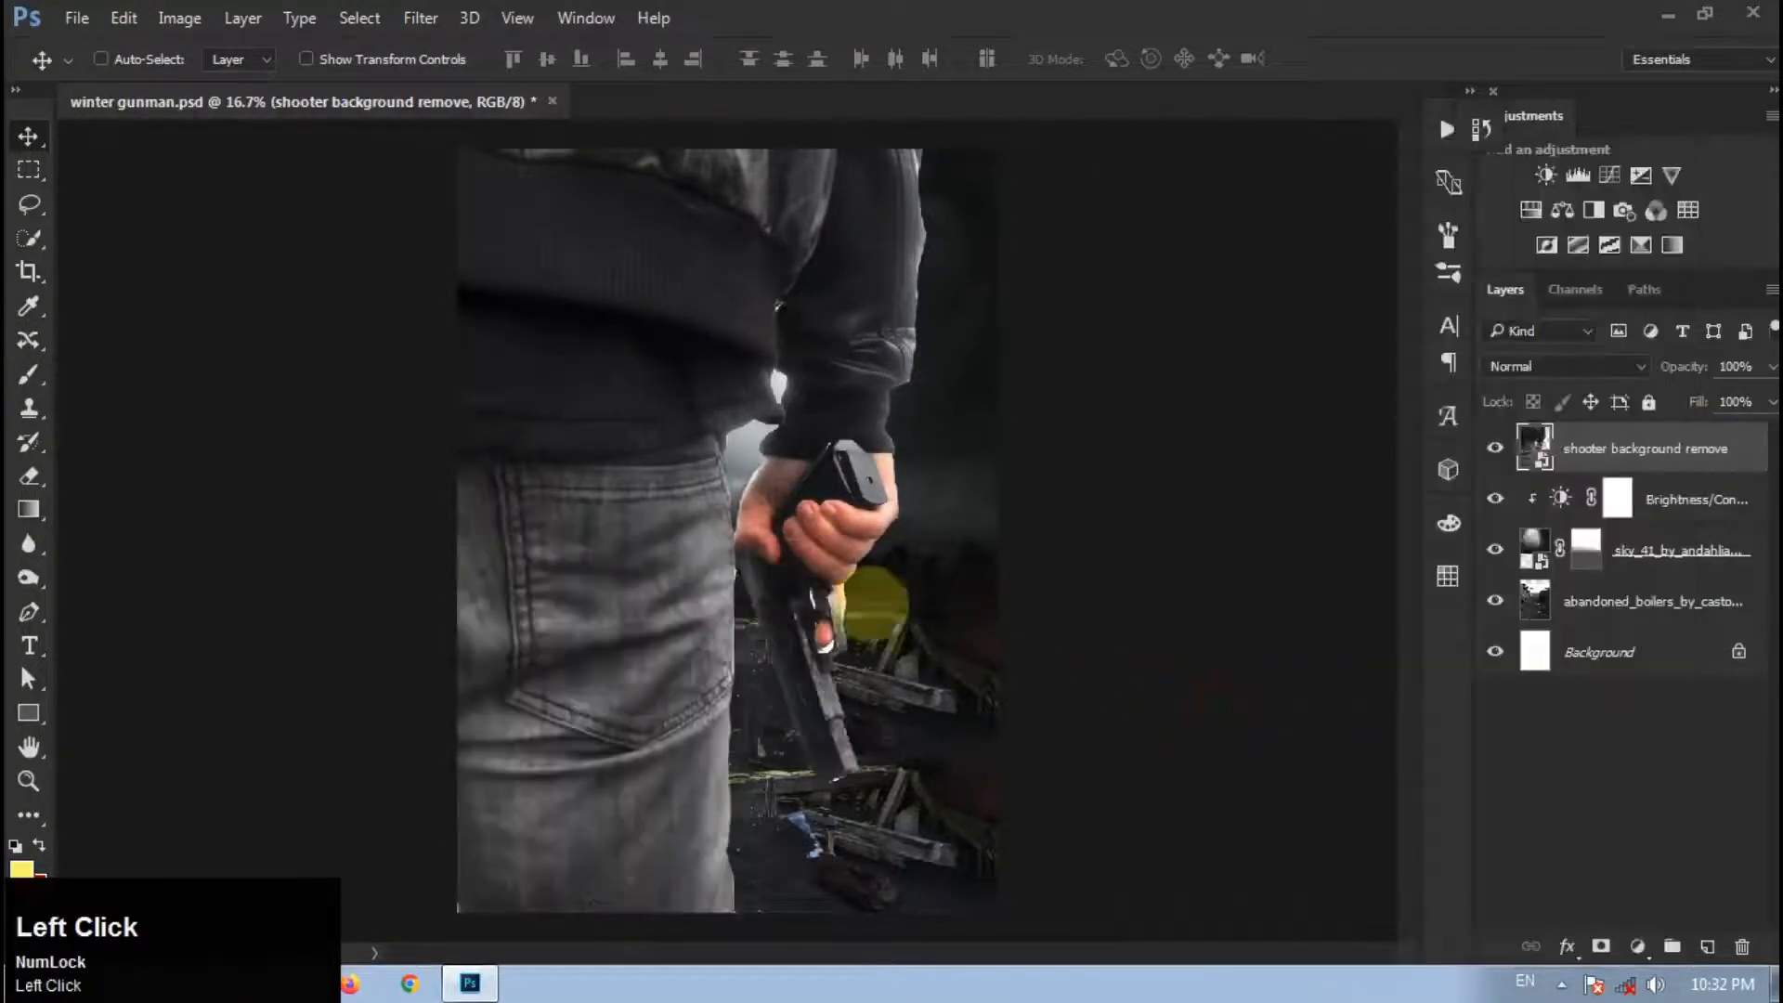
Step: Flip the shooter horizontally and move it toward the right side of the page, centred at about X 1669 px
key("ctrl+t")
right_click(631, 406)
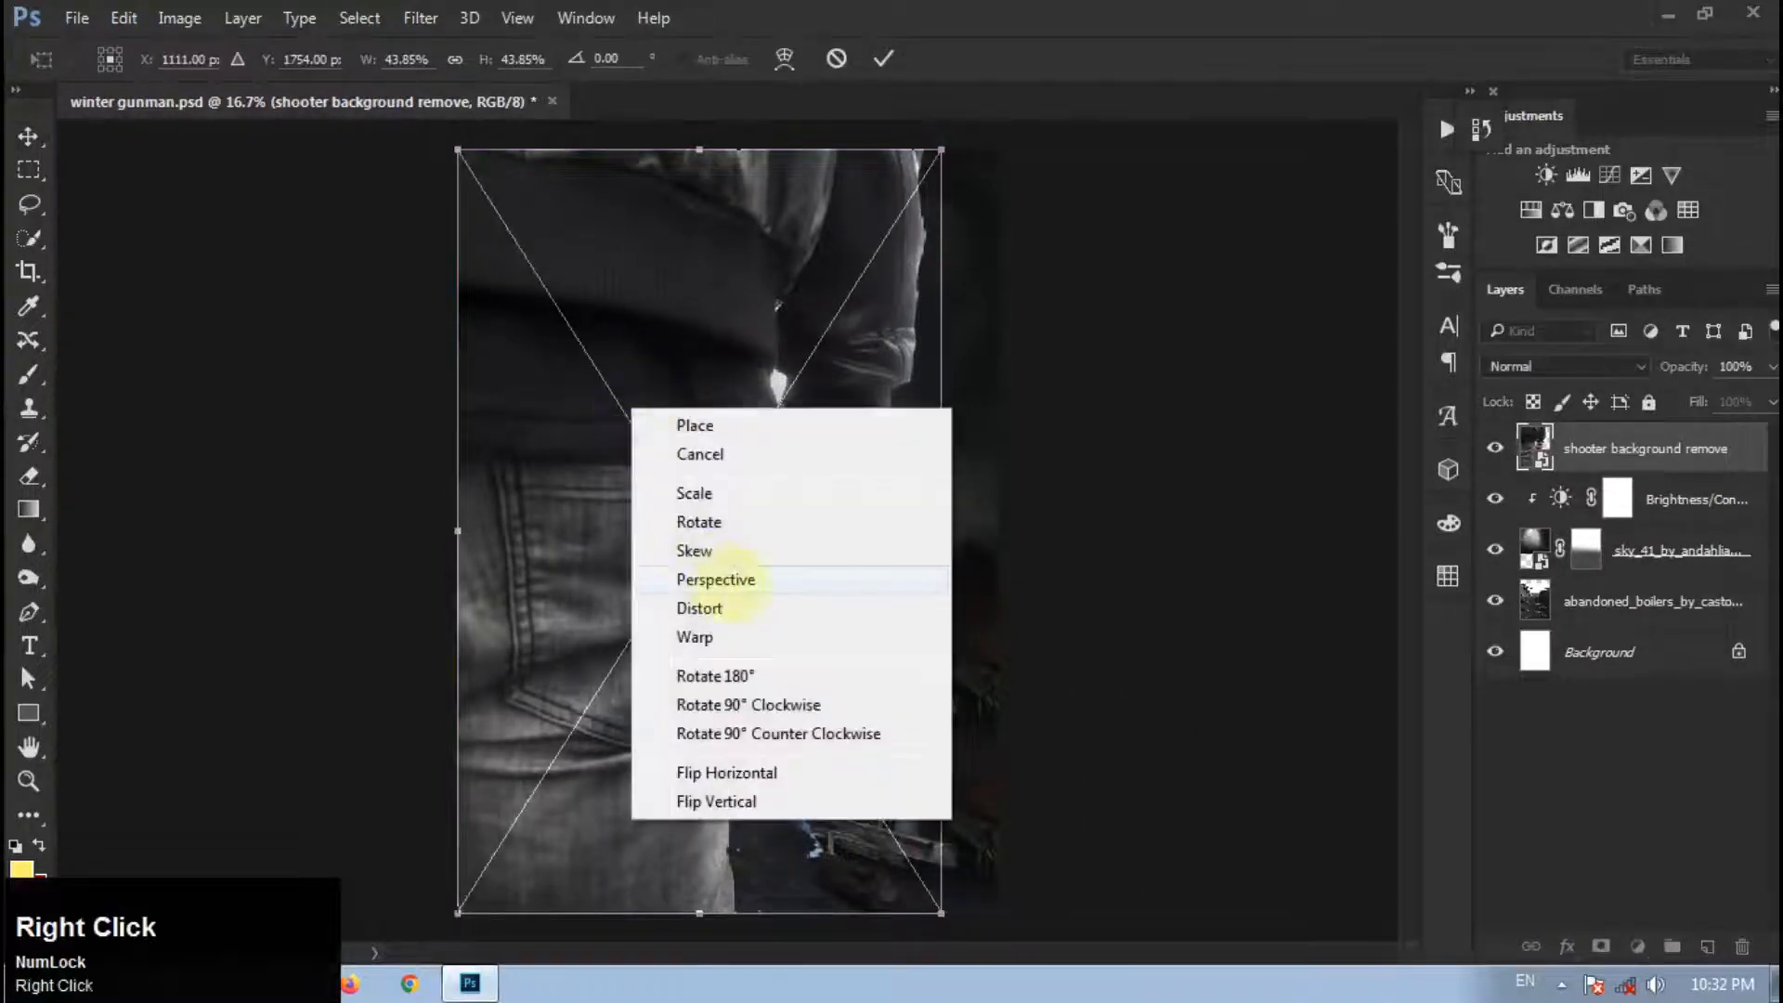
left_click(757, 780)
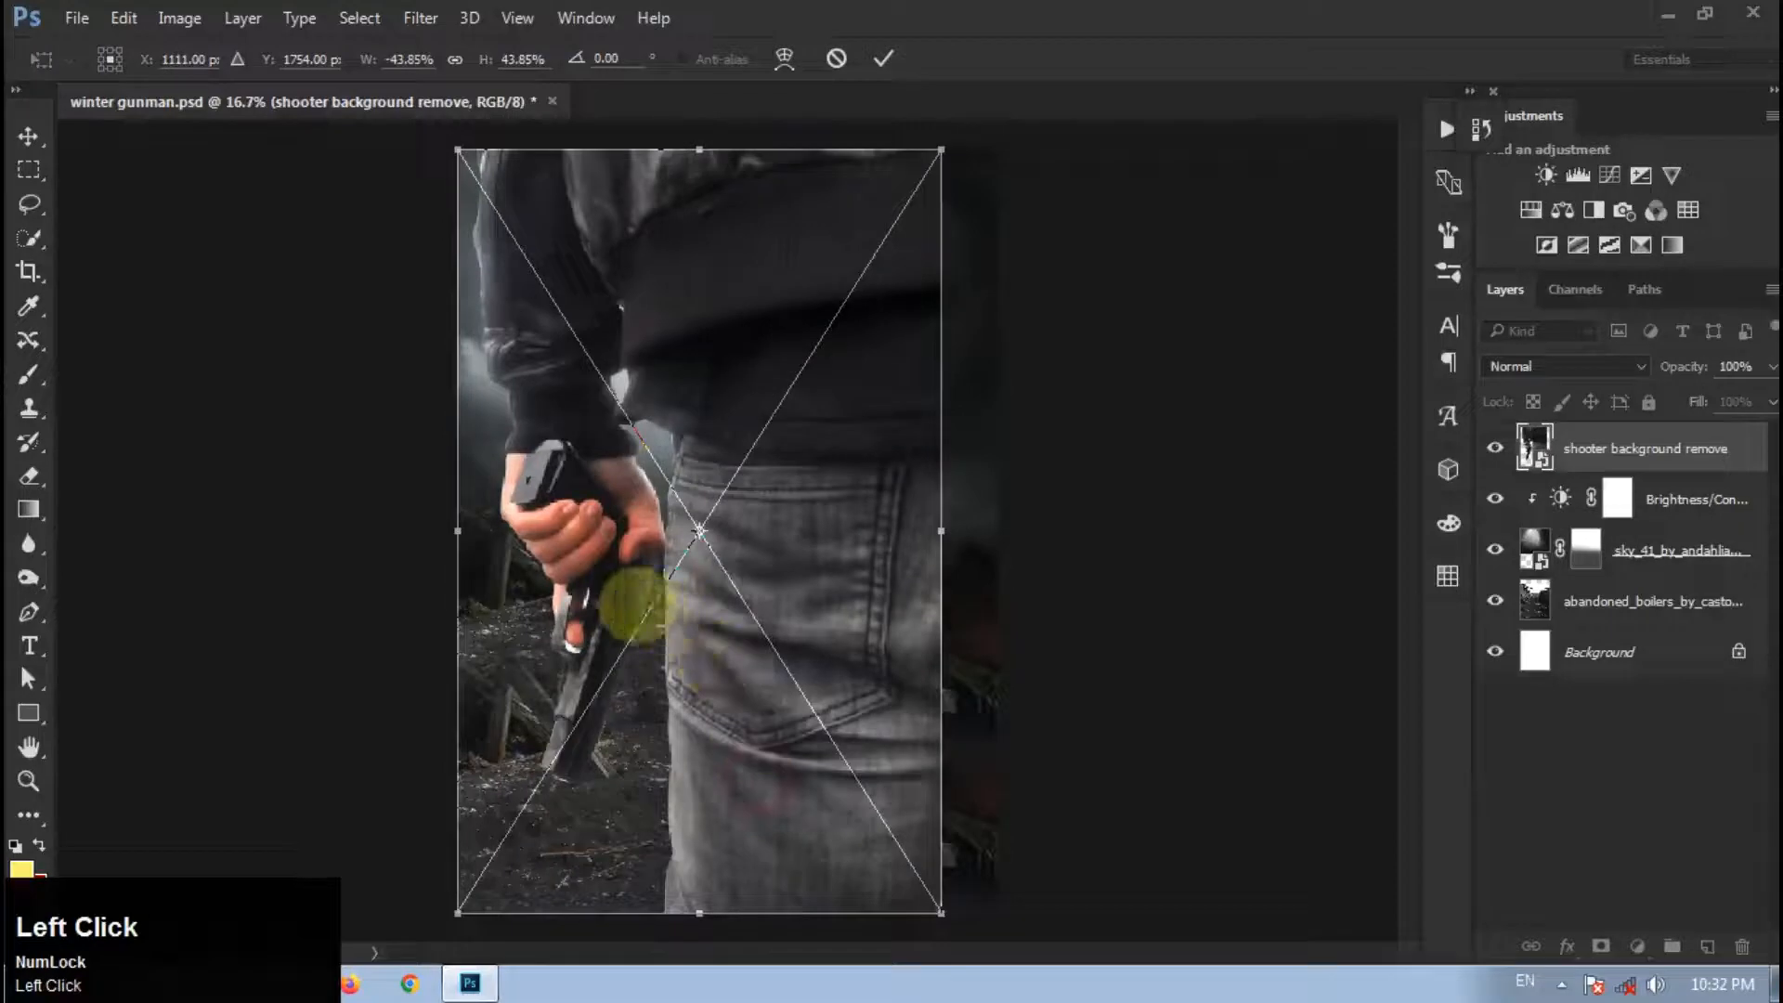
left_click_drag(783, 561, 917, 564)
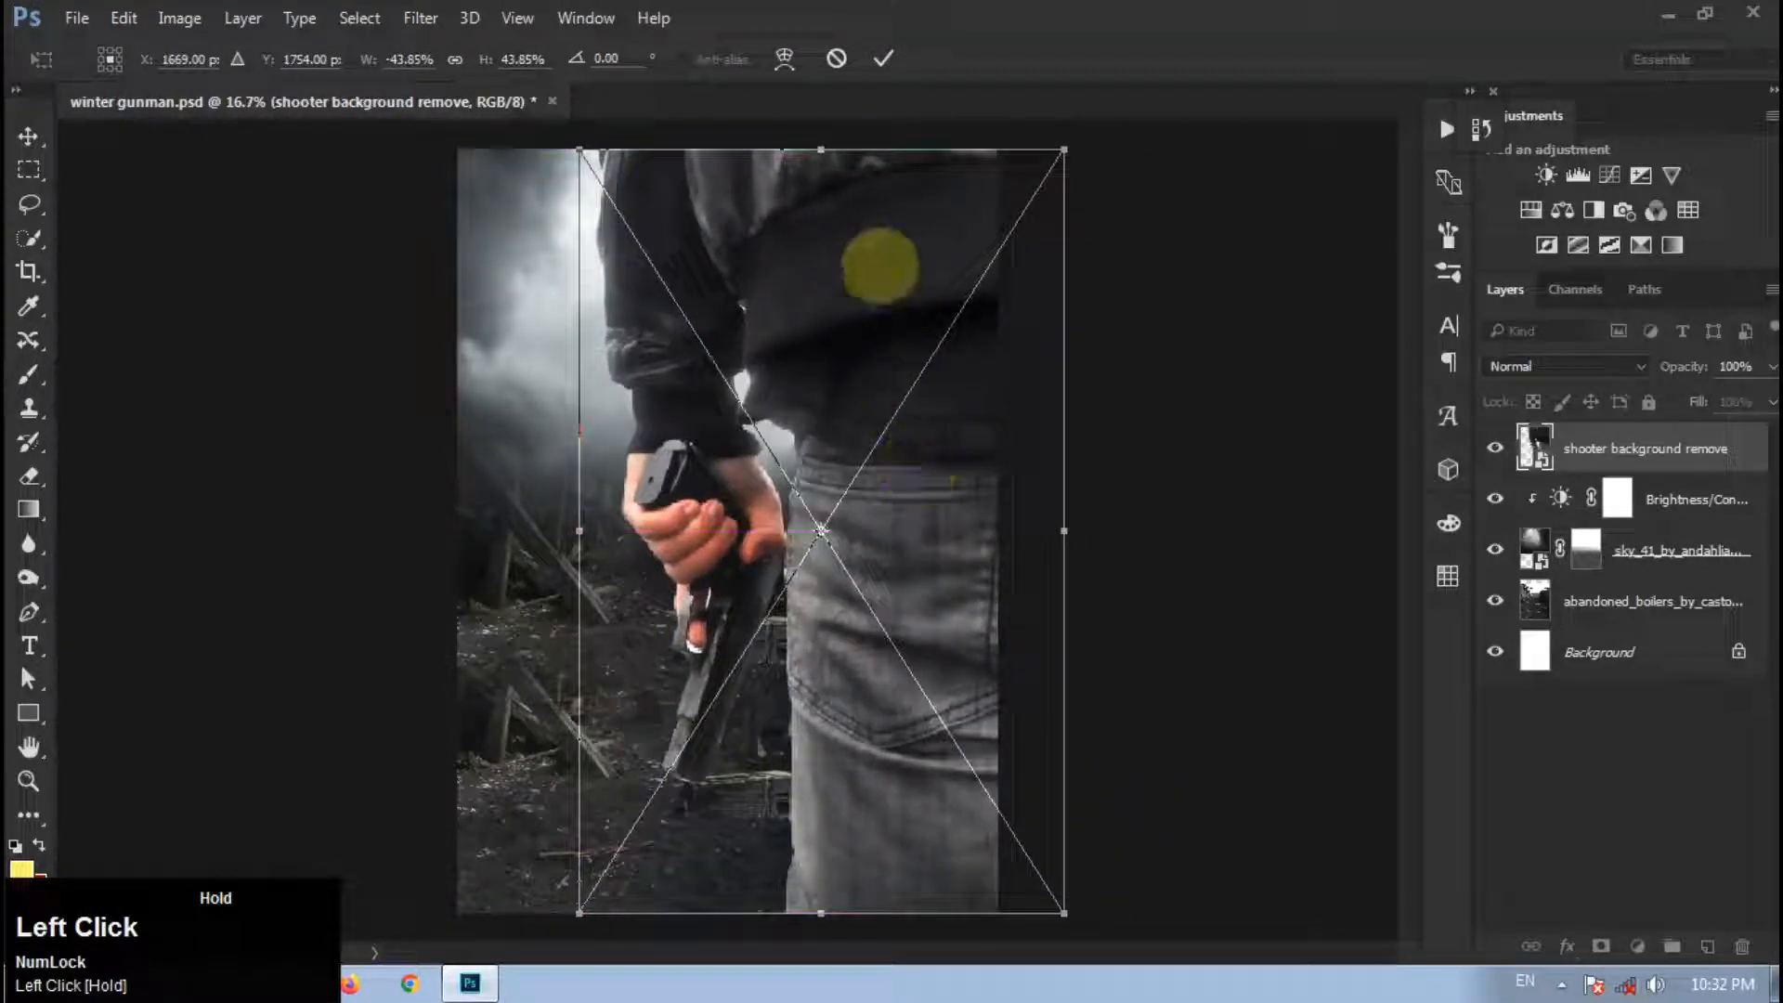
left_click(883, 57)
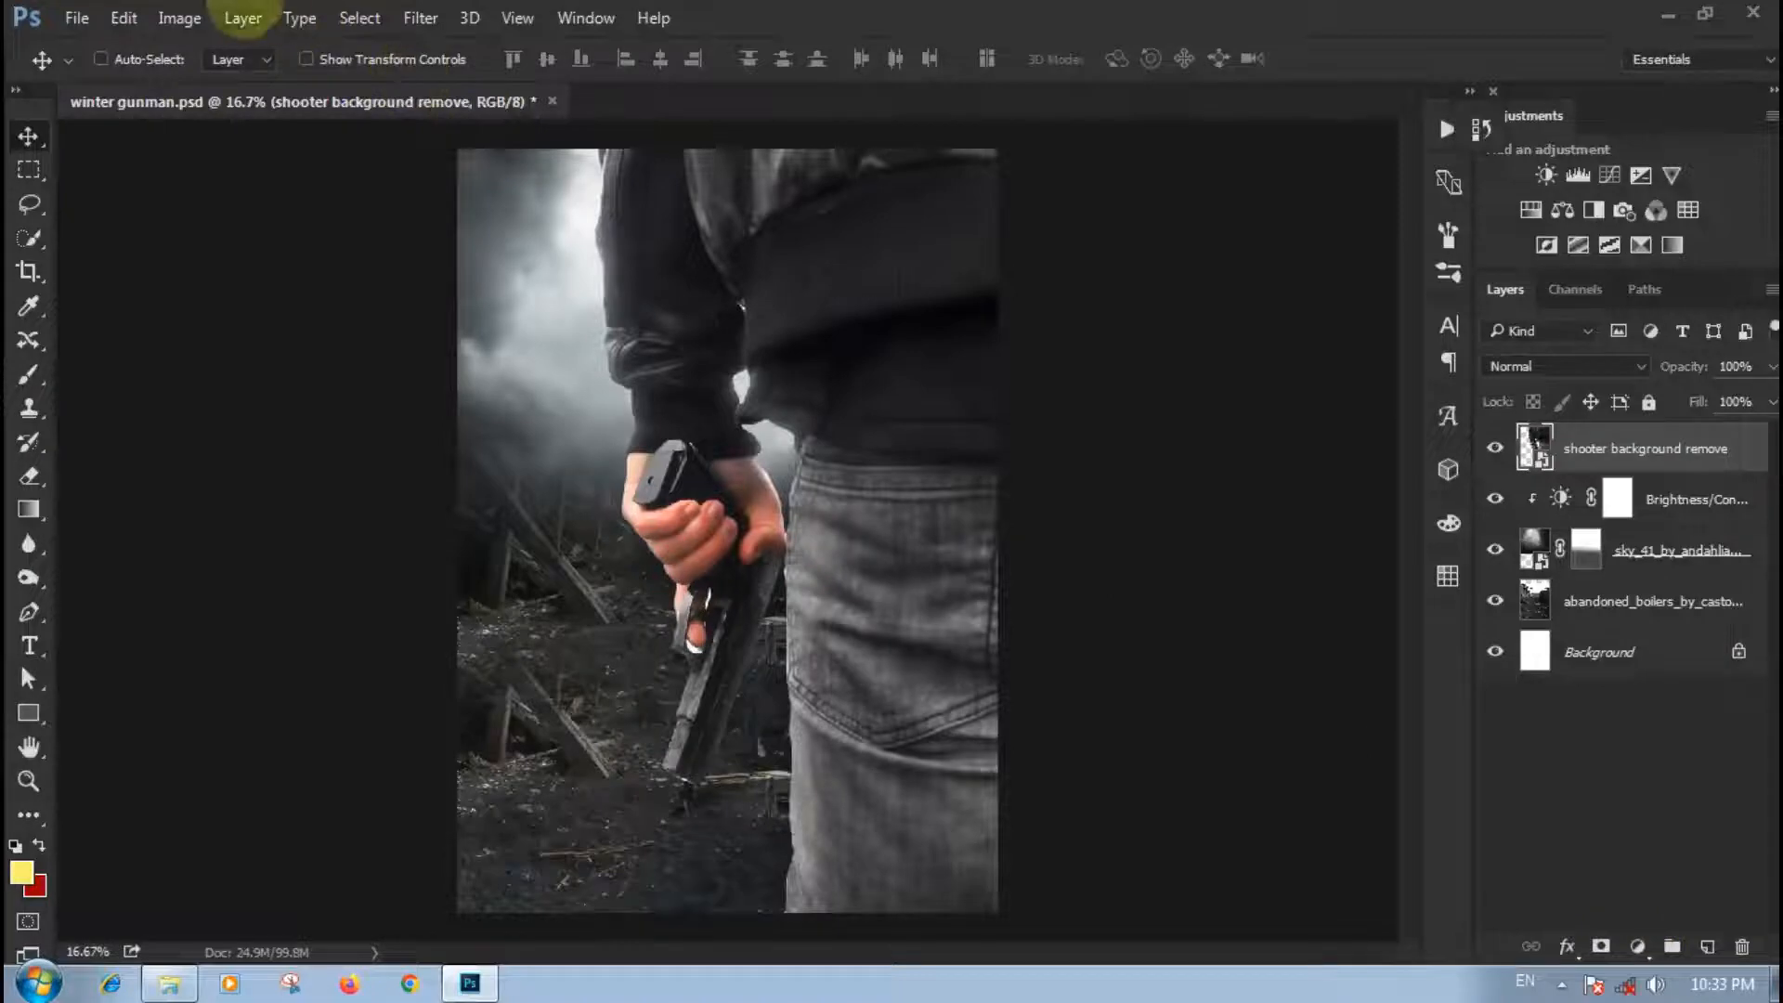
Step: Start a Shadows/Highlights adjustment on the shooter layer with shadows amount 0, tone 10 and radius 0
left_click(179, 17)
mouse_move(390, 83)
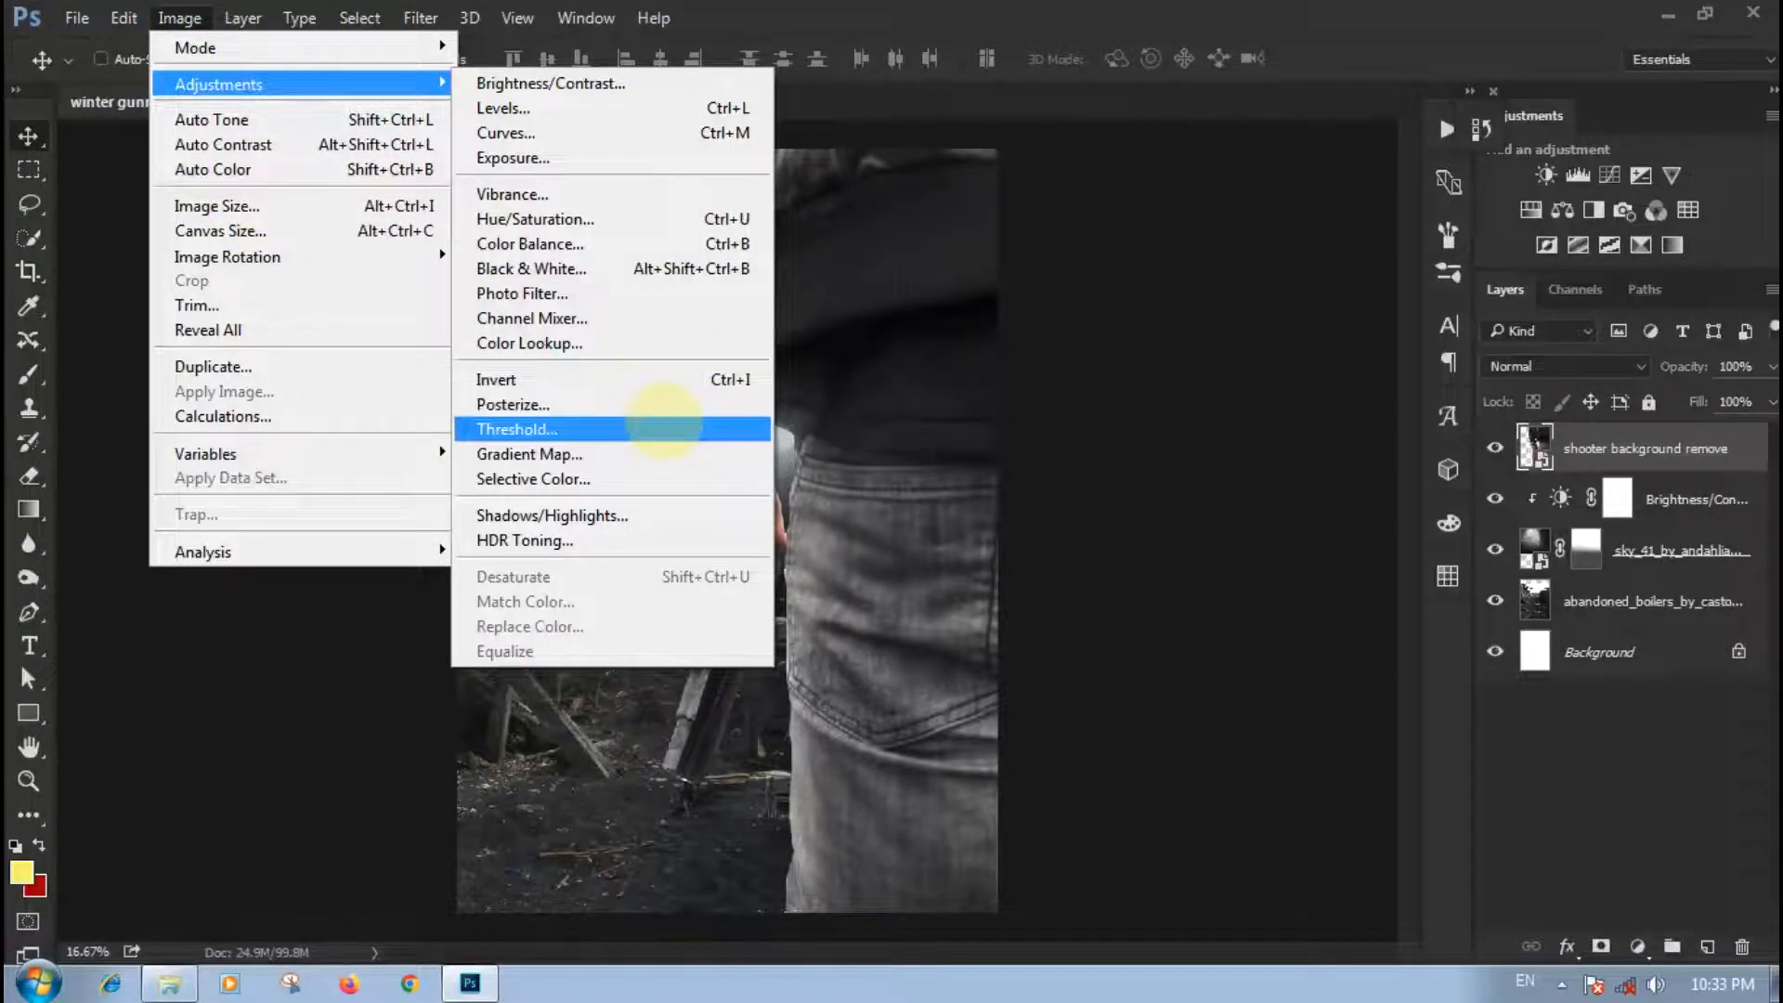
left_click(676, 516)
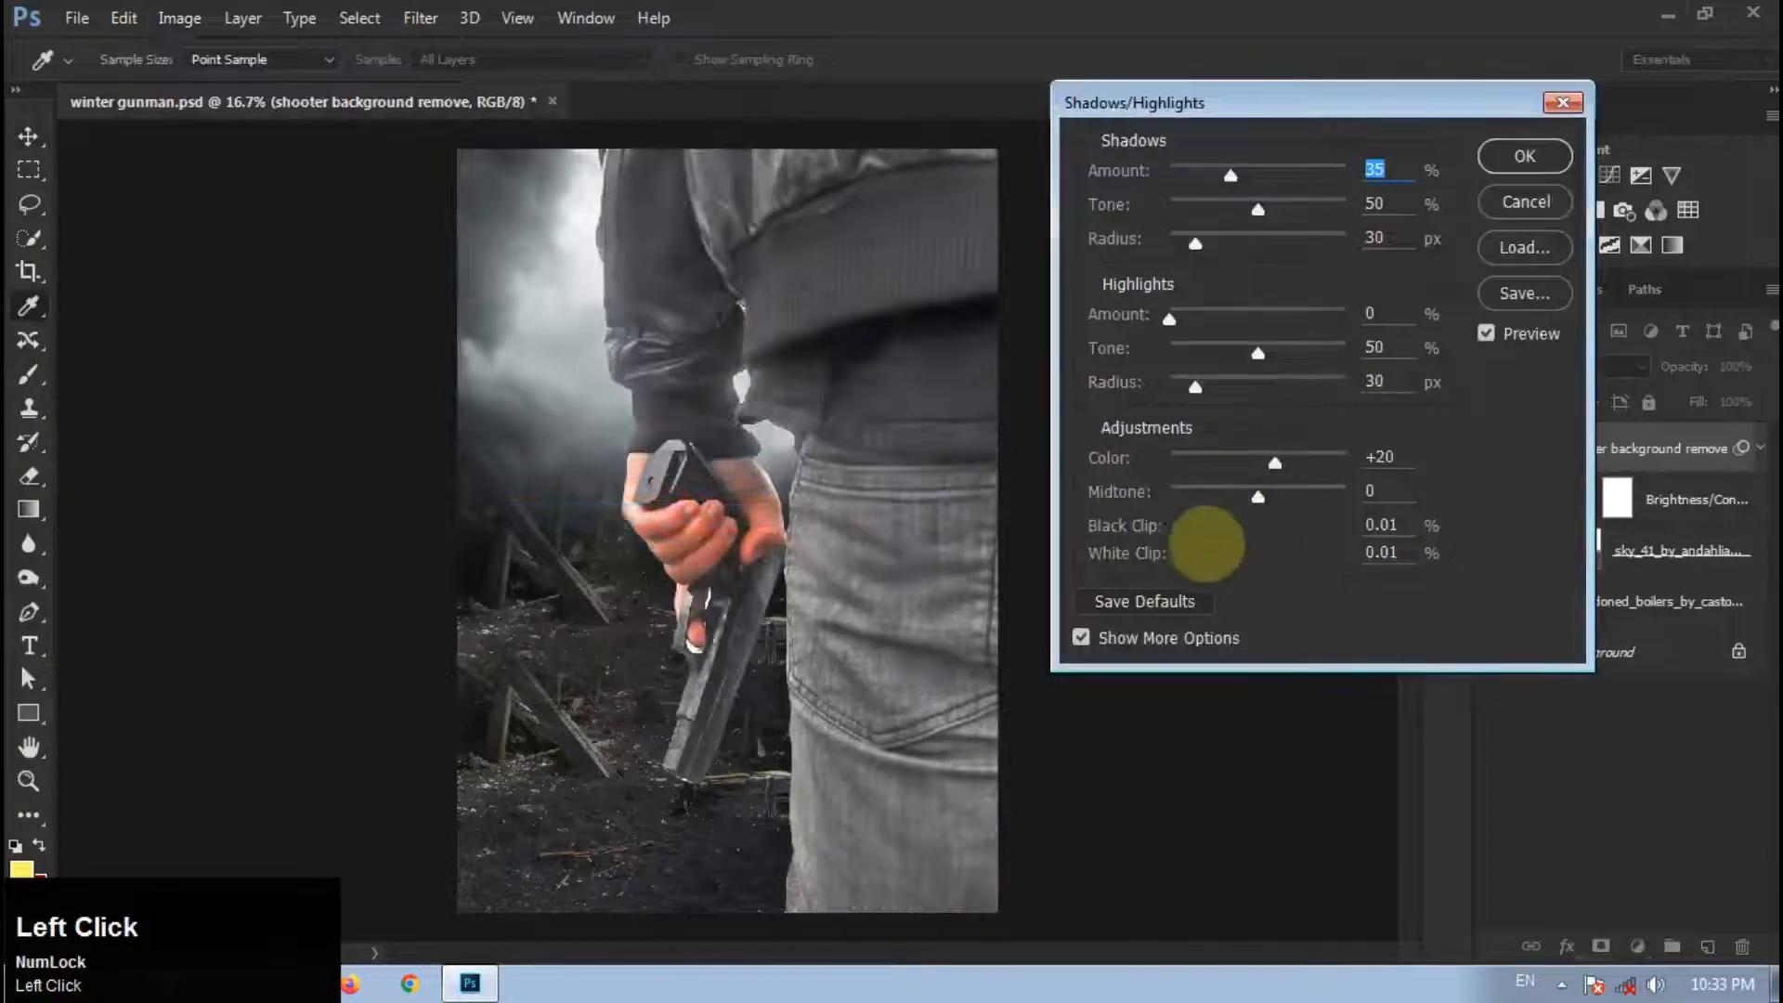
left_click_drag(1230, 175, 1169, 174)
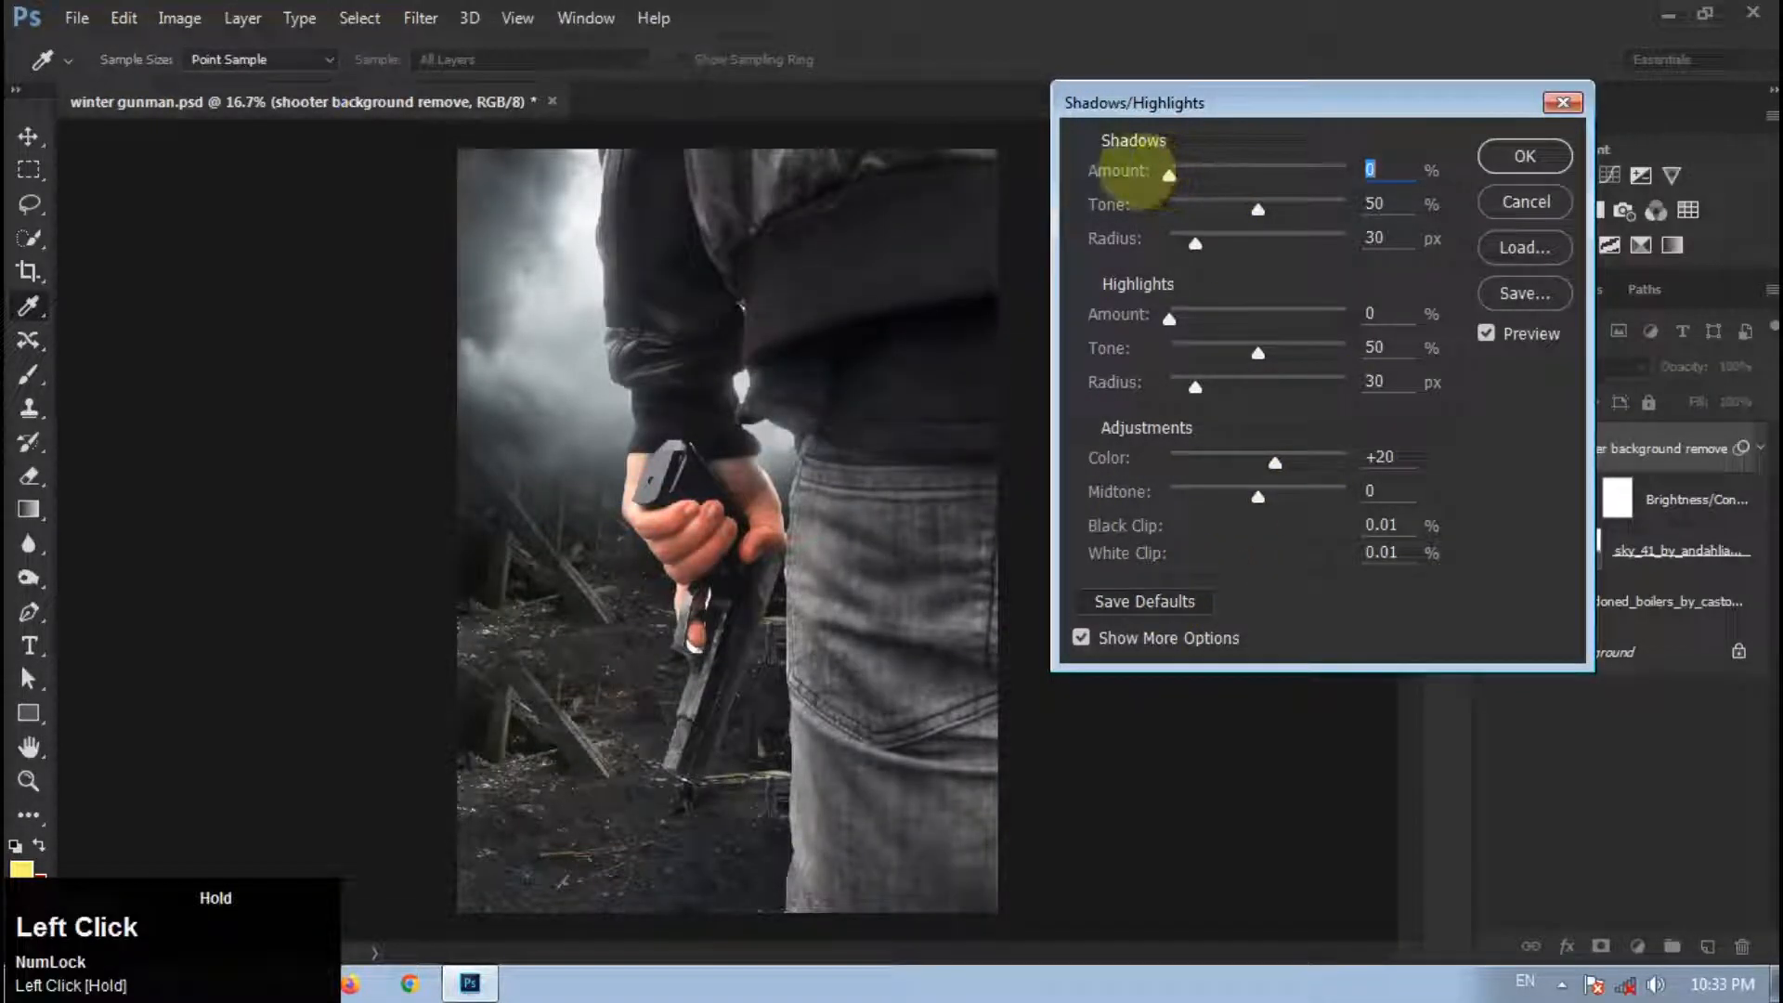
left_click_drag(1258, 209, 1170, 245)
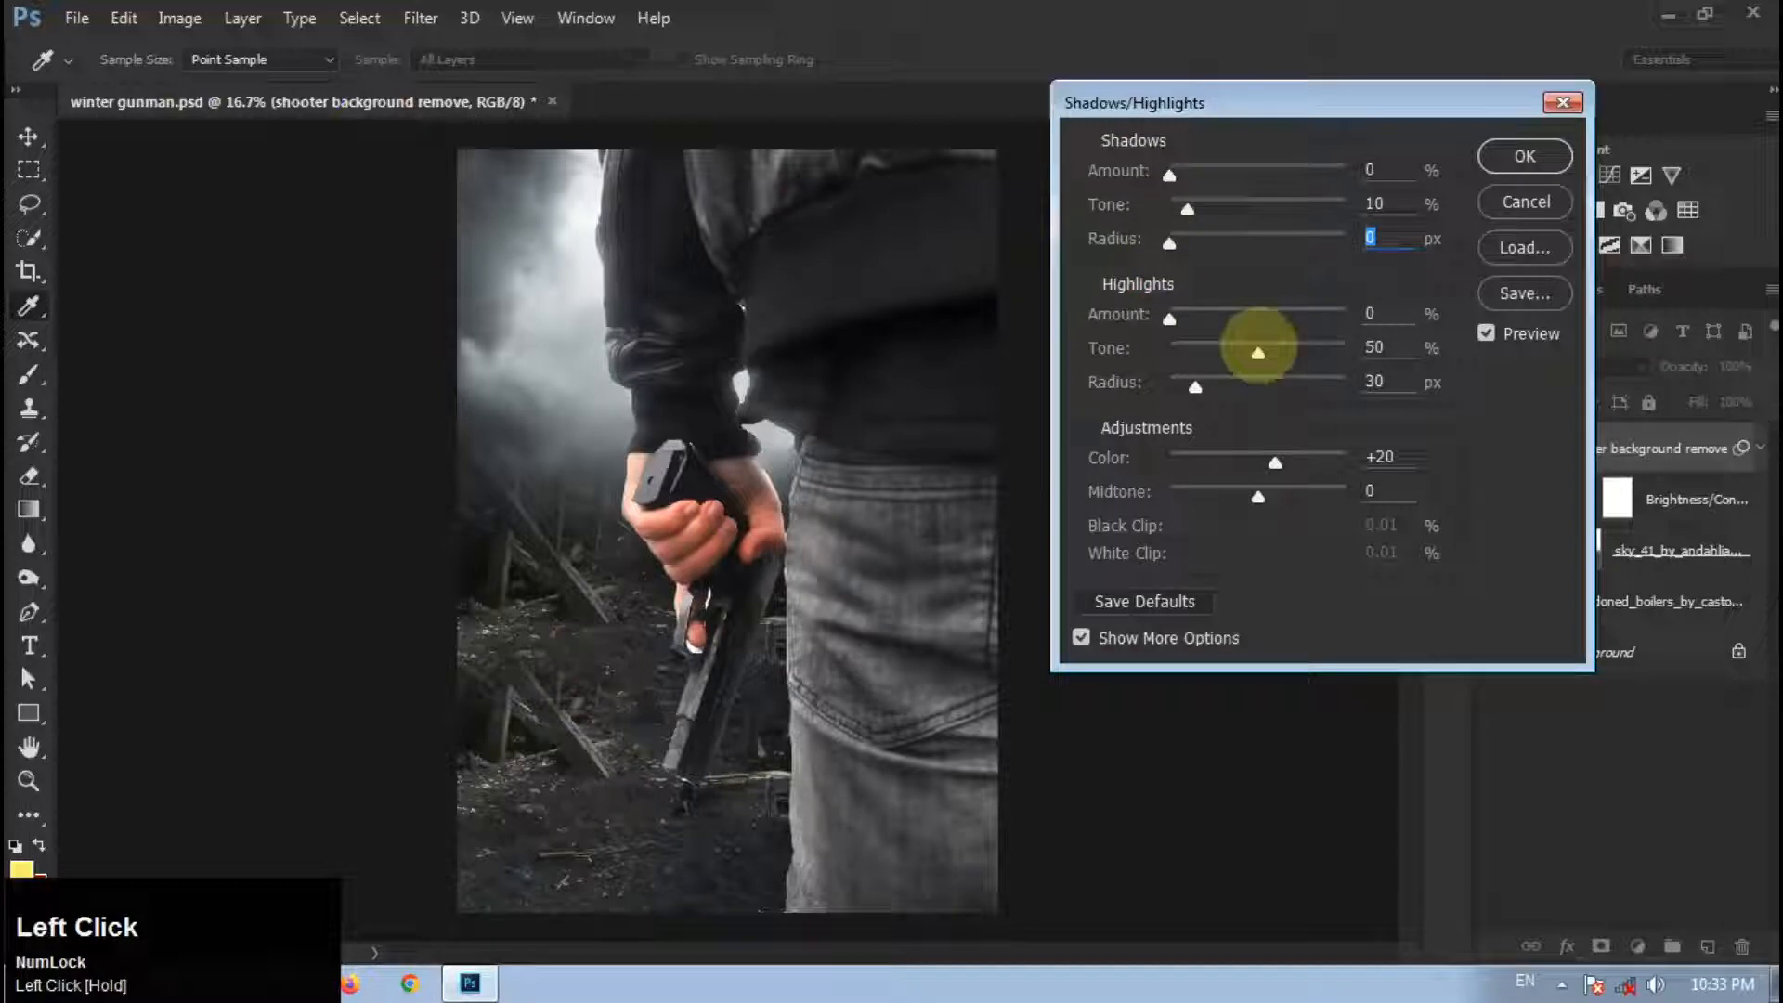
Step: Set the highlights tone to 0, radius to 10, color to -100 and midtone to +64, and apply the adjustment to the shooter
left_click_drag(1258, 351, 1178, 386)
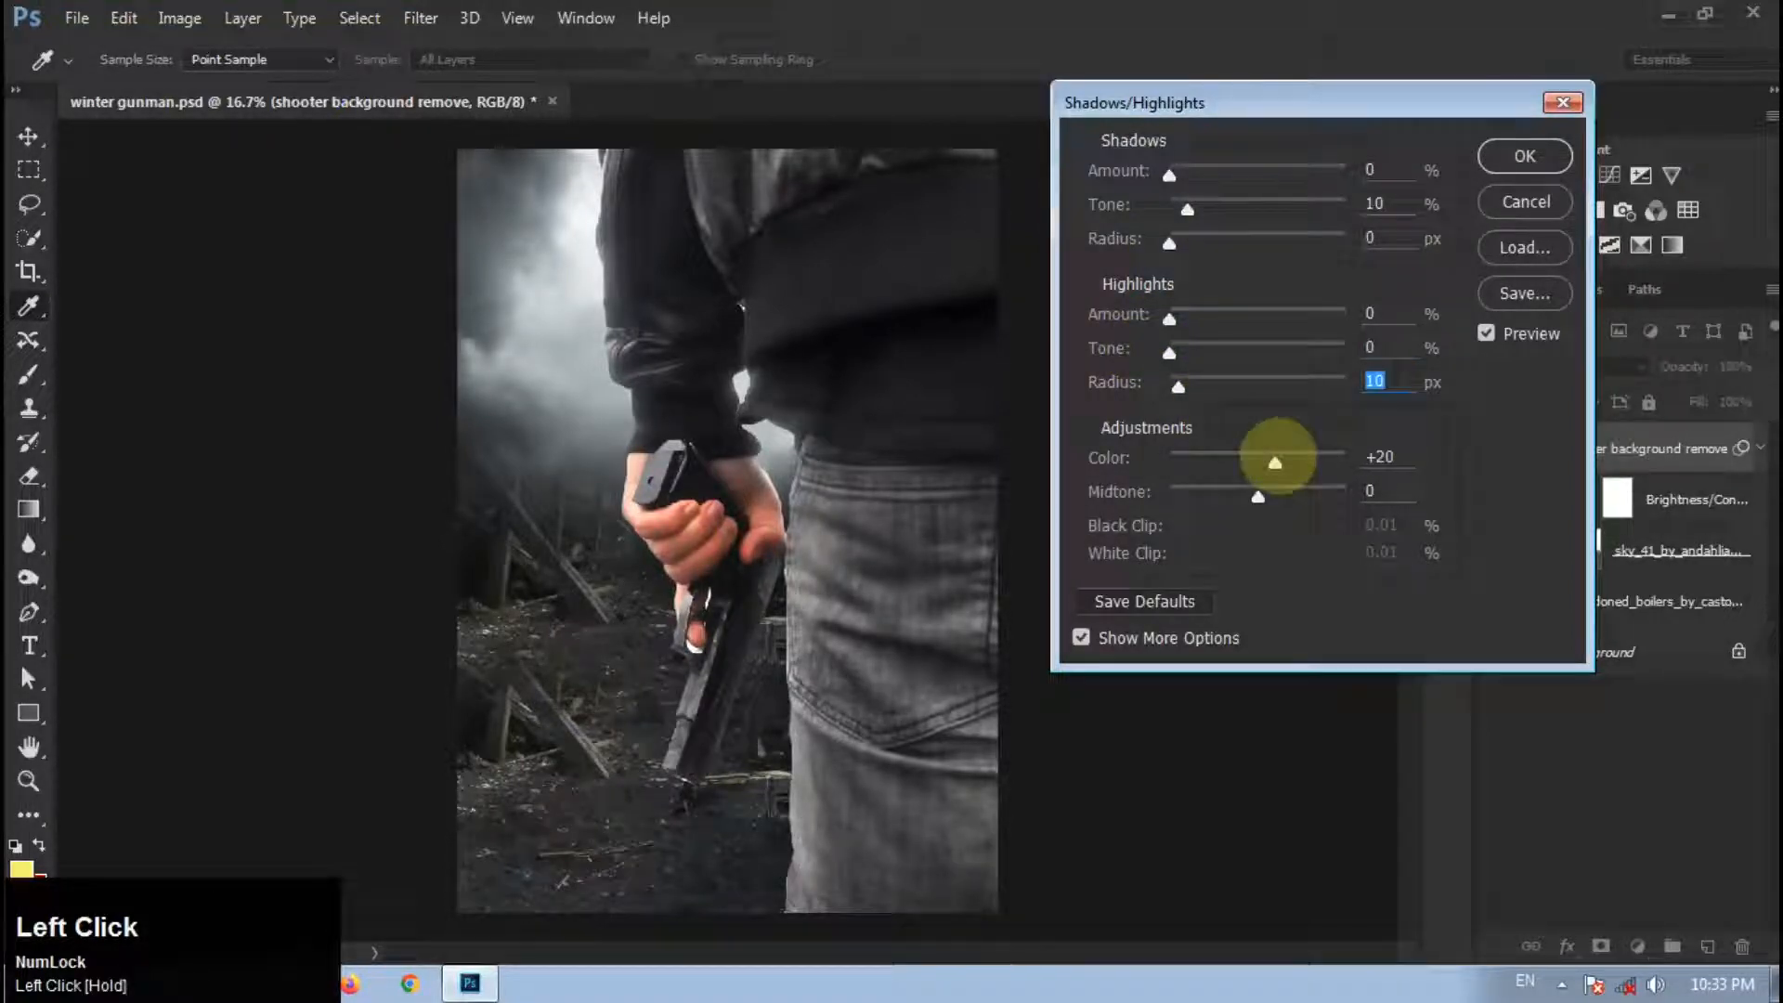
left_click_drag(1273, 461, 1169, 459)
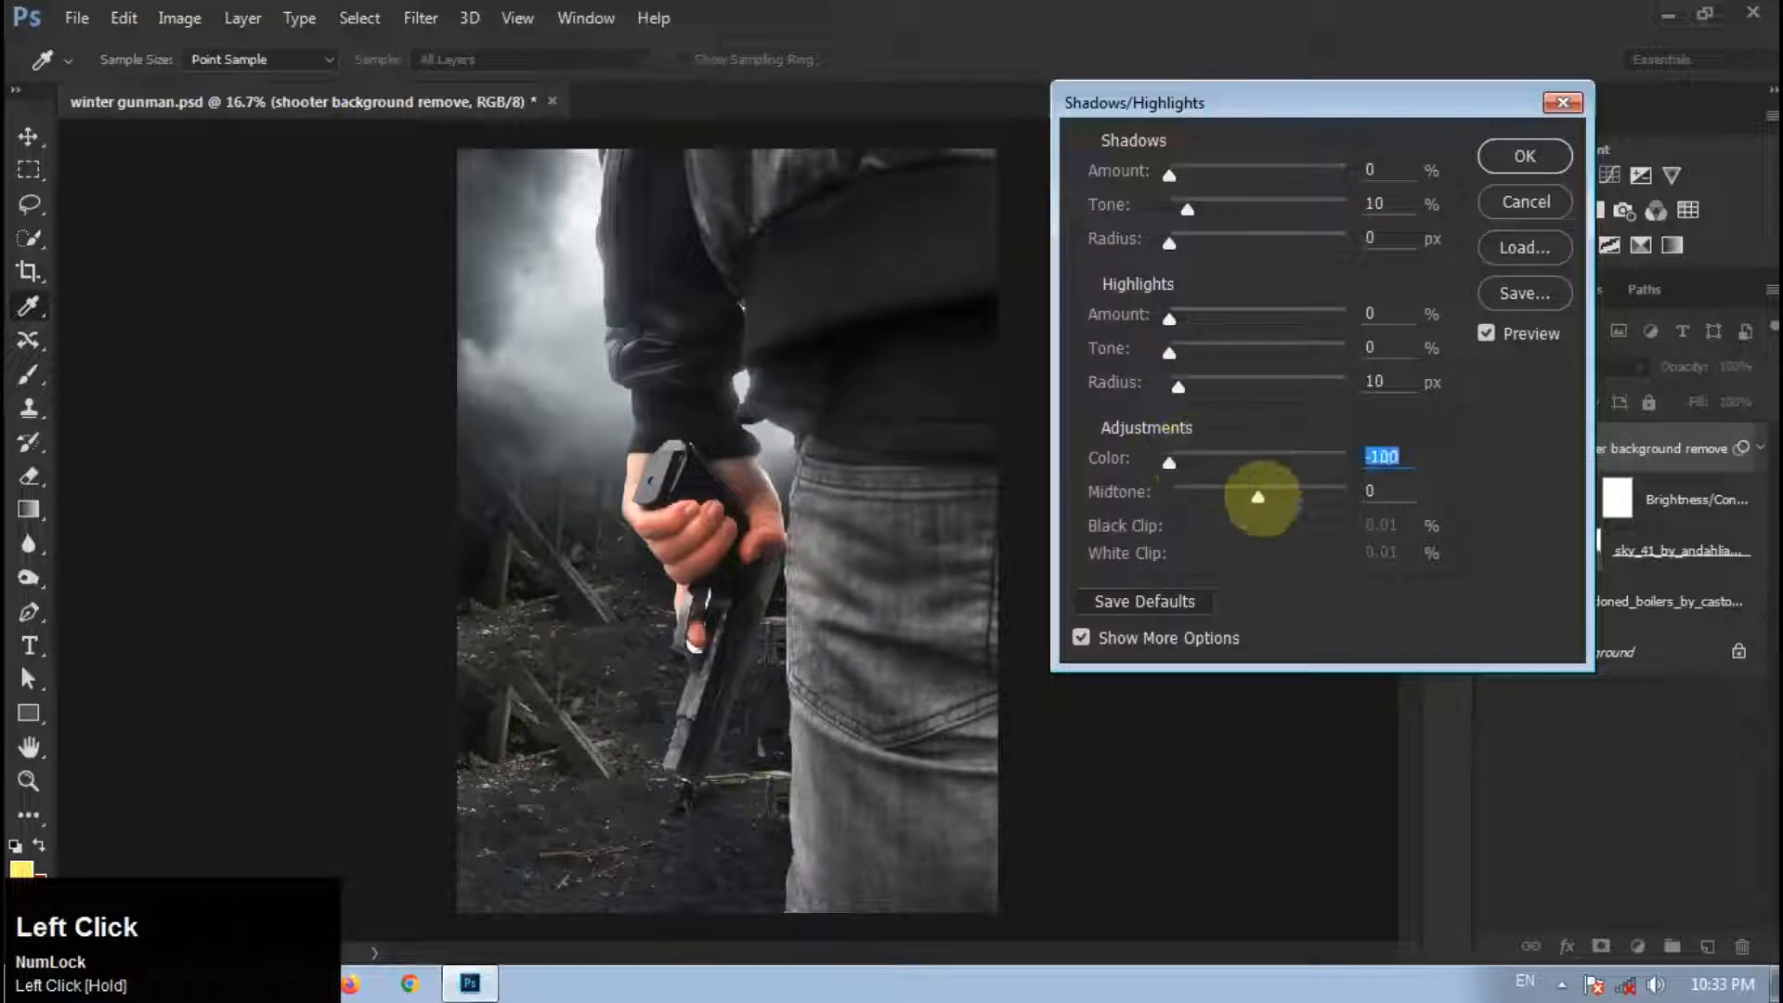
left_click_drag(1257, 496, 1314, 495)
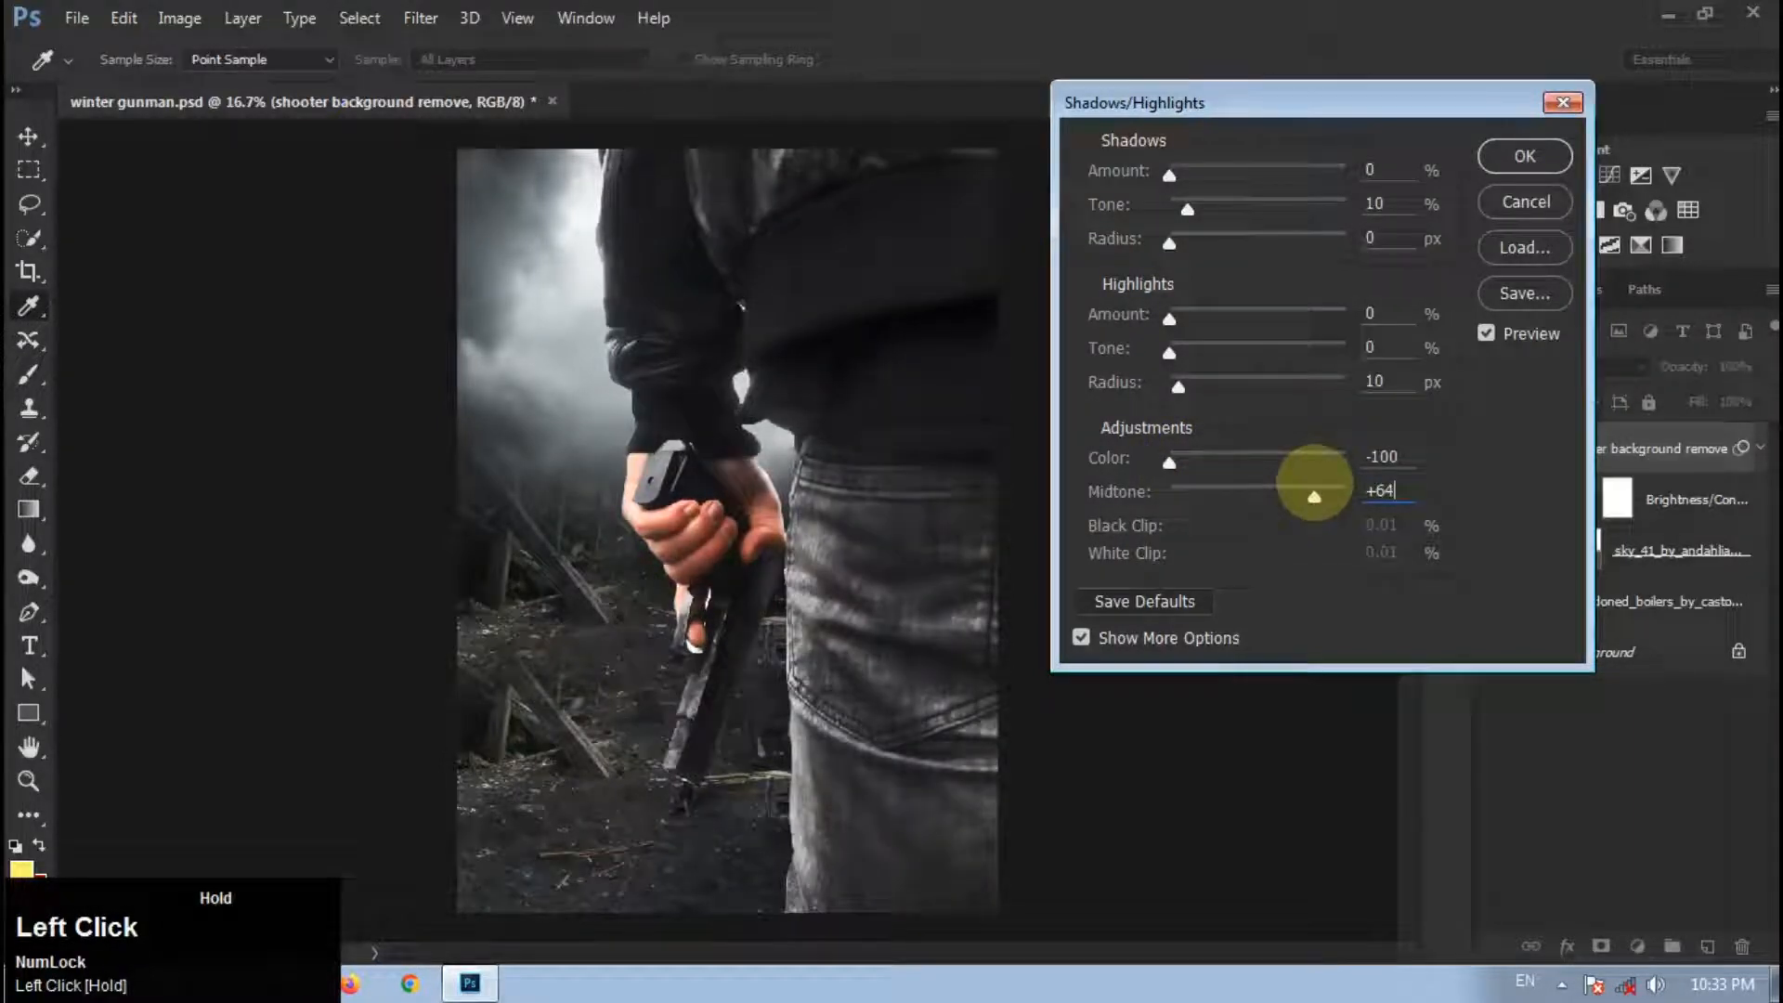
left_click(1524, 156)
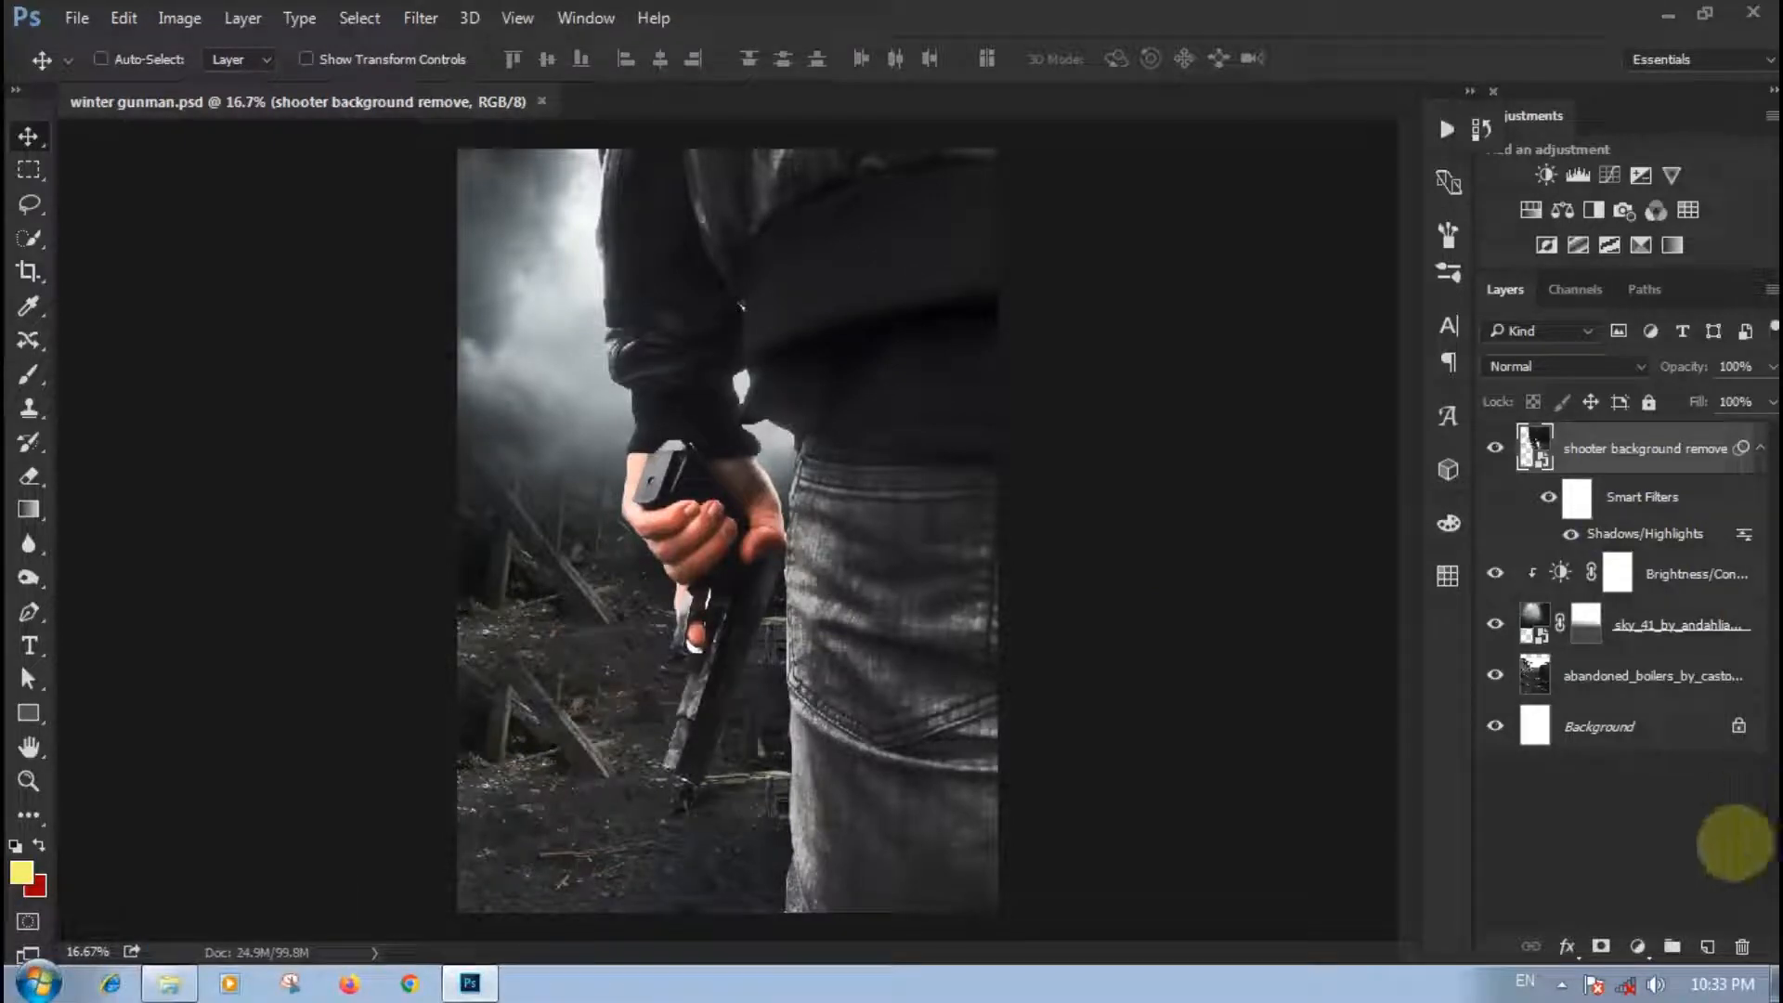
Step: Add a new empty layer above the shooter layer
left_click(1706, 946)
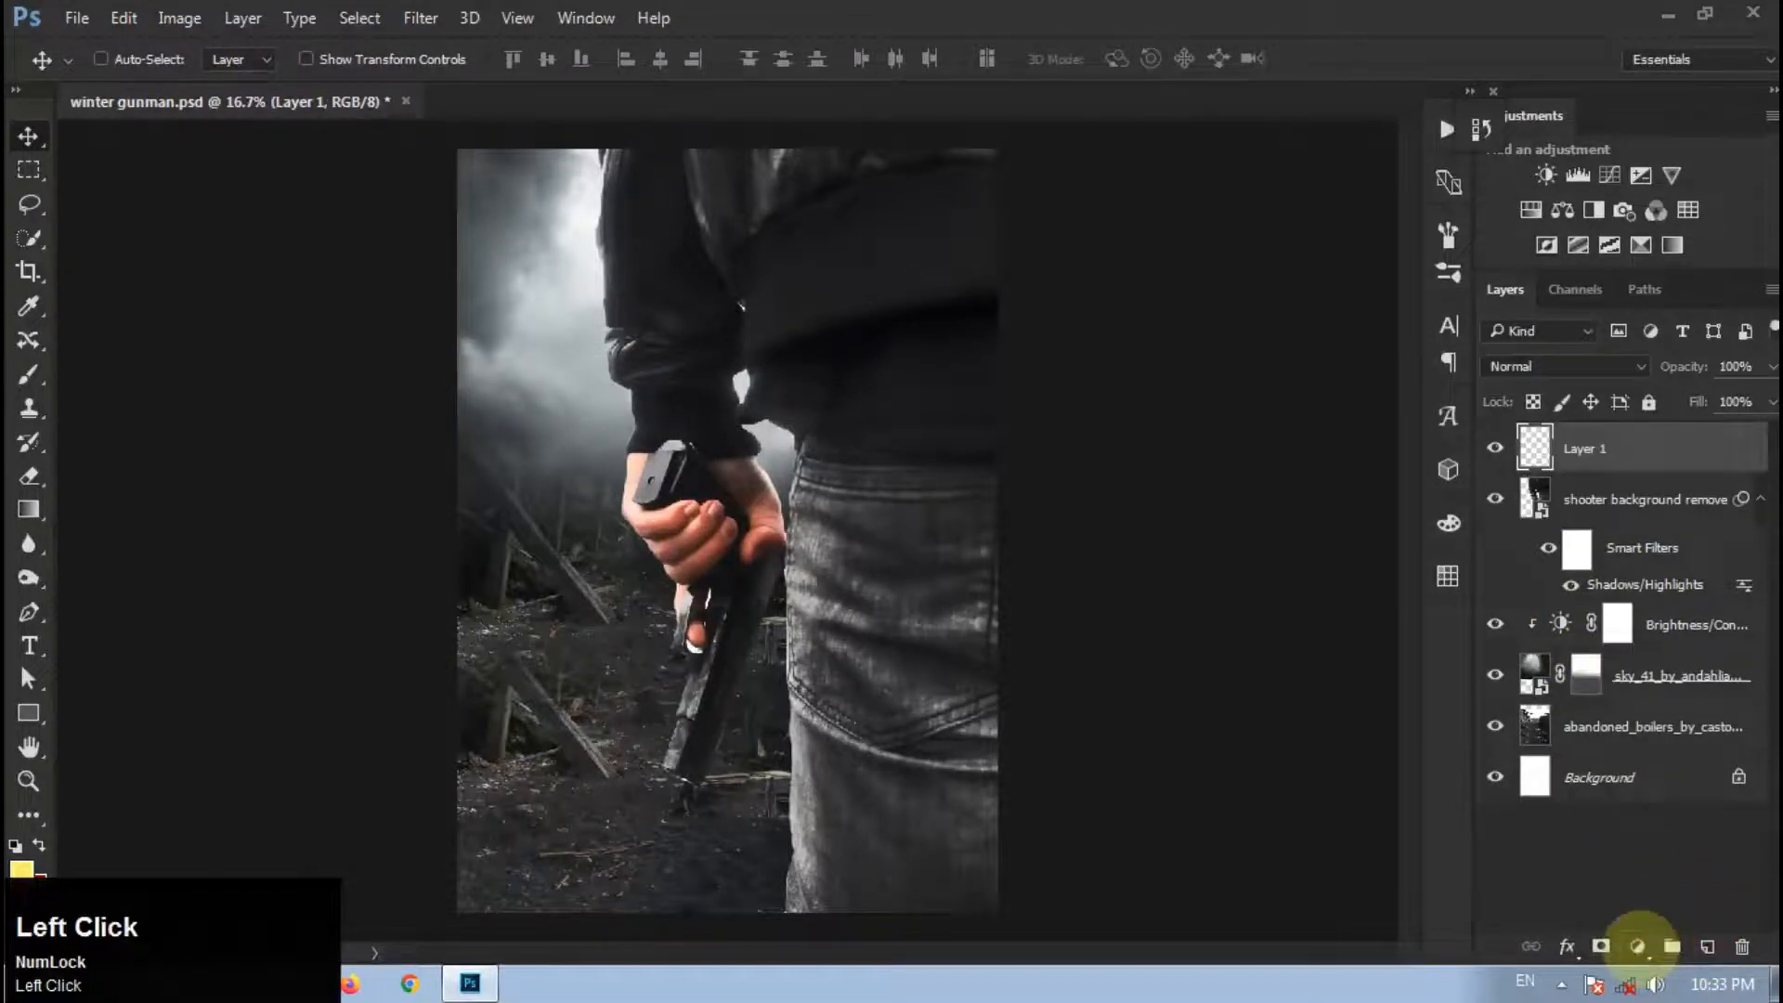
left_click(1637, 947)
left_click(1596, 409)
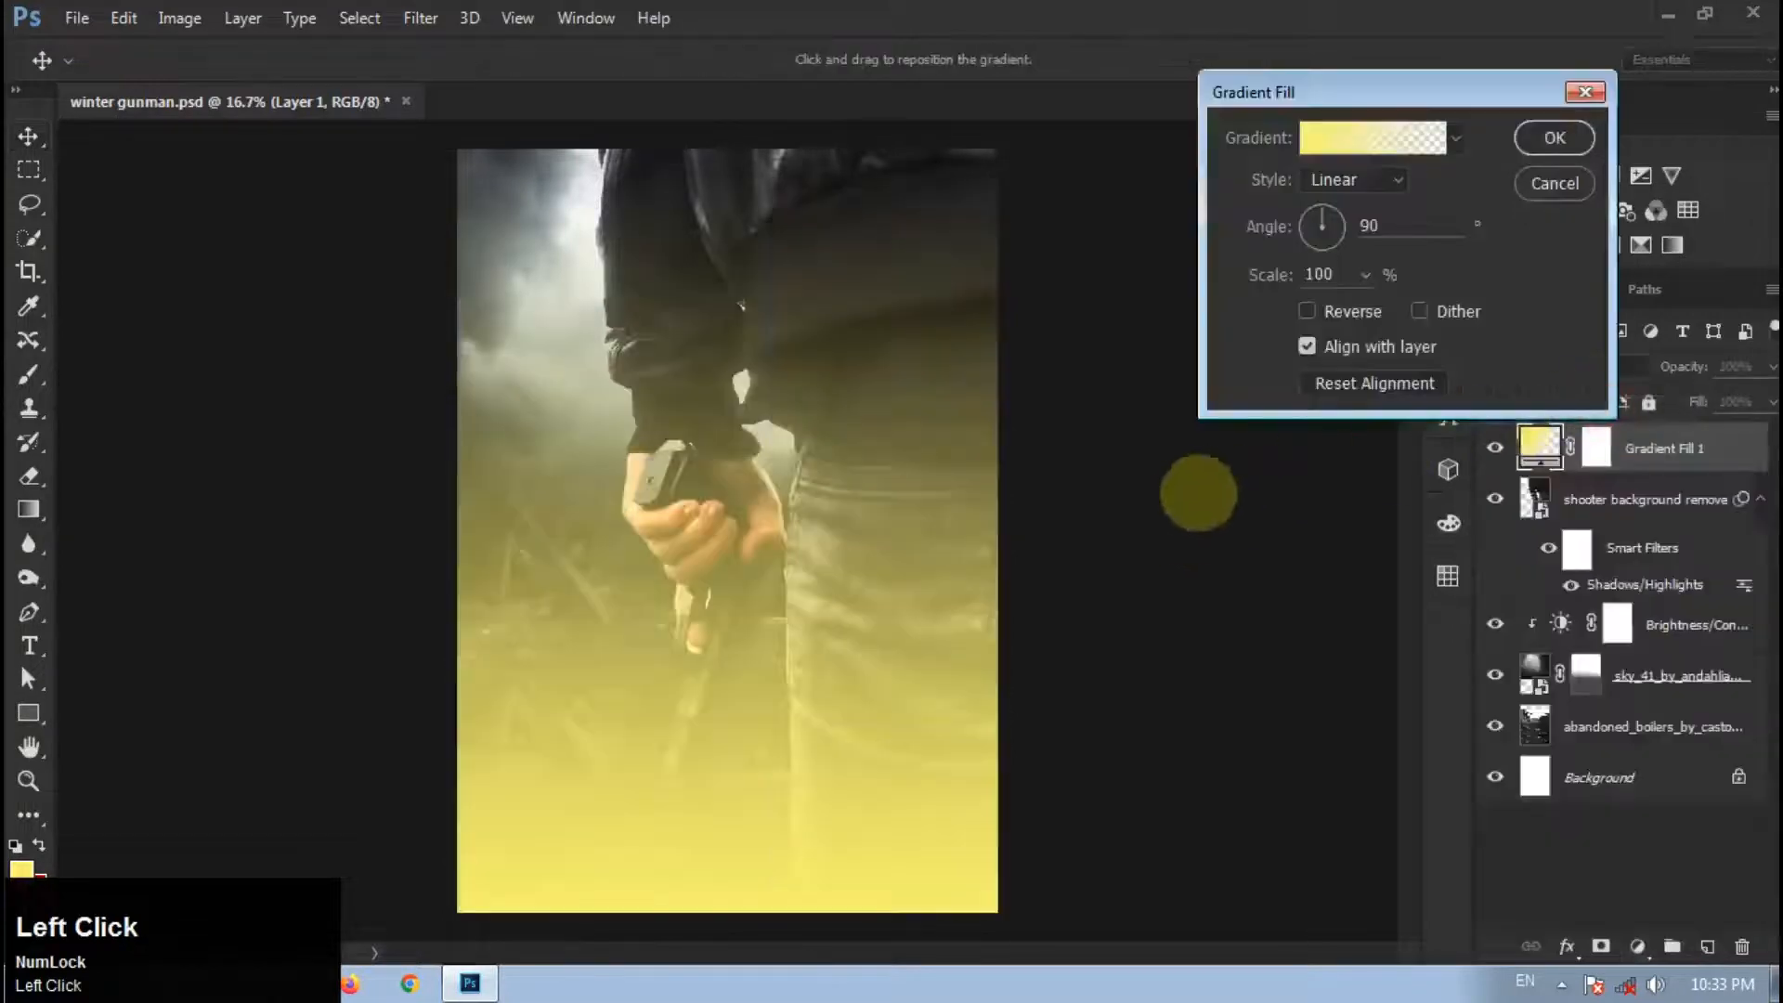
left_click(1337, 132)
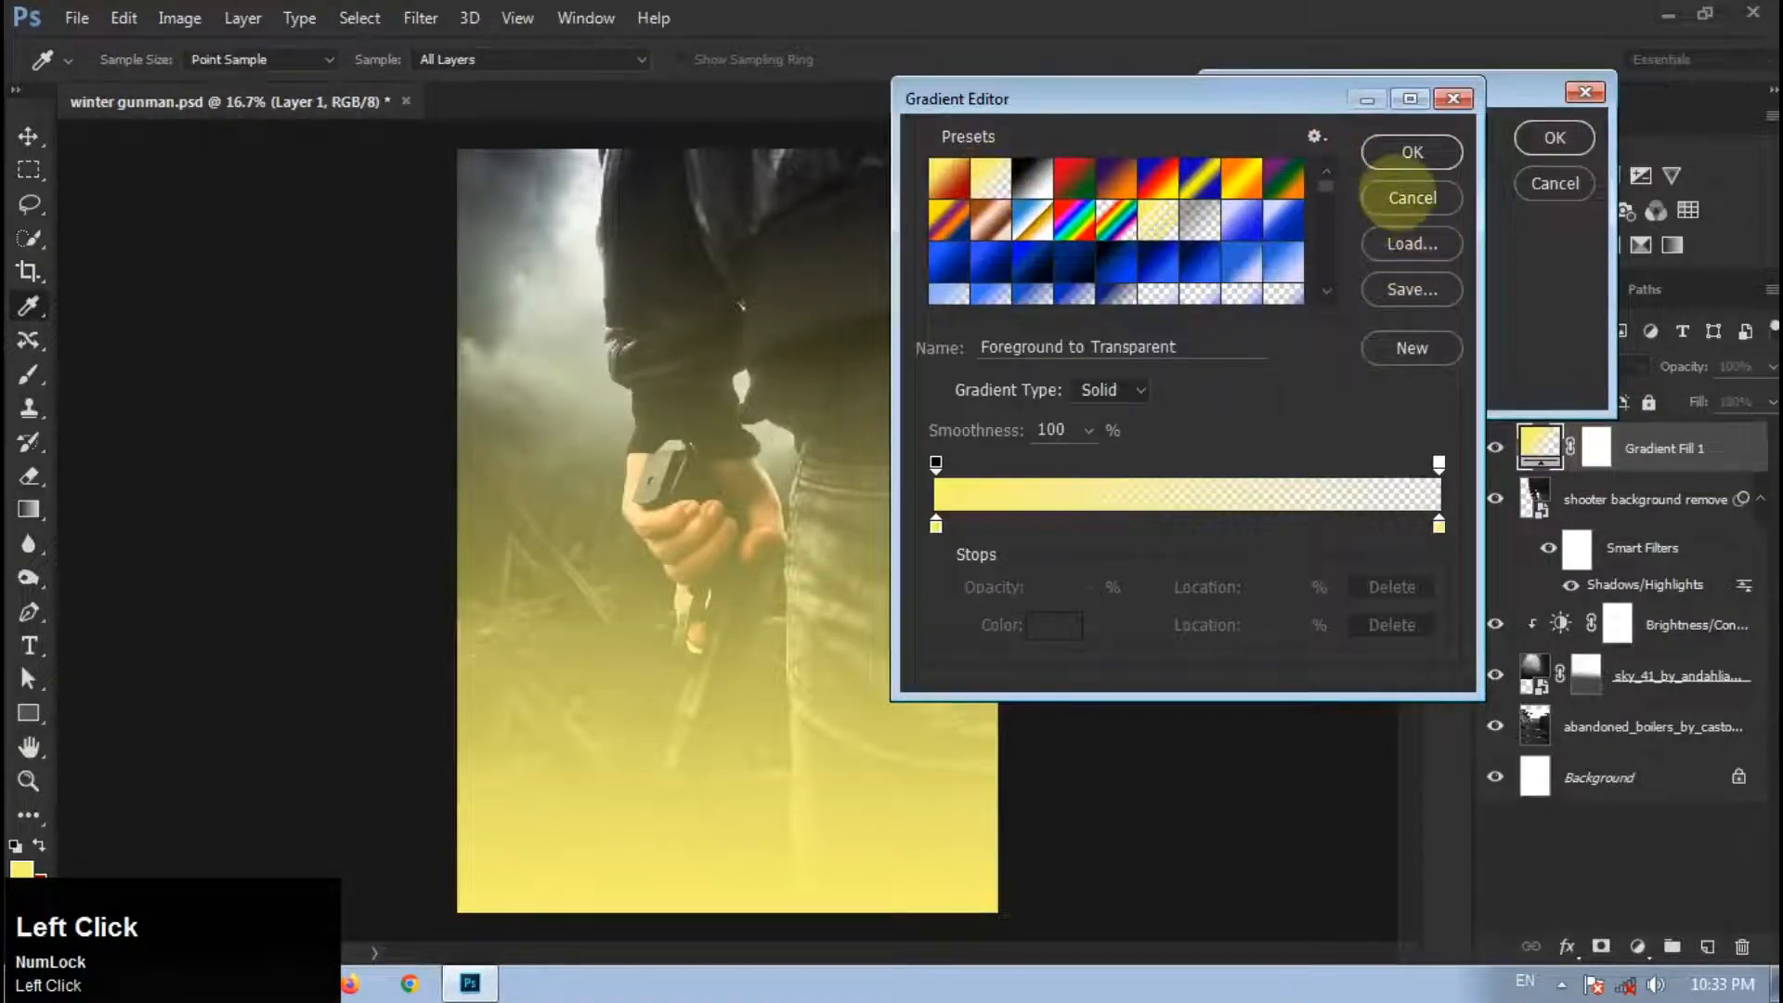
left_click(1411, 153)
left_click(1542, 179)
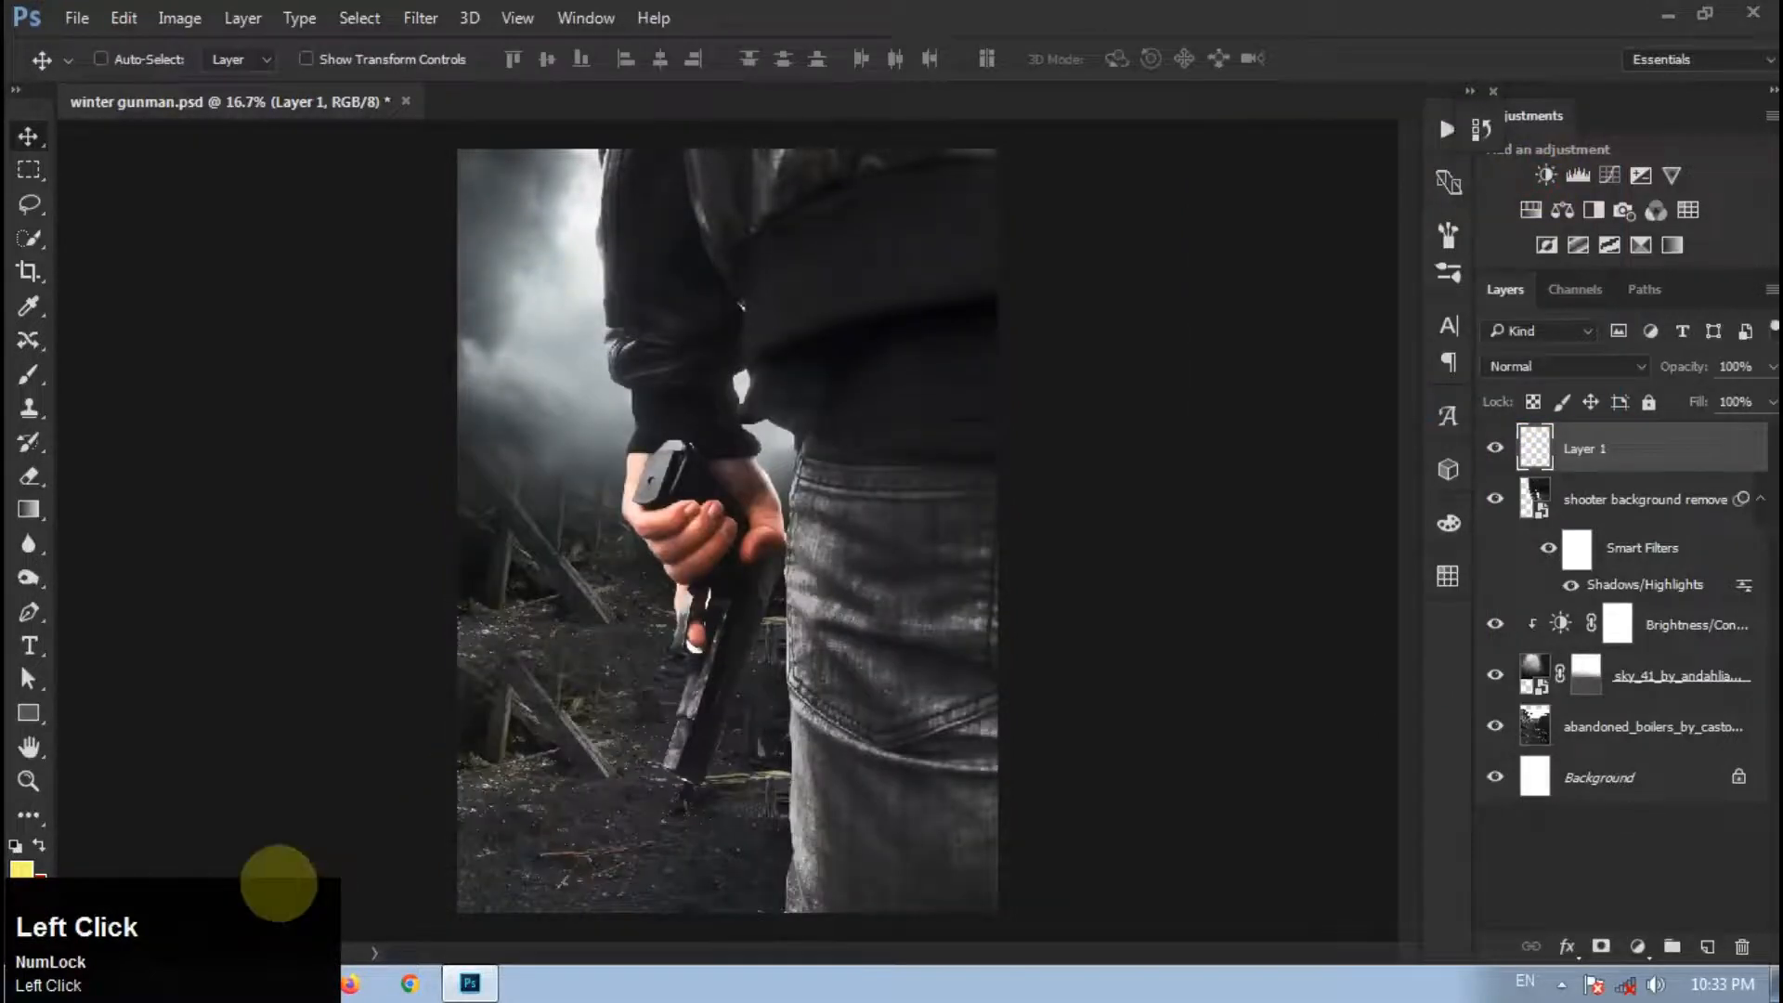
left_click(20, 866)
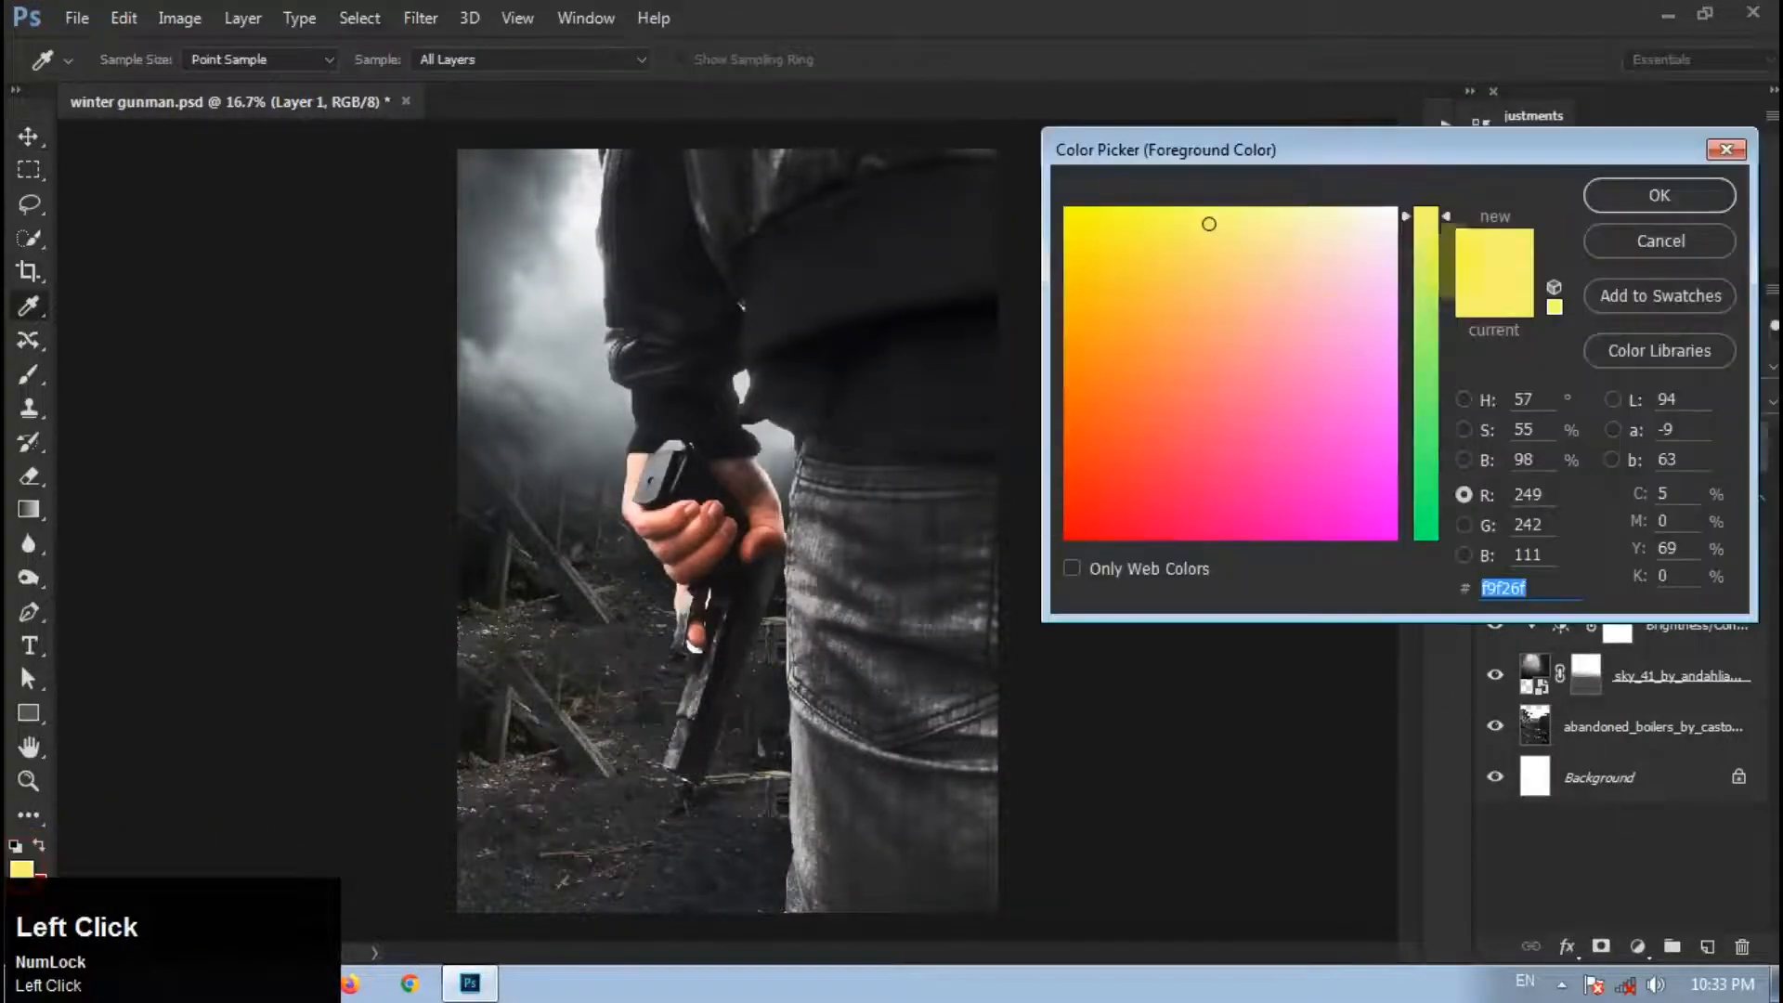
left_click(1660, 241)
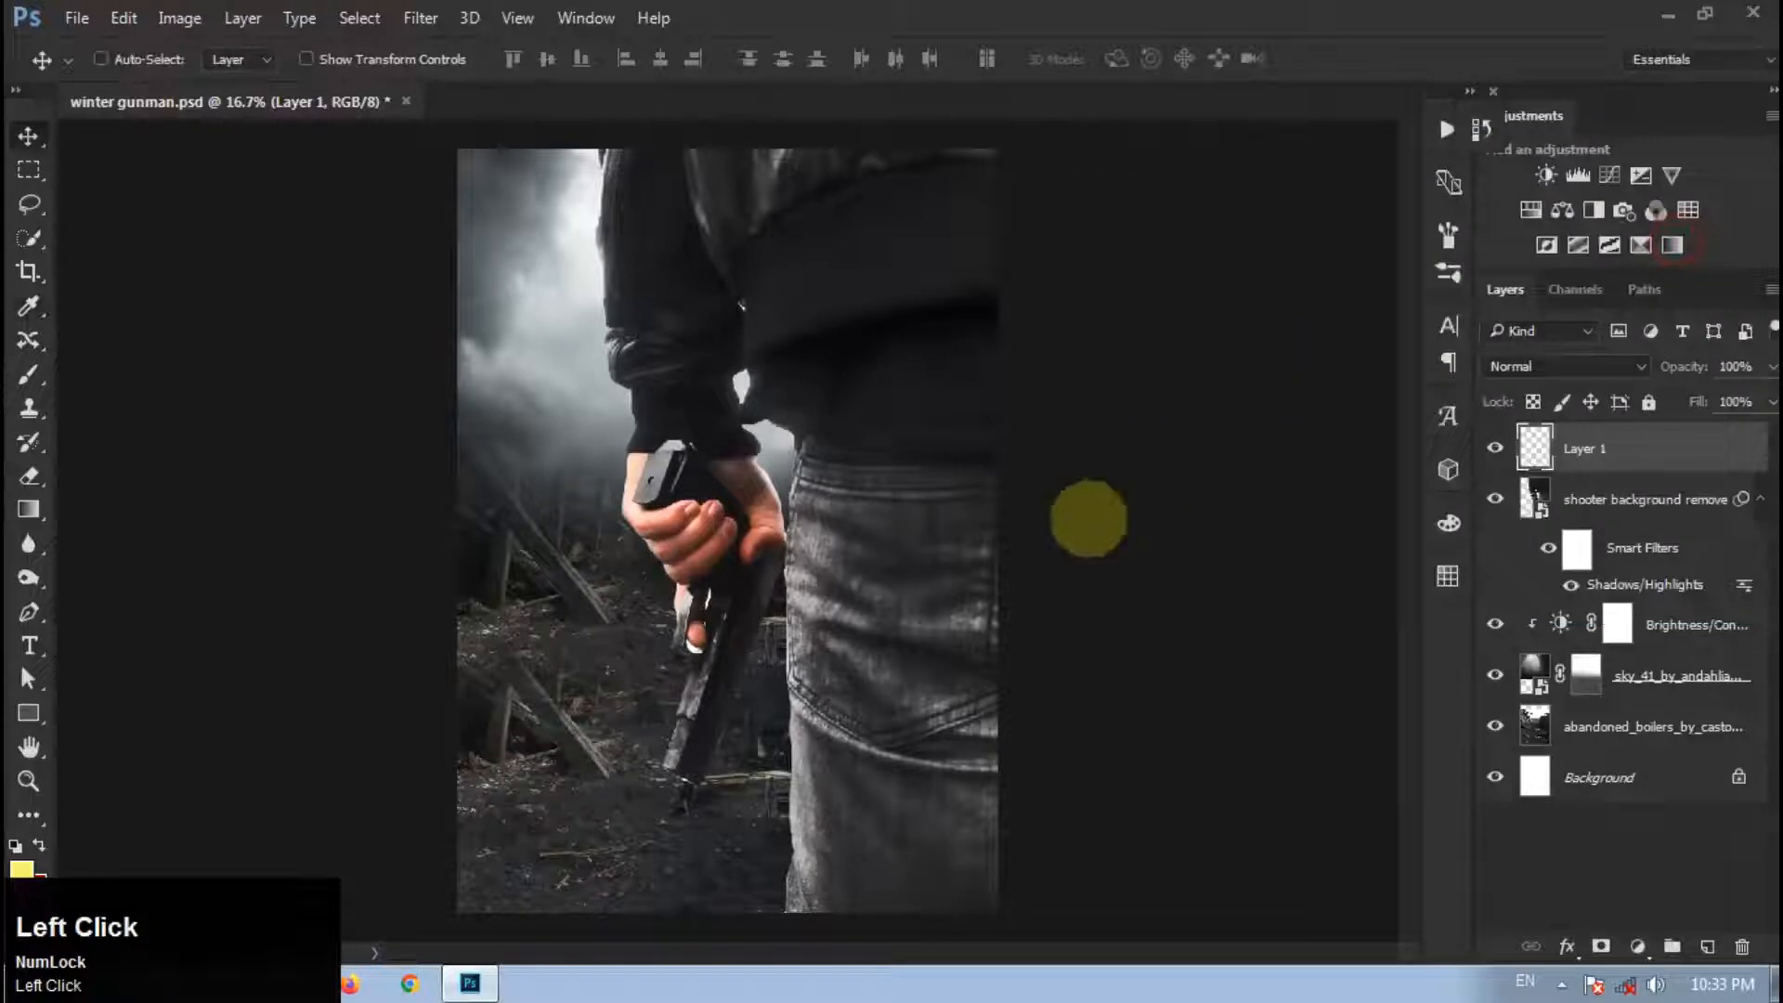
Step: Add a linear black-to-transparent gradient fill layer above the shooter at a 90° angle and 100% scale
key("s")
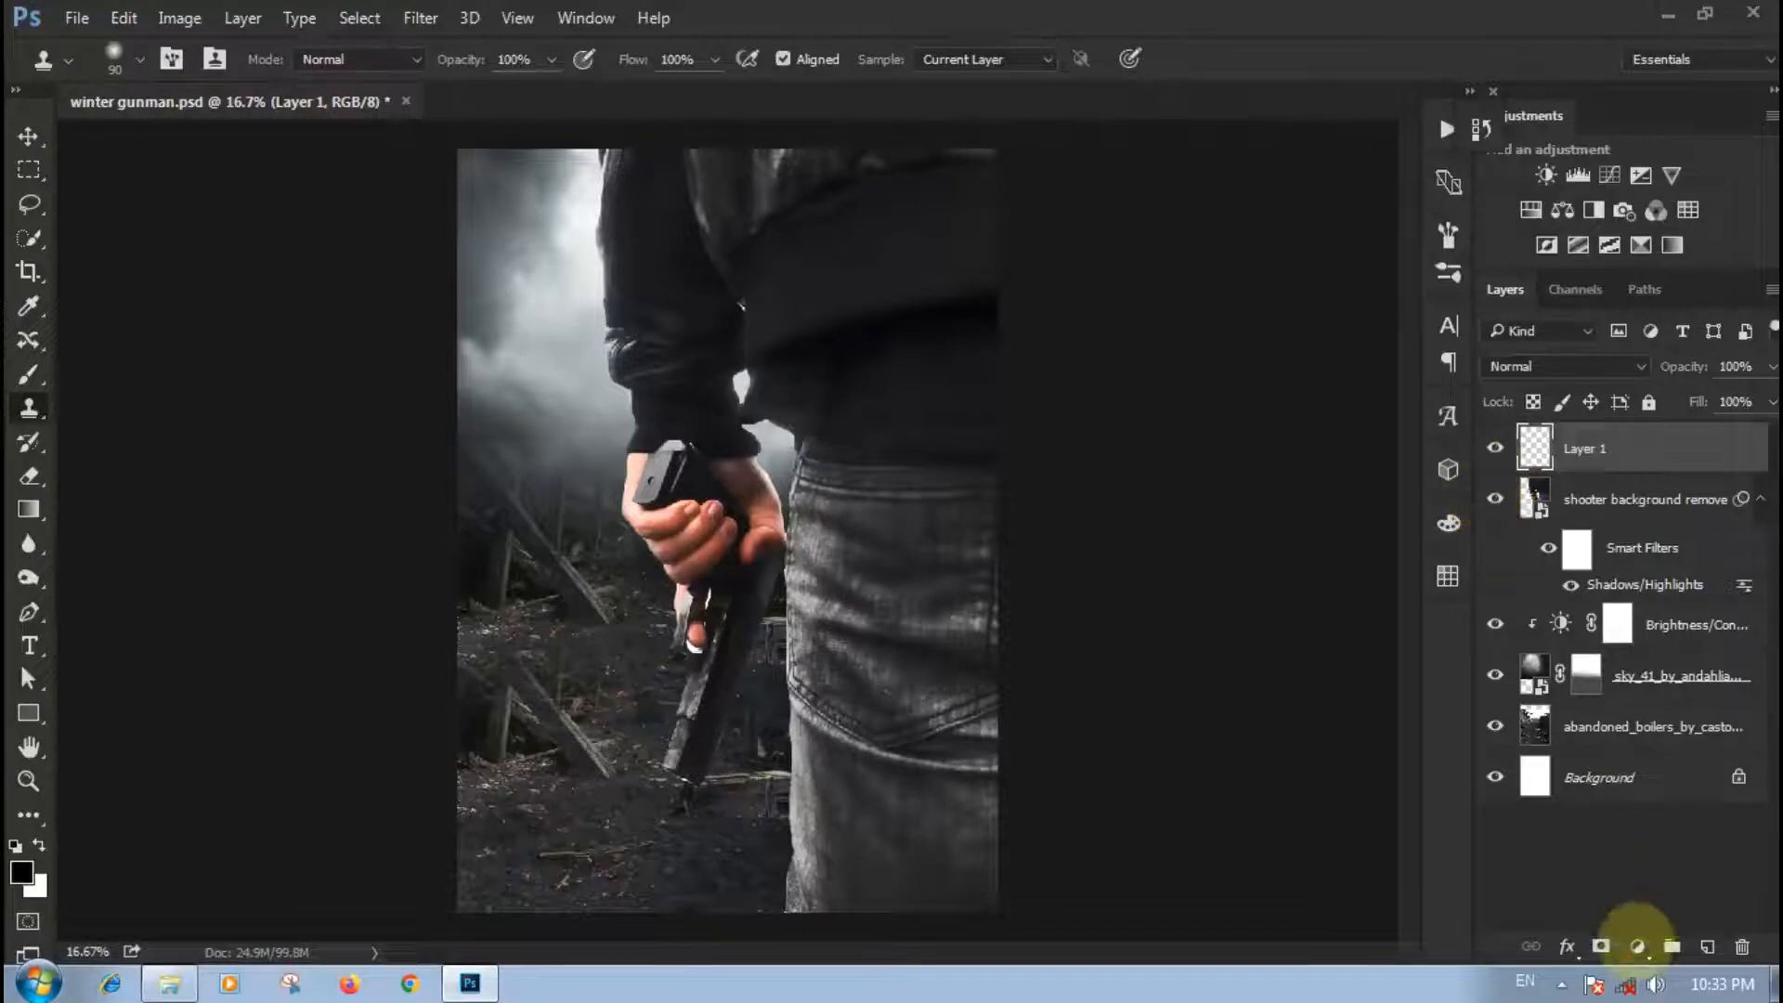
left_click(1637, 946)
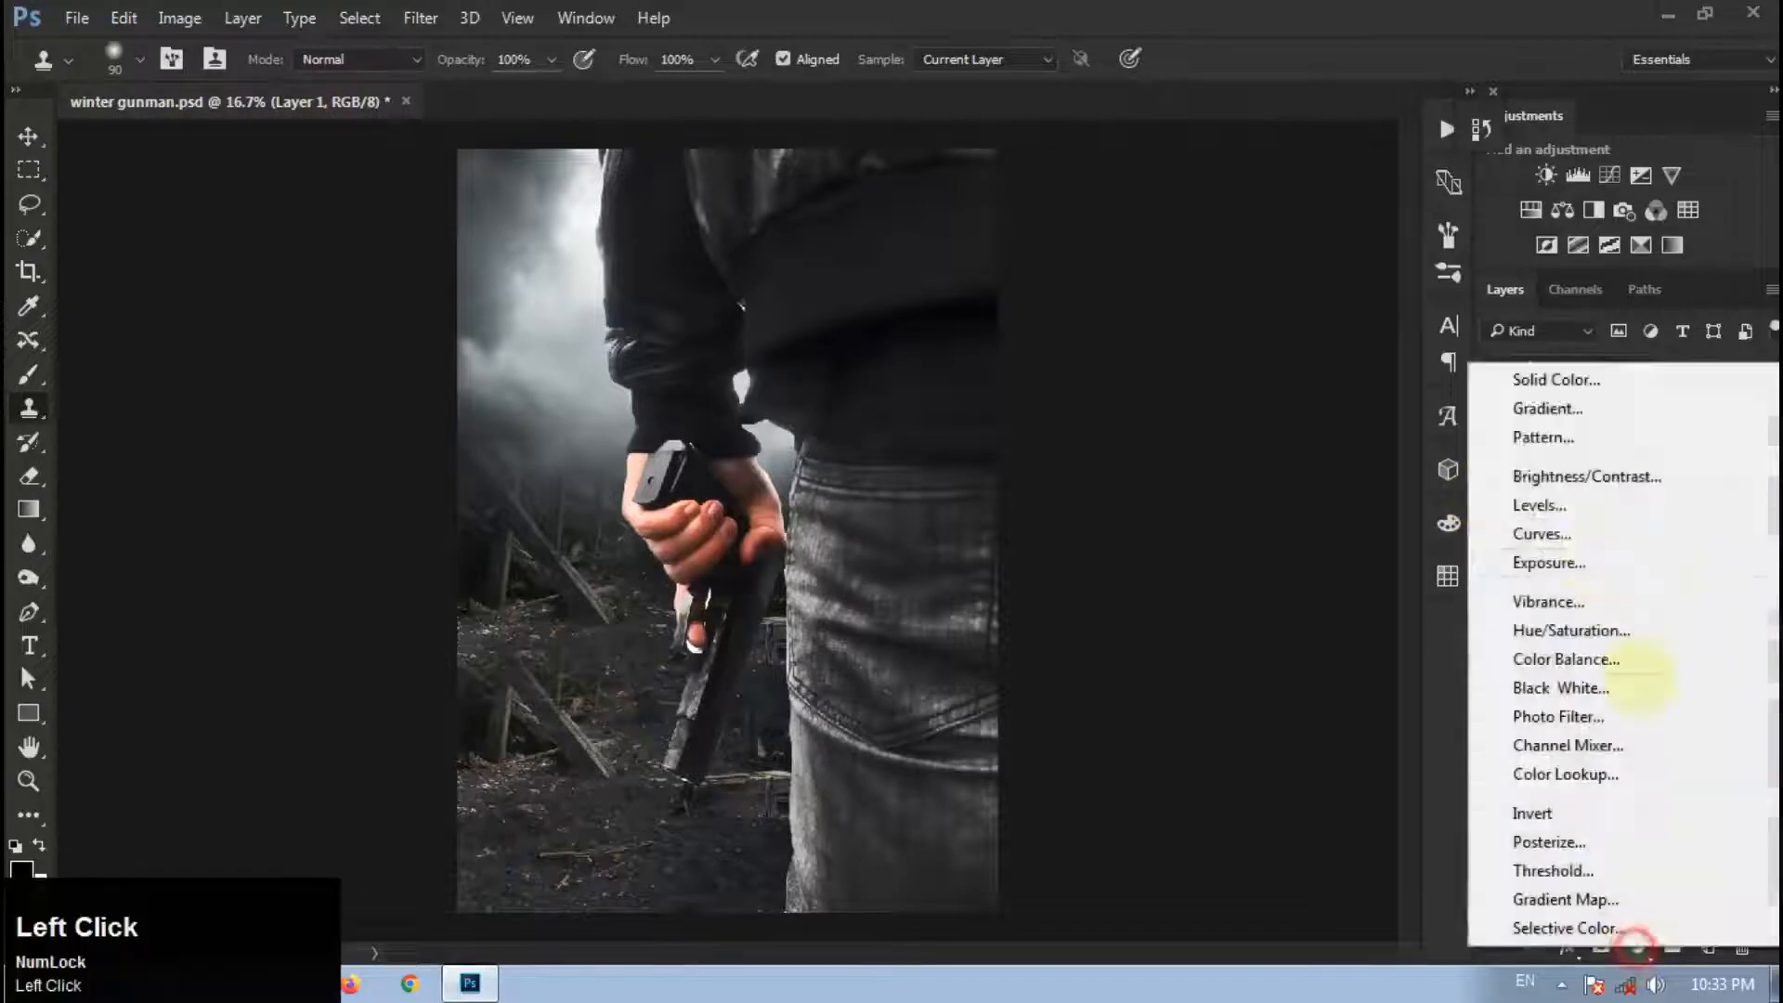
left_click(1564, 406)
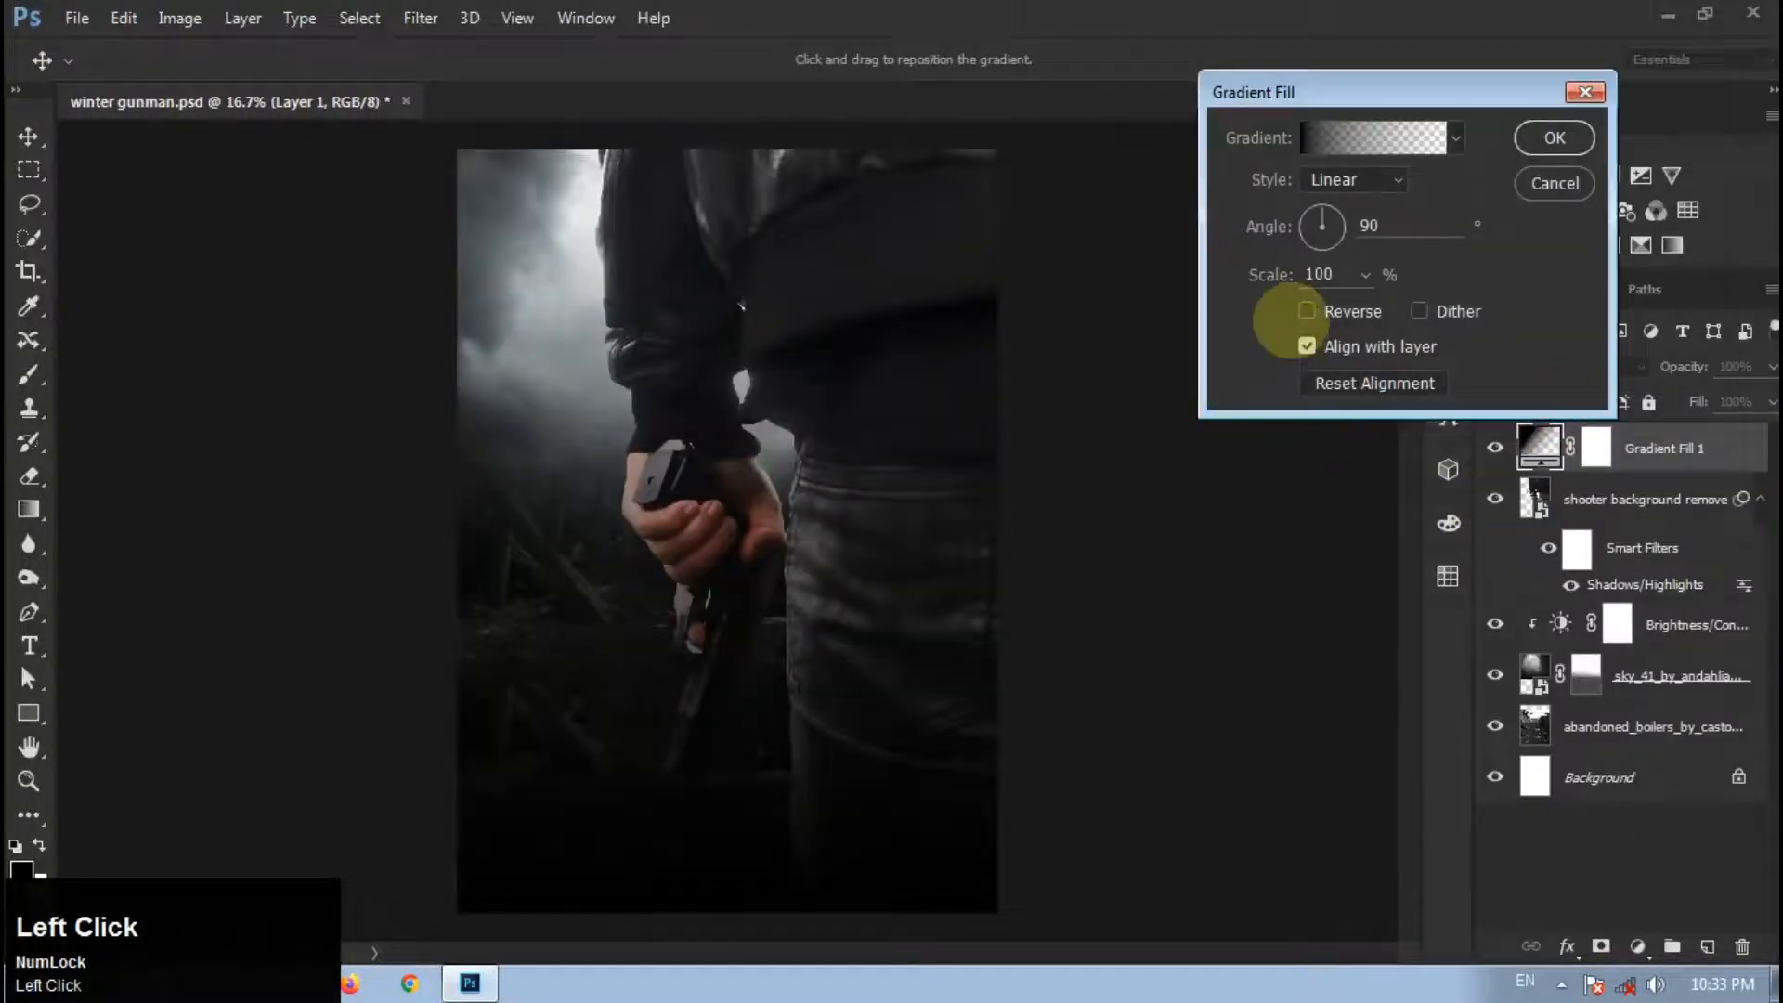
left_click(1554, 137)
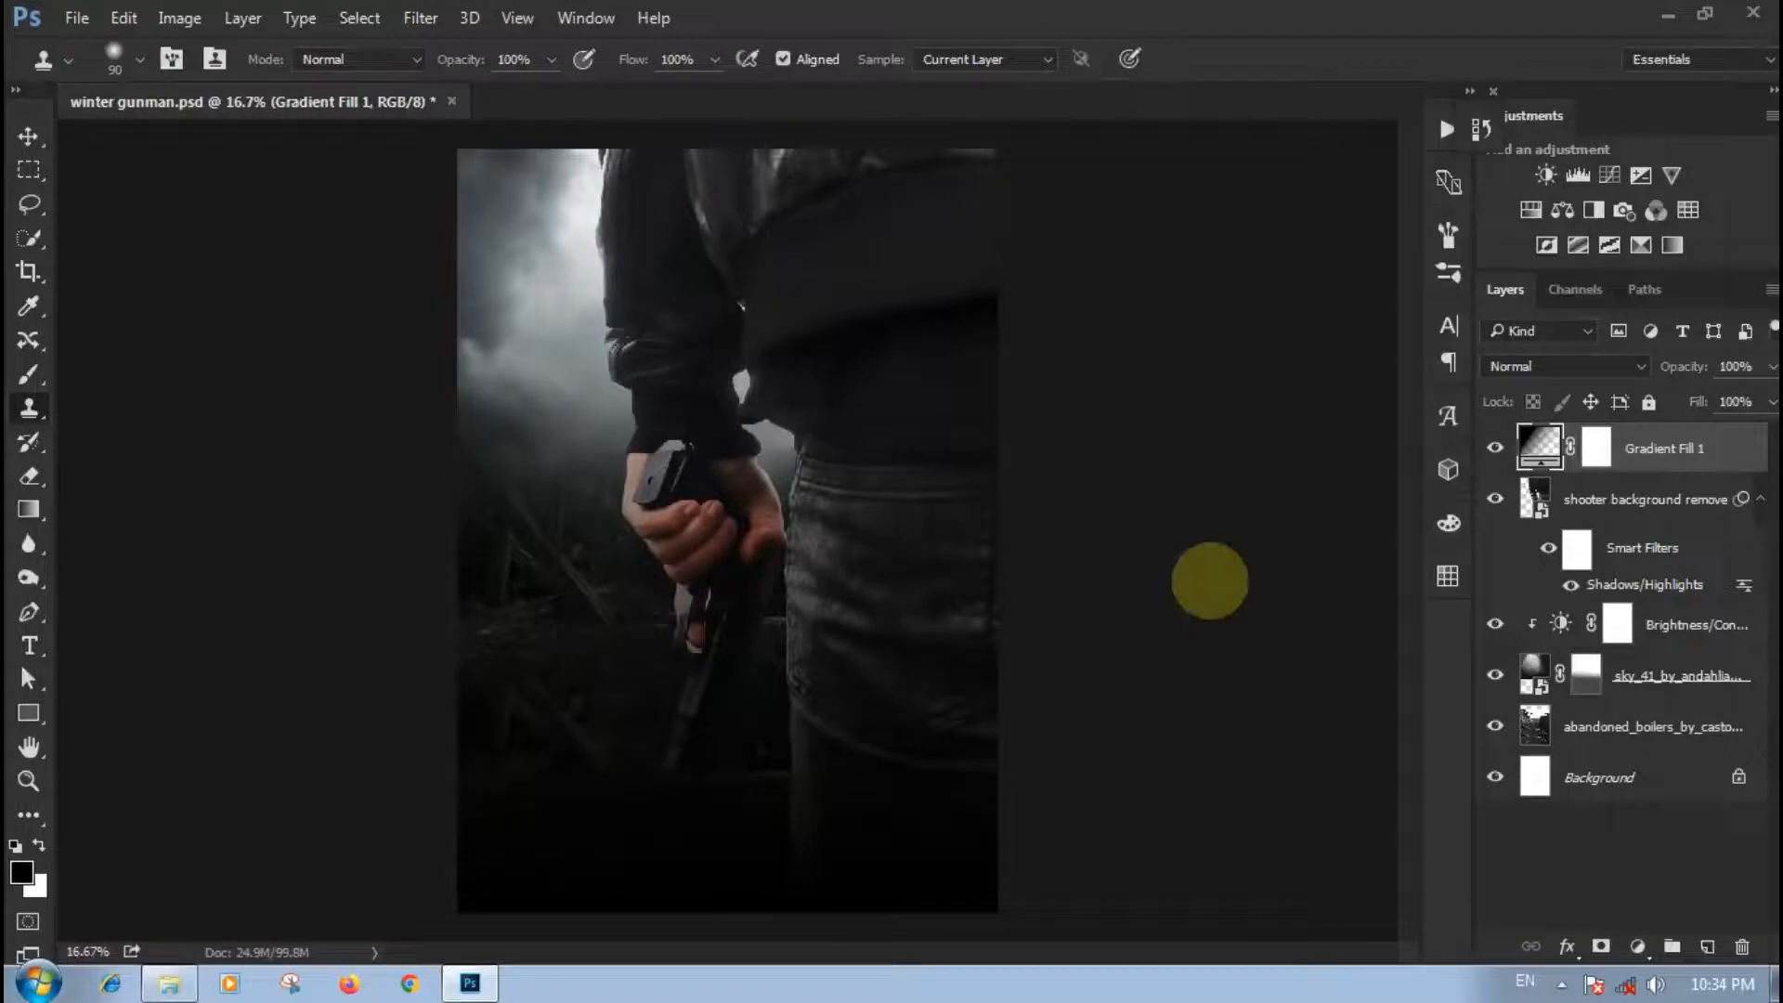
Step: Save the document and add a new empty layer above the gradient fill
key("ctrl")
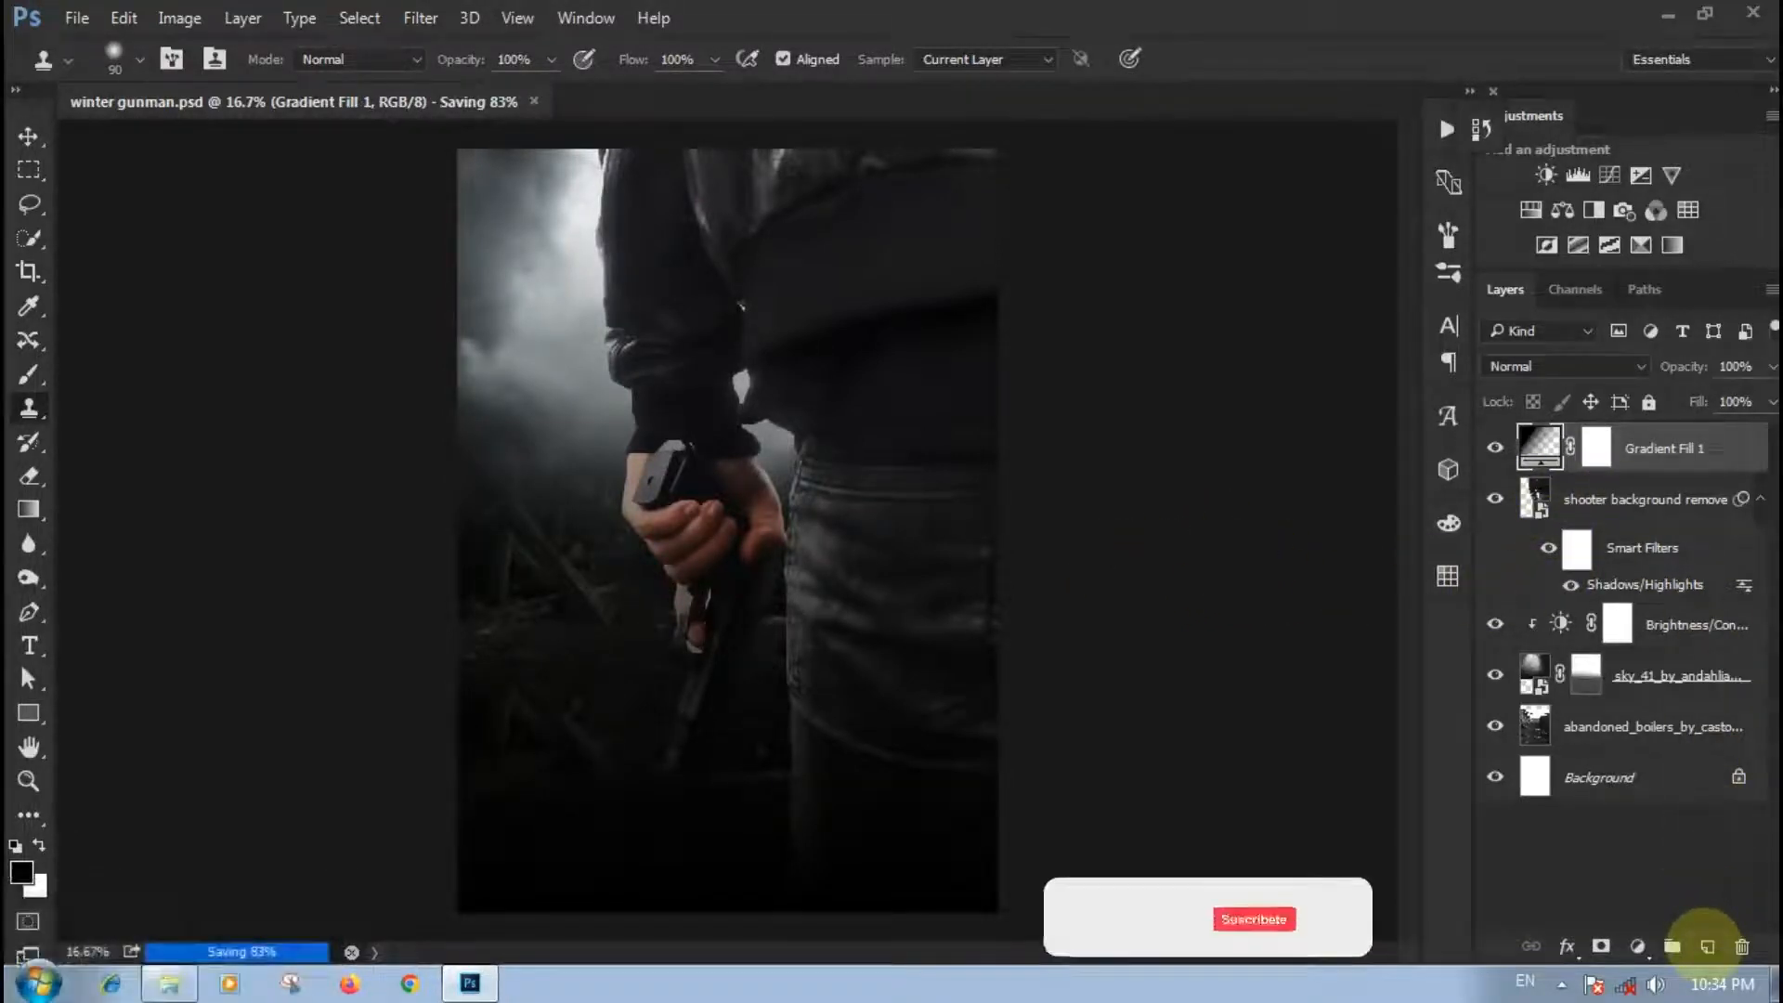
left_click(1706, 944)
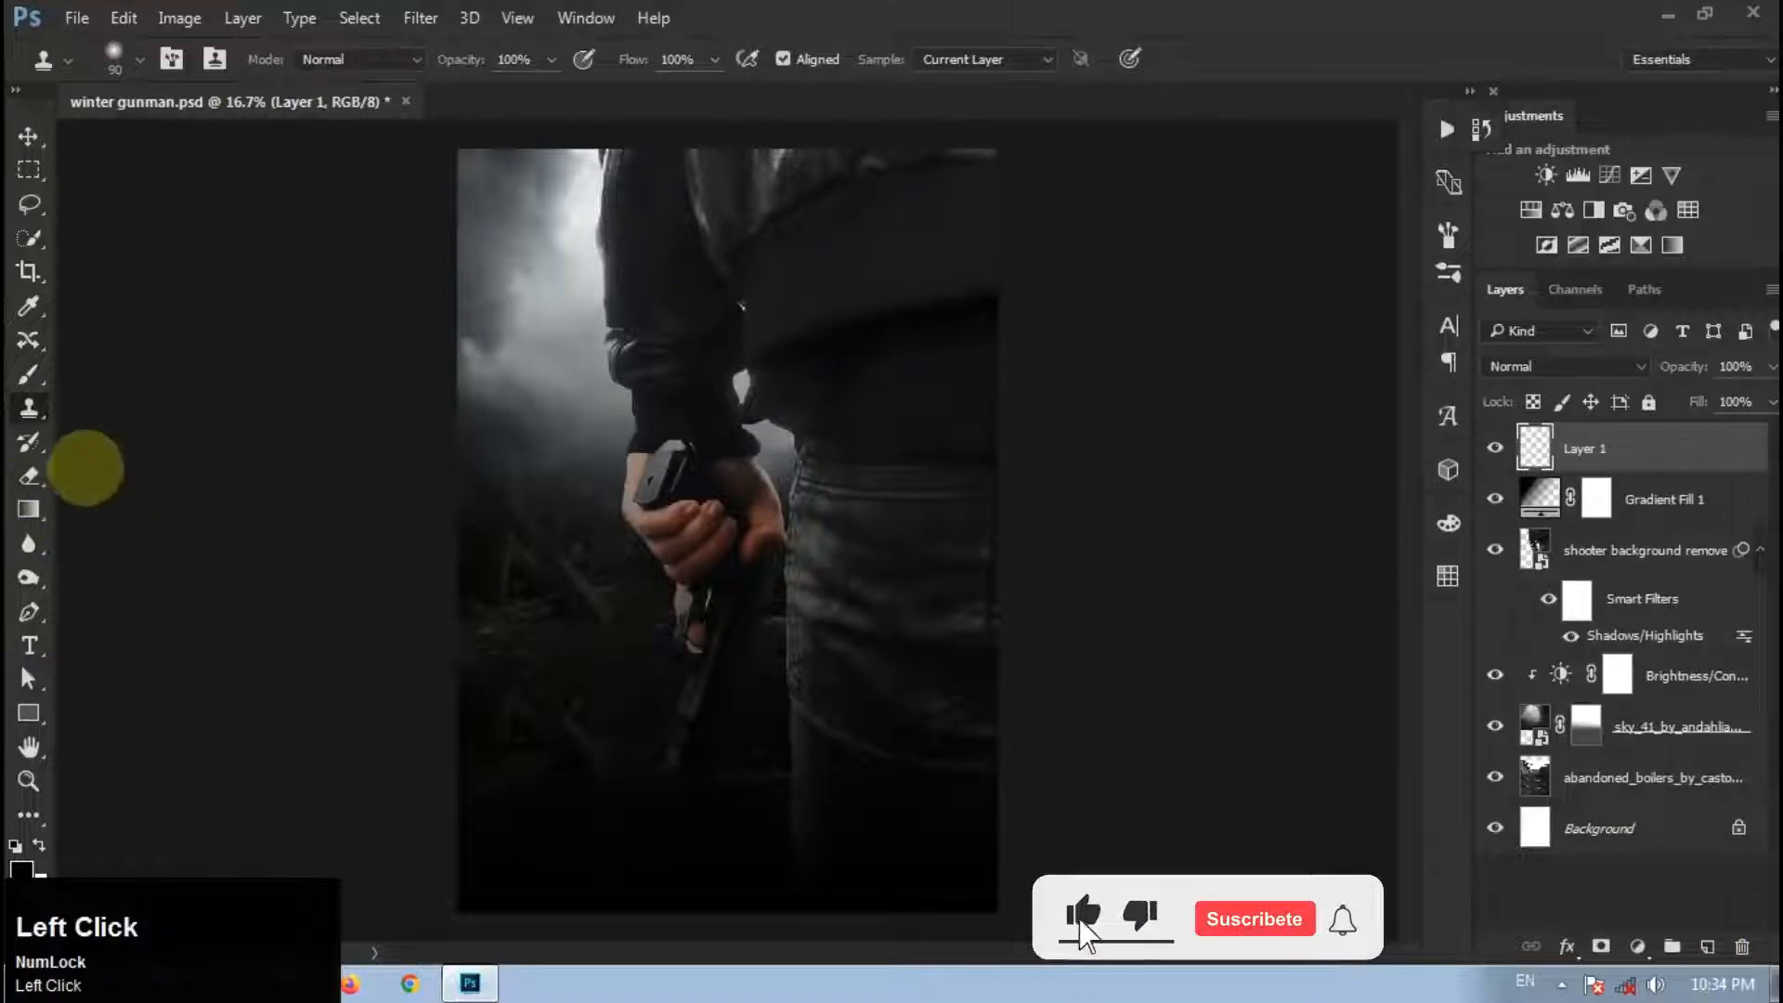
key("bracketright")
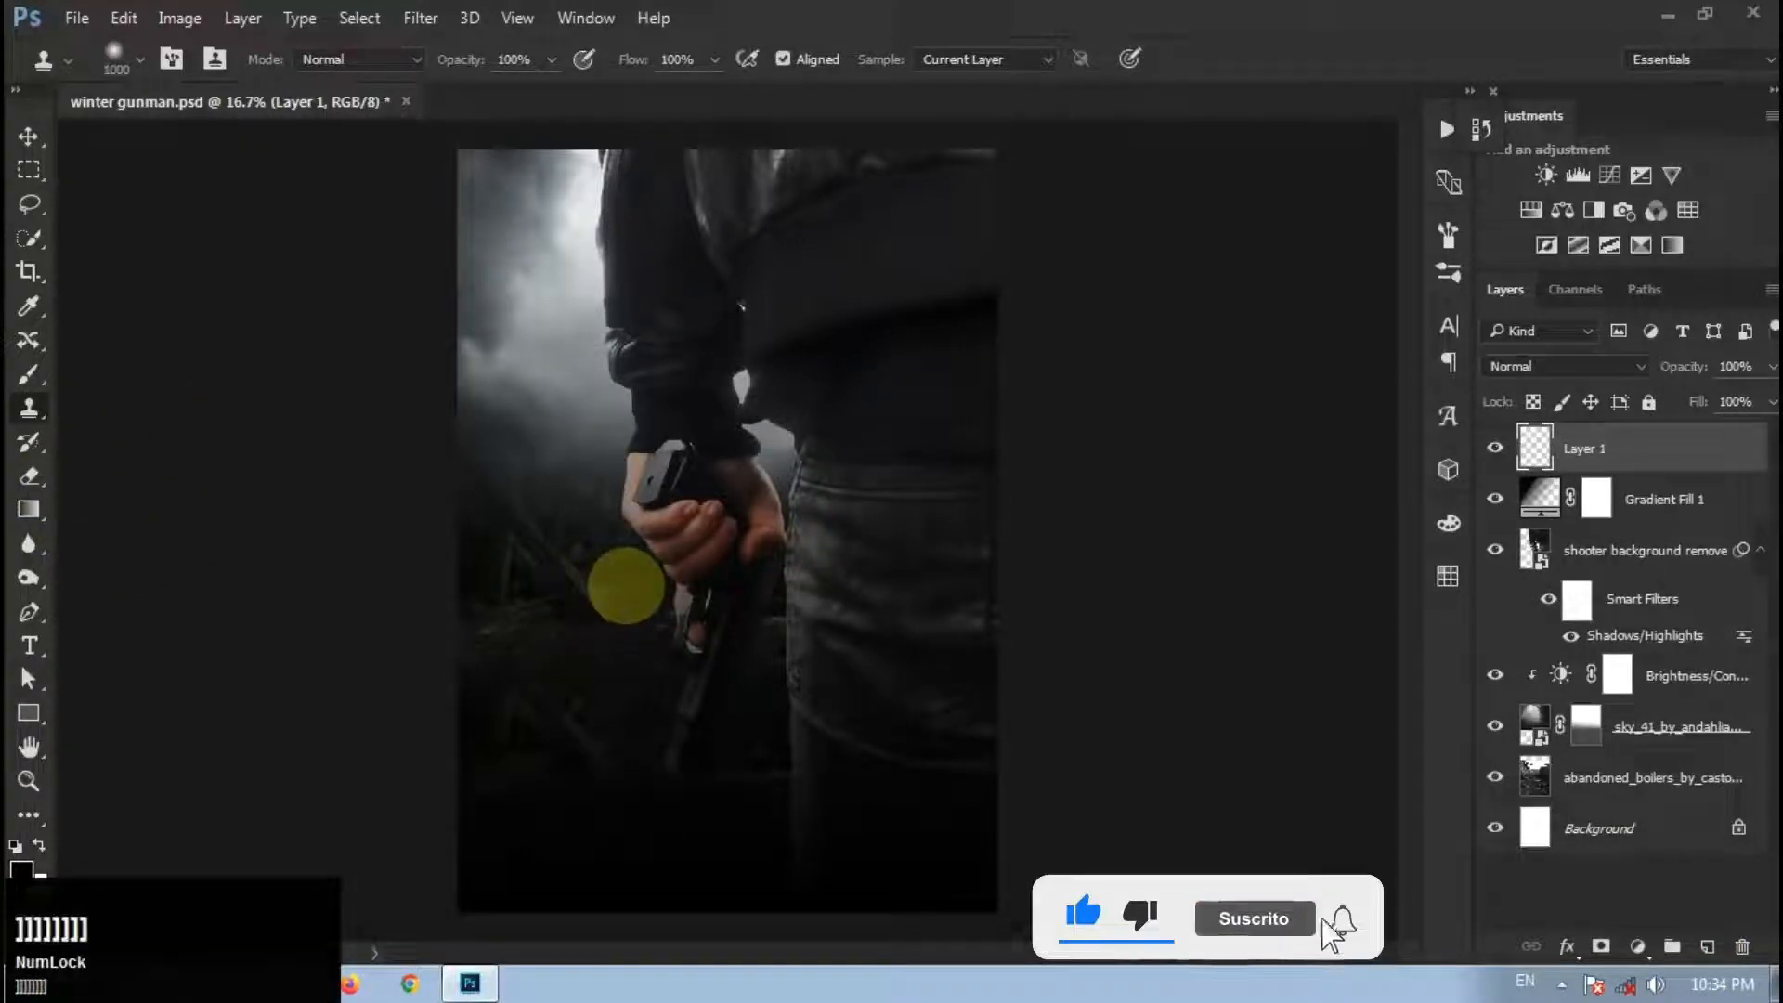
key("bracketright")
key("bracketright")
key("bracketright")
key("bracketright")
key("bracketright")
key("bracketright")
key("bracketright")
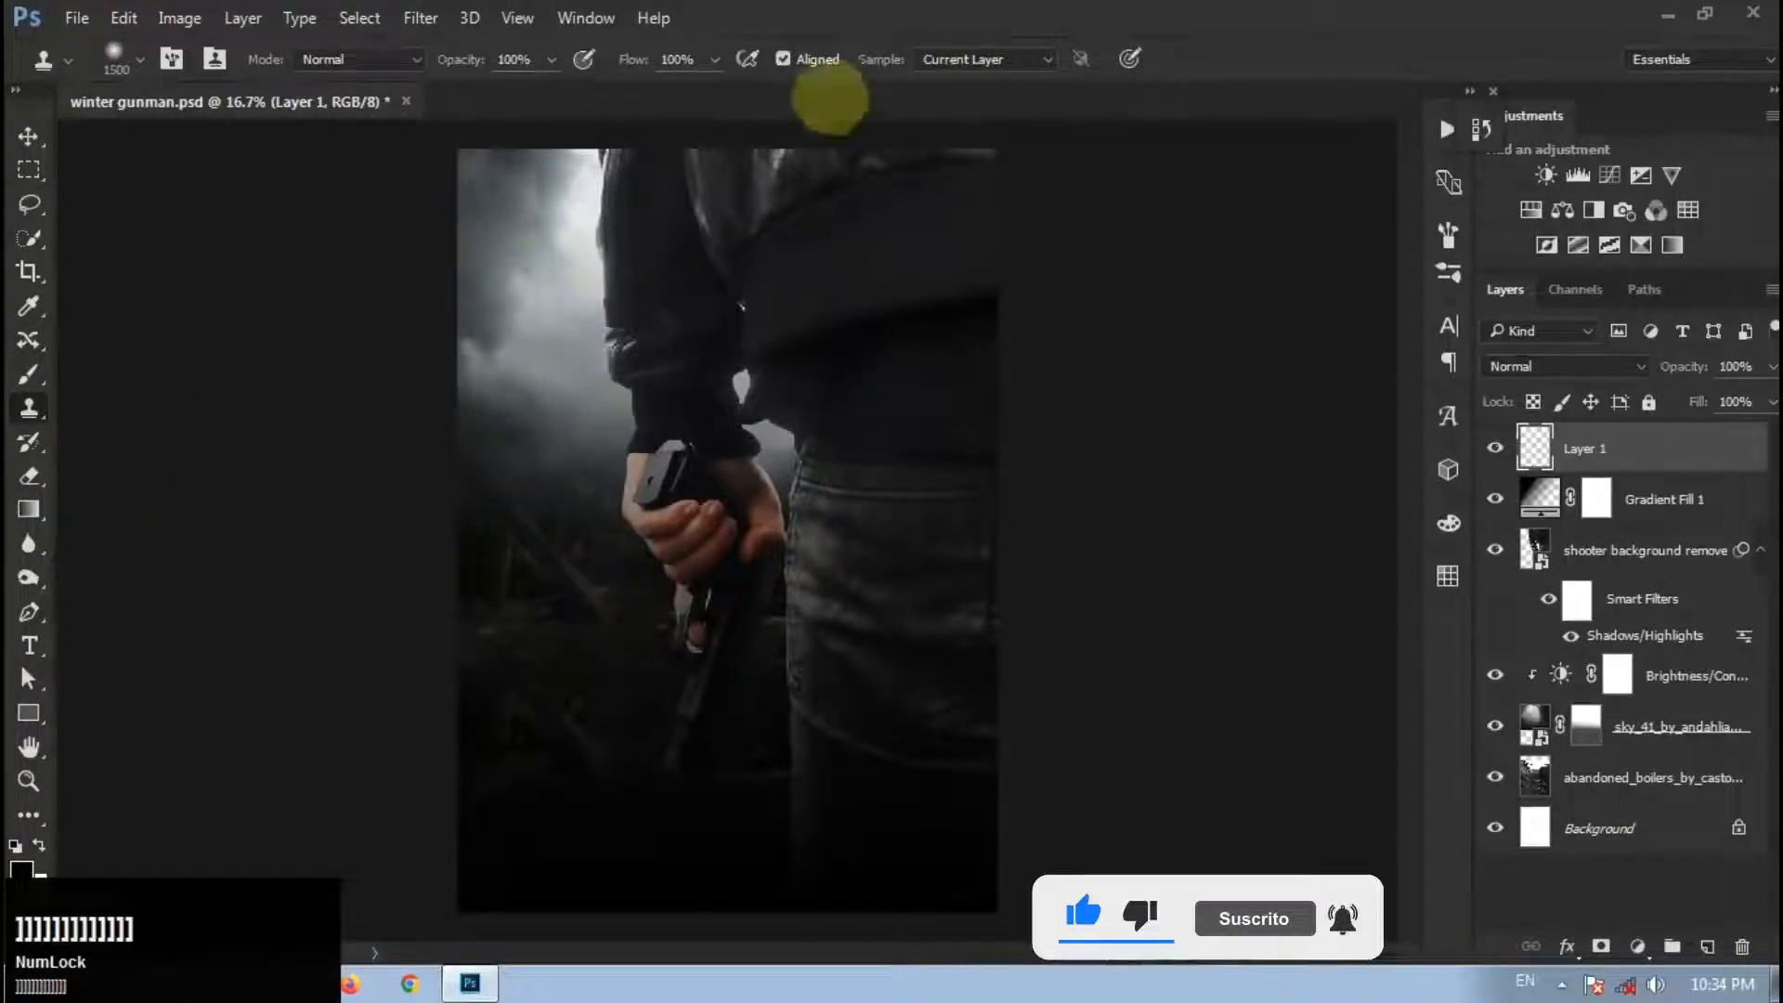
left_click(715, 60)
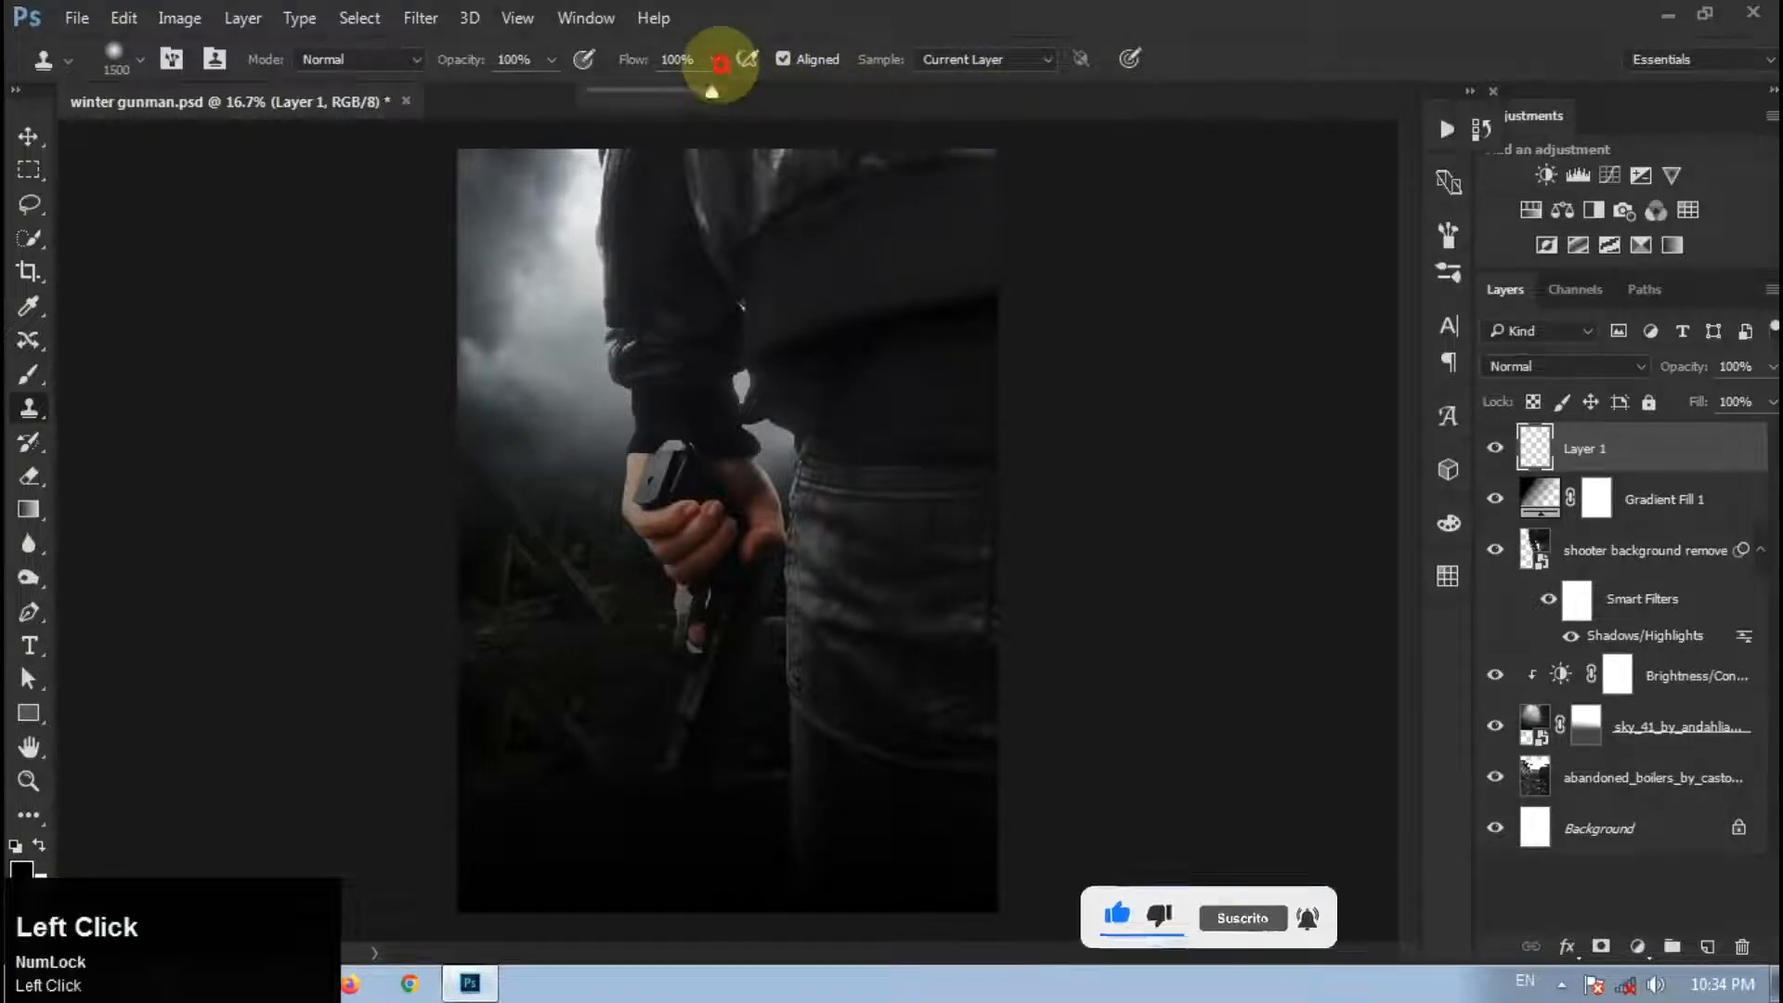
mouse_move(676, 92)
left_mouse_down()
mouse_move(615, 88)
mouse_move(528, 397)
mouse_move(360, 434)
left_mouse_up()
left_click(361, 534)
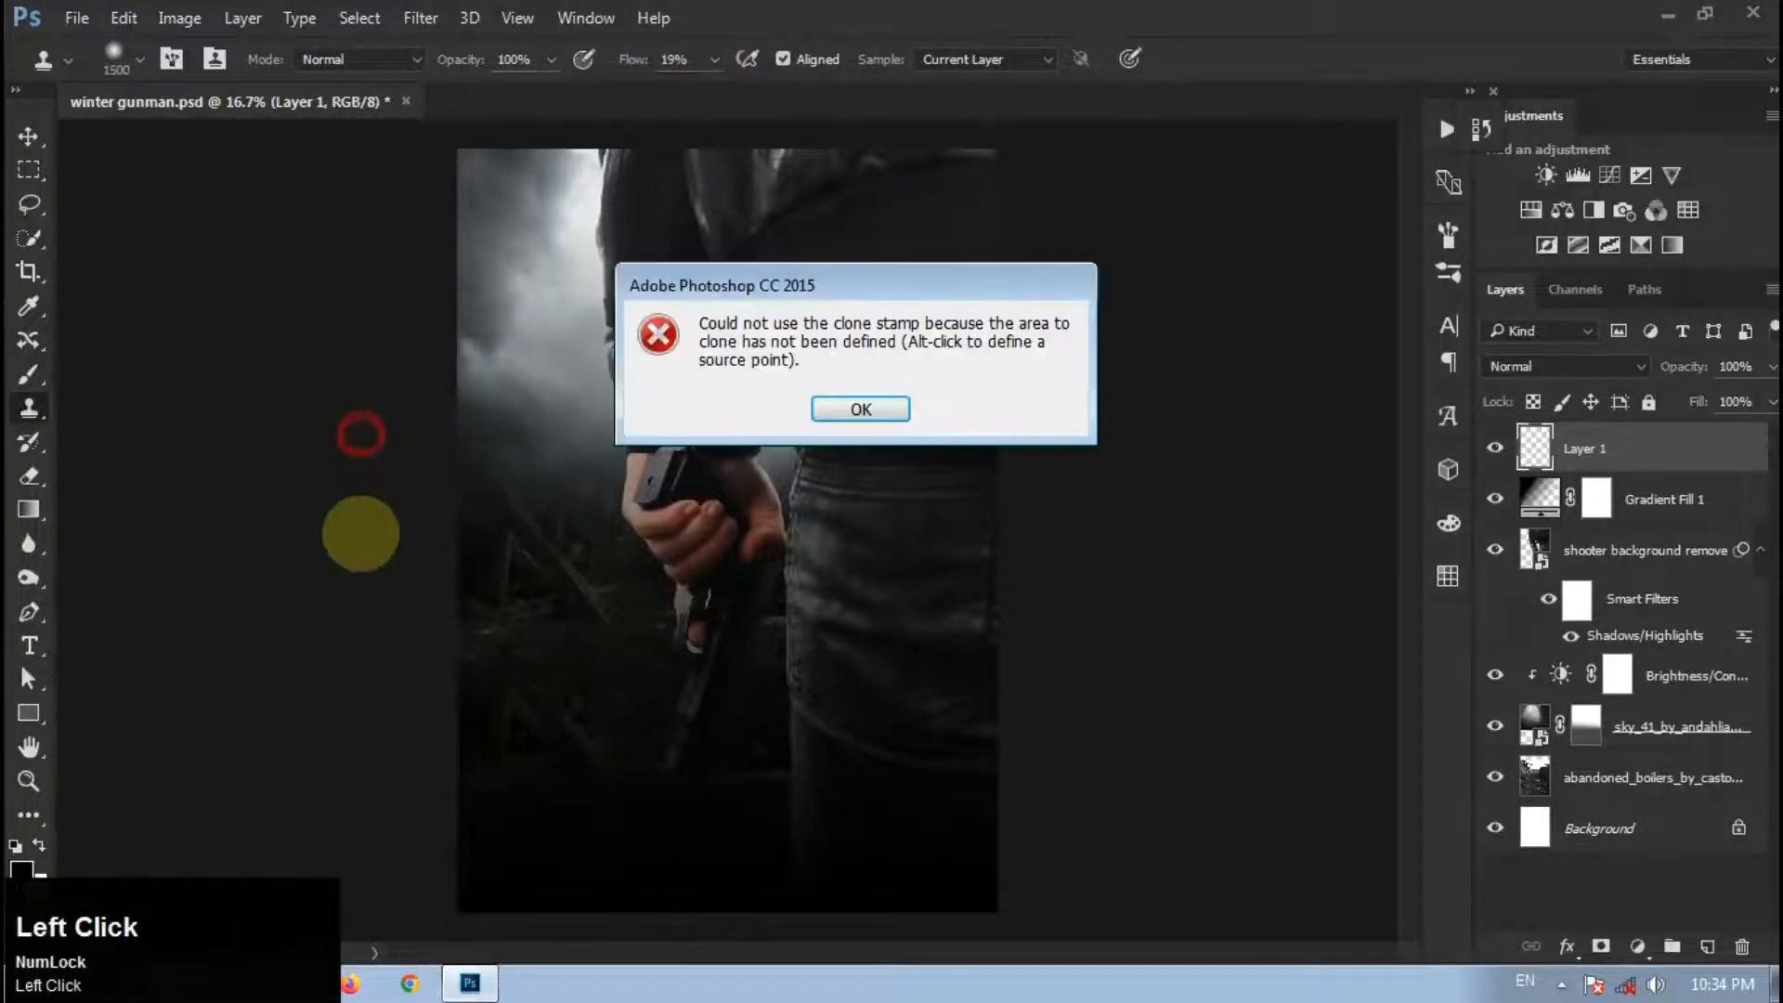
left_click(861, 409)
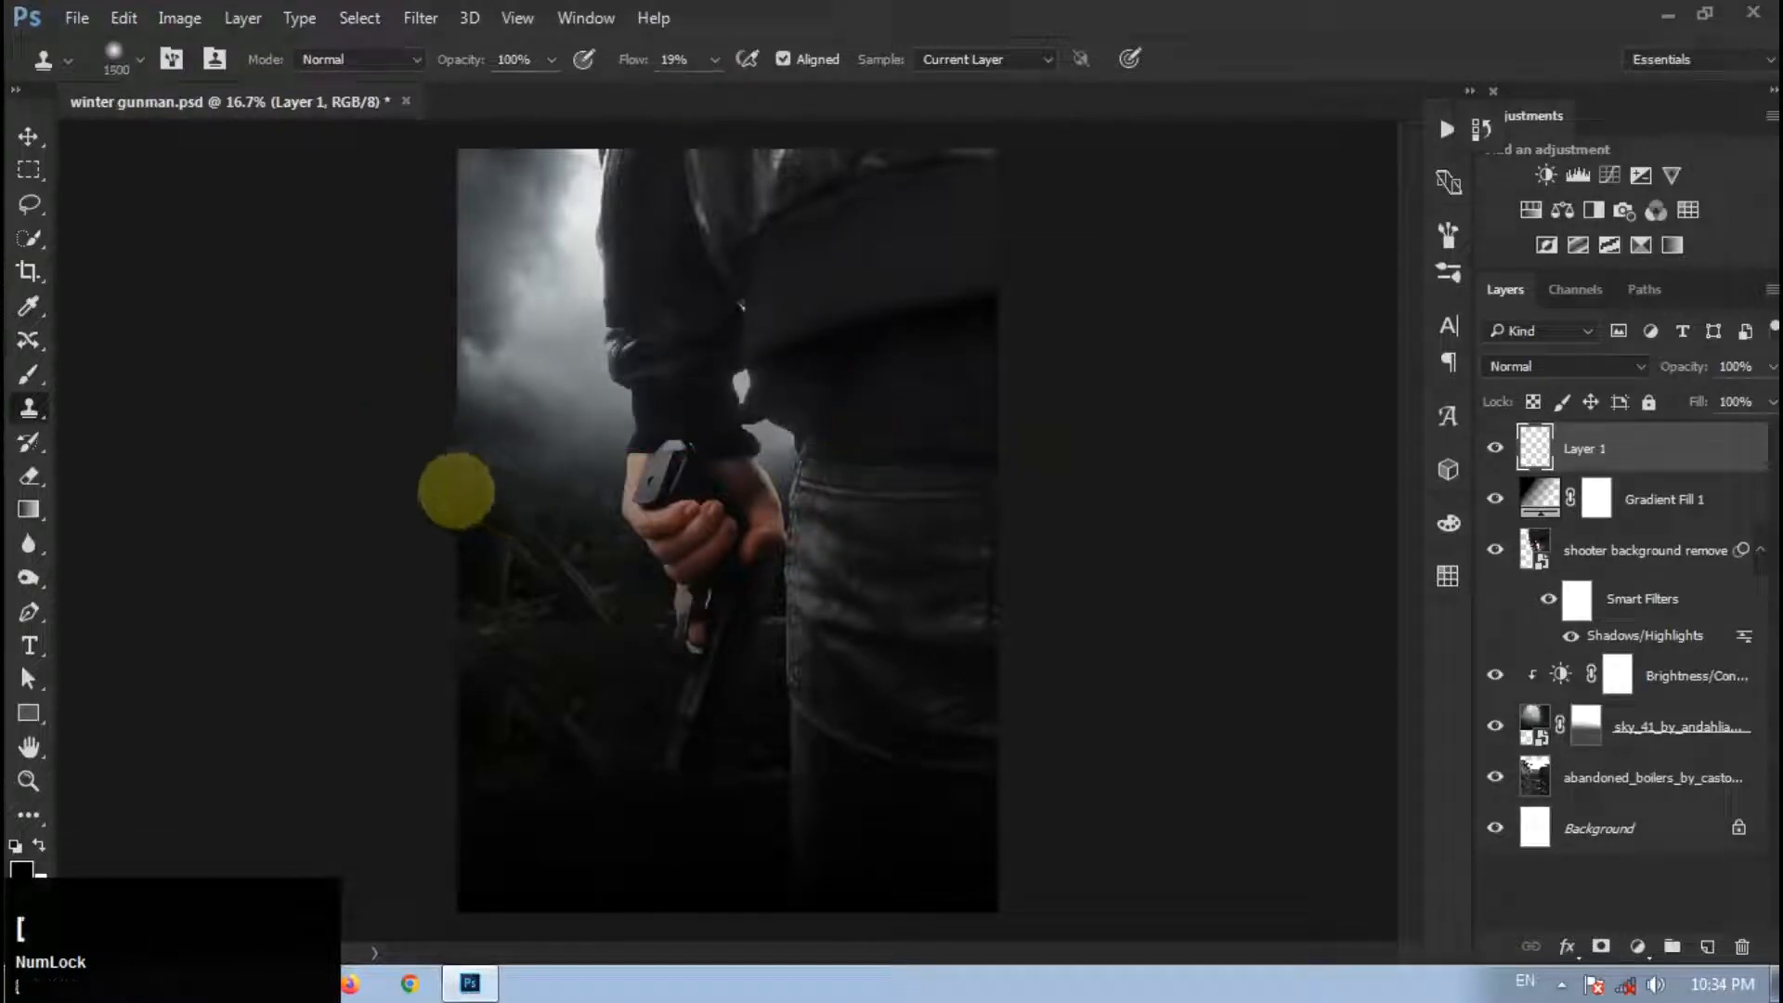
left_click(420, 443)
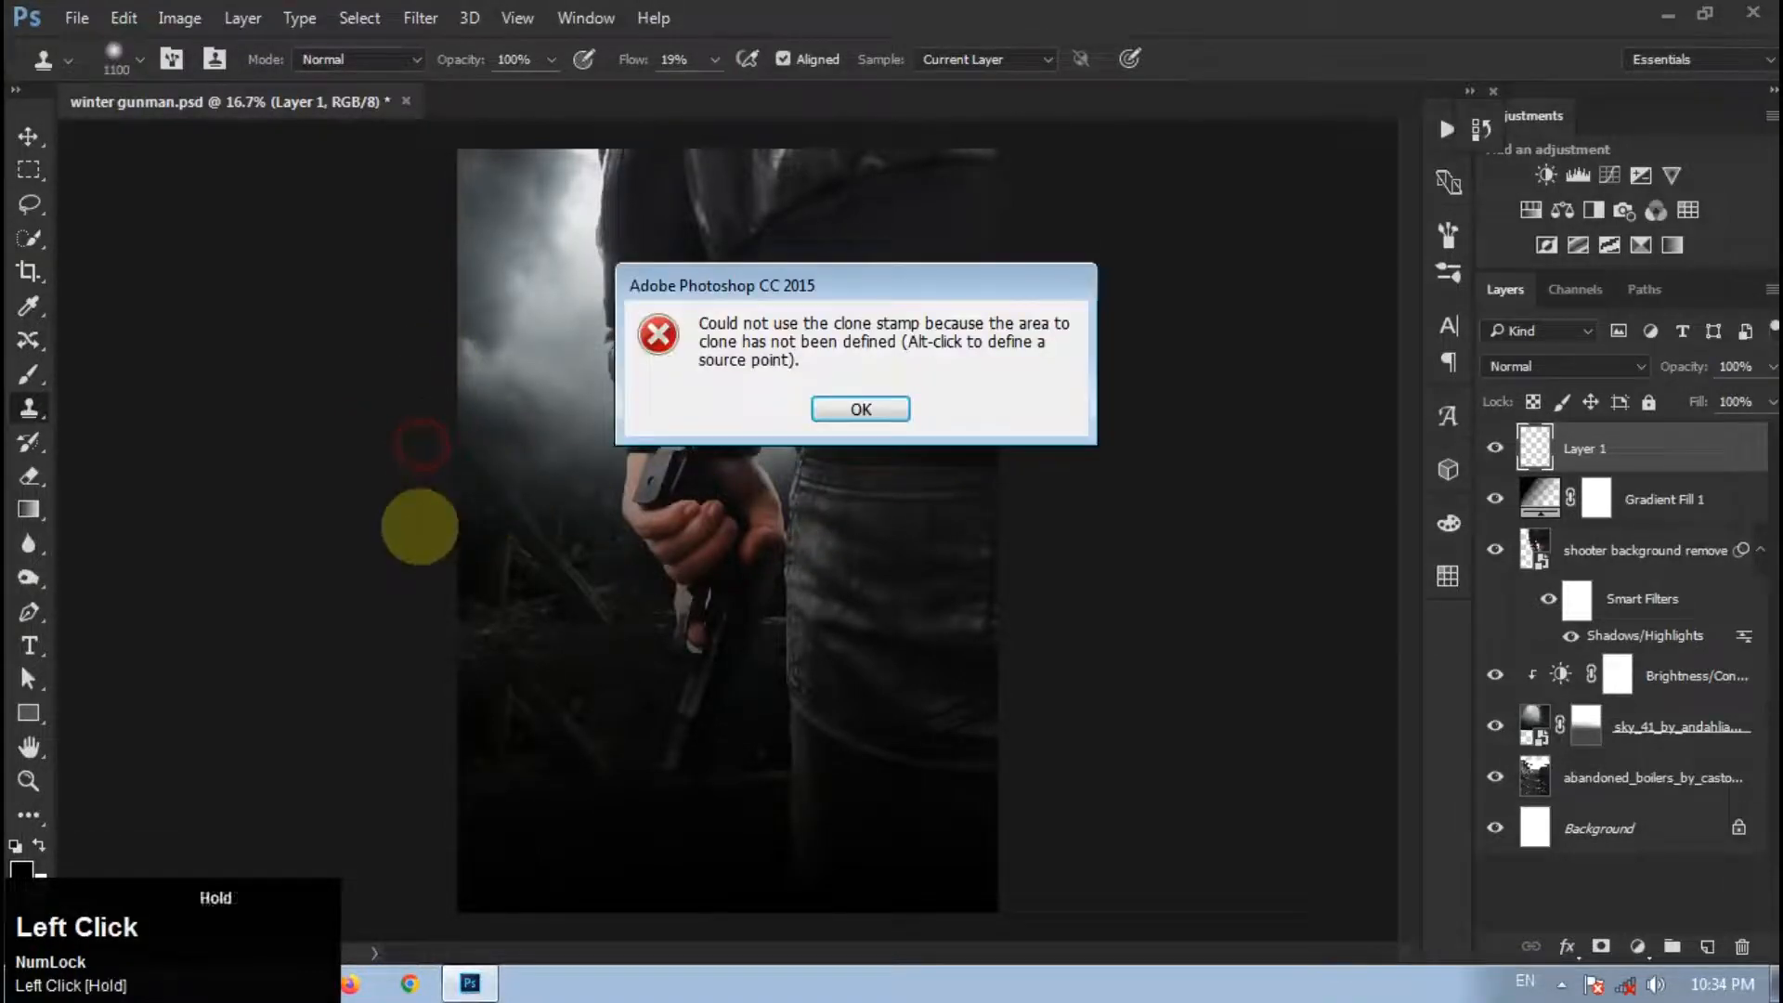
left_click(853, 410)
Step: Paint soft black shading along the page's left edge on the new layer with a large Brush at 13% flow
left_click(31, 374)
left_click_drag(356, 397, 360, 554)
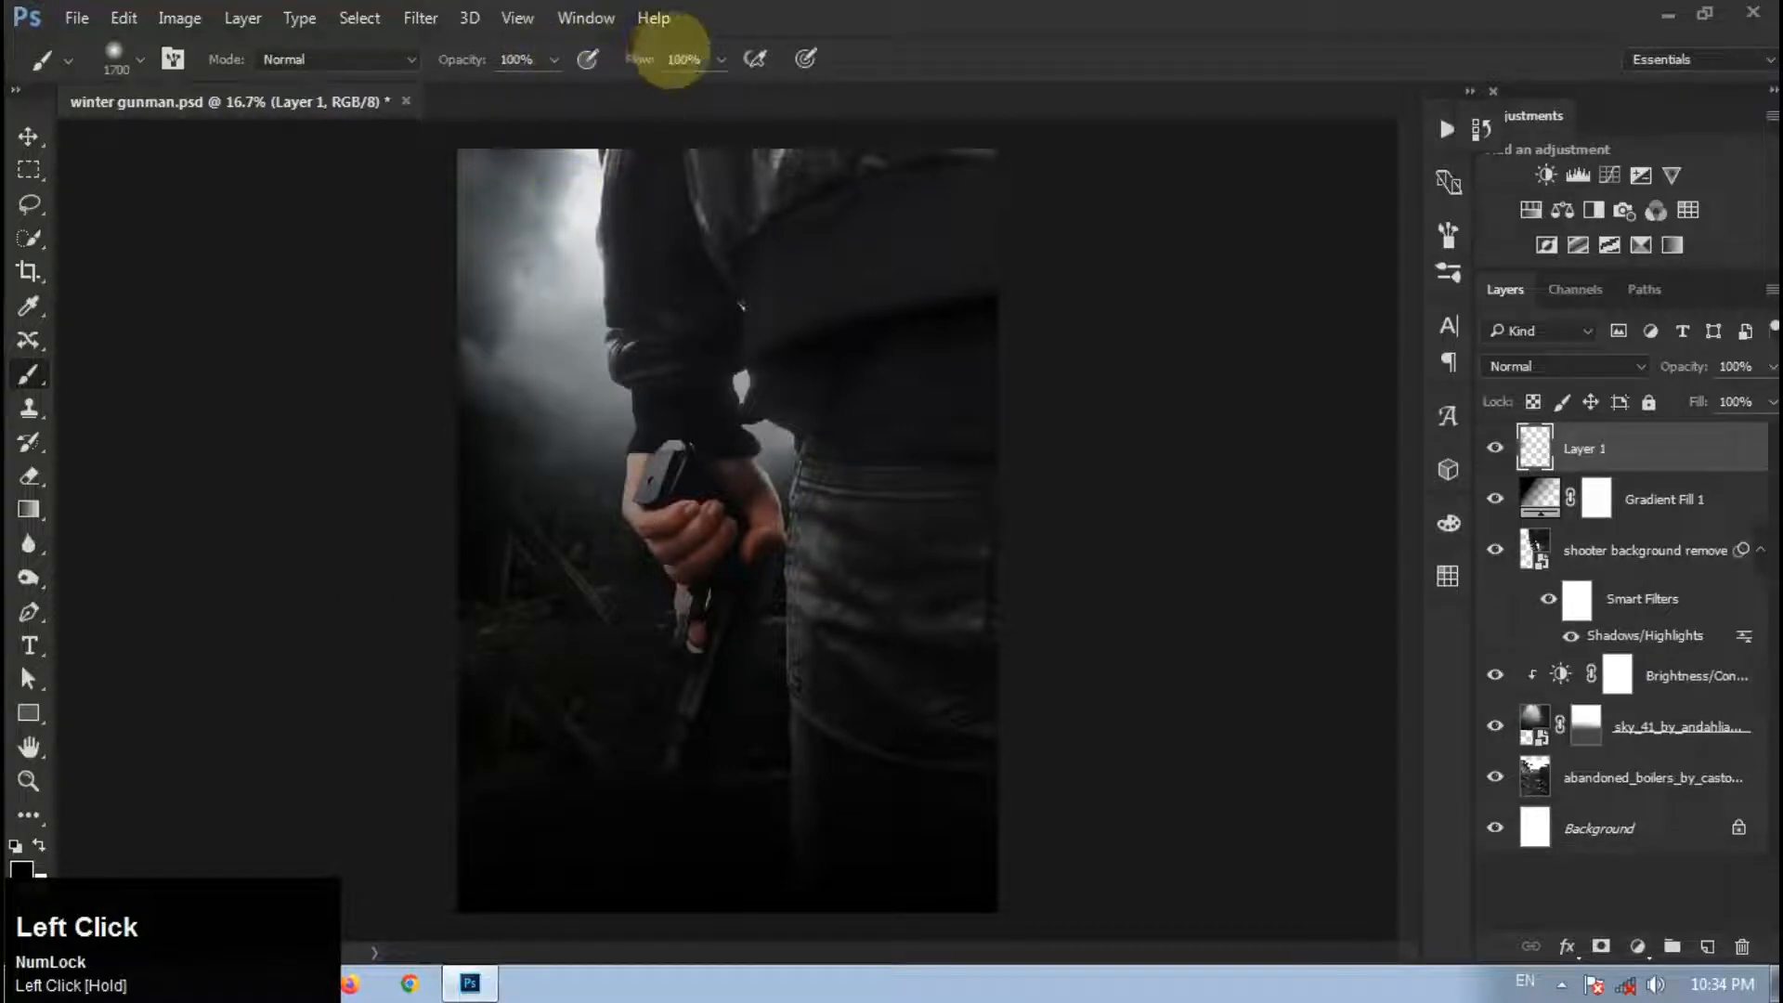
left_click(721, 59)
left_click_drag(717, 92, 662, 92)
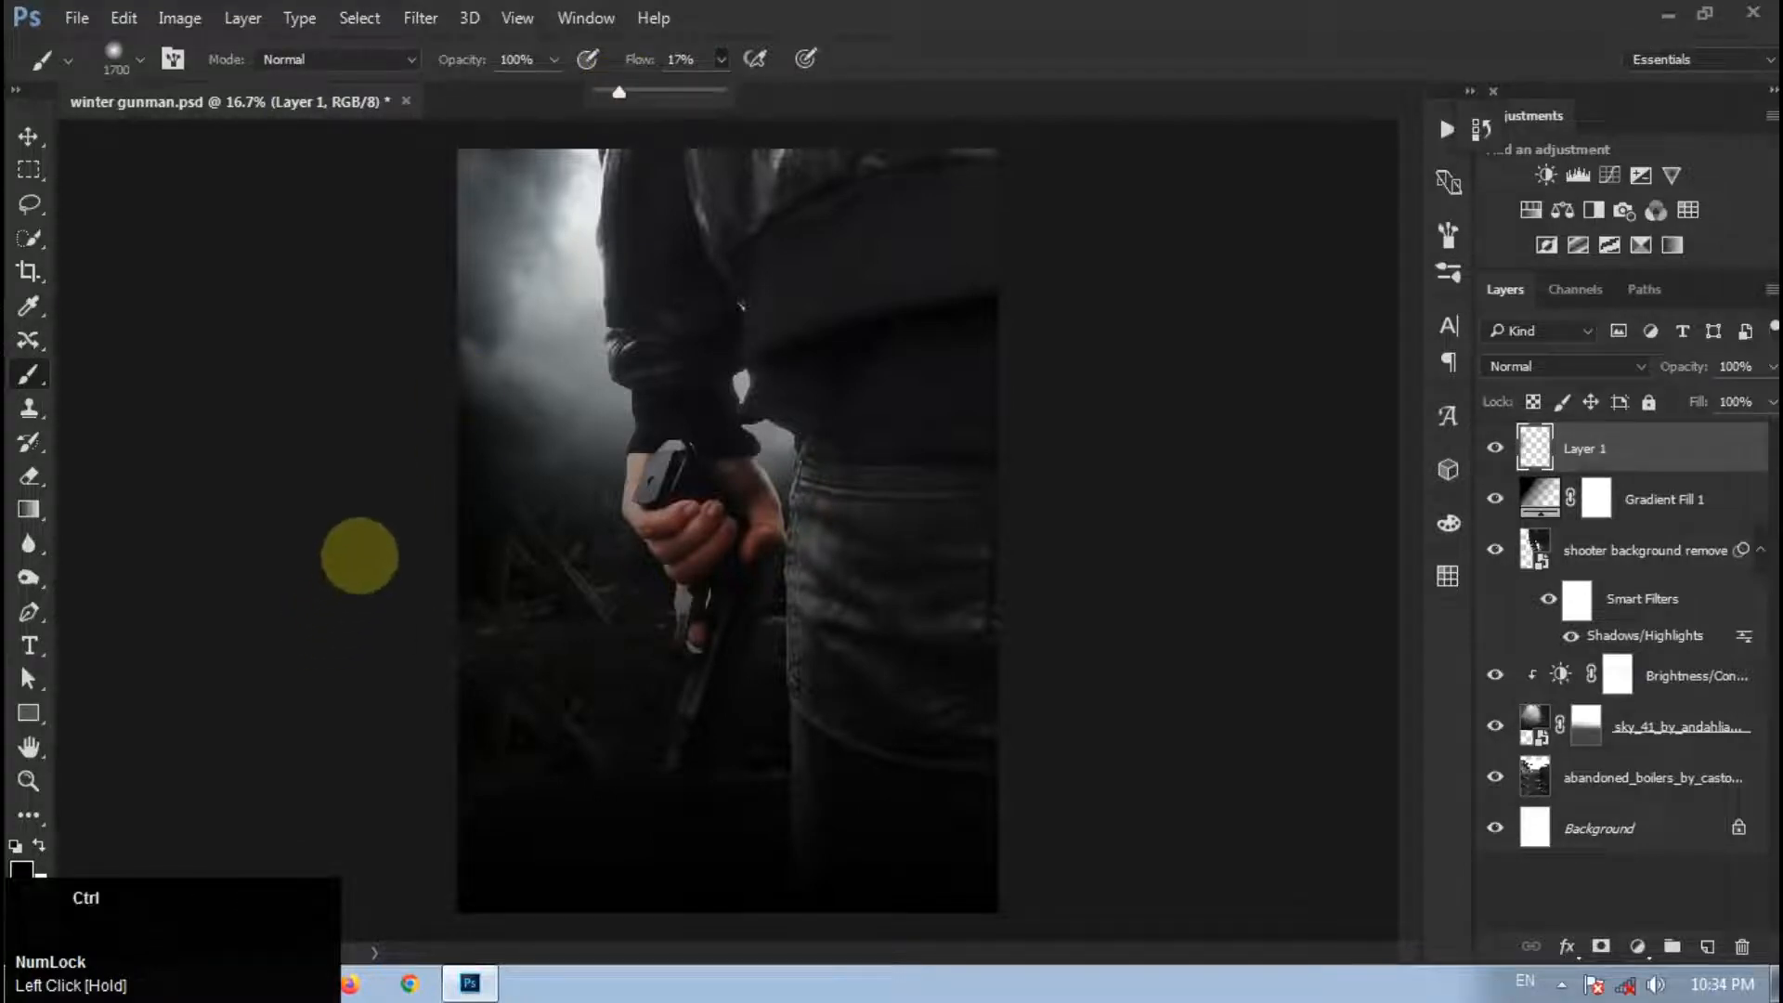
key("ctrl+alt+z")
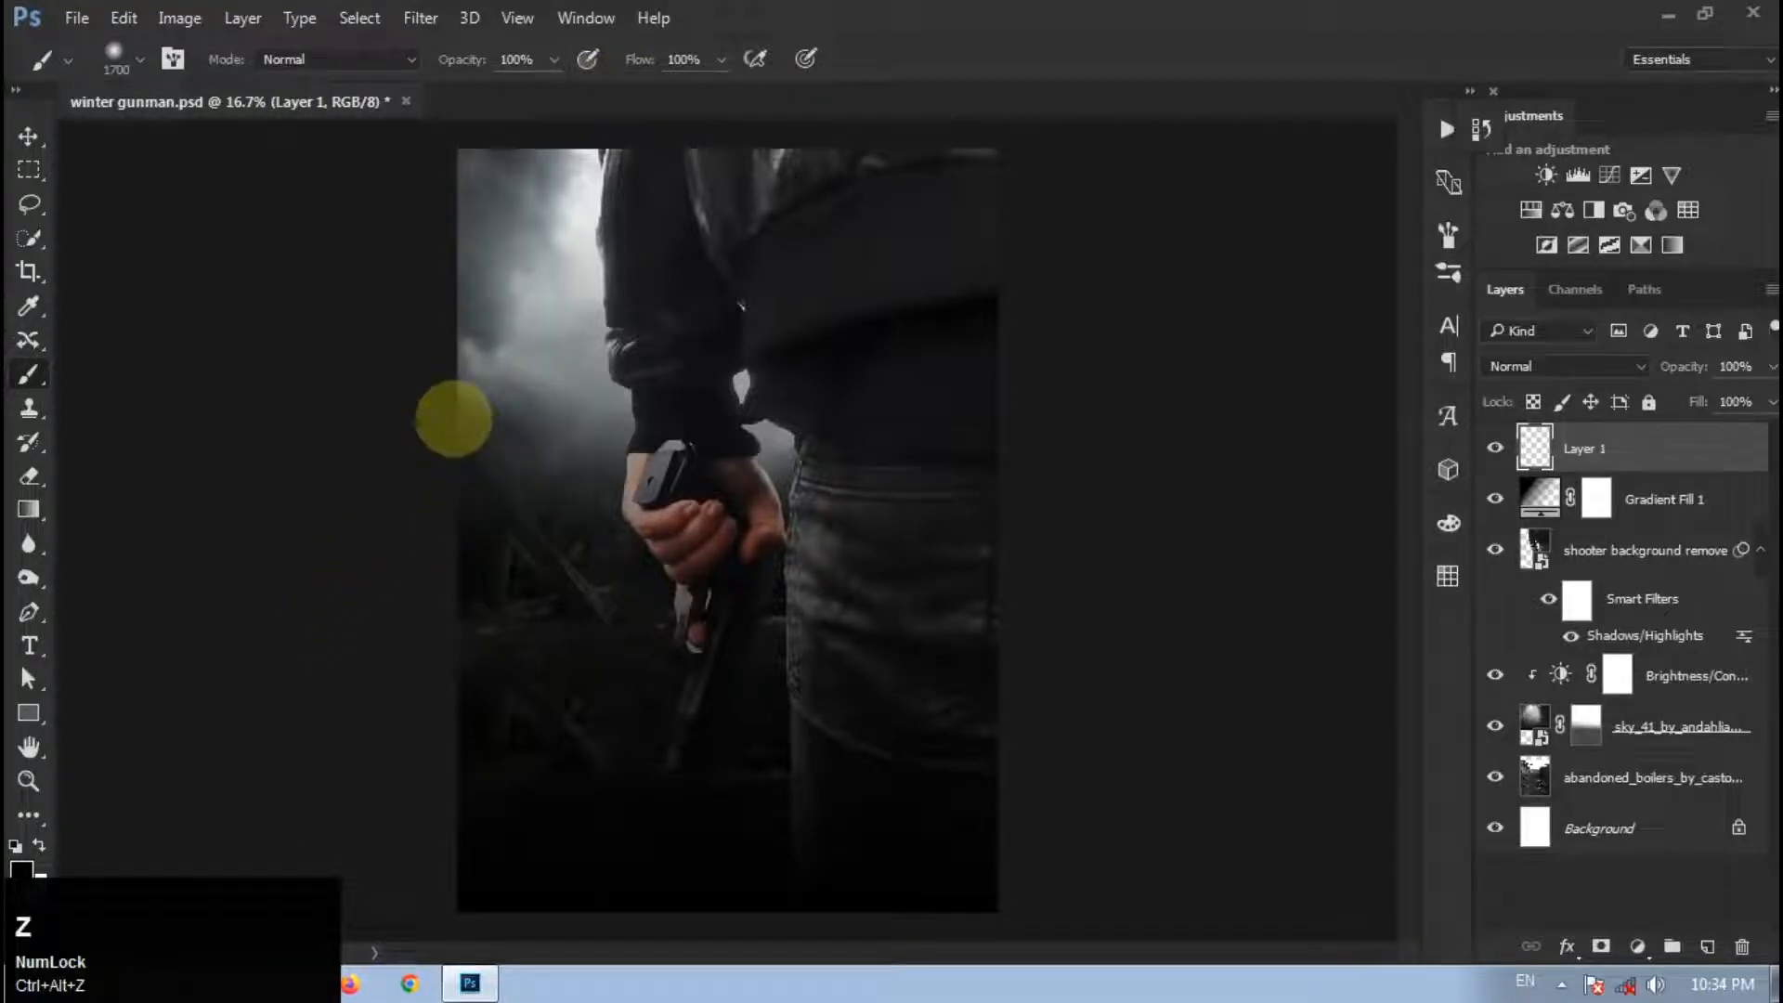
left_click(721, 60)
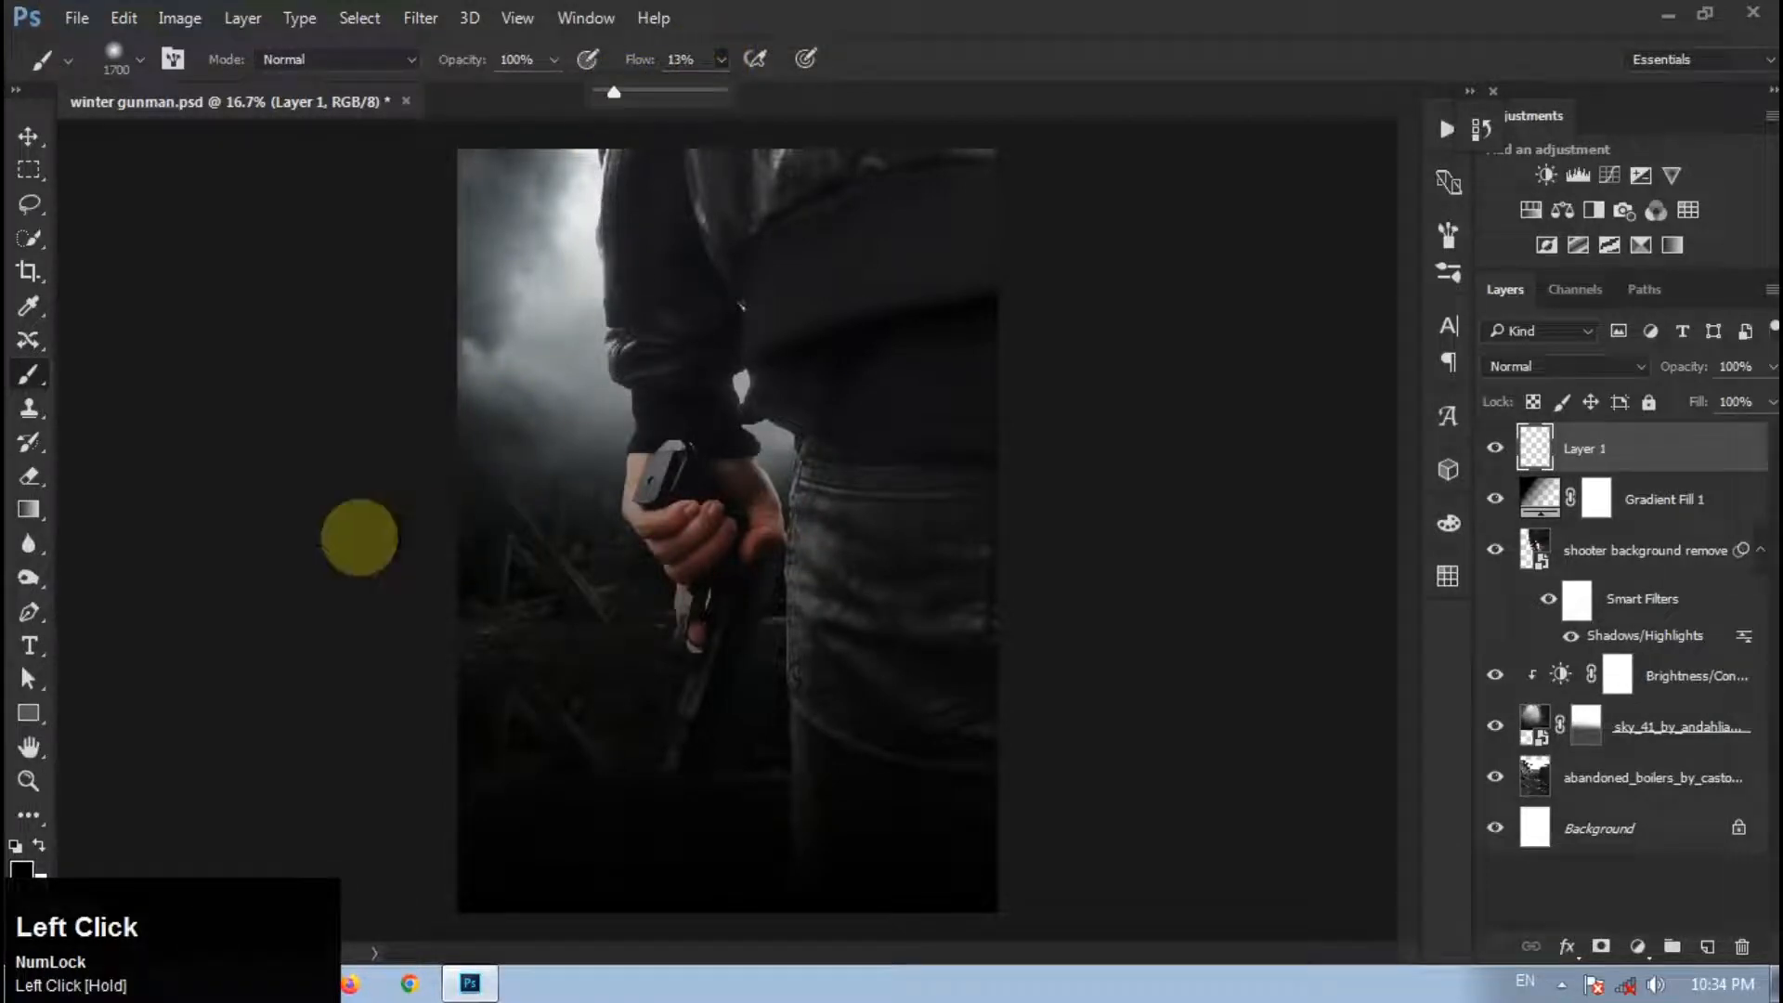
left_click_drag(361, 536, 367, 706)
mouse_move(376, 459)
left_mouse_down()
mouse_move(386, 593)
mouse_move(437, 437)
mouse_move(439, 715)
mouse_move(478, 816)
mouse_move(430, 844)
left_mouse_up()
left_click(376, 651)
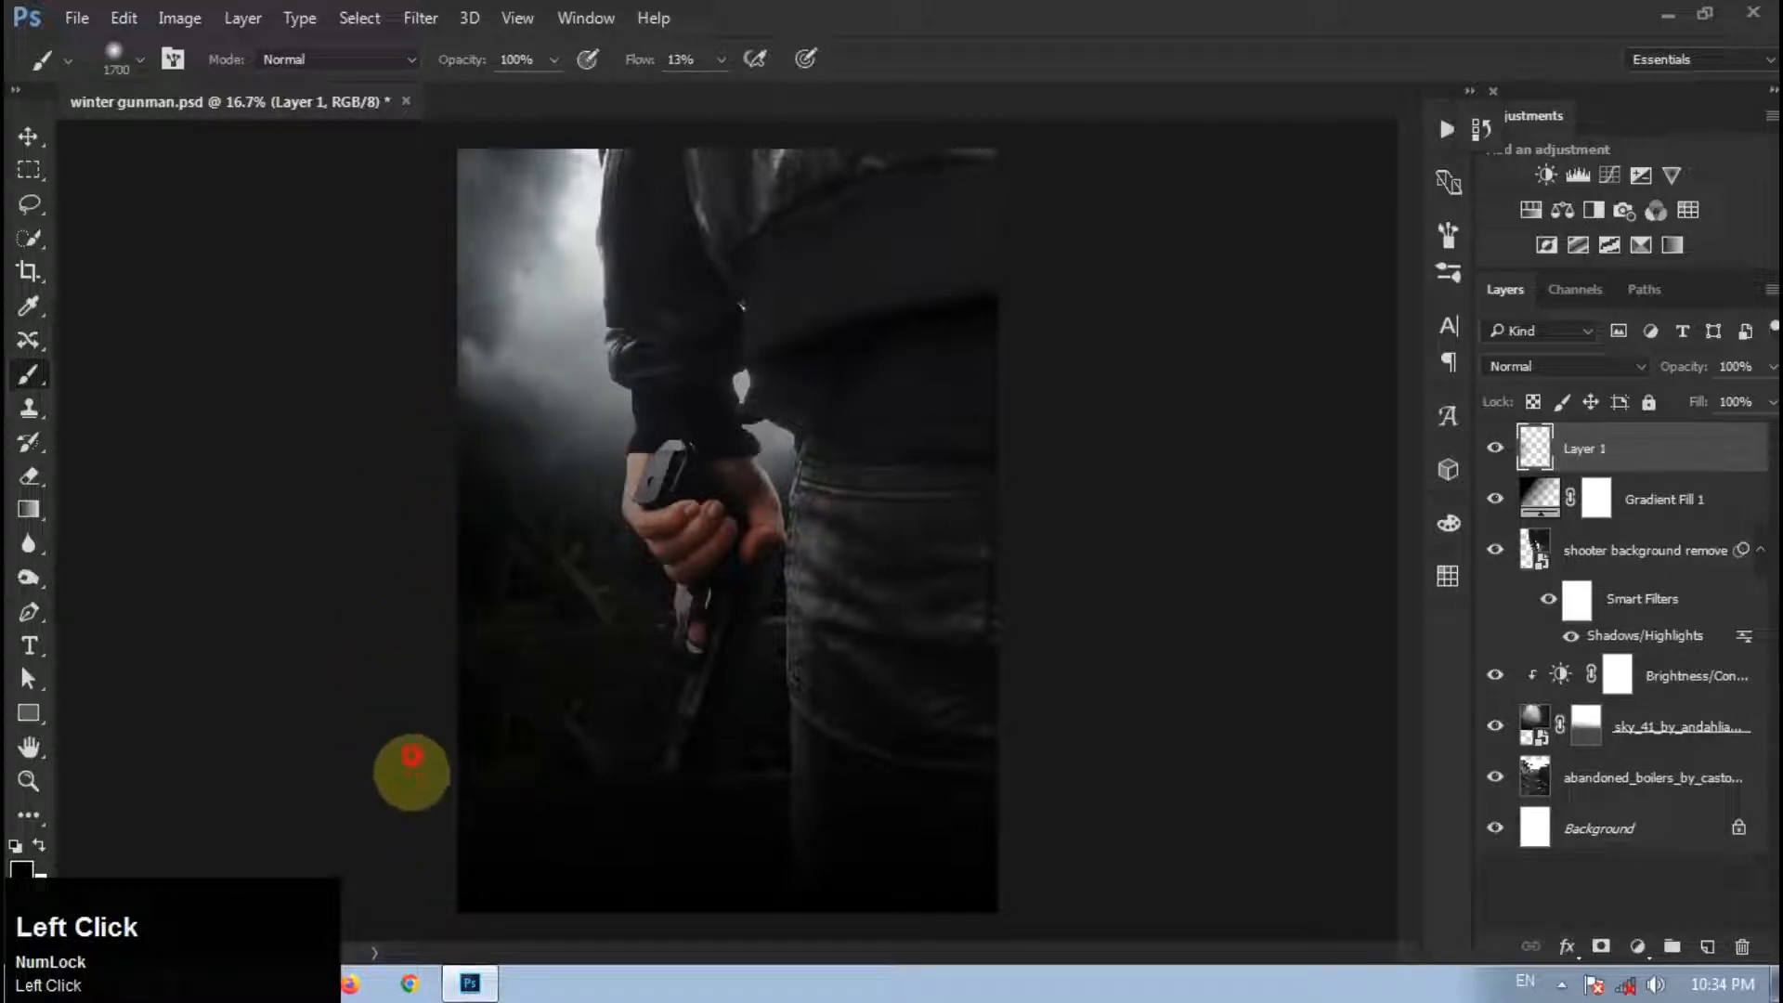
mouse_move(410, 688)
left_mouse_down()
mouse_move(491, 874)
mouse_move(393, 664)
mouse_move(364, 661)
mouse_move(353, 712)
mouse_move(349, 629)
left_mouse_up()
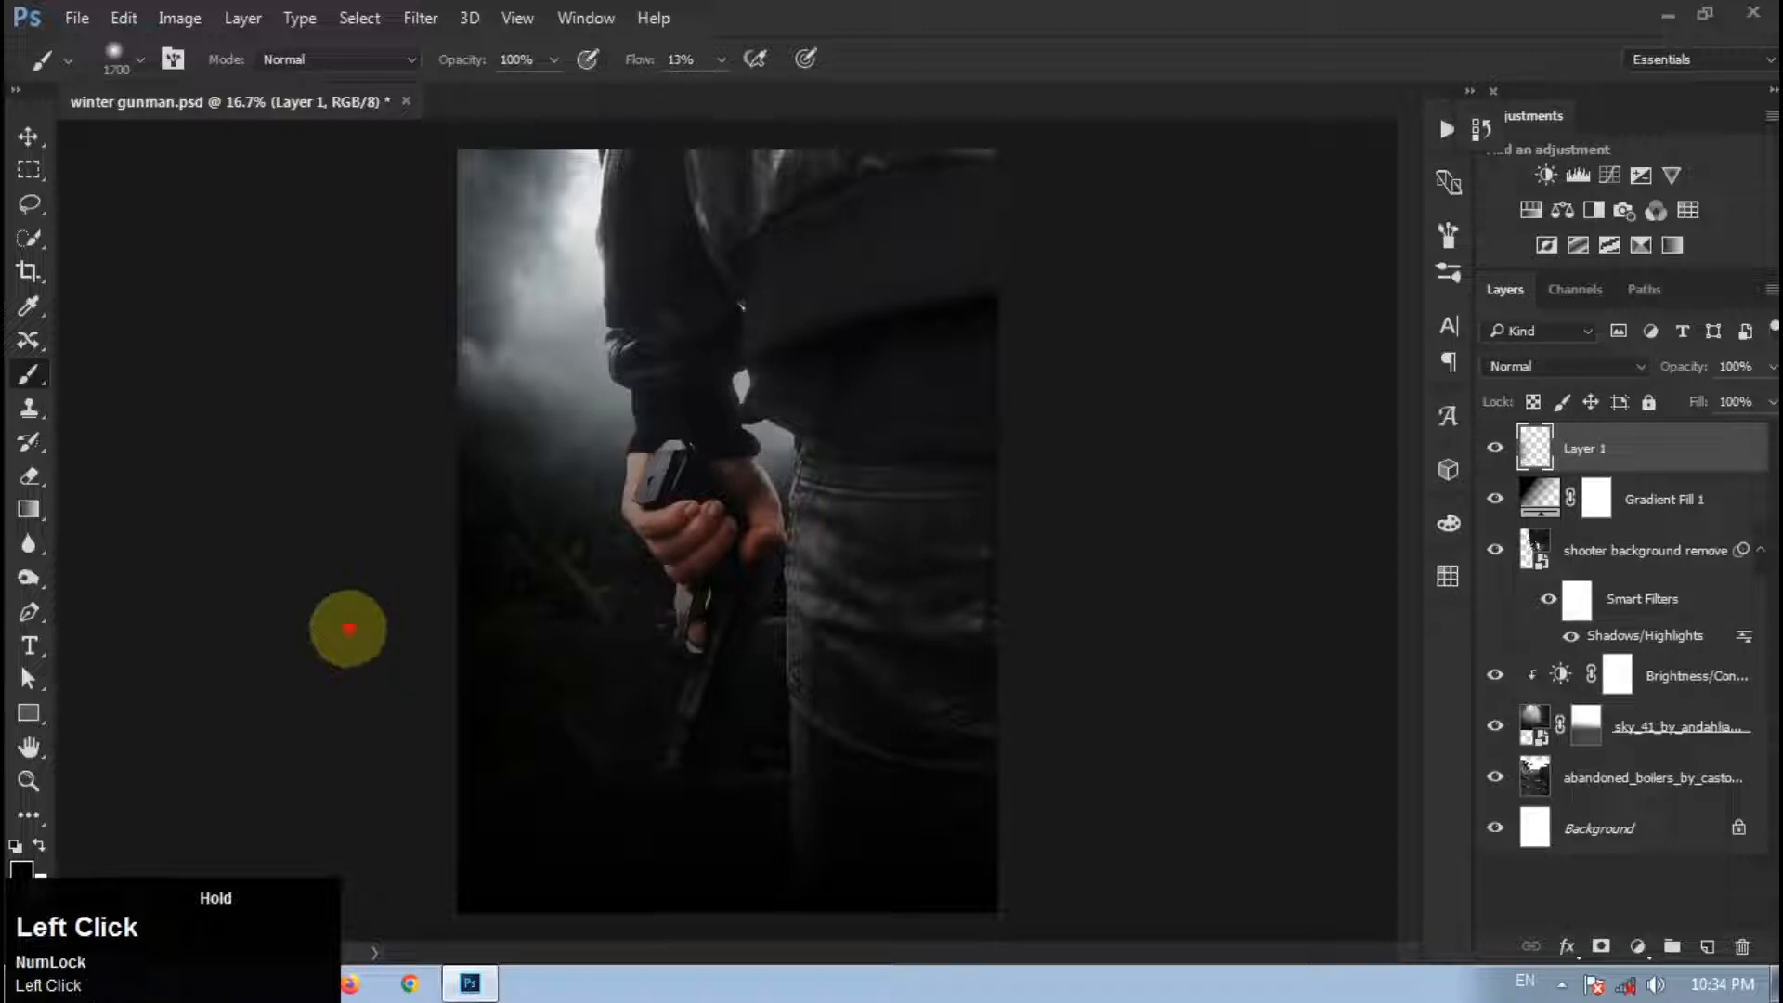
Step: Paint soft black shading along the page's right edge with the size 1700 Brush at 13% flow
mouse_move(425, 367)
left_mouse_down()
mouse_move(360, 334)
mouse_move(389, 384)
mouse_move(403, 575)
mouse_move(601, 731)
mouse_move(1111, 677)
mouse_move(1109, 548)
left_mouse_up()
left_click(1111, 549)
mouse_move(1111, 716)
left_mouse_down()
mouse_move(1087, 746)
mouse_move(1131, 779)
left_mouse_up()
left_click_drag(1084, 638, 1026, 648)
mouse_move(1032, 775)
left_mouse_down()
mouse_move(1047, 784)
mouse_move(1023, 851)
left_mouse_up()
left_click_drag(1018, 827, 1048, 740)
left_click_drag(1091, 617, 1163, 463)
left_click(1021, 677)
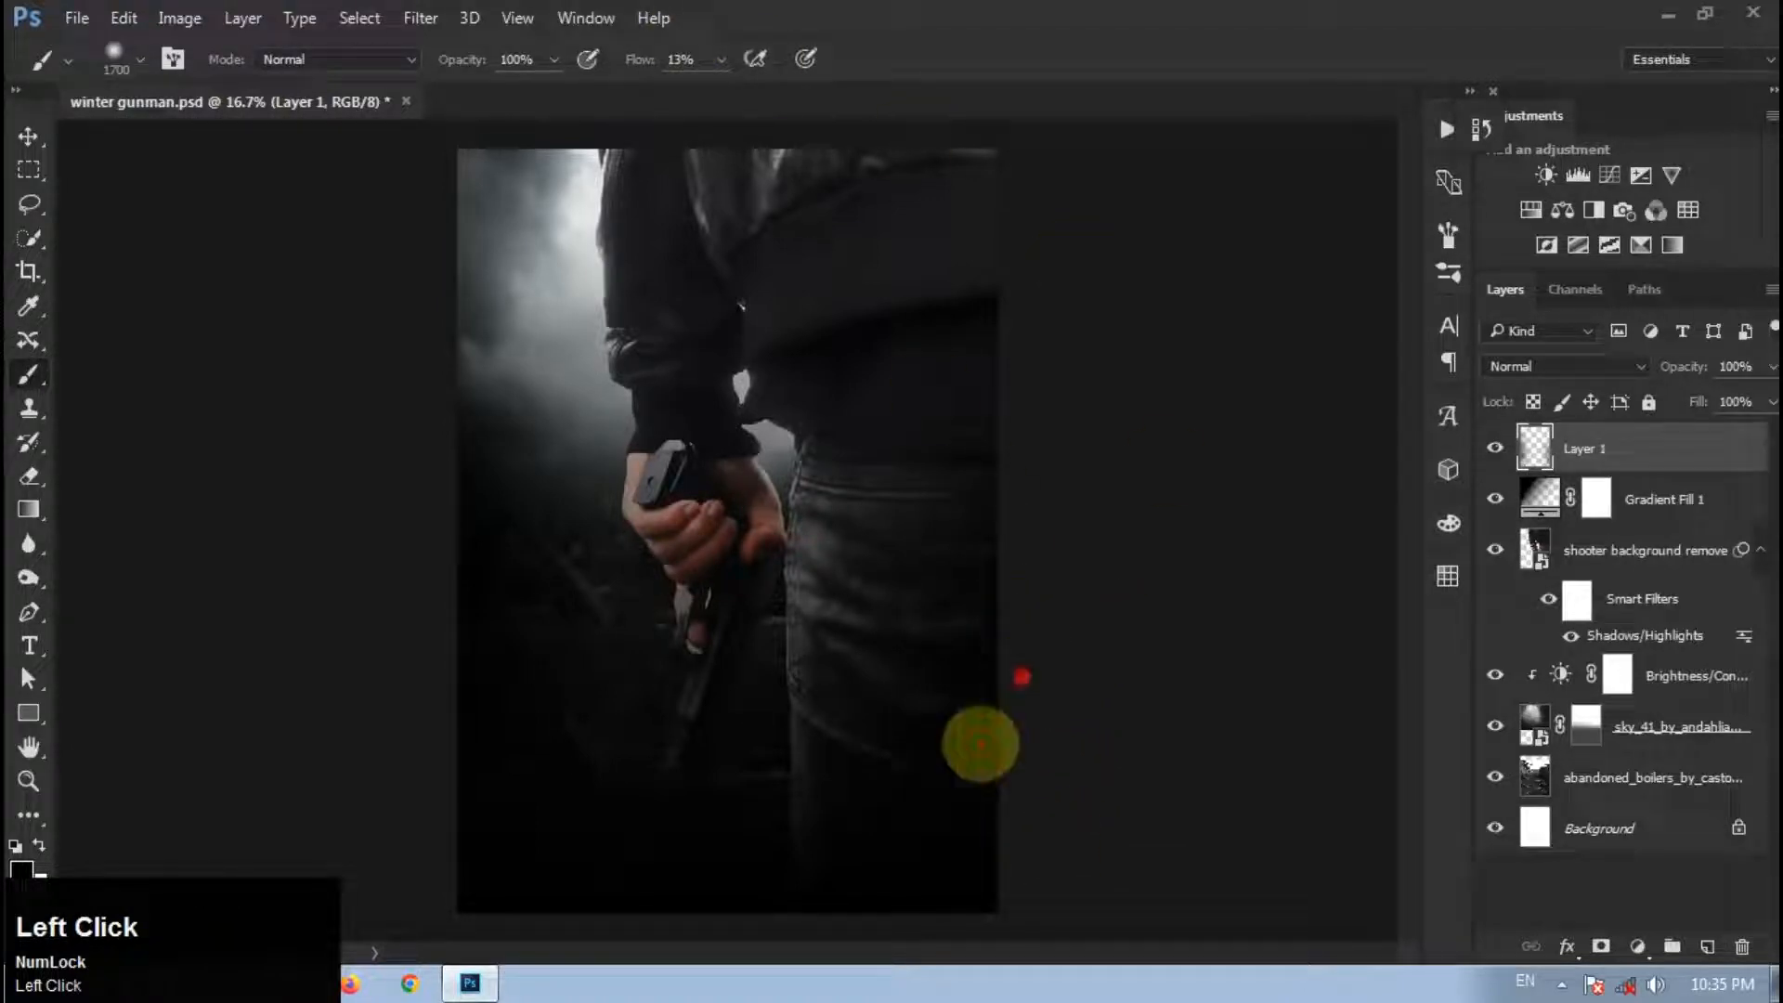
Step: Raise the Brush flow to 39% and deepen the black shading over the lower right of the page
mouse_move(956, 756)
left_mouse_down()
mouse_move(1142, 585)
mouse_move(987, 191)
mouse_move(755, 58)
left_mouse_up()
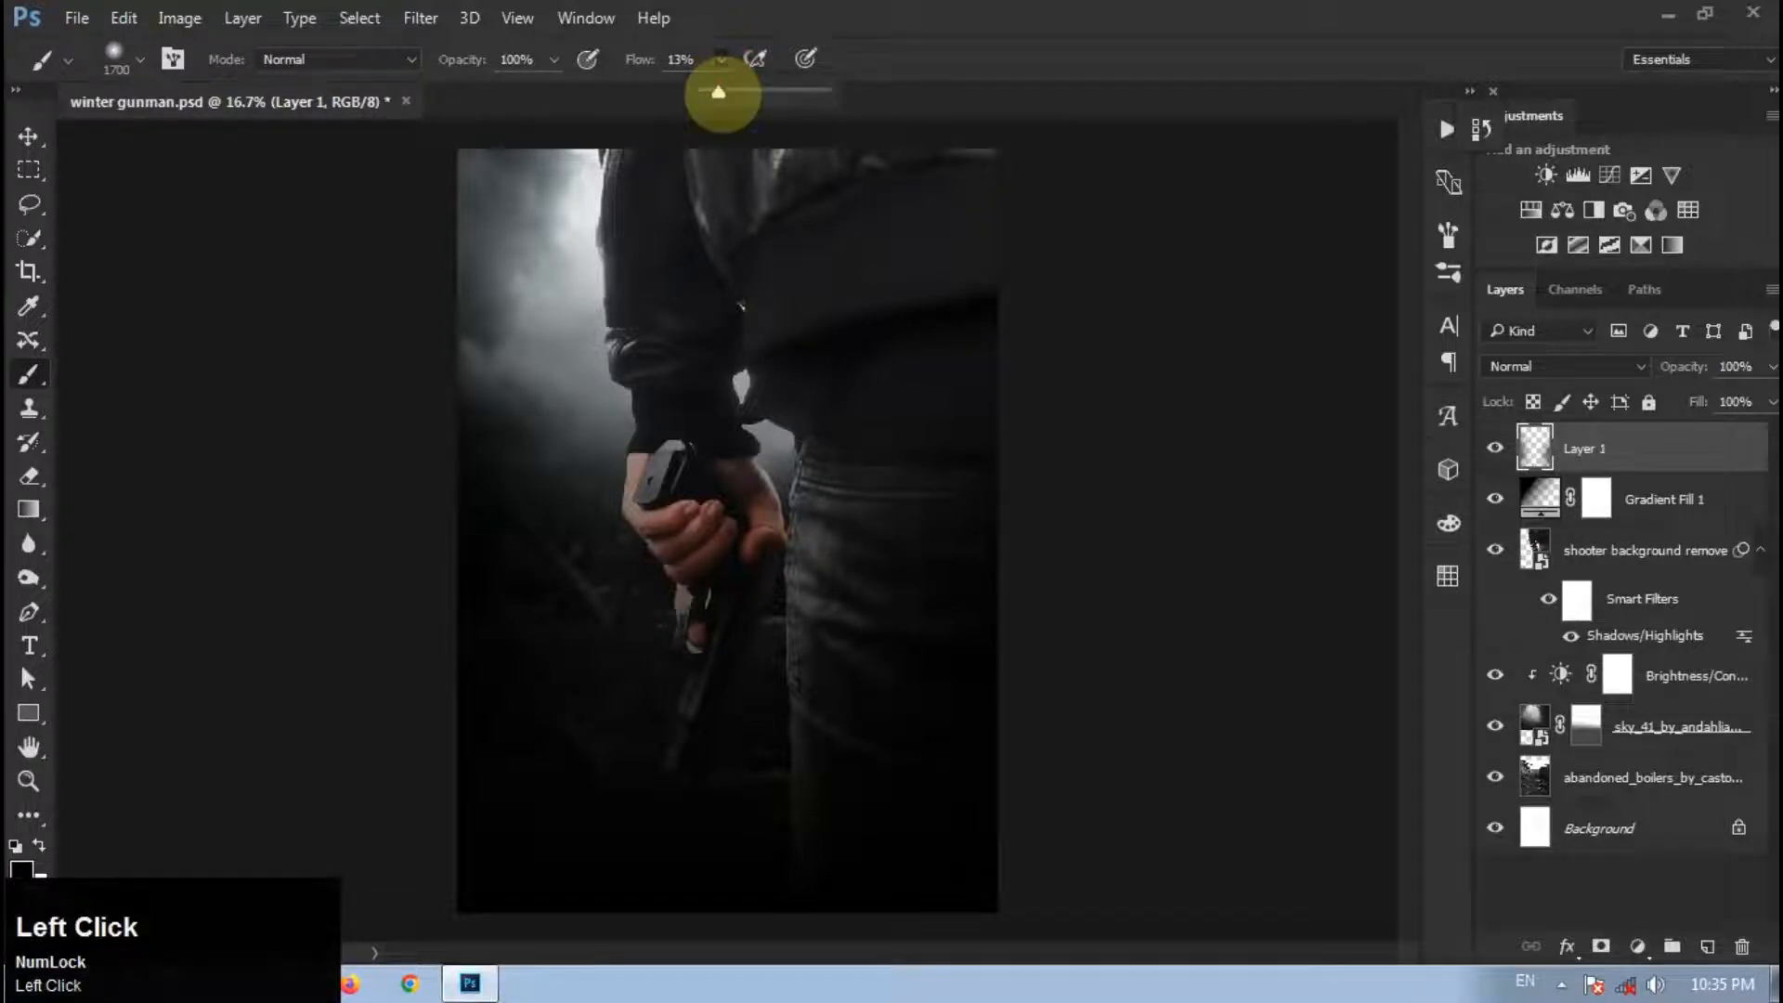
left_click_drag(749, 93, 1067, 804)
left_click(1123, 598)
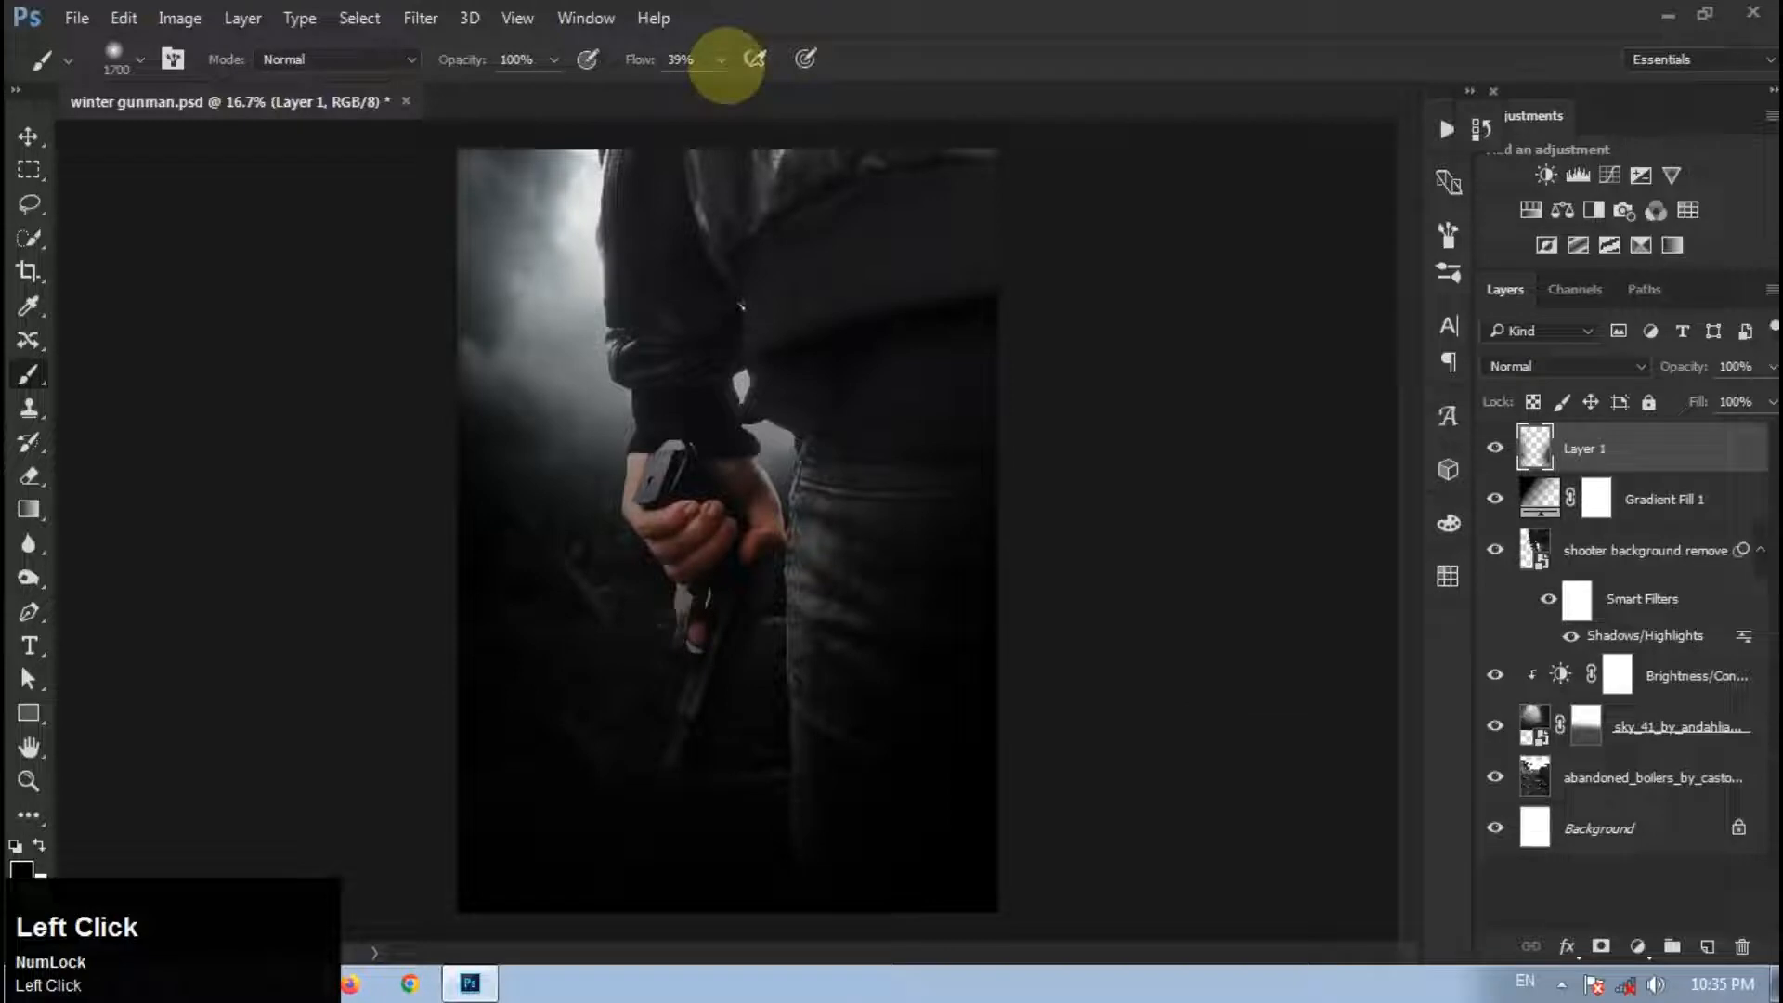
Step: Set the Brush to 19% flow and size 900, and darken the full height of the page's right edge
left_click_drag(698, 91, 695, 91)
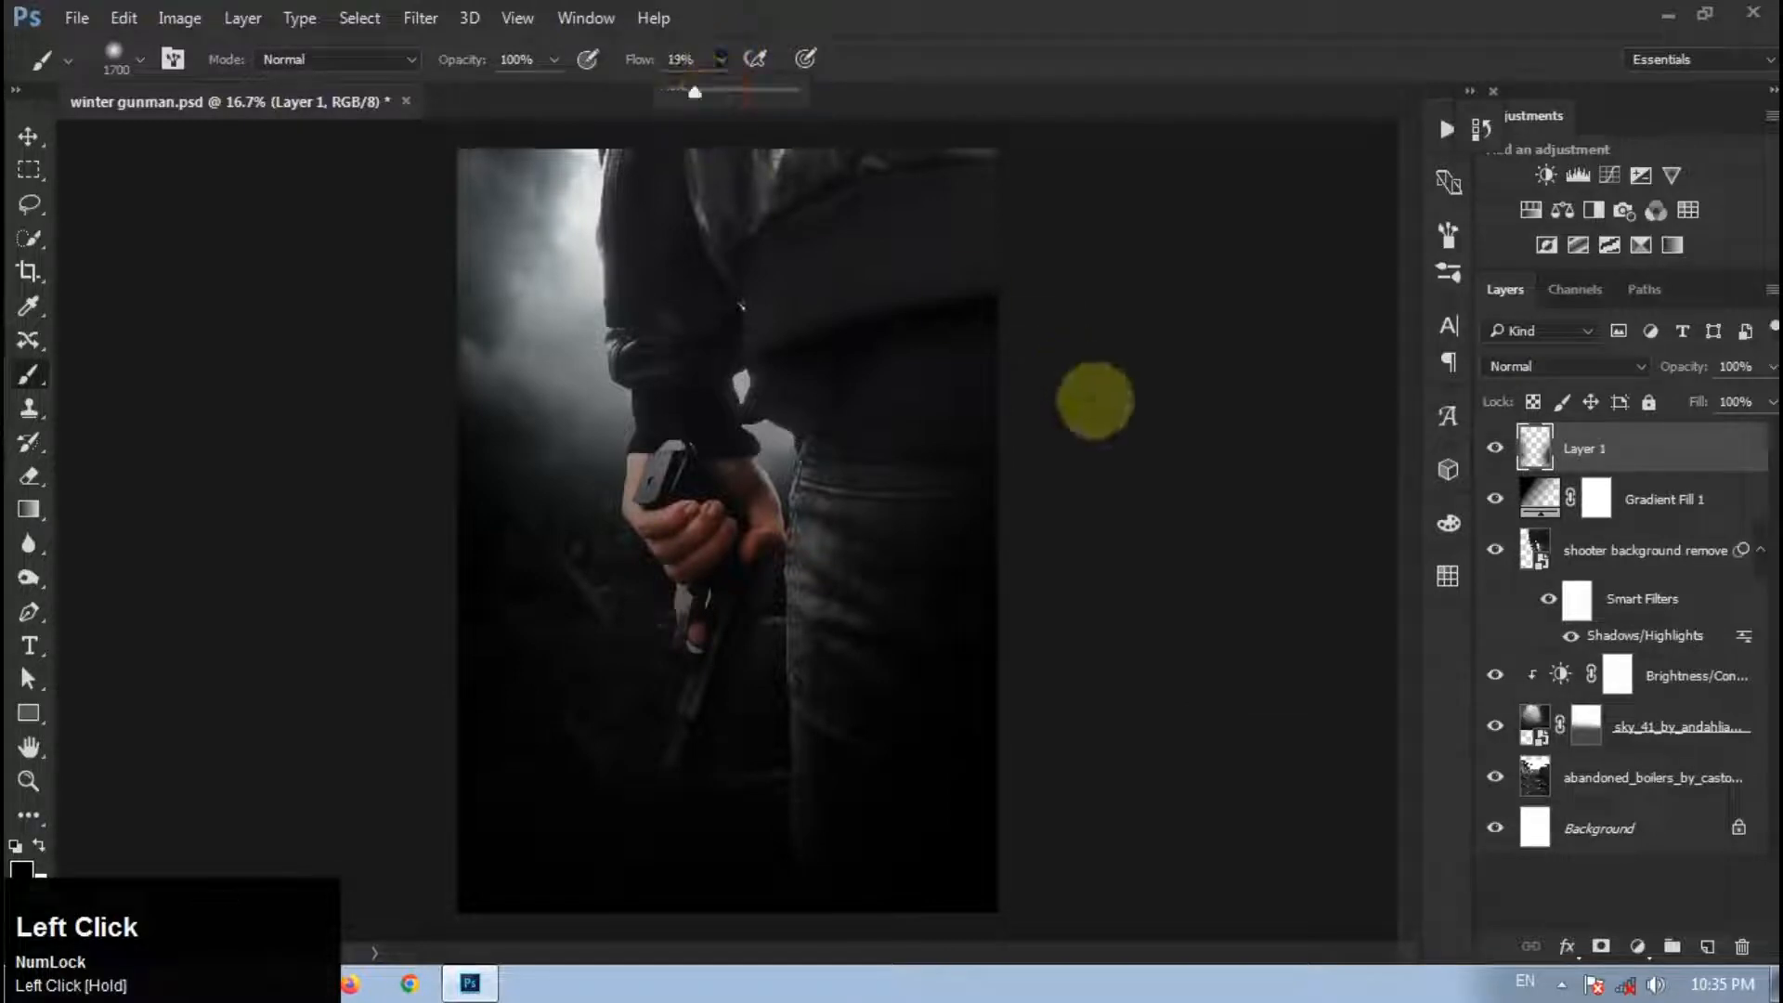
key("bracketleft")
key("bracketleft")
key("bracketleft")
key("bracketleft")
key("bracketleft")
key("bracketleft")
left_click(1039, 221)
mouse_move(1043, 167)
left_mouse_down()
mouse_move(1043, 402)
mouse_move(1043, 334)
mouse_move(1106, 585)
mouse_move(1078, 278)
mouse_move(1022, 505)
mouse_move(1098, 760)
mouse_move(1050, 754)
left_mouse_up()
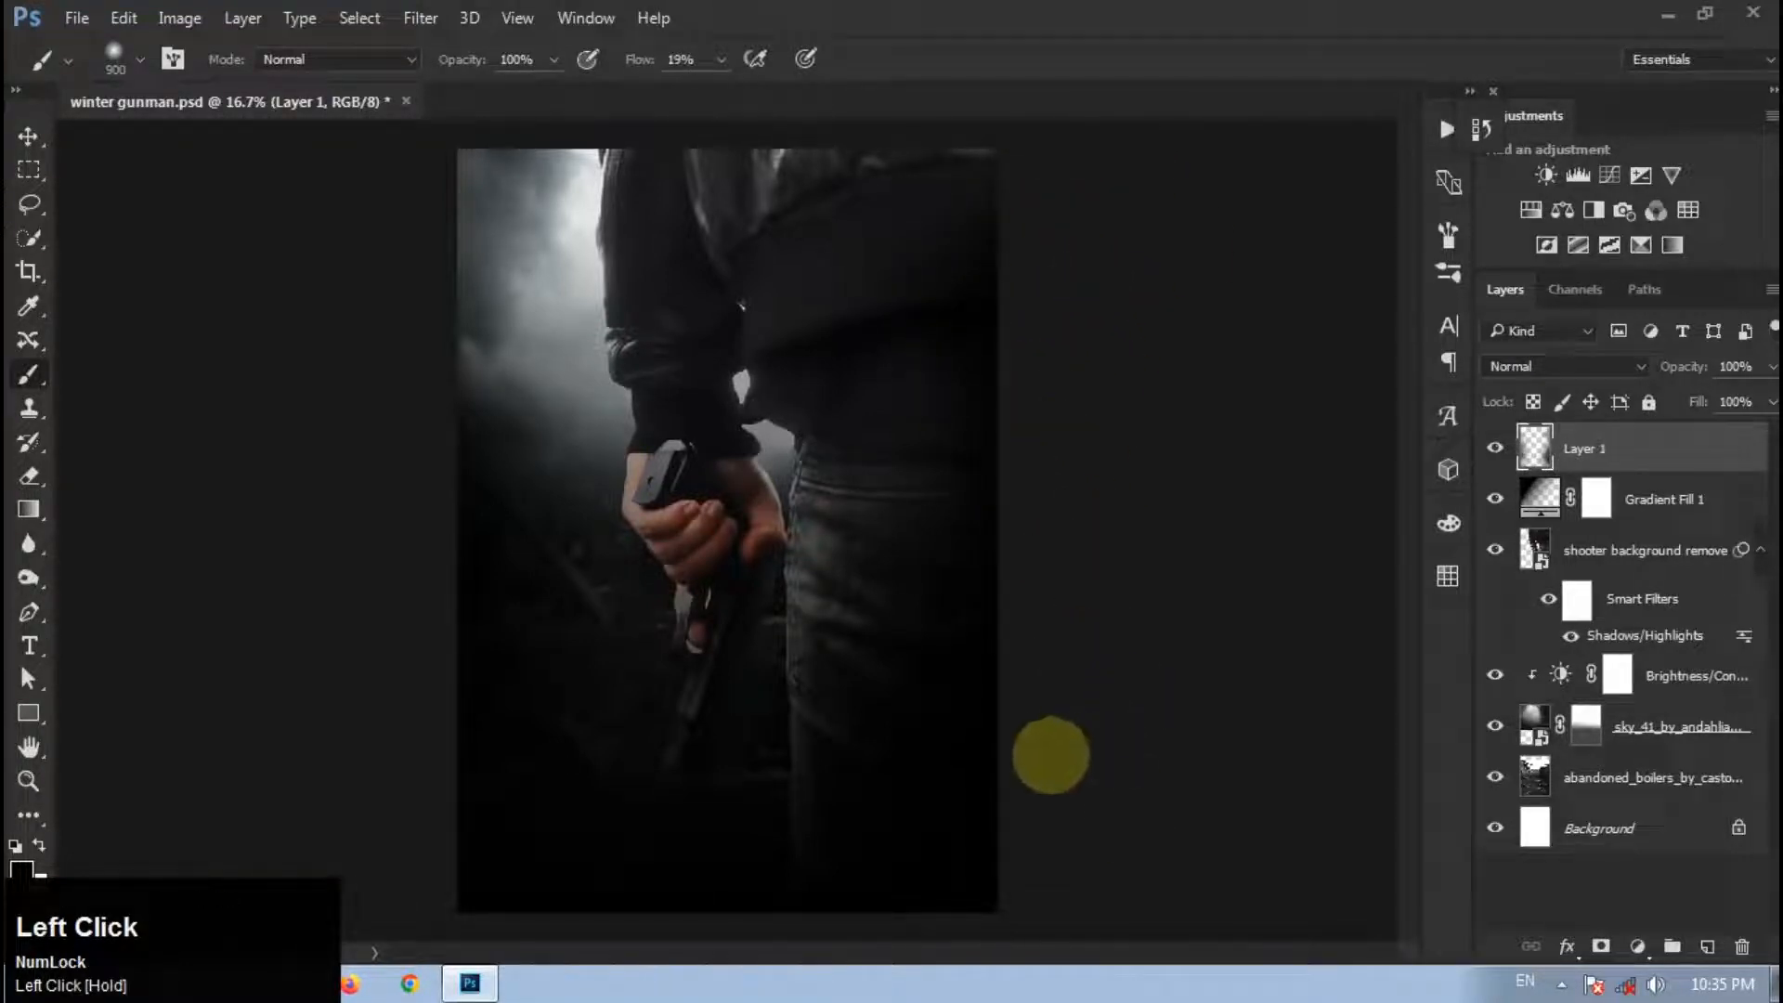
Step: Darken the page's bottom edge from corner to corner with soft black strokes and save the document
left_click(1071, 836)
left_click(963, 923)
left_click(859, 876)
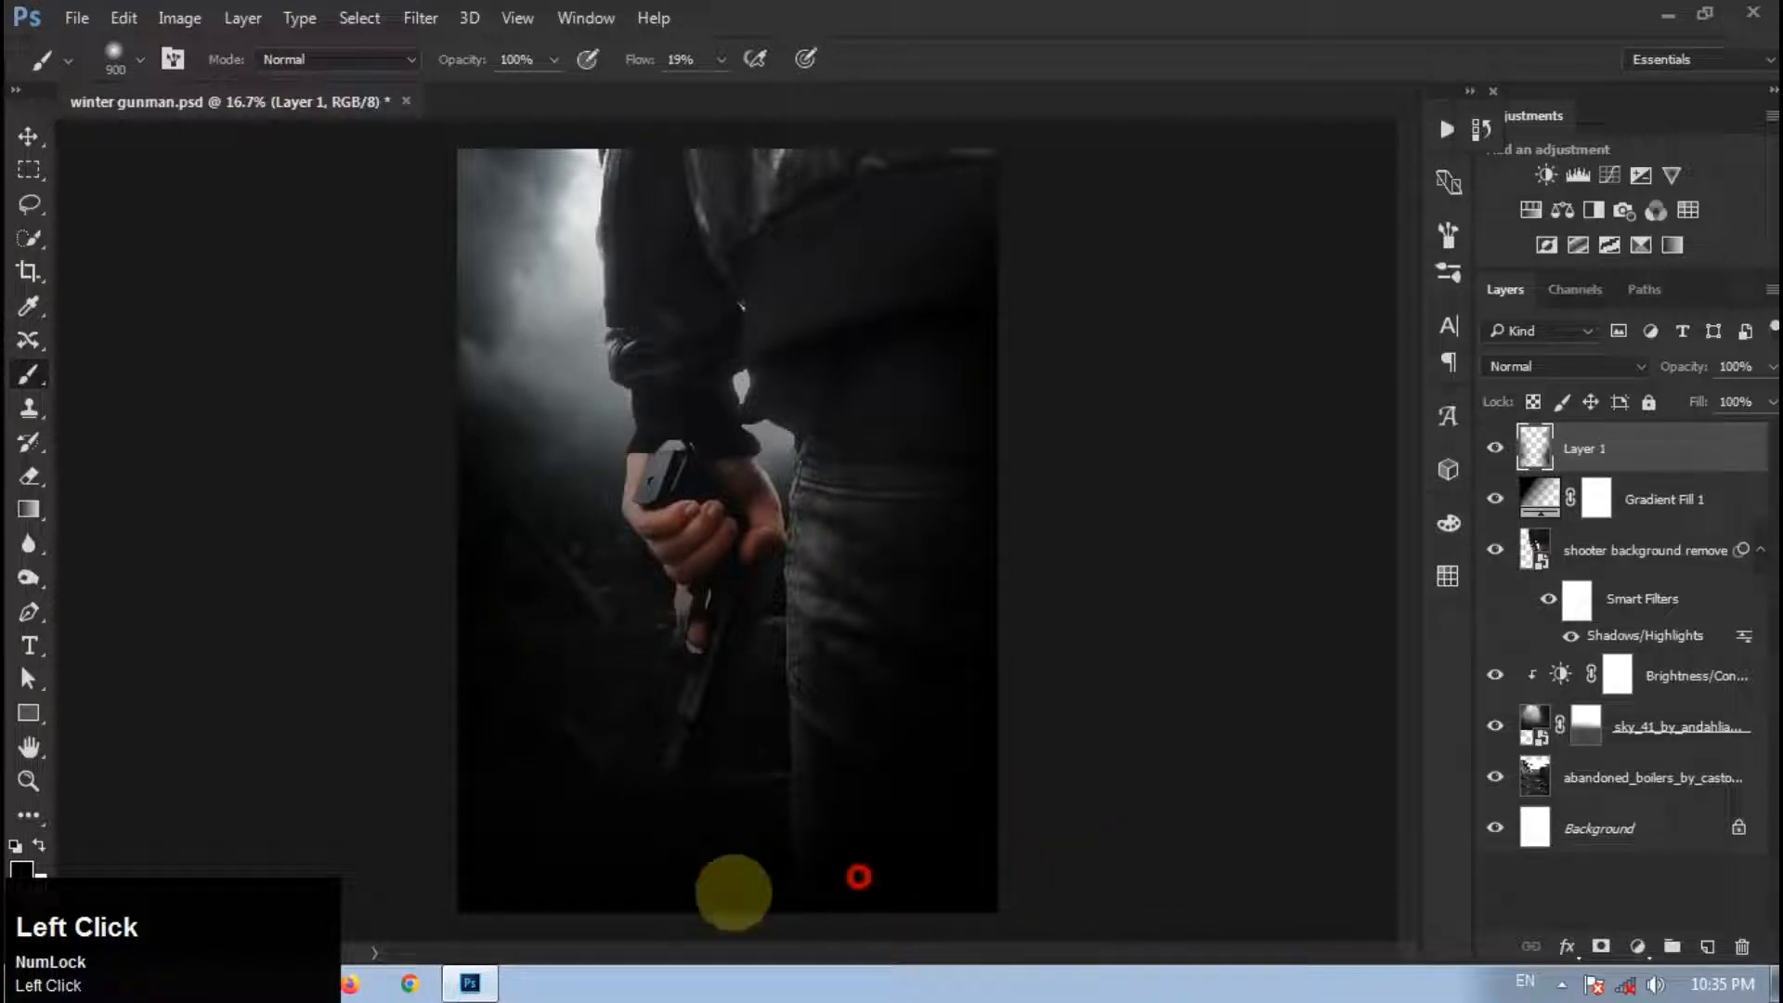
left_click(493, 866)
mouse_move(441, 817)
left_mouse_down()
mouse_move(437, 789)
mouse_move(861, 879)
mouse_move(1062, 825)
left_mouse_up()
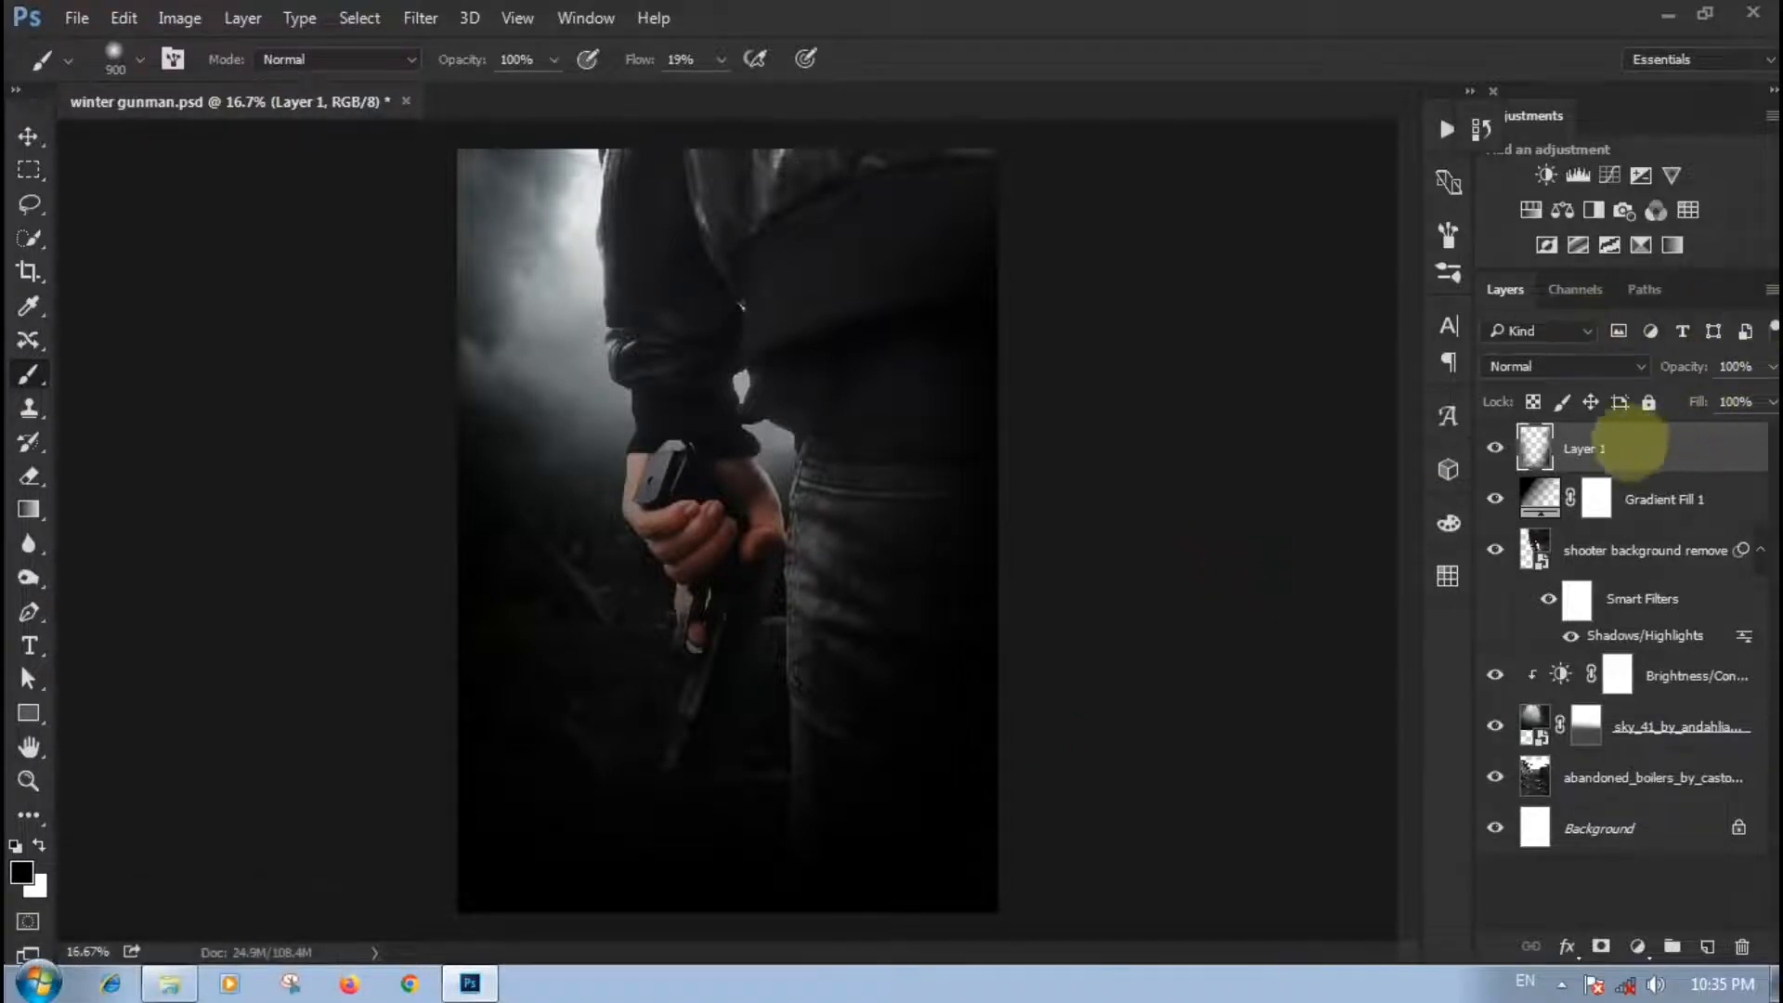
left_click(1632, 559, "ctrl")
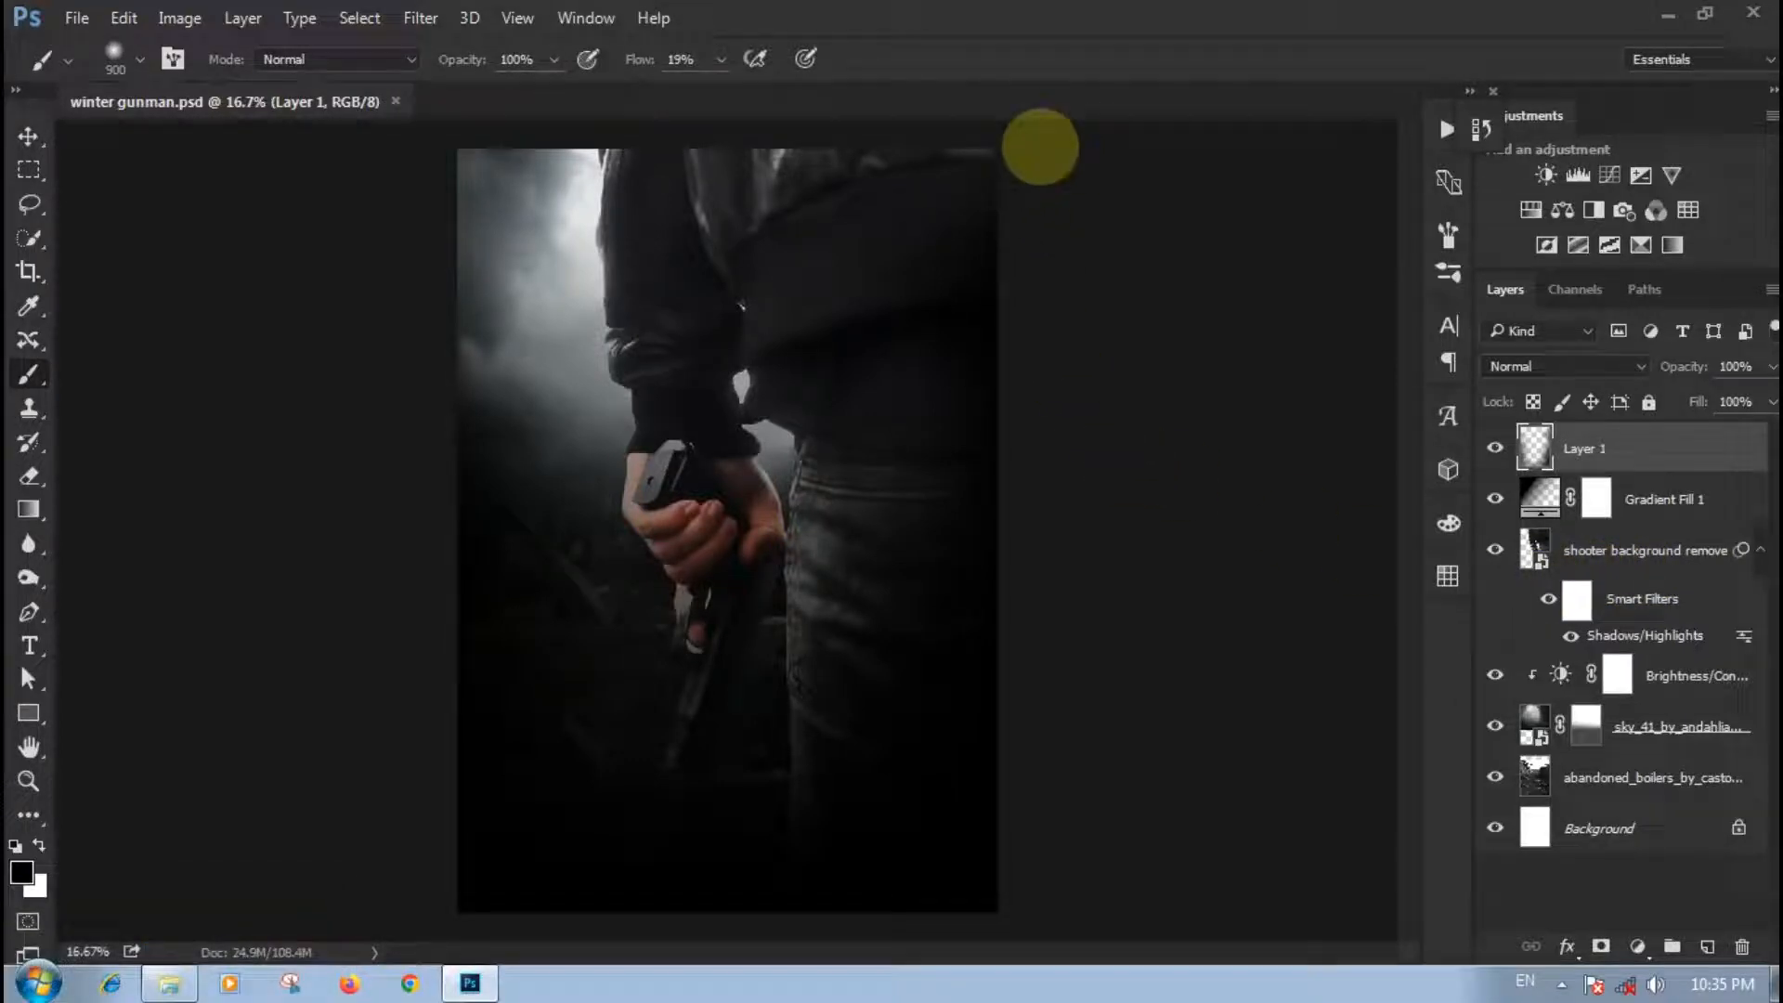
Step: Darken the page's top and upper-left edges with soft black strokes, and compare the image with the shading layer hidden
left_click_drag(1048, 144, 863, 125)
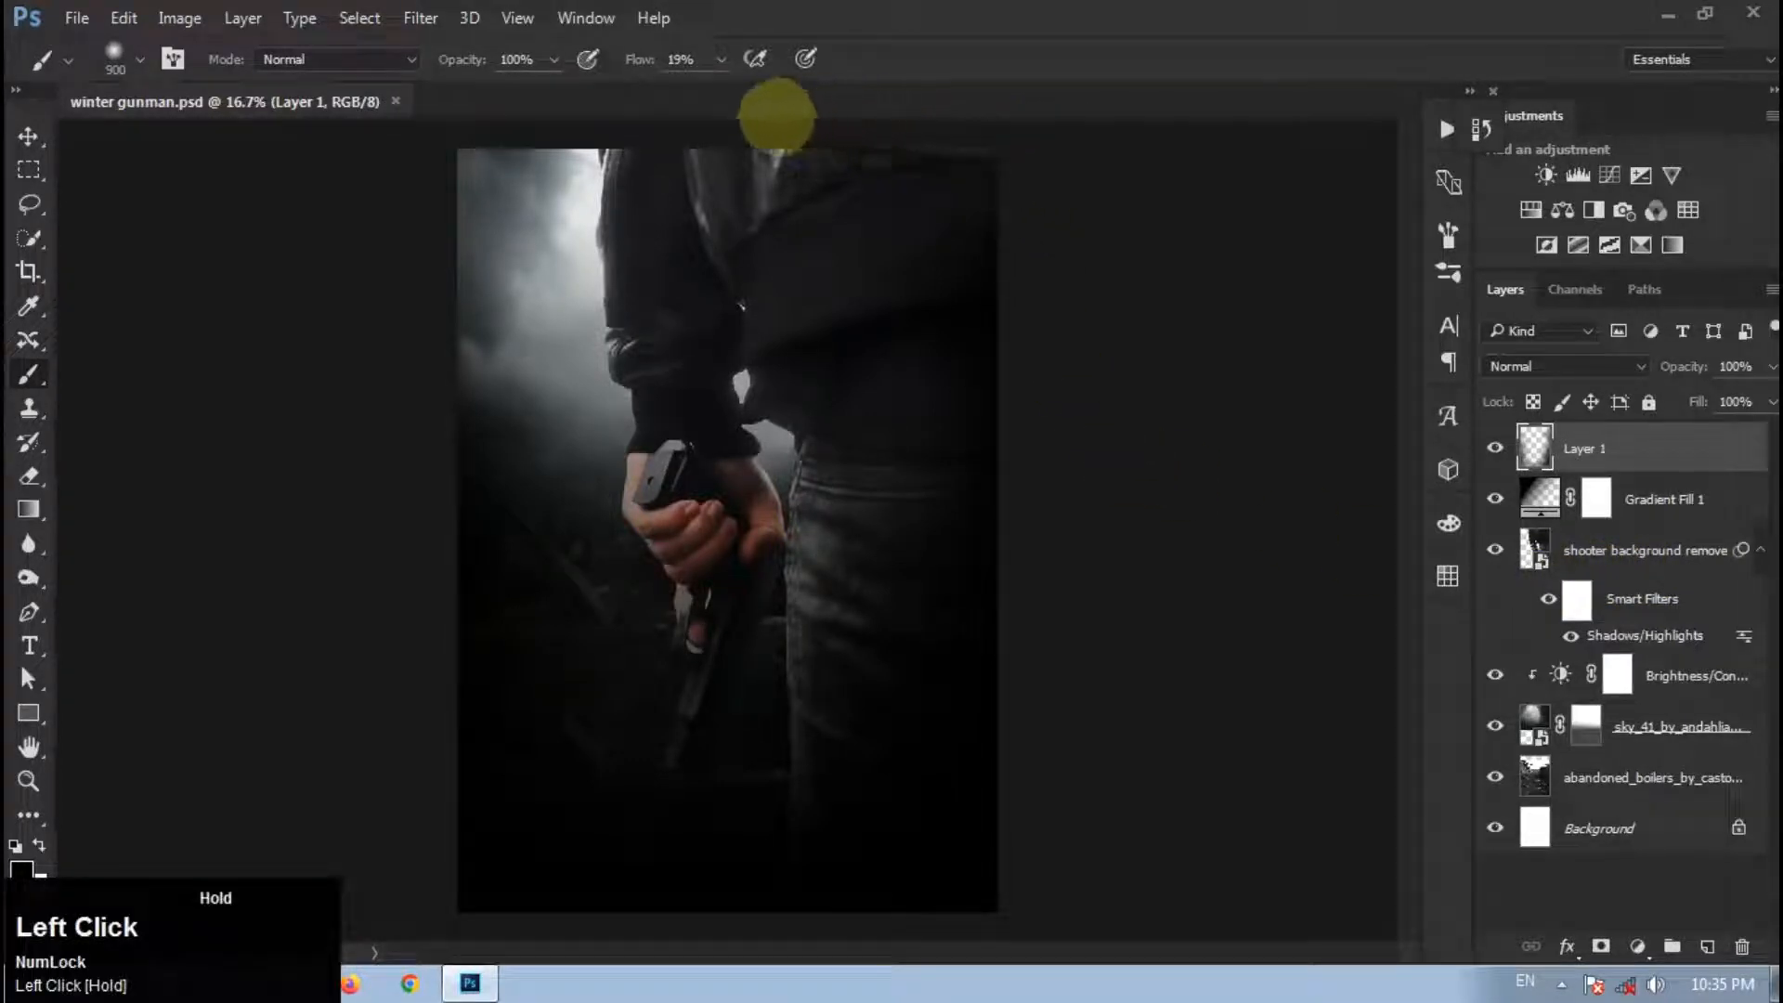
mouse_move(701, 116)
left_mouse_down()
mouse_move(462, 130)
mouse_move(403, 157)
mouse_move(997, 194)
mouse_move(1224, 311)
mouse_move(939, 179)
mouse_move(549, 131)
left_mouse_up()
mouse_move(772, 159)
left_mouse_down()
mouse_move(1181, 247)
mouse_move(860, 162)
mouse_move(401, 156)
mouse_move(609, 151)
mouse_move(901, 189)
mouse_move(1095, 403)
mouse_move(877, 185)
mouse_move(912, 214)
mouse_move(1080, 257)
mouse_move(1139, 207)
mouse_move(920, 158)
mouse_move(1012, 172)
mouse_move(899, 135)
mouse_move(523, 124)
mouse_move(397, 193)
mouse_move(472, 162)
mouse_move(418, 270)
left_mouse_up()
left_click(425, 260)
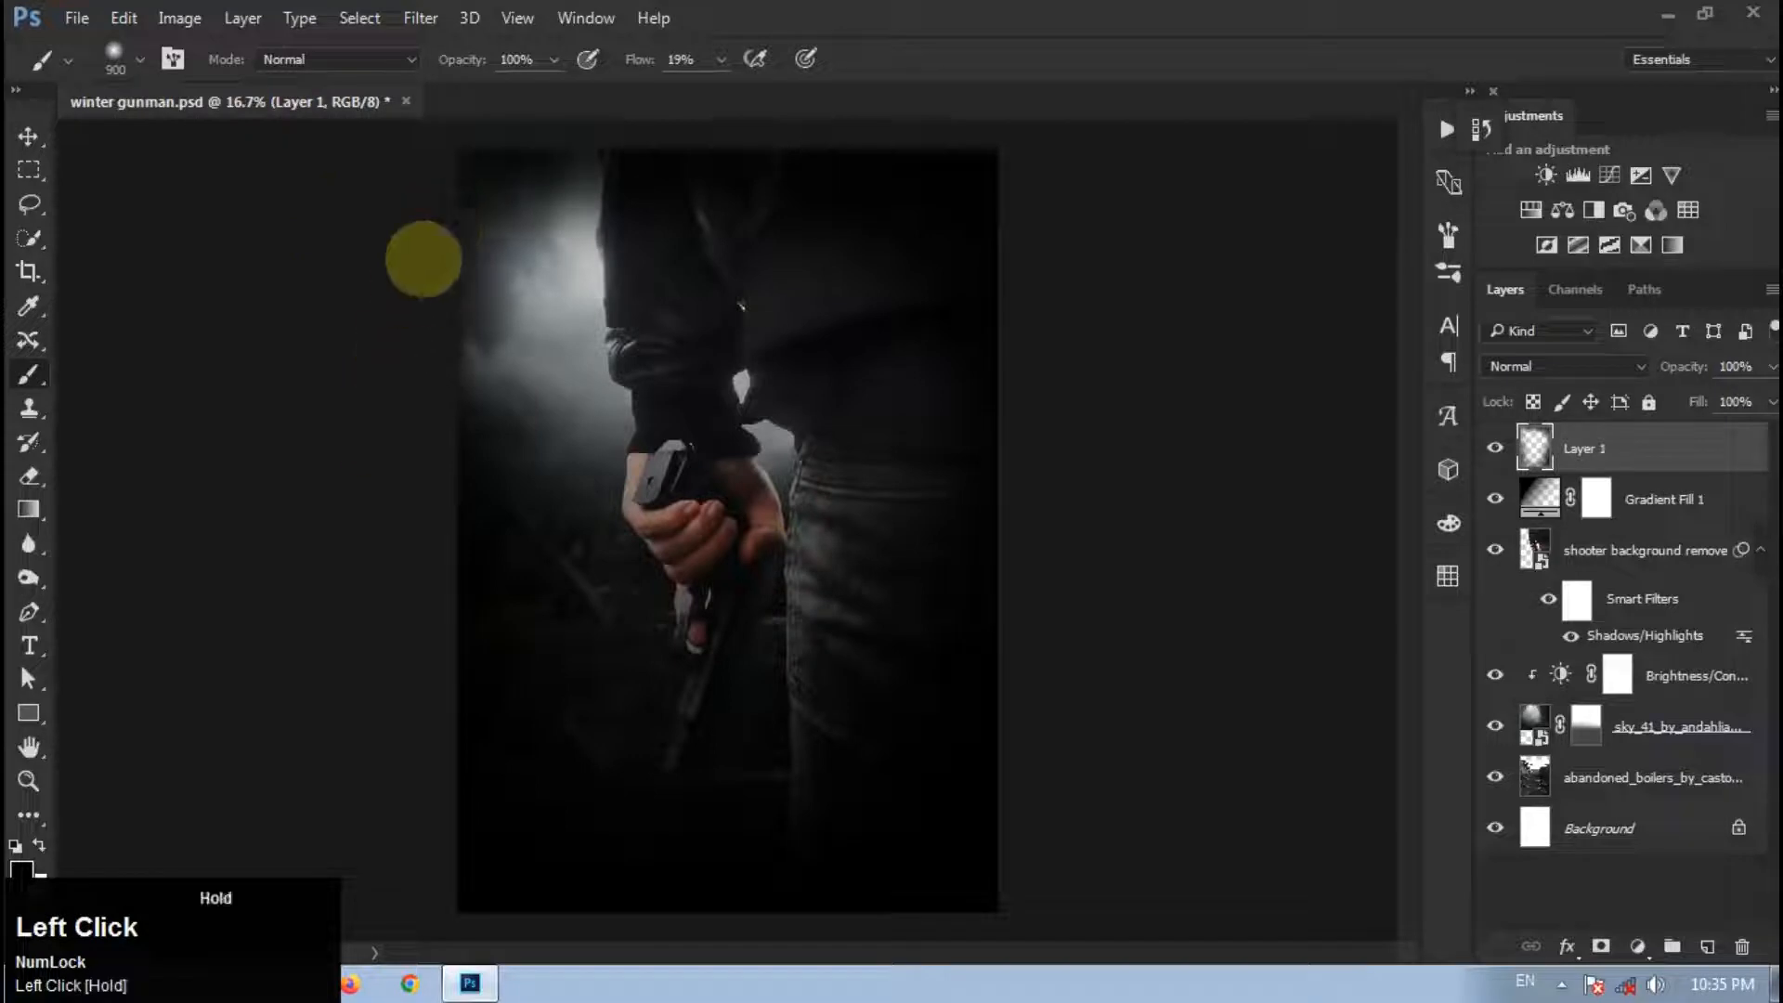
left_click(410, 239)
left_click(427, 237)
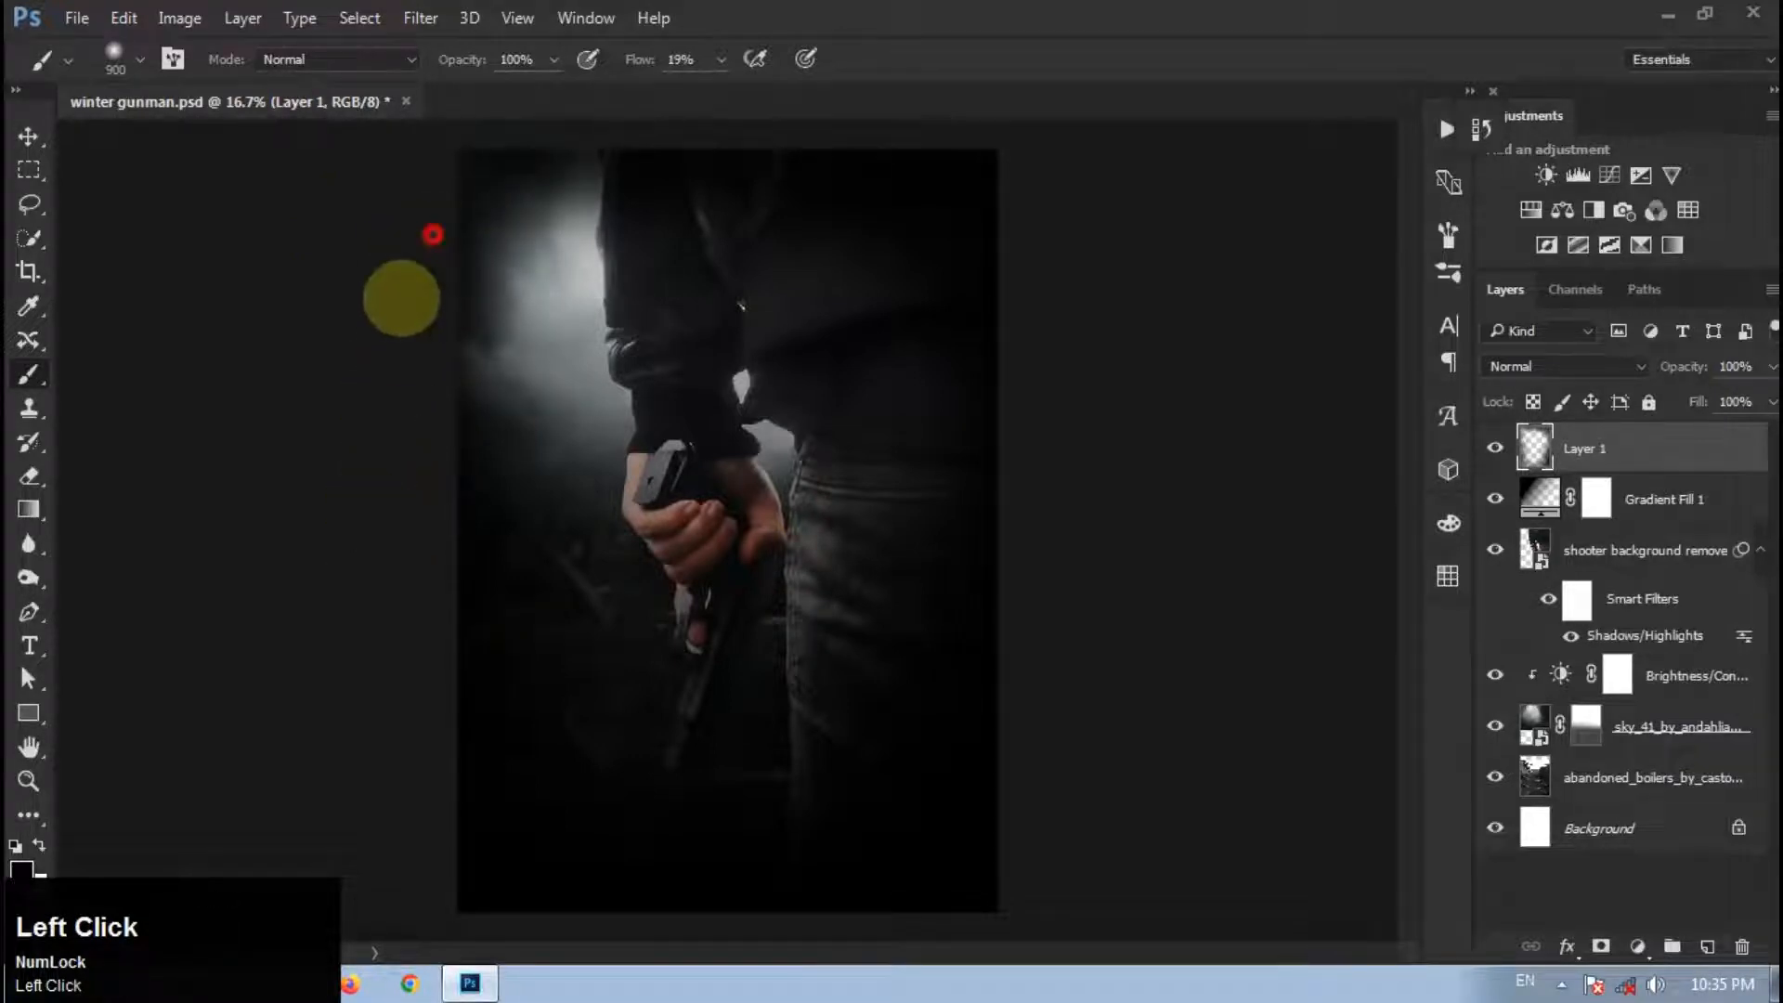
left_click(414, 319)
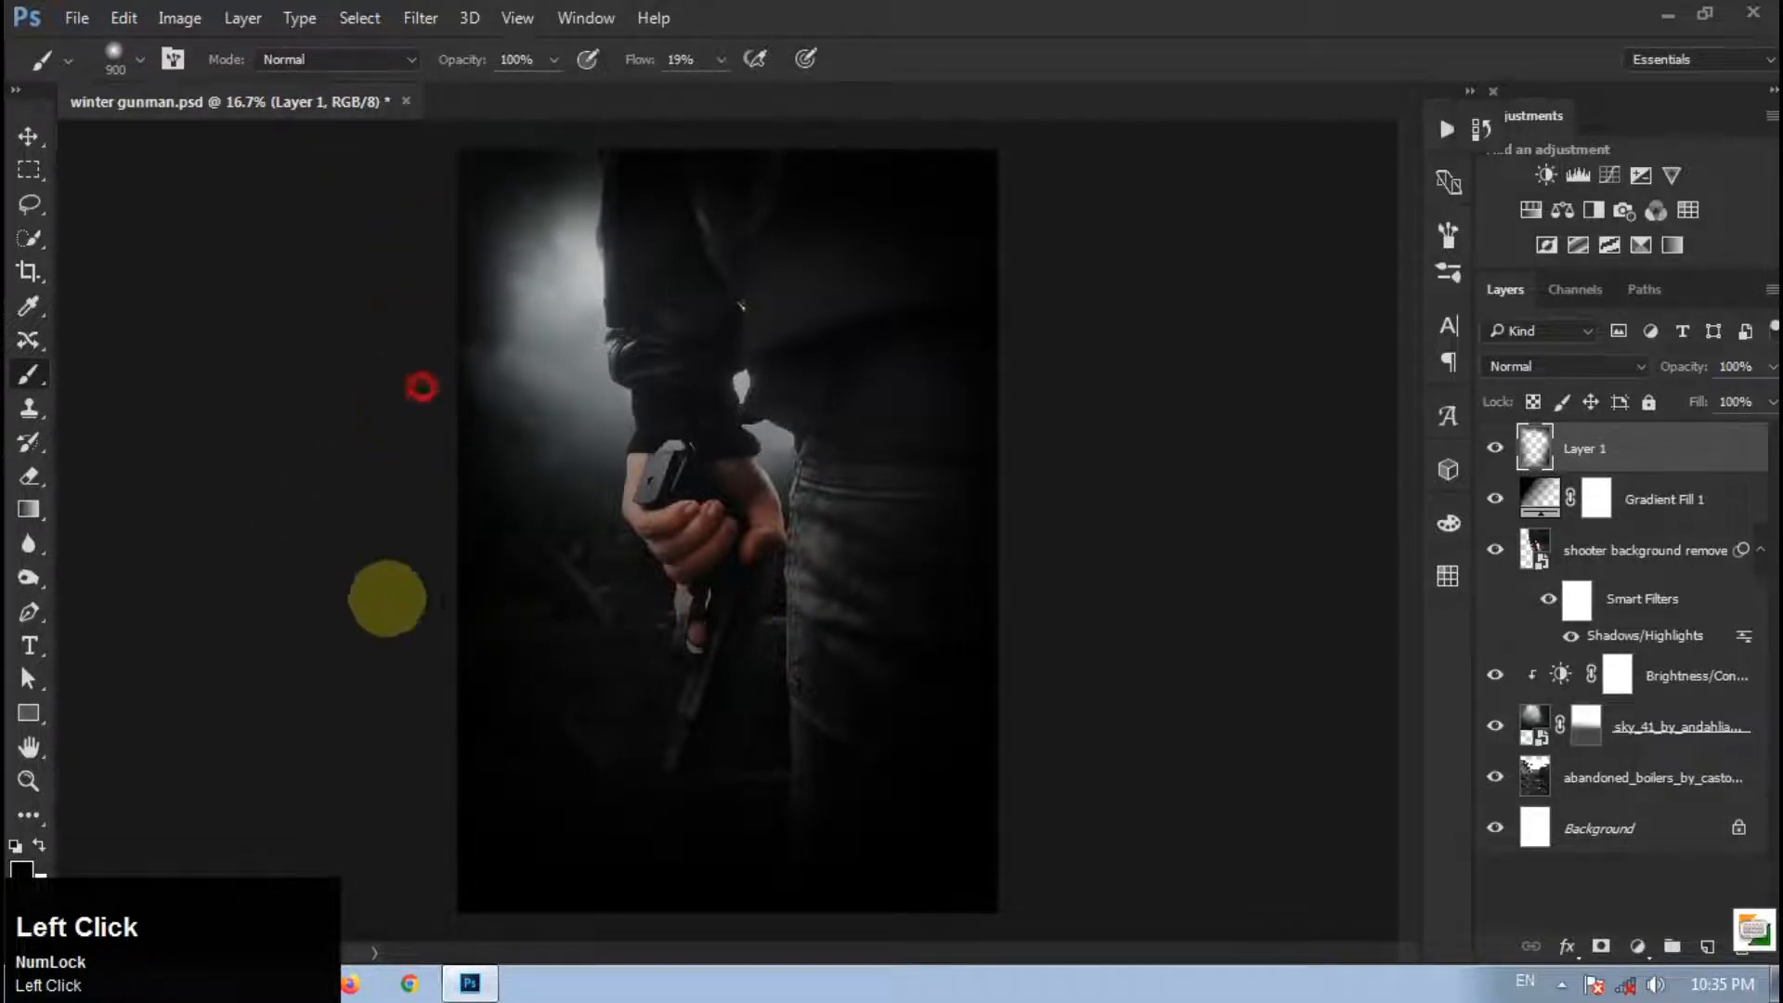
left_click(1494, 448)
left_click(1494, 447)
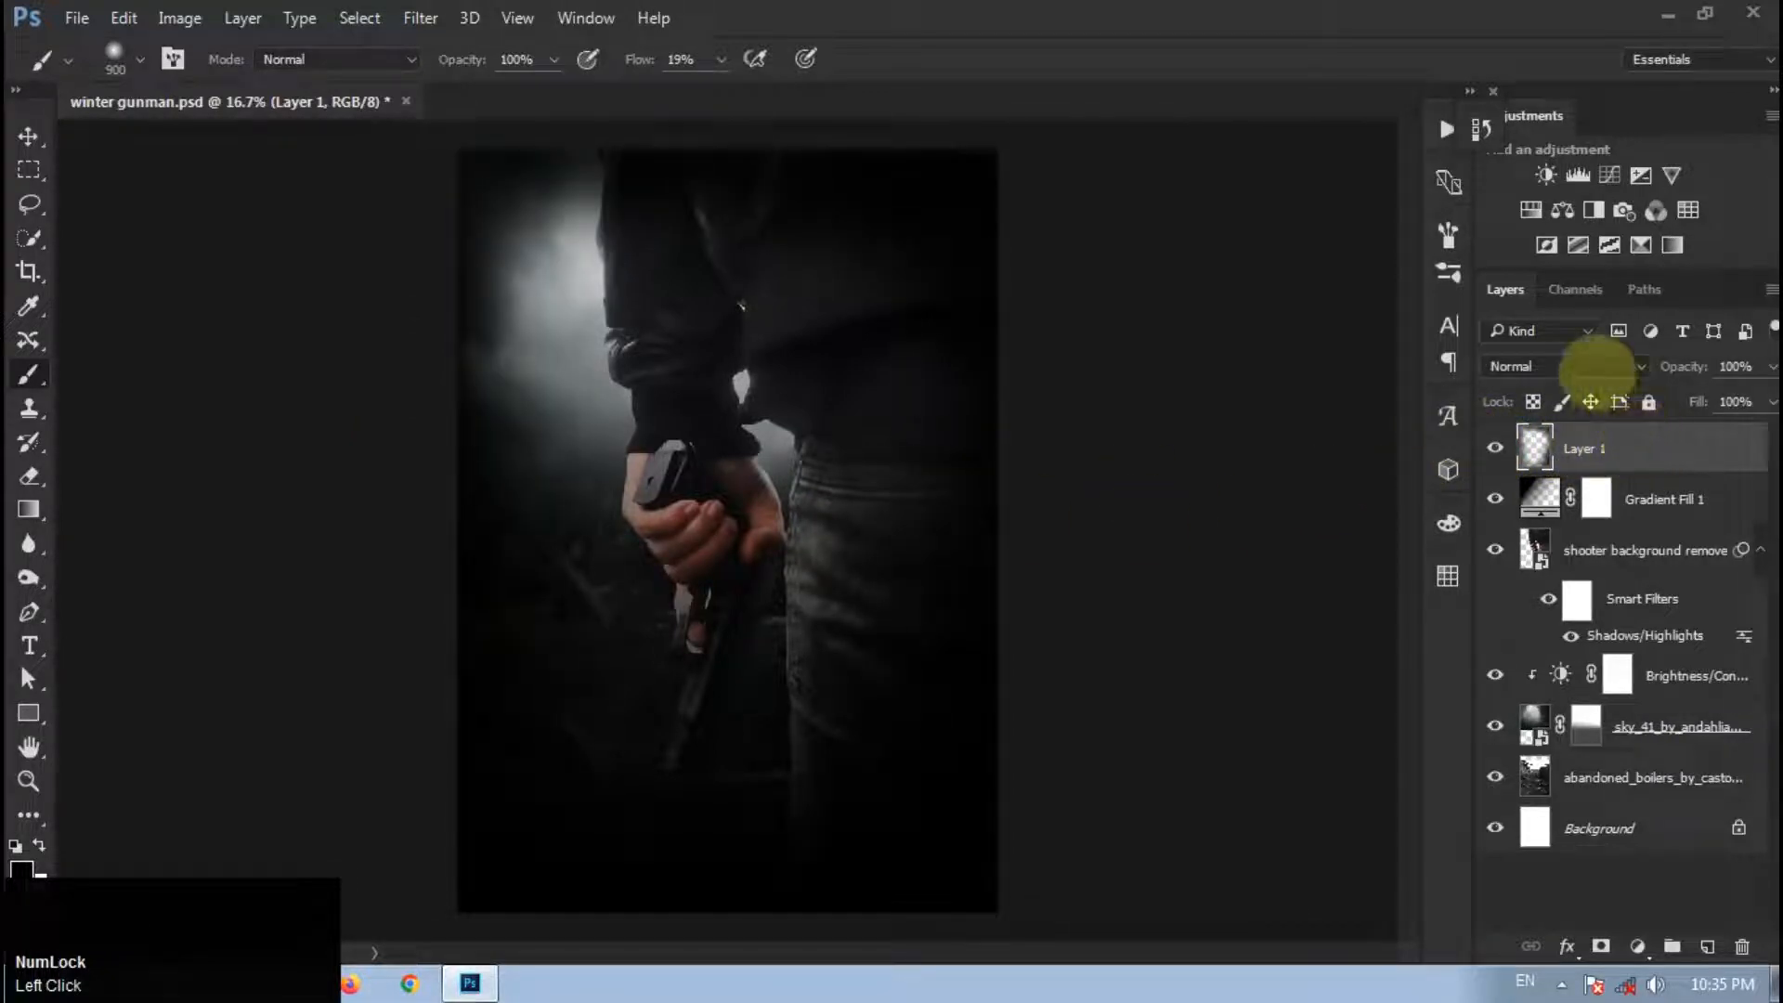
Step: Set the shading layer's blend mode to Darker Color and add a new empty layer above it
left_click(1593, 368)
left_click(1590, 420)
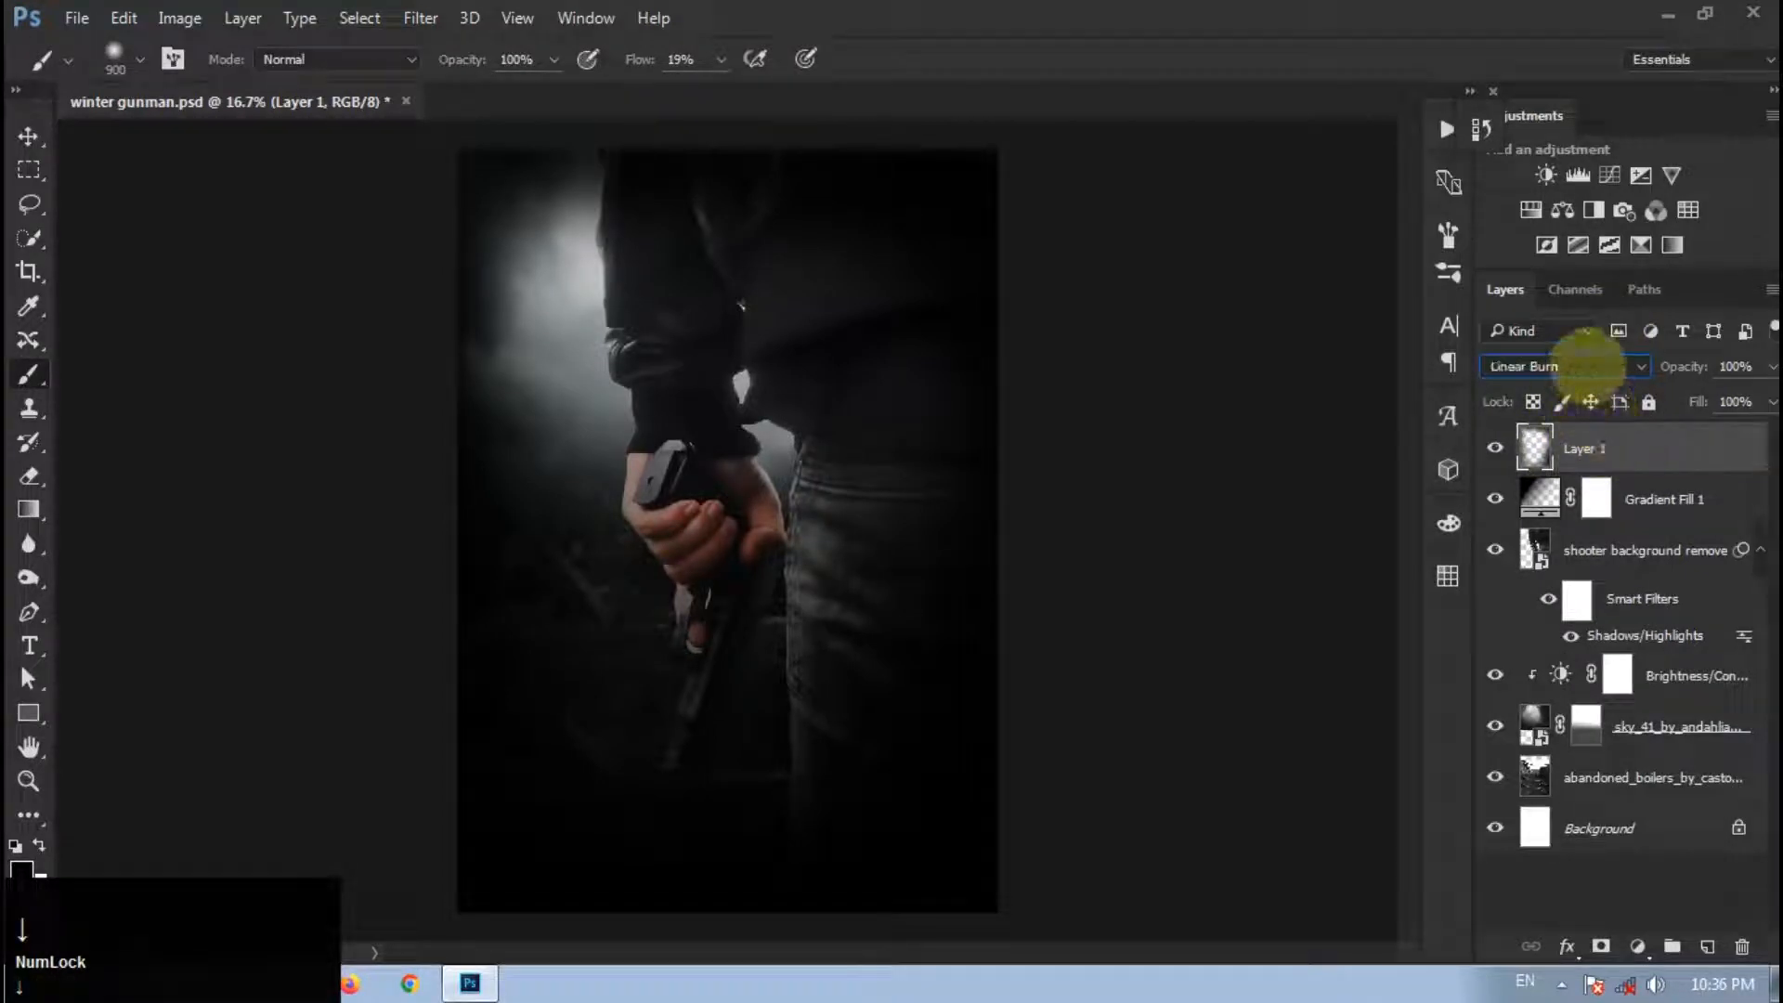
scroll(1590, 366, "down", 1)
left_click(1590, 366)
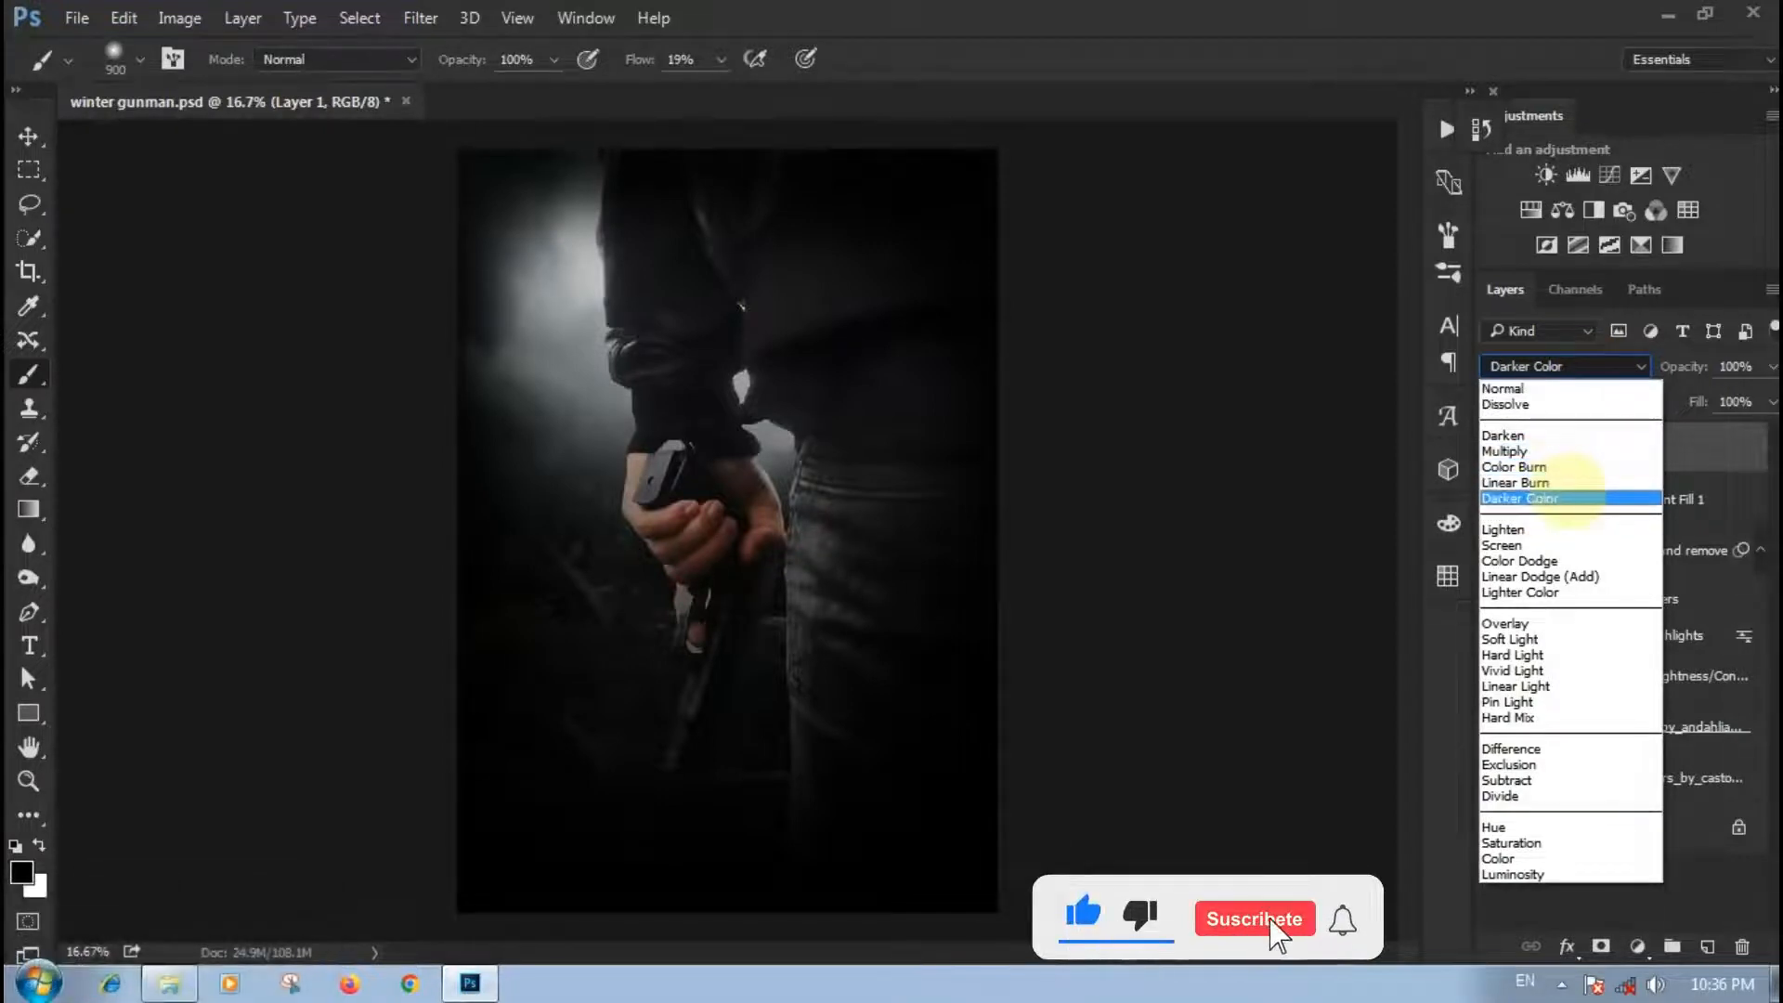
left_click(1569, 498)
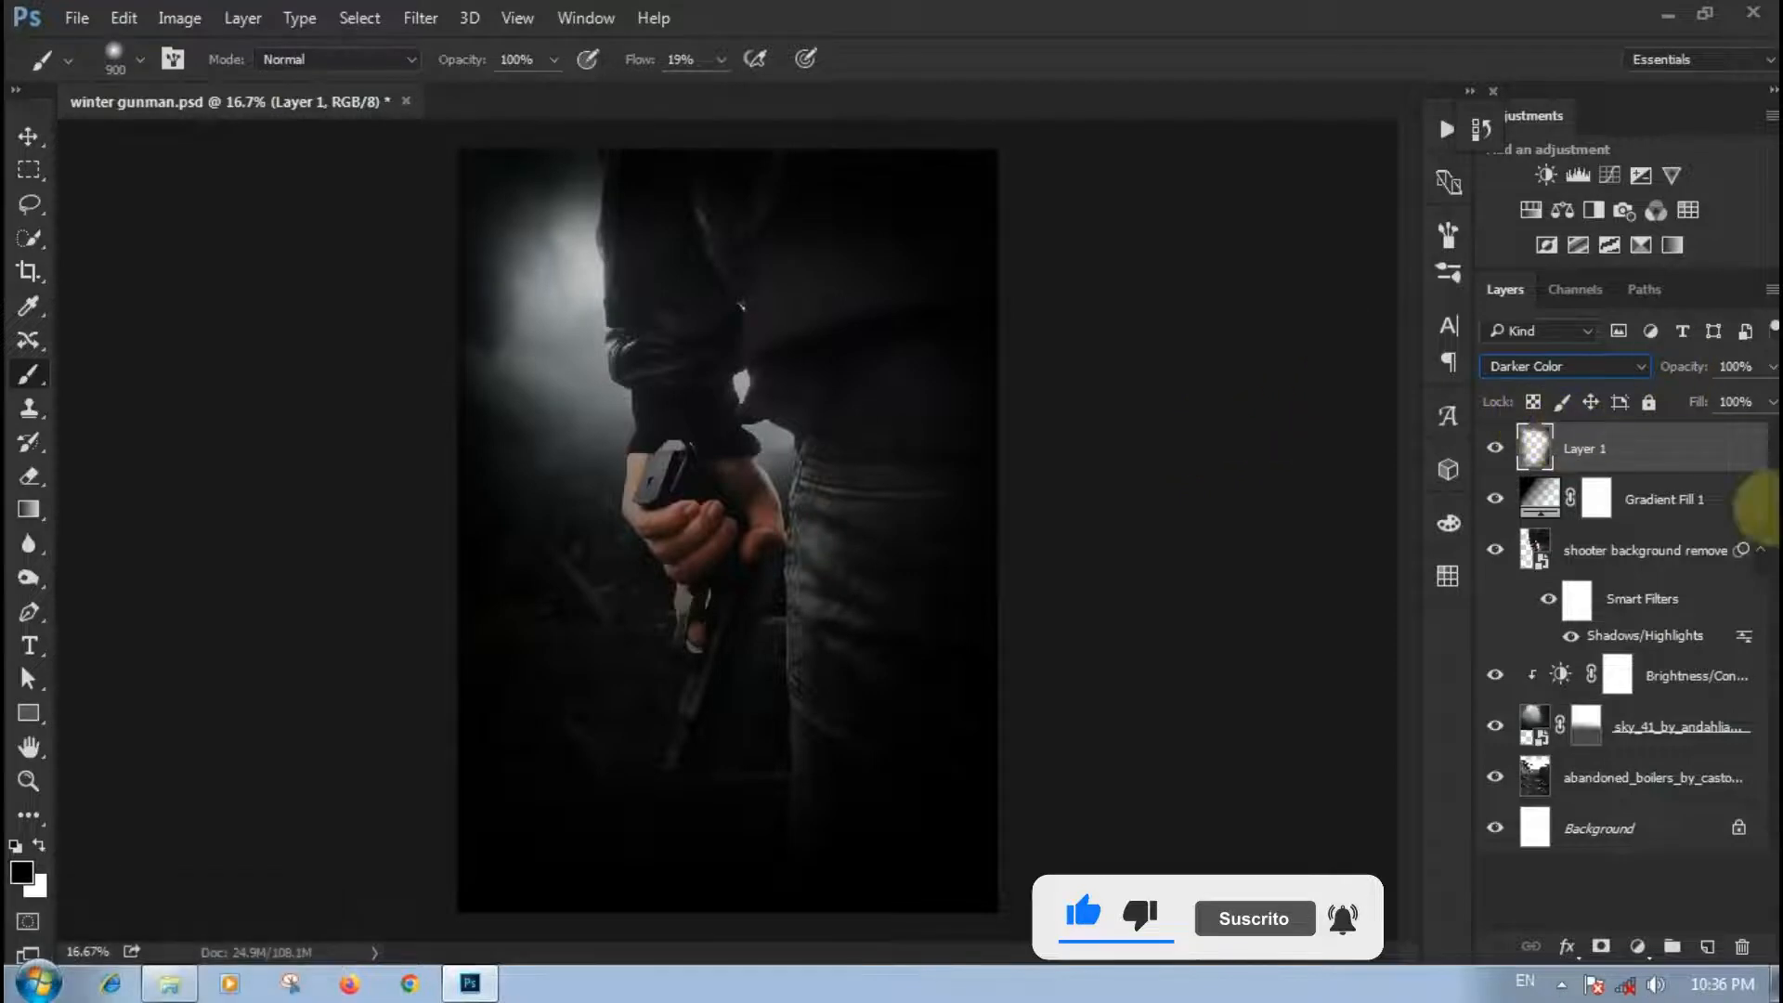
left_click(1706, 946)
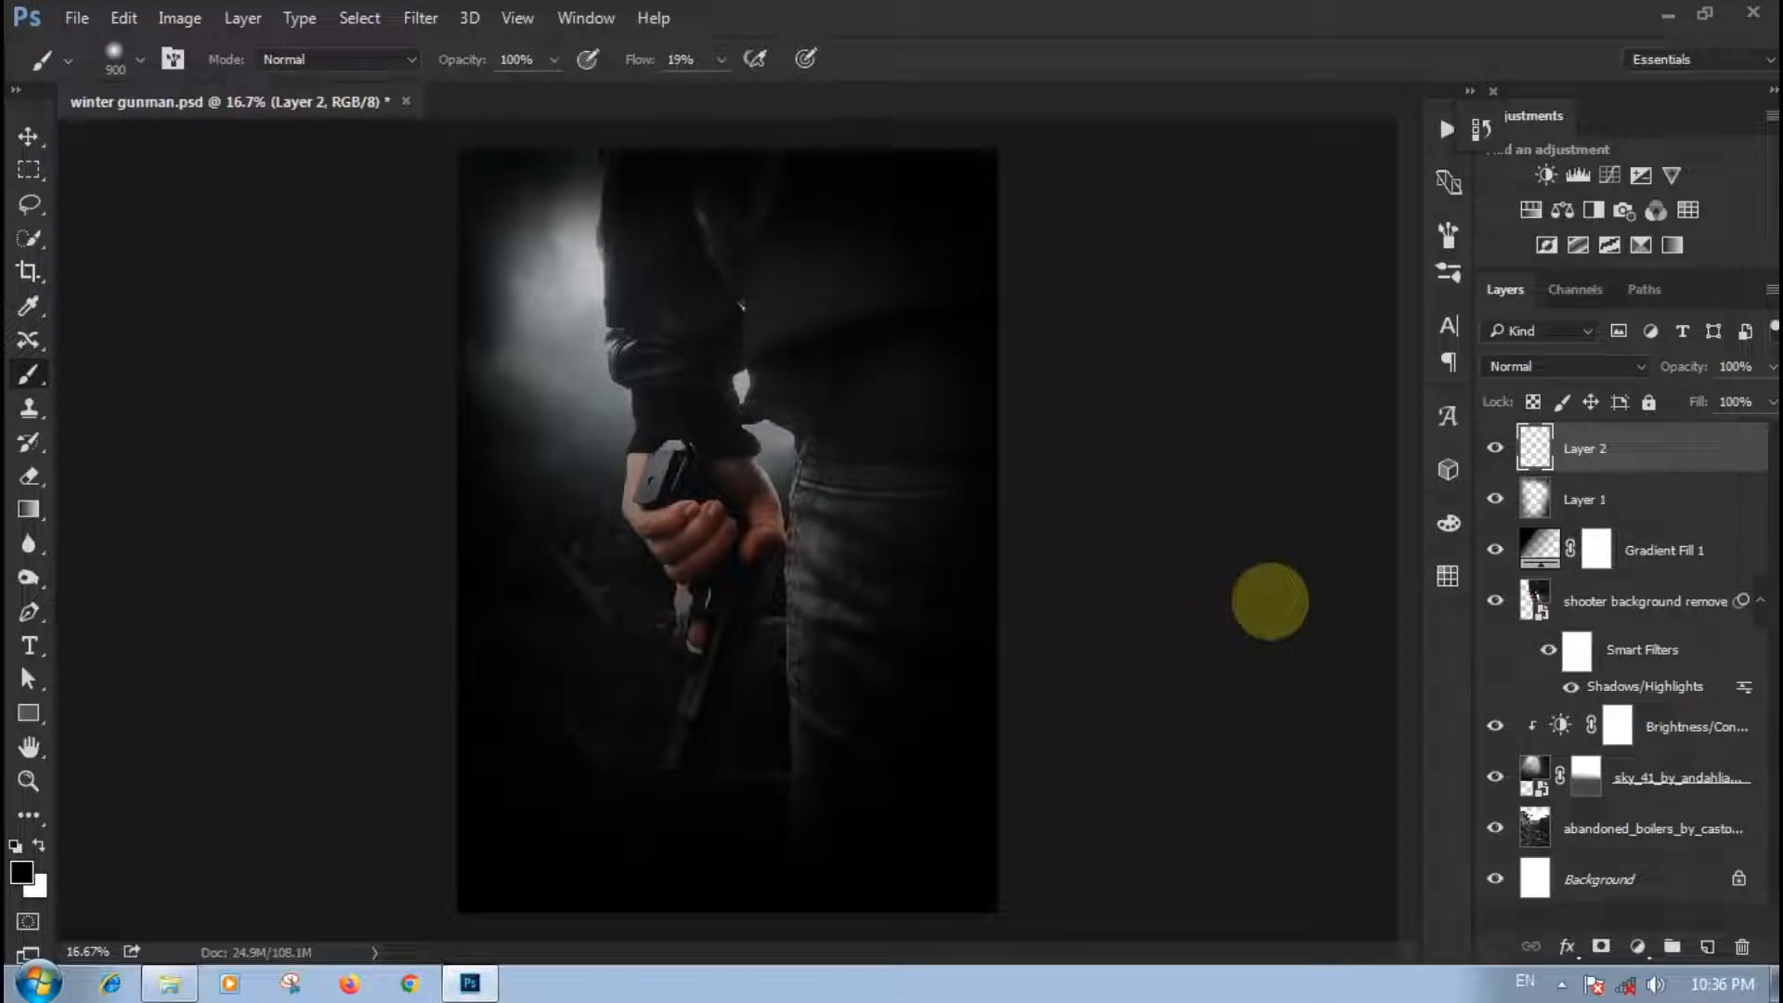
left_click(1578, 599)
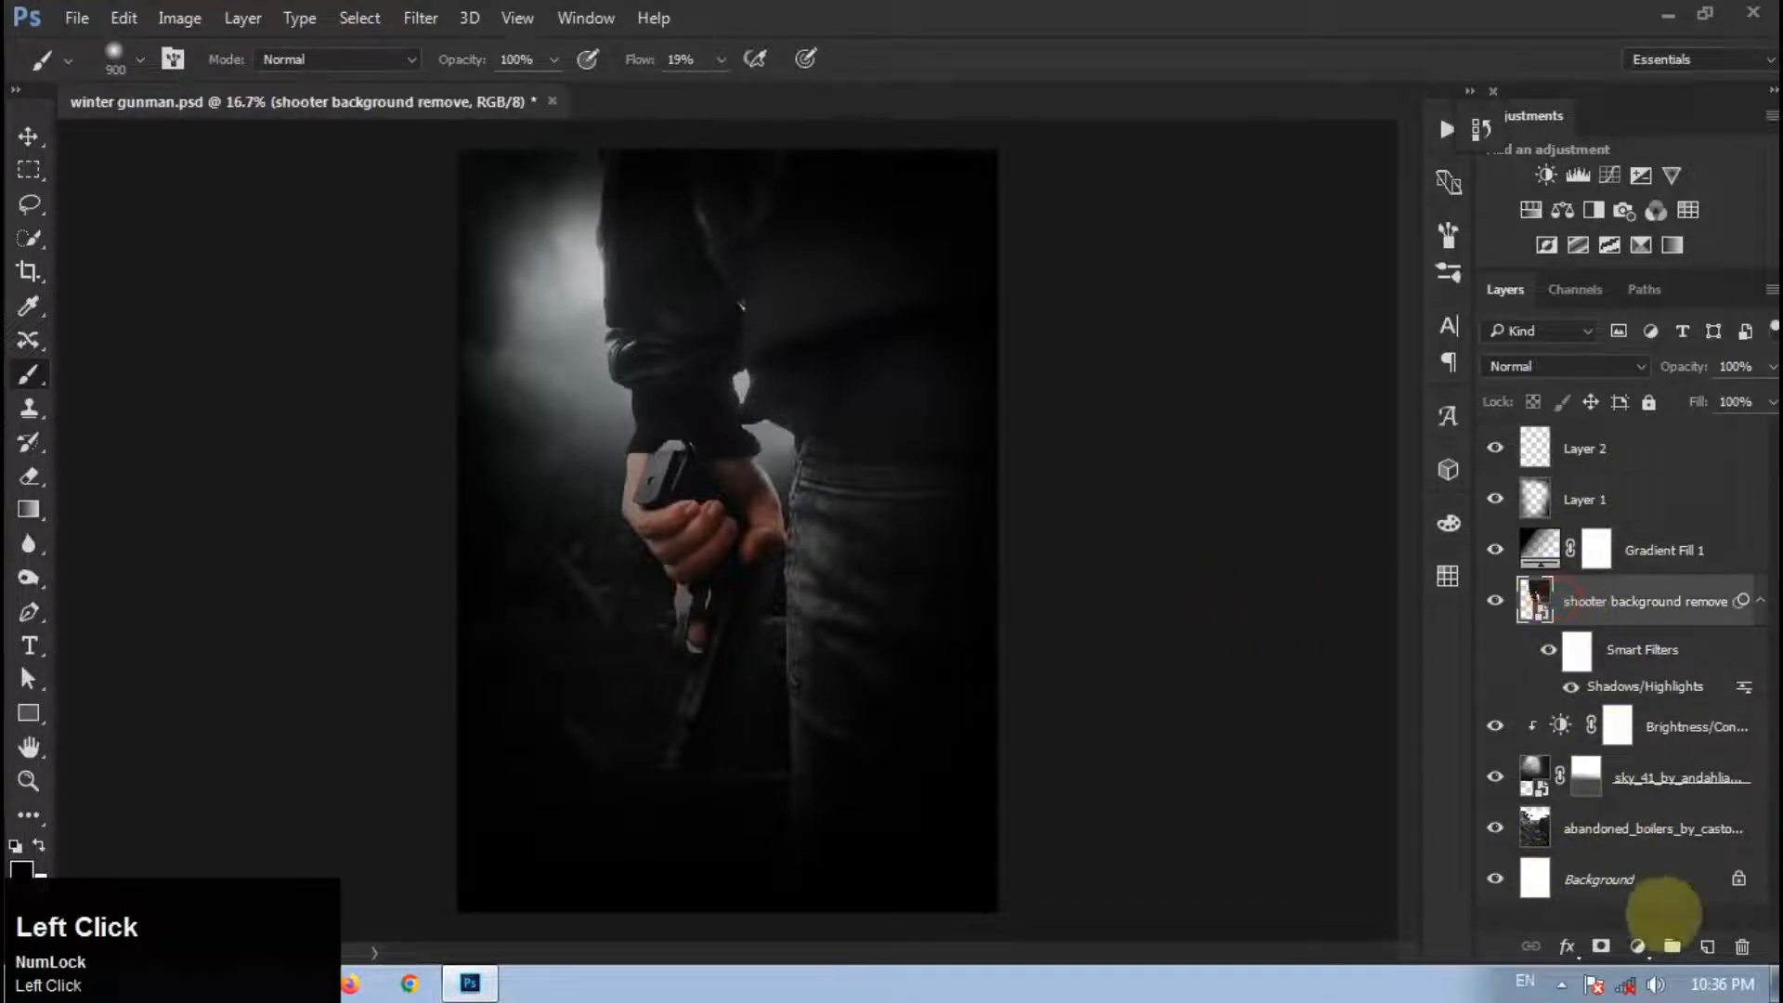
left_click(1567, 945)
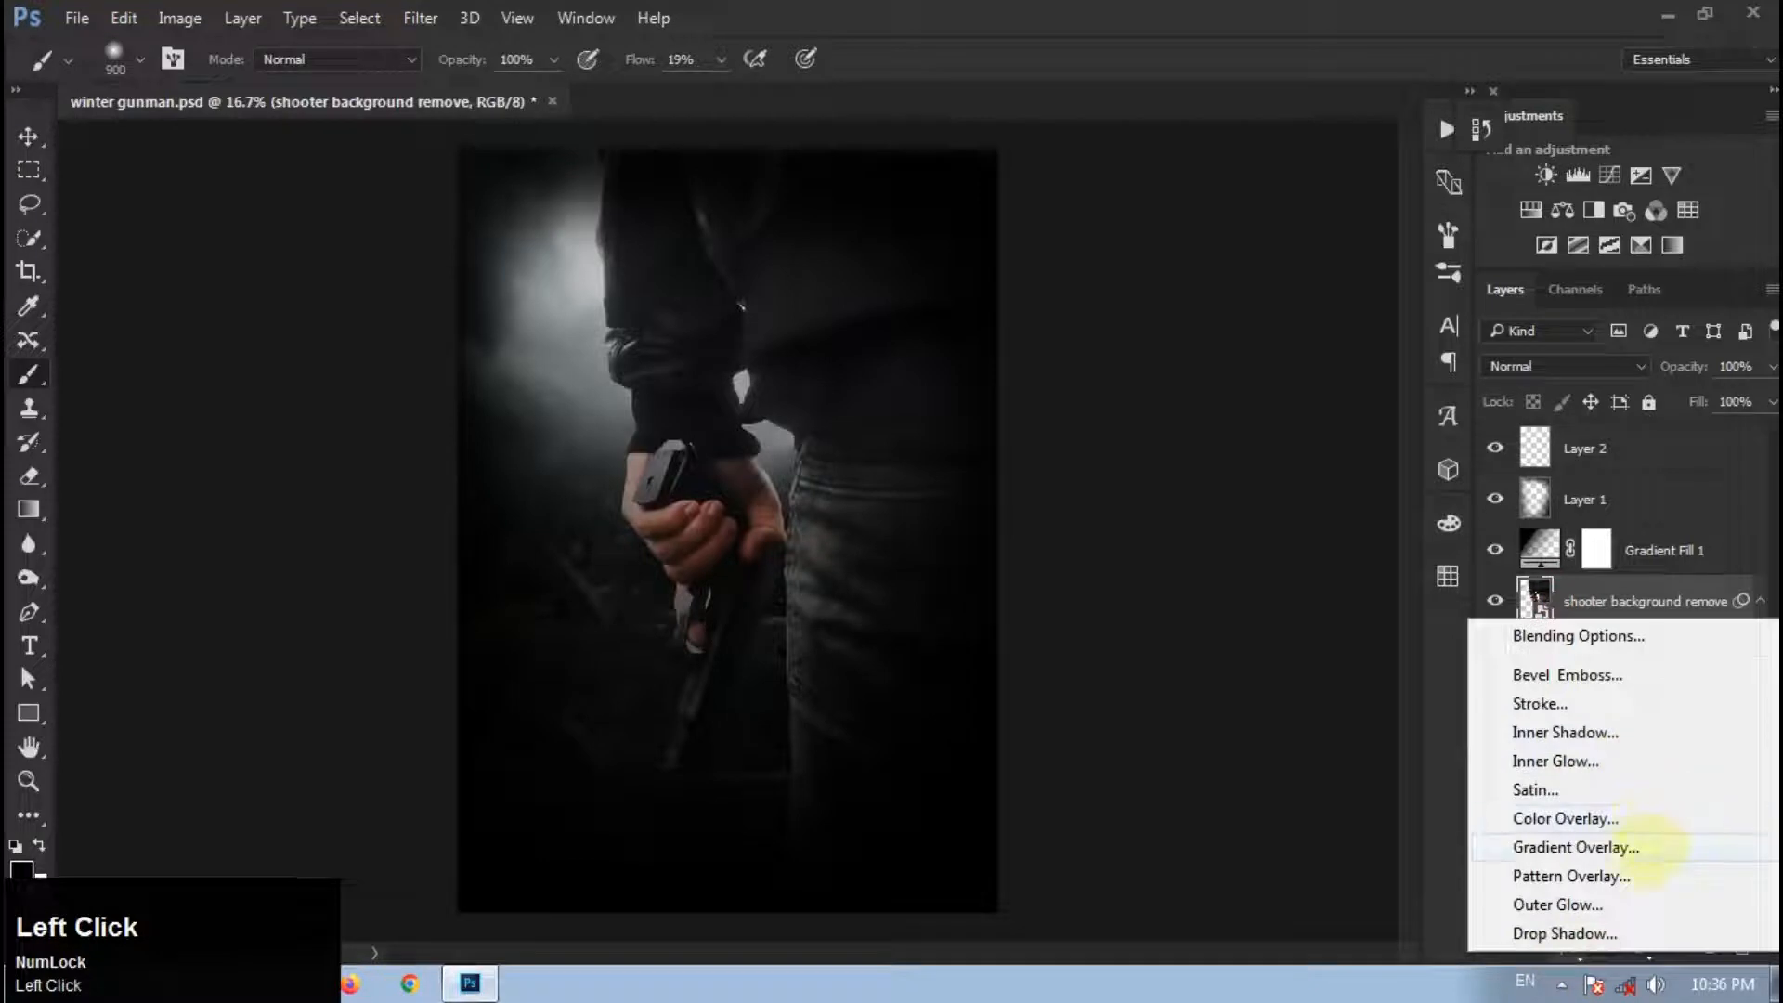
left_click(1549, 436)
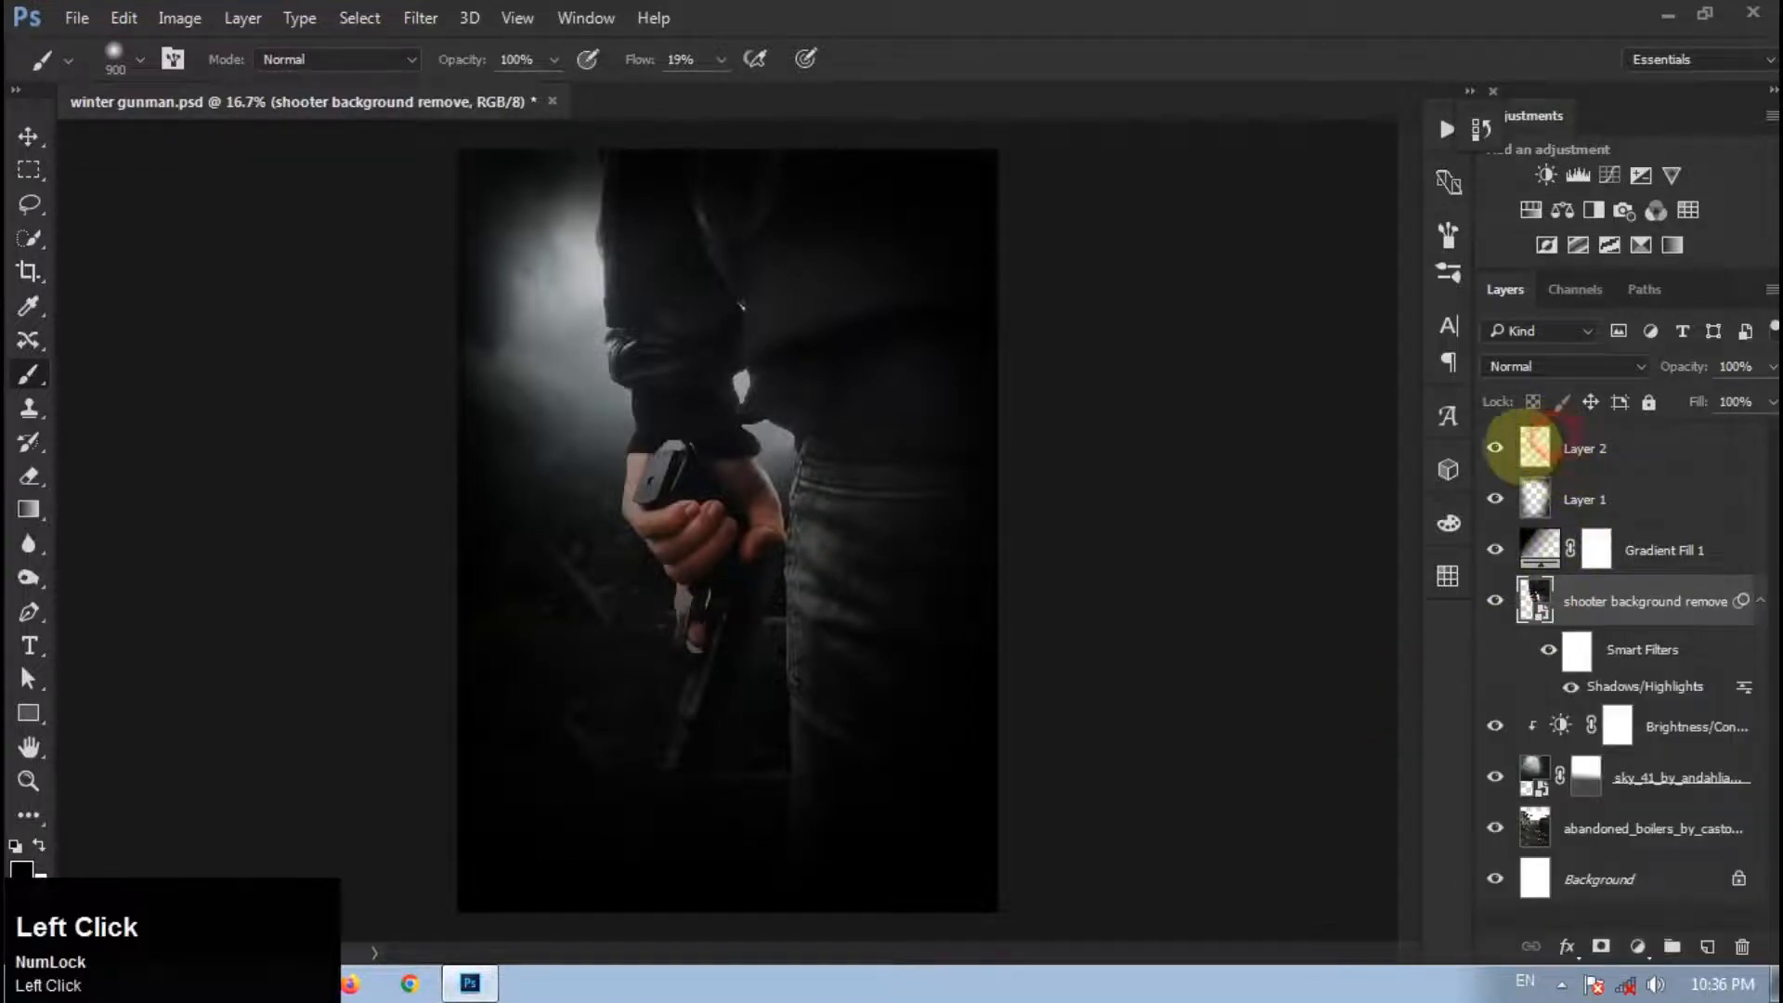
left_click(1525, 448)
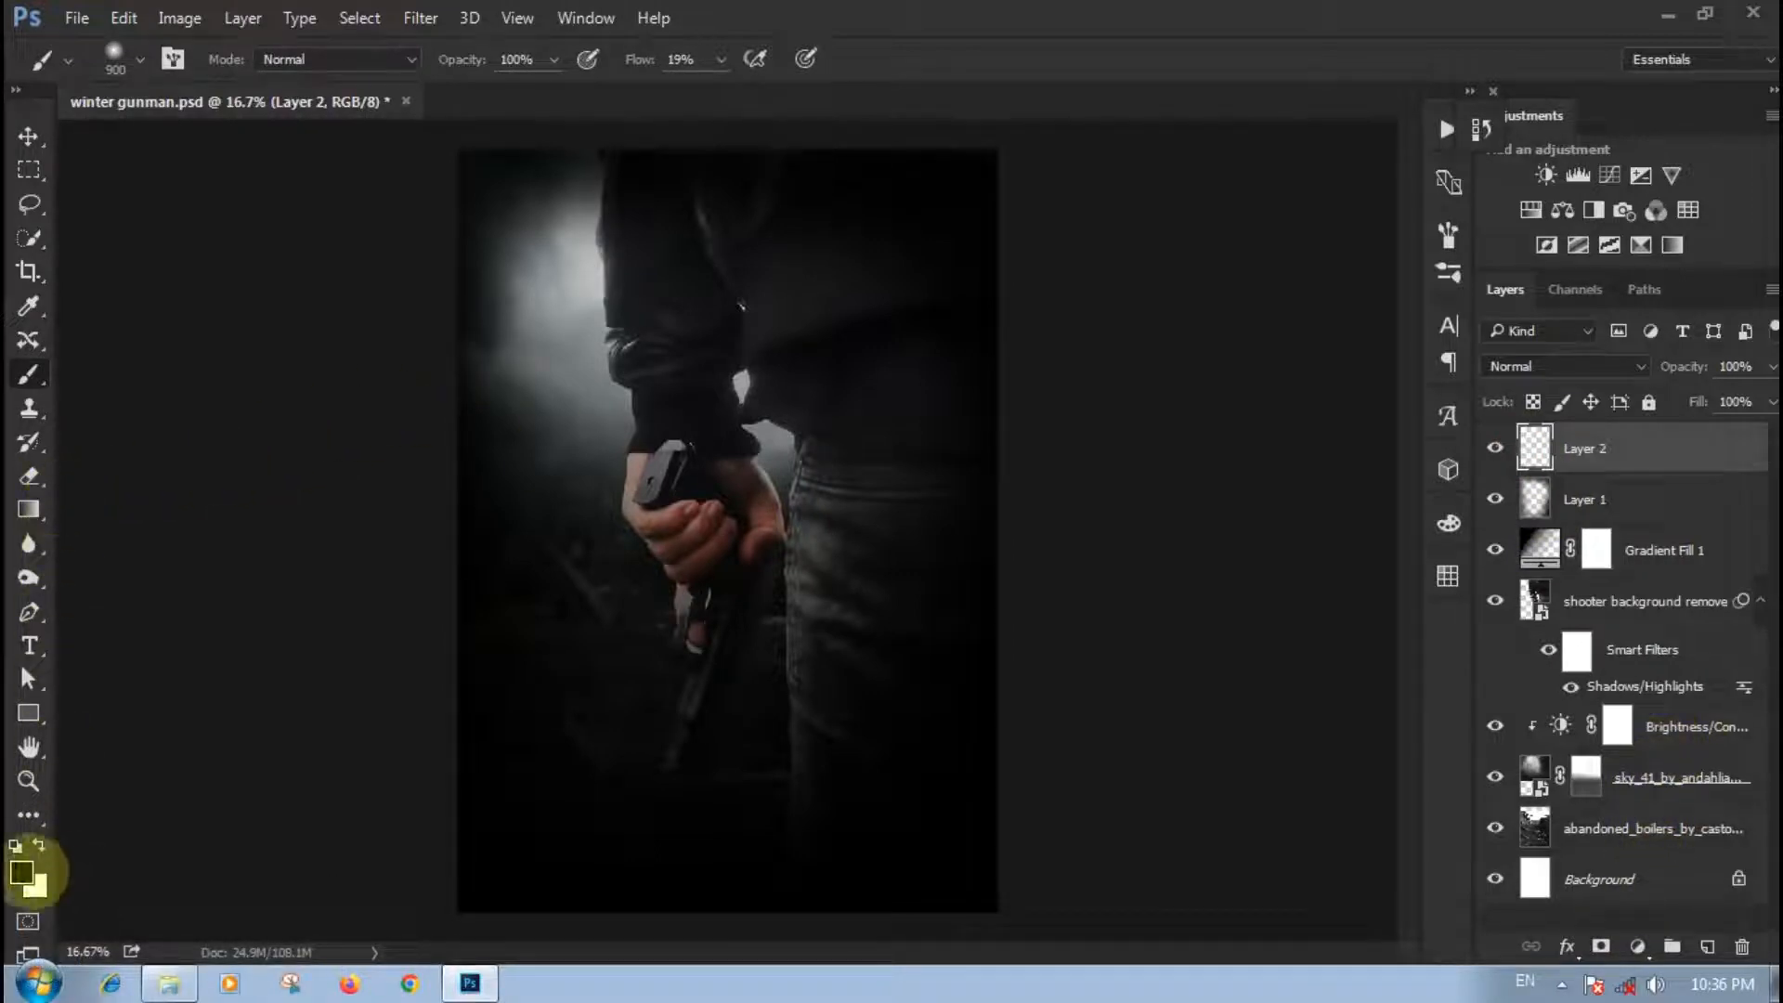
Step: Set the foreground color to the orange ff7a00
left_click(21, 871)
left_click_drag(1420, 310, 1424, 191)
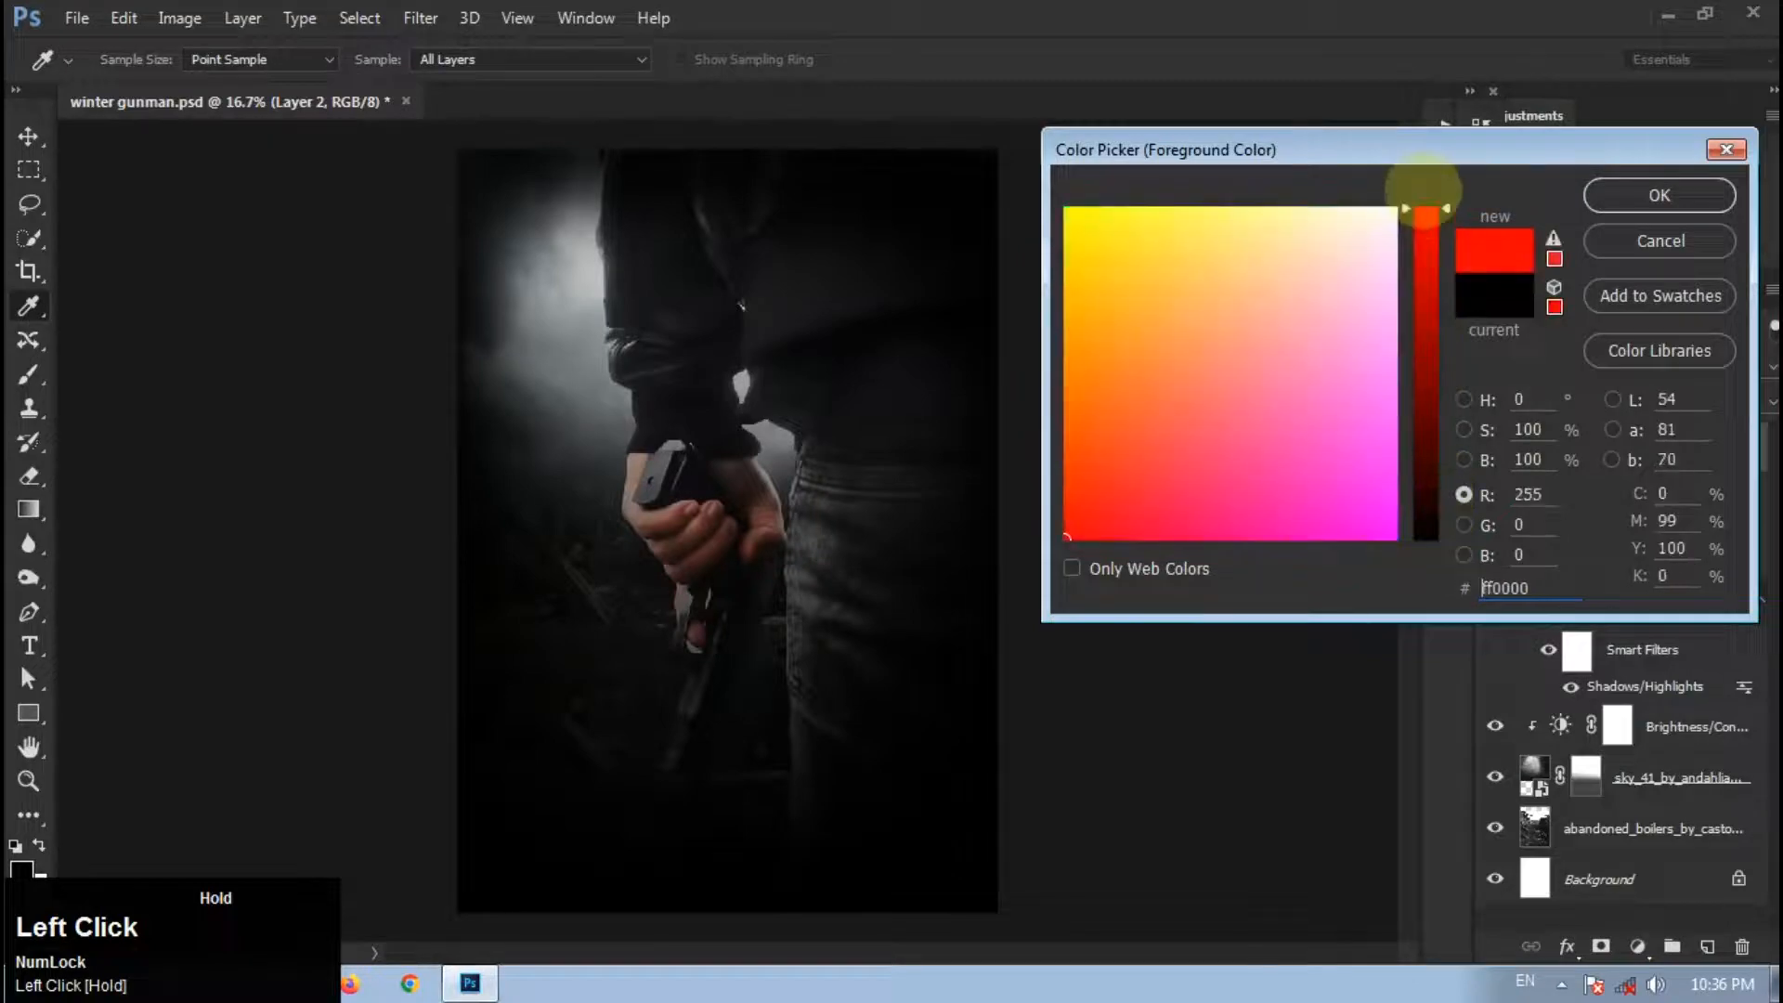
left_click_drag(1067, 325, 1031, 376)
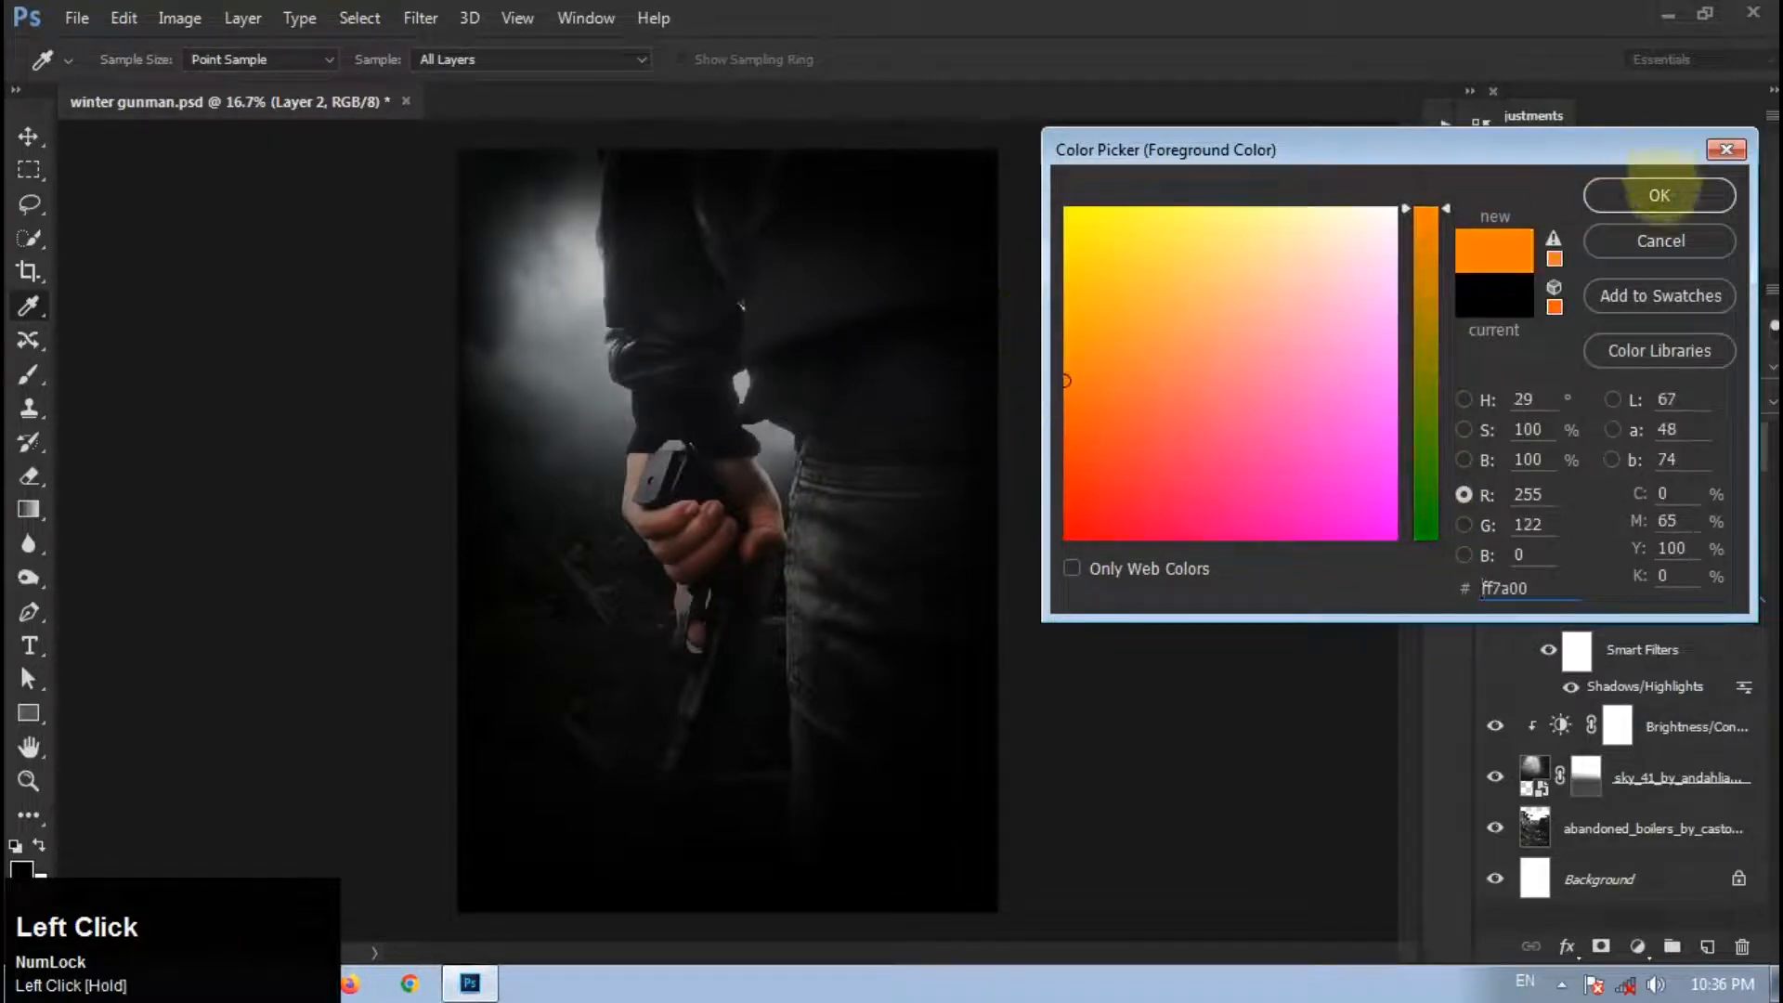
left_click(1659, 193)
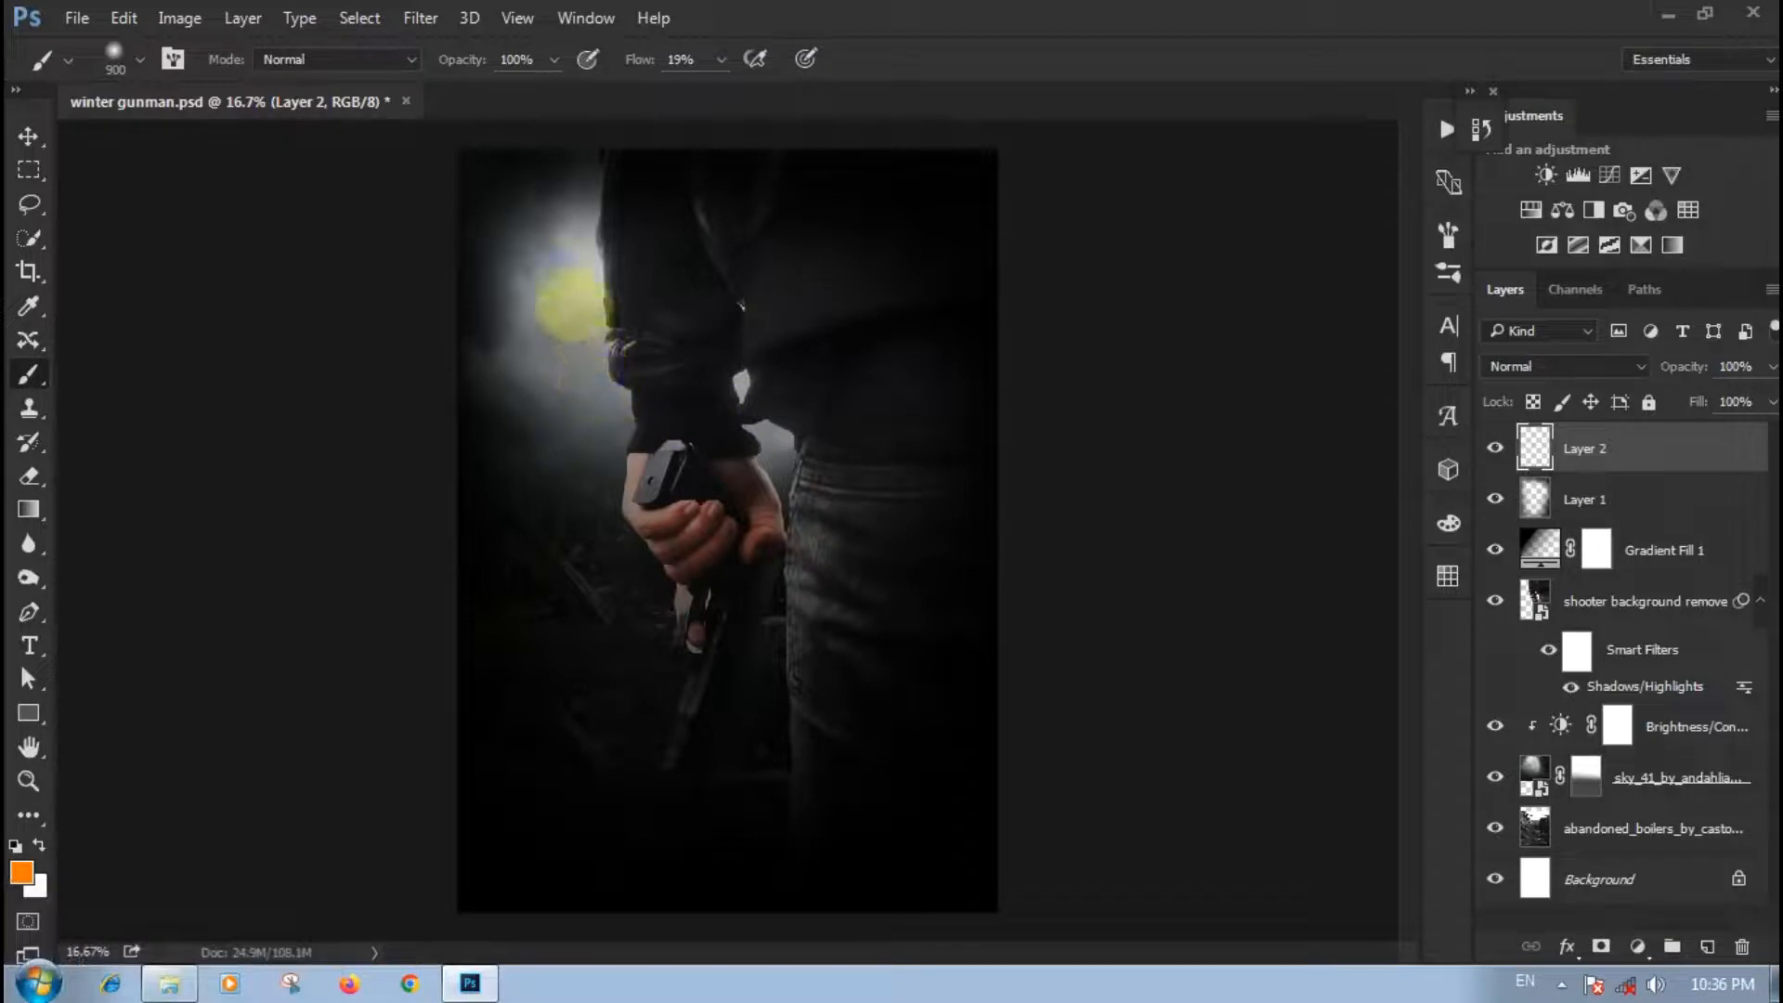
Step: Try an orange dab on the sky, undo it, and move the empty Layer 2 directly below the shooter layer
left_click(573, 307)
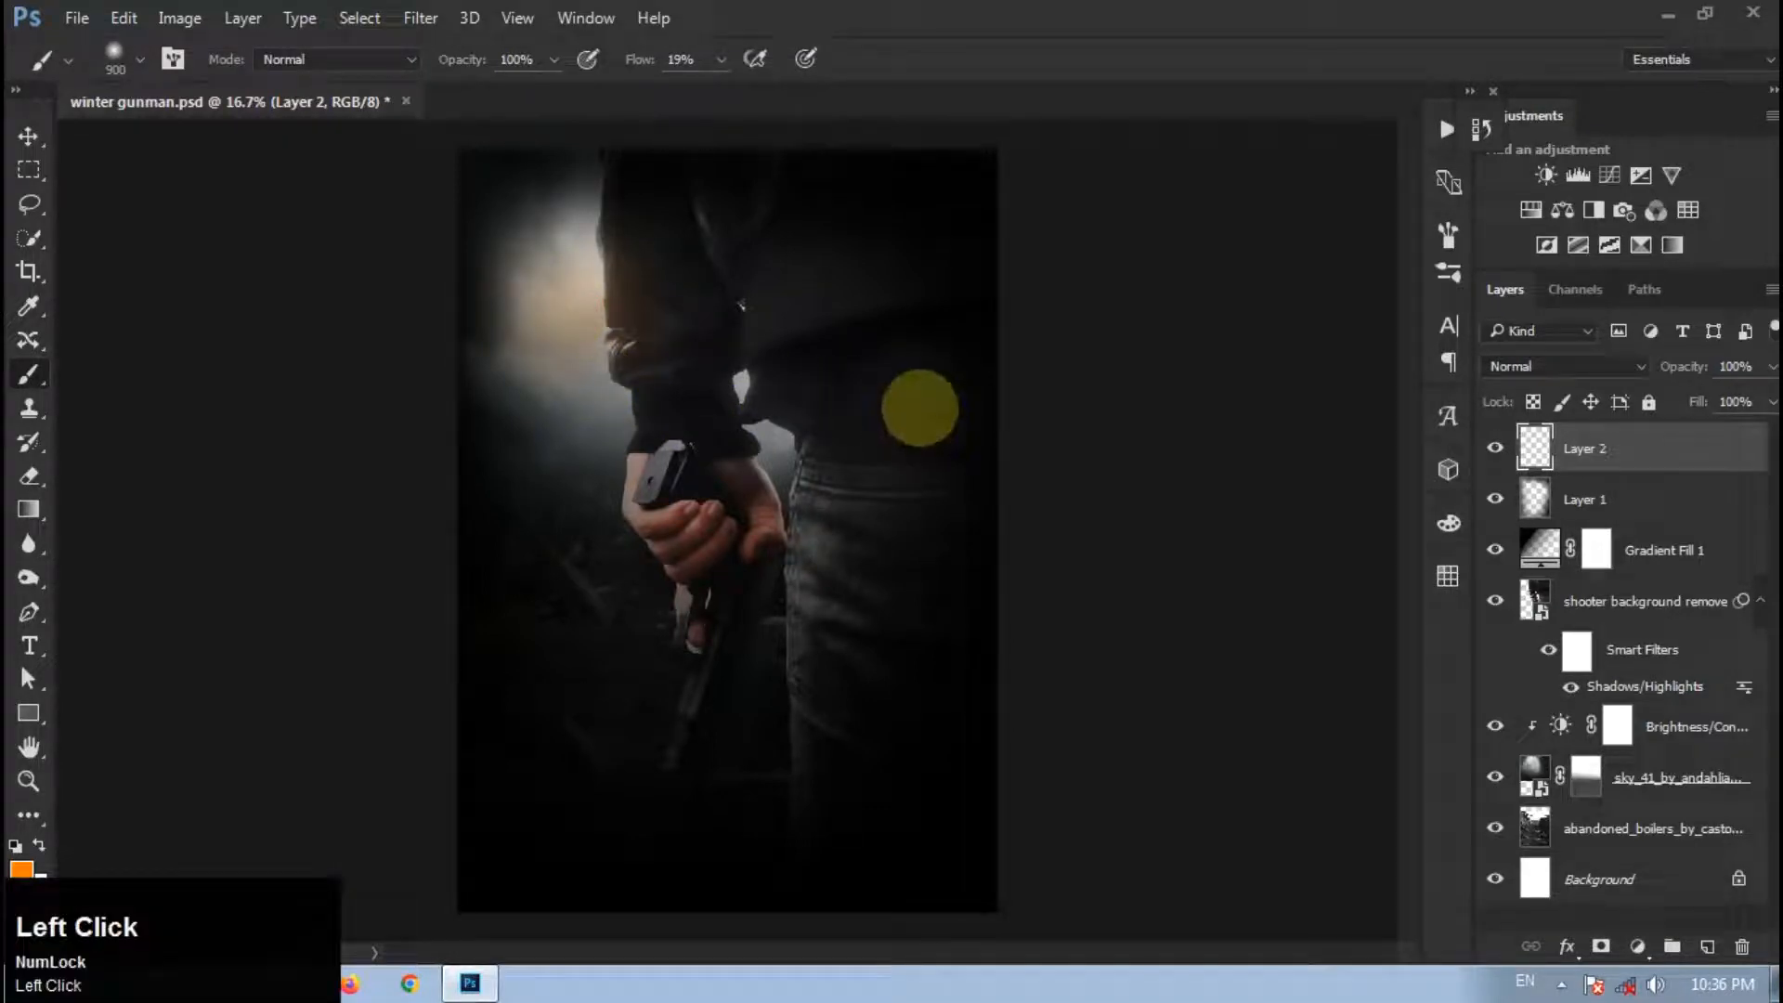
key("ctrl+z")
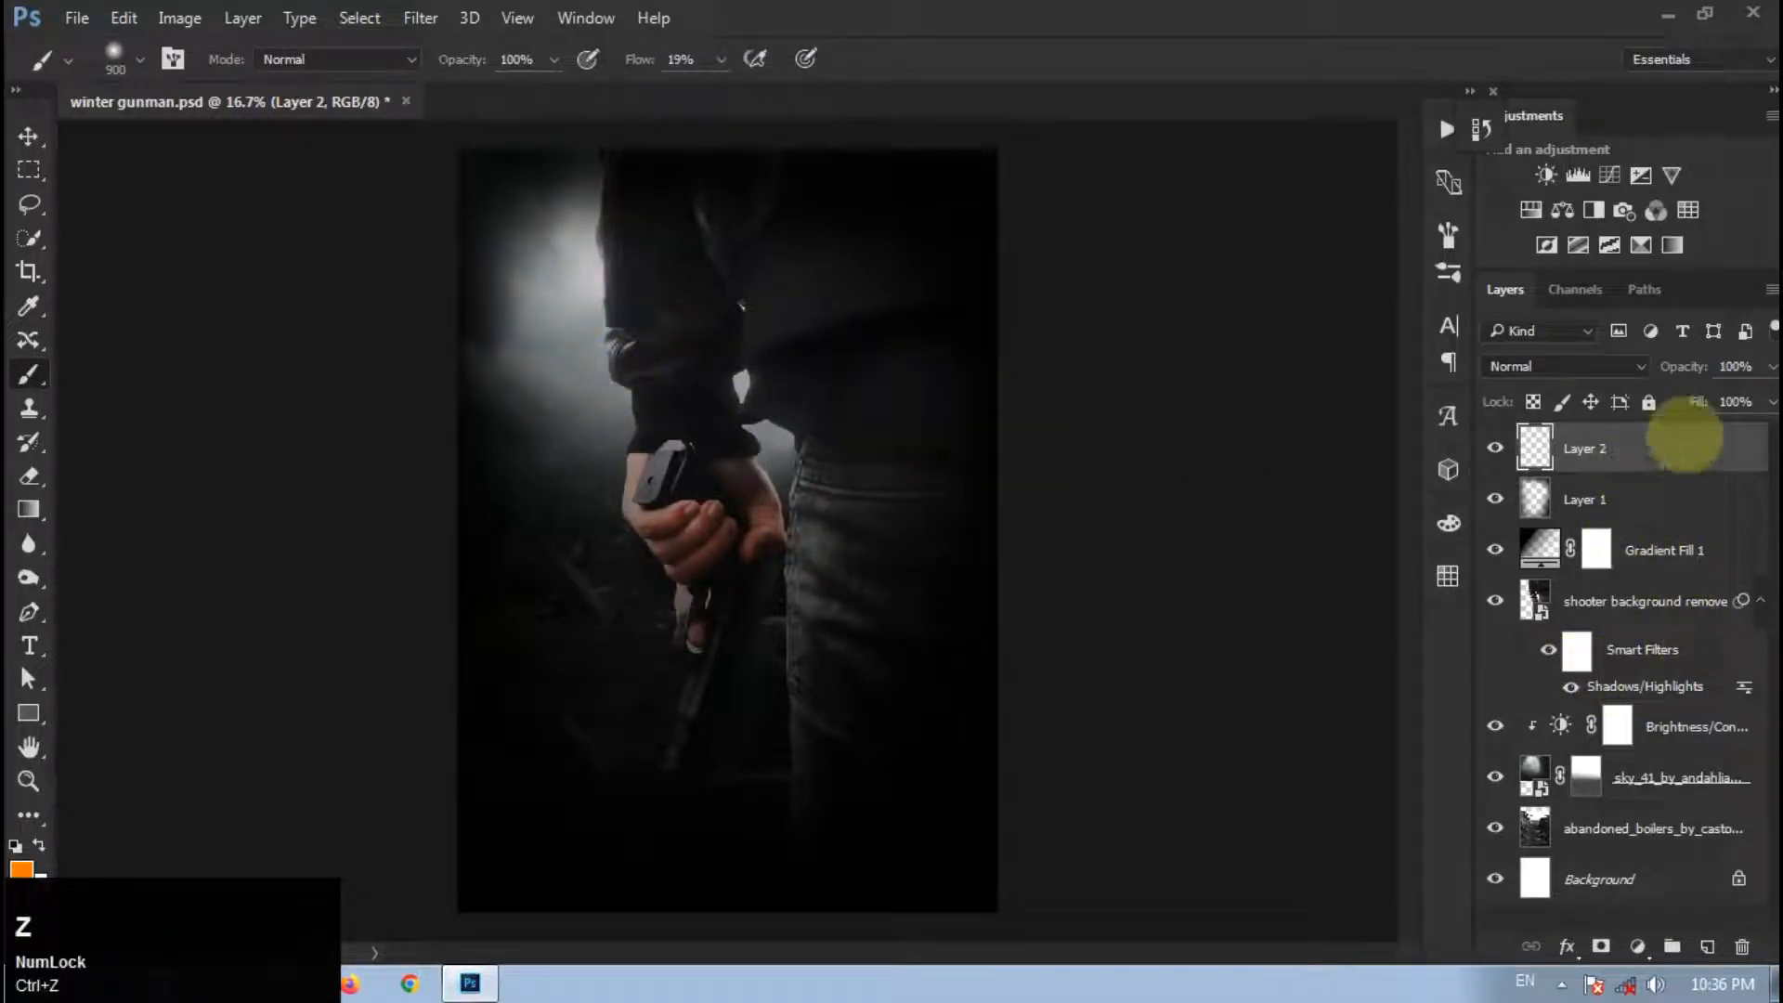
left_click_drag(1684, 437, 1677, 688)
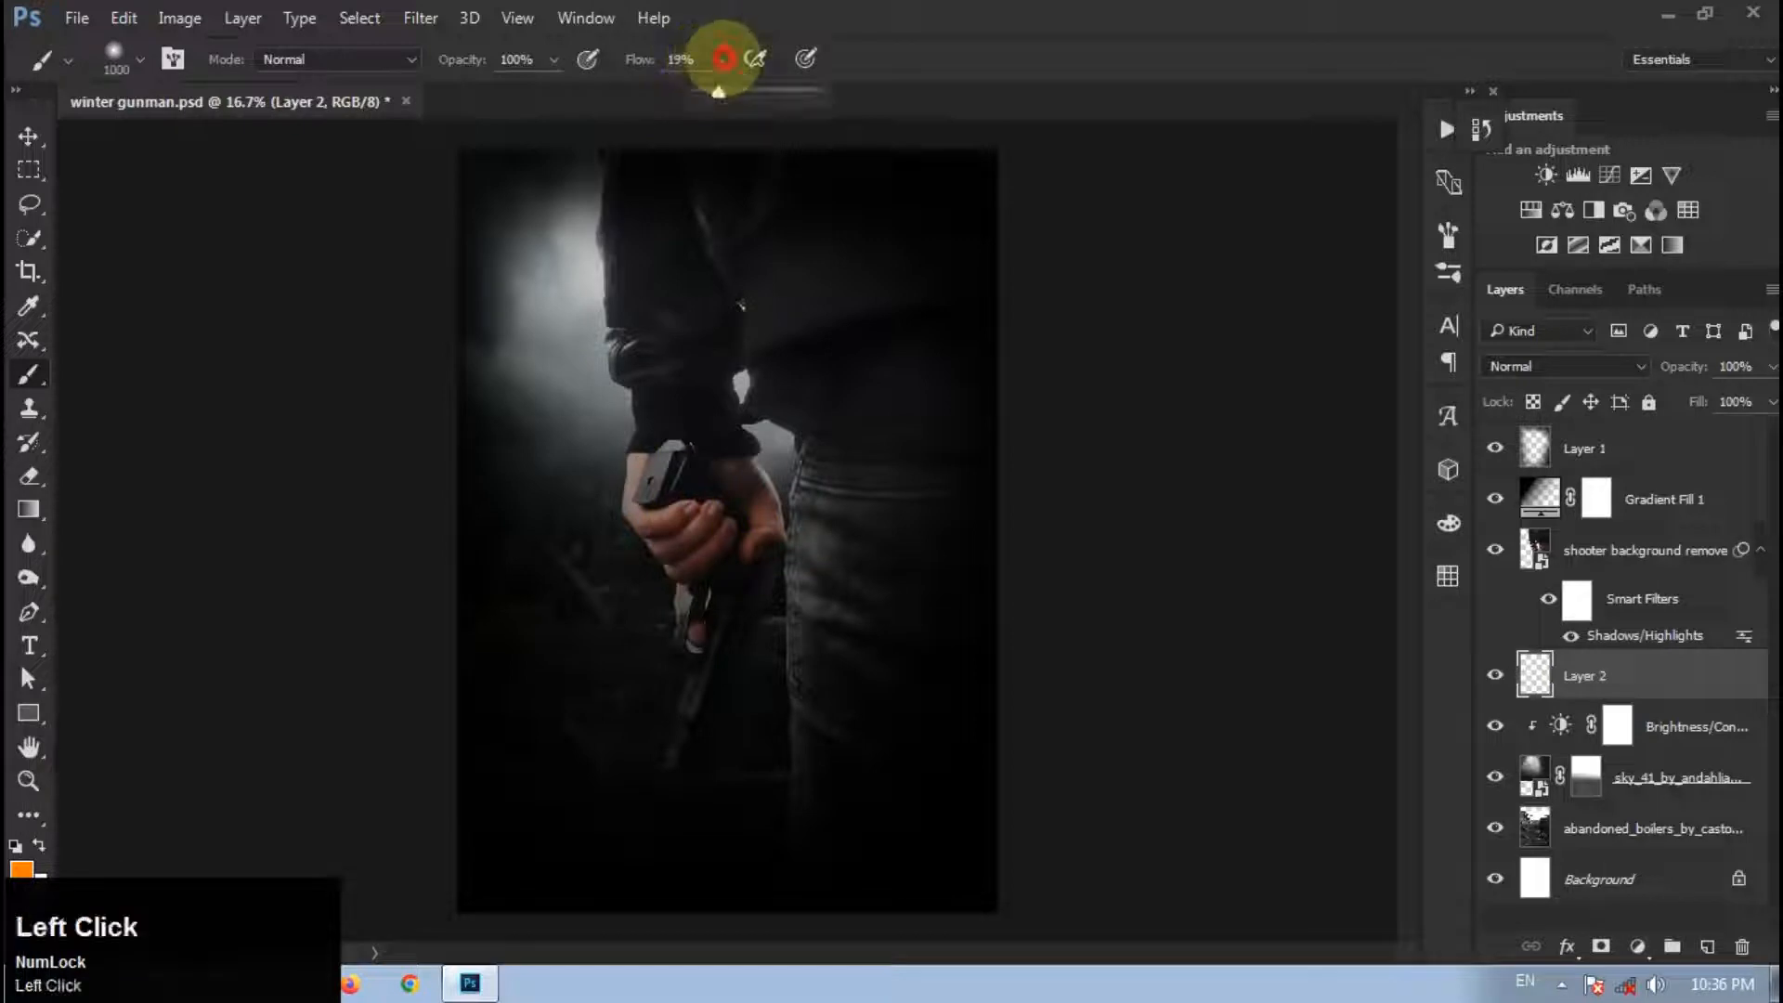
Step: Set the Brush to 100% flow and size 2100, and paint a large soft orange glow over the sky beside the shooter's arm
left_click_drag(718, 92, 939, 95)
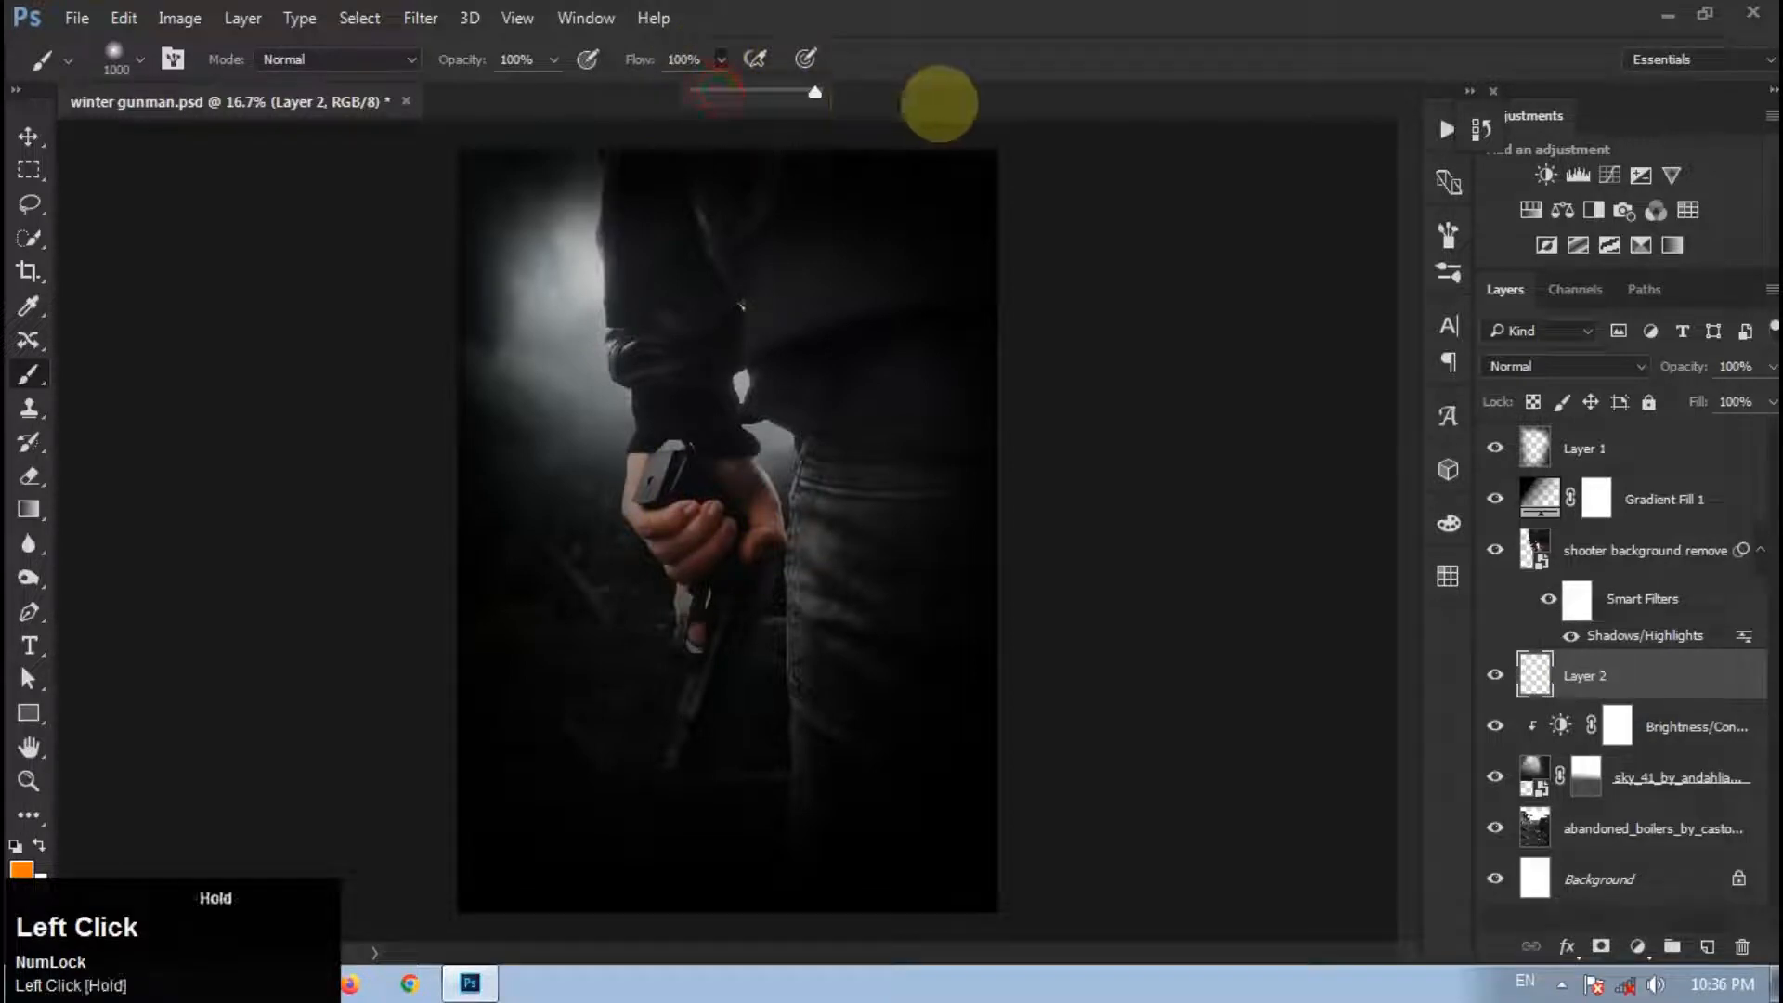
left_click(550, 422)
key("bracketright")
key("bracketright")
key("bracketright")
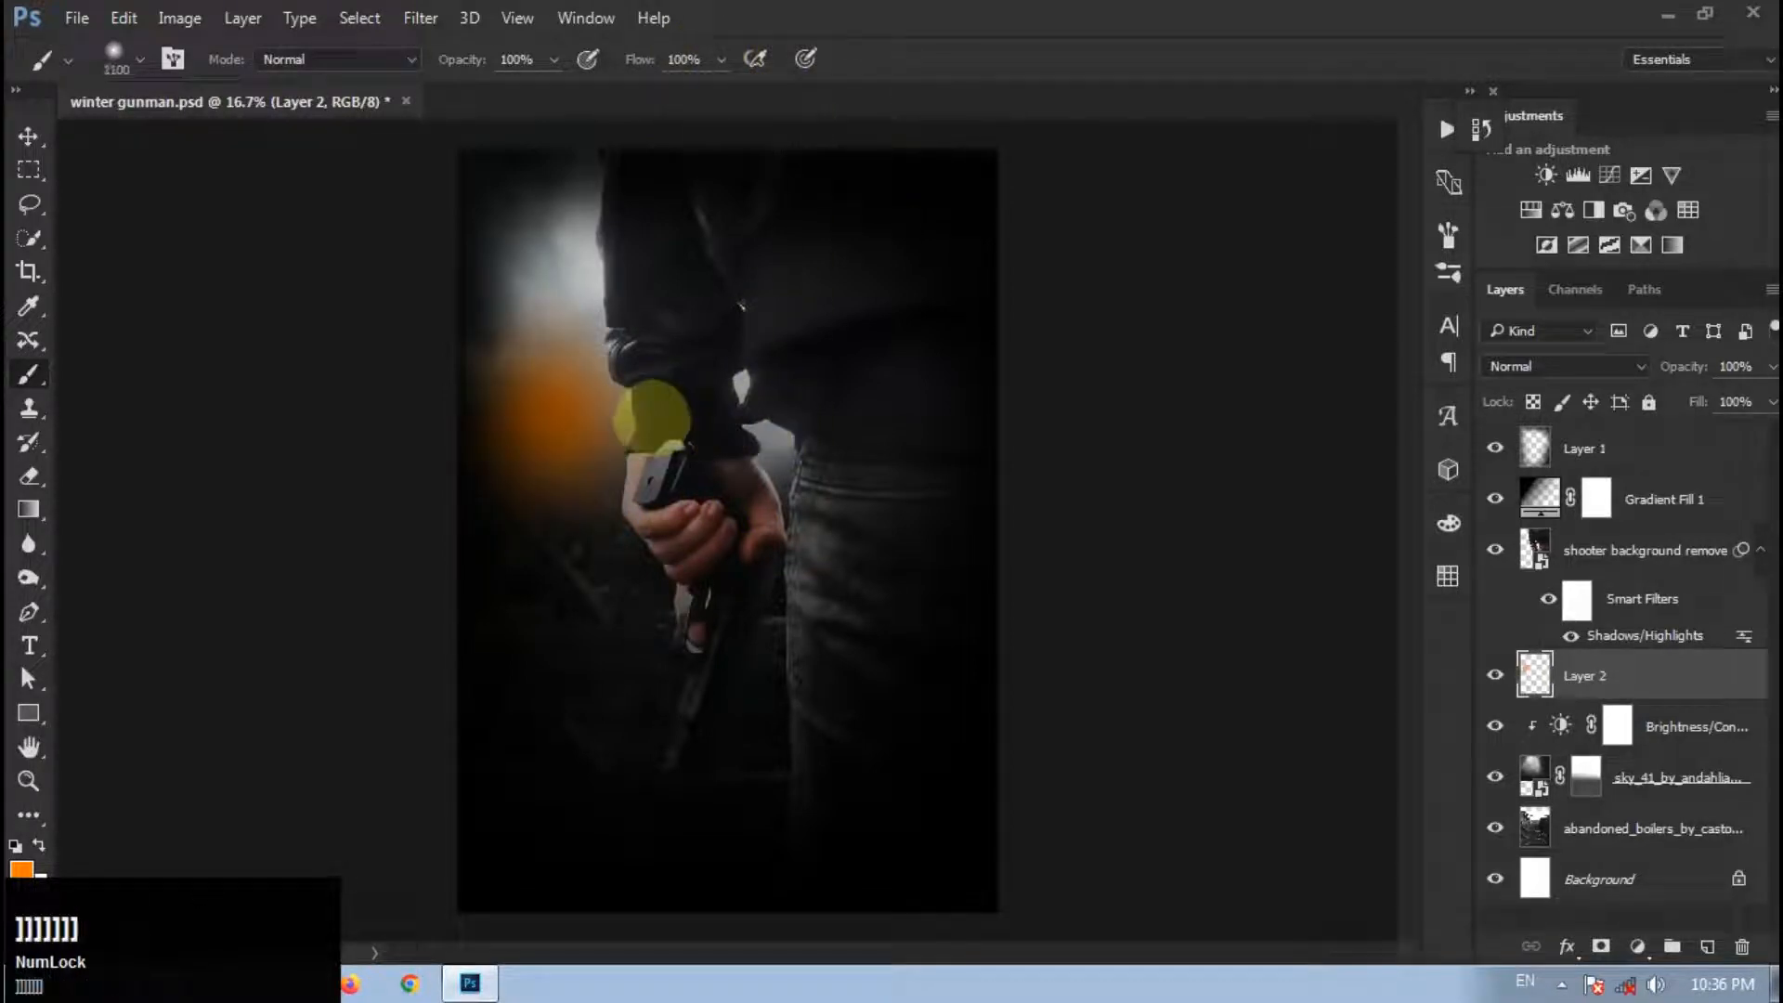
key("ctrl+z")
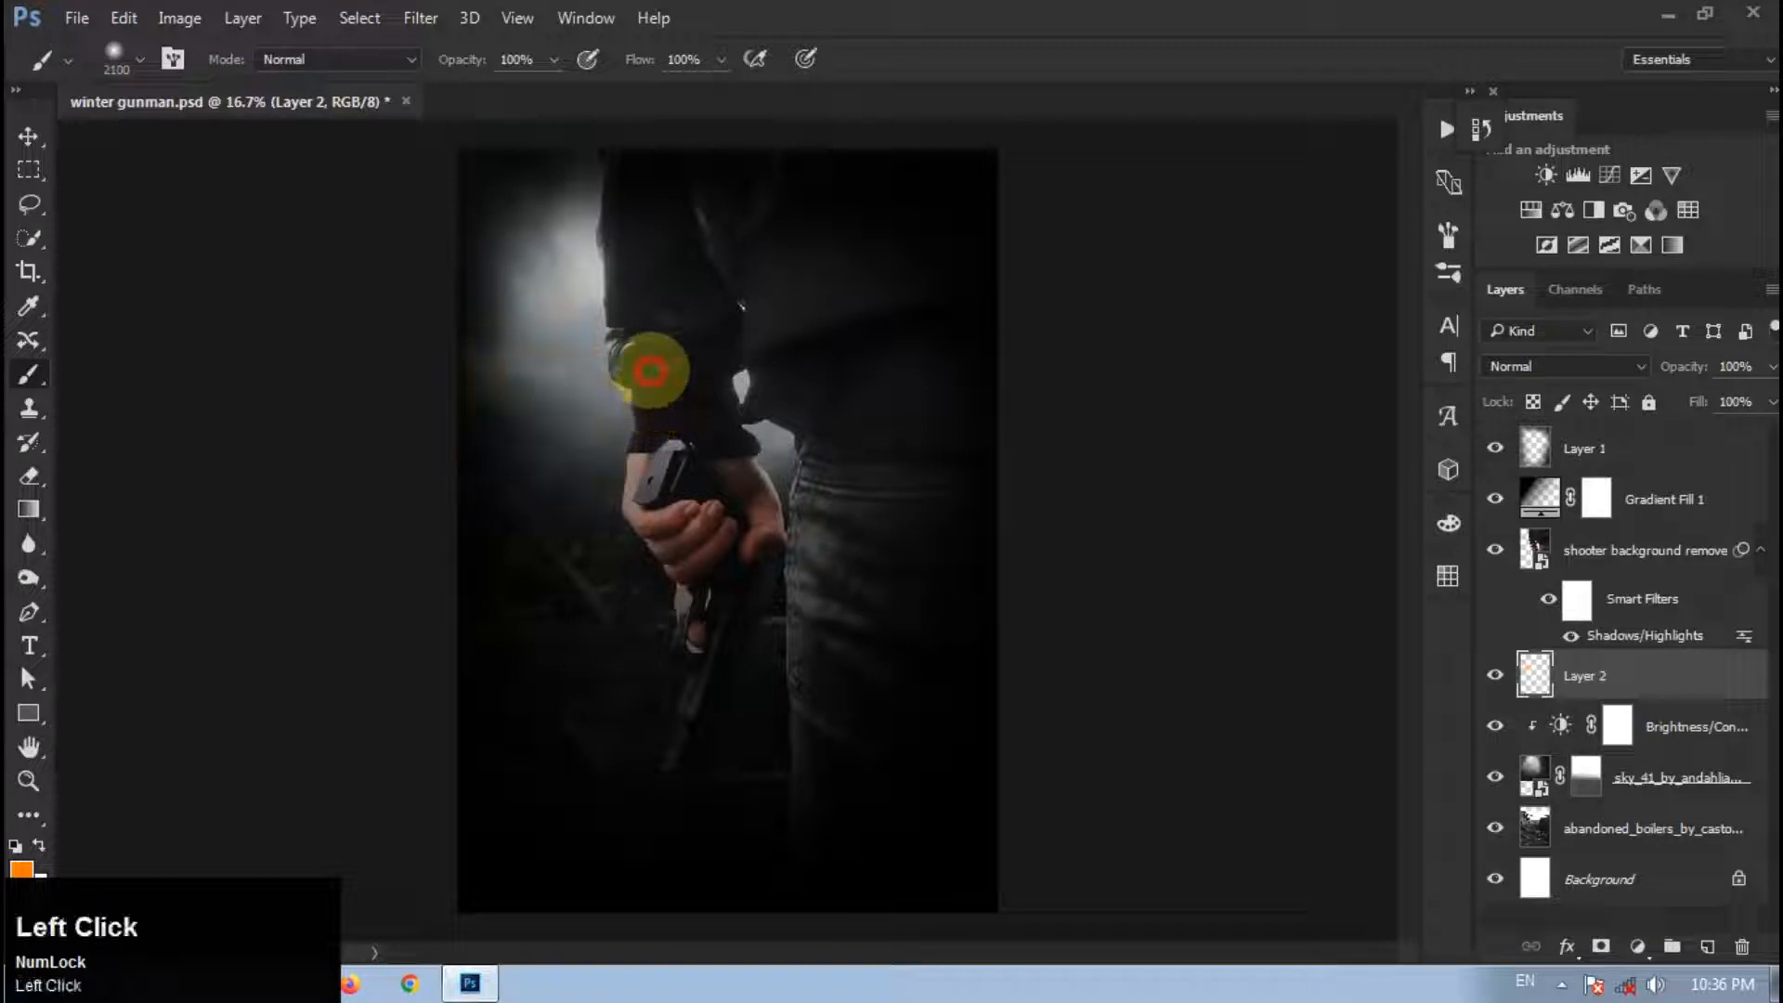
left_click(650, 371)
key("ctrl+z")
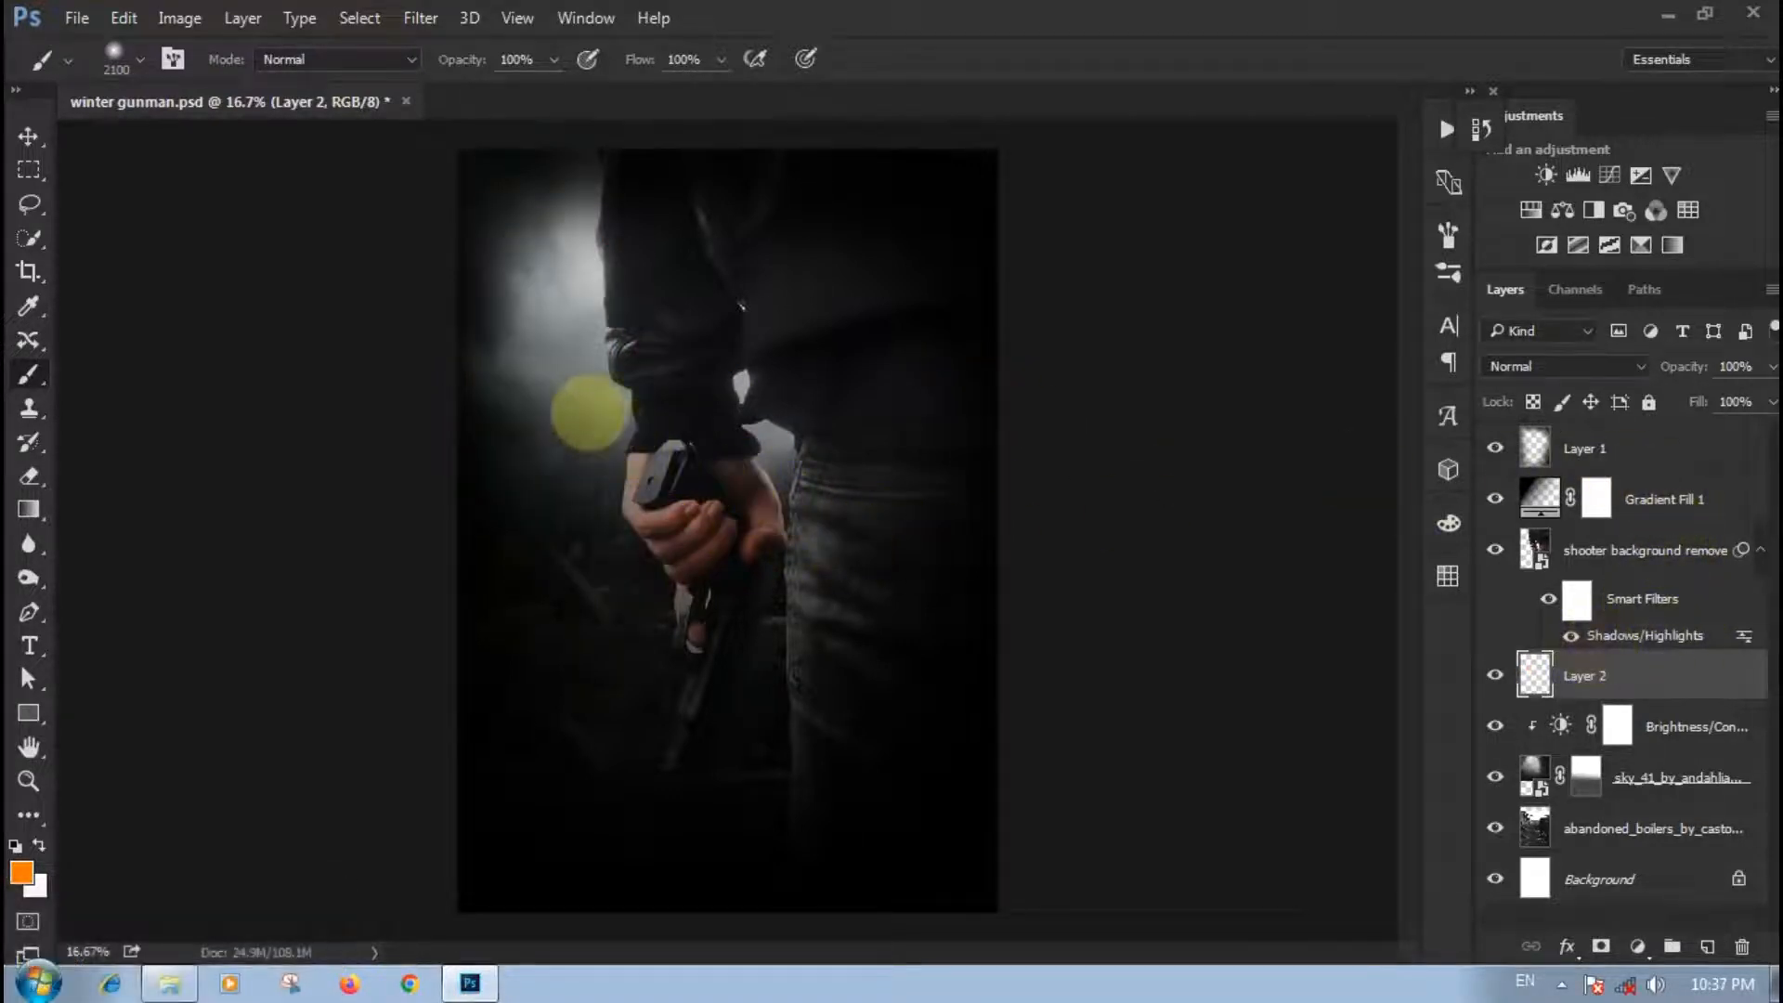
left_click(629, 353)
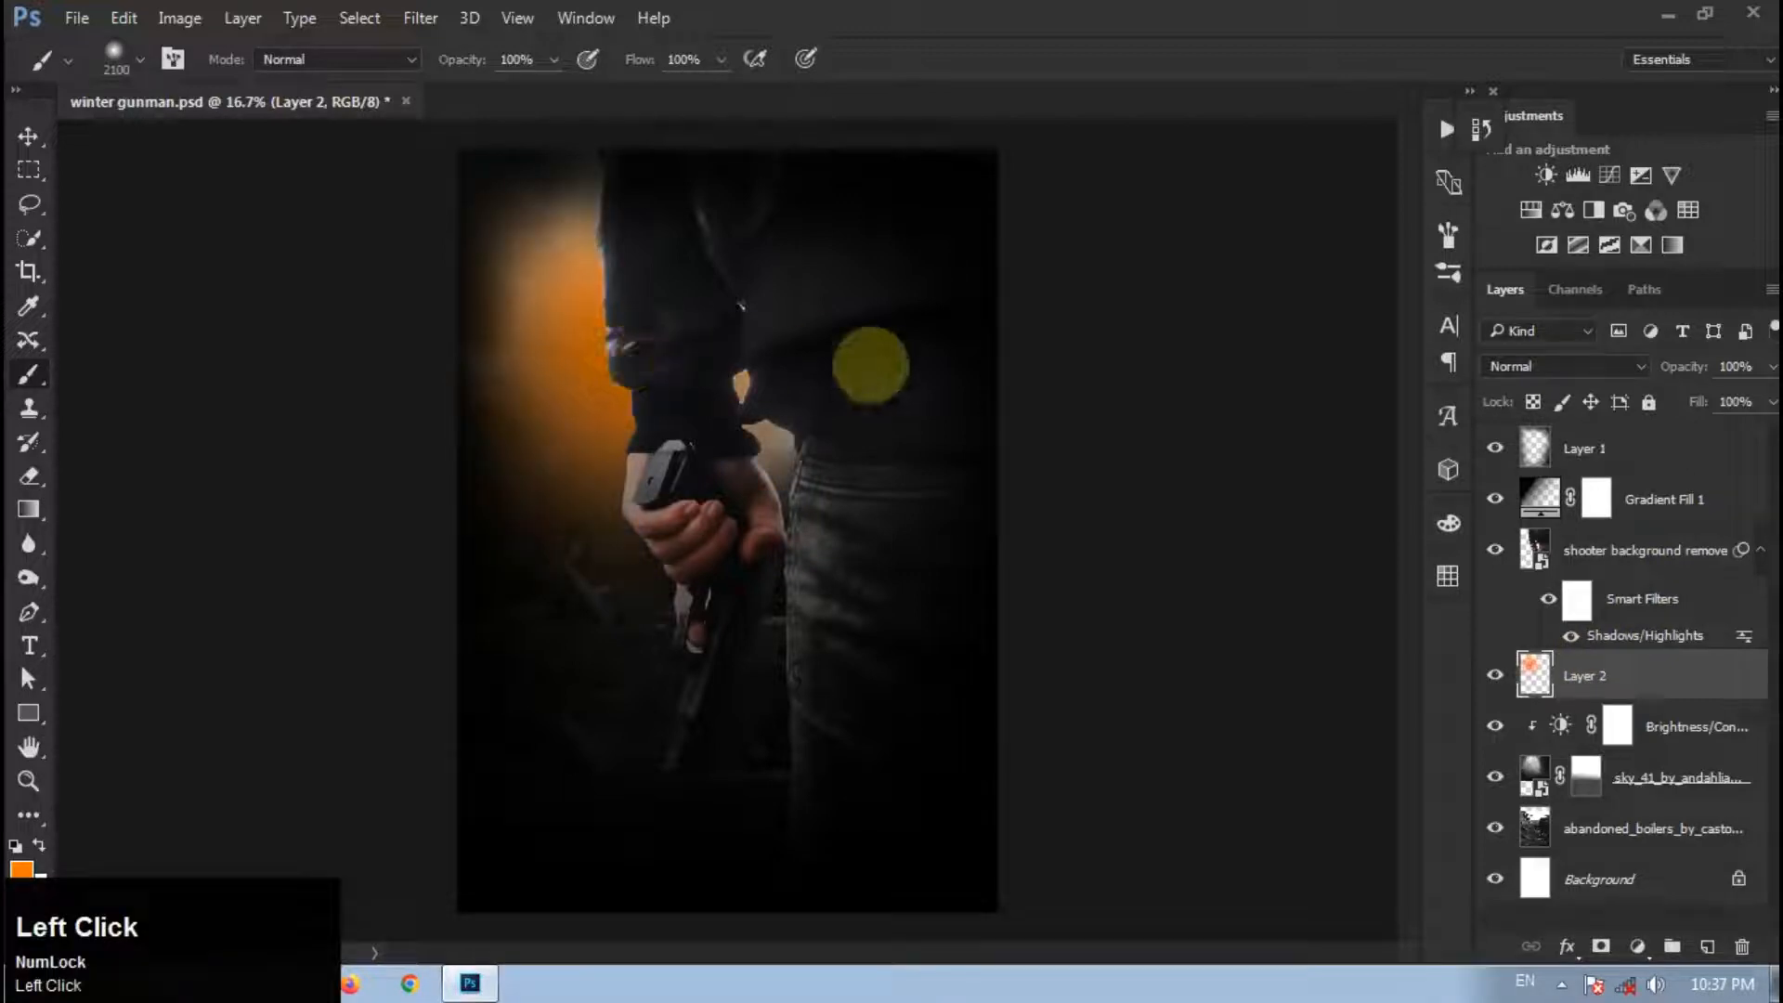
key("ctrl+z")
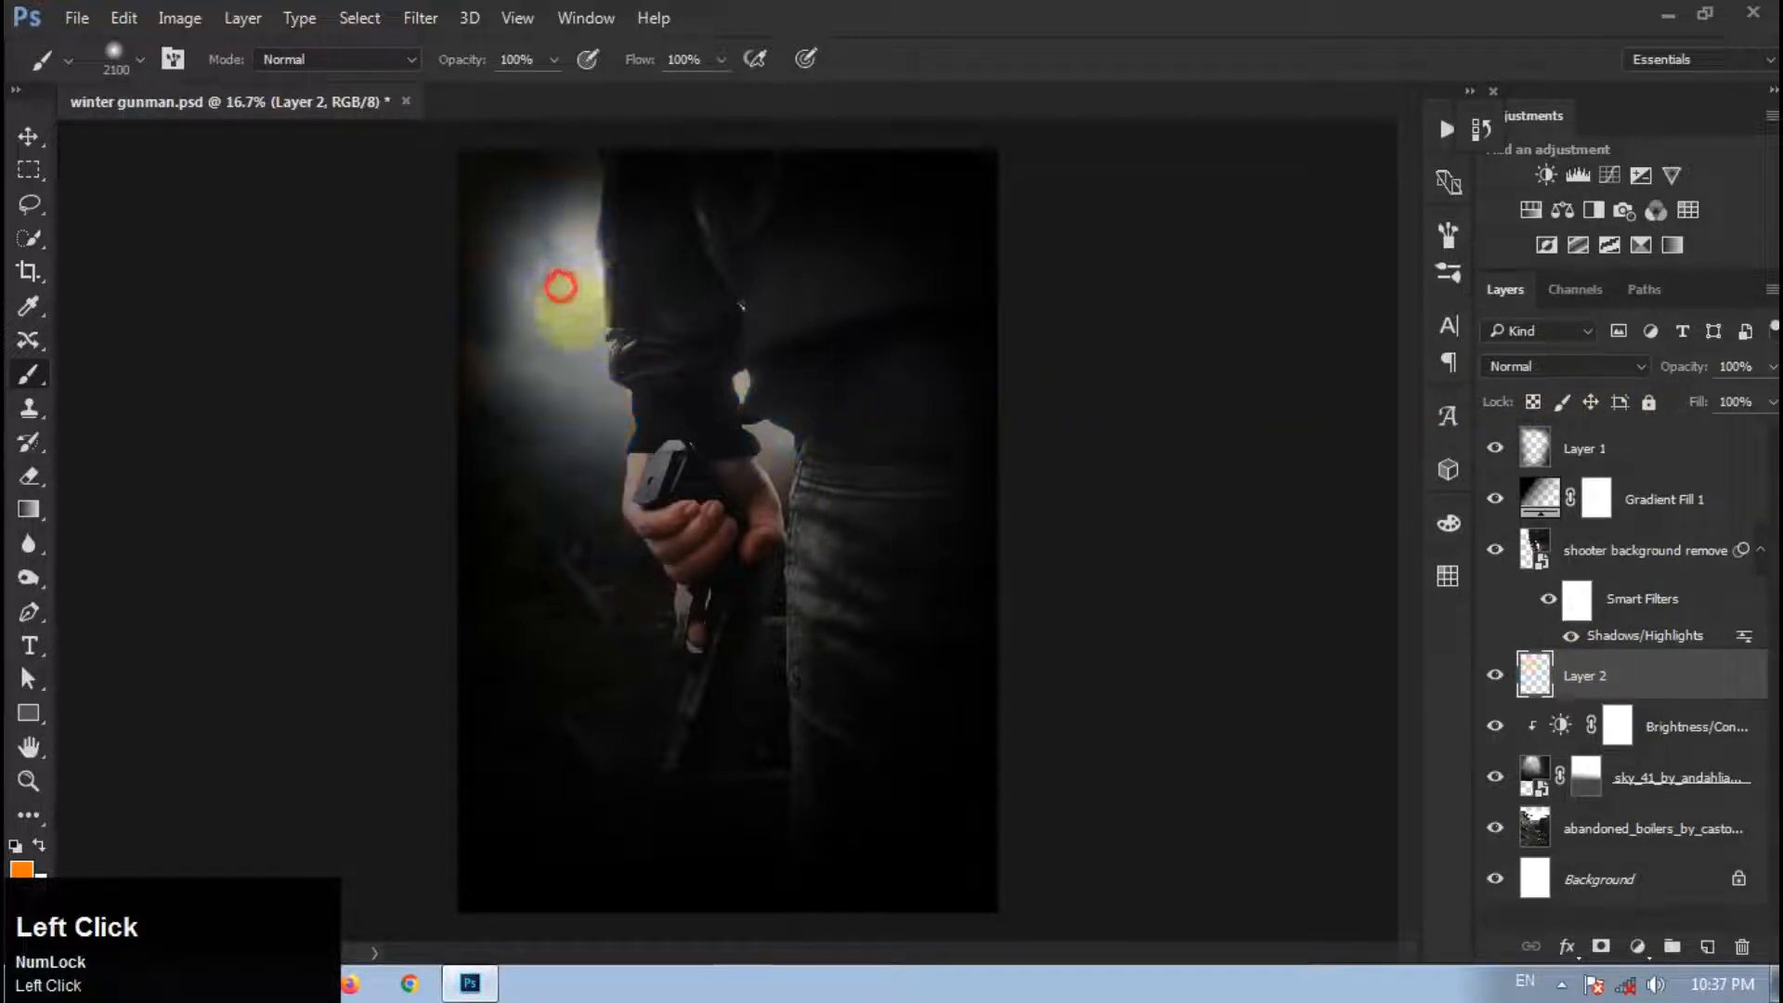
left_click(560, 286)
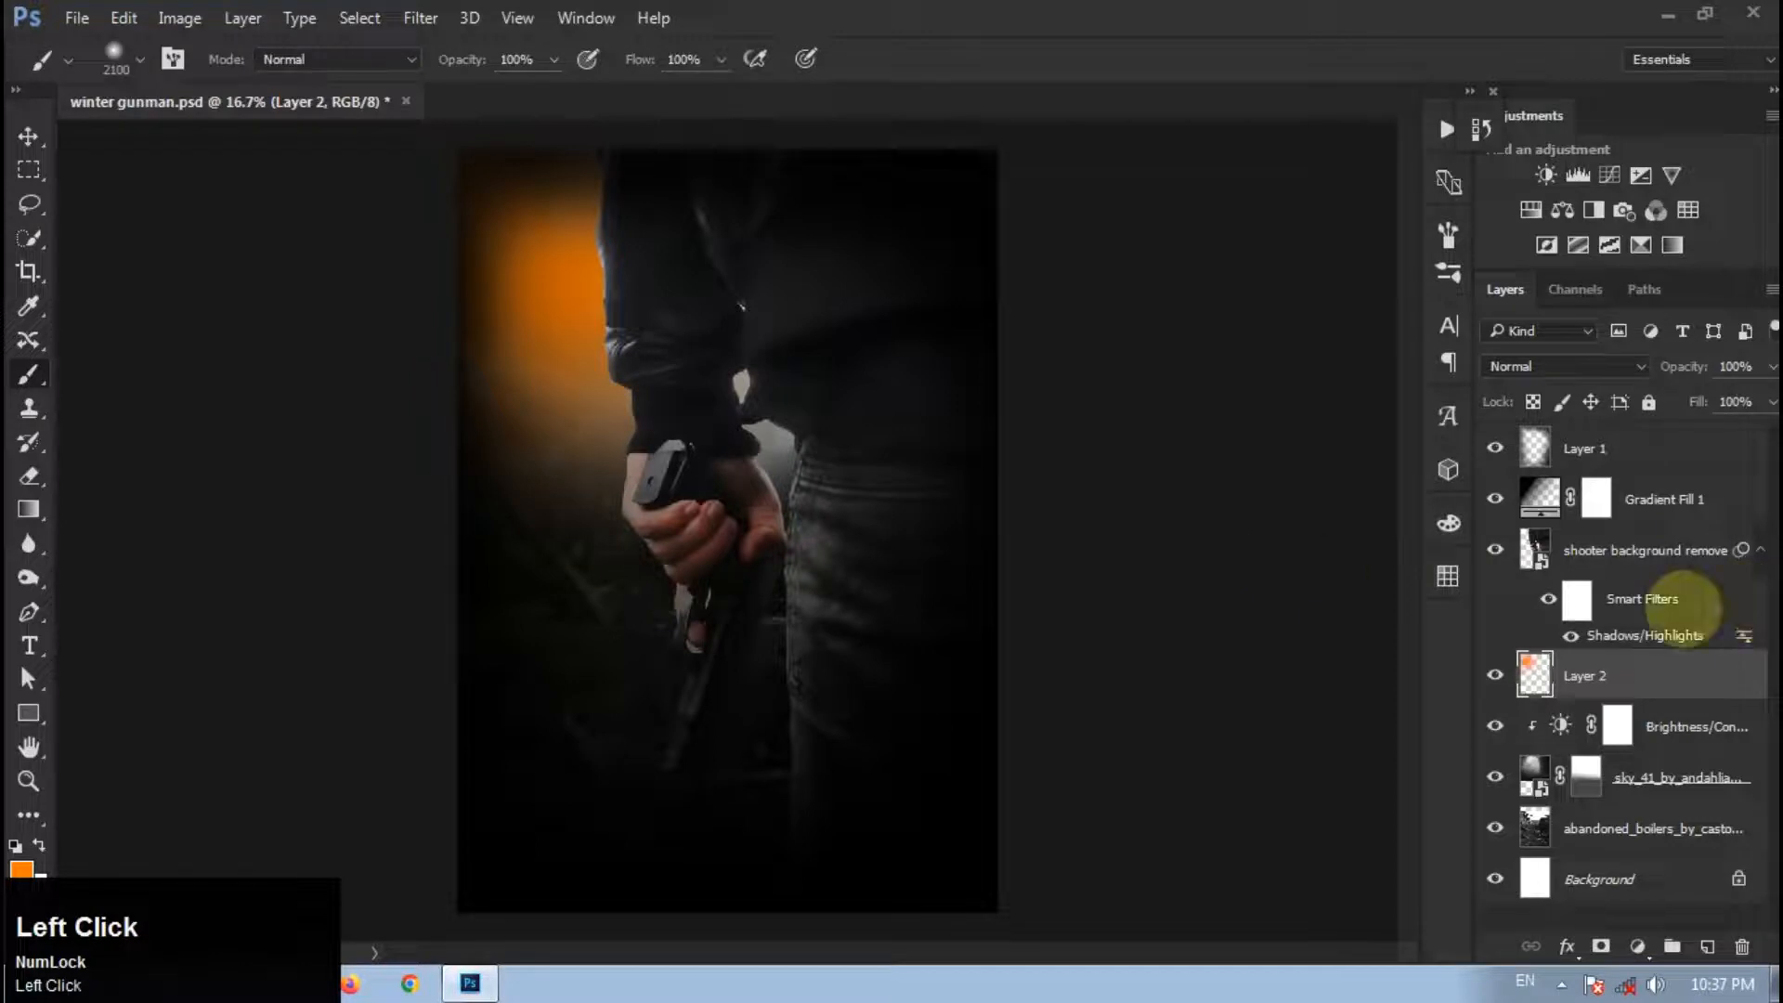
left_click(657, 358)
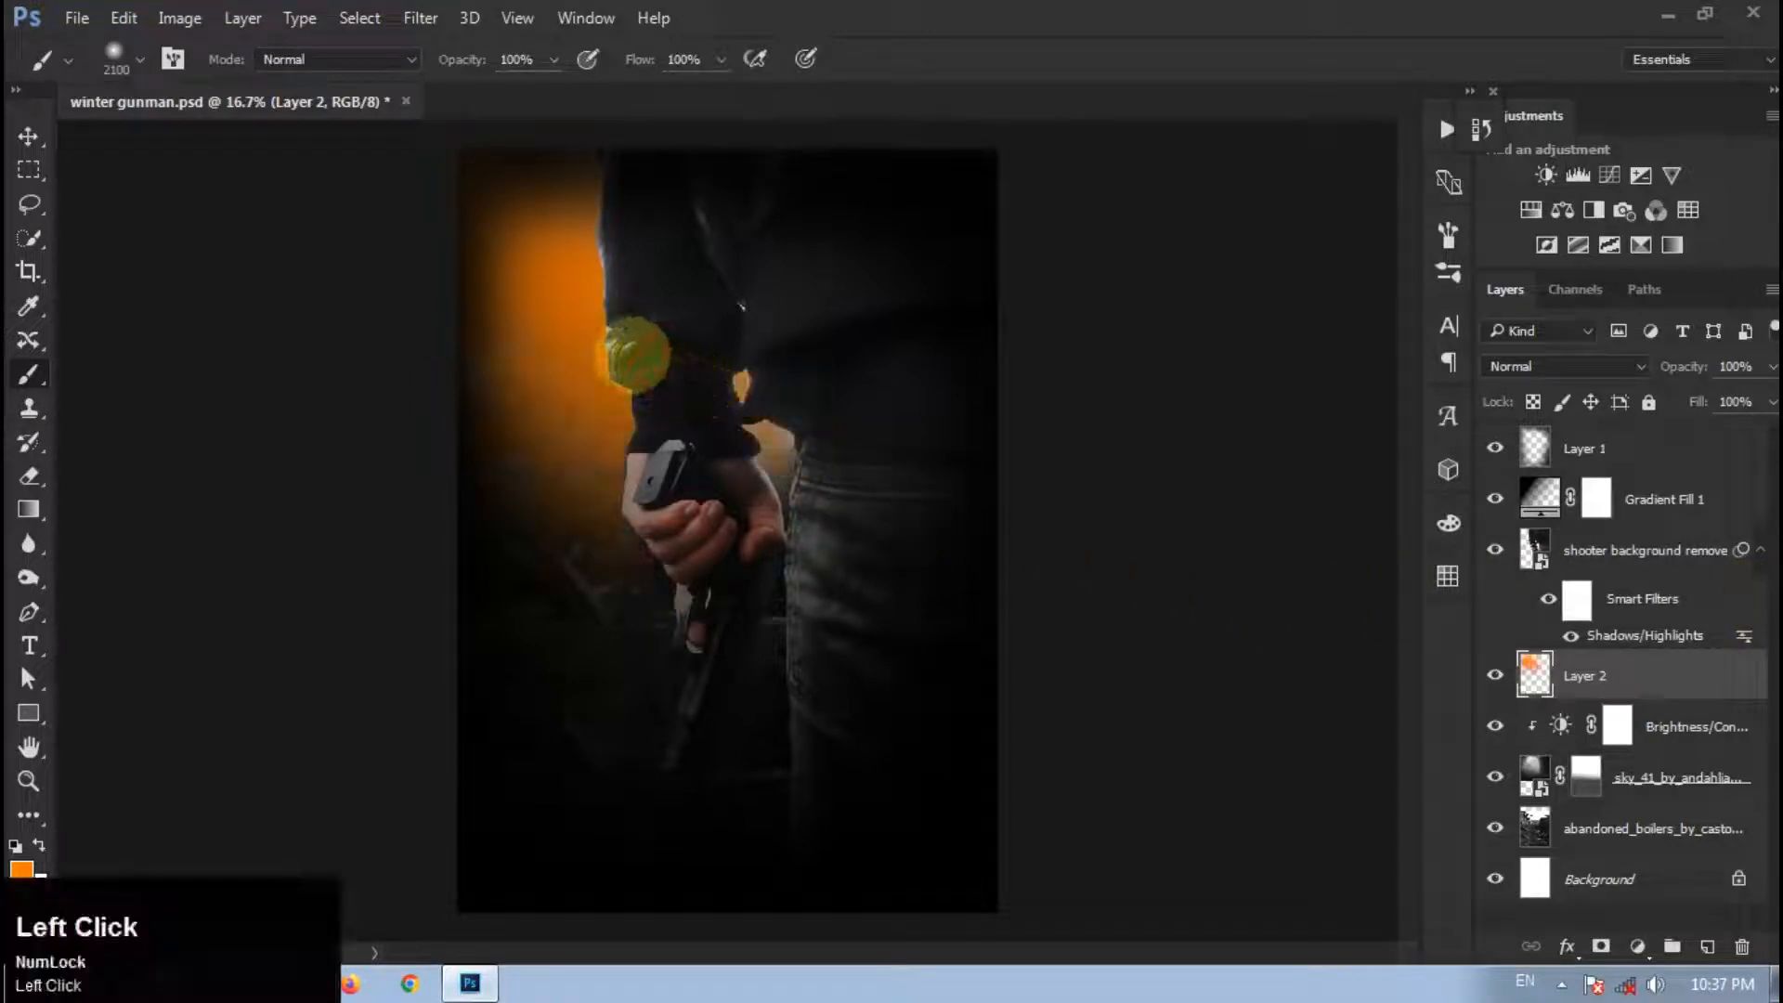
Step: Try several blend modes on the orange glow layer, settle on Hard Light, and save the document
left_click(1593, 366)
left_click(1560, 448)
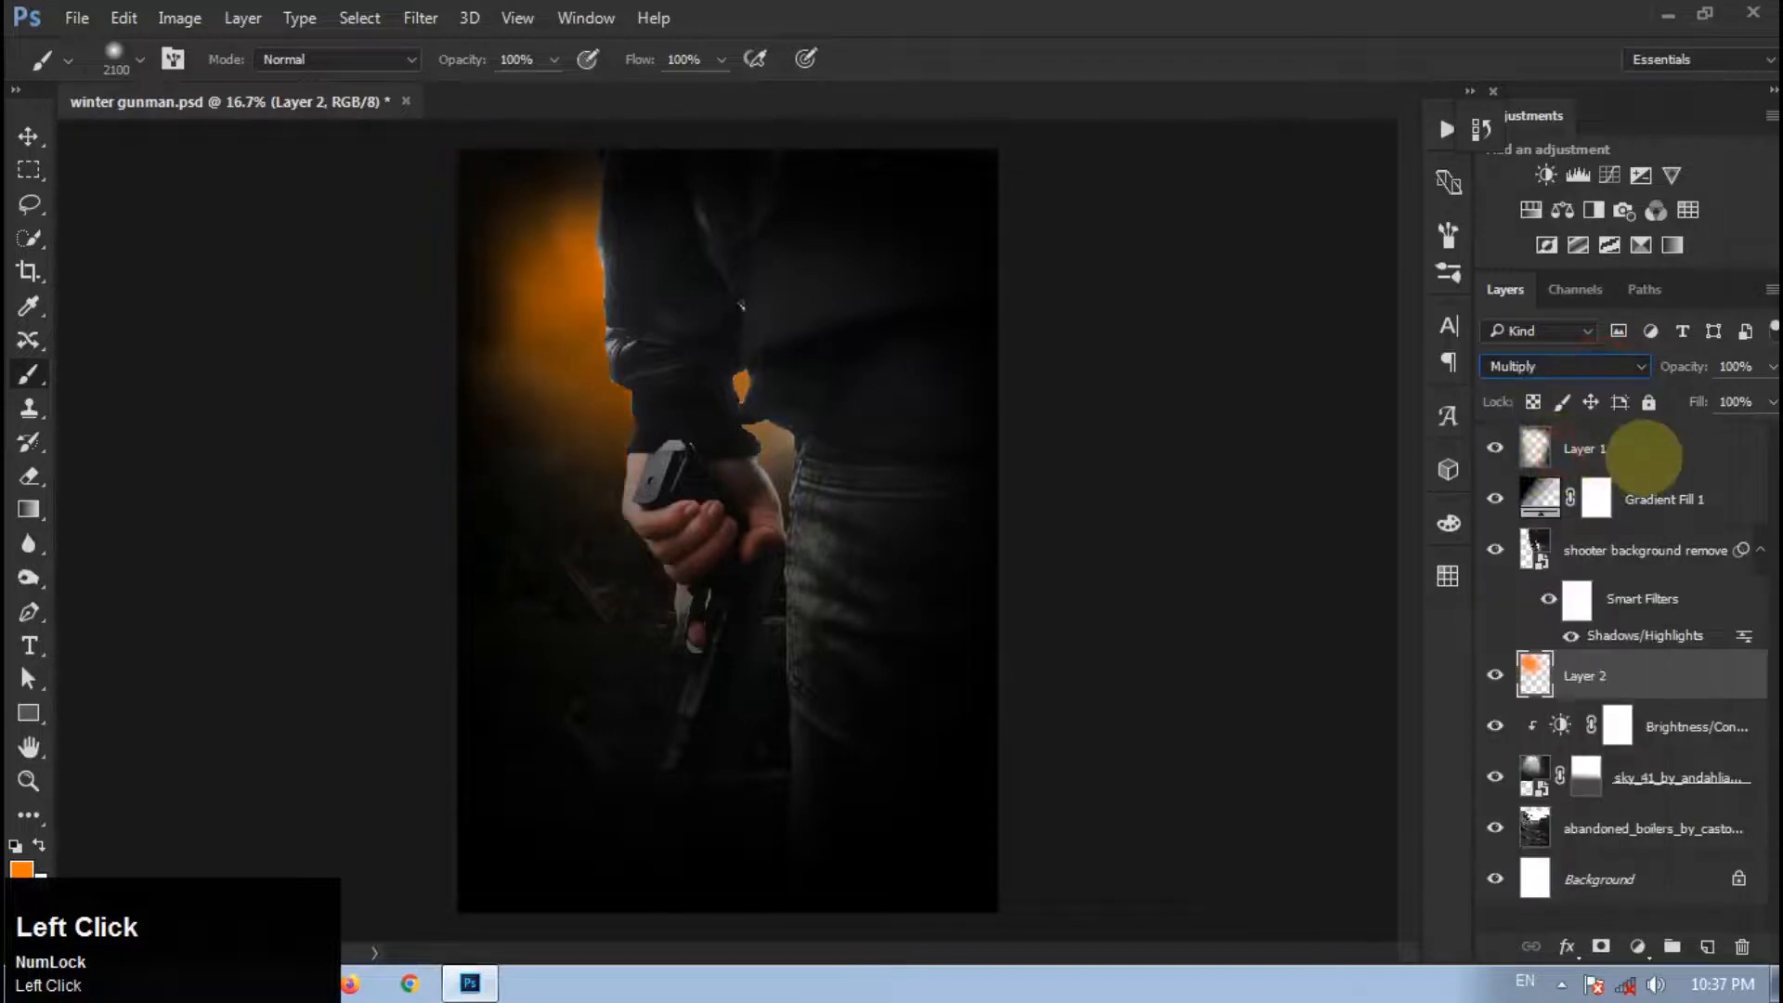
key("Down")
key("Down")
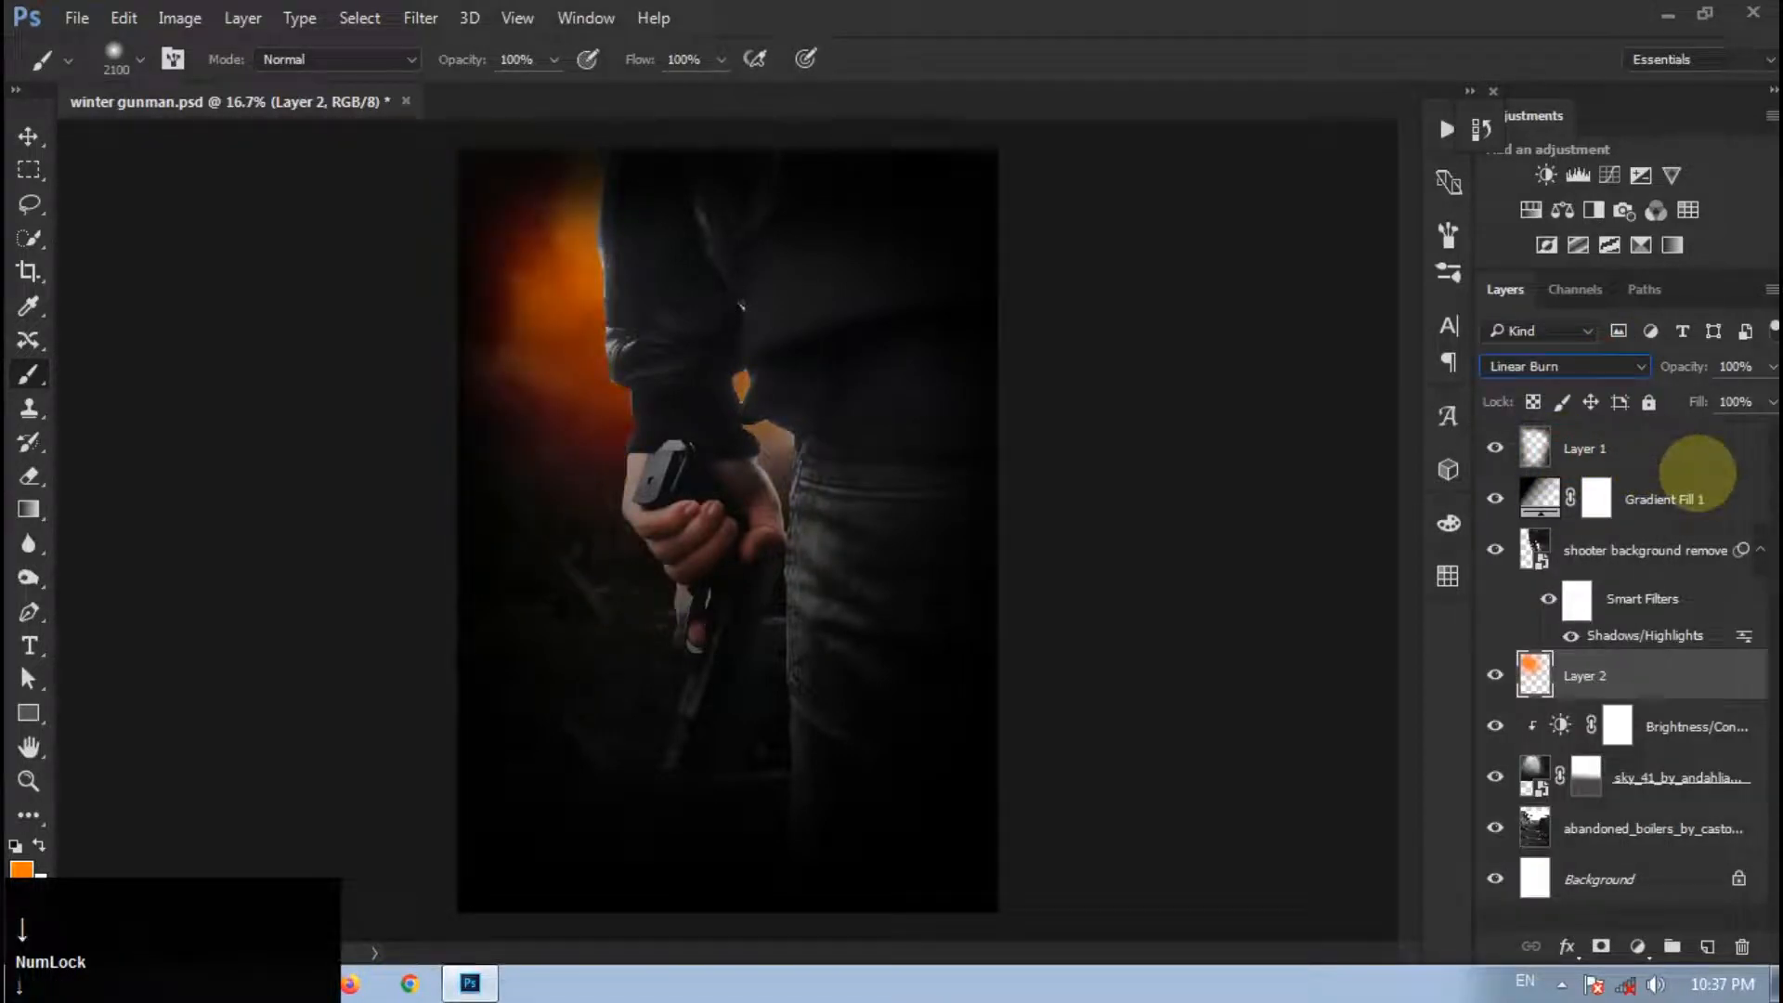
key("Up")
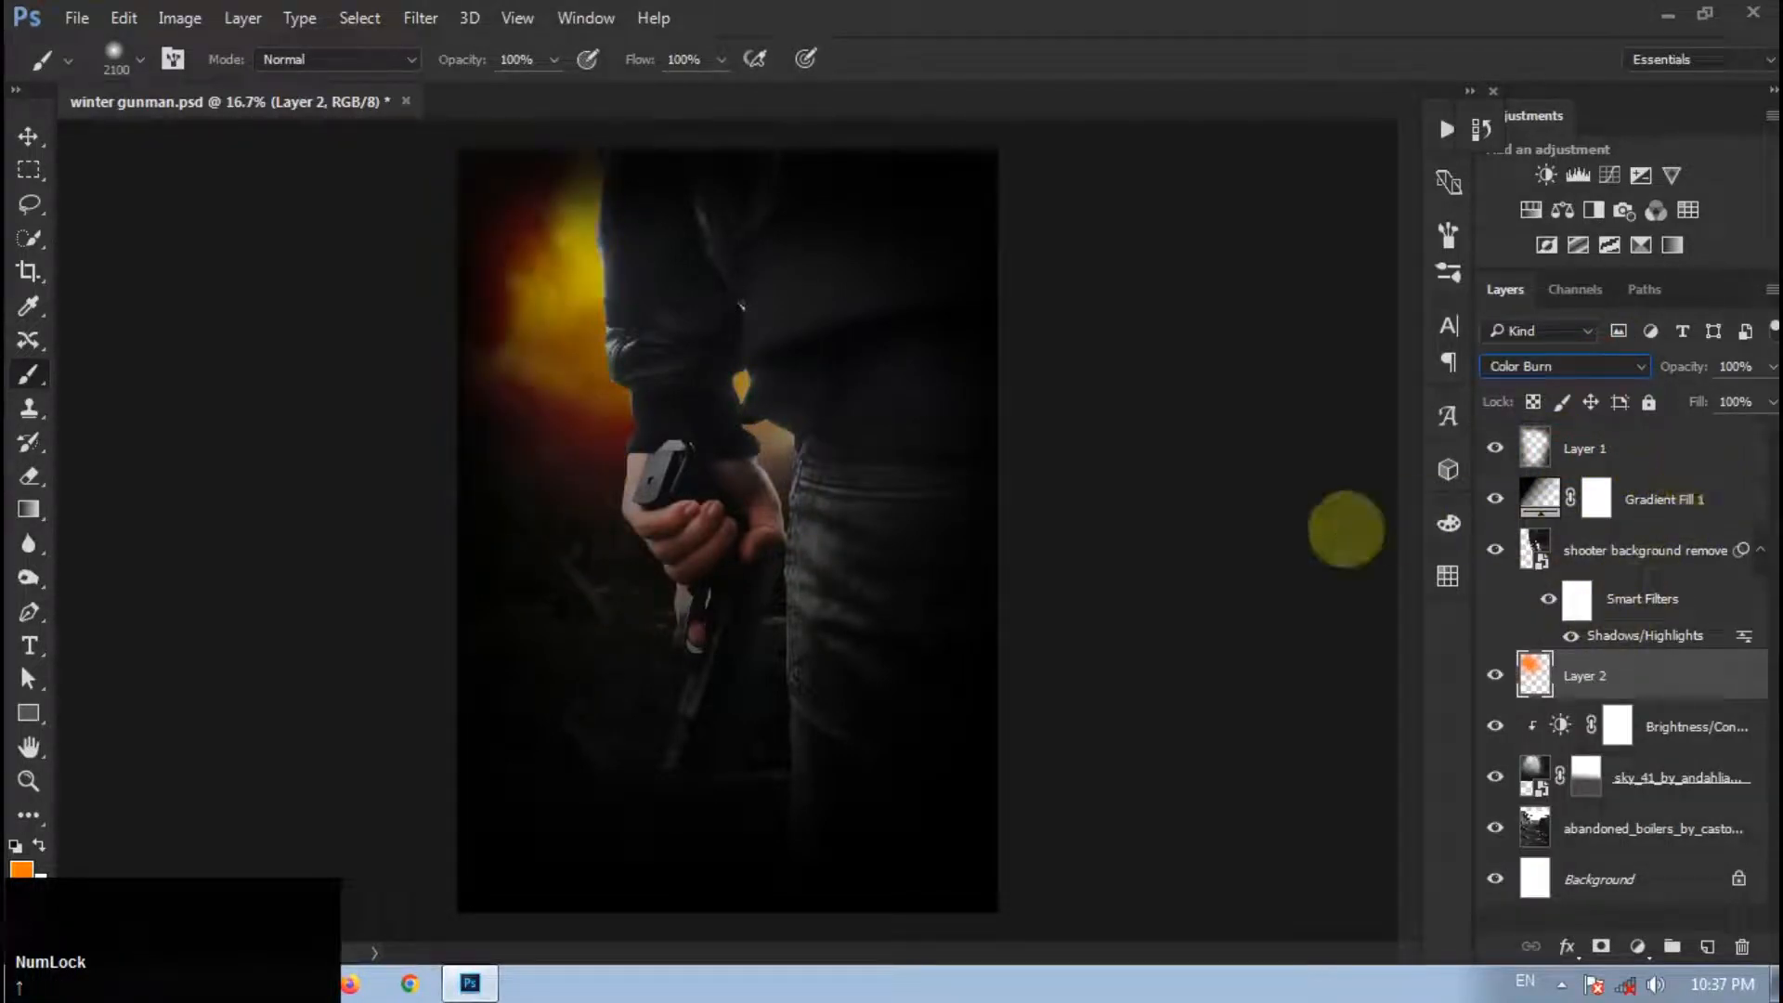
key("Down")
key("Down")
key("Down")
key("Up")
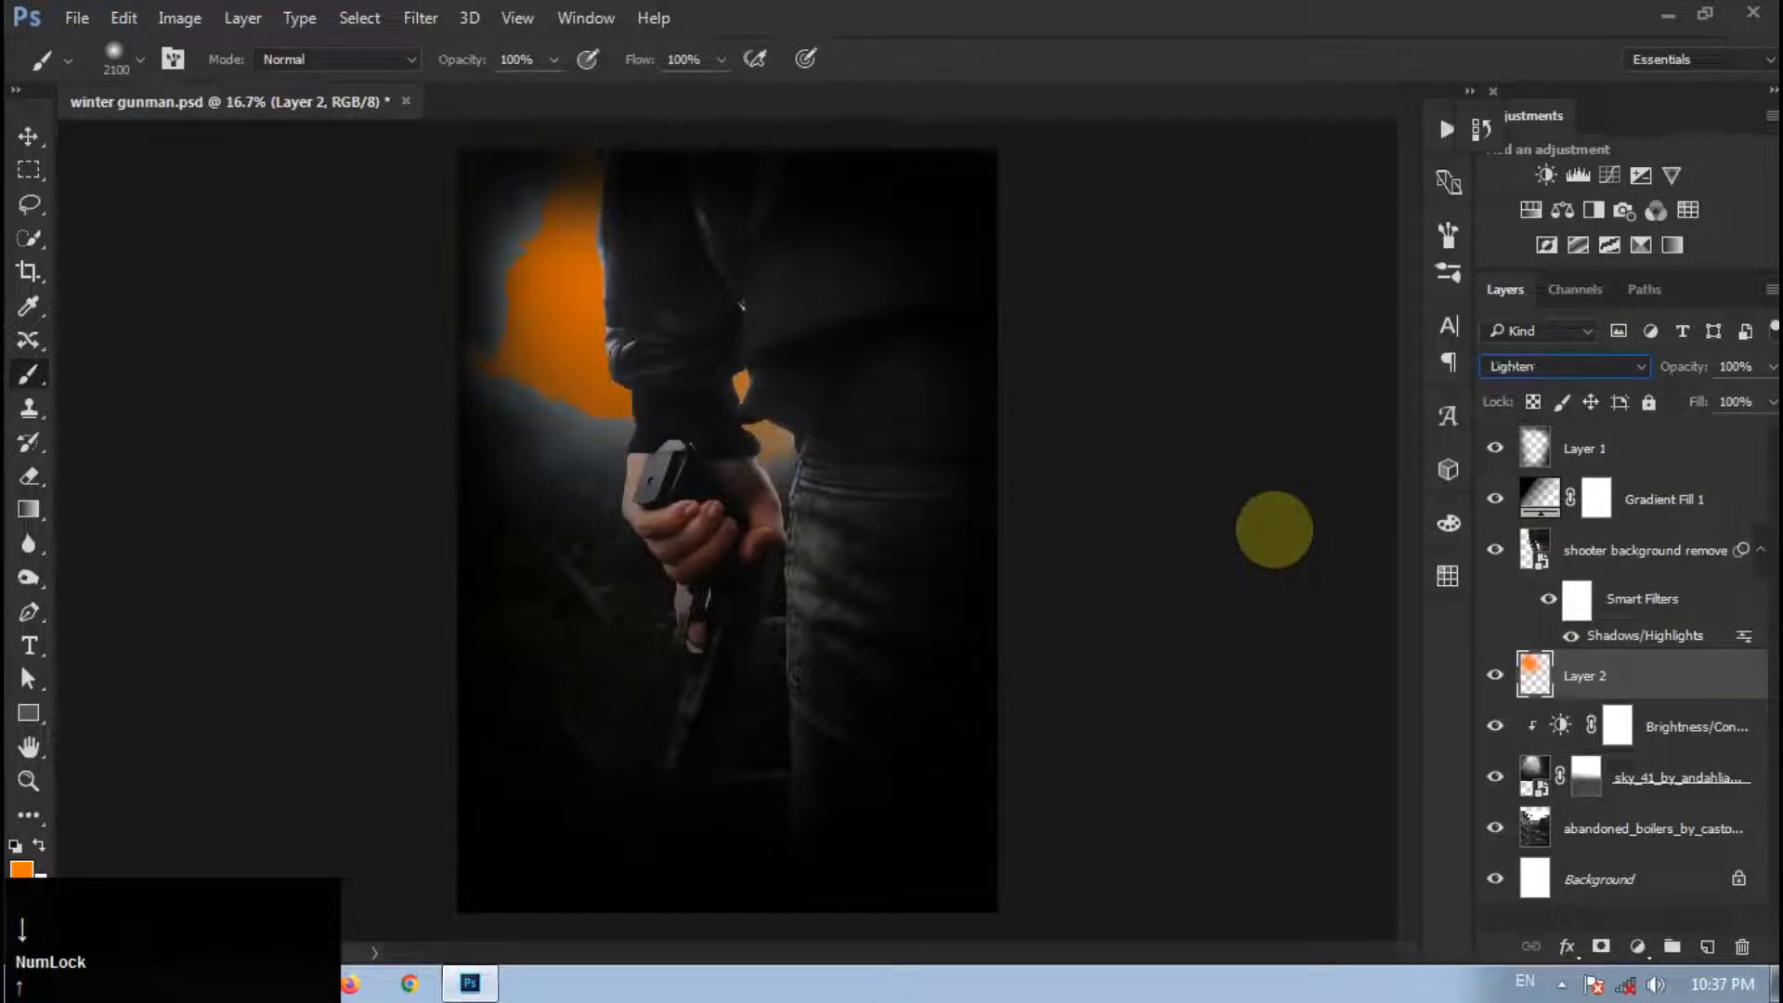
key("Down")
key("Down")
key("Down")
key("Down")
key("Down")
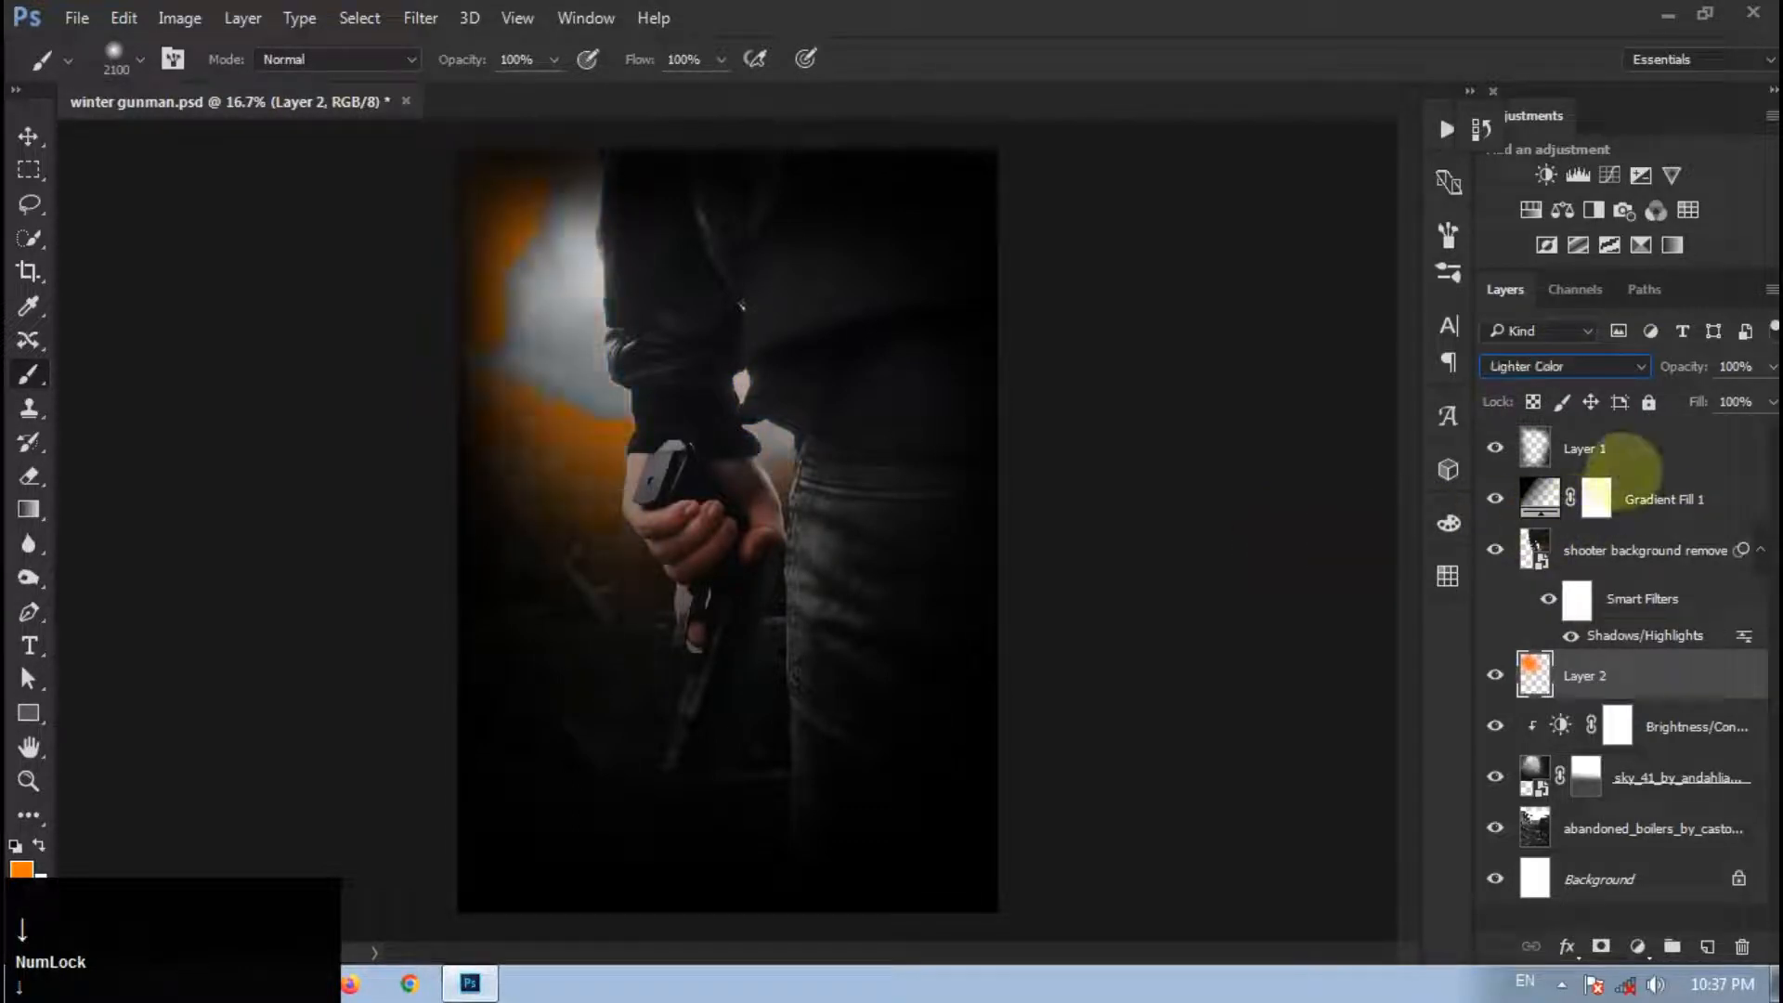
key("Down")
key("Down")
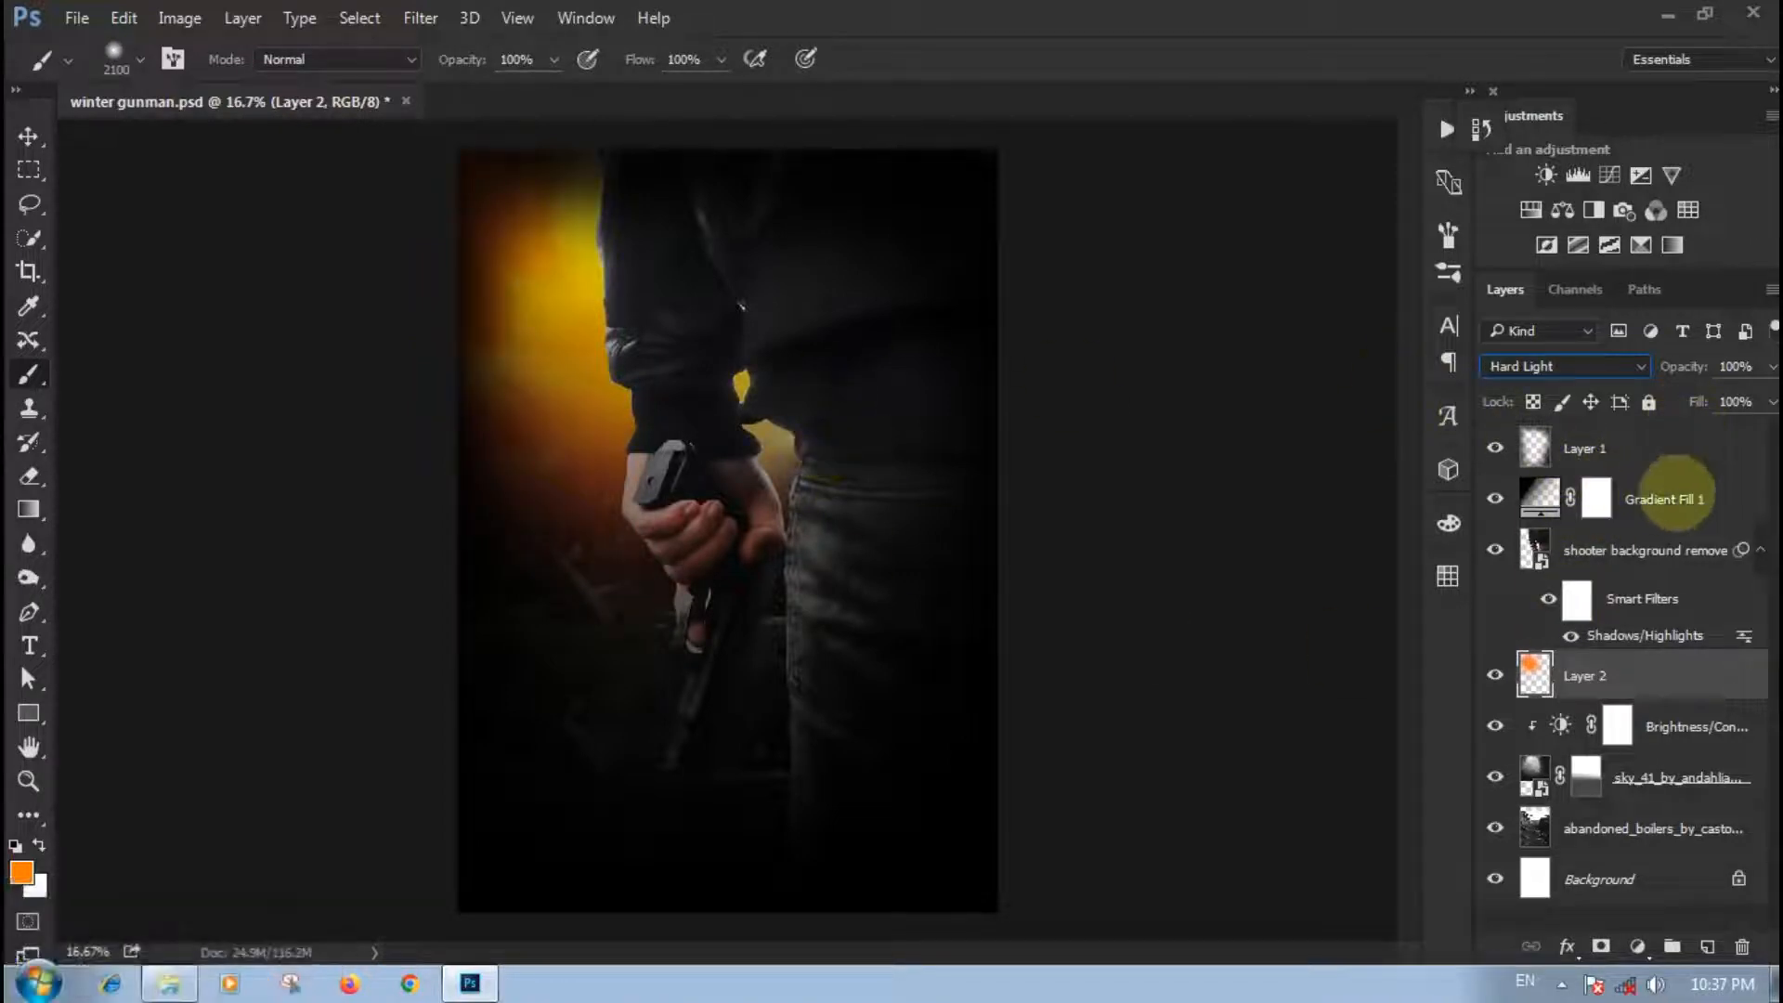
key("ctrl+s")
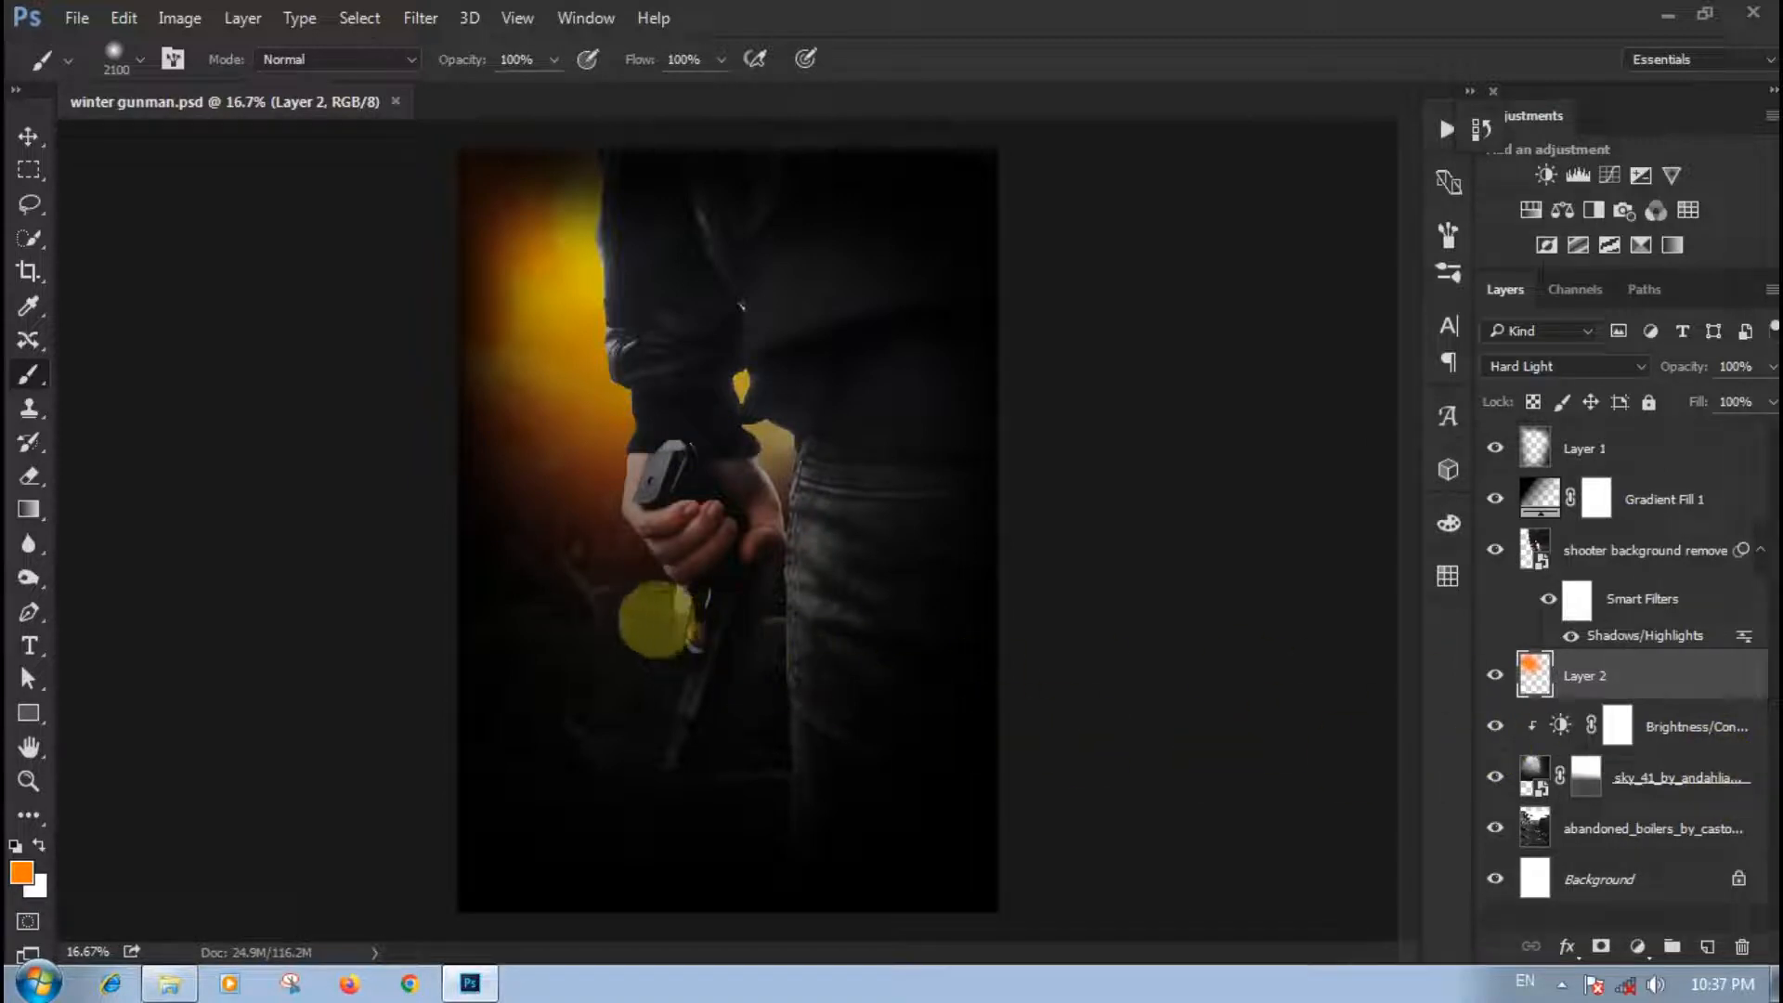
Step: Set the Brush to size 1100 and 28% flow, and extend the orange glow with soft strokes around the shooter's arm
key("bracketleft")
key("bracketleft")
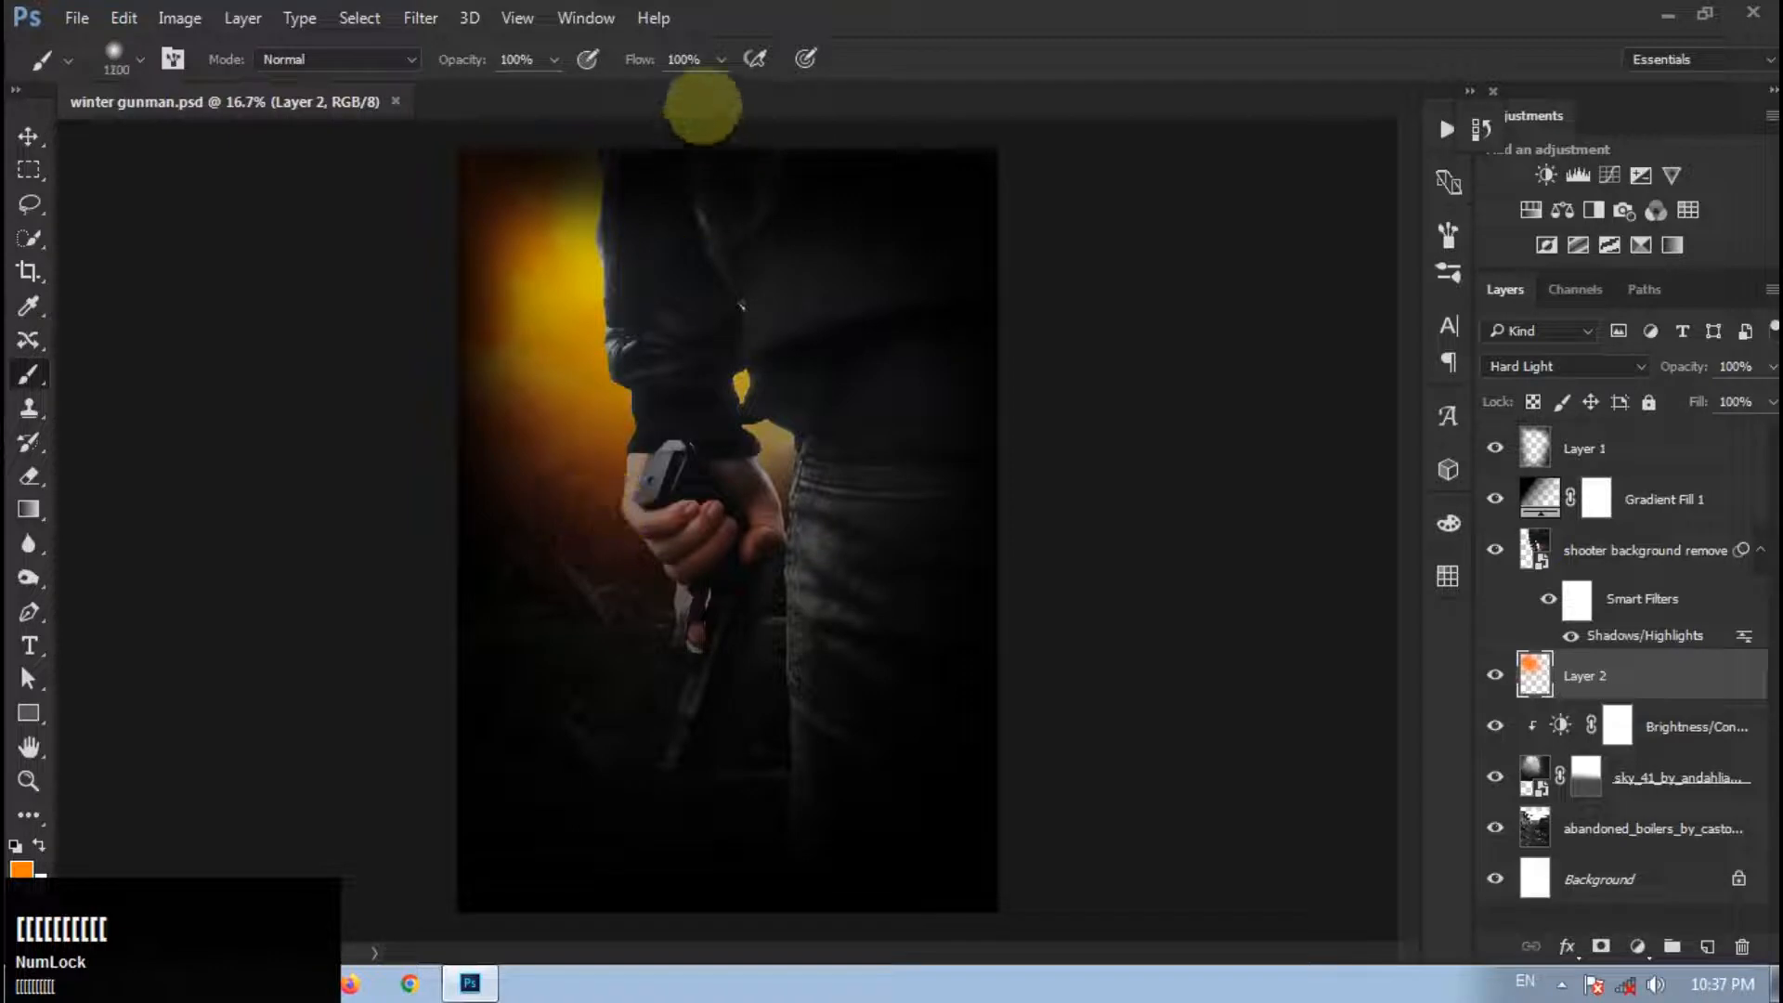
left_click_drag(643, 92, 632, 91)
left_click_drag(675, 366, 689, 479)
left_click(492, 417)
mouse_move(491, 417)
left_mouse_down()
mouse_move(545, 404)
mouse_move(575, 337)
mouse_move(587, 214)
mouse_move(728, 416)
mouse_move(739, 348)
left_mouse_up()
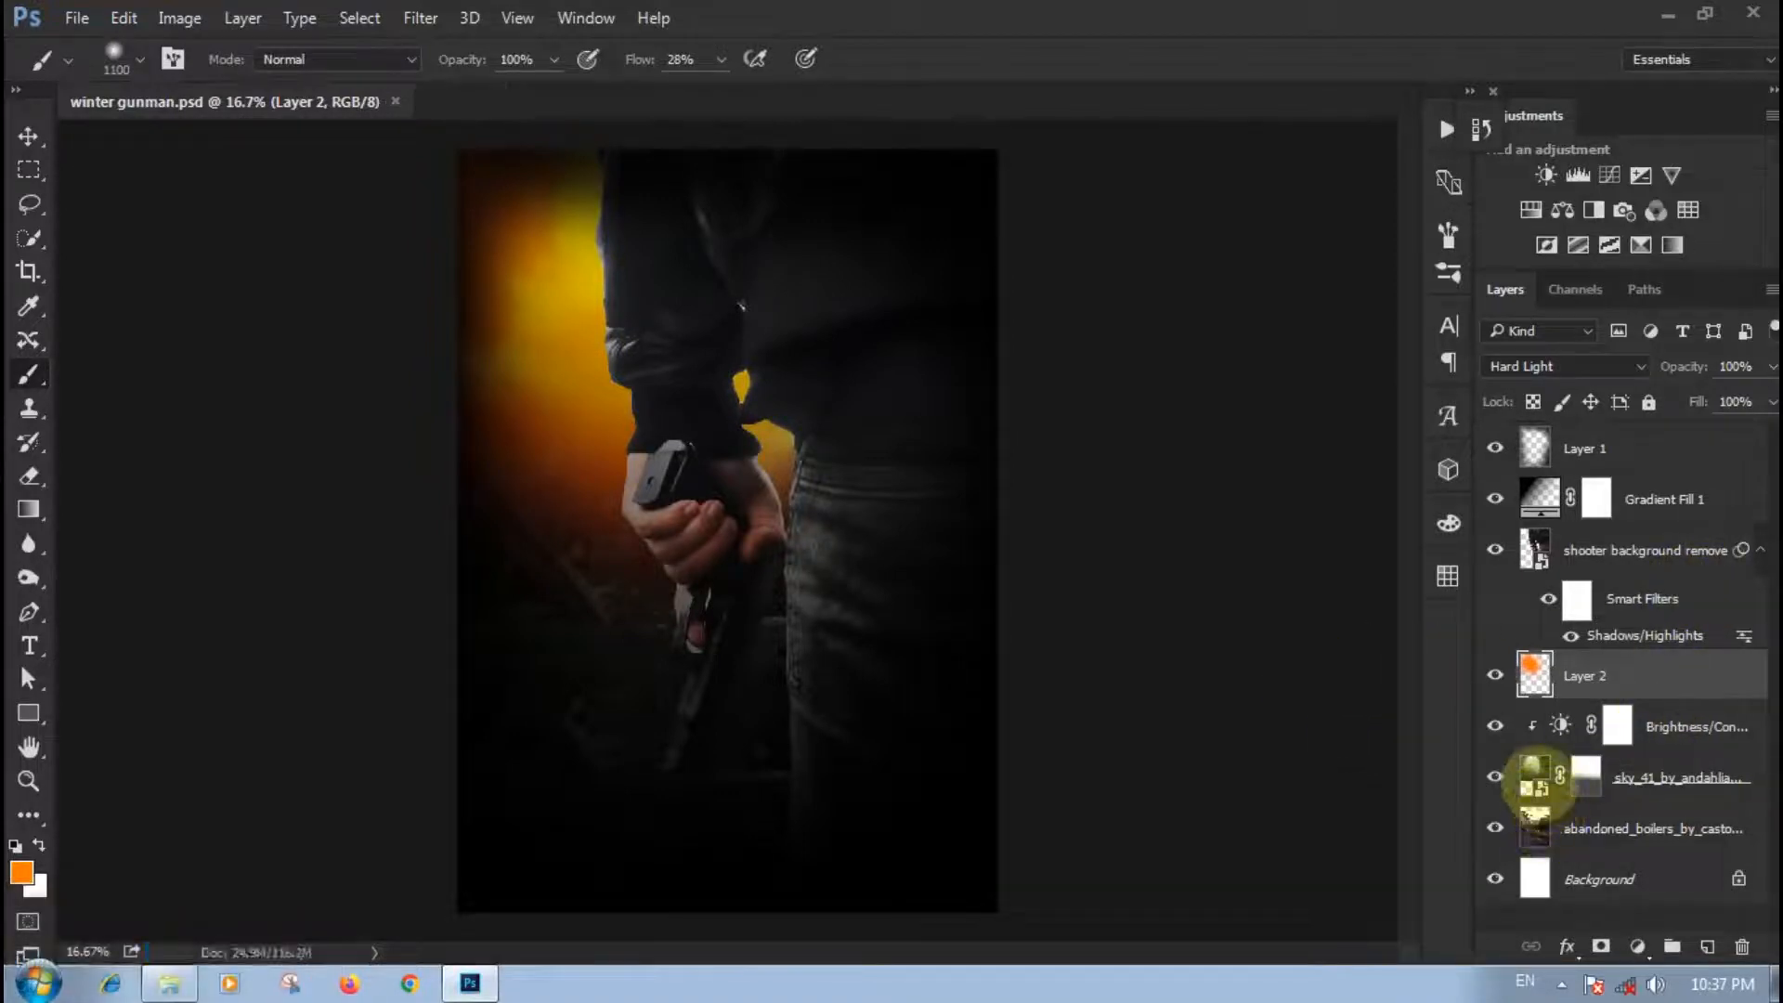
Step: Load the shooter's outline as a selection, add an empty layer directly above the shooter layer, and deselect
left_click(1534, 550)
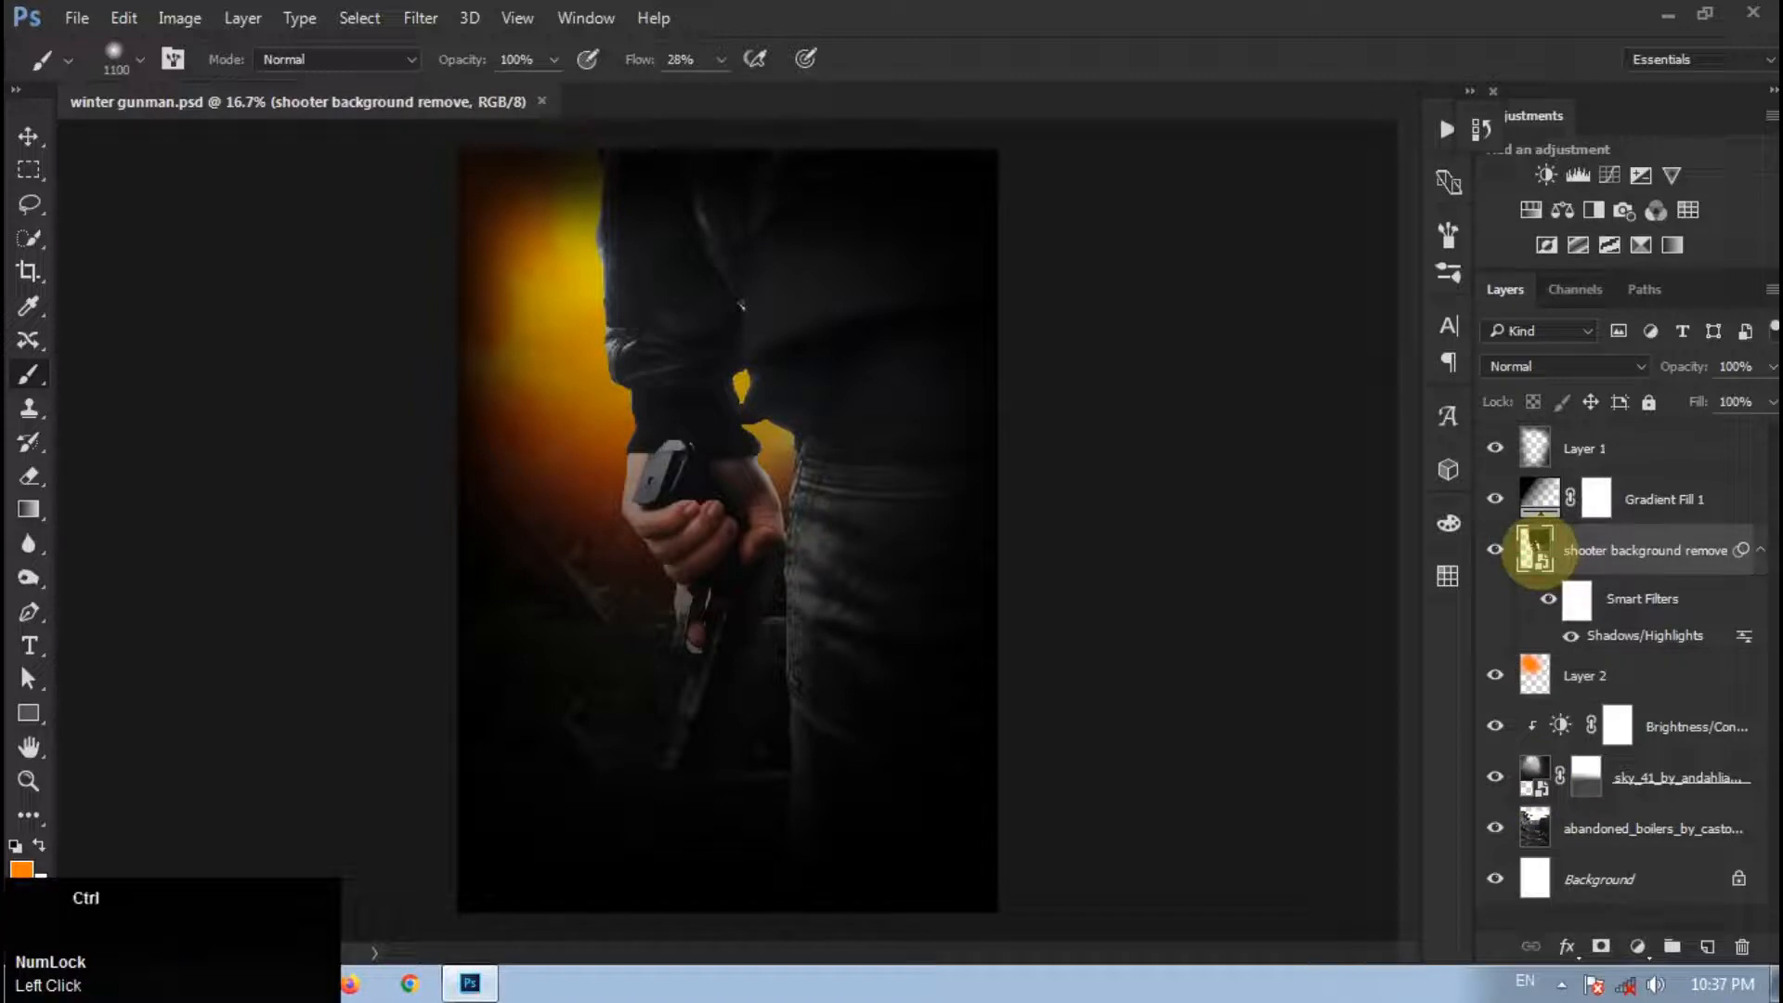
left_click(1534, 549, "ctrl")
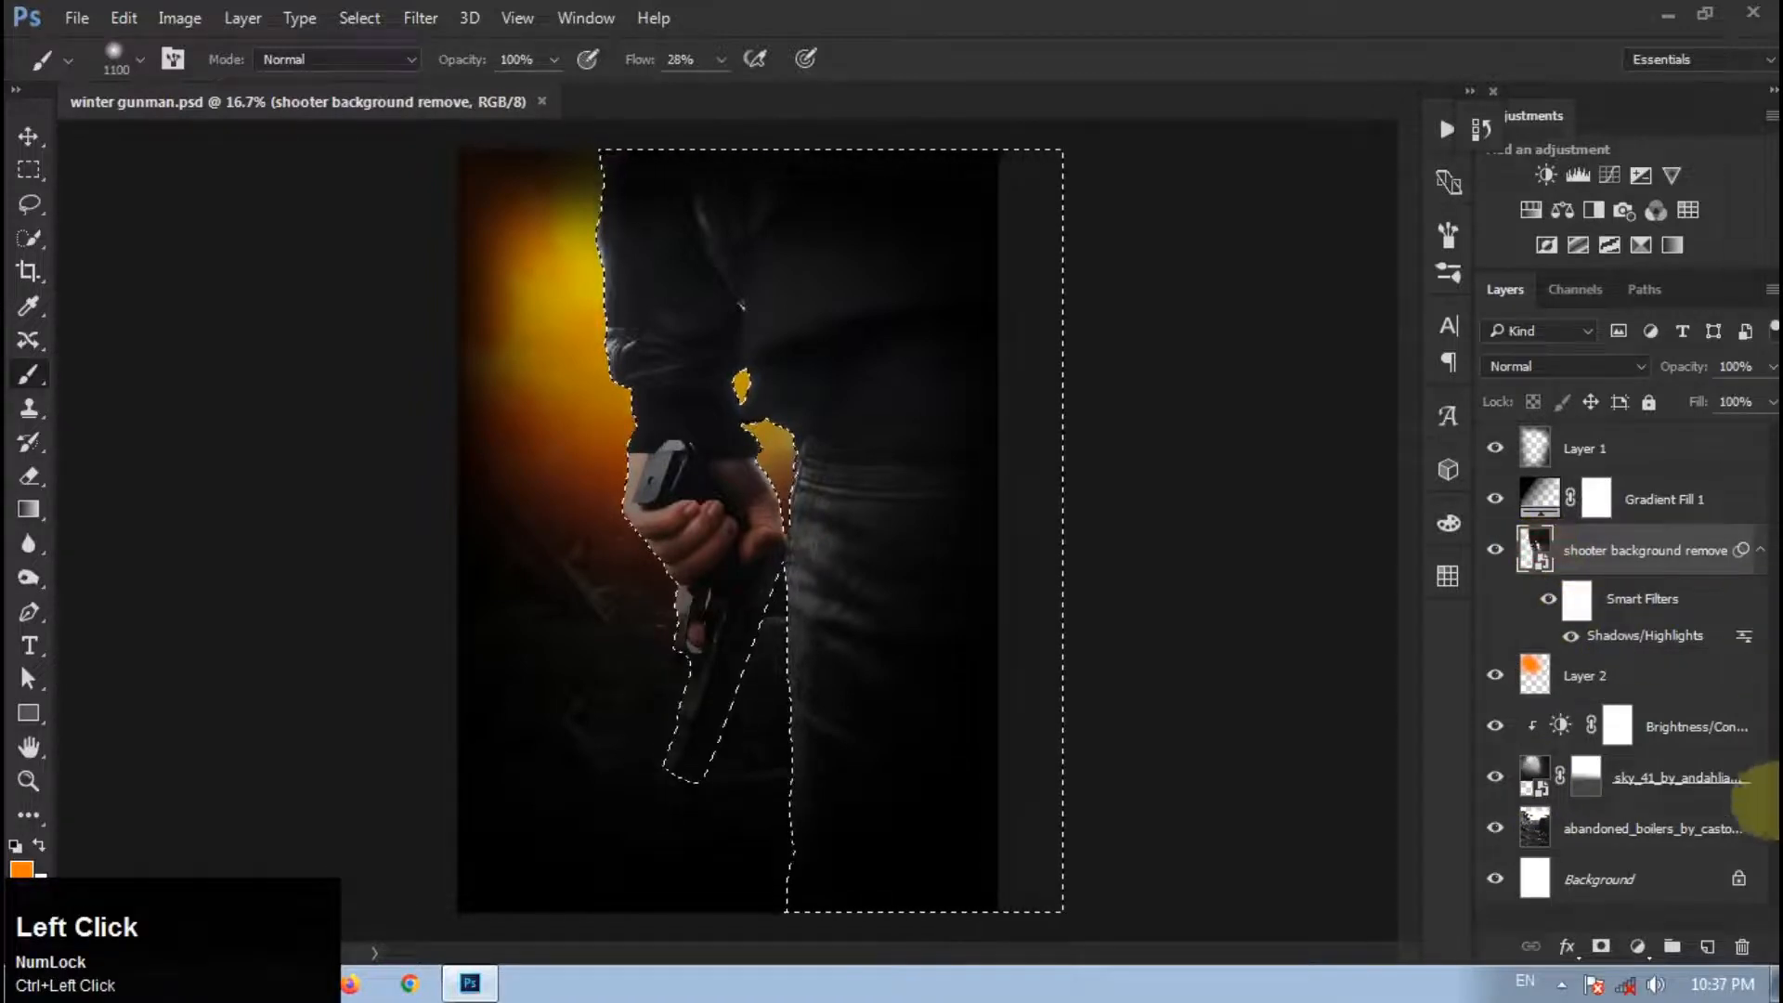
left_click(1707, 946)
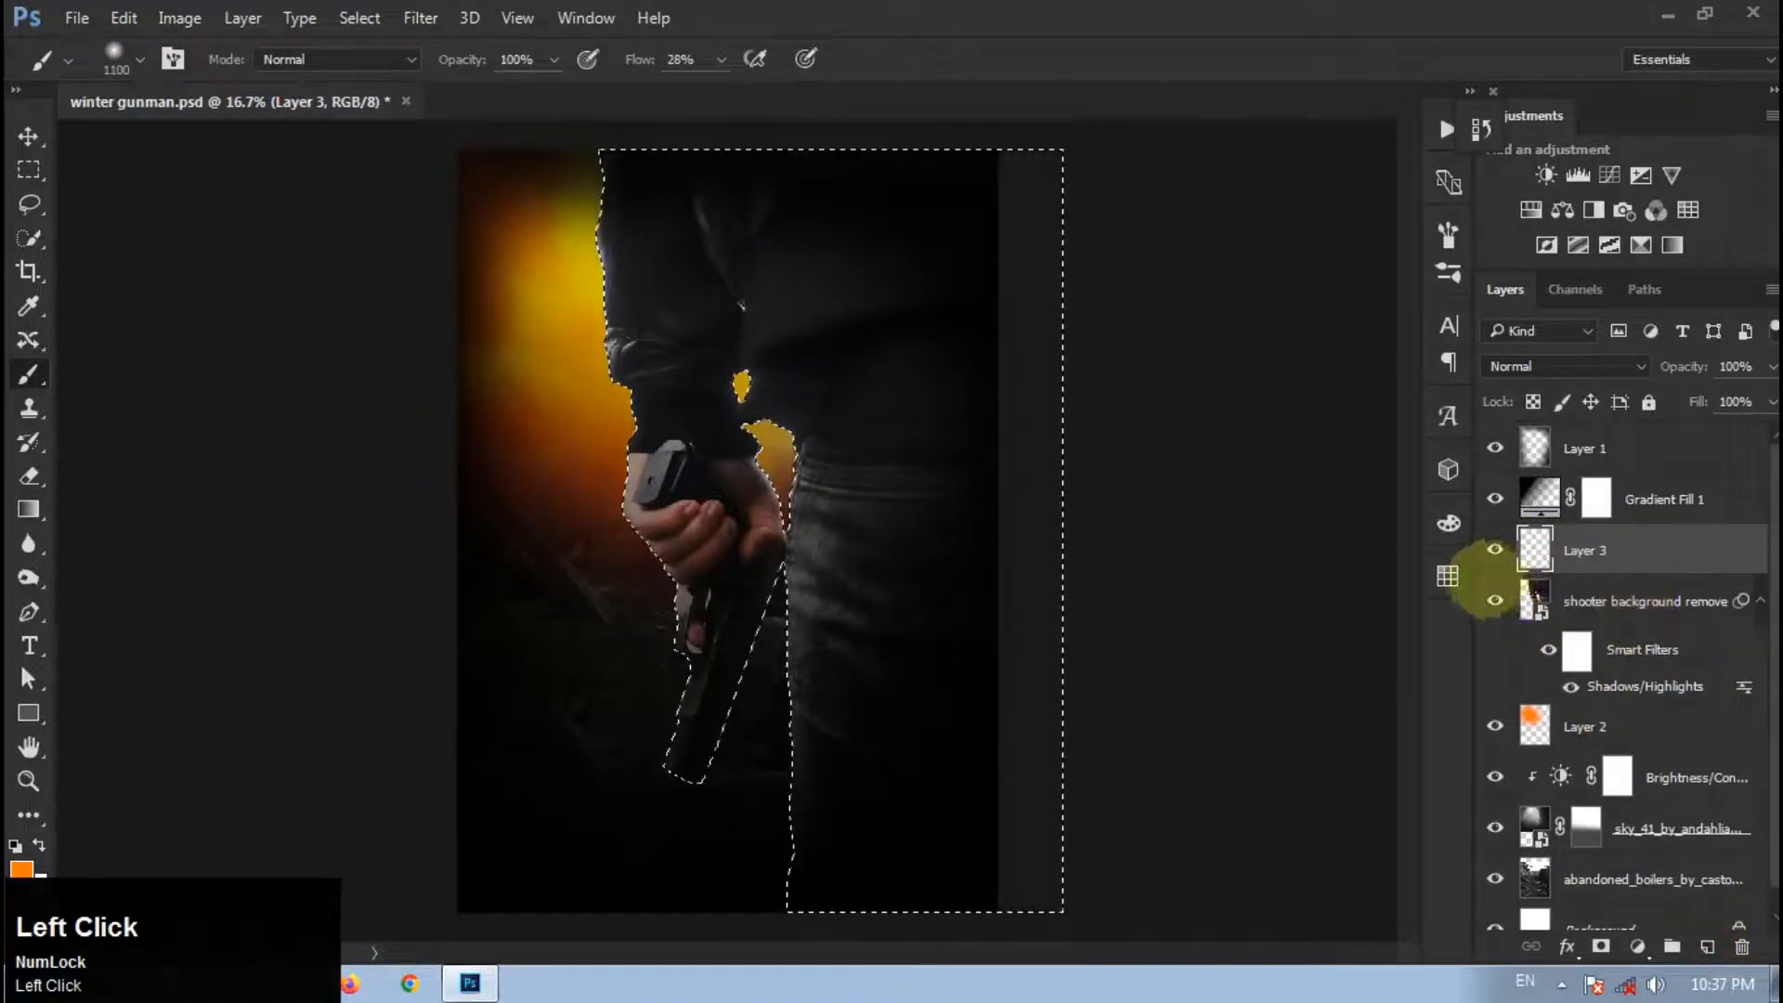
key("ctrl+d")
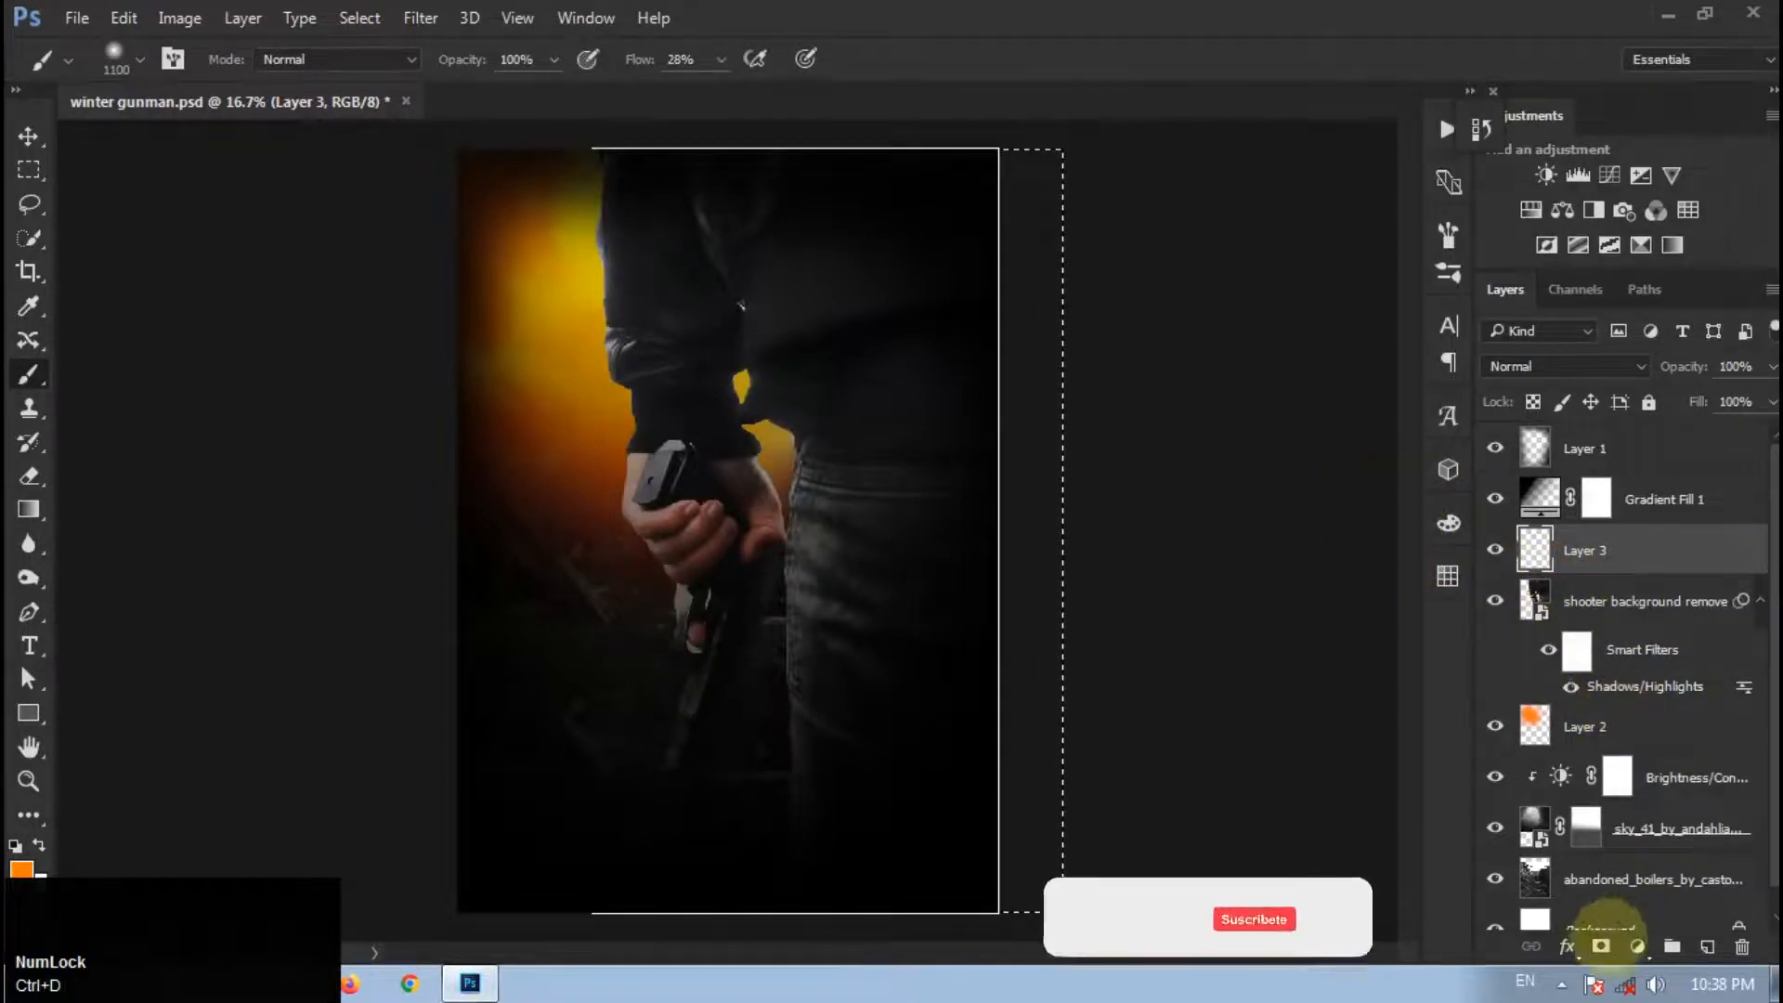
Step: Add a Solid Color fill layer in orange ff7a00 above the shooter layer
left_click(1638, 946)
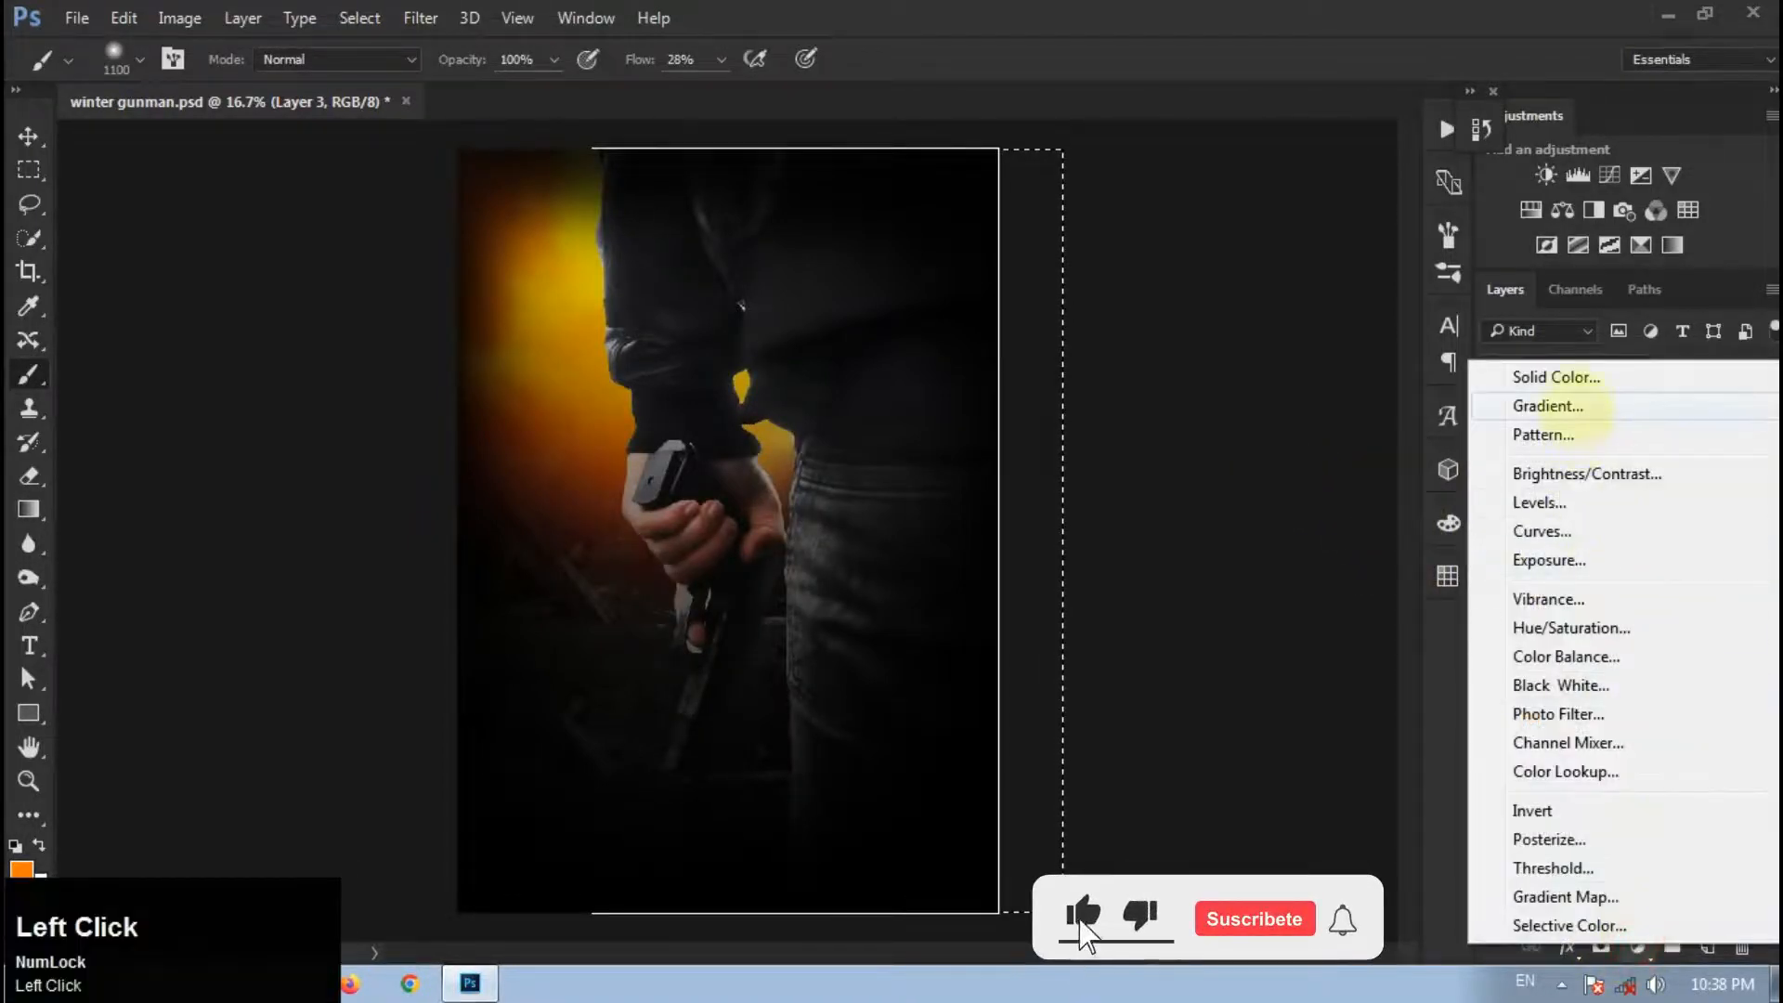
left_click(1555, 376)
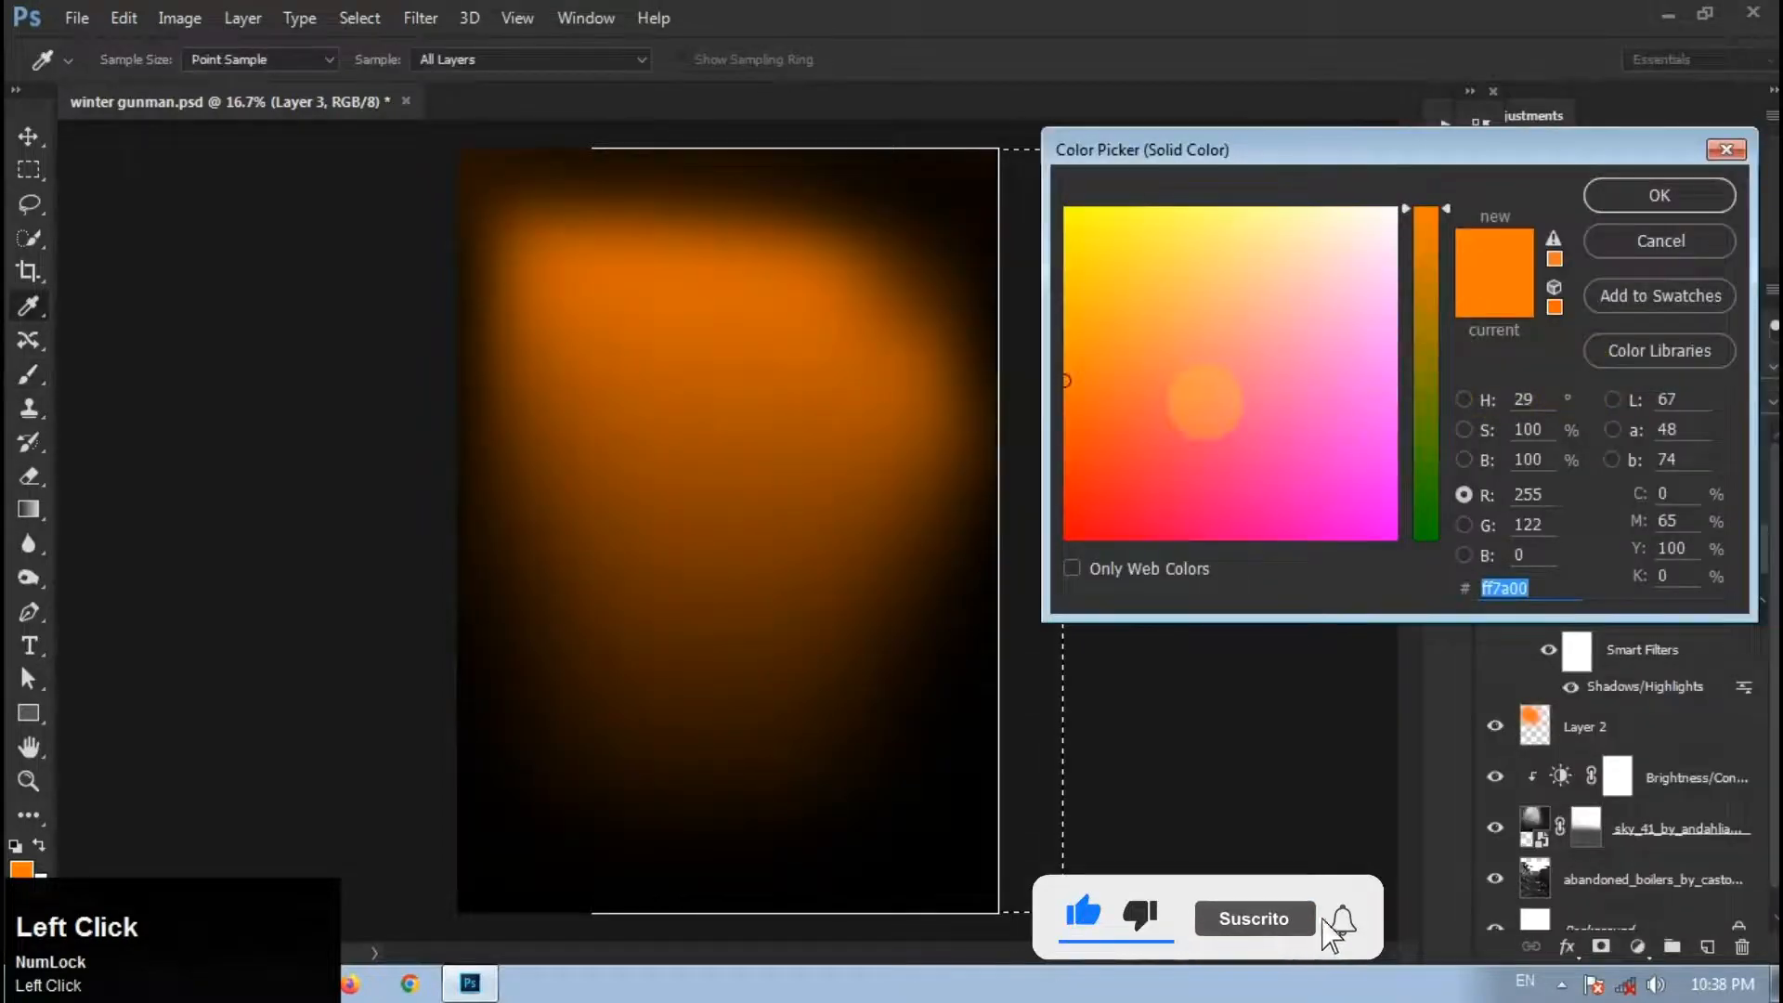
left_click(1658, 197)
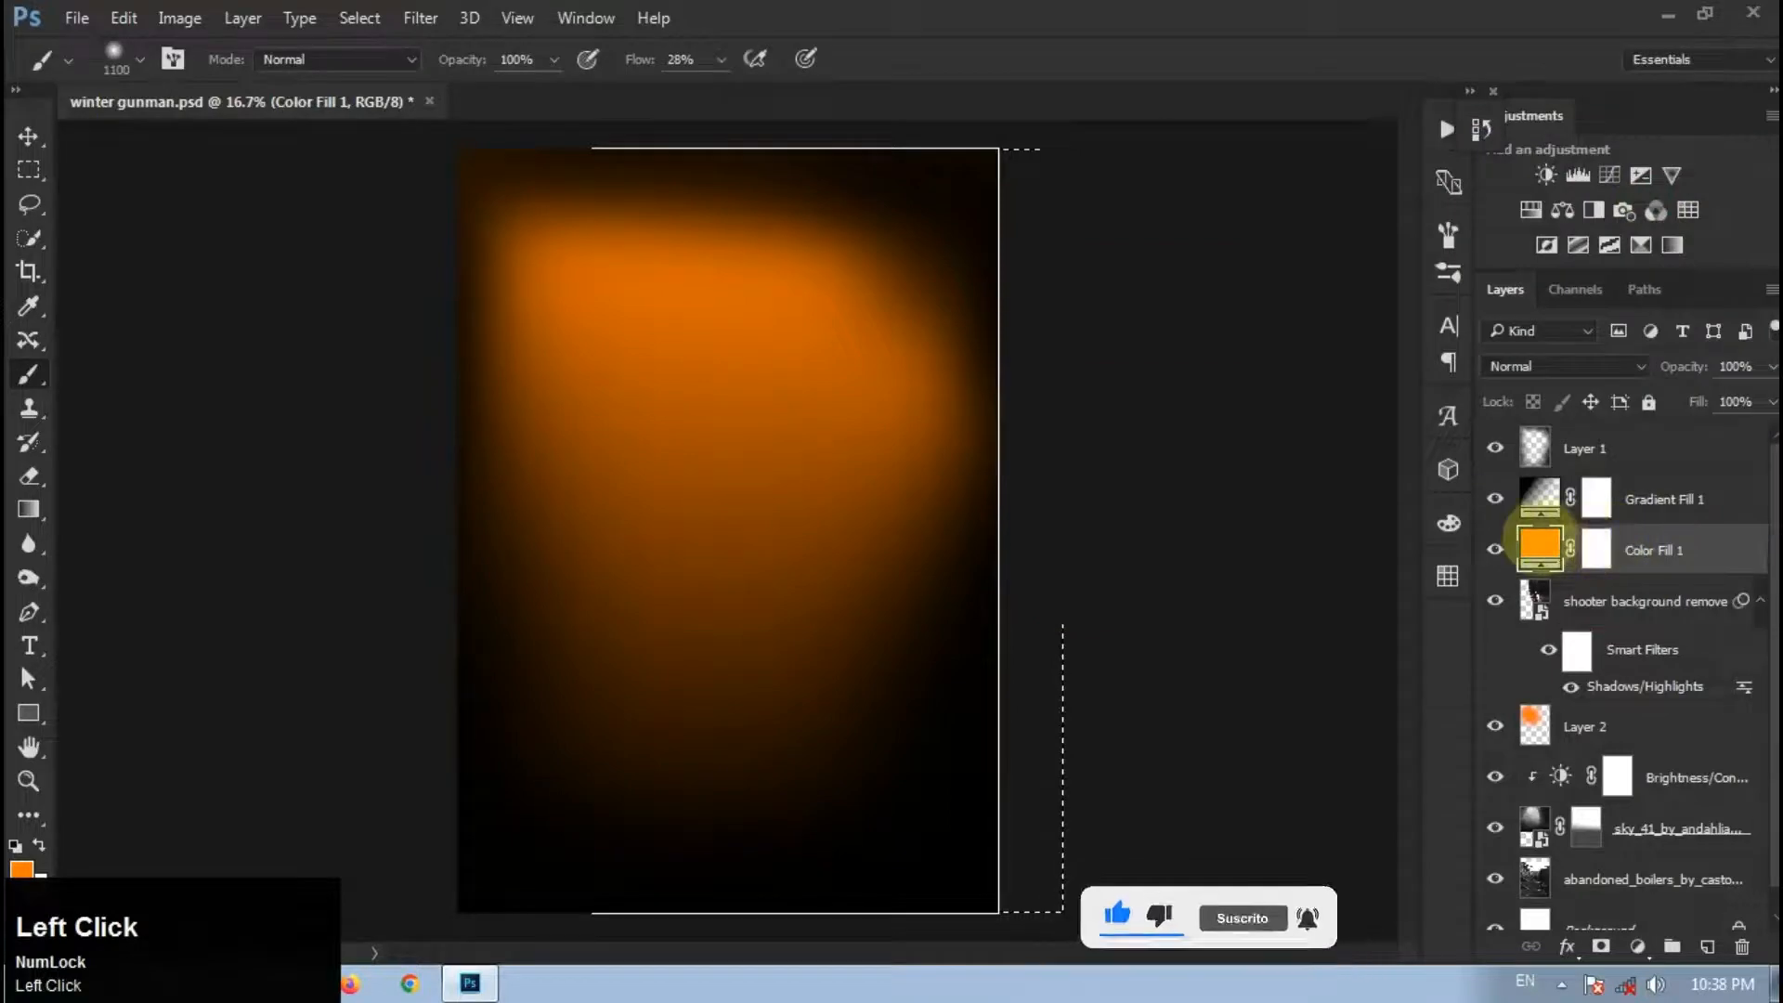
Step: Clip the orange Color Fill layer to the shooter layer with a clipping mask
right_click(1537, 545)
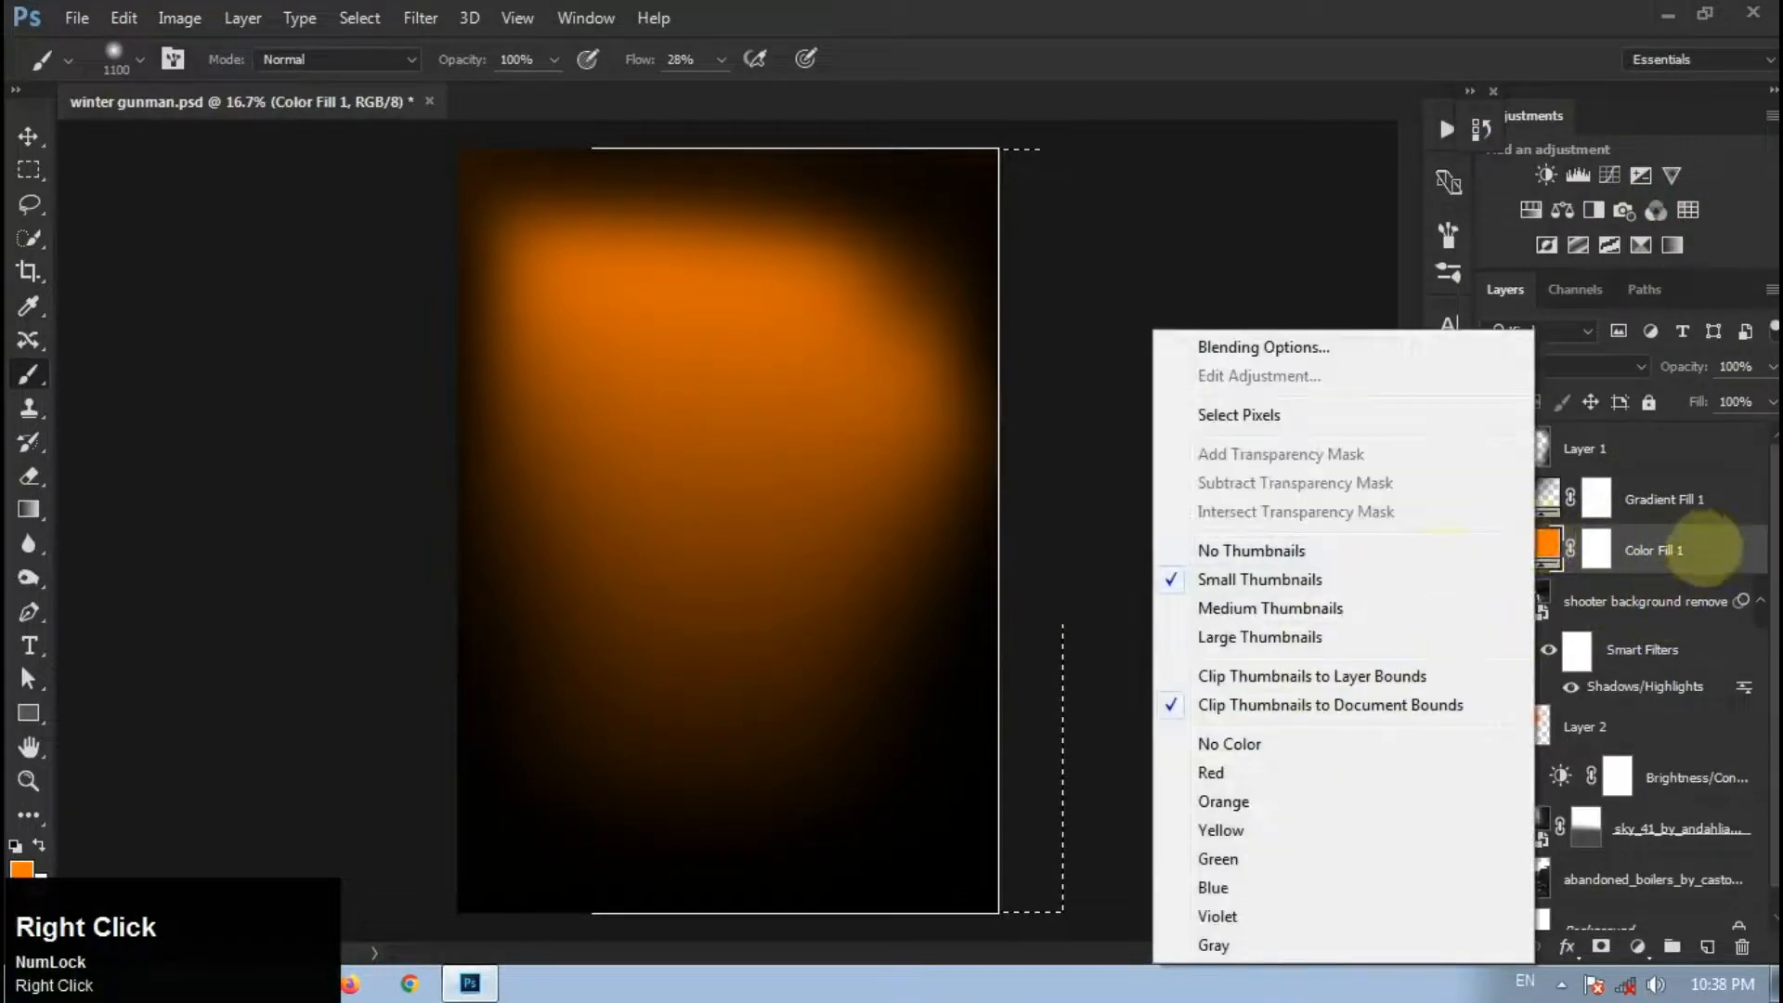
right_click(1706, 549)
left_click(1254, 605)
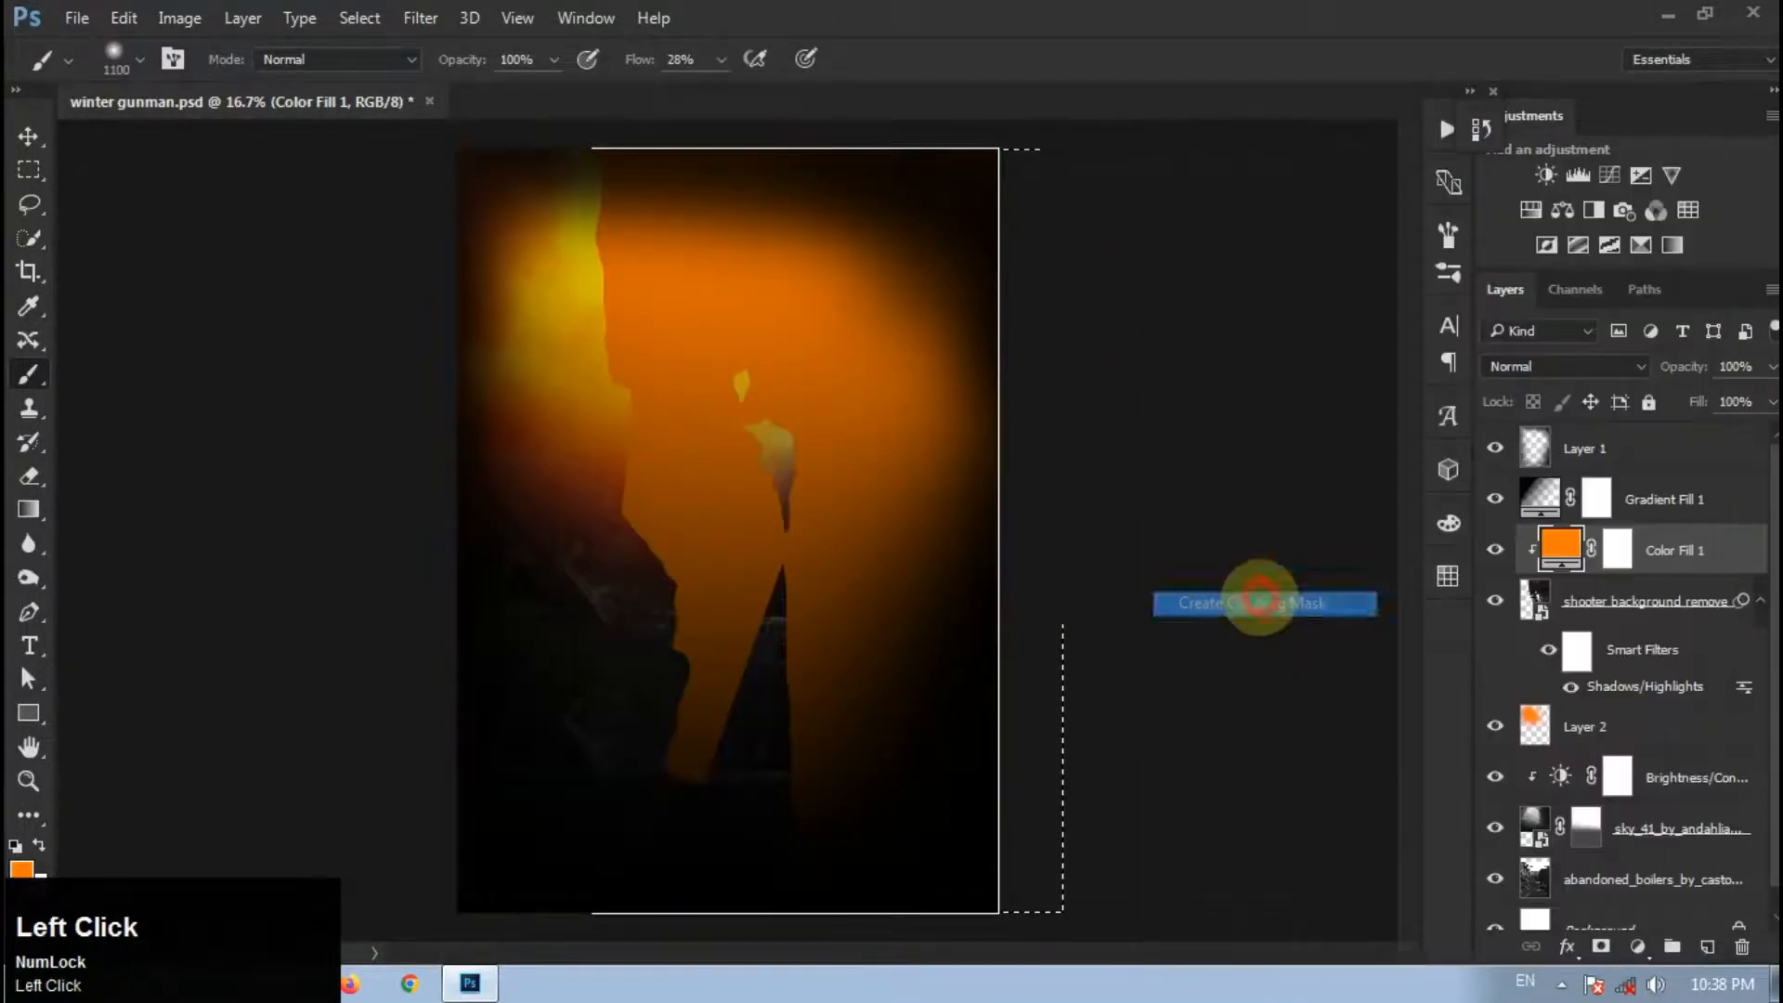
Step: Try Screen on the clipped orange Color Fill layer and settle on the Overlay blend mode
left_click(1576, 365)
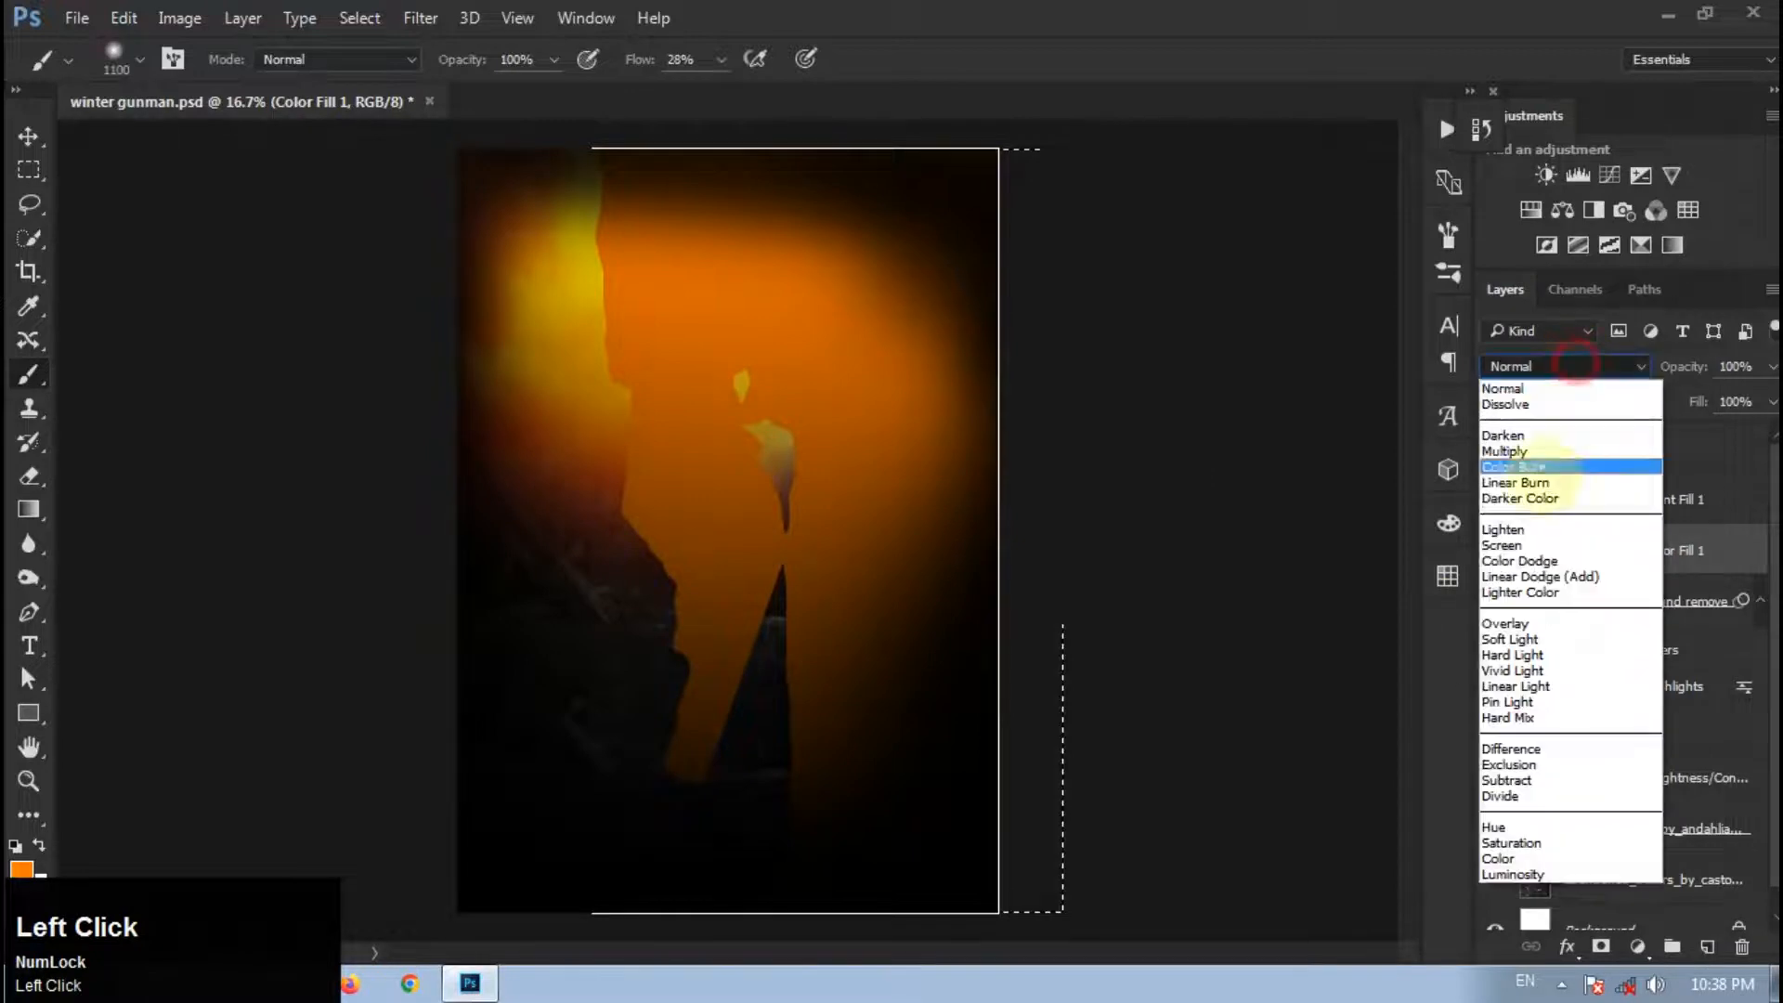
left_click(1537, 545)
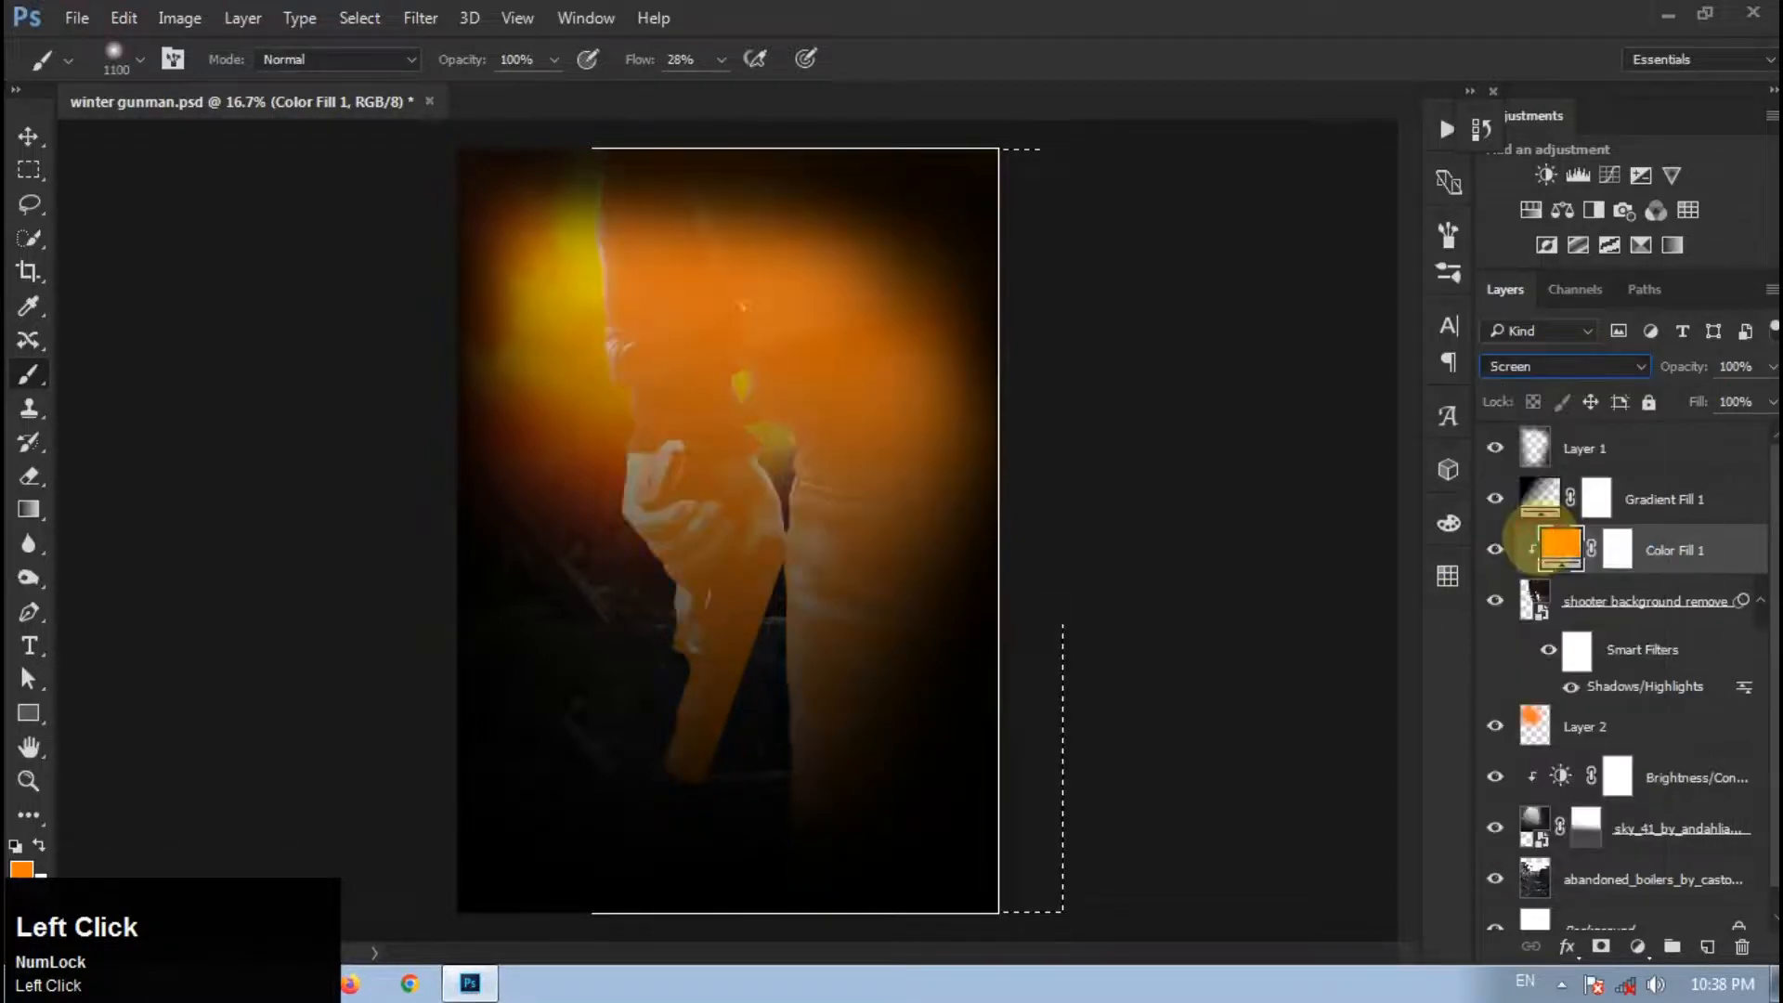
key("Down")
key("Down")
key("Down")
key("Down")
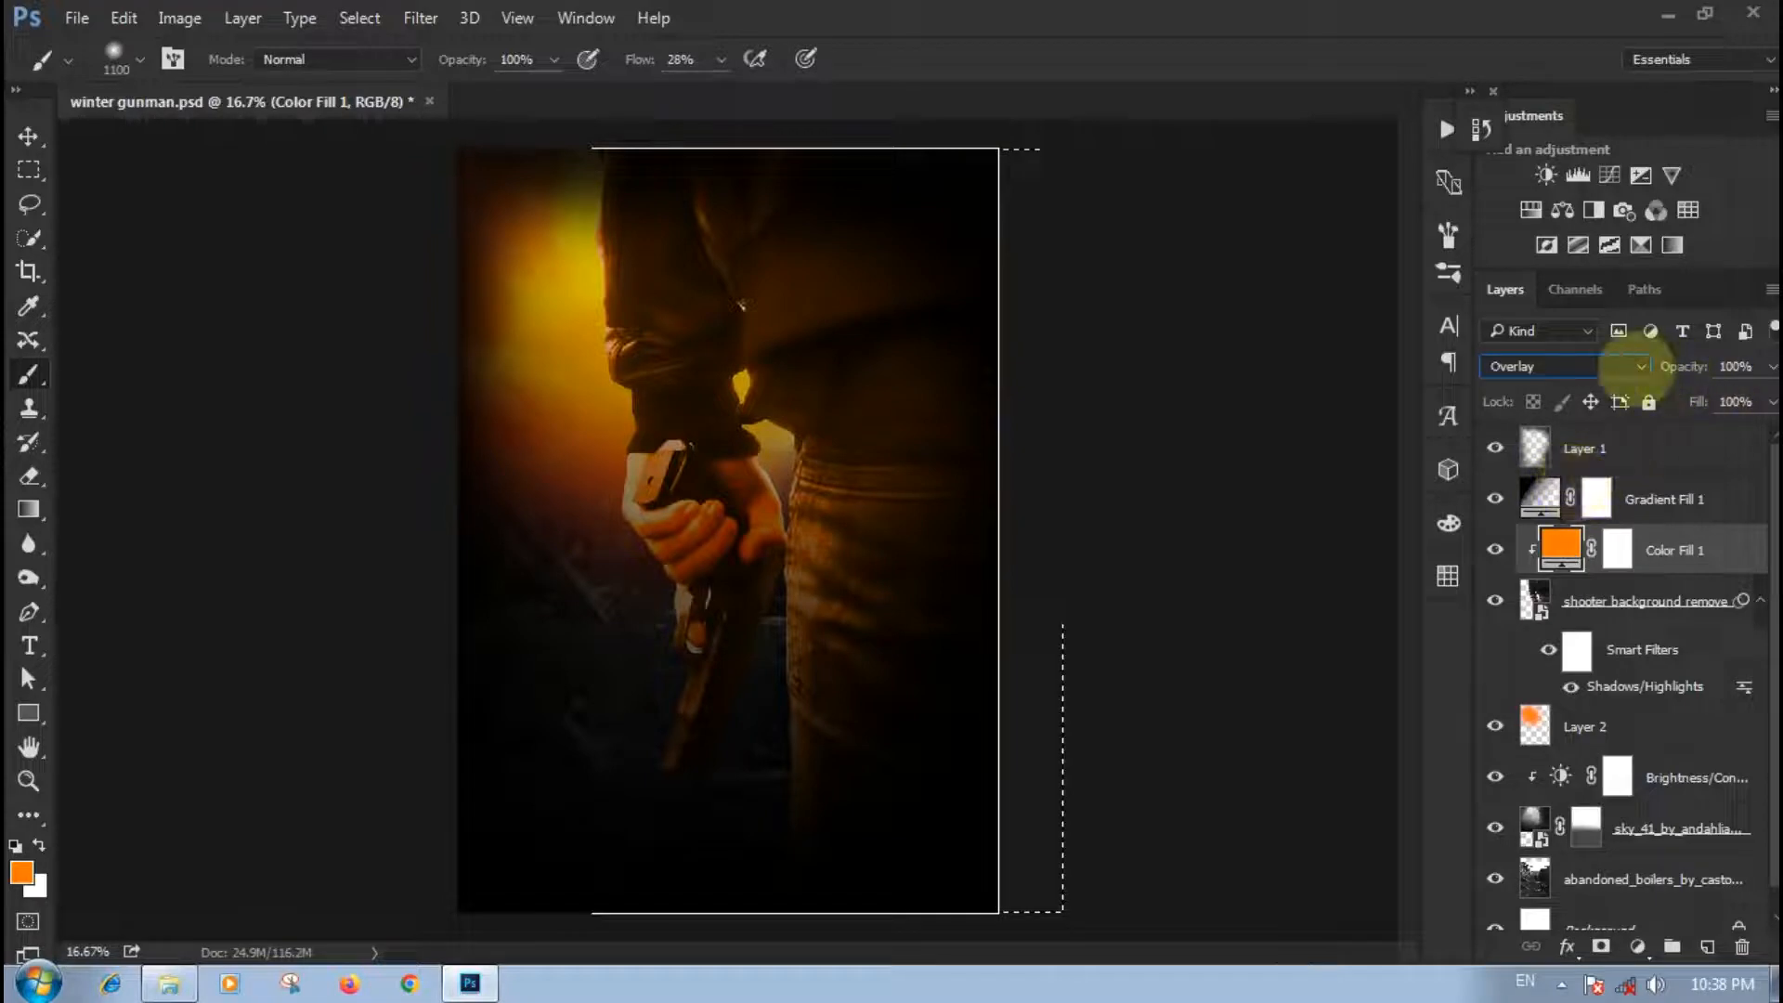
Step: Keep the Color Fill layer at 100% opacity and rasterize its orange fill
left_click(1767, 367)
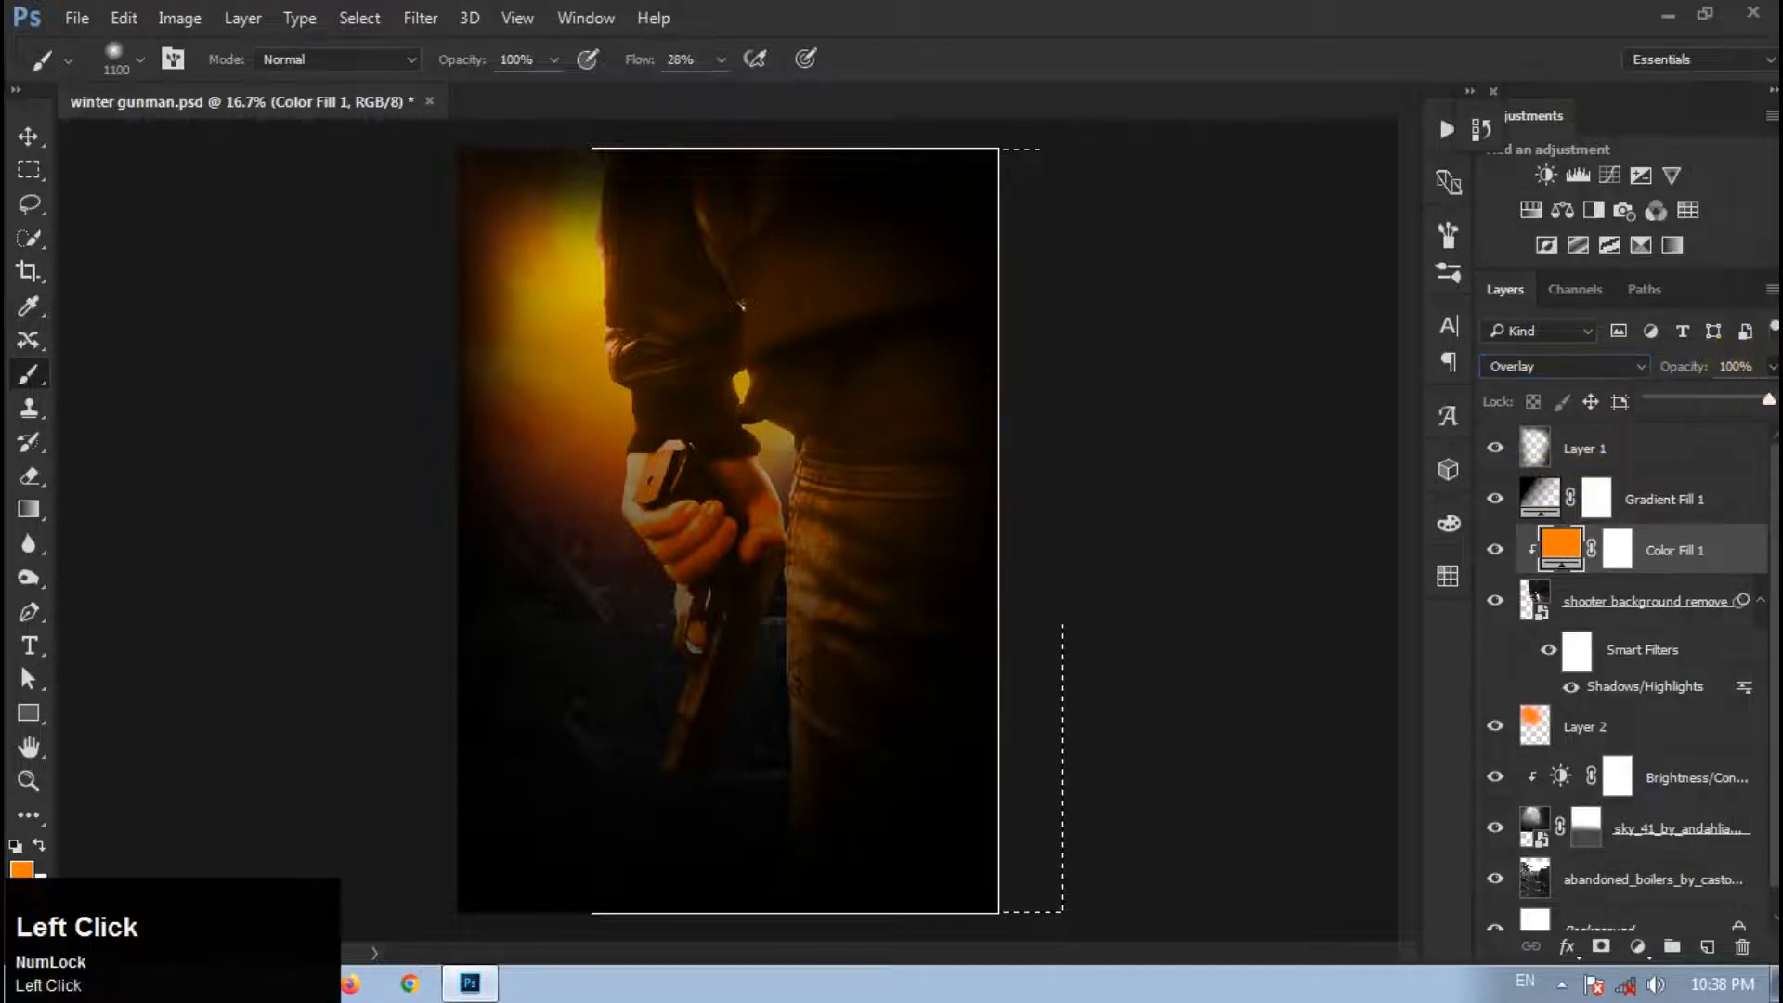
left_click(873, 548)
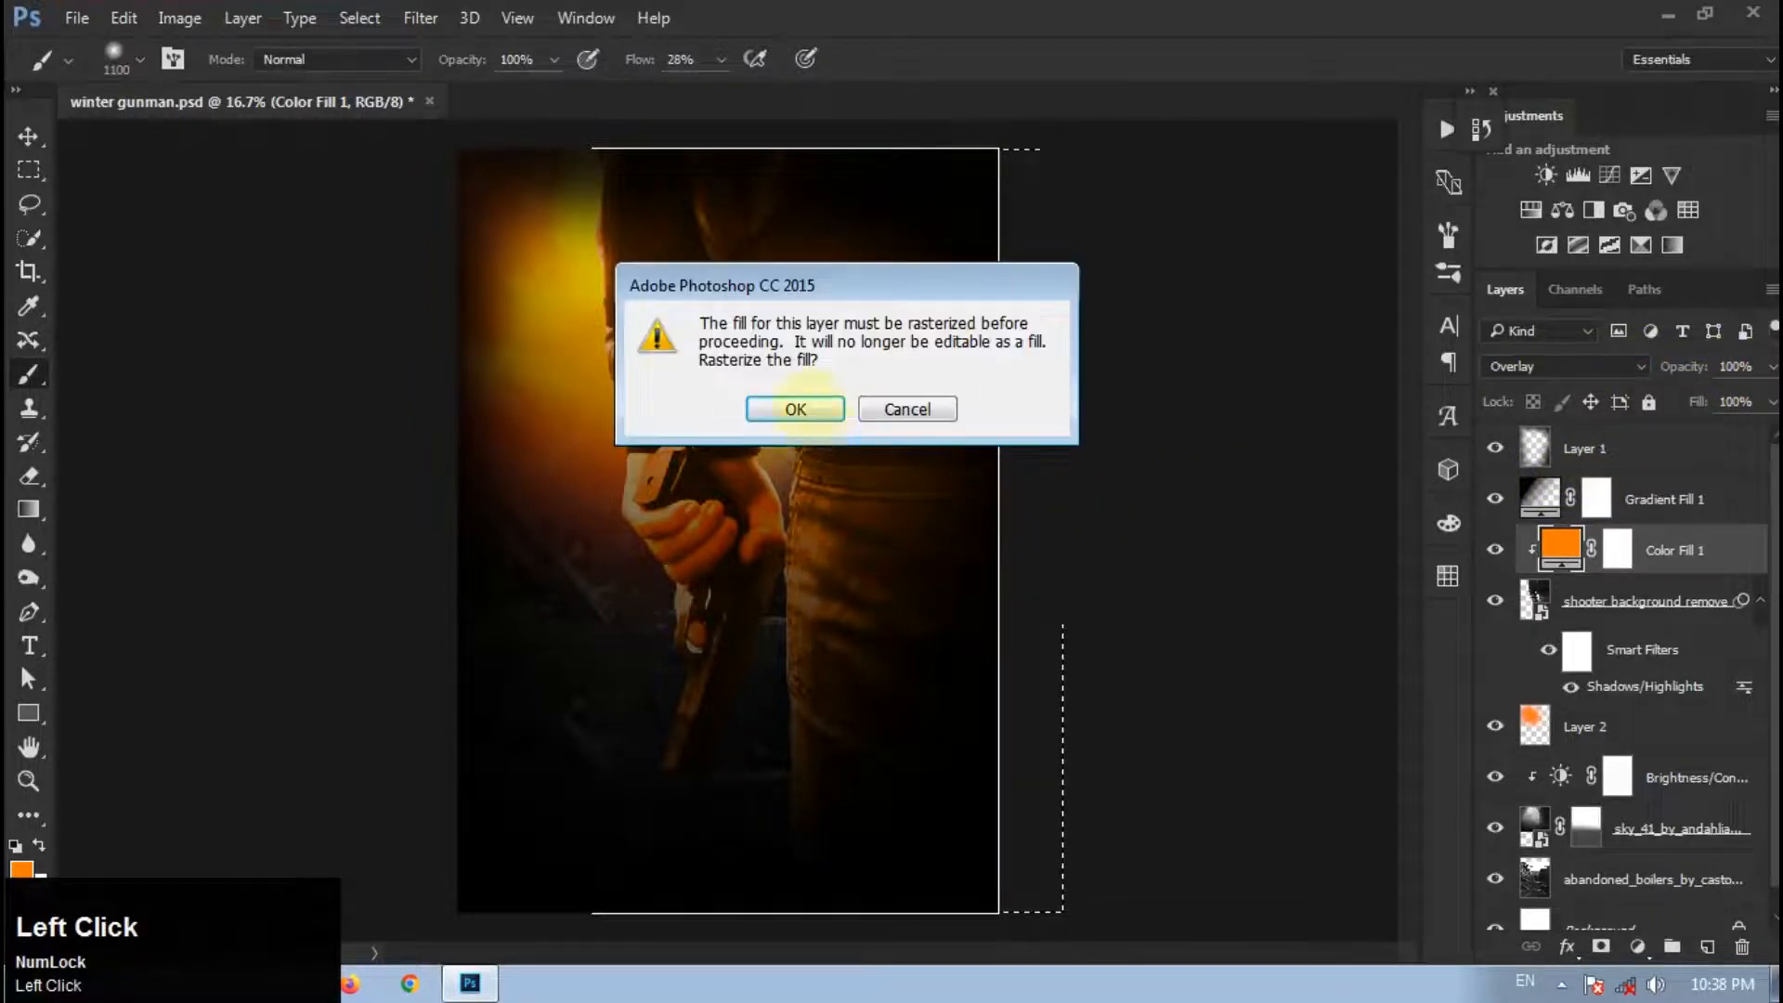
left_click(796, 407)
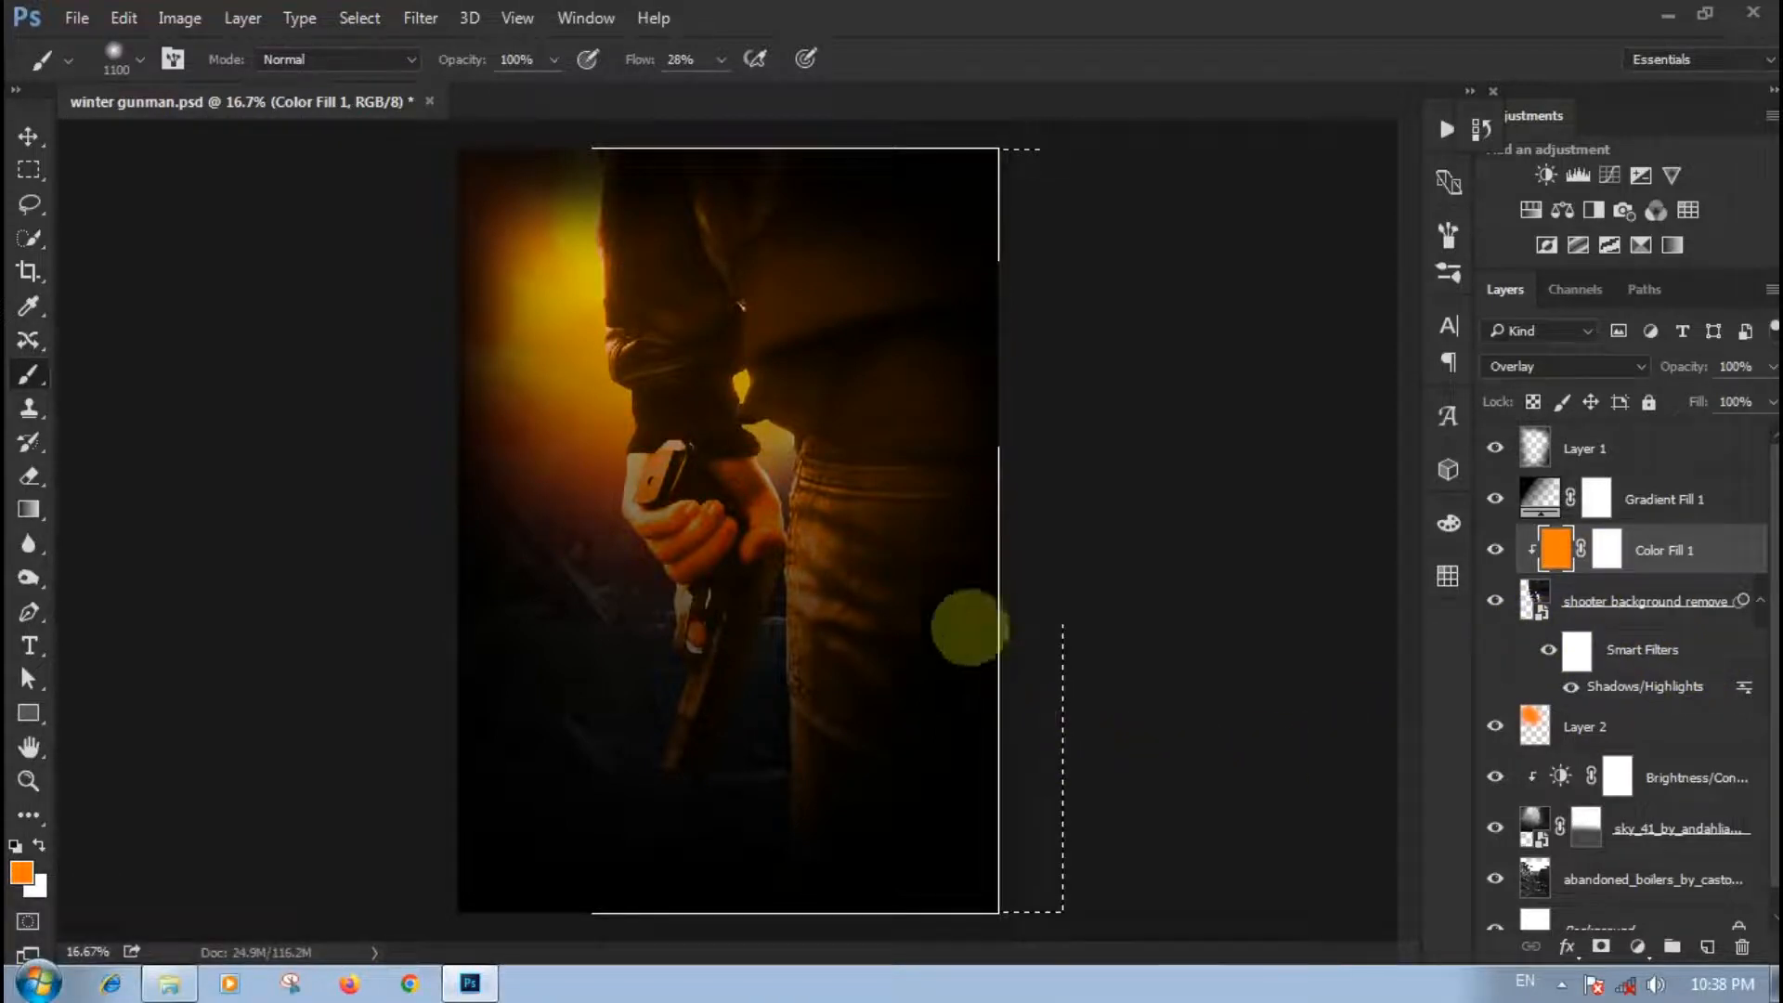
Step: Paint black on the Color Fill mask with the size 1100 Brush to remove orange from the shaded side of the jacket and trousers
key("ctrl+plus")
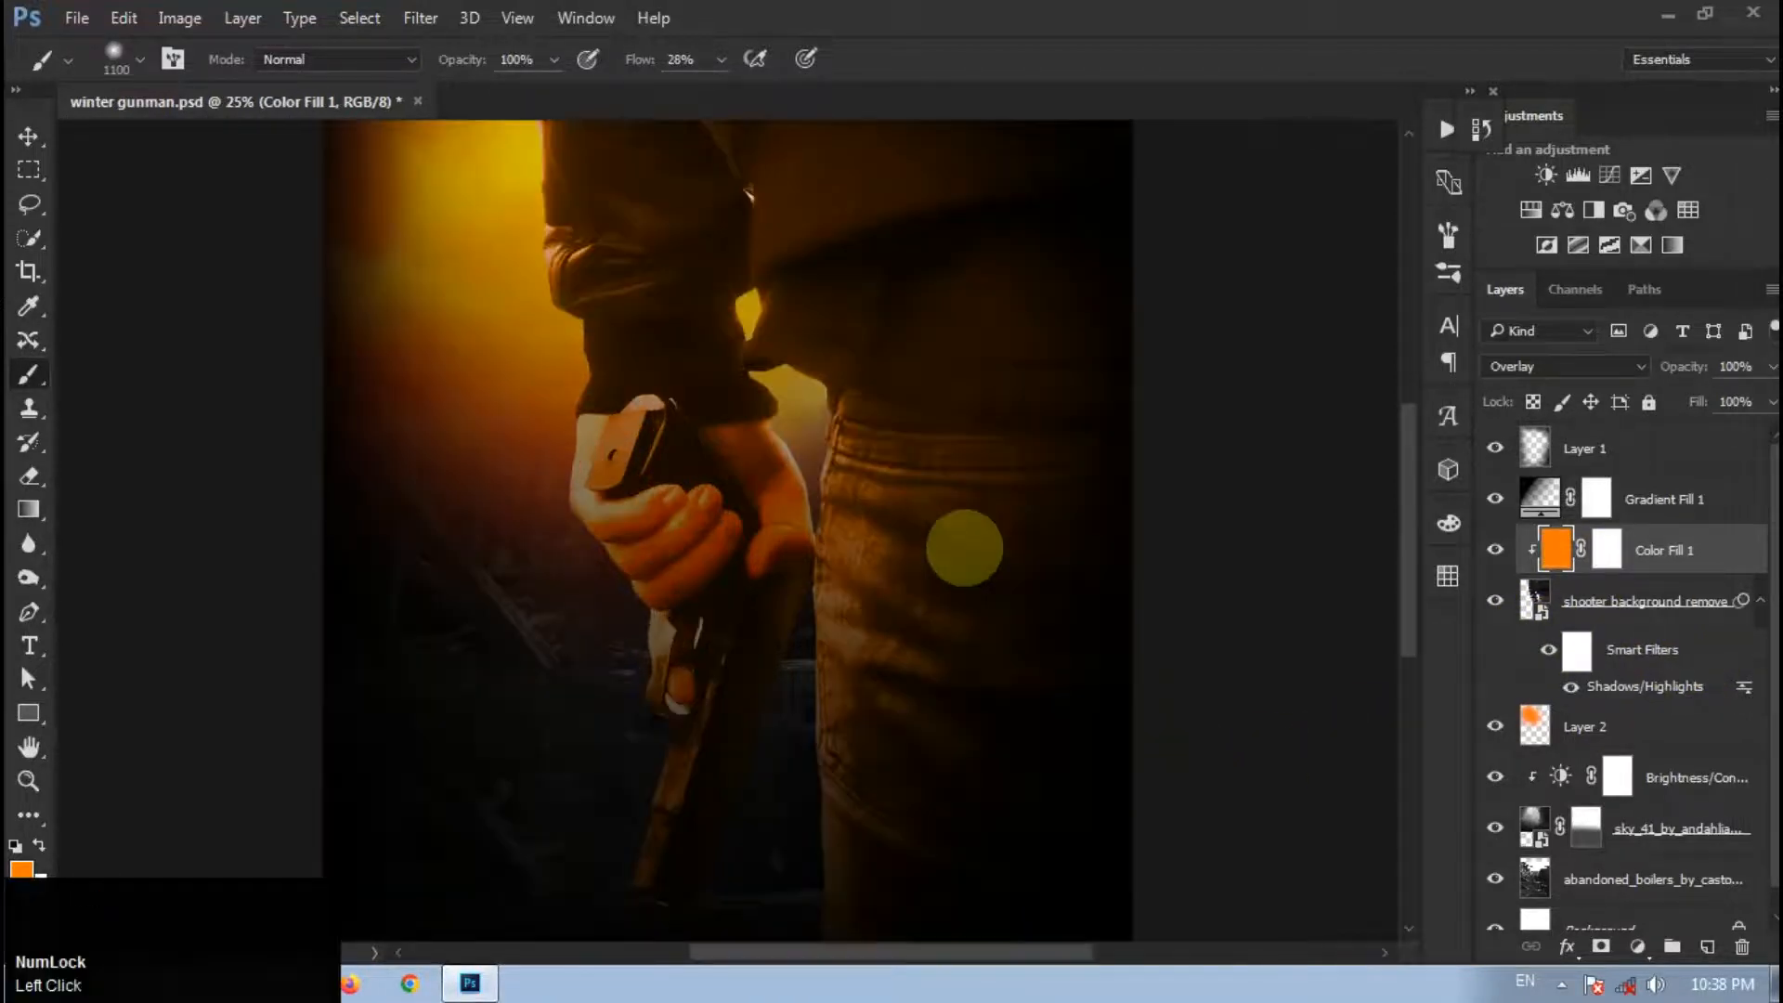
key("space")
left_click_drag(892, 606, 809, 569)
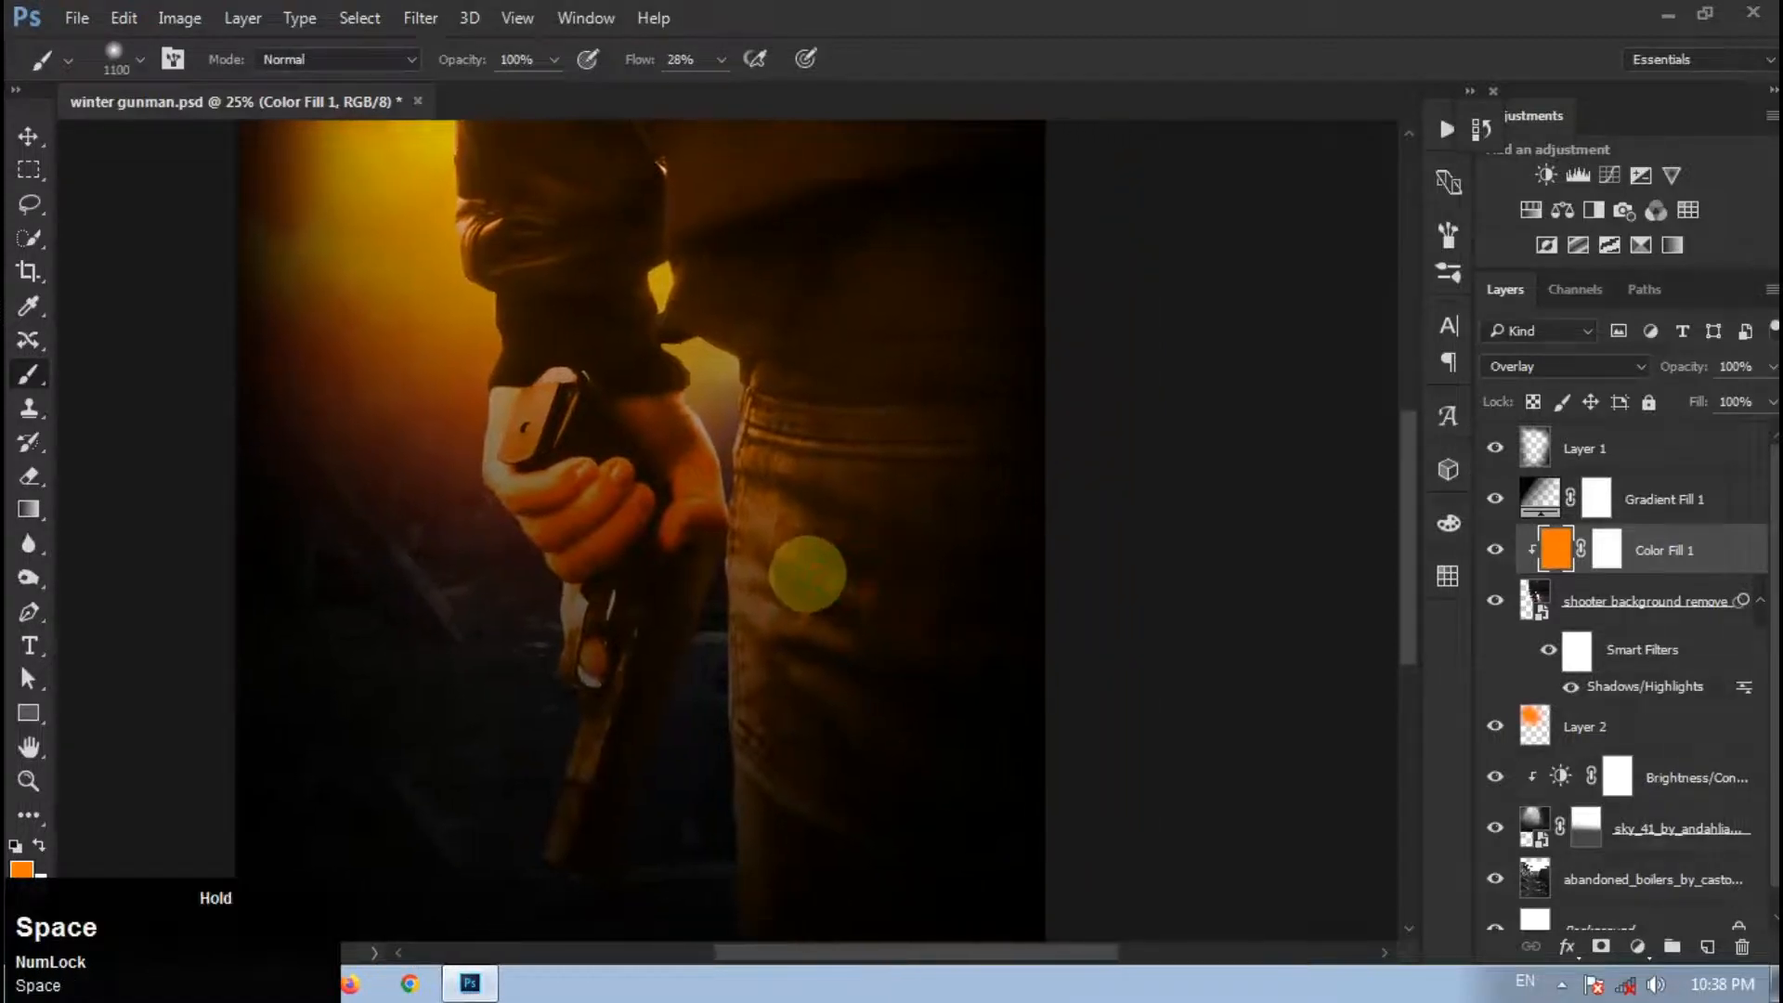
left_click(1607, 548)
mouse_move(948, 335)
left_mouse_down()
mouse_move(926, 481)
mouse_move(970, 606)
mouse_move(969, 694)
left_mouse_up()
key("space")
left_click_drag(962, 649, 958, 623)
mouse_move(951, 404)
left_mouse_down()
mouse_move(911, 586)
mouse_move(948, 664)
mouse_move(945, 429)
mouse_move(904, 440)
mouse_move(884, 546)
mouse_move(987, 537)
mouse_move(916, 411)
mouse_move(932, 579)
mouse_move(966, 559)
mouse_move(987, 499)
mouse_move(1002, 312)
mouse_move(996, 545)
left_mouse_up()
key("space")
key("space")
key("space")
key("space")
left_click_drag(999, 370, 993, 534)
mouse_move(1050, 446)
left_mouse_down()
mouse_move(841, 323)
mouse_move(876, 435)
mouse_move(1004, 587)
mouse_move(884, 354)
mouse_move(813, 317)
mouse_move(892, 398)
left_mouse_up()
key("space")
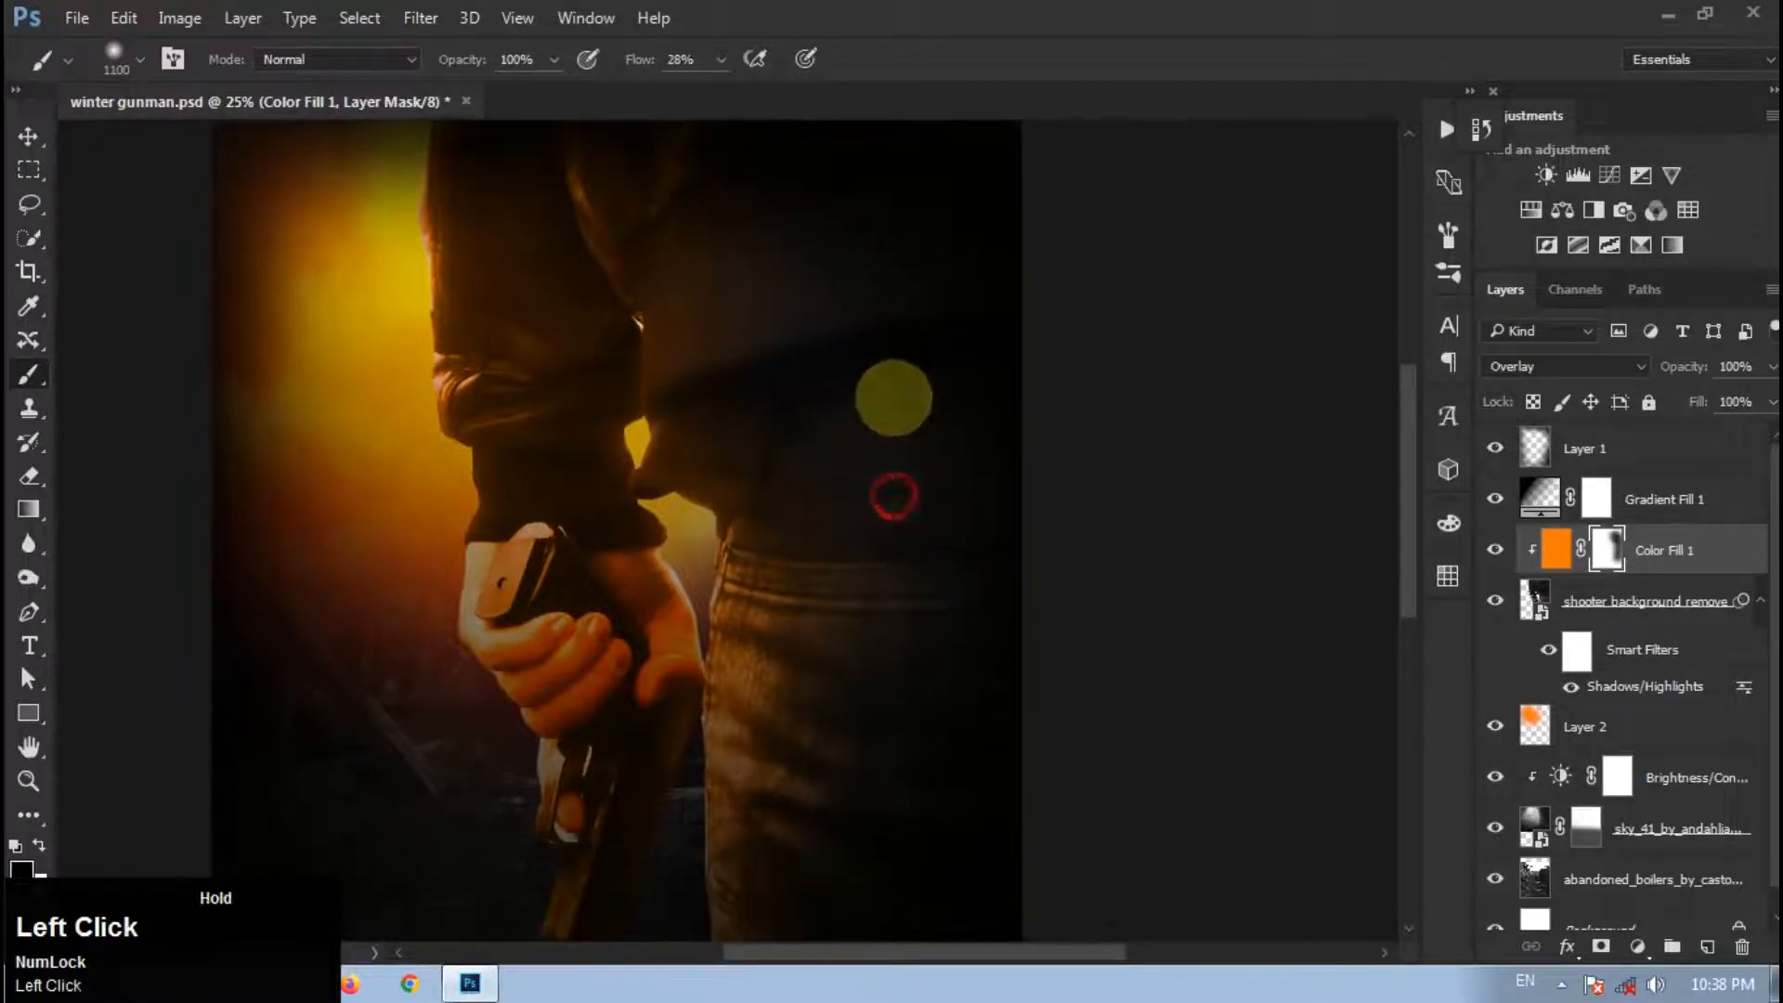
mouse_move(908, 510)
left_mouse_down()
mouse_move(907, 437)
mouse_move(879, 485)
mouse_move(915, 483)
left_mouse_up()
key("space")
key("space")
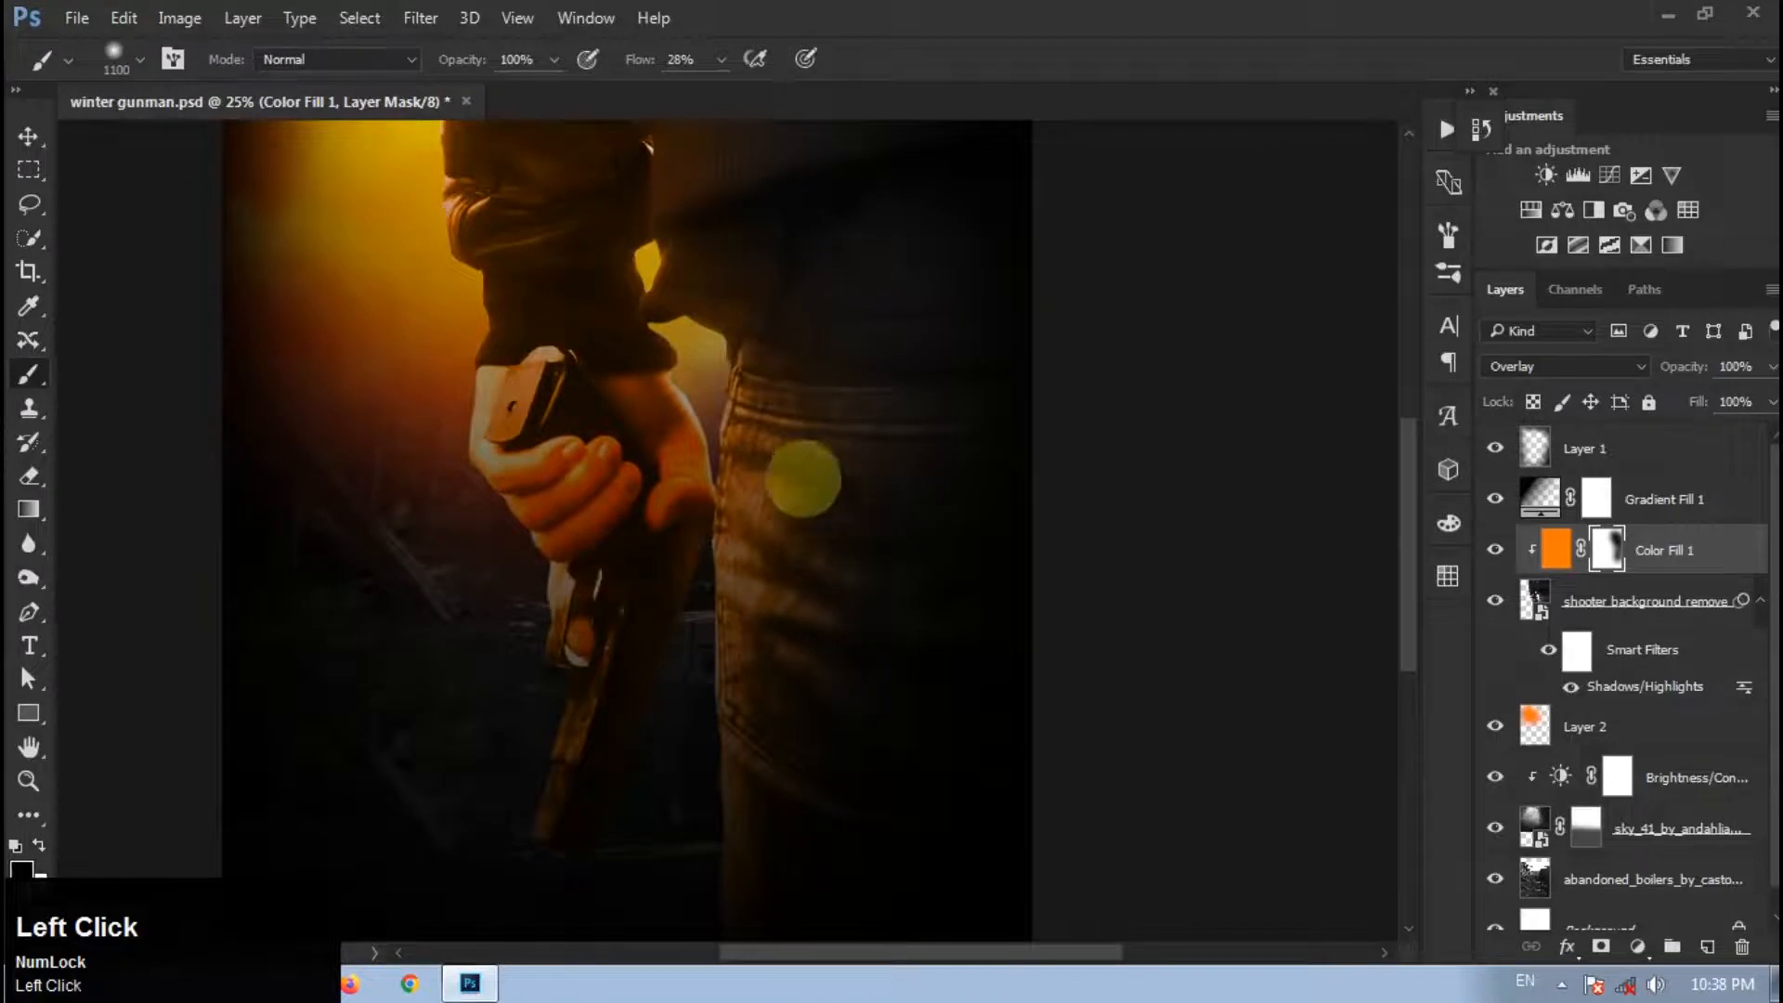
Step: Set the Brush to size 175 and 14% flow, and mask out orange over the fingers and gun
key("bracketleft")
key("bracketleft")
key("bracketleft")
key("bracketleft")
key("bracketleft")
key("bracketleft")
key("bracketleft")
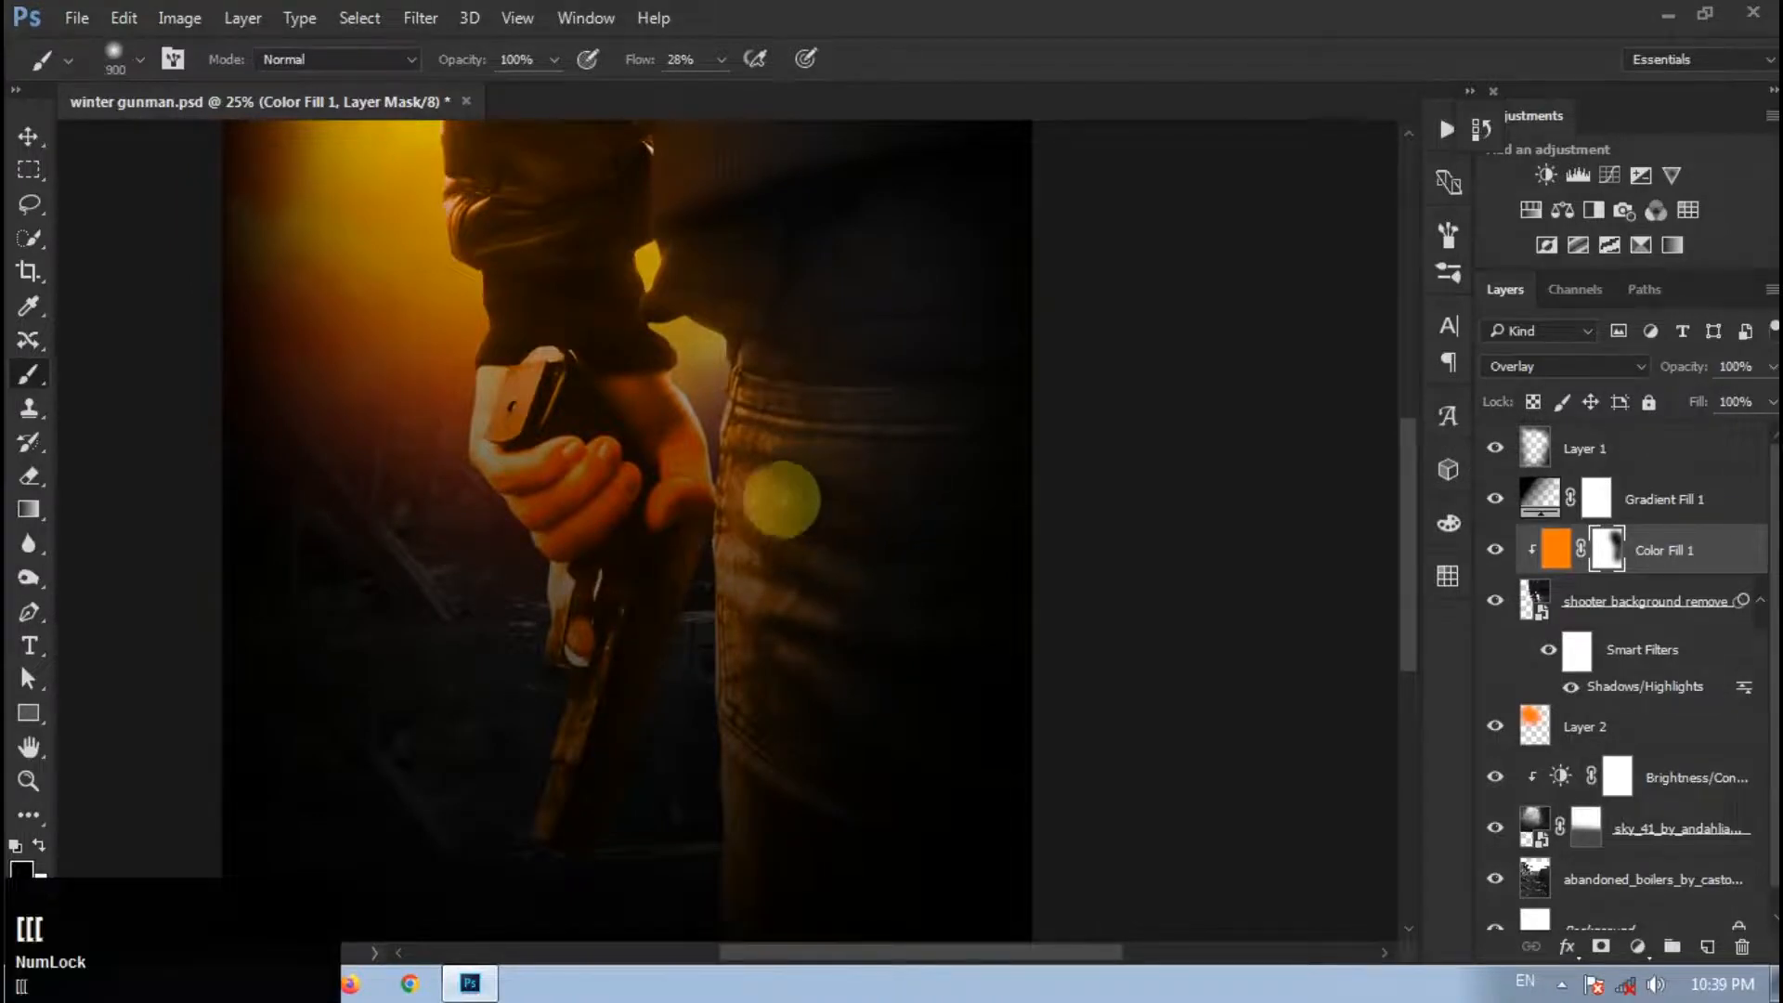
left_click(722, 59)
mouse_move(624, 421)
left_mouse_down()
mouse_move(595, 437)
mouse_move(575, 414)
mouse_move(692, 533)
mouse_move(598, 449)
left_mouse_up()
mouse_move(602, 520)
left_mouse_down()
mouse_move(616, 639)
mouse_move(623, 591)
mouse_move(565, 765)
mouse_move(625, 693)
mouse_move(586, 774)
mouse_move(600, 709)
mouse_move(561, 832)
mouse_move(570, 714)
mouse_move(553, 800)
mouse_move(615, 686)
mouse_move(583, 817)
mouse_move(664, 636)
mouse_move(671, 540)
mouse_move(652, 662)
mouse_move(625, 543)
left_mouse_up()
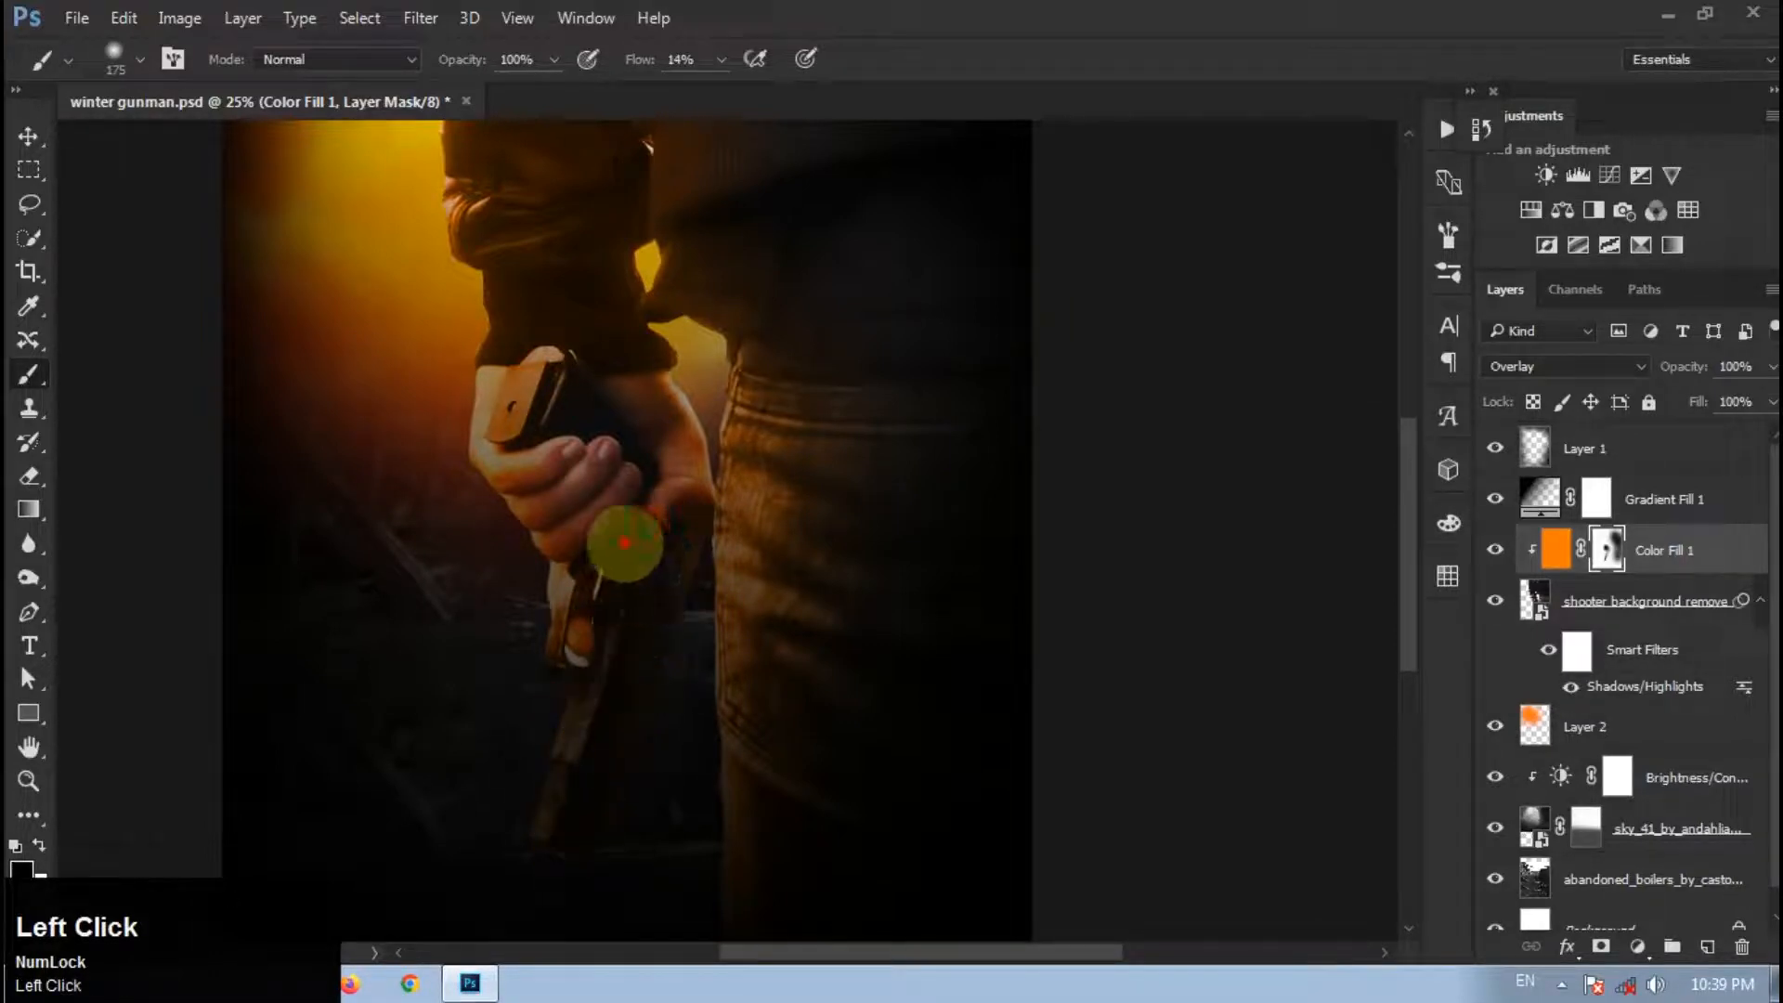
mouse_move(587, 483)
left_mouse_down()
mouse_move(594, 553)
mouse_move(625, 455)
mouse_move(617, 399)
mouse_move(555, 362)
mouse_move(655, 413)
mouse_move(601, 381)
mouse_move(557, 171)
mouse_move(548, 238)
mouse_move(505, 318)
left_mouse_up()
Step: Enlarge the Brush to 250 and reduce the orange tint along the shooter's sleeve on the mask
key("space")
mouse_move(508, 237)
left_mouse_down()
mouse_move(543, 393)
mouse_move(605, 414)
mouse_move(593, 372)
left_mouse_up()
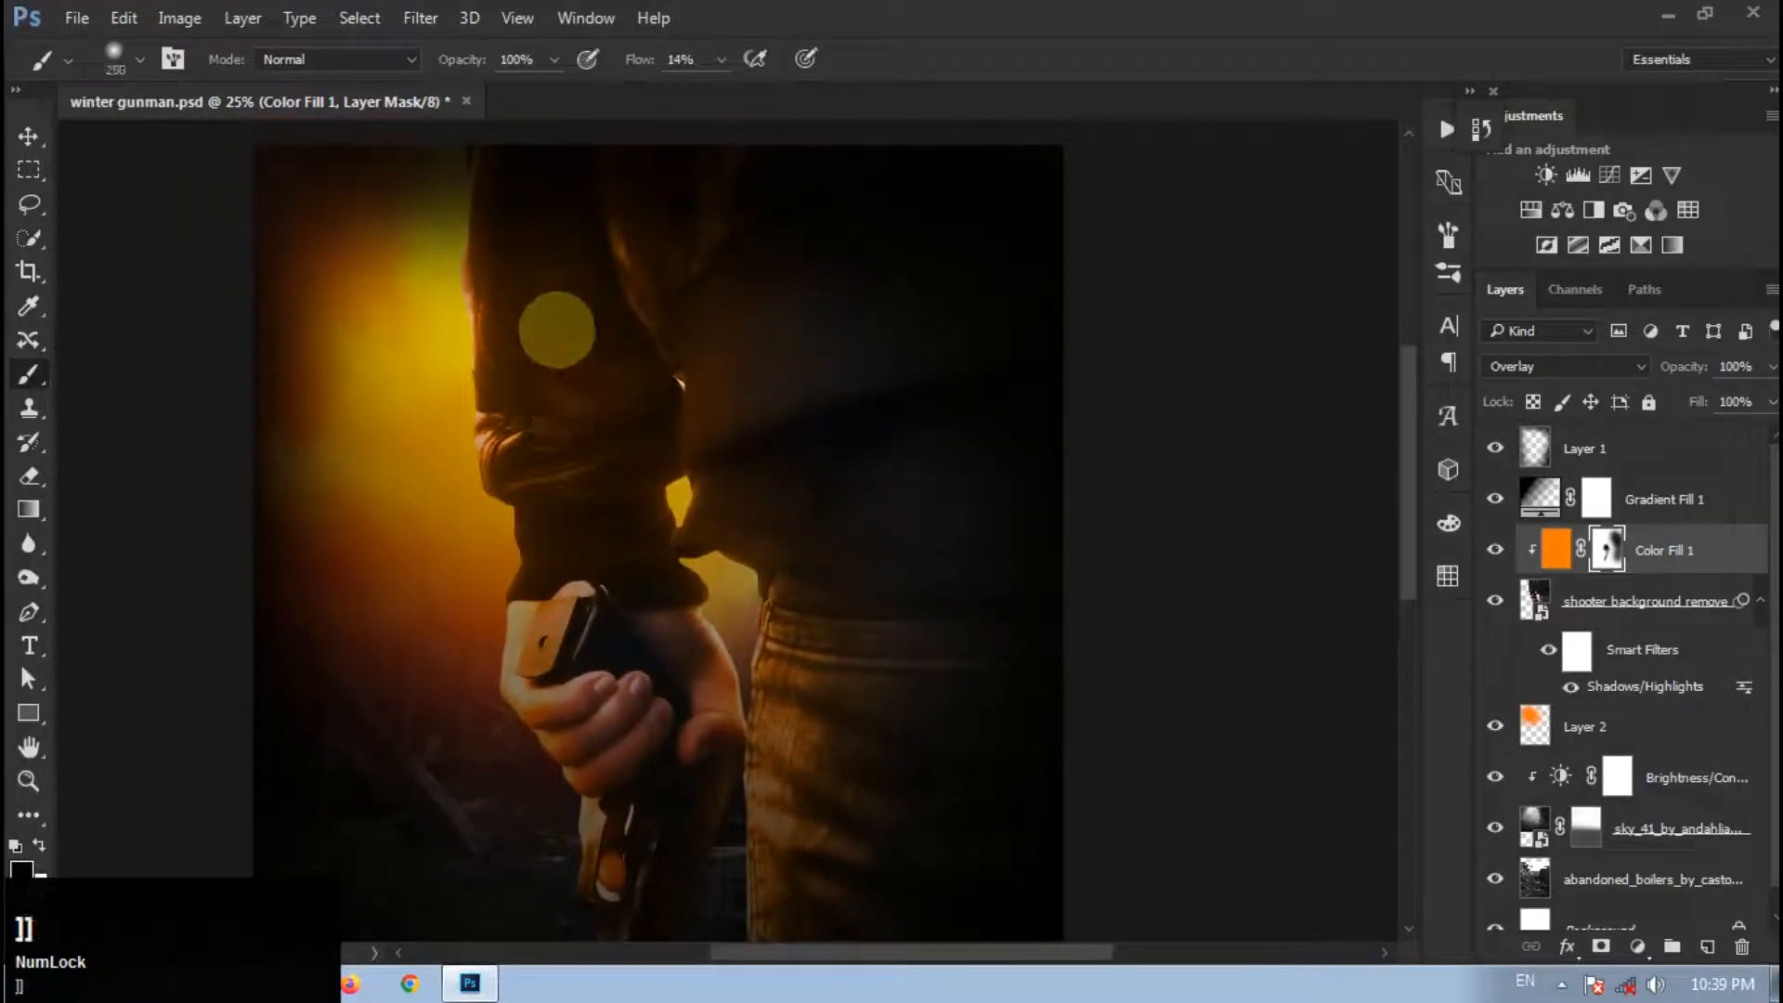
mouse_move(565, 271)
left_mouse_down()
mouse_move(599, 573)
mouse_move(550, 330)
mouse_move(563, 535)
mouse_move(534, 386)
mouse_move(551, 502)
left_mouse_up()
left_click_drag(586, 283, 723, 83)
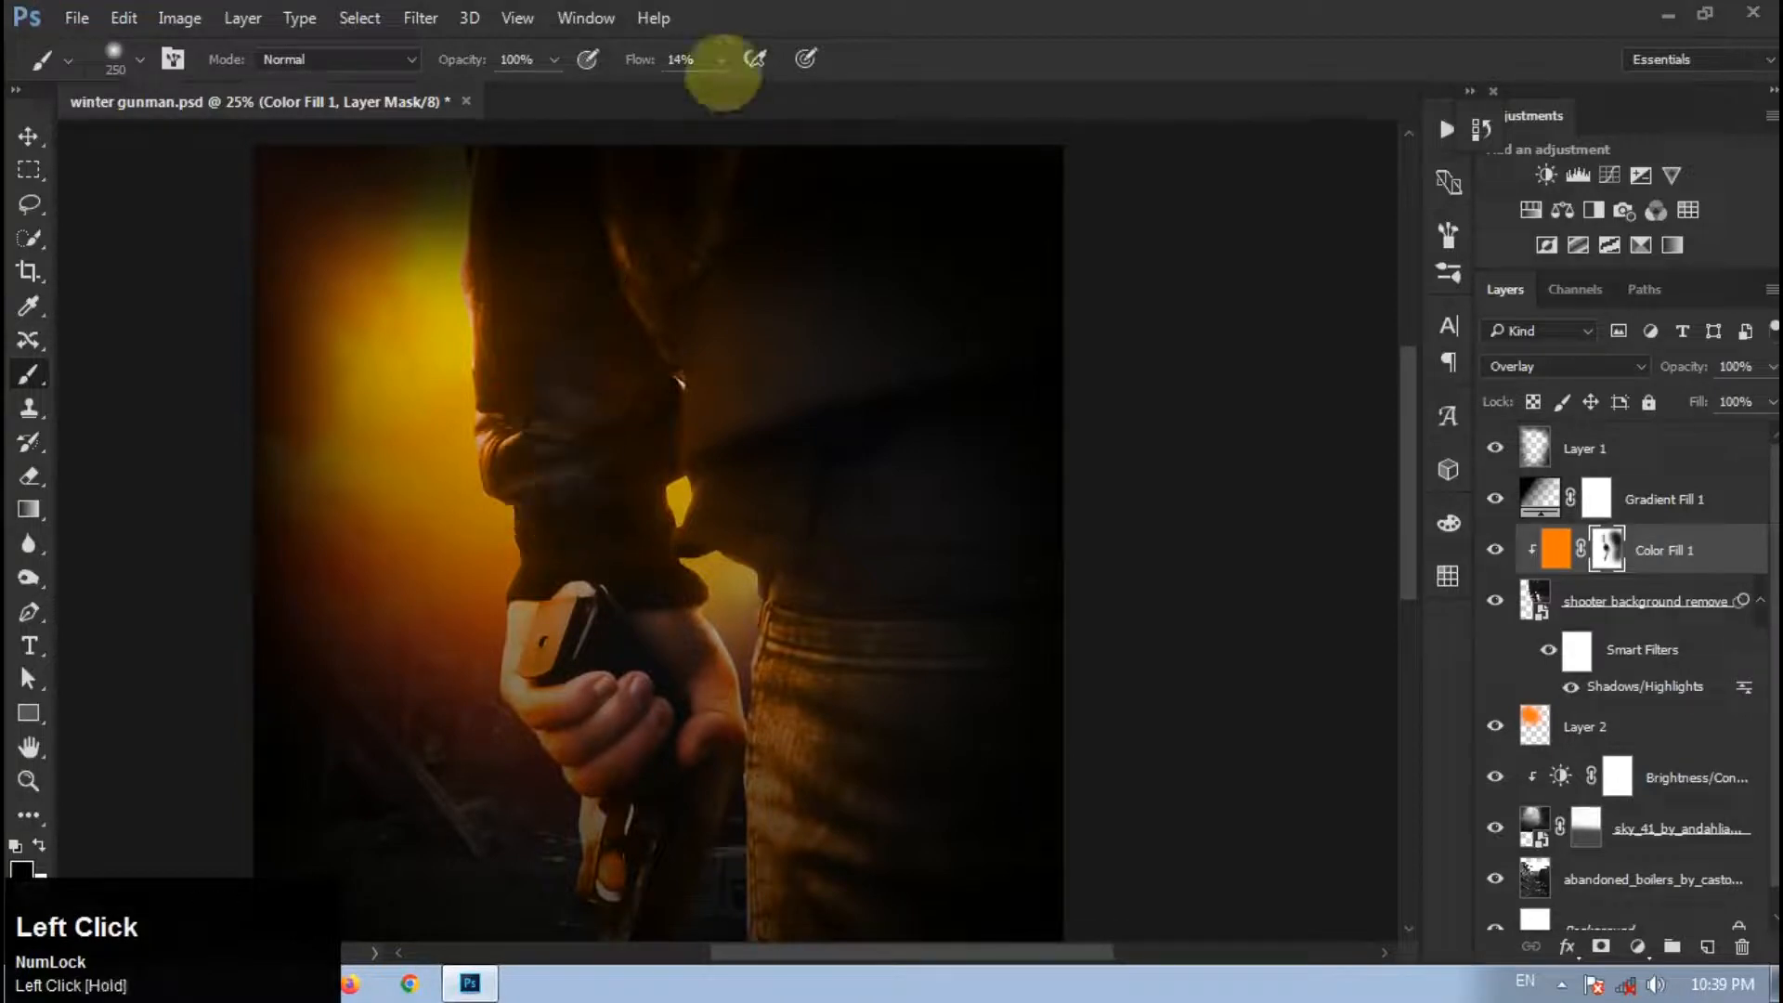
Step: Lower the Brush flow to 4%, lightly fade the orange on the sleeve, hand and gun barrel, and save the document
mouse_move(706, 92)
left_mouse_down()
mouse_move(563, 485)
mouse_move(566, 599)
mouse_move(553, 457)
mouse_move(513, 376)
mouse_move(514, 436)
mouse_move(529, 494)
mouse_move(526, 195)
mouse_move(578, 336)
mouse_move(576, 286)
mouse_move(576, 466)
left_mouse_up()
mouse_move(593, 382)
left_mouse_down()
mouse_move(573, 307)
mouse_move(657, 660)
mouse_move(597, 410)
mouse_move(664, 625)
mouse_move(555, 482)
mouse_move(537, 637)
mouse_move(520, 518)
mouse_move(568, 661)
left_mouse_up()
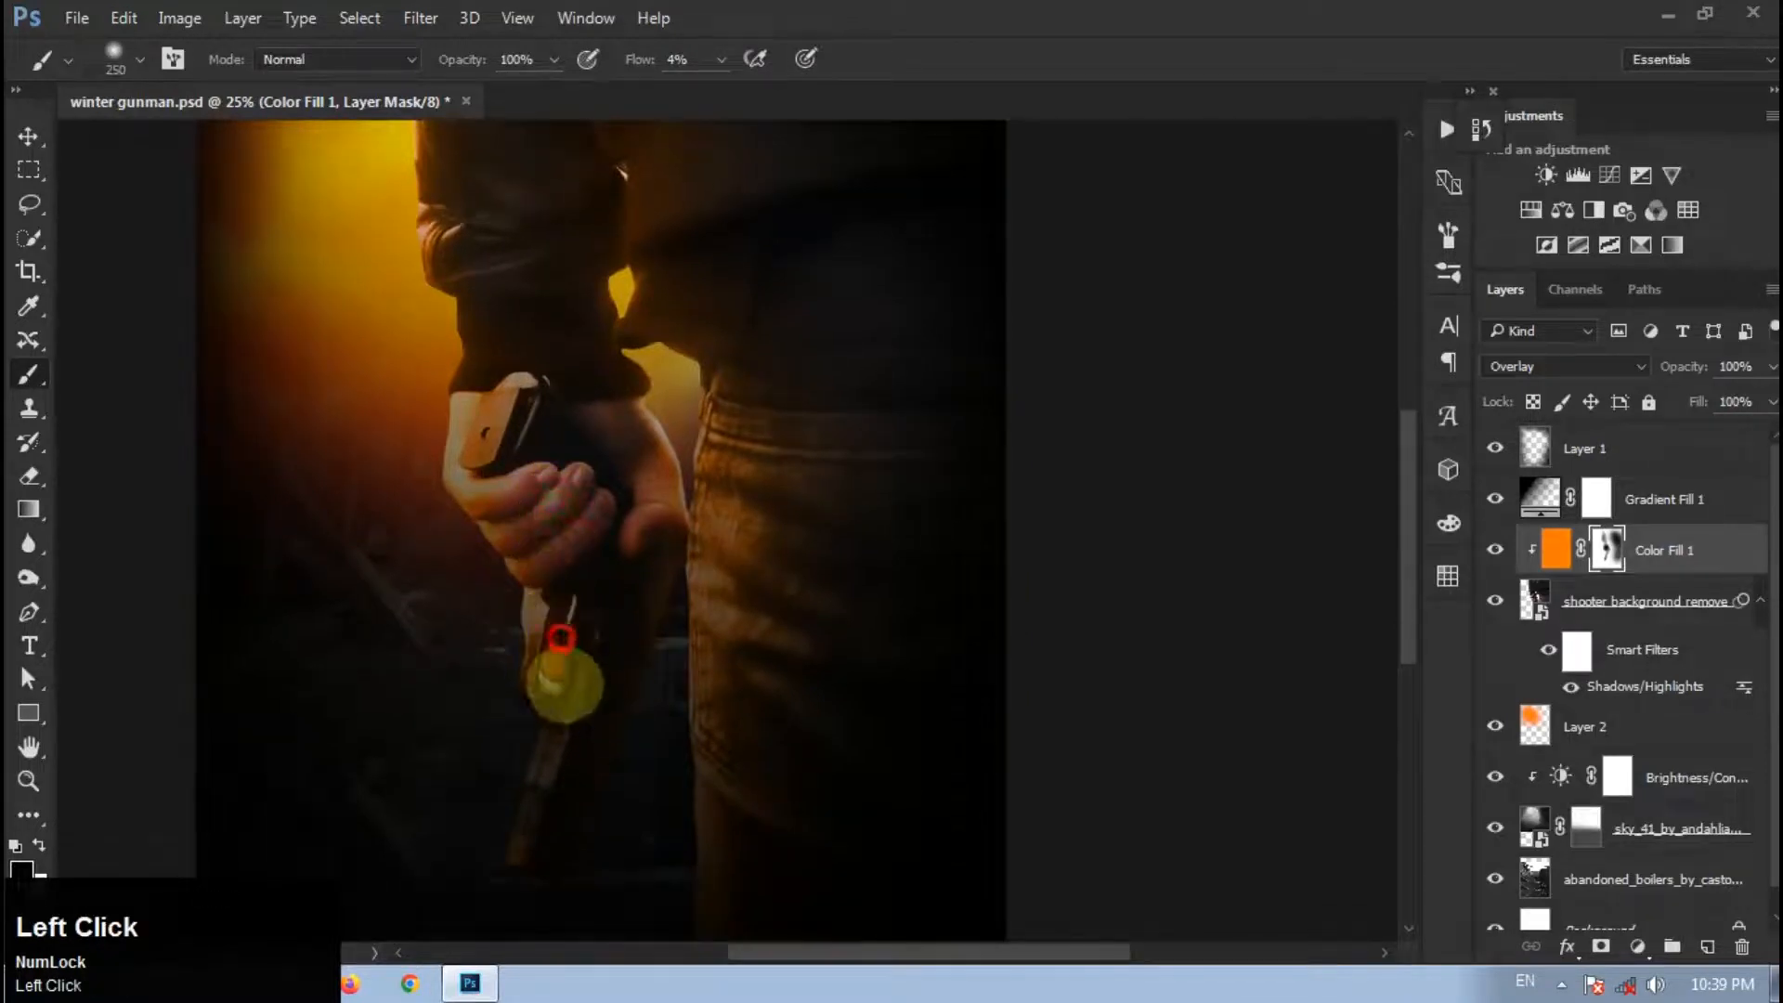
scroll(563, 646, "down", 2)
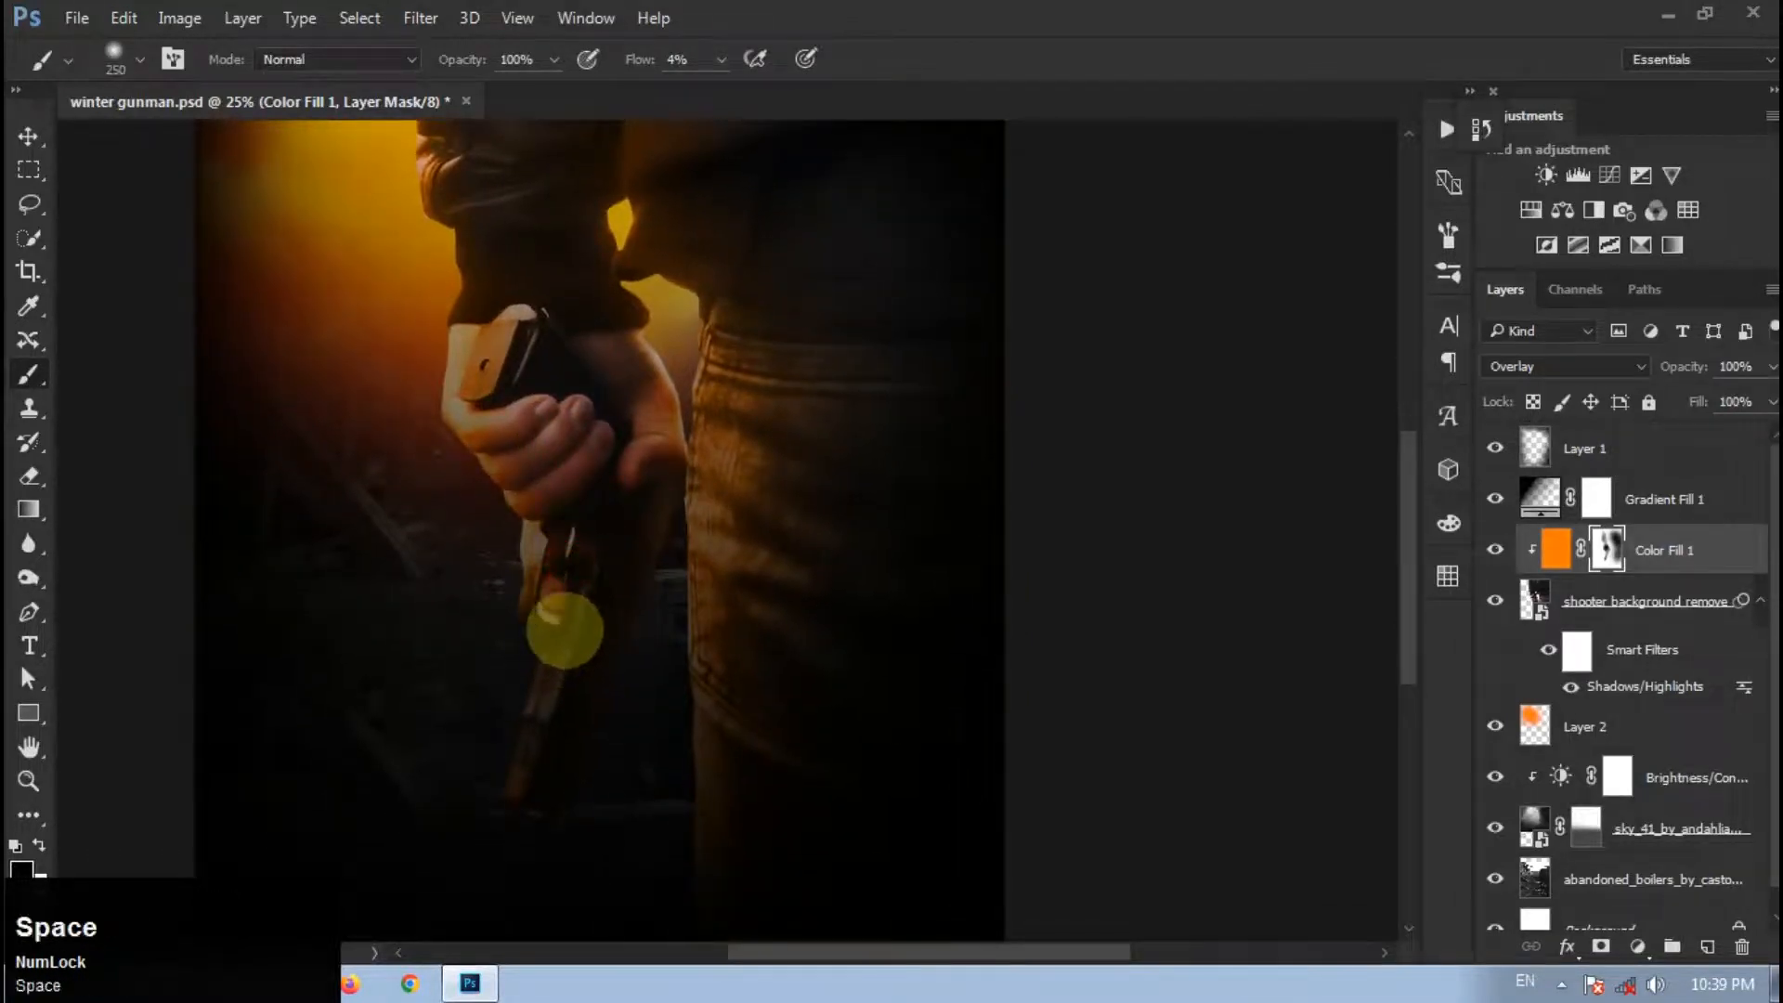
scroll(563, 628, "down", 4)
mouse_move(557, 625)
left_mouse_down()
mouse_move(569, 515)
mouse_move(530, 614)
left_mouse_up()
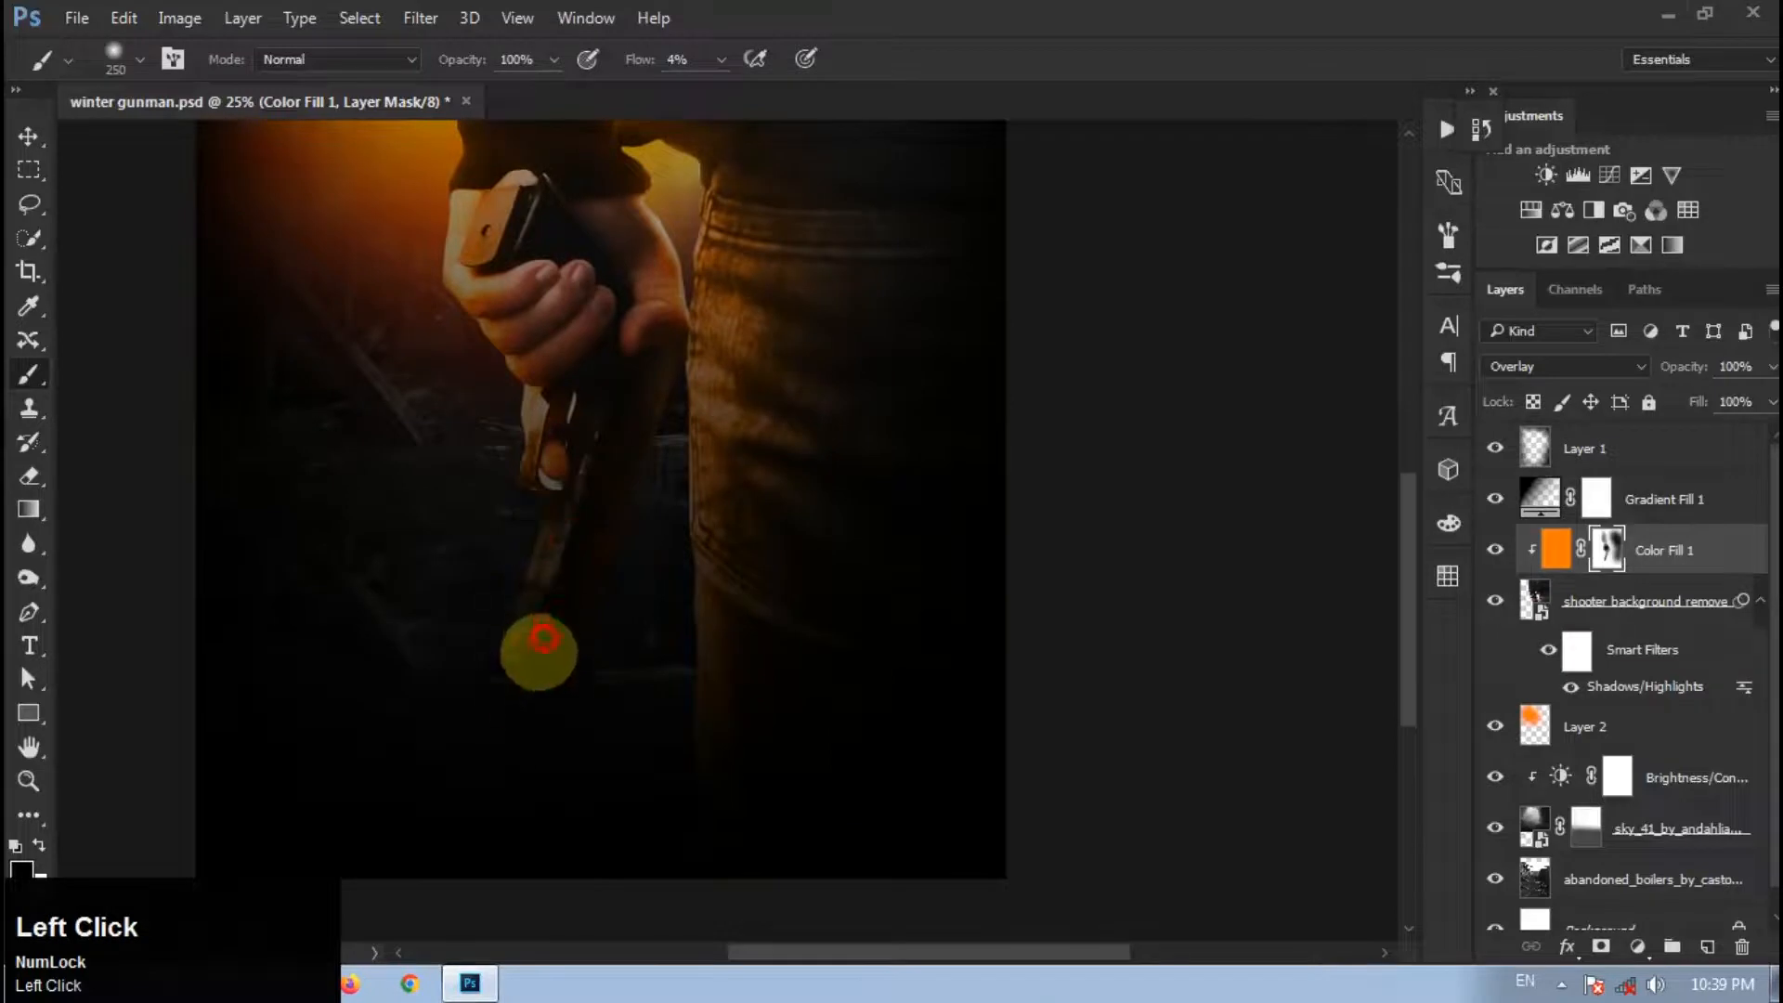
key("space")
scroll(583, 455, "up", 2)
mouse_move(583, 455)
left_mouse_down()
mouse_move(569, 616)
mouse_move(604, 446)
mouse_move(622, 538)
mouse_move(597, 557)
left_mouse_up()
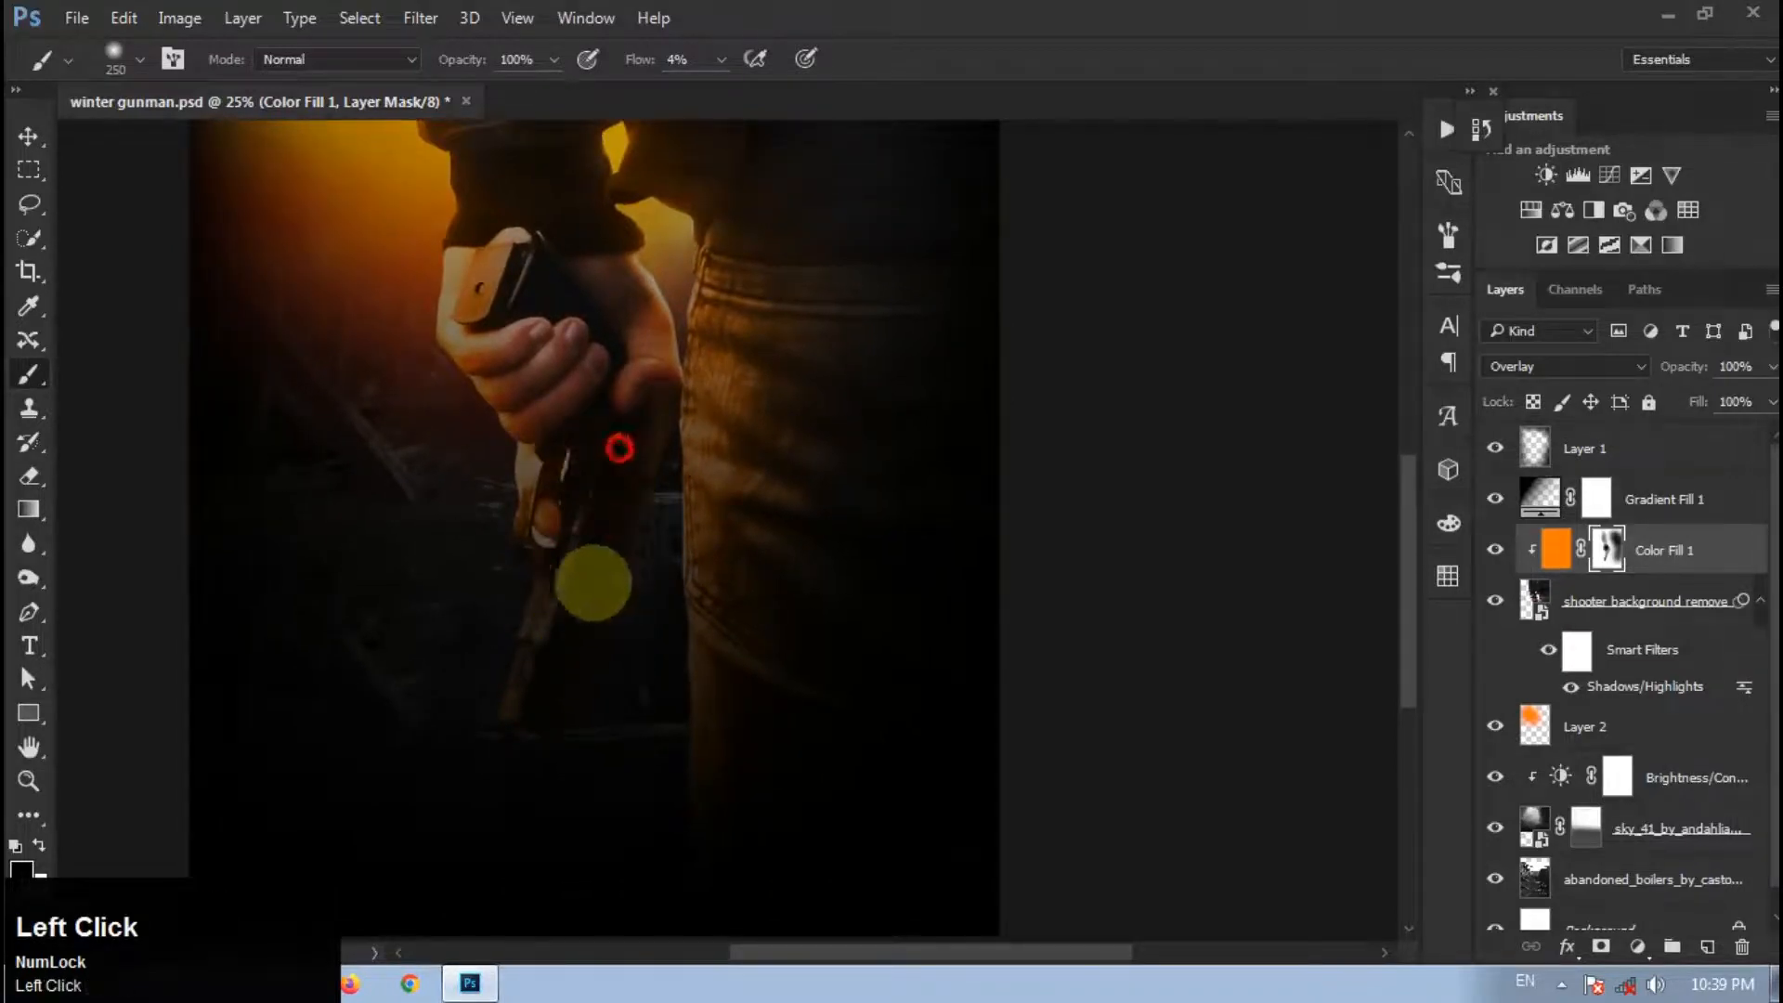
scroll(581, 597, "up", 3)
scroll(744, 351, "down", 2)
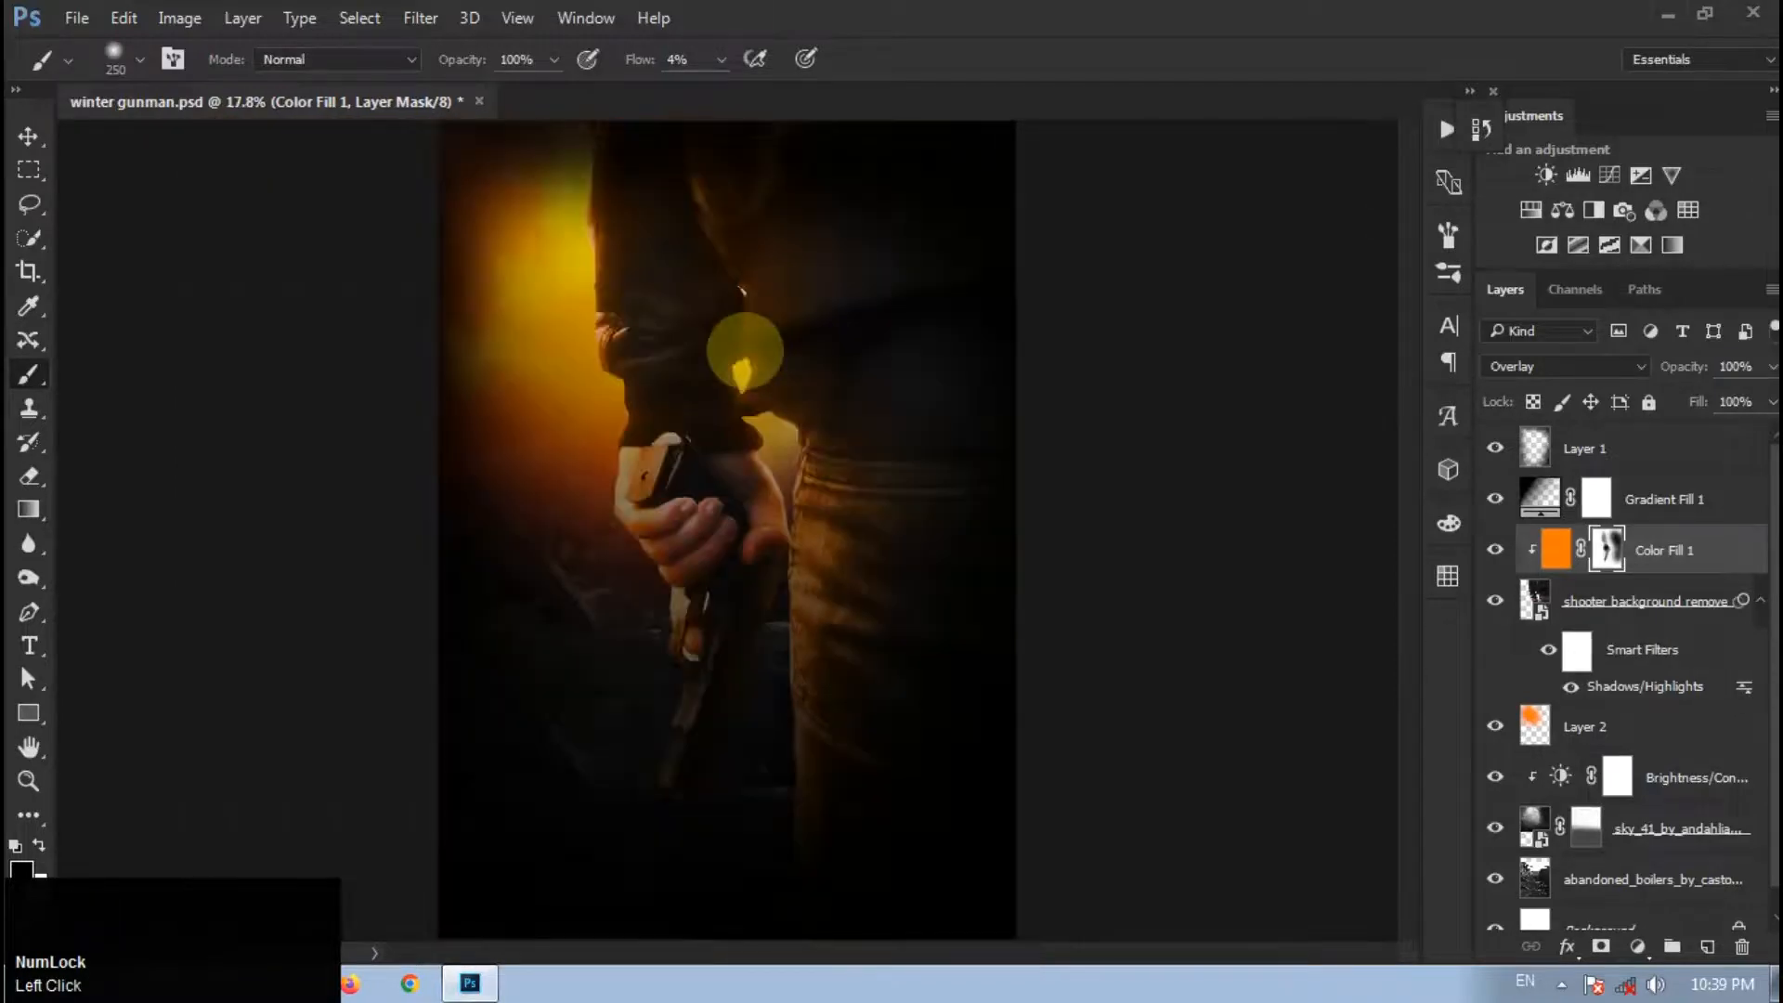
key("ctrl+s")
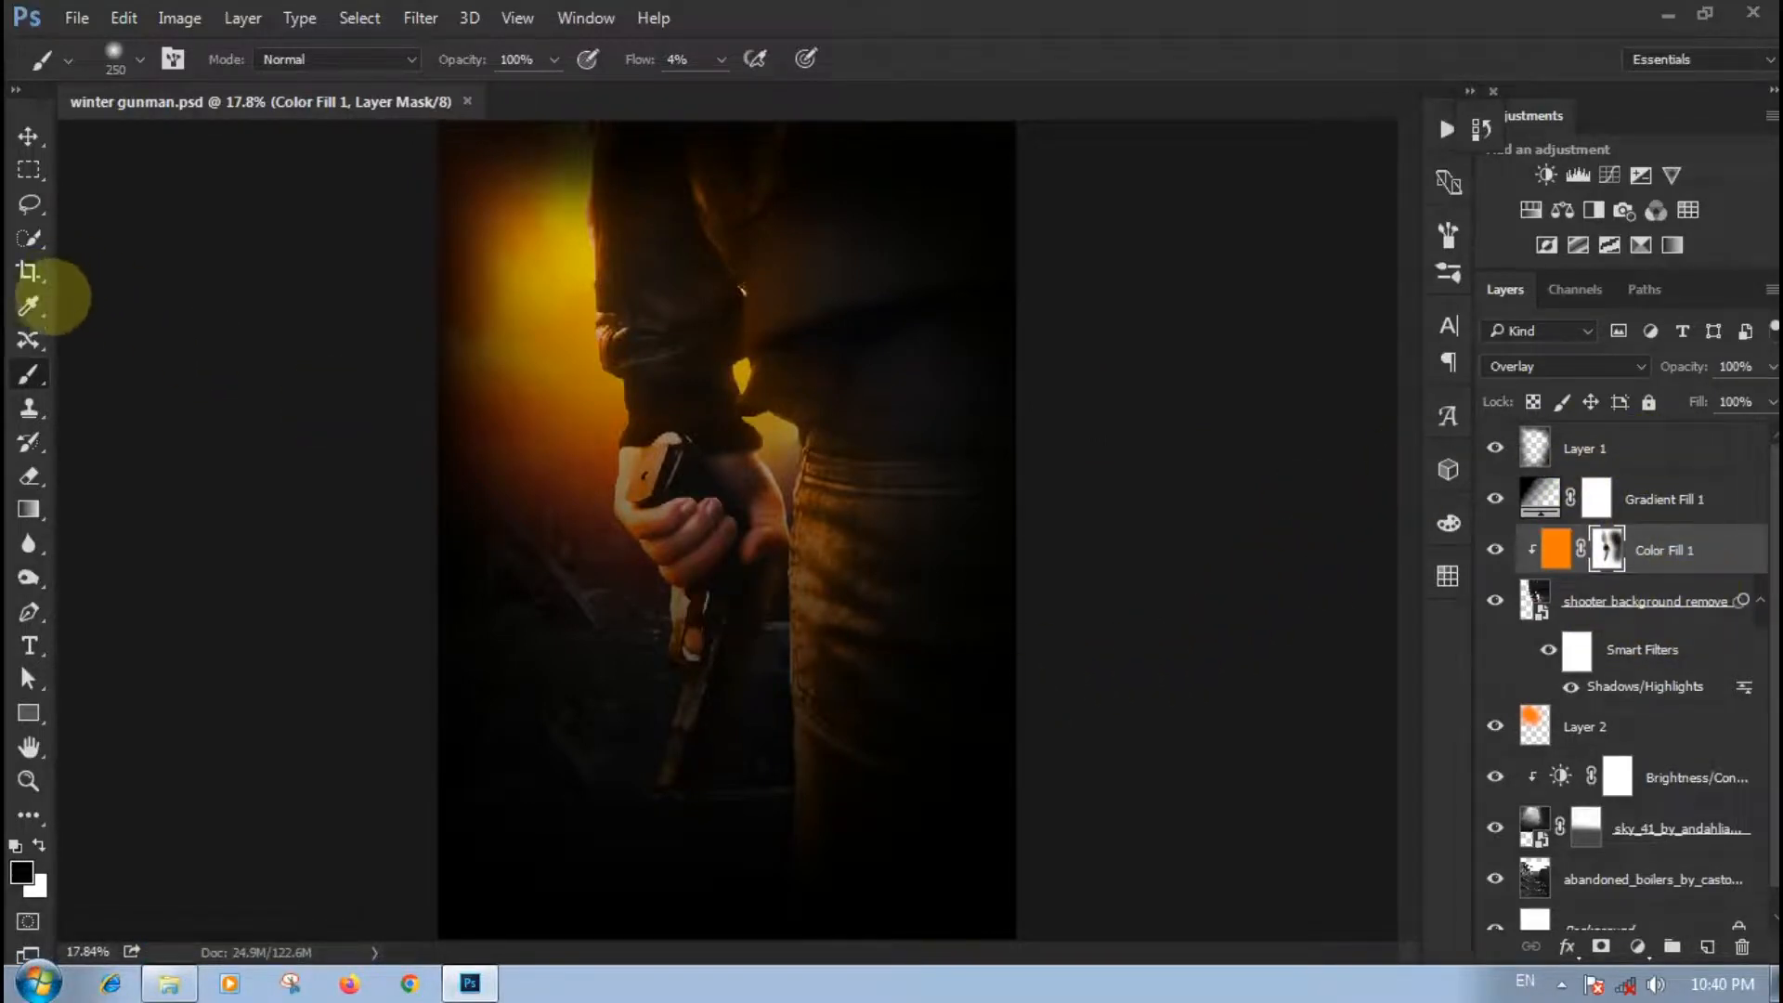
Step: Crop a narrow strip off the top of the image and fit the result to the window
left_click(29, 271)
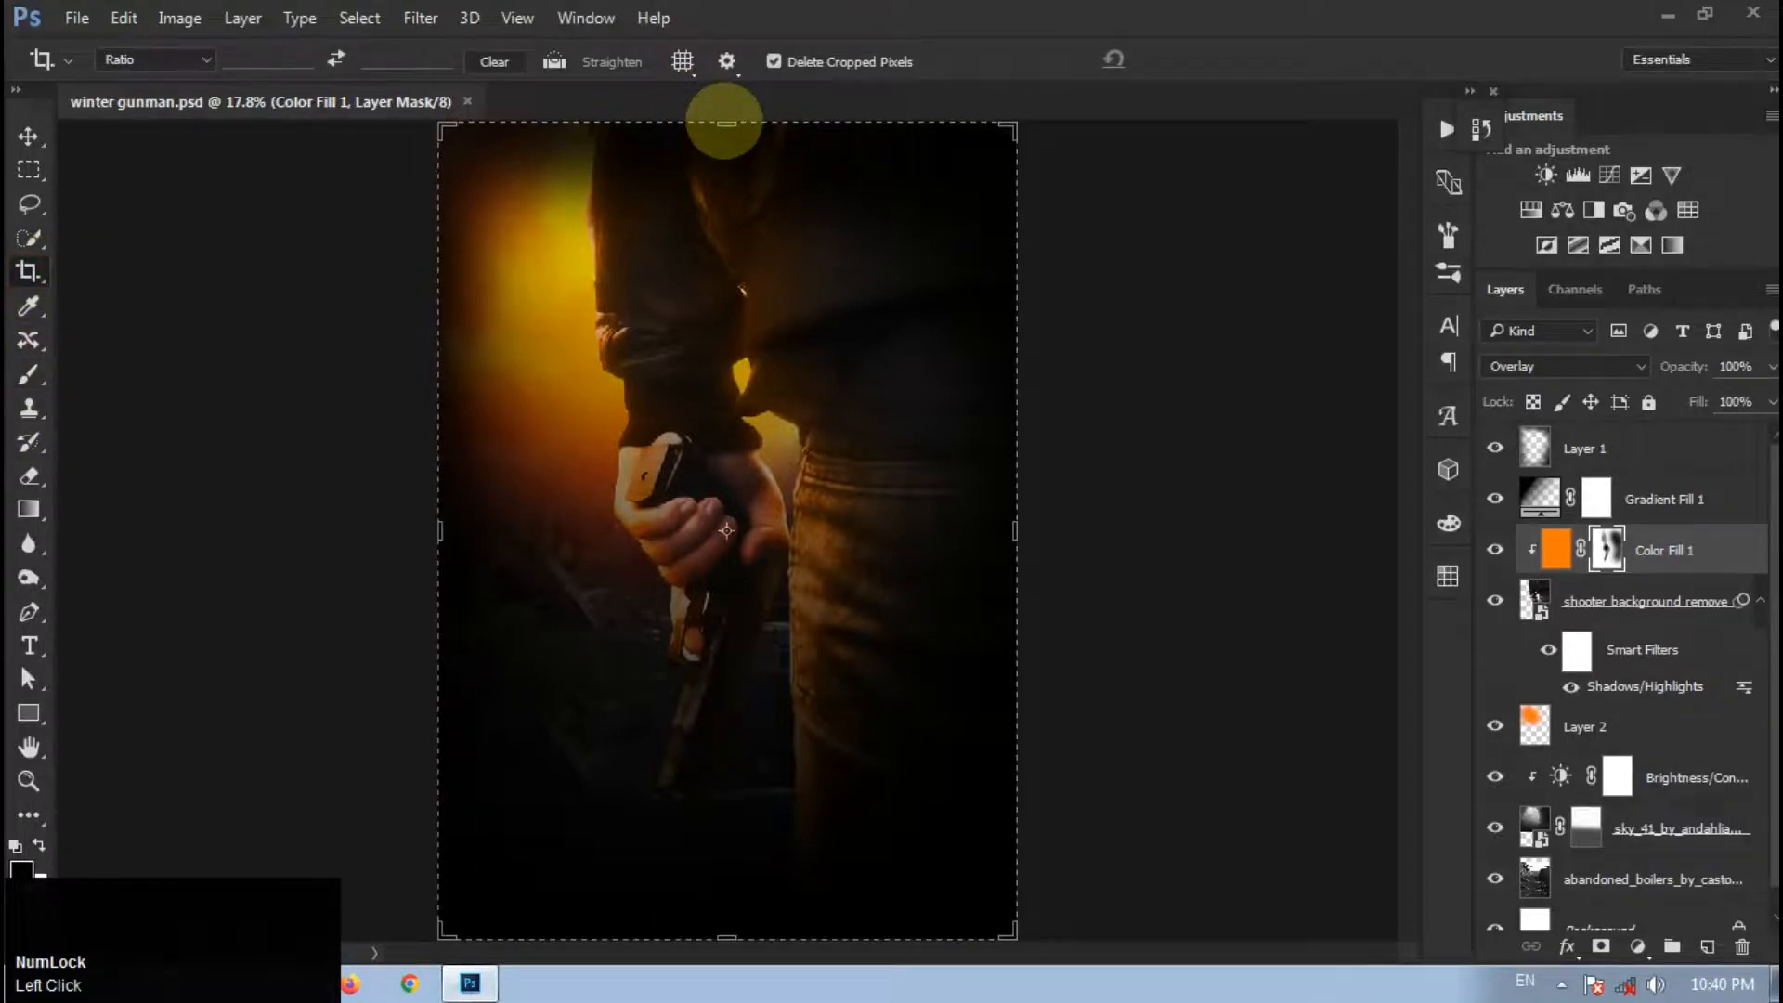
left_click_drag(725, 121, 728, 159)
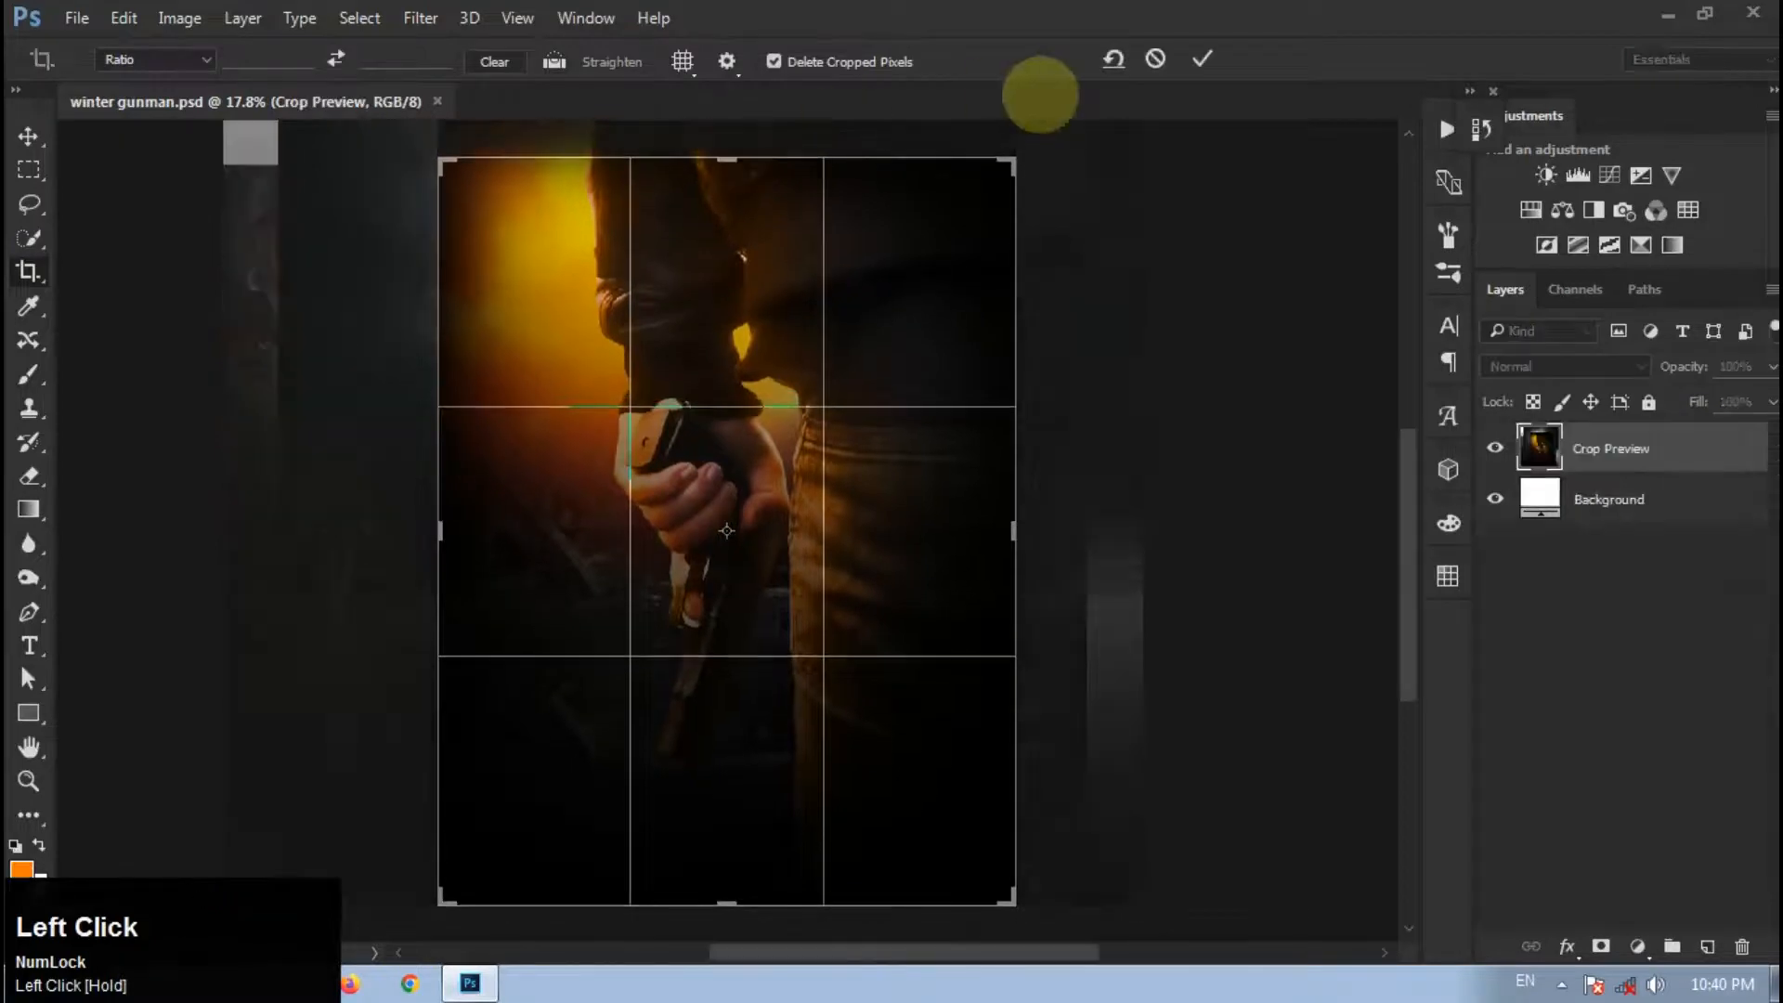
left_click(1203, 58)
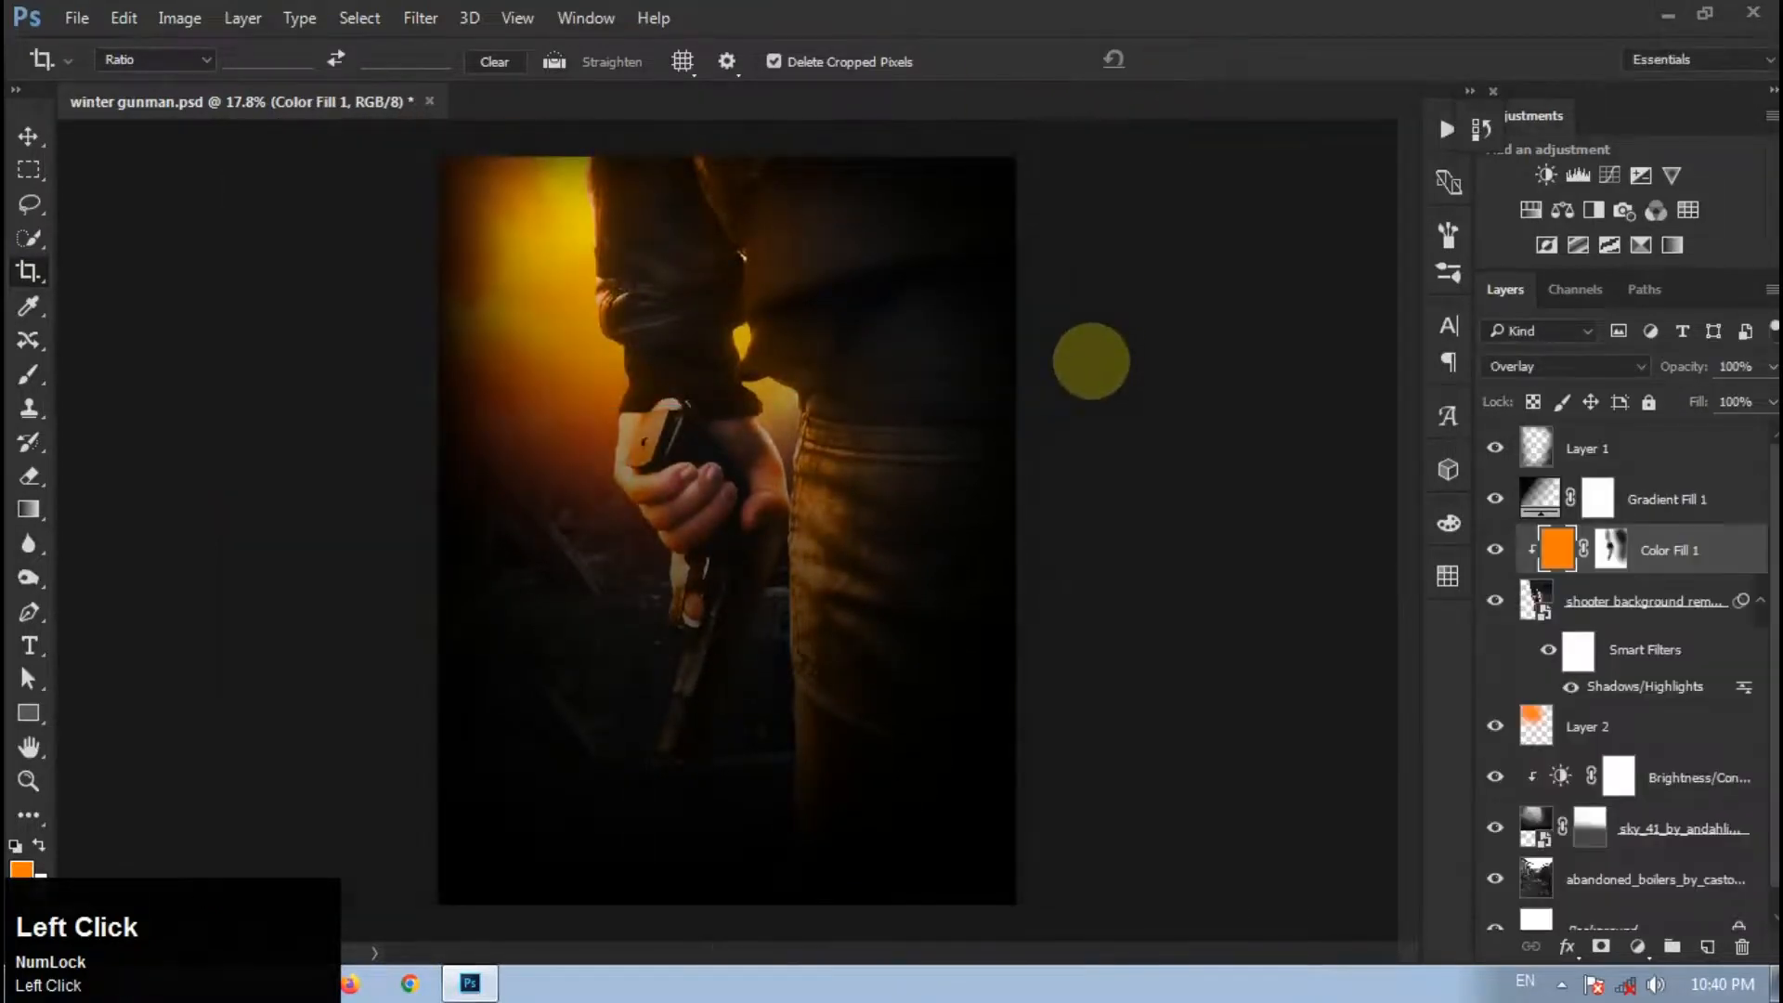
key("ctrl+0")
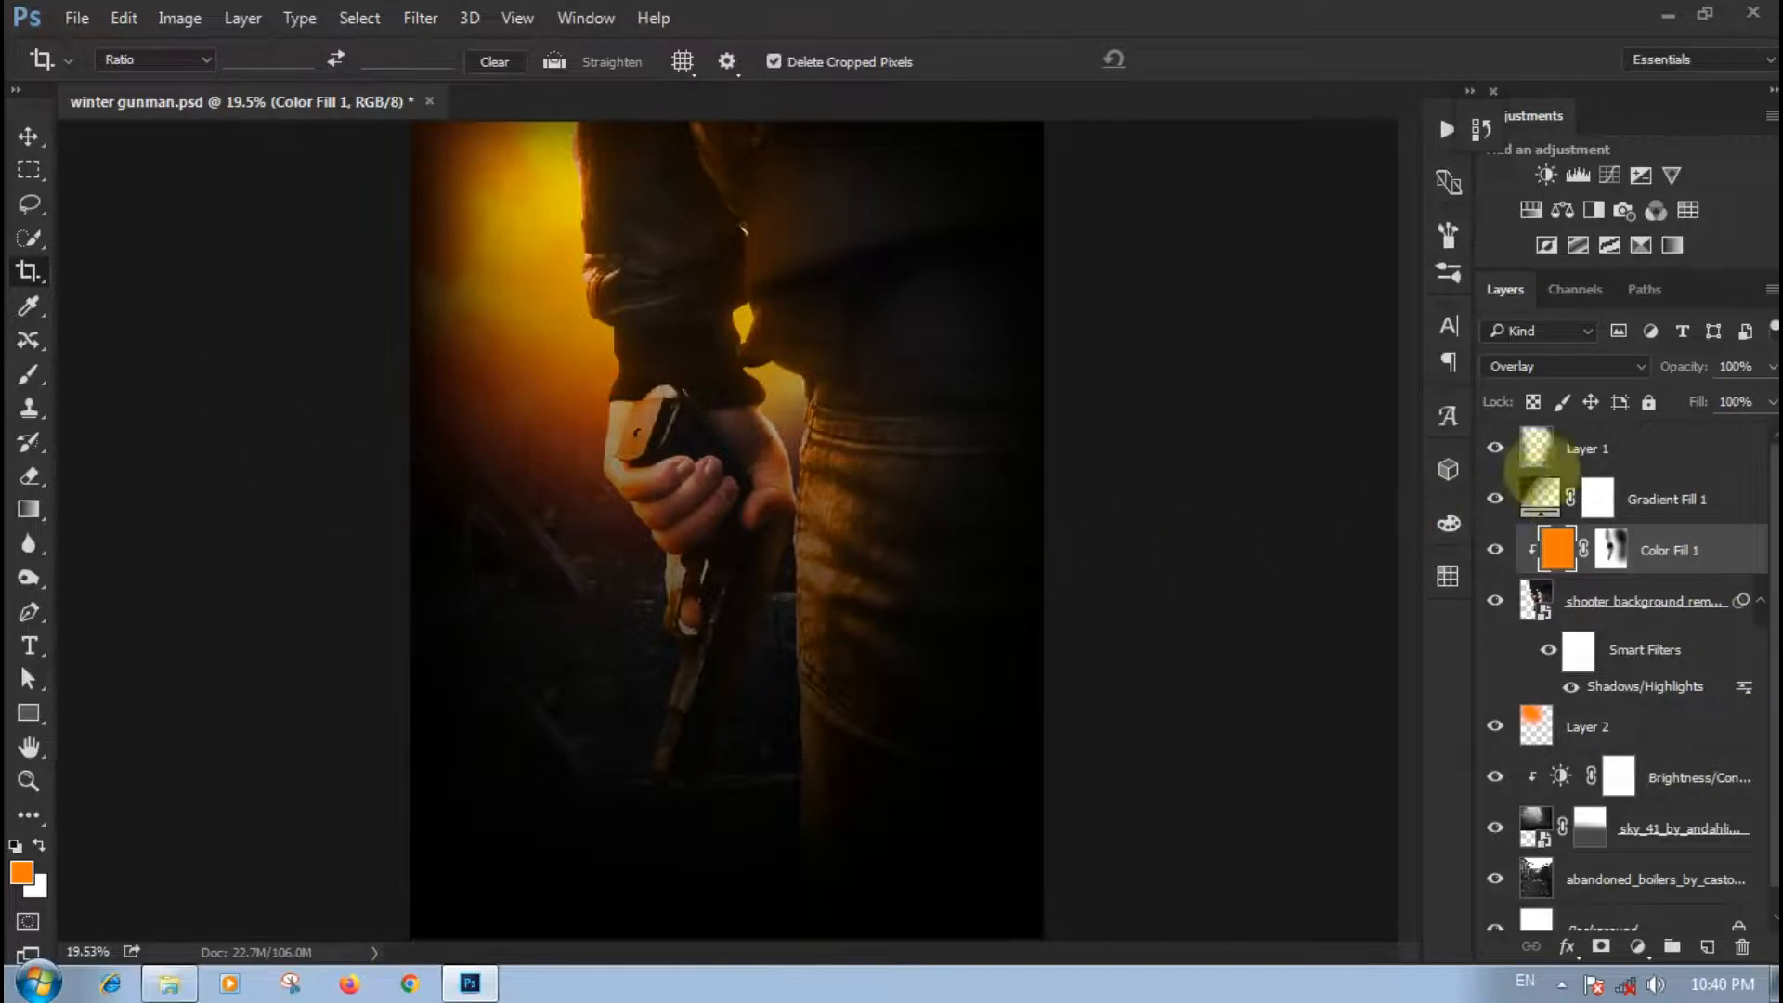
Step: Add an empty layer above the vignette layer and set the foreground color to a pale yellow
left_click(1579, 448)
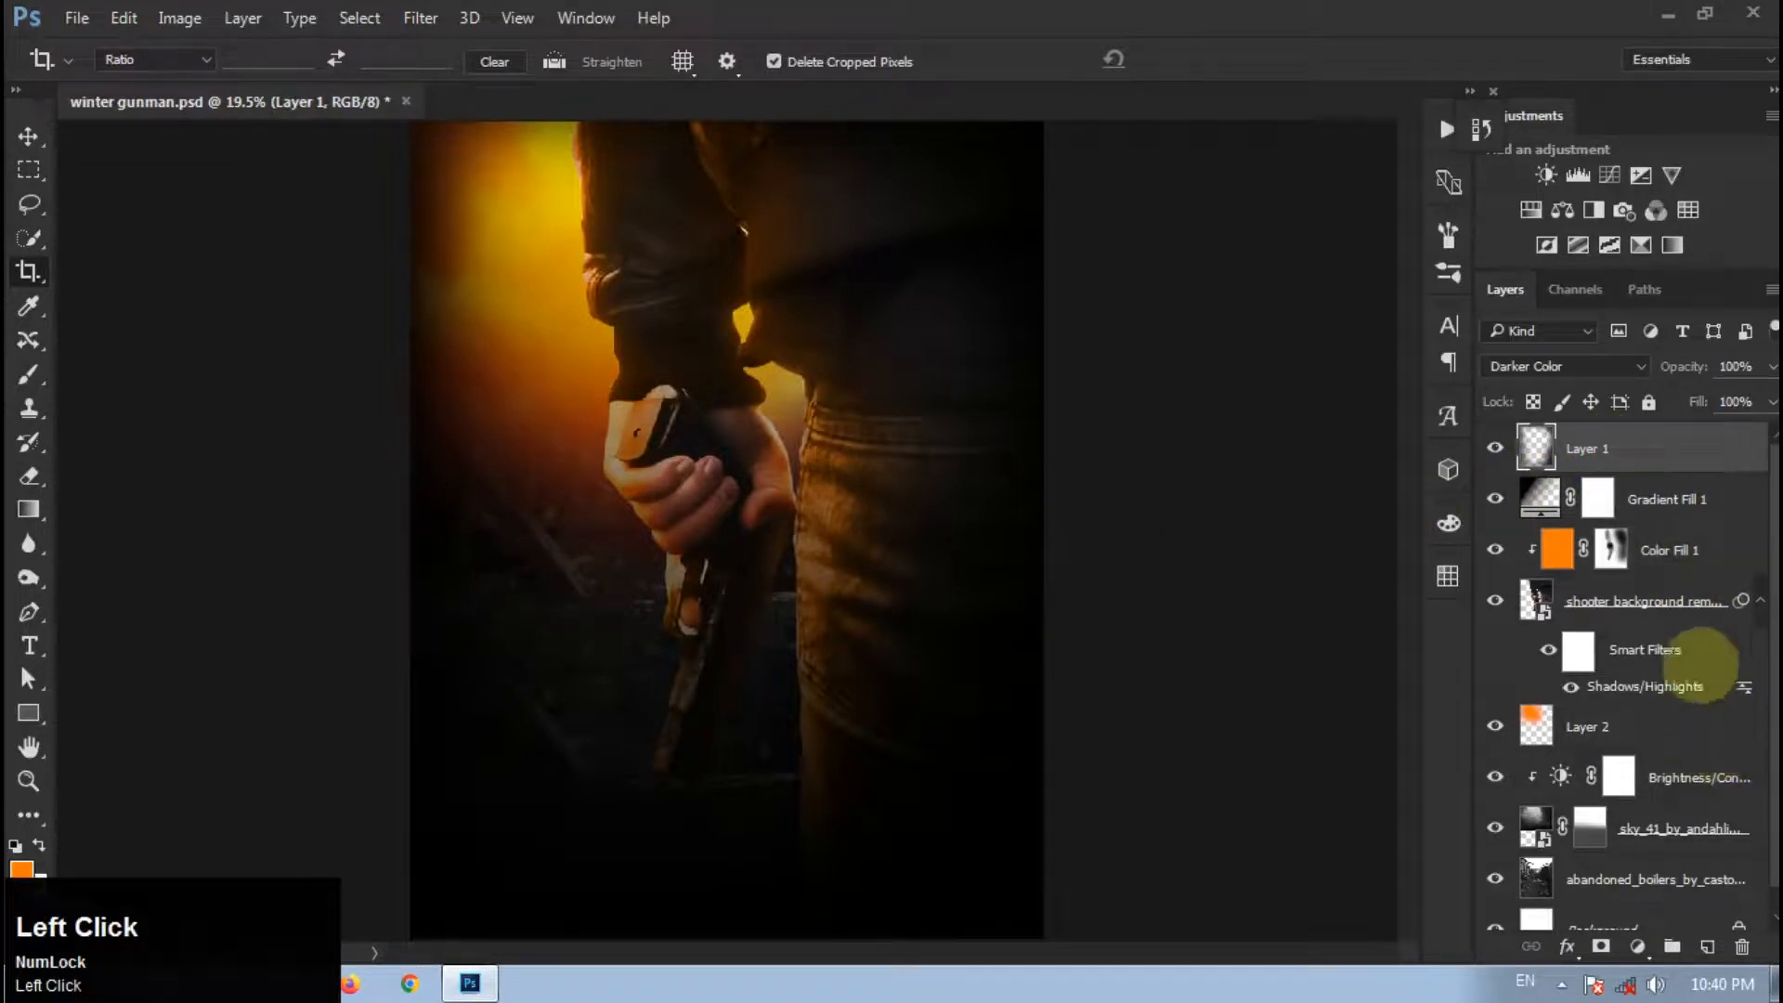
left_click(1706, 946)
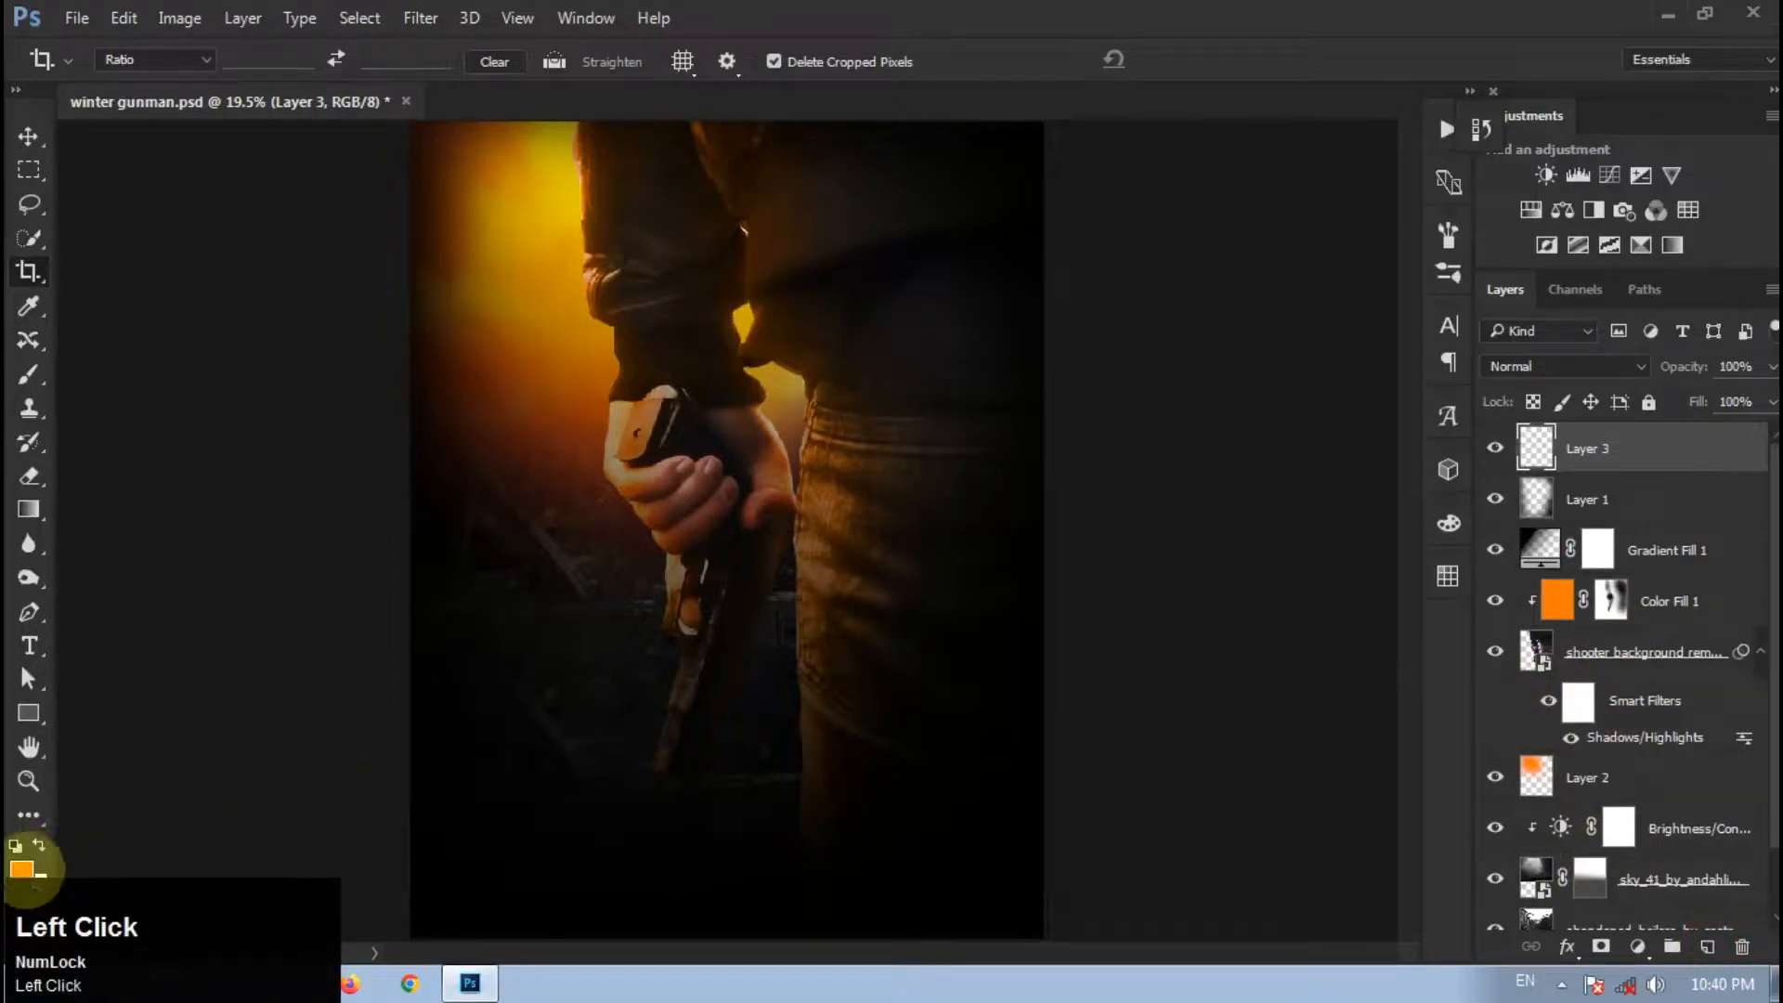
left_click(21, 869)
left_click(1367, 226)
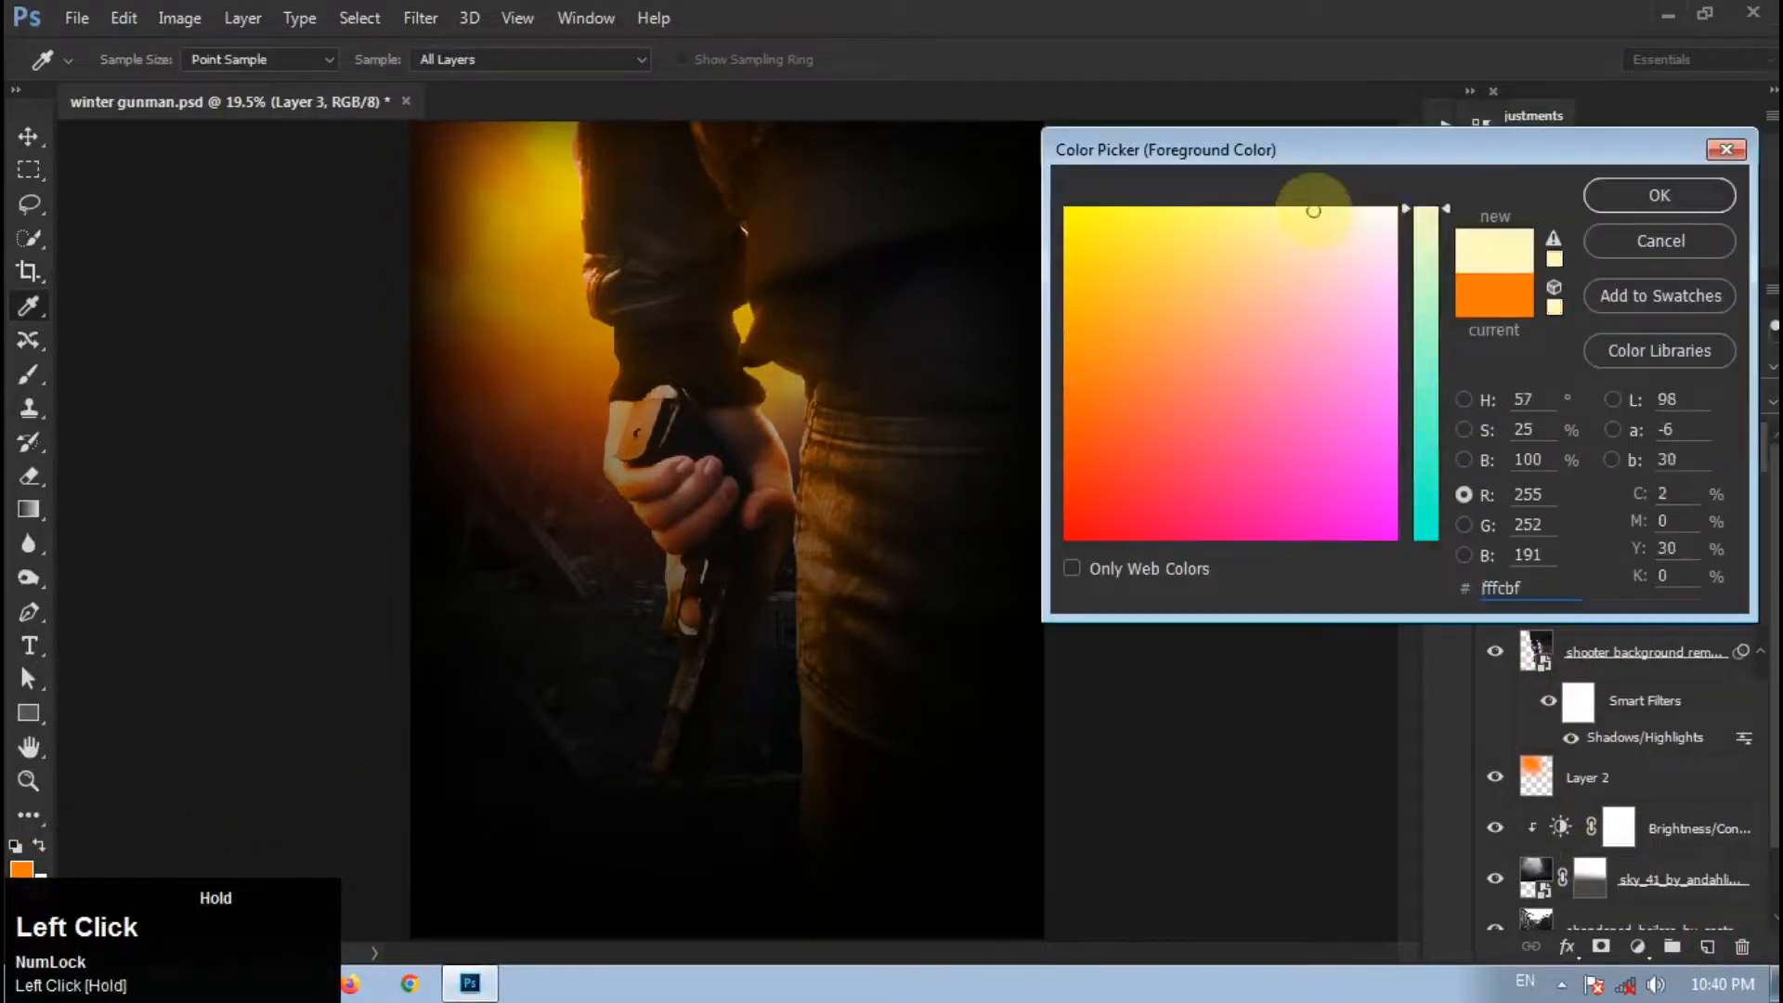
left_click(1659, 195)
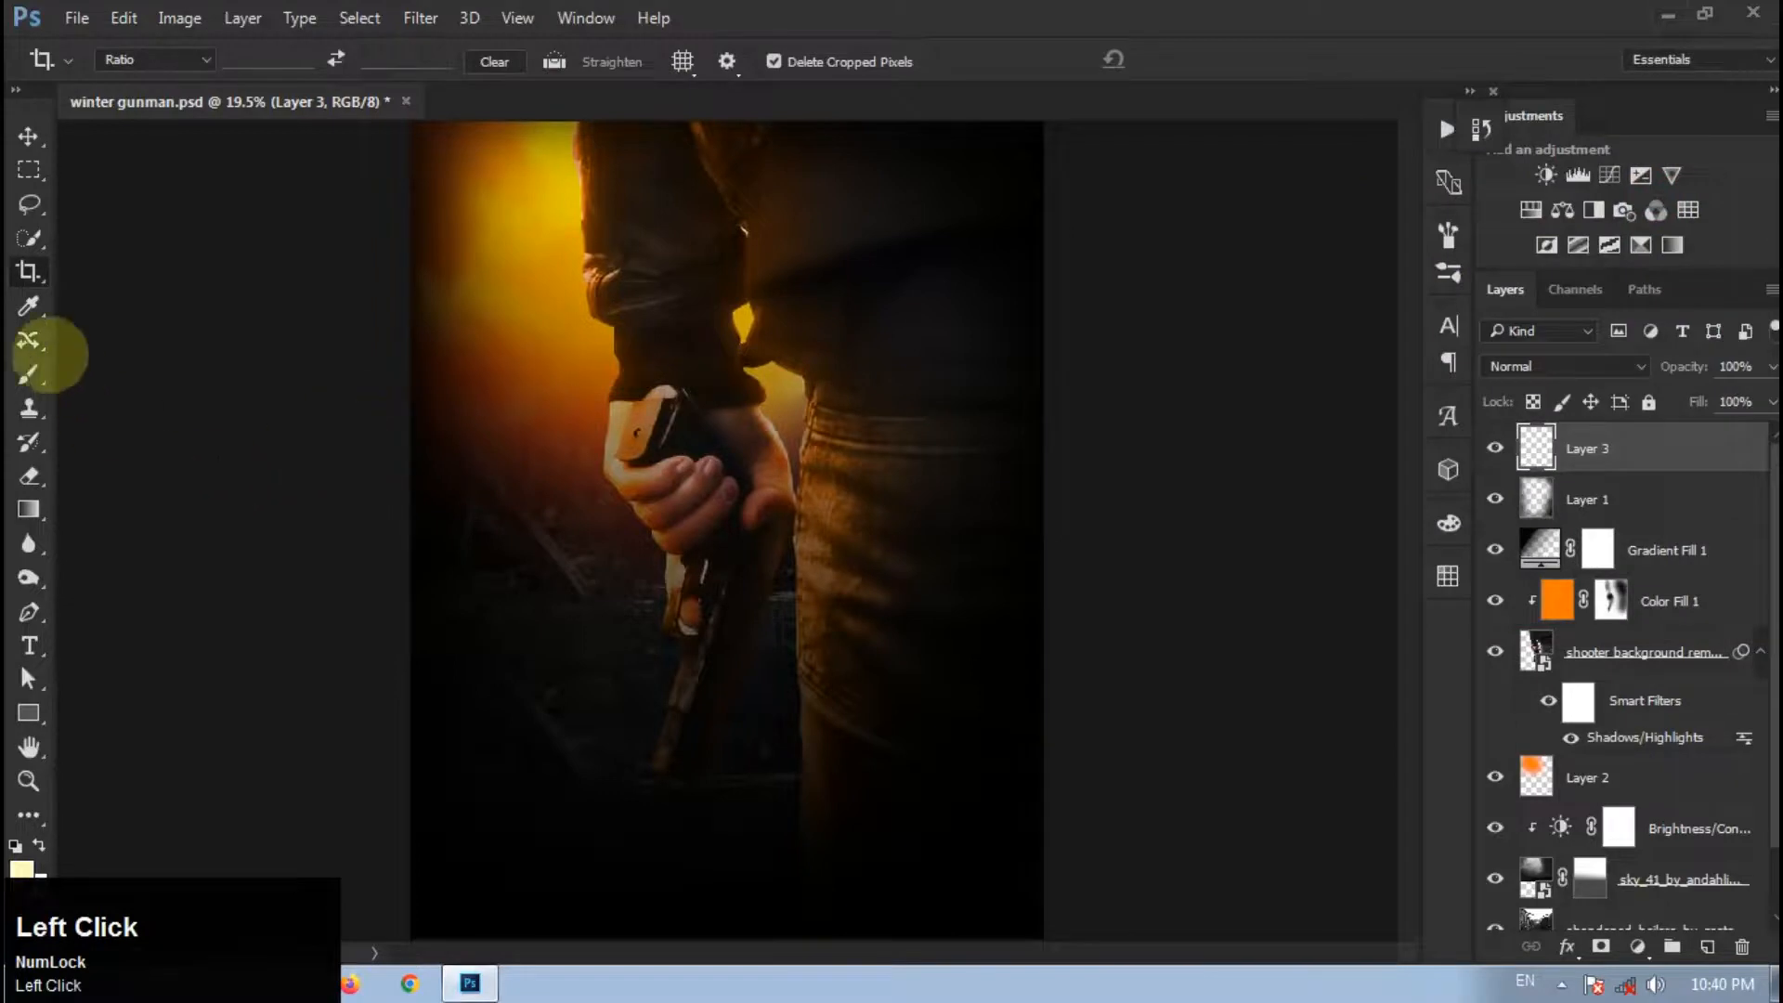
Step: Paint a large pale yellow glow over the shooter's forearm with the Brush at size 1600 and 100% flow
left_click(28, 376)
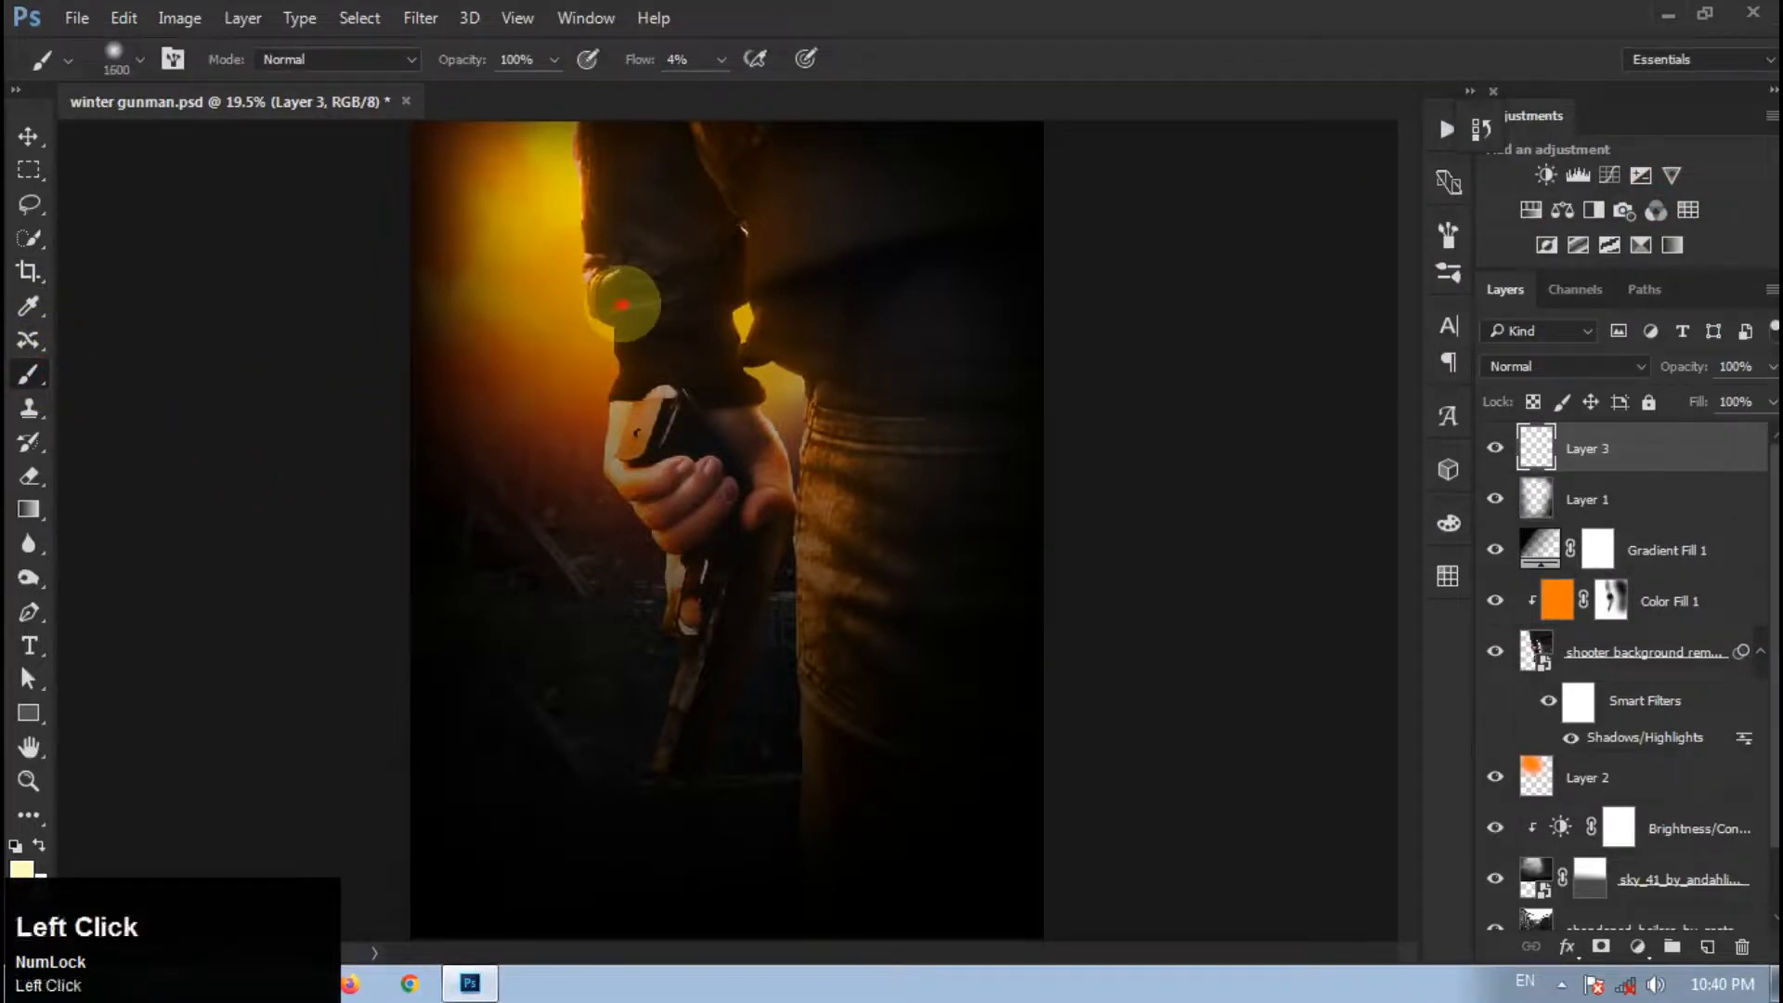
key("ctrl+z")
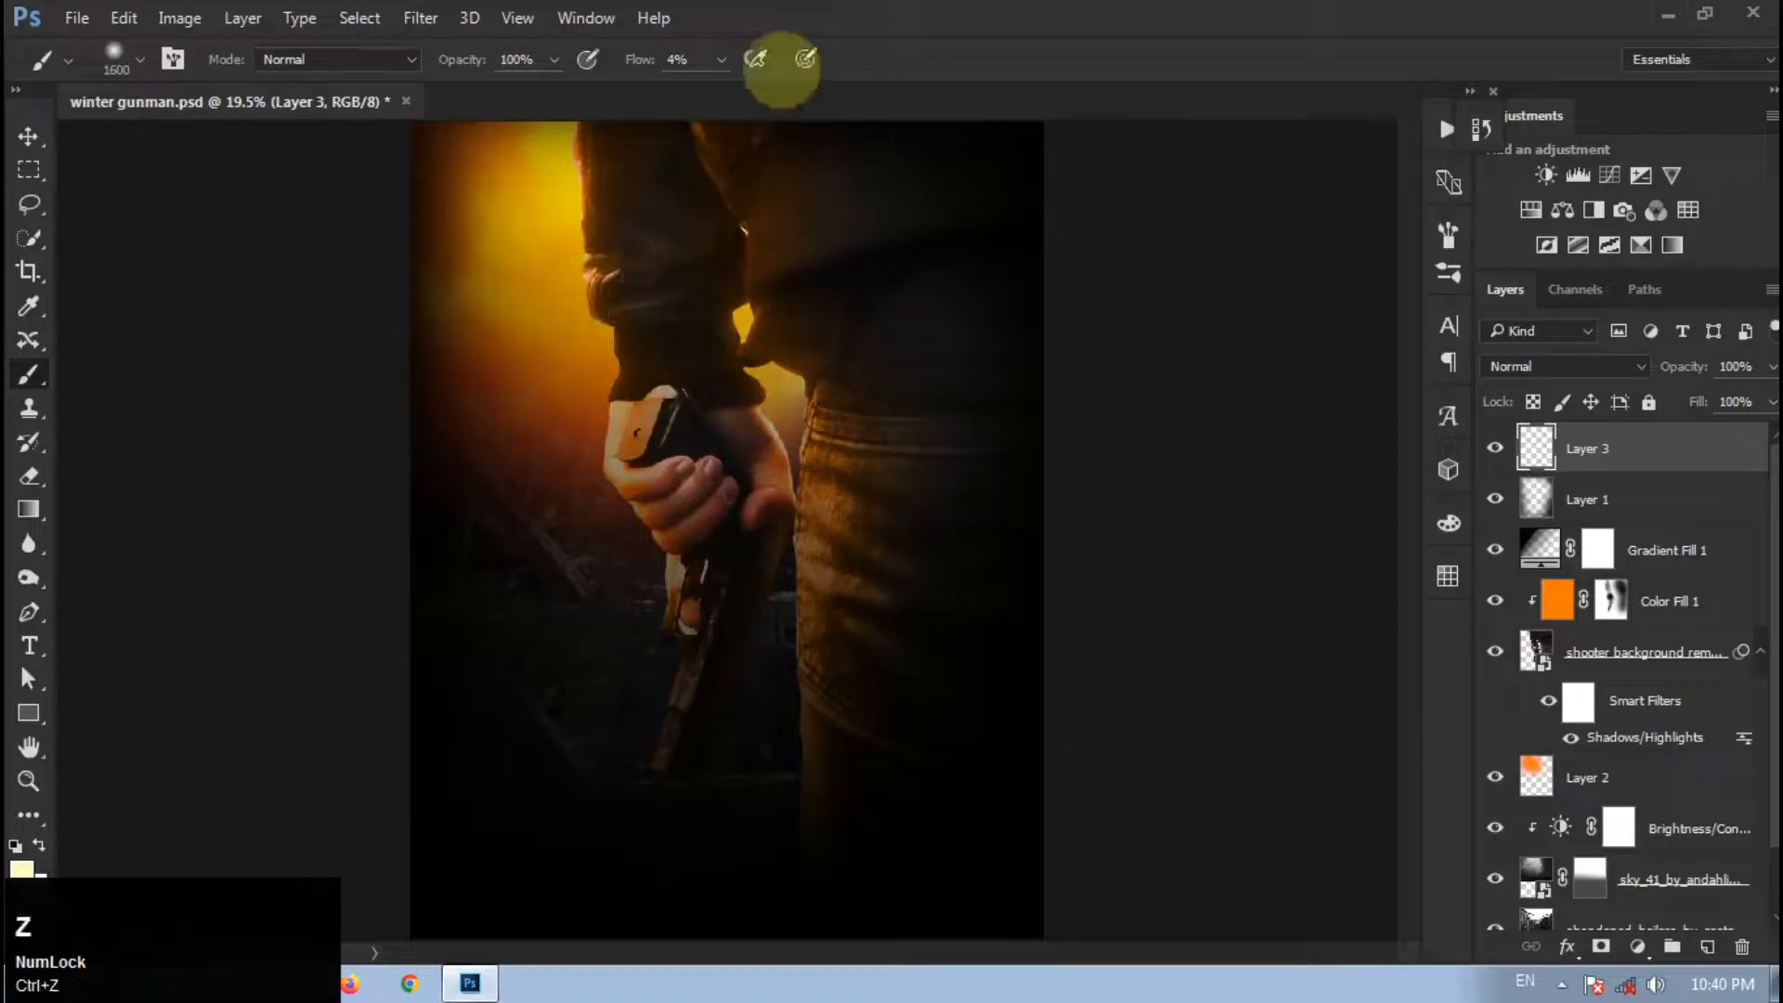
left_click_drag(721, 59, 816, 82)
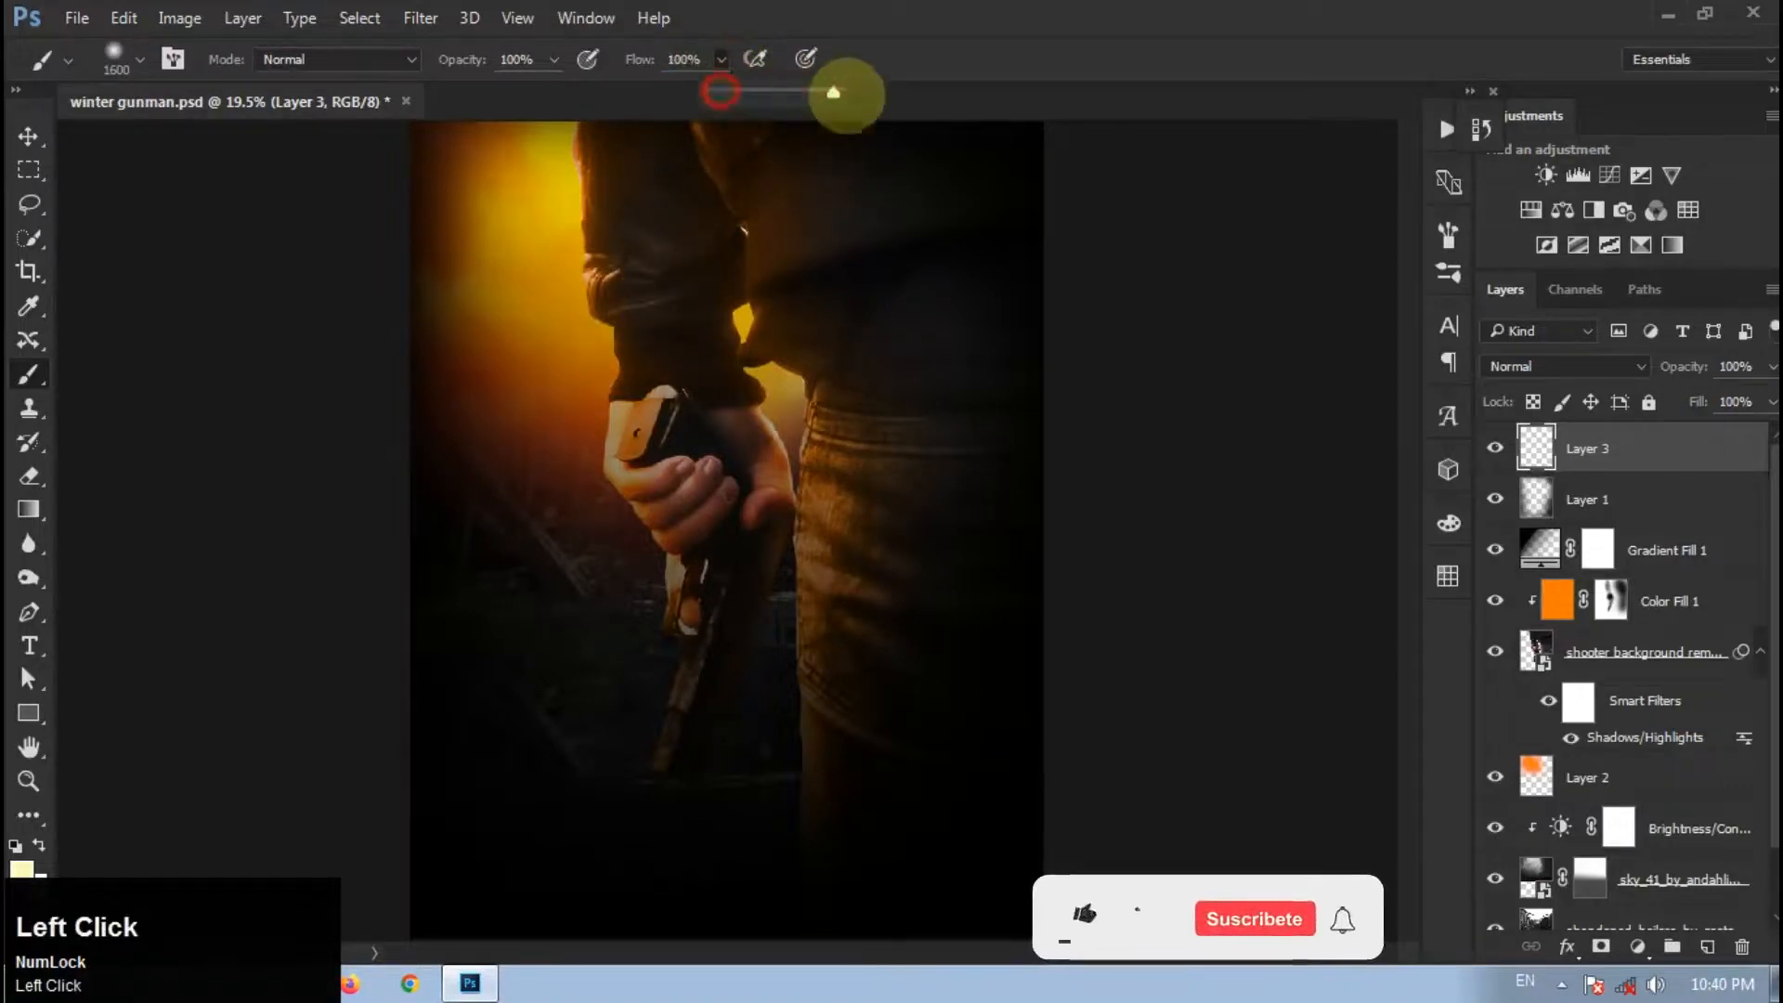
left_click(593, 295)
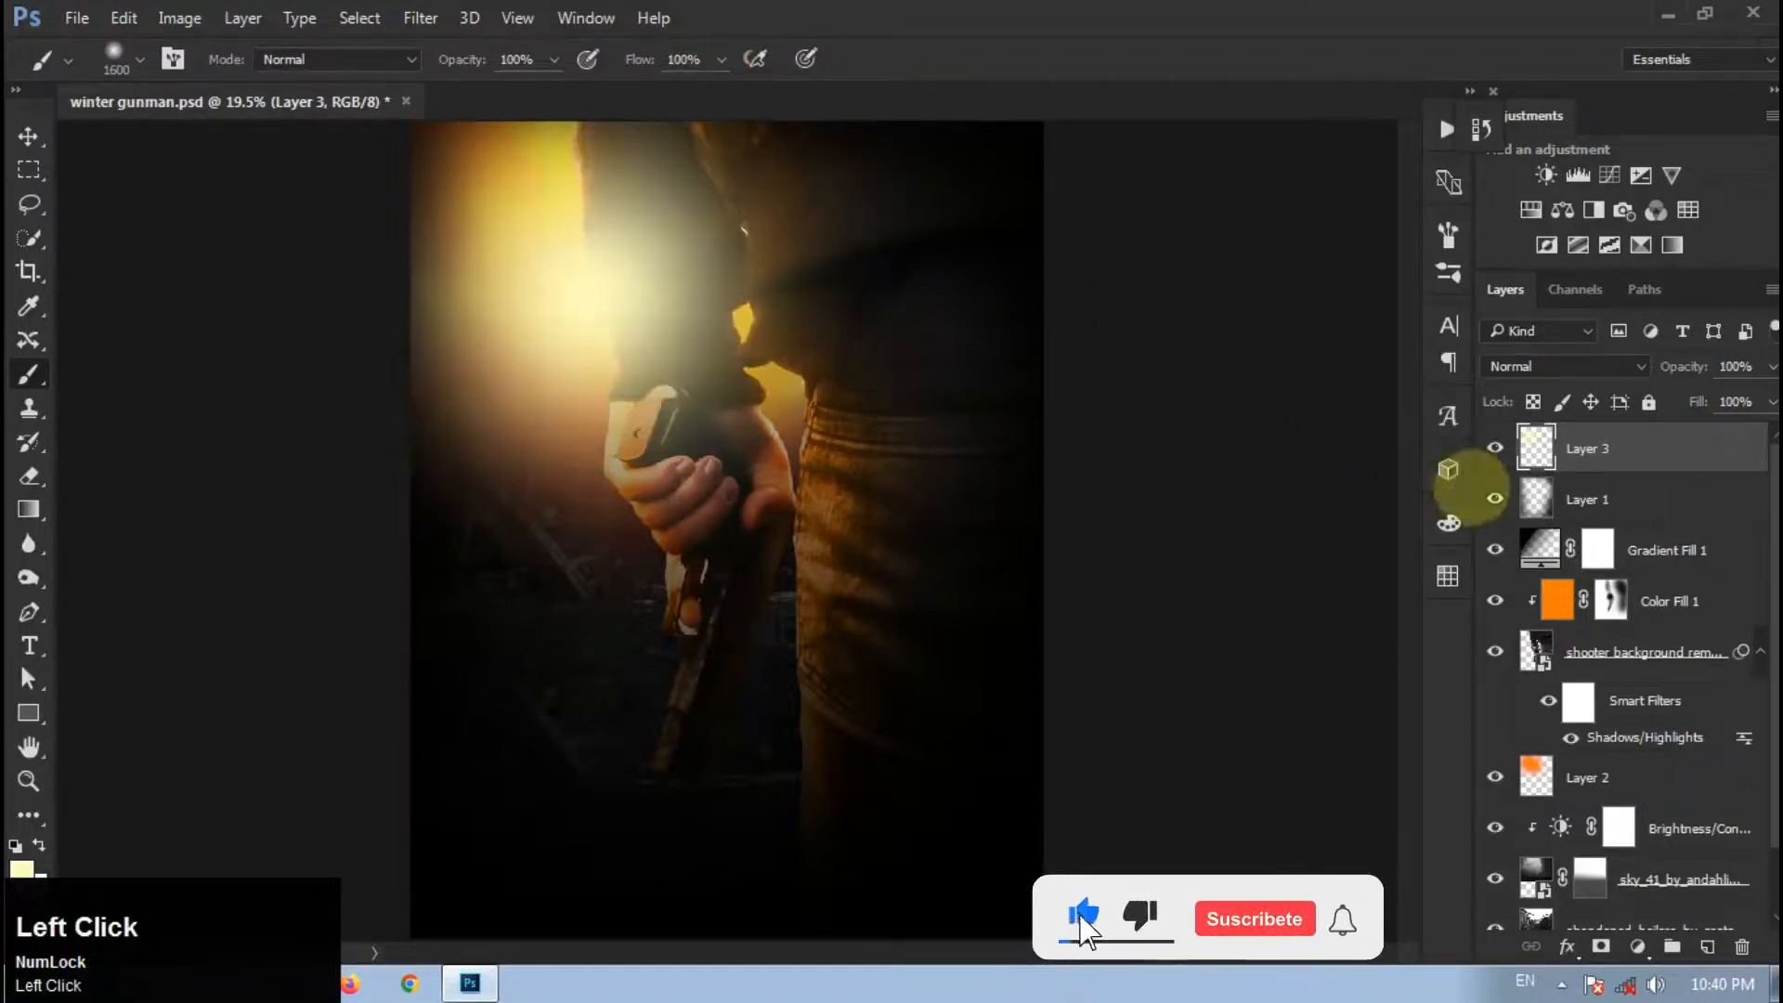
Step: Try the Multiply and Lighten blend modes on the pale yellow glow layer and settle on Overlay
left_click(1589, 367)
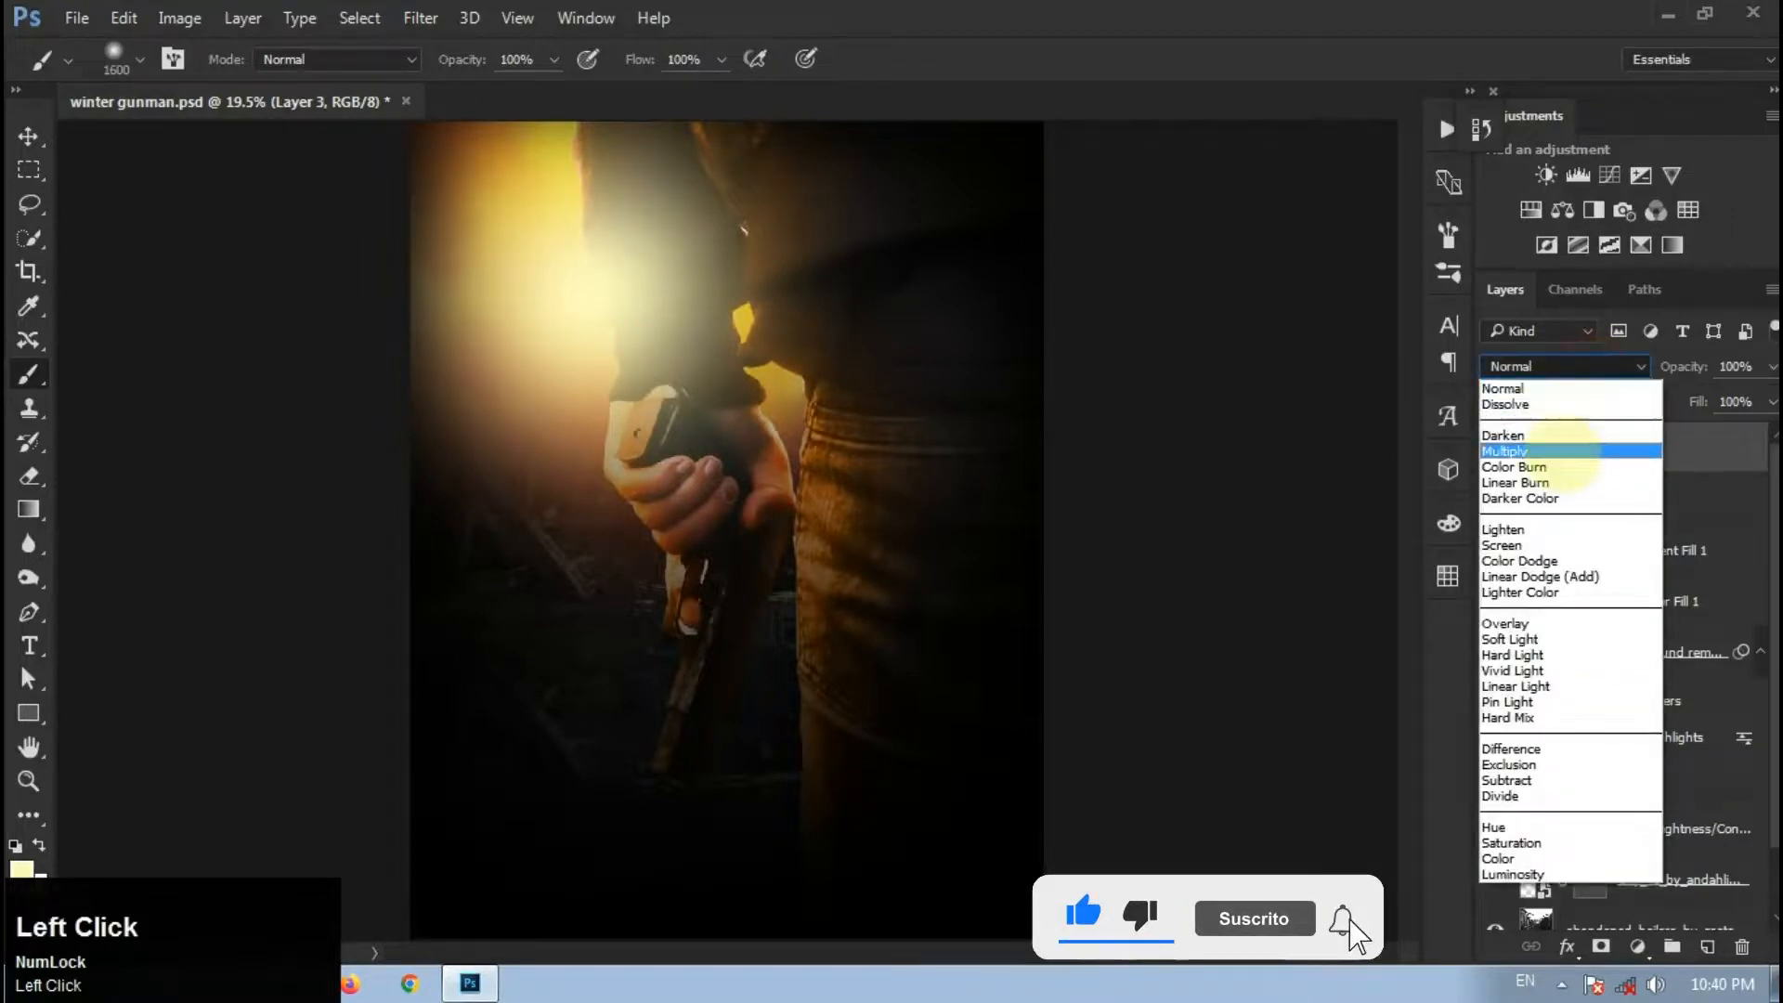
left_click(1569, 451)
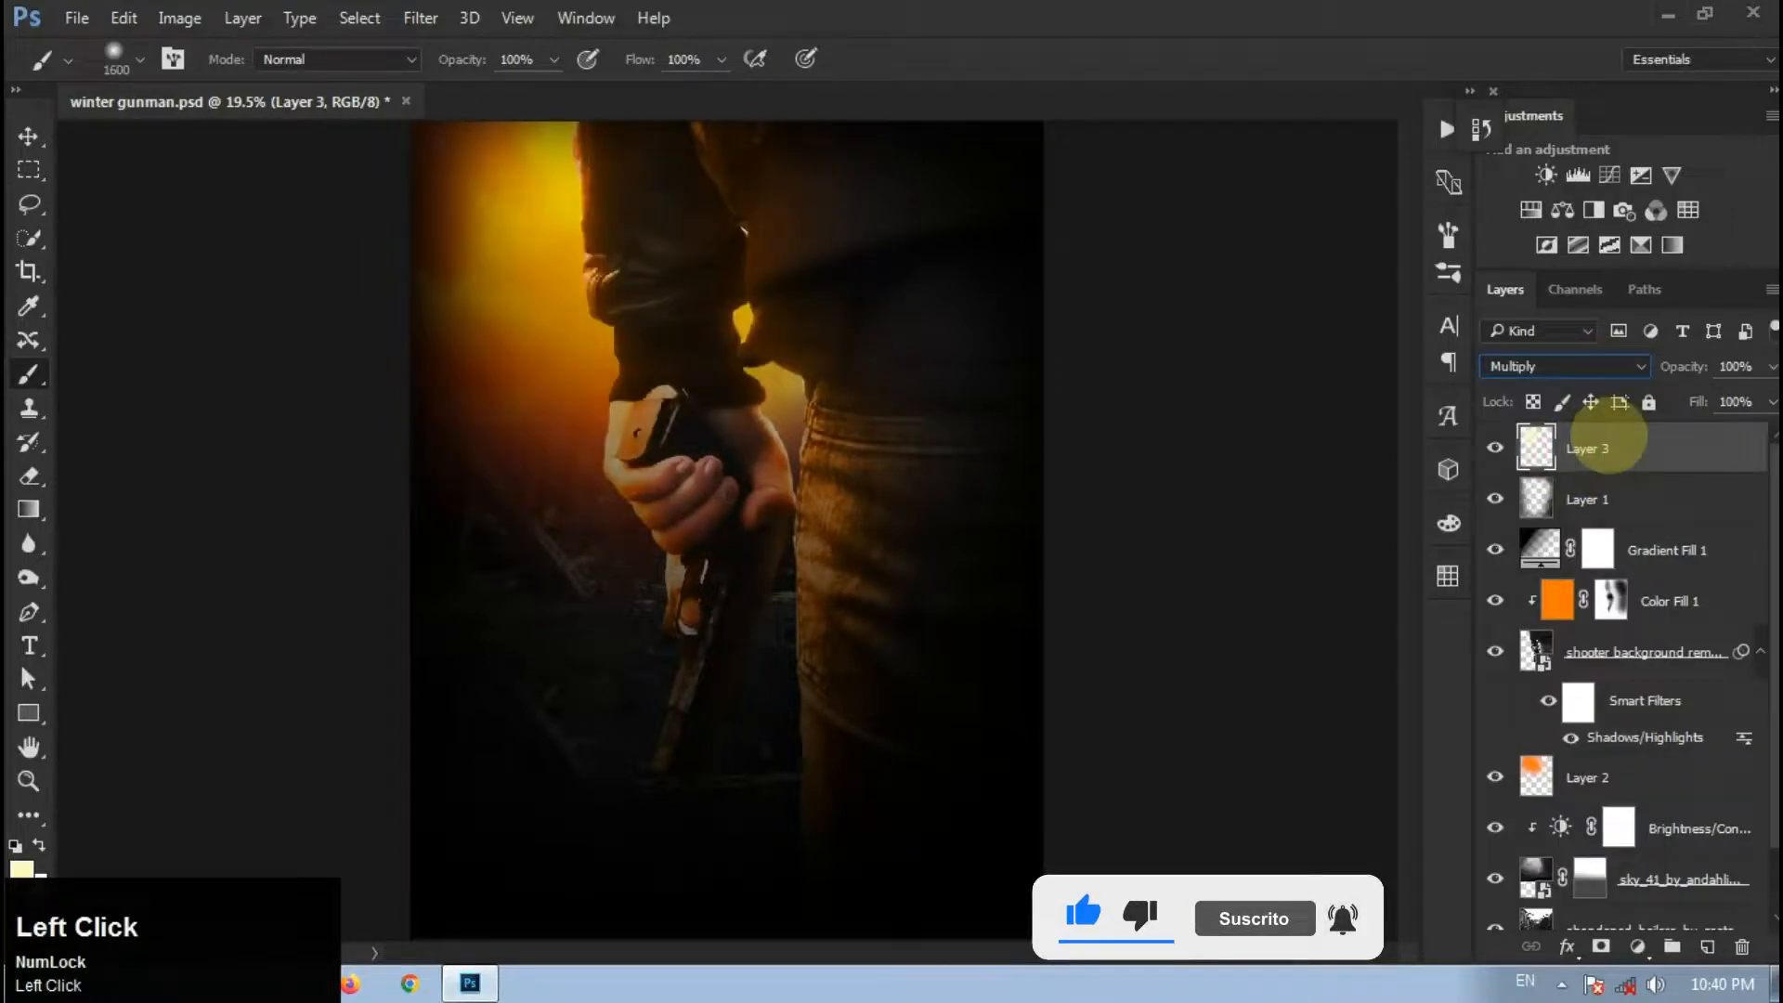
key("Down")
key("Down")
key("Down")
key("Down")
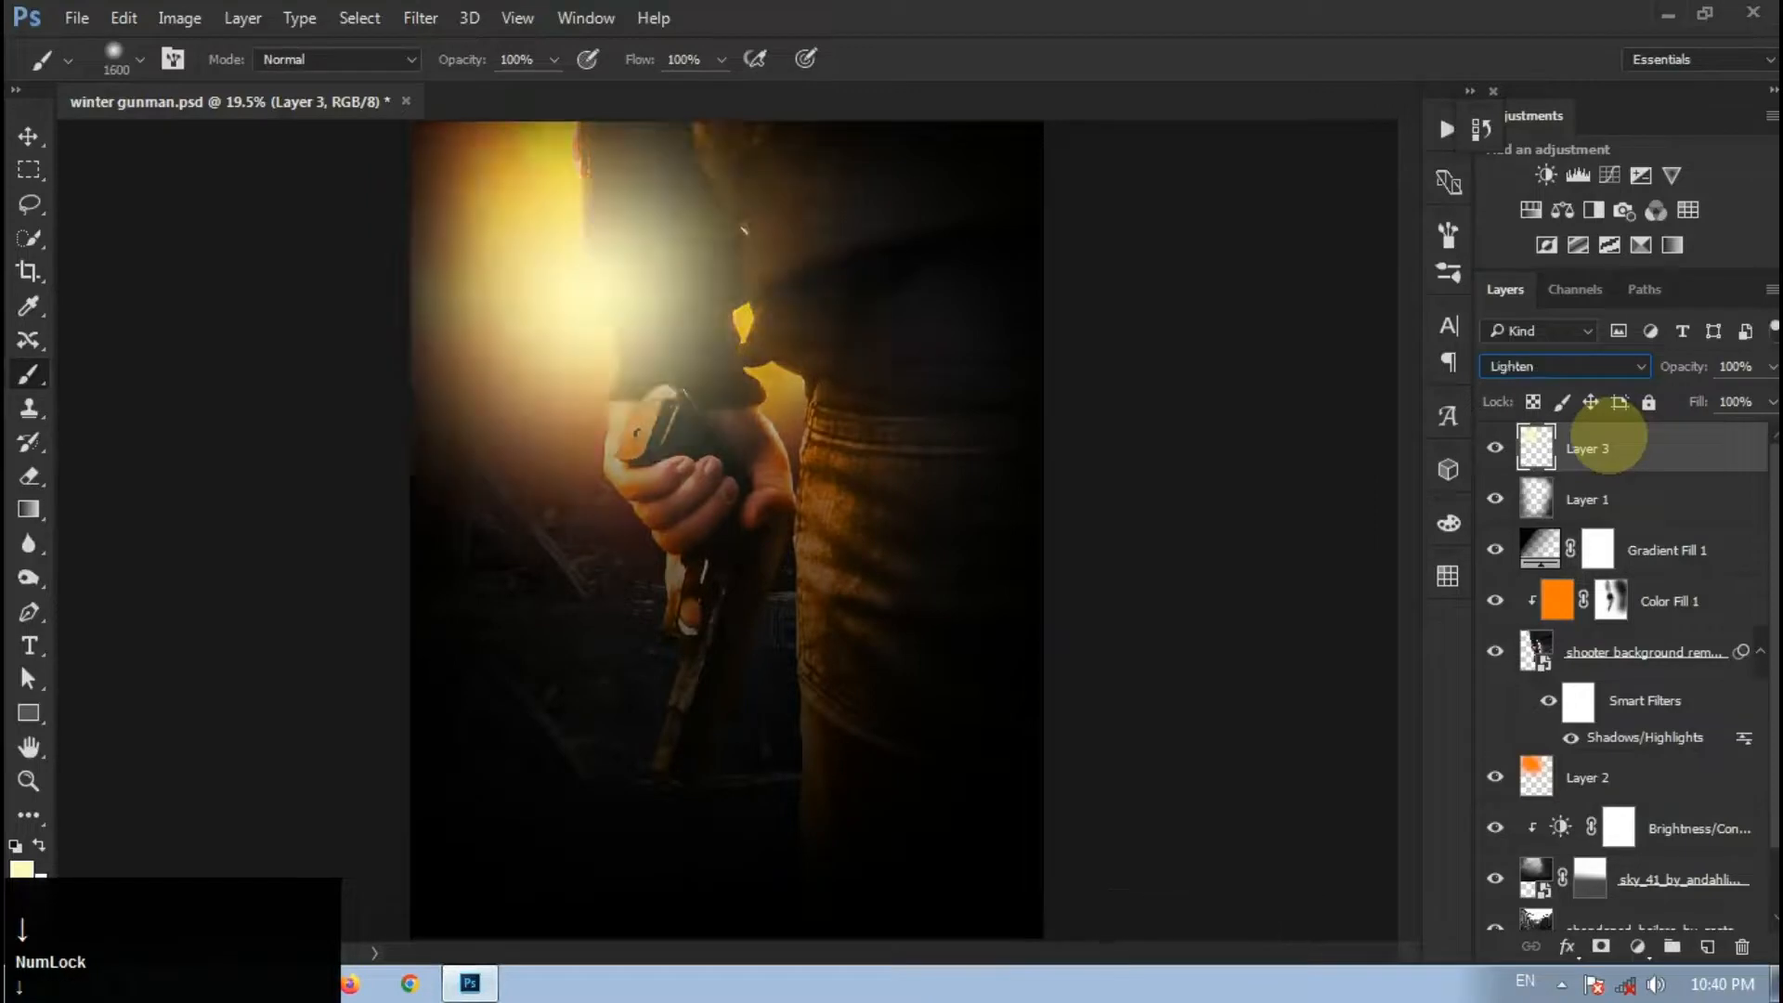
key("Down")
key("Down")
key("Down")
key("Down")
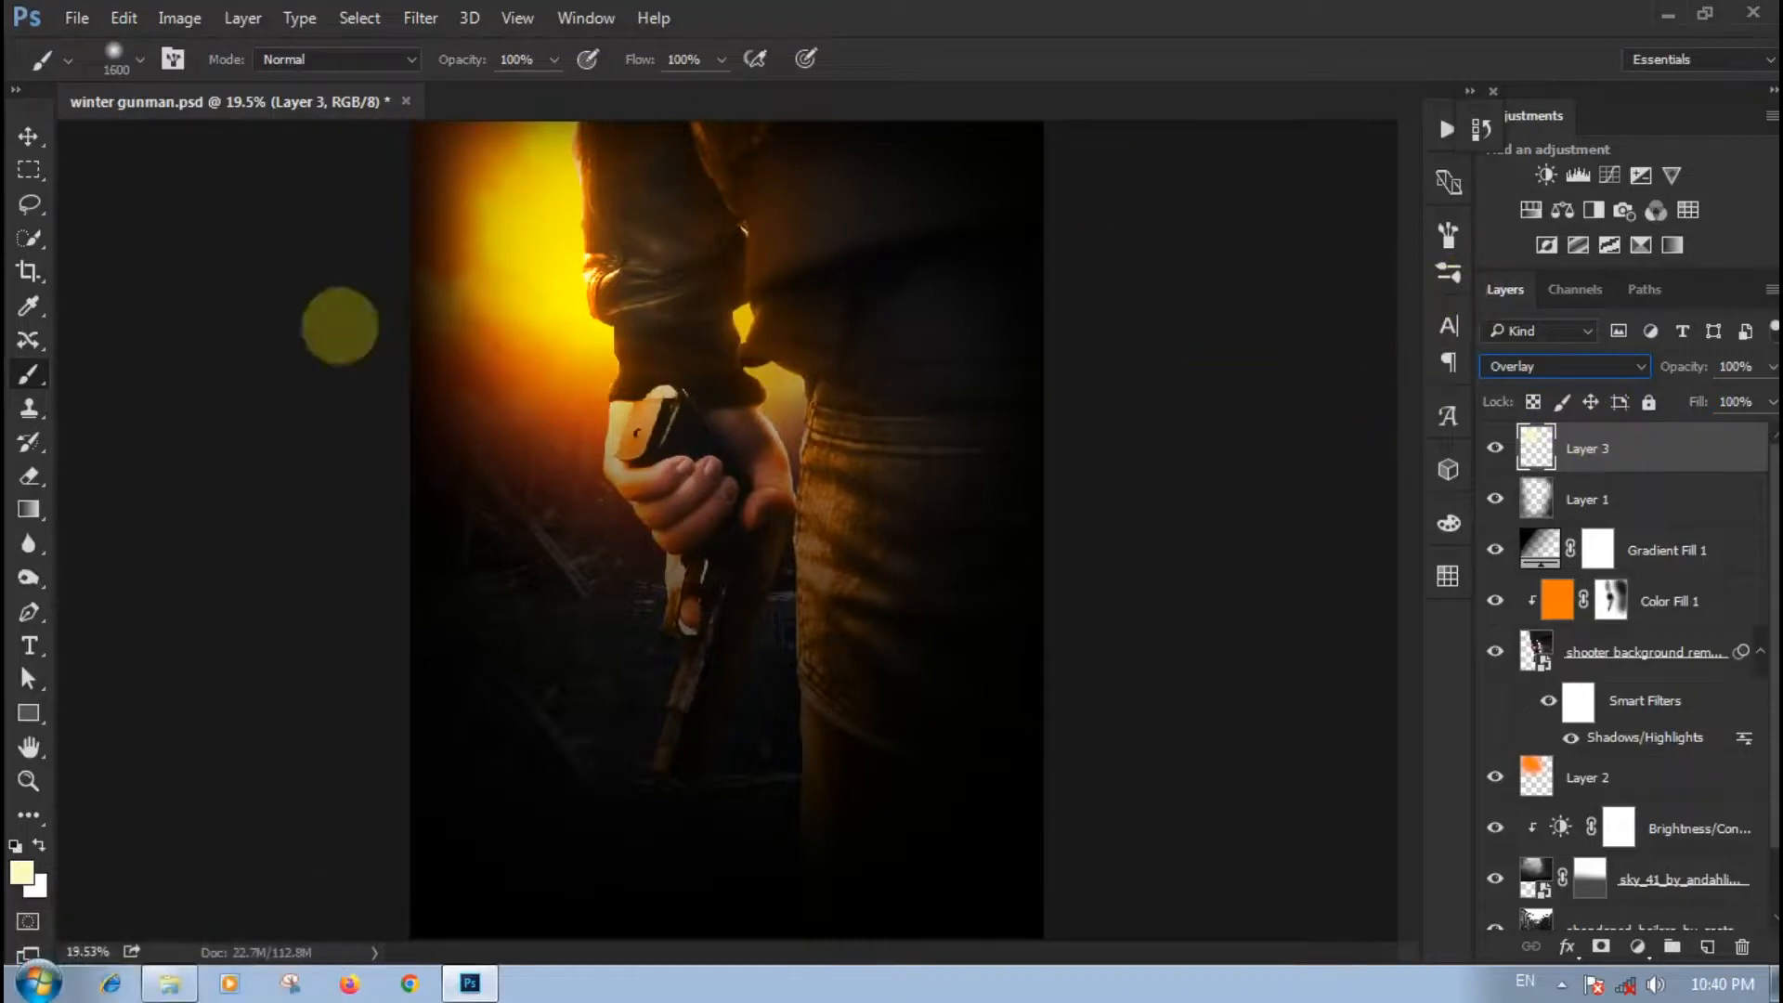
Step: Free-transform the glow layer, moving it straight down until its upper edge sits at the shooter's wrist
left_click(28, 135)
key("ctrl+t")
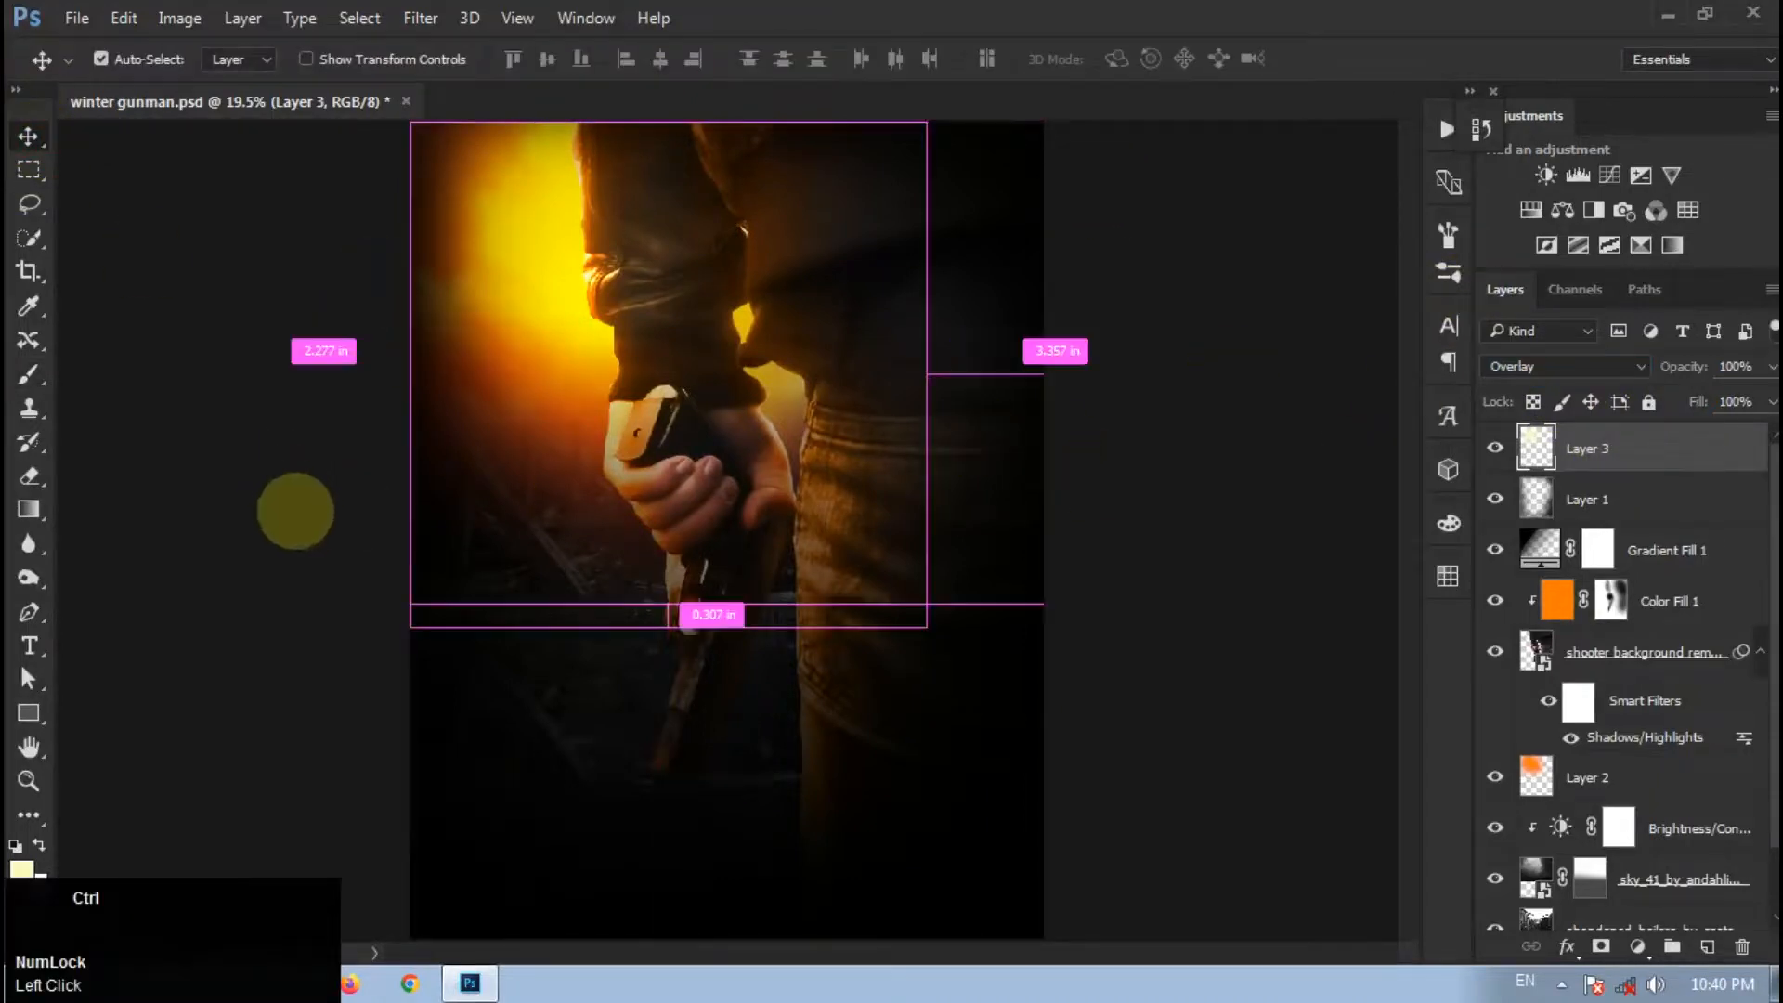
left_click_drag(549, 259, 581, 366)
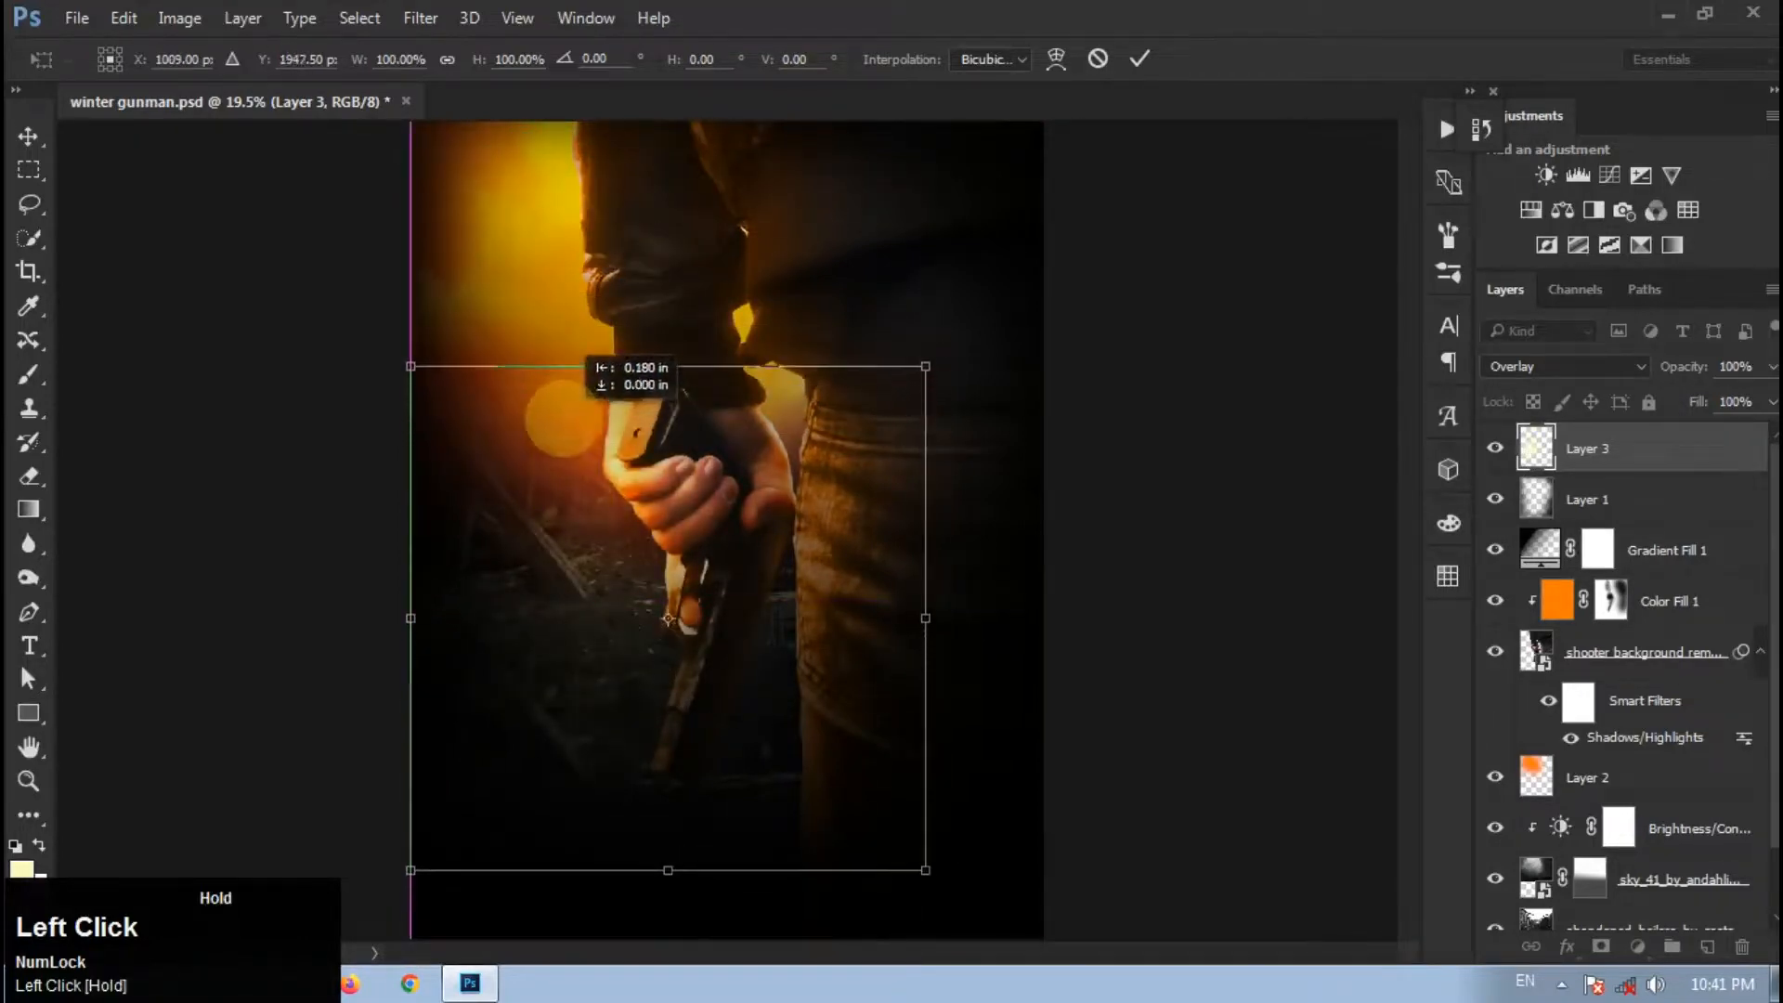
left_click(1138, 59)
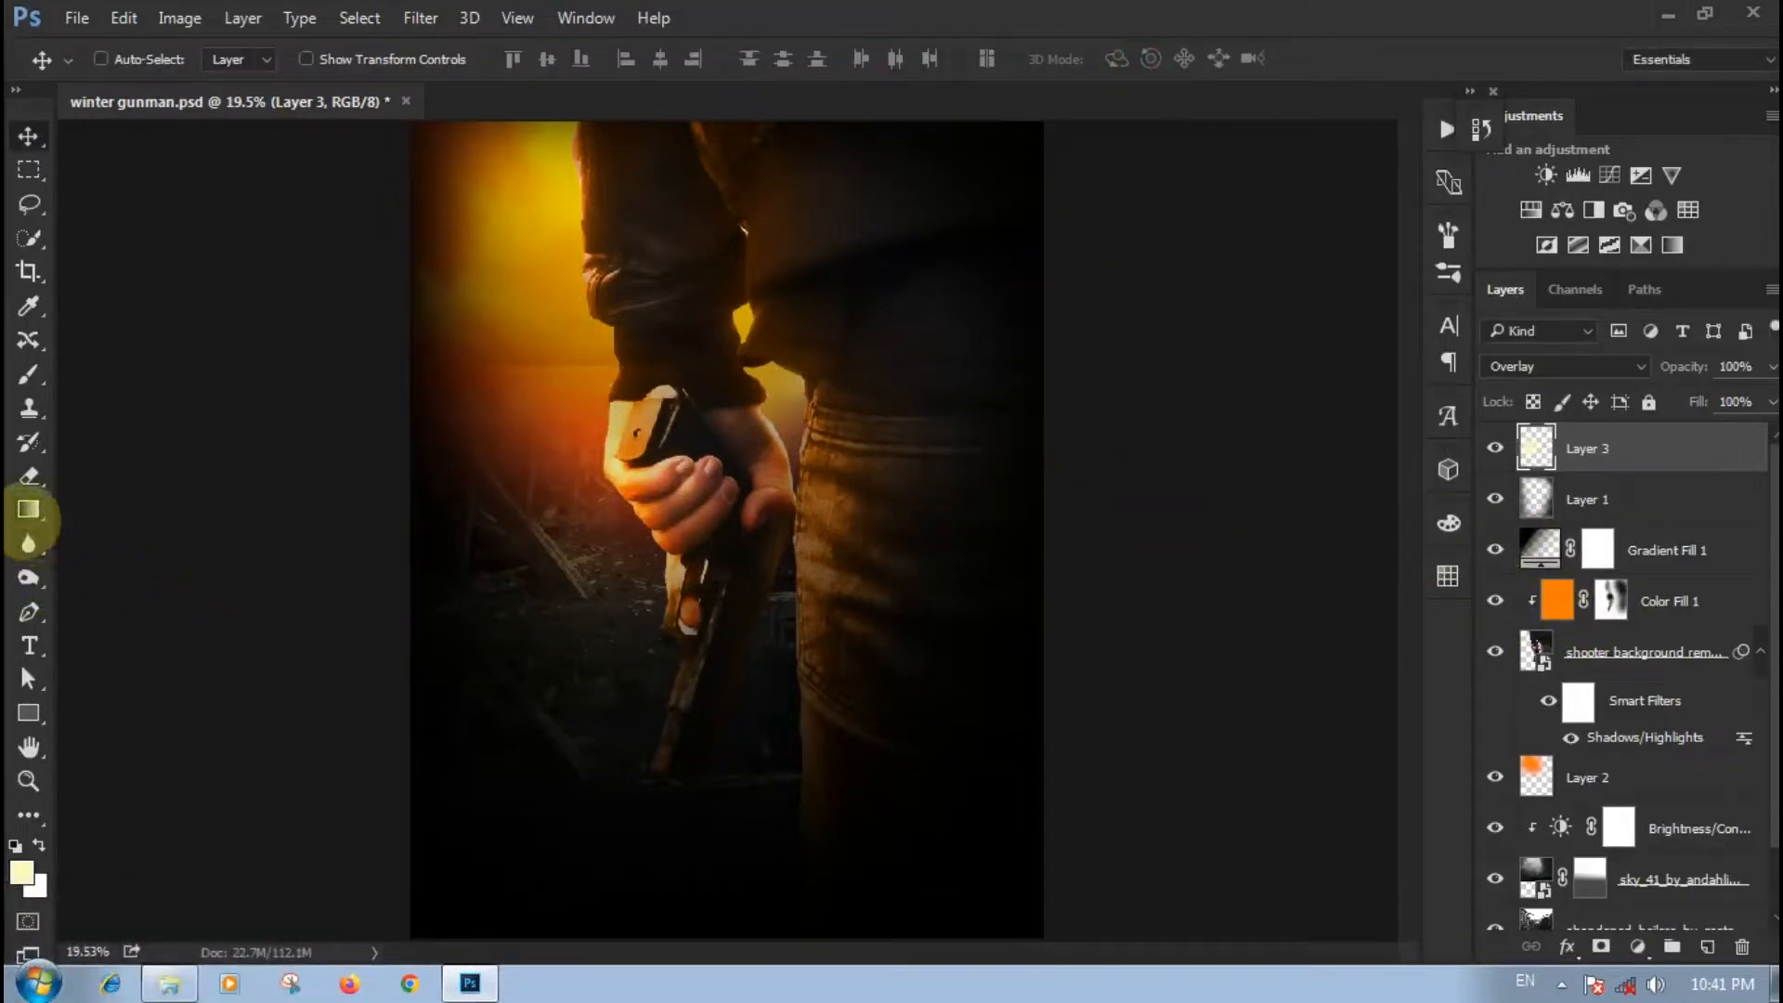
Step: Add a white layer mask to the glow layer, with black as the foreground color
left_click(28, 509)
key("x")
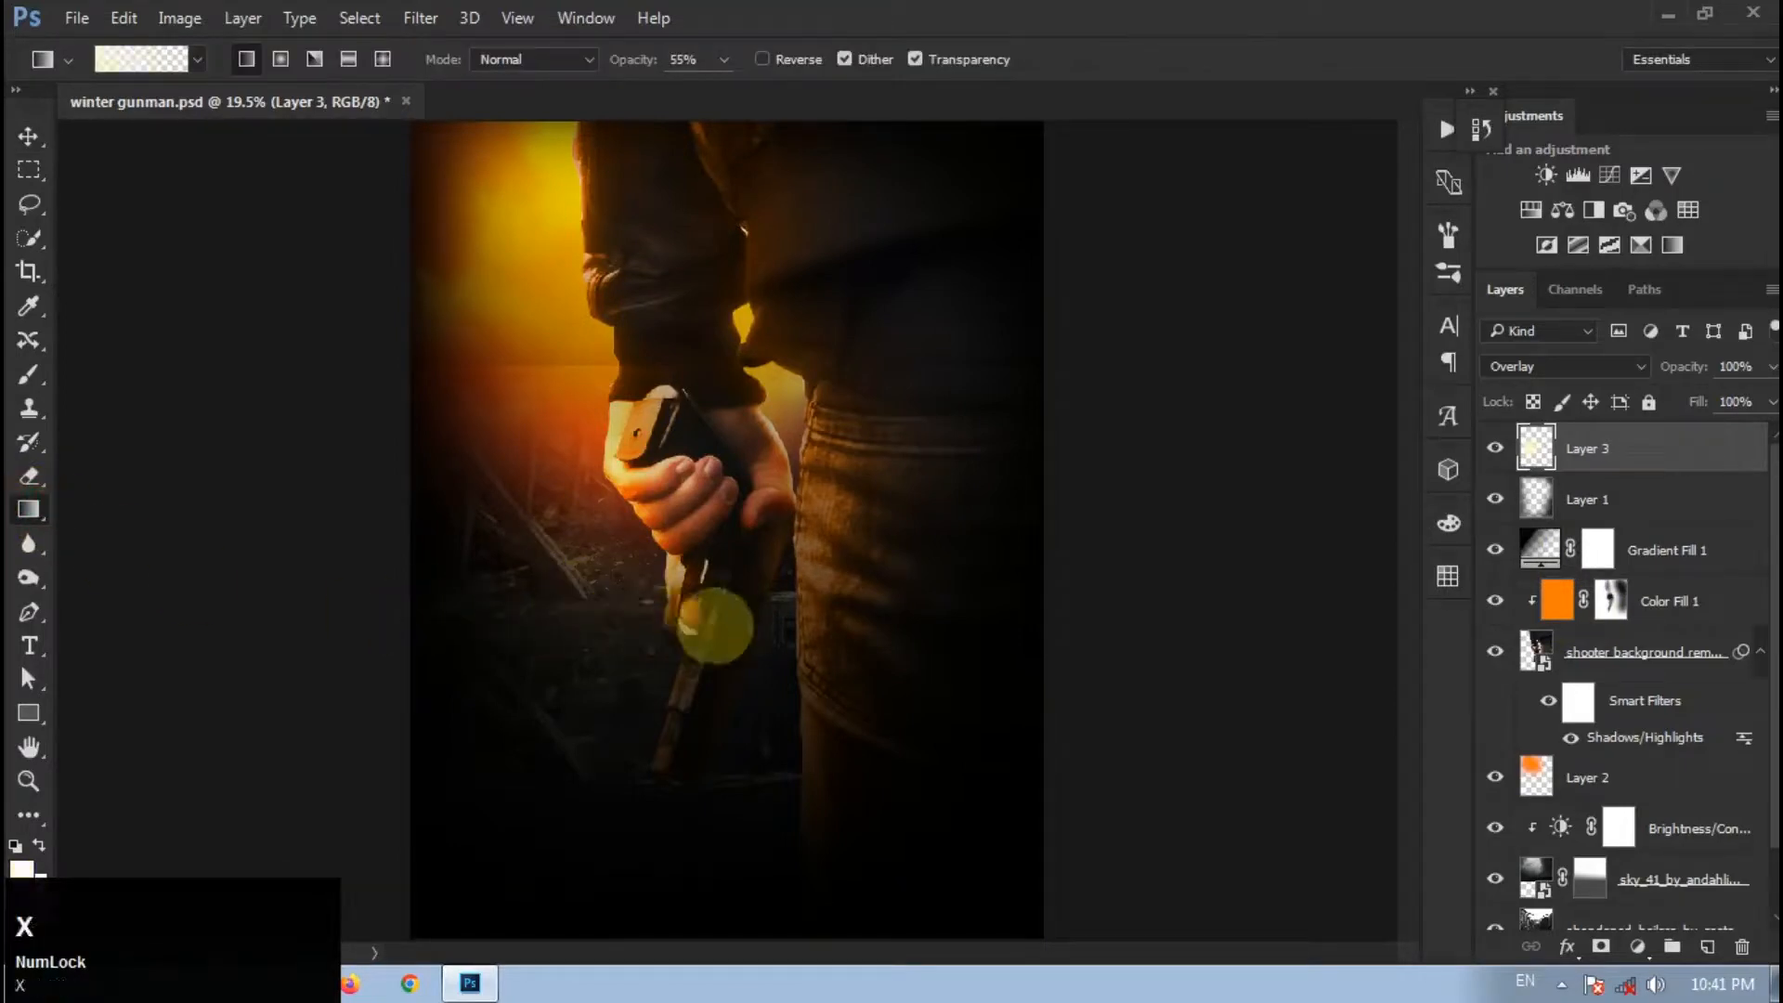
key("c")
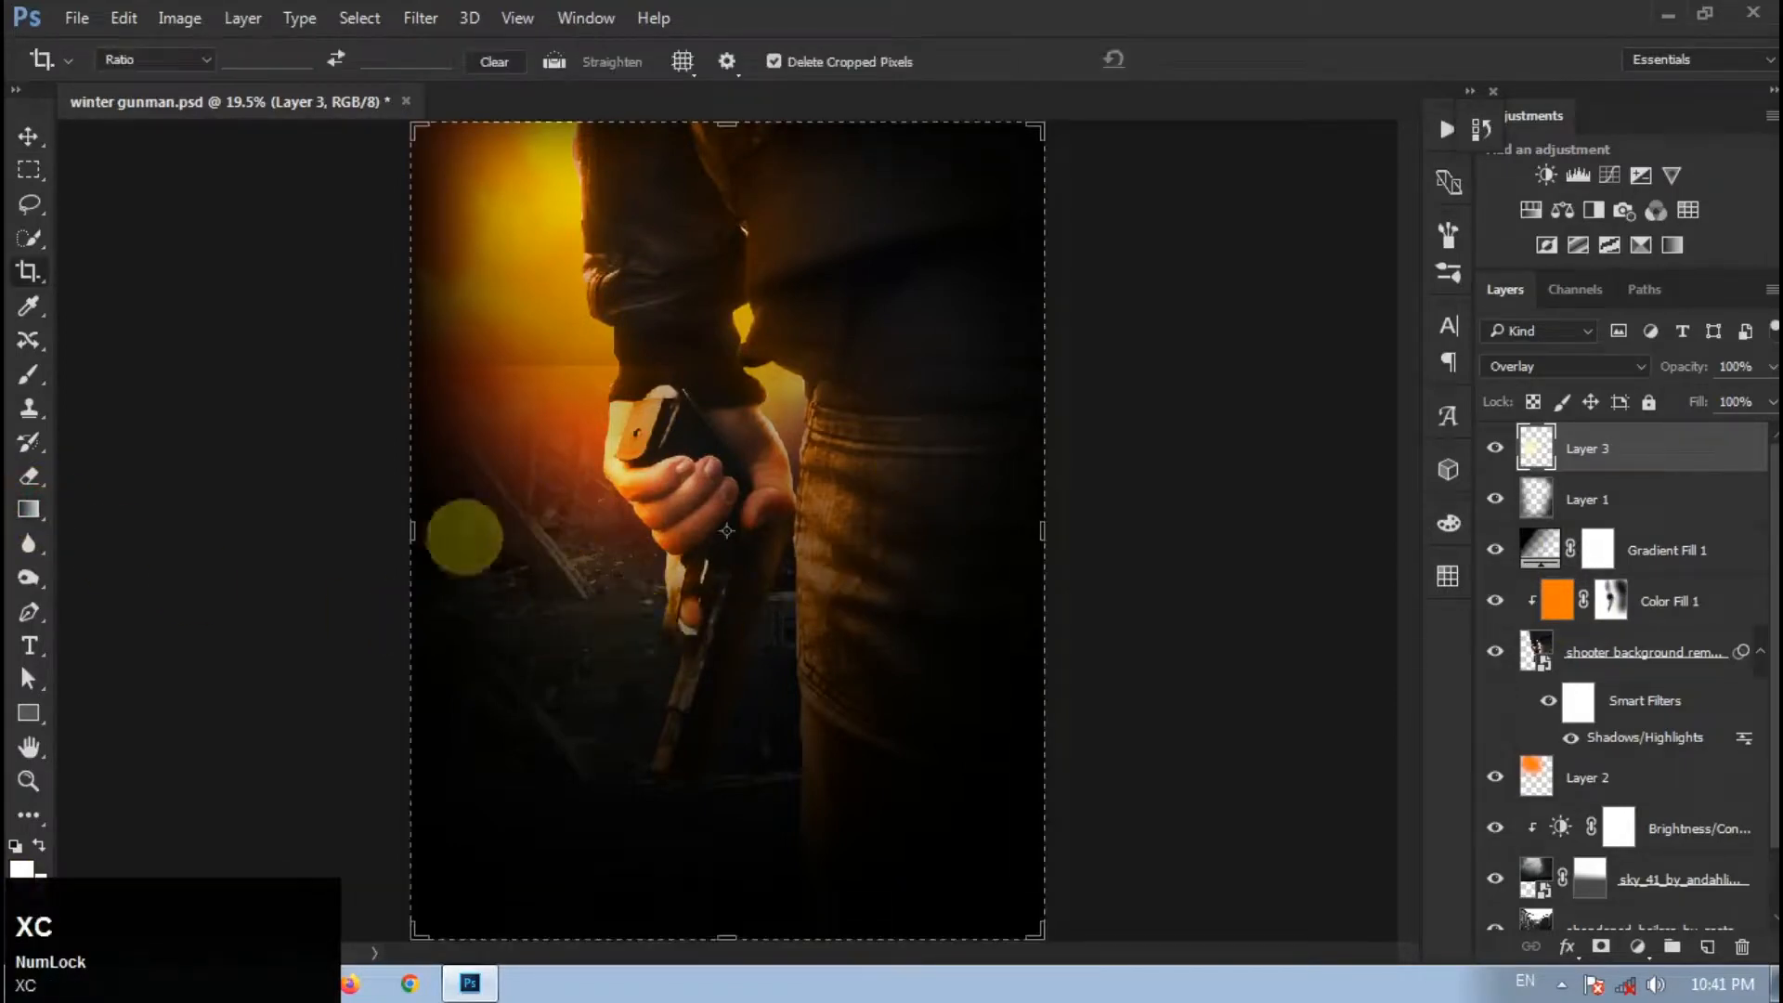
left_click(28, 136)
left_click(1599, 946)
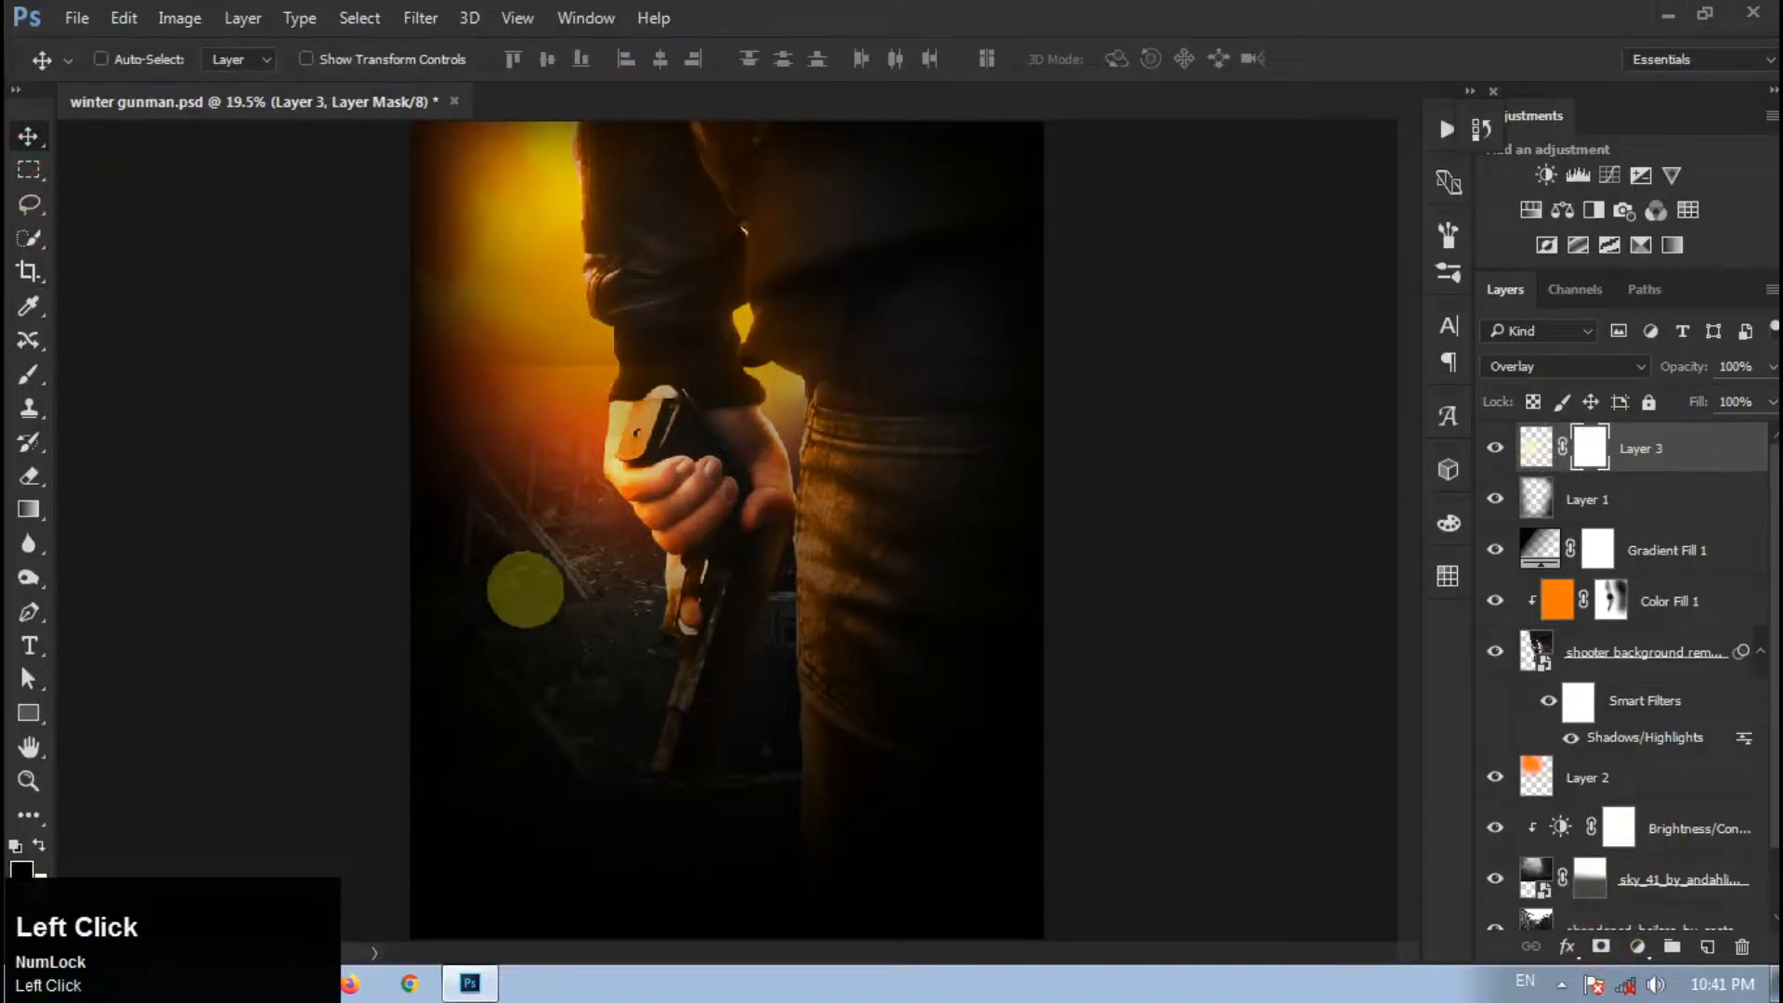
Step: Fade the glow's hard upper edge on its mask with downward black-to-transparent linear gradients at 55% opacity around the wrist
key("b")
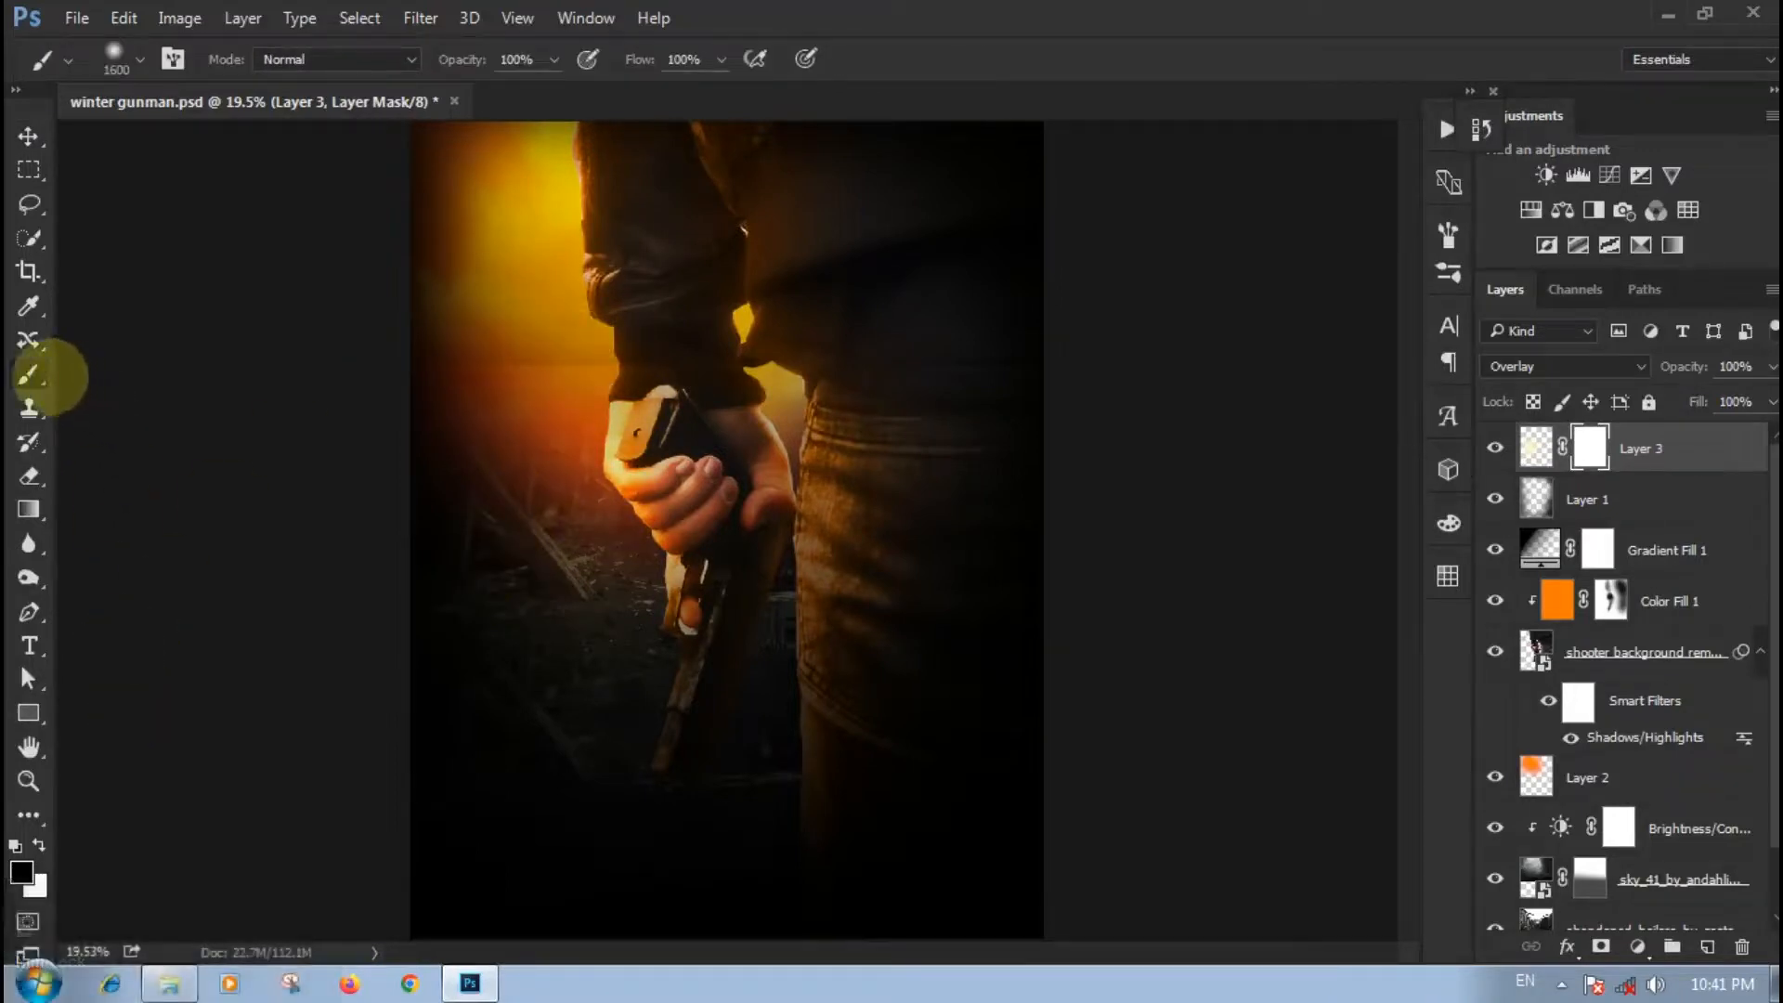
left_click(29, 509)
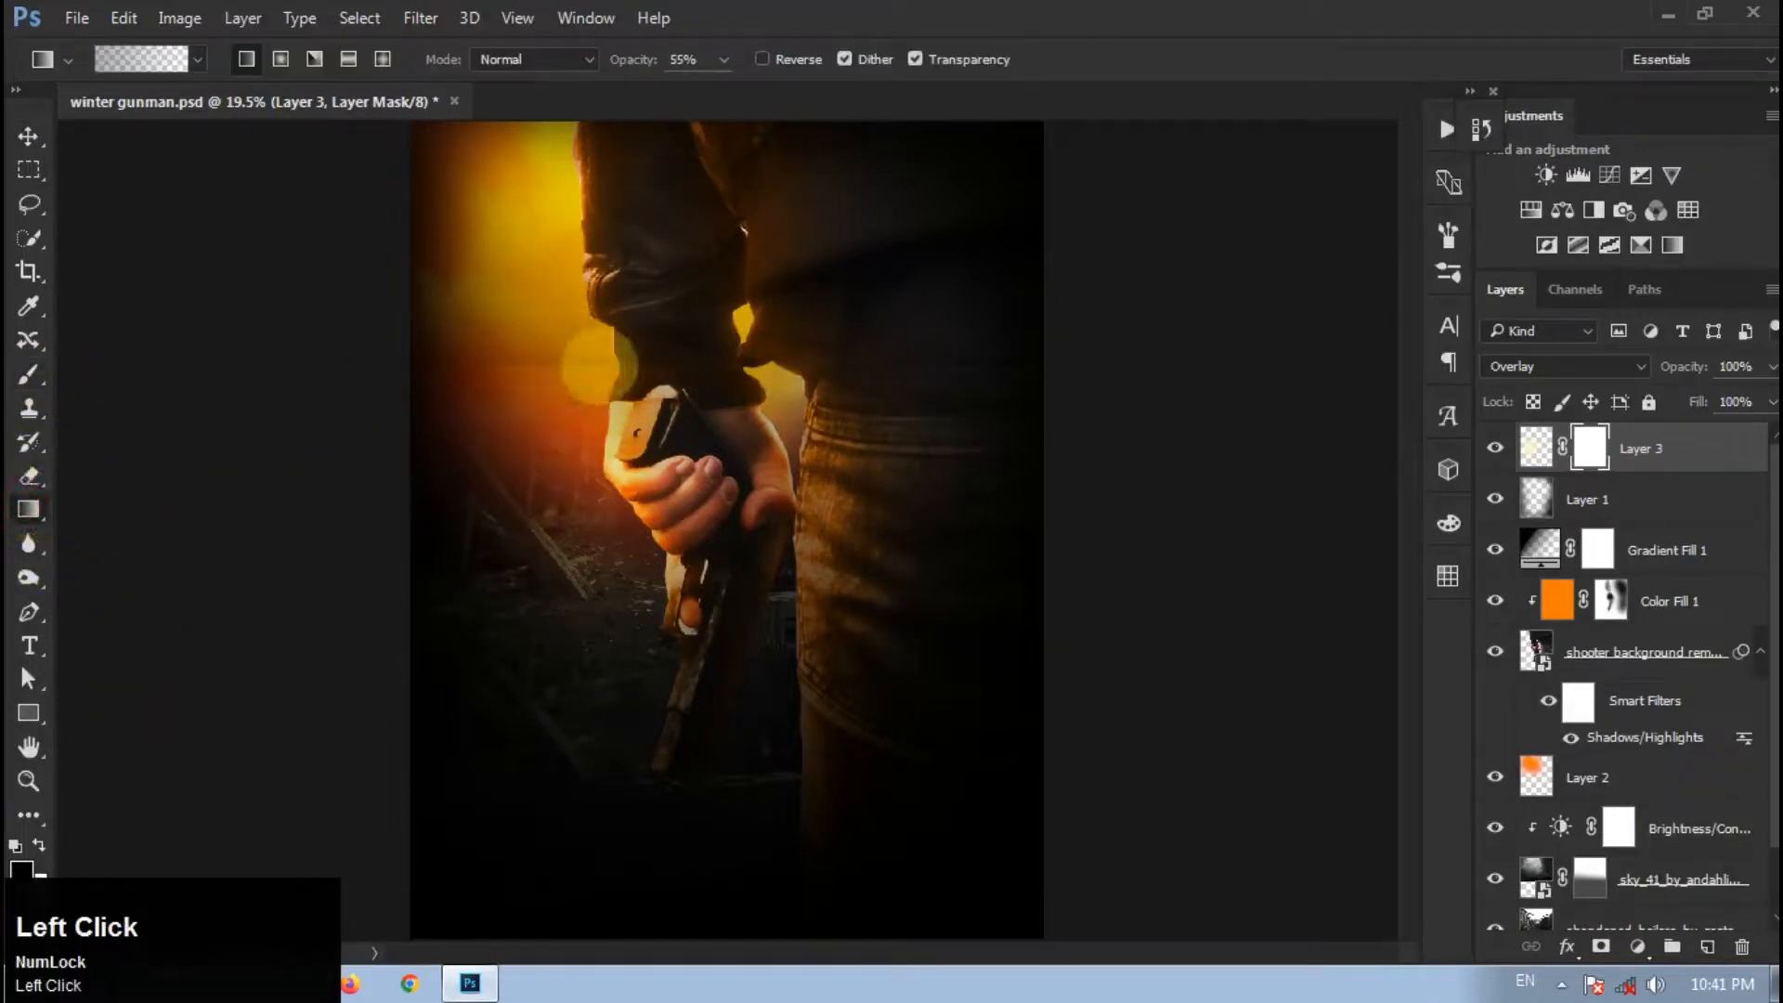
left_click_drag(624, 307, 636, 465)
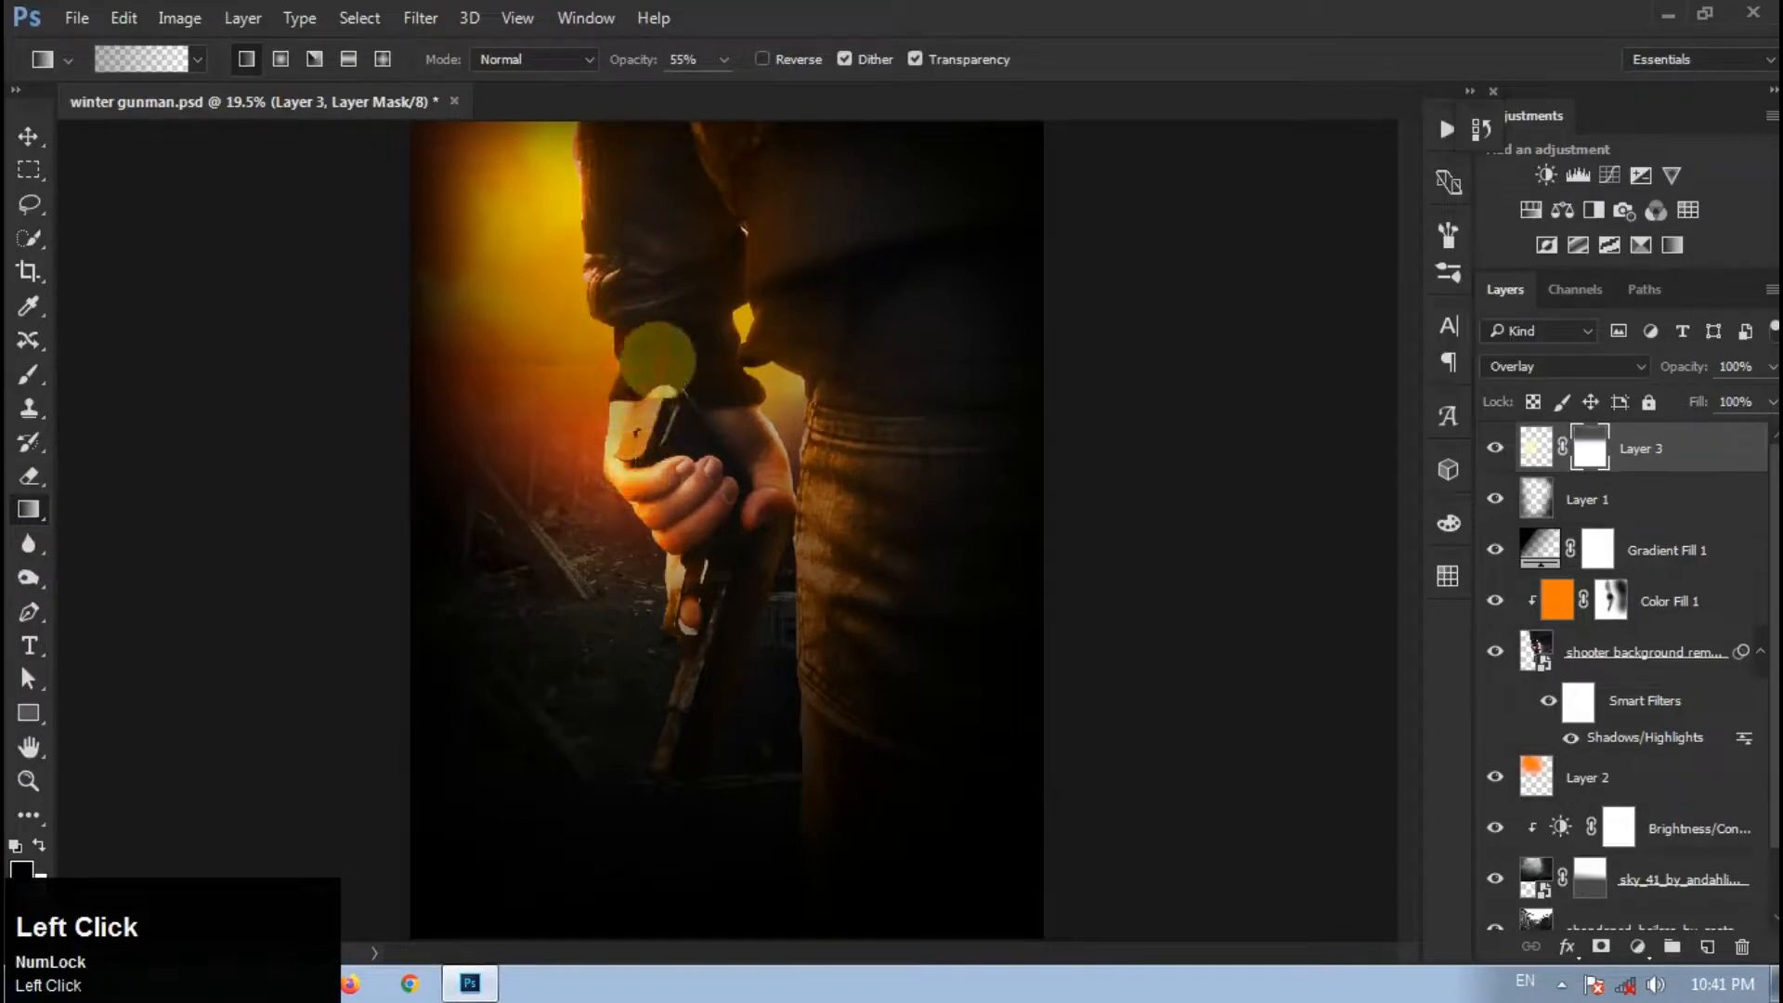
left_click_drag(748, 384, 747, 413)
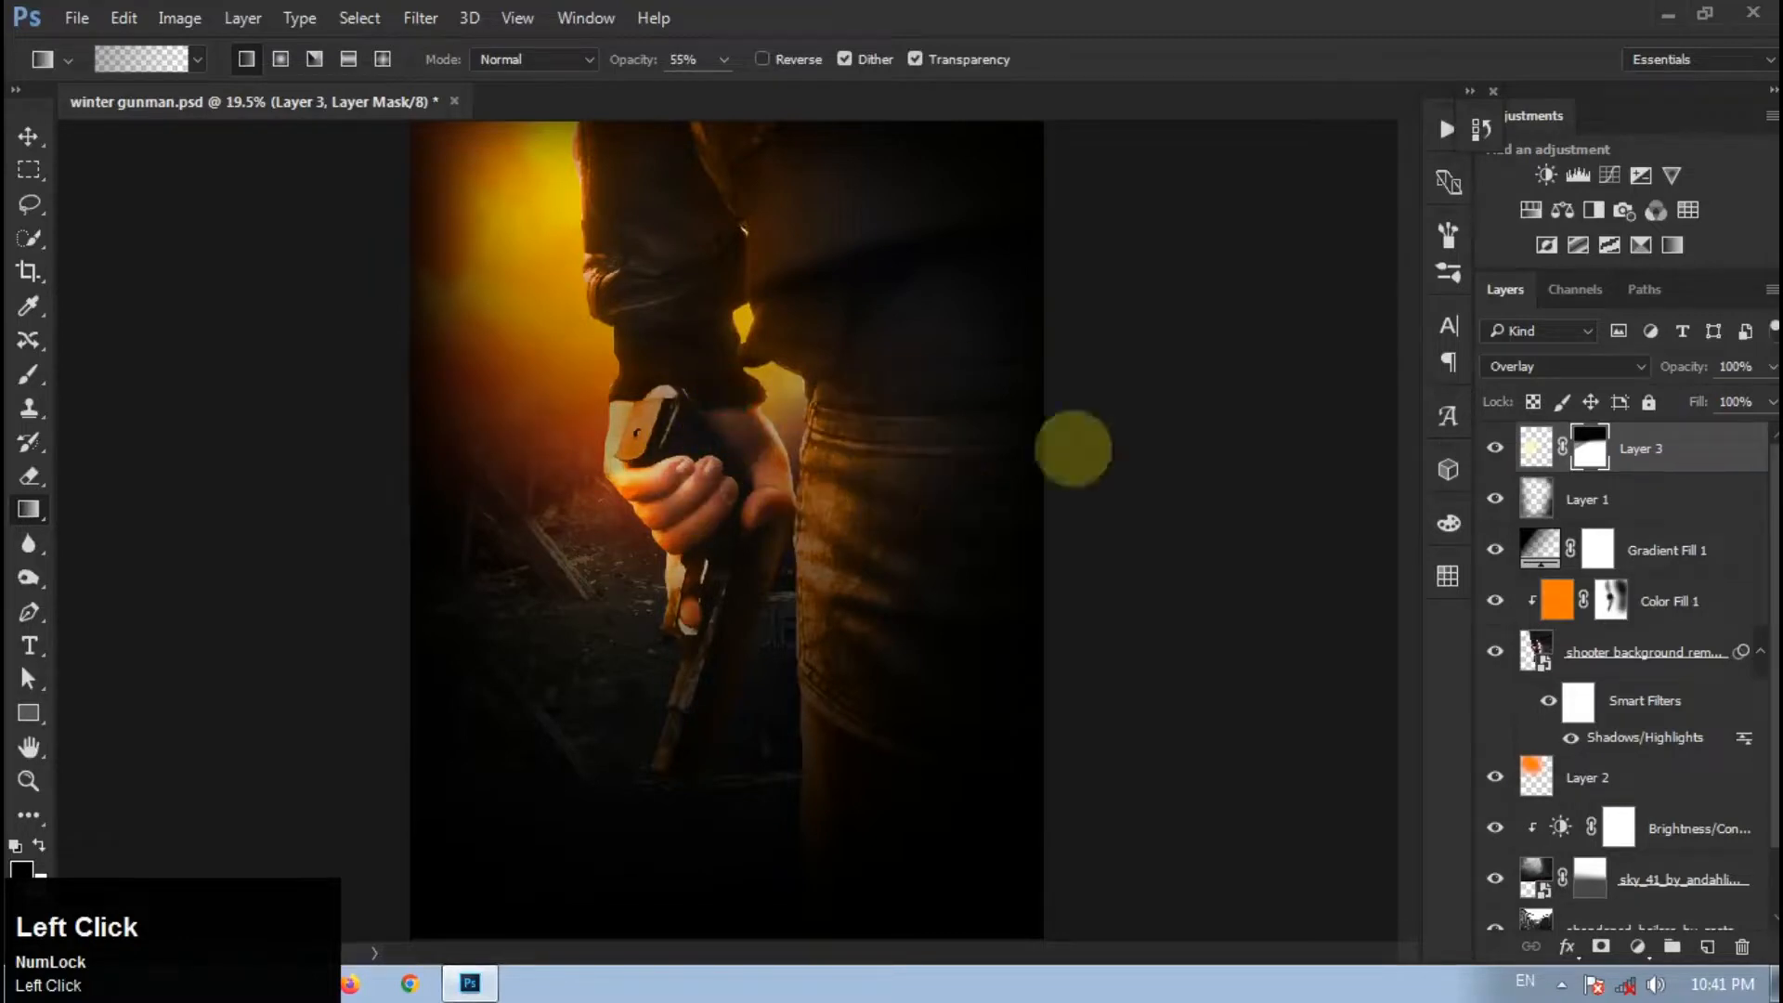
Step: Mask the glow off the gun grip and forearm with a black Brush at size 500, and save the document
key("b")
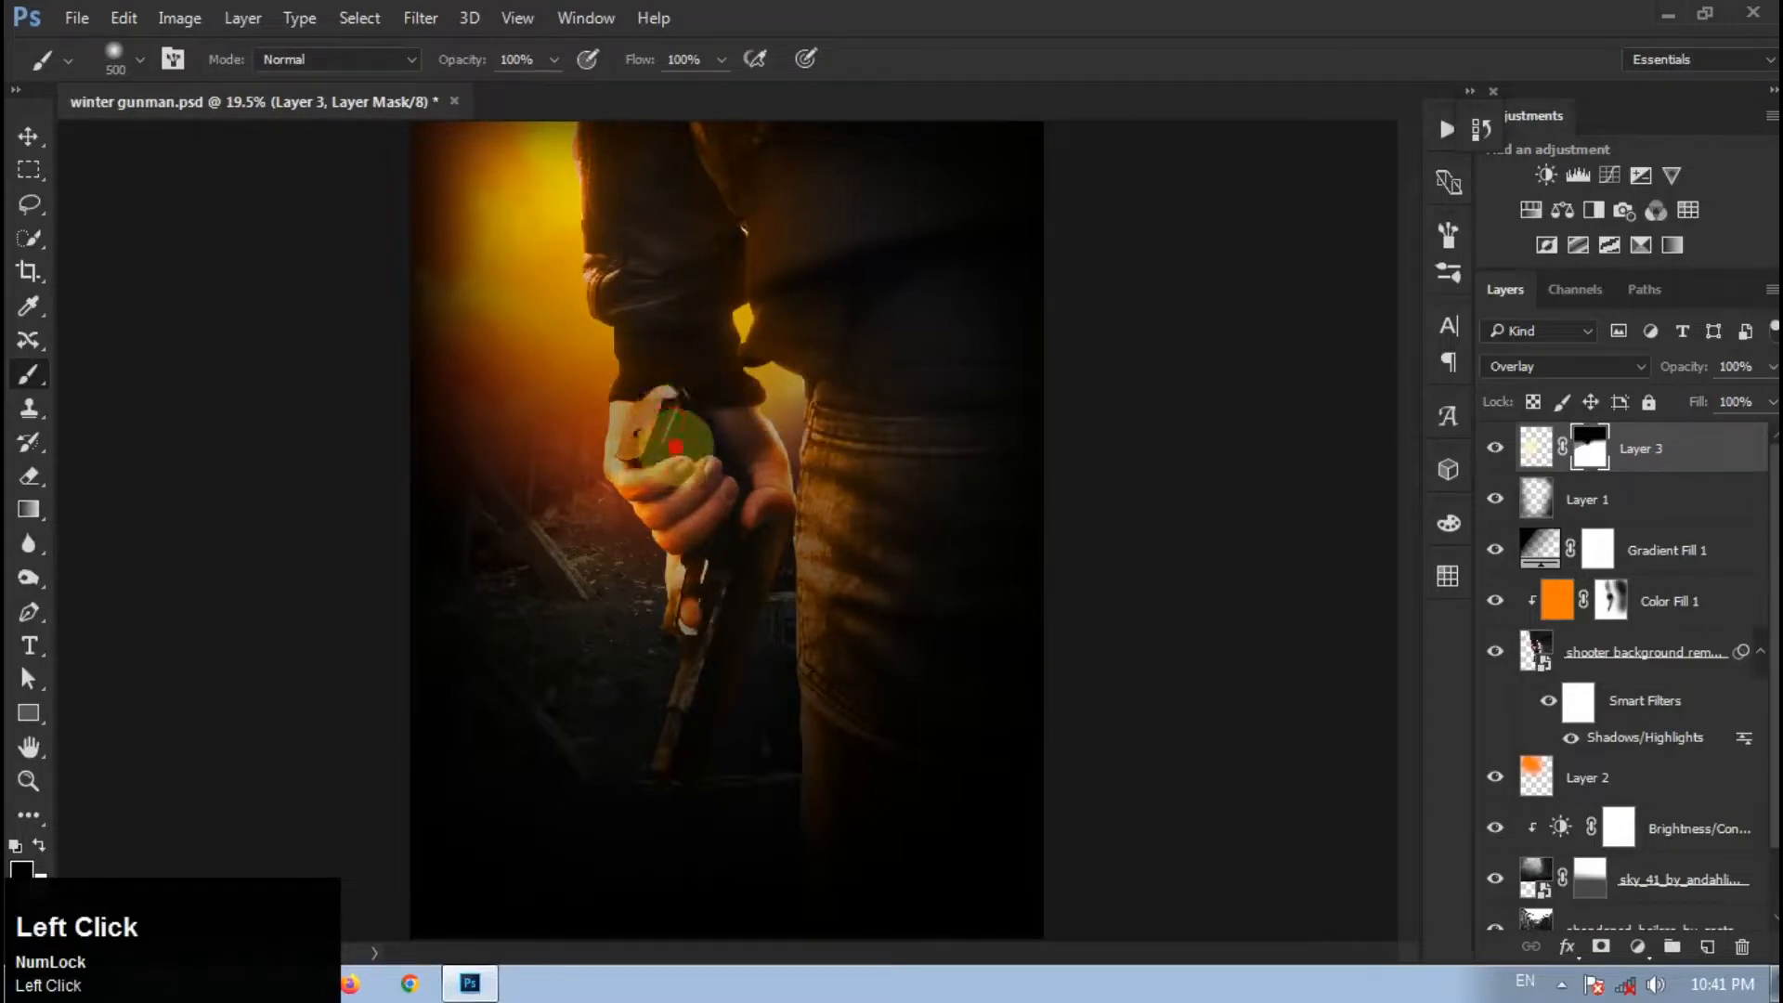
left_click(698, 420)
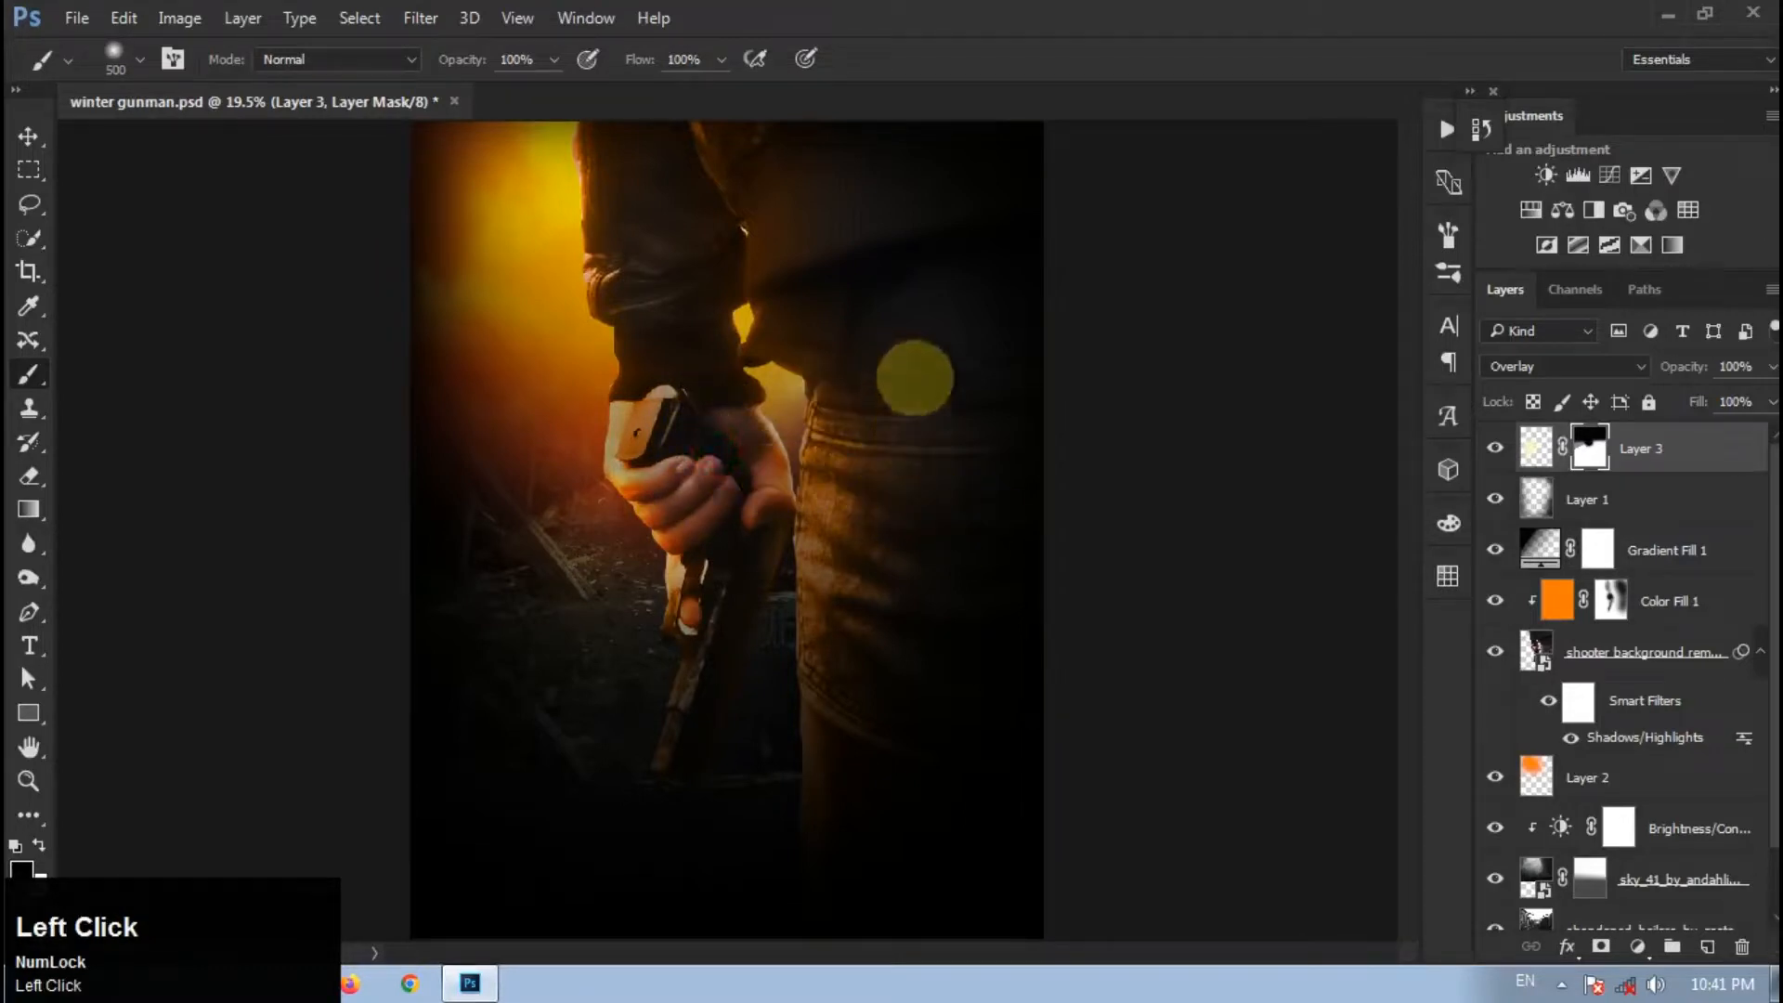
left_click(669, 306)
key("space")
key("ctrl")
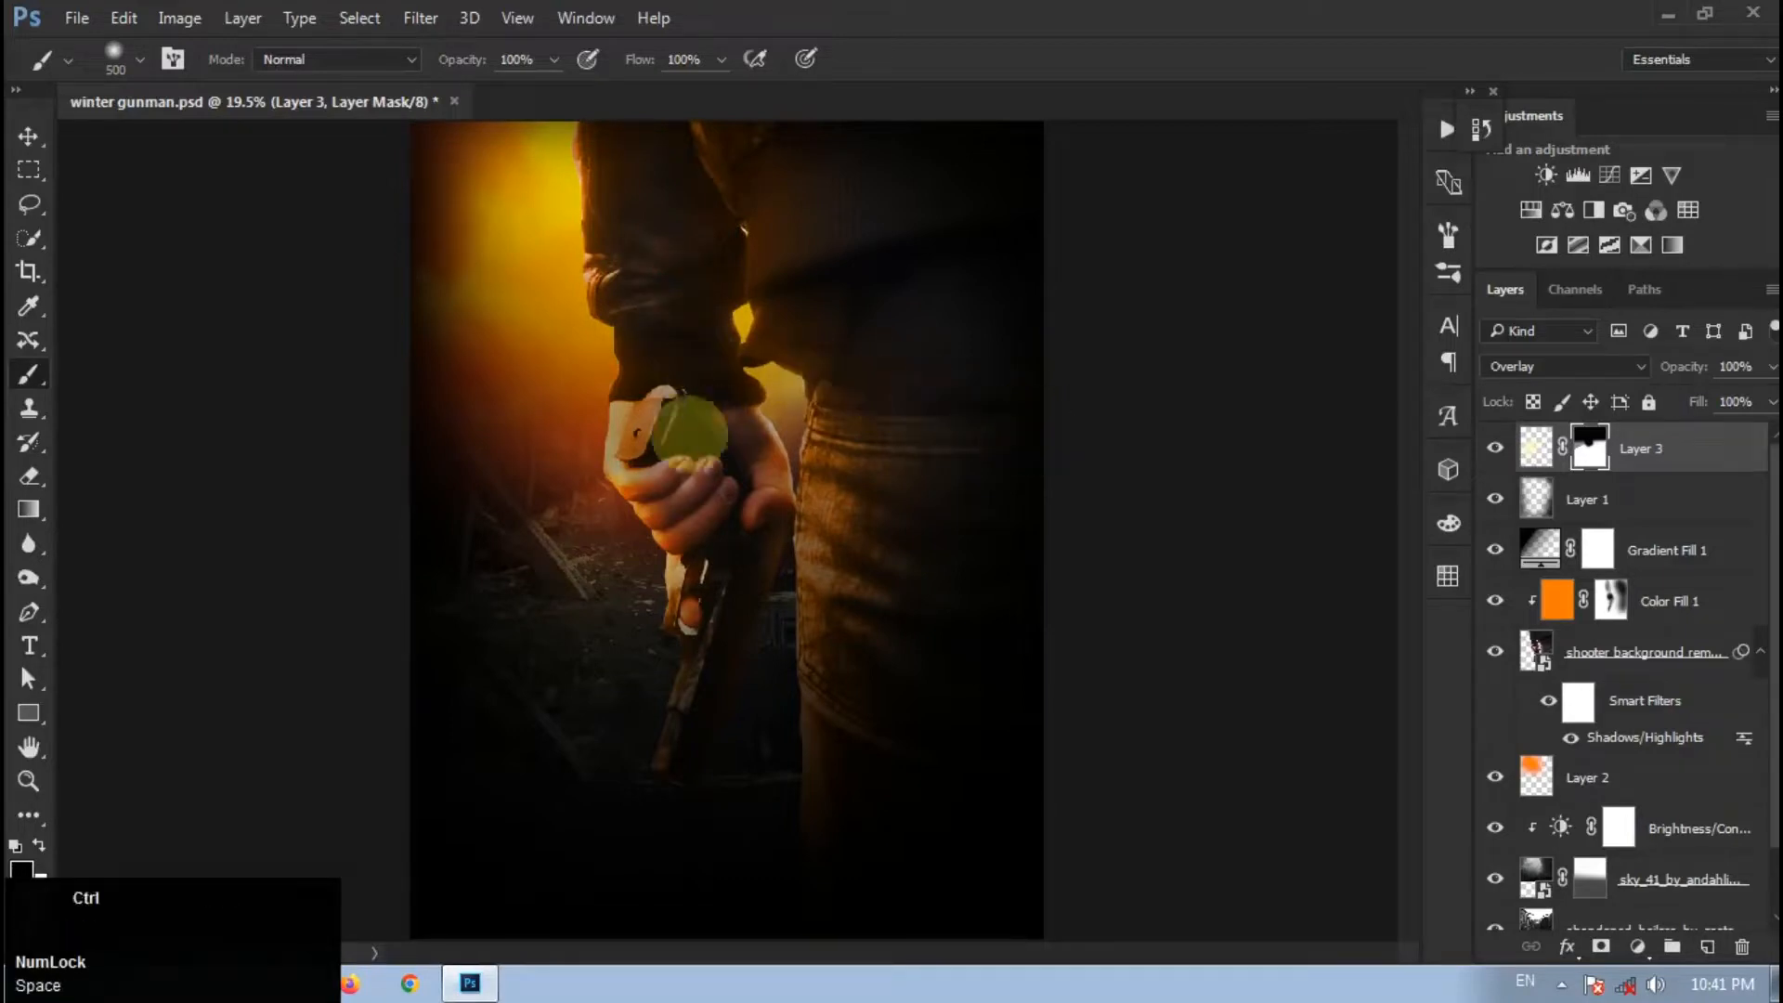
key("ctrl+s")
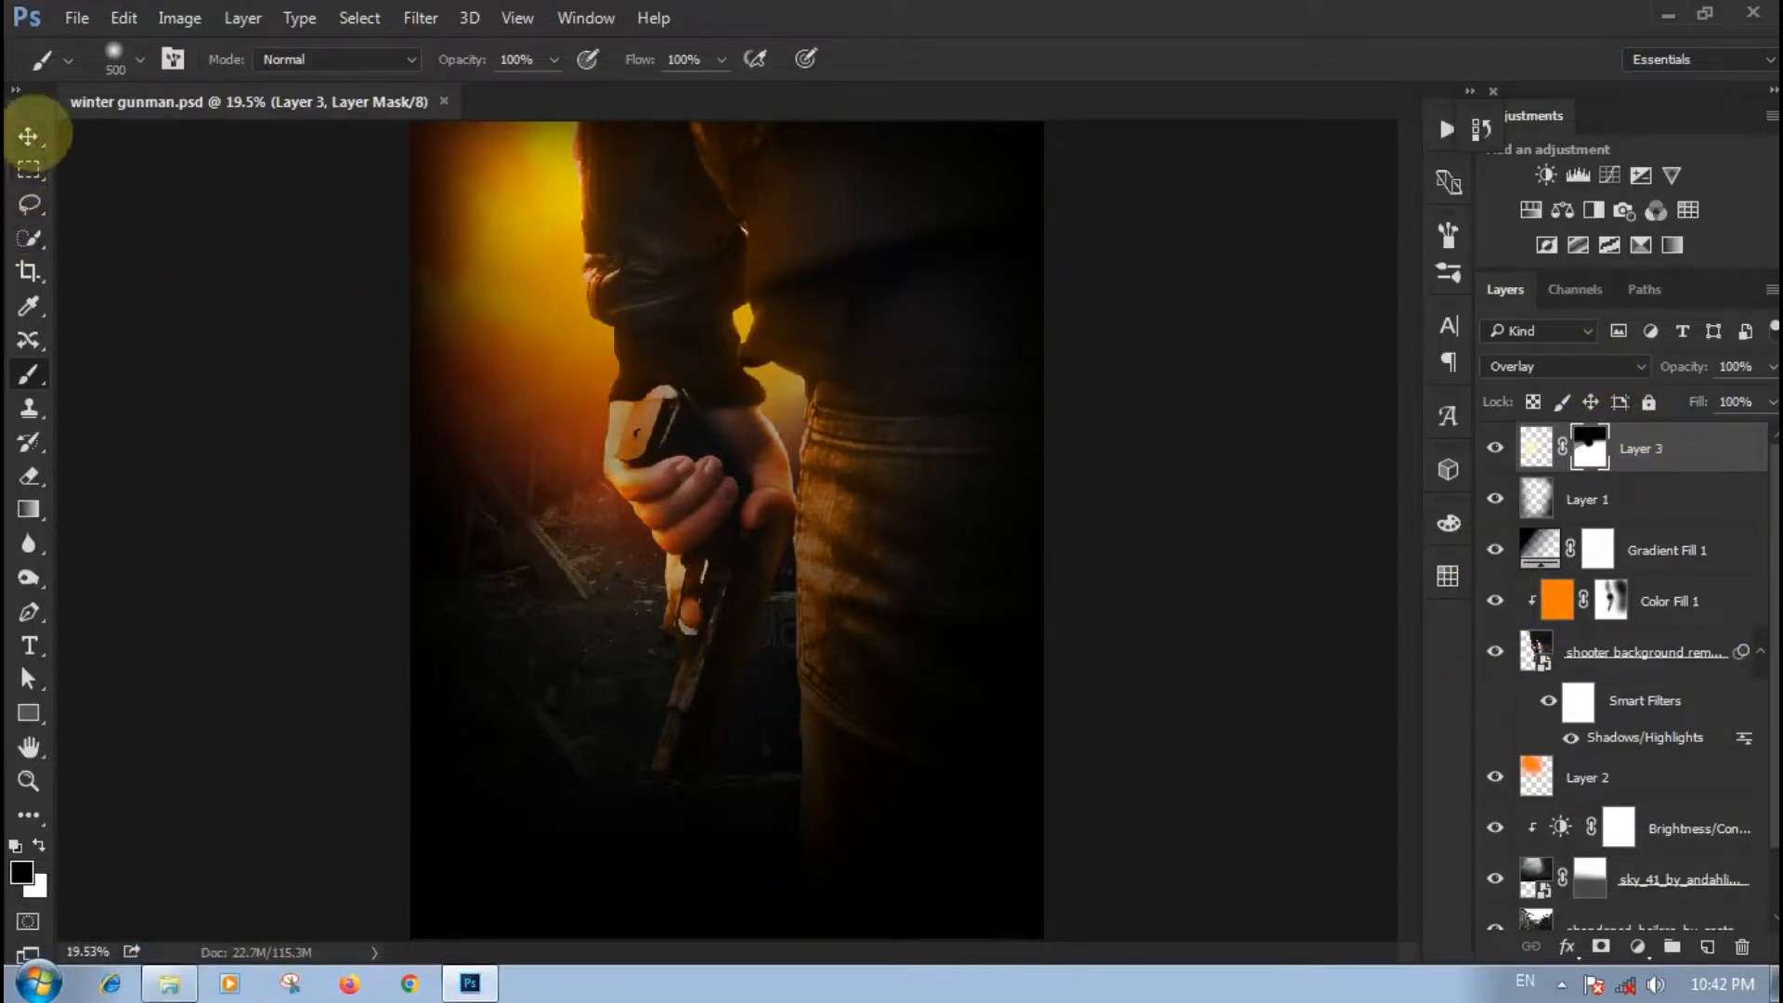
Step: Add the centered two-line pale yellow title "WINTER SHOOTER" in 28 Days Later Regular at 75 pt, placed below the gun near the image's lower middle
left_click(28, 135)
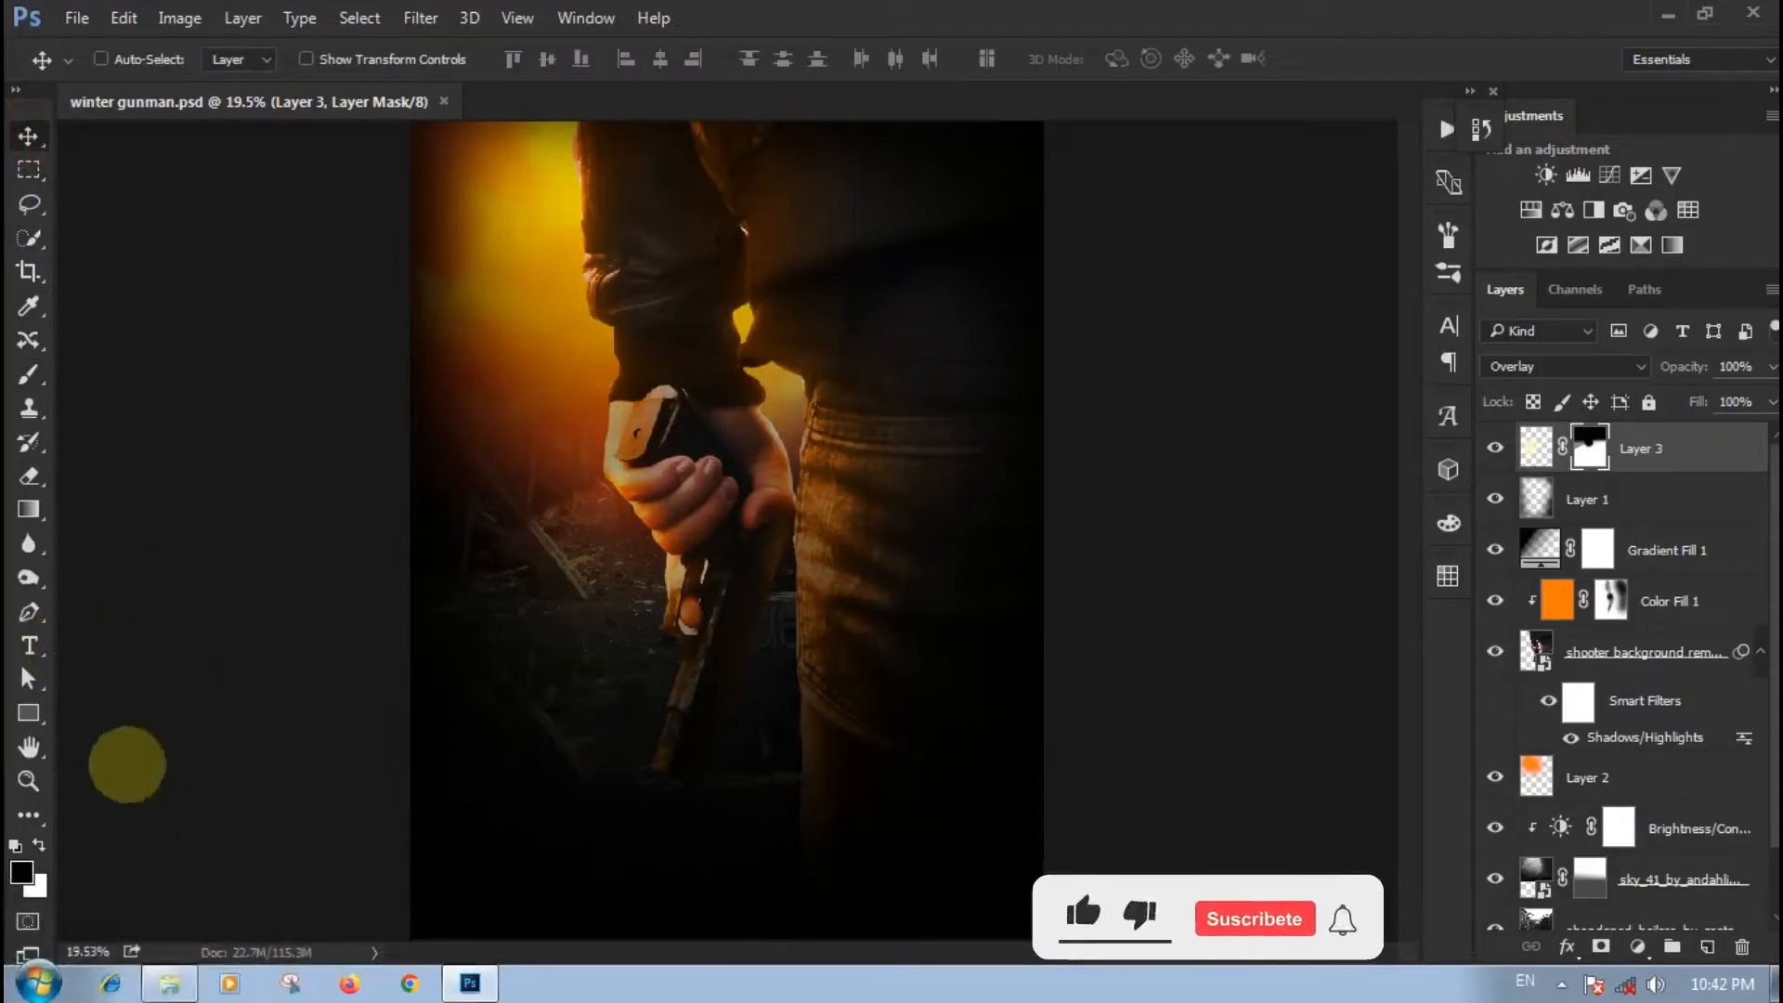
left_click(29, 645)
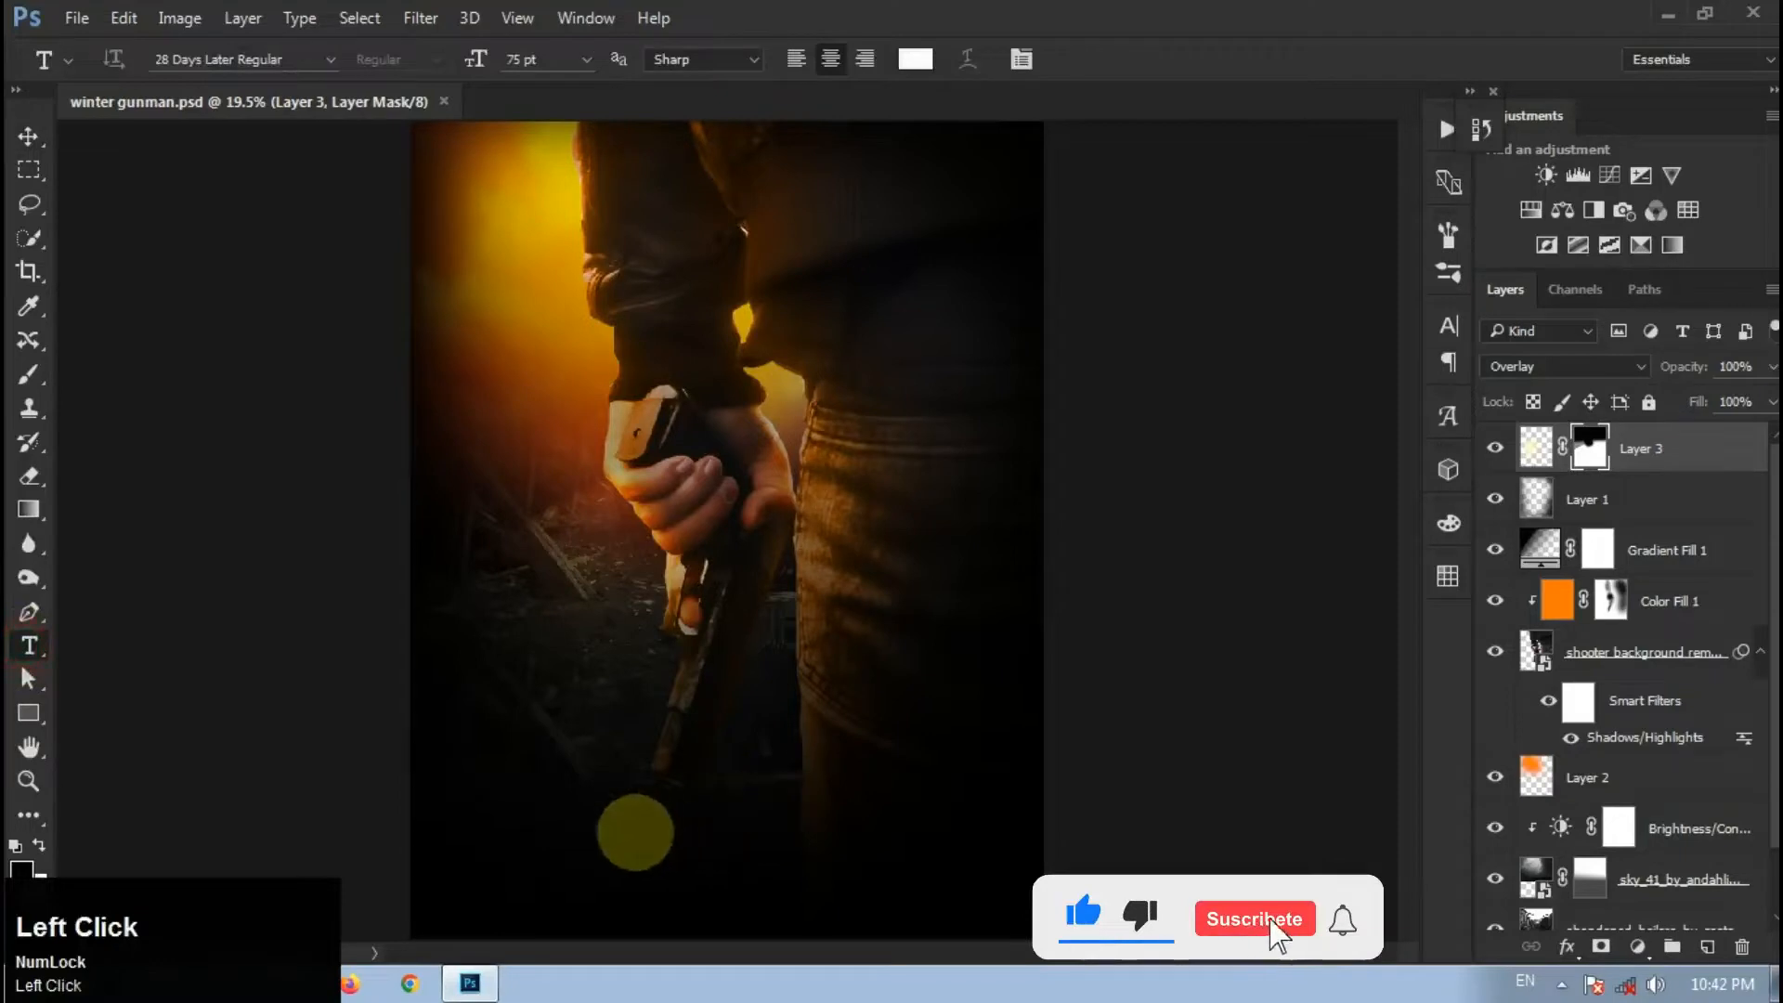
left_click(585, 778)
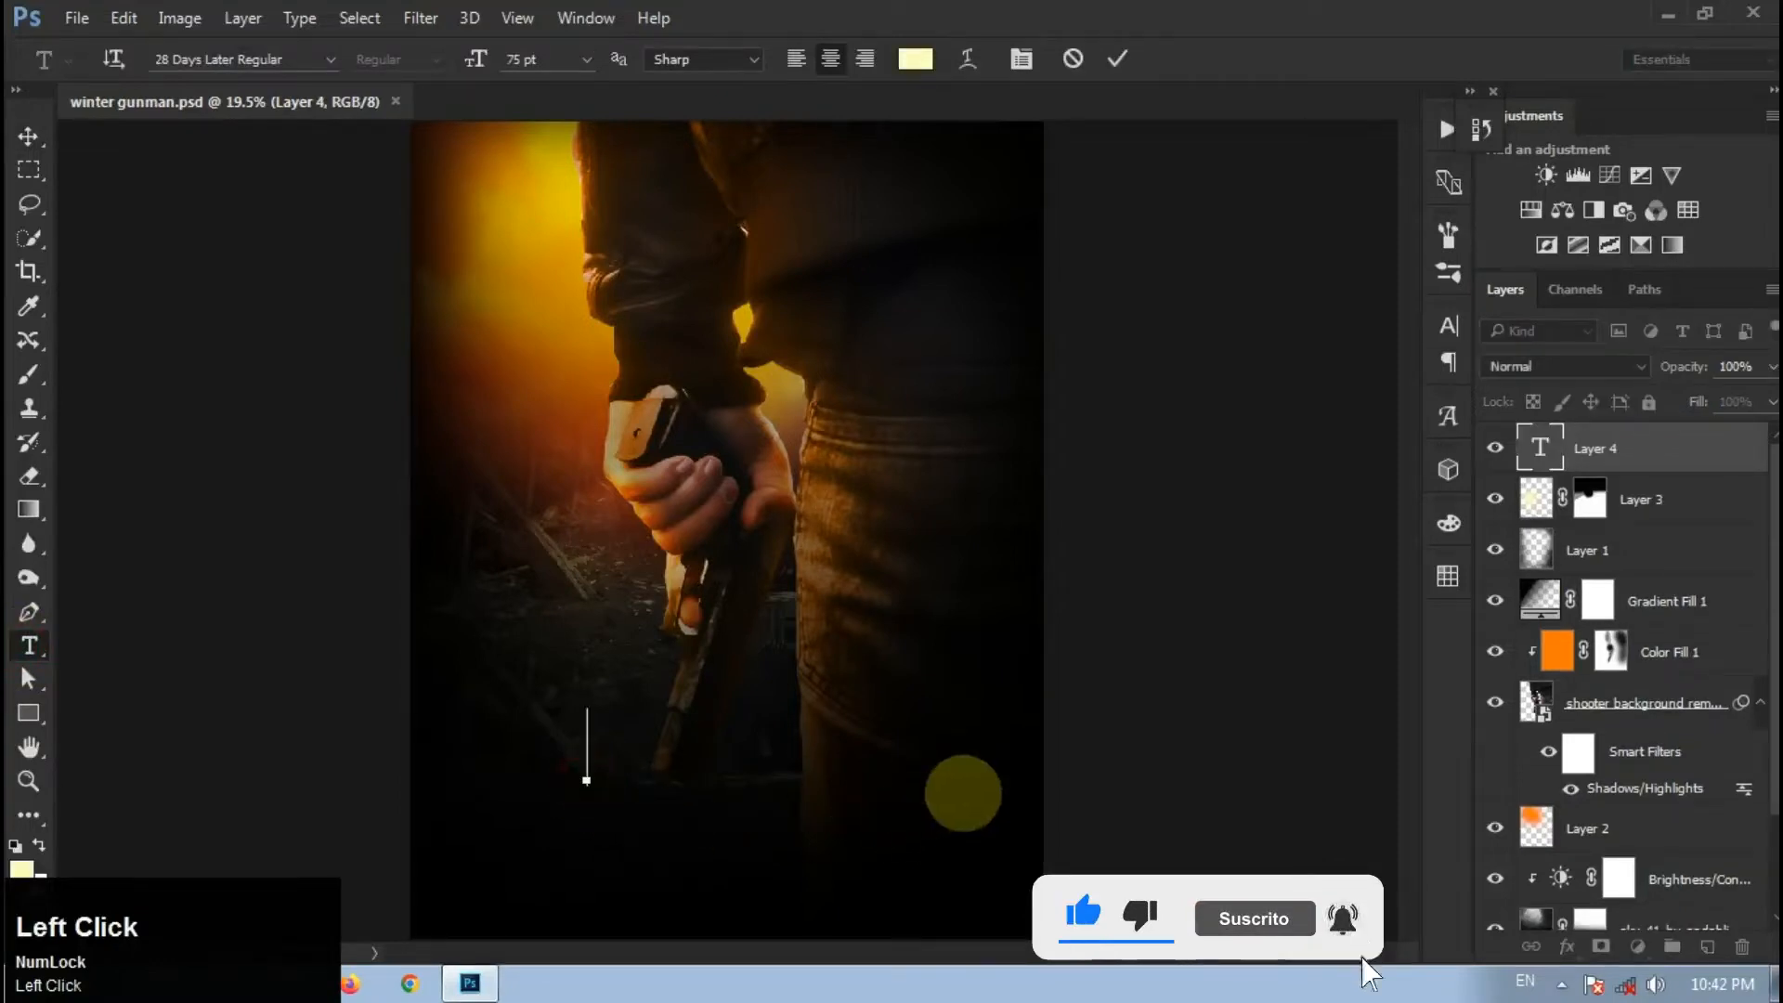
type("WINTER")
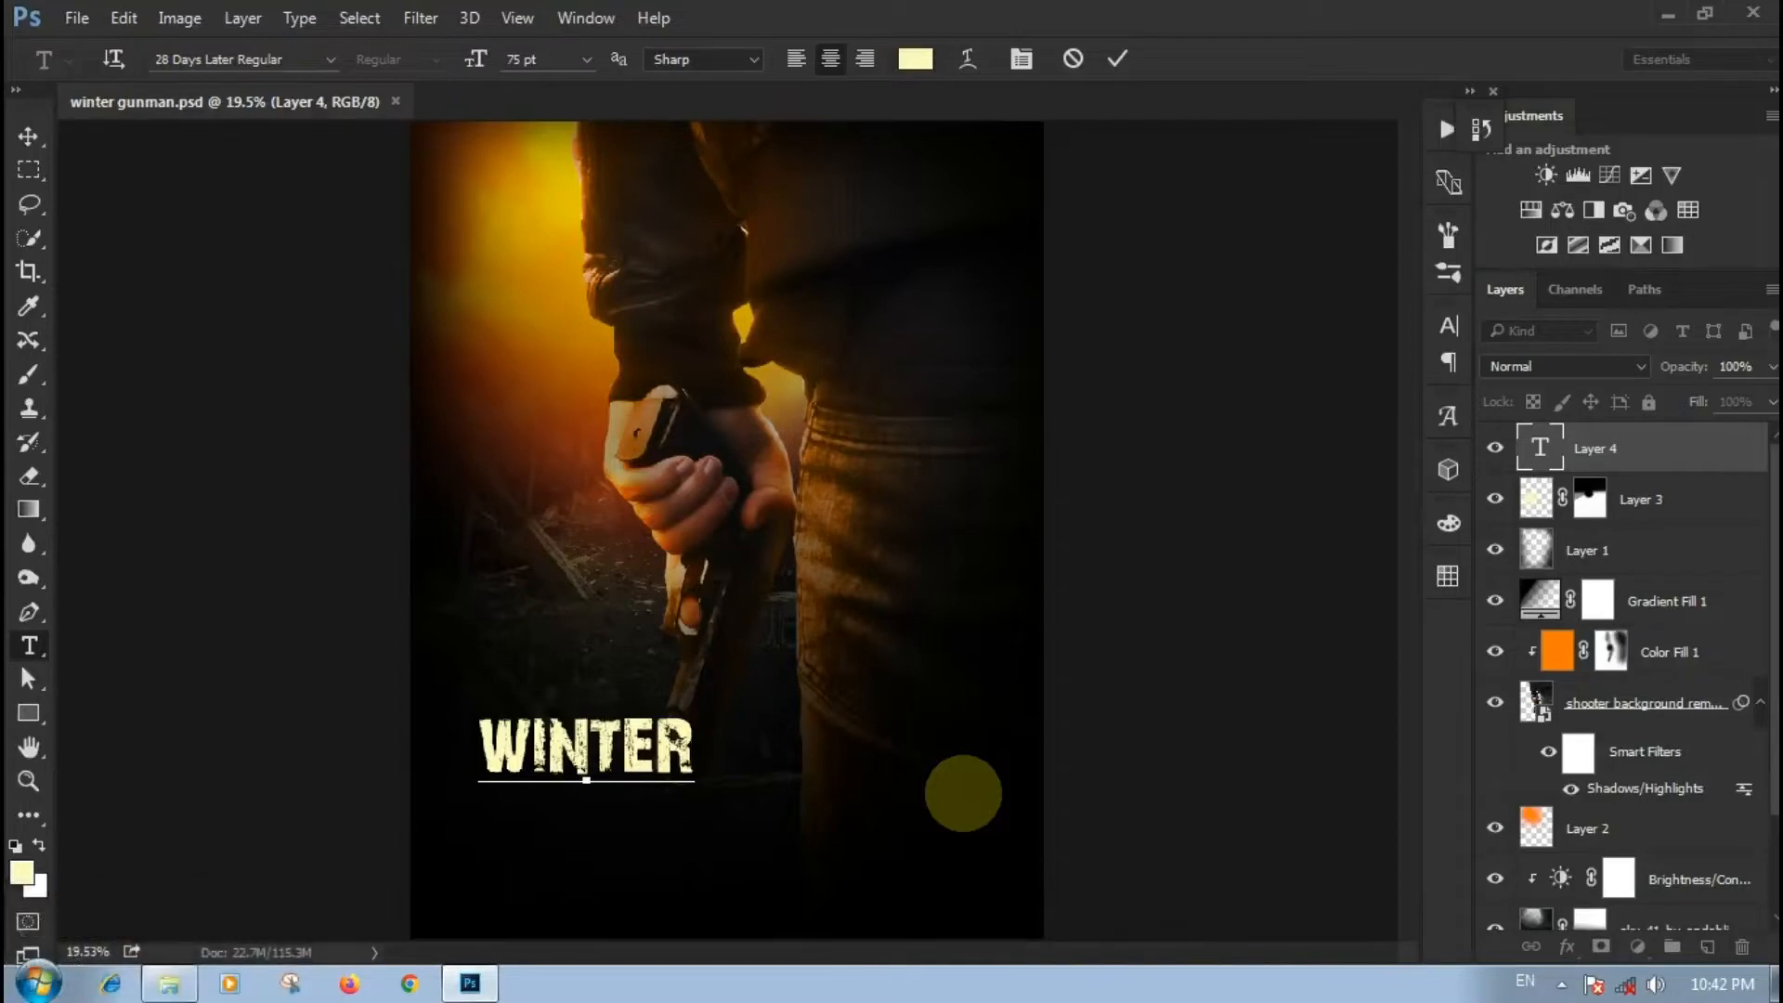
key("KP_Enter")
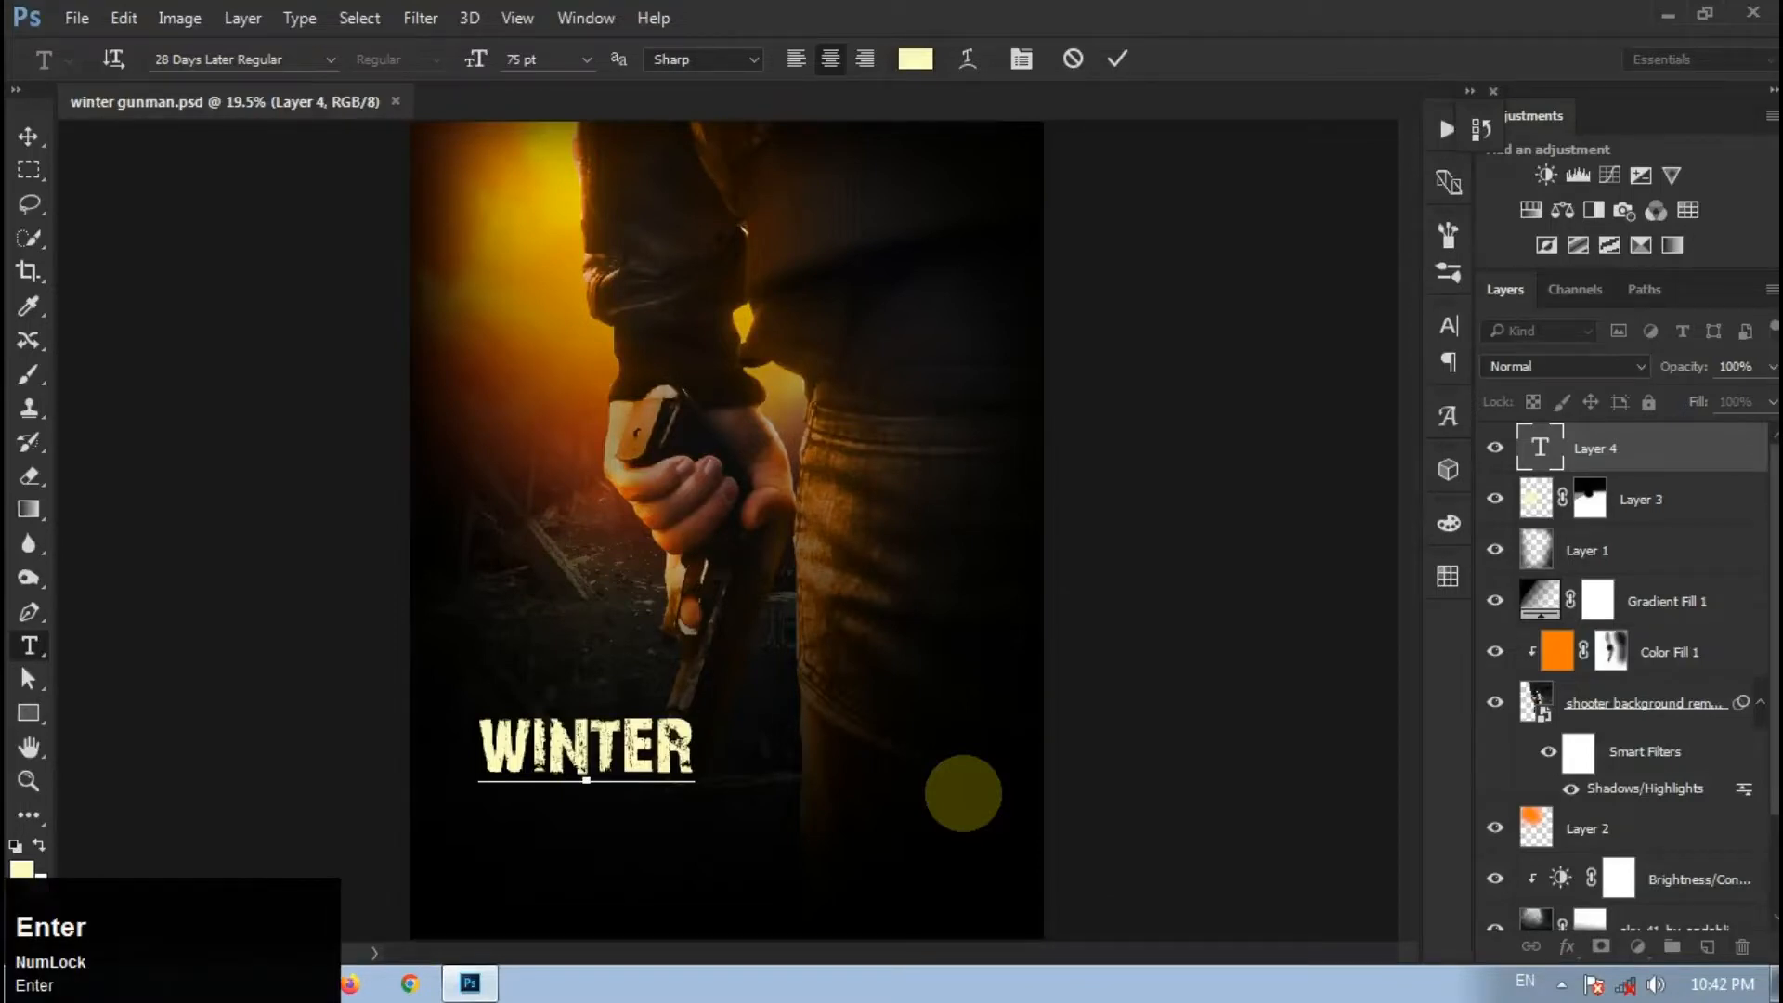
type("SHOOTER")
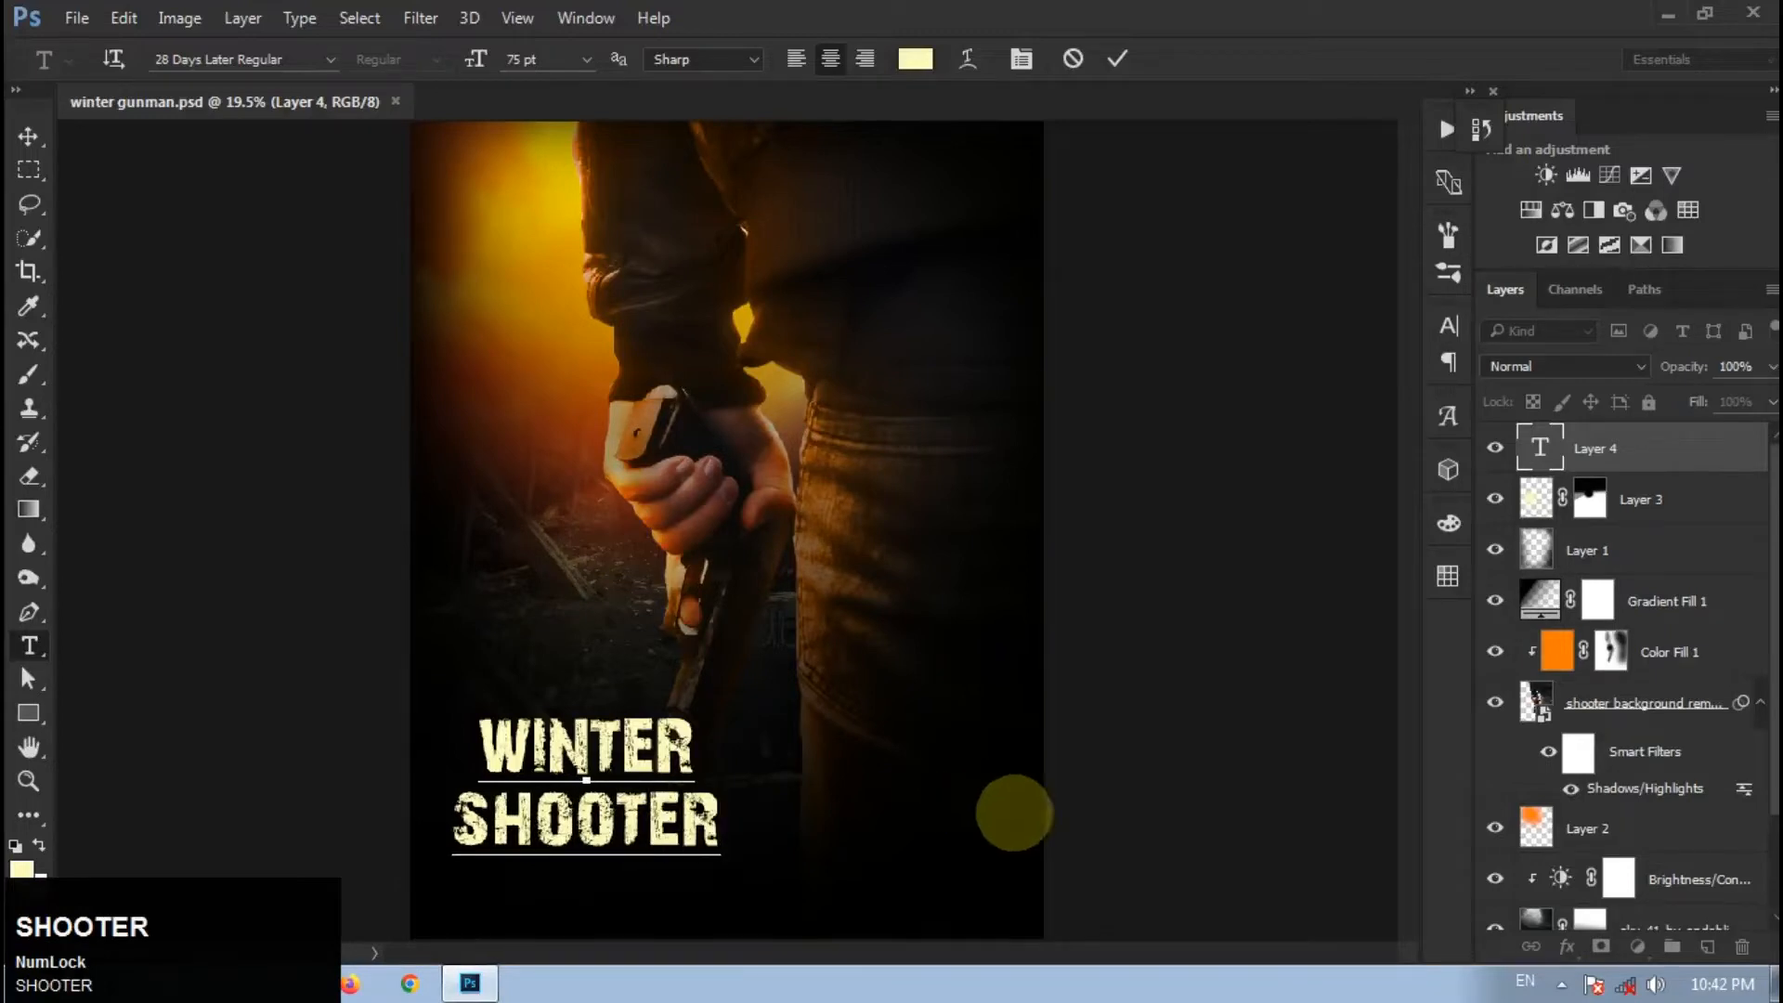
left_click_drag(756, 883, 892, 889)
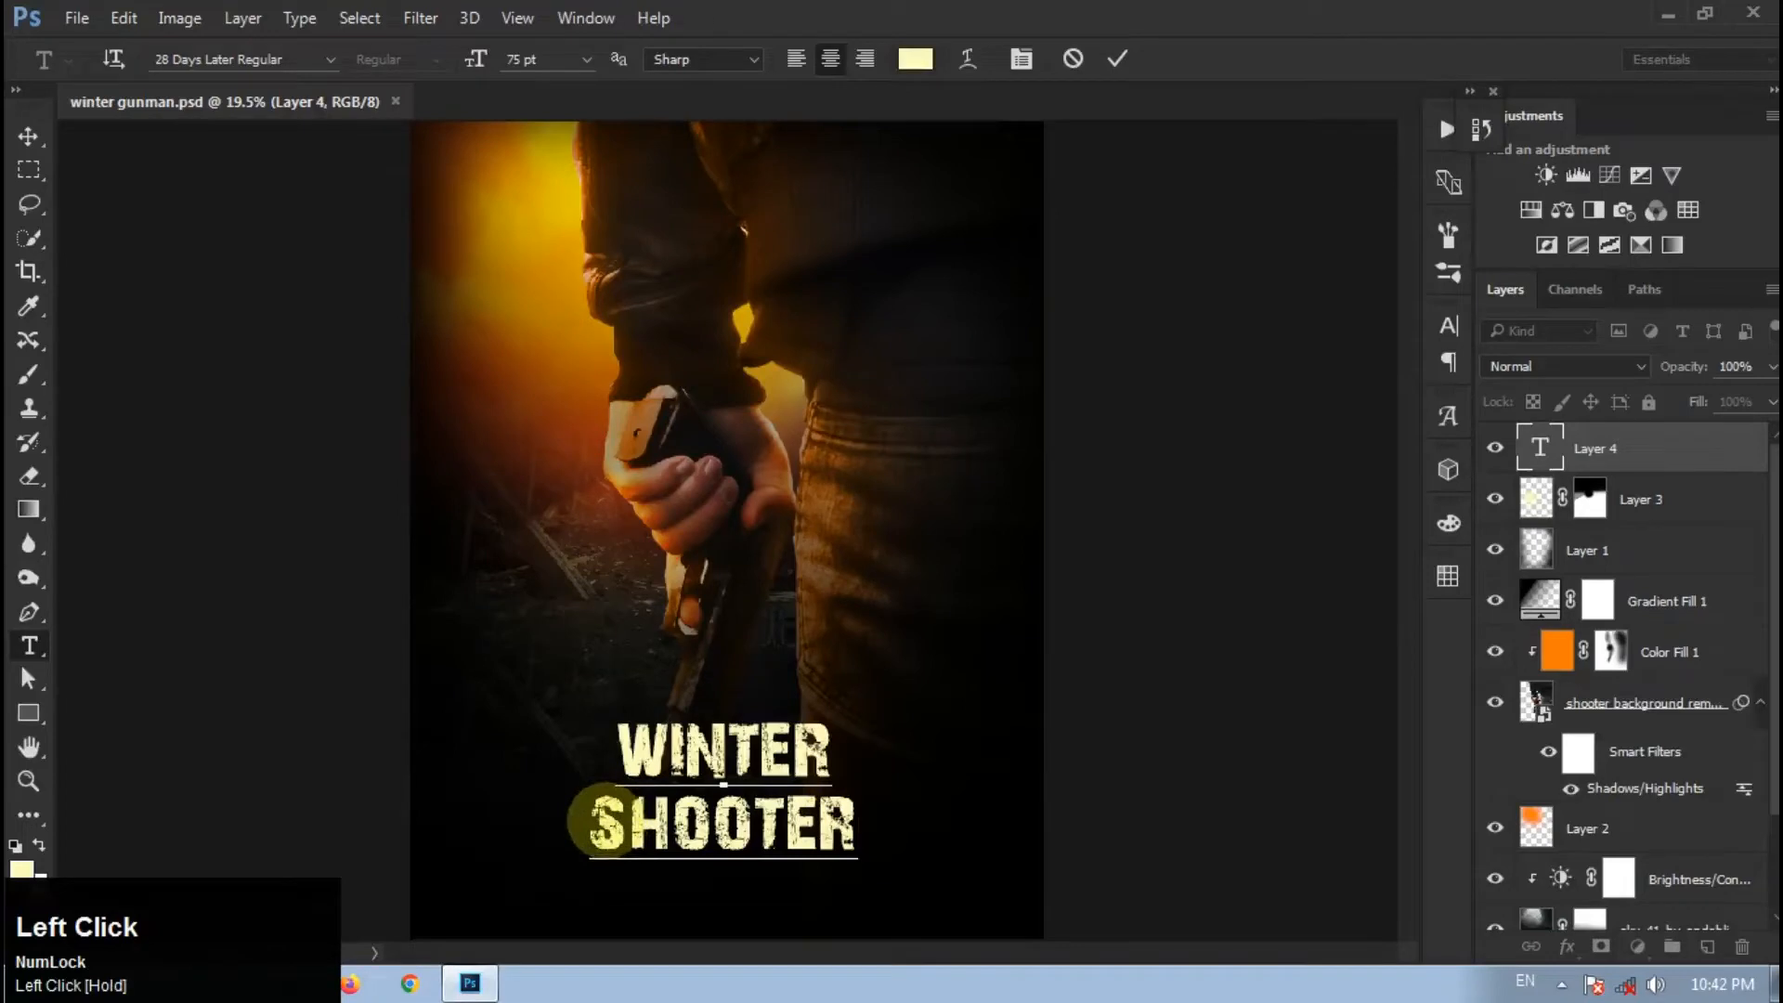
Step: Set the font size of the word SHOOTER in the title to 45 pt
left_click_drag(602, 820, 859, 823)
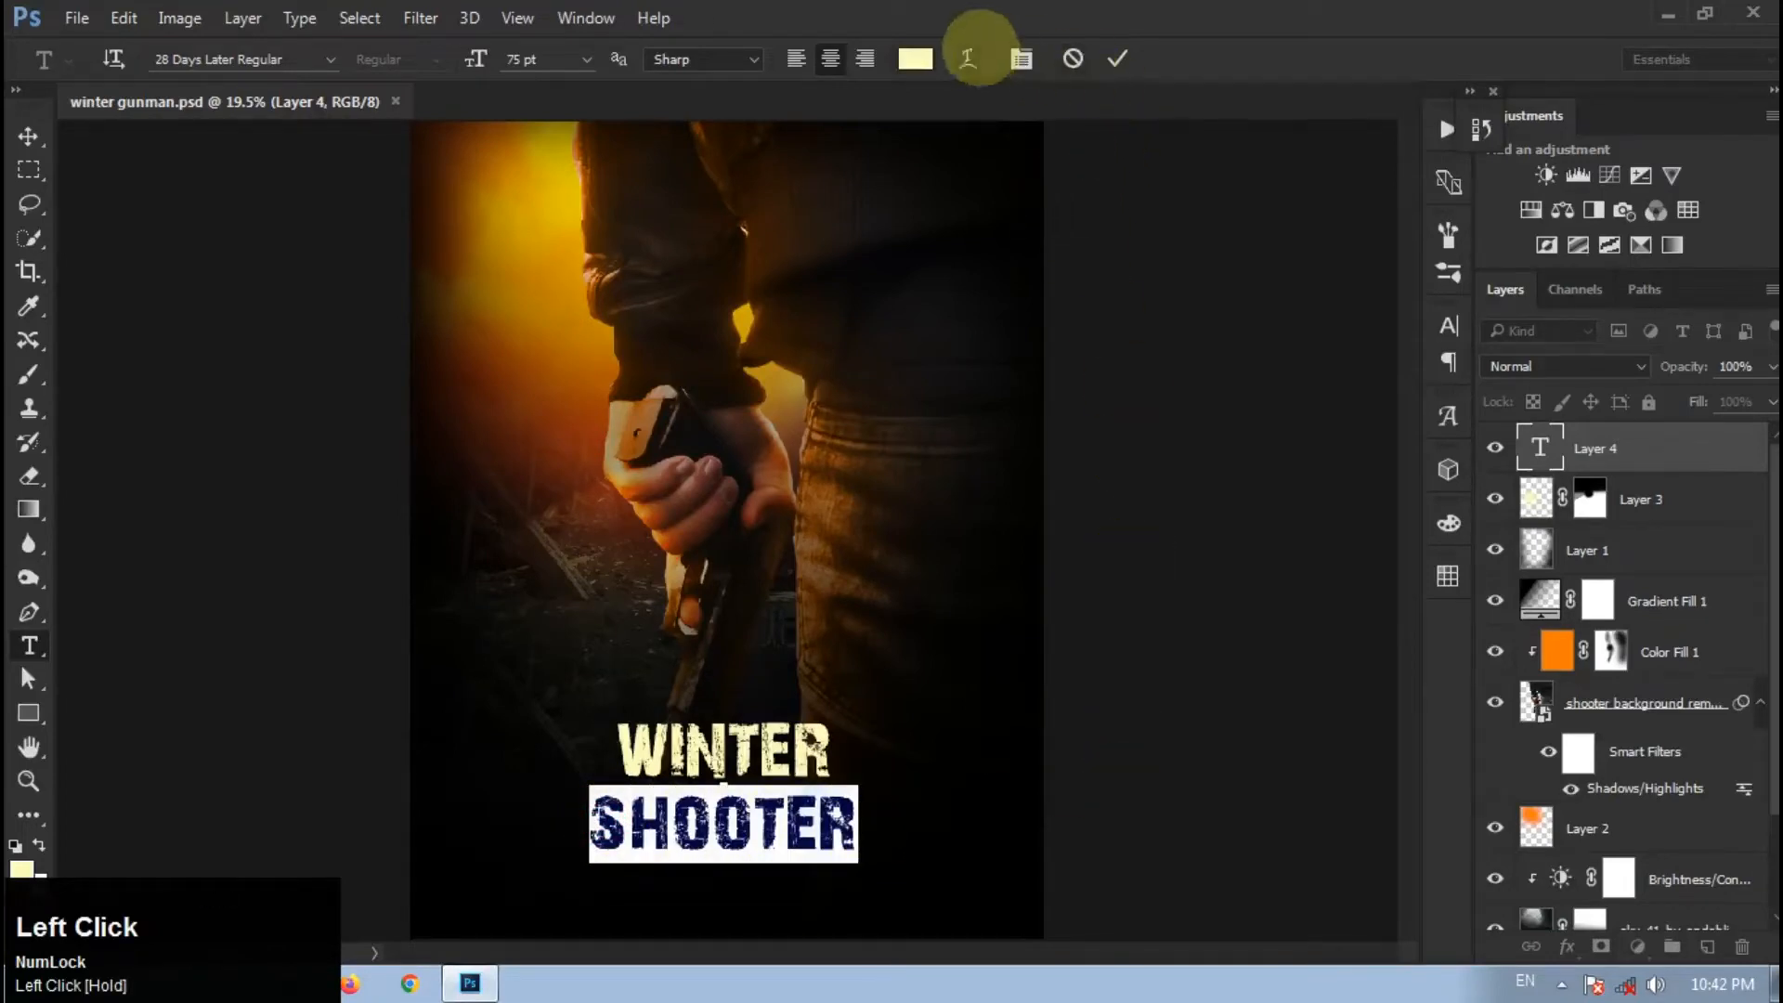
left_click(1021, 58)
left_click_drag(1151, 399, 1106, 398)
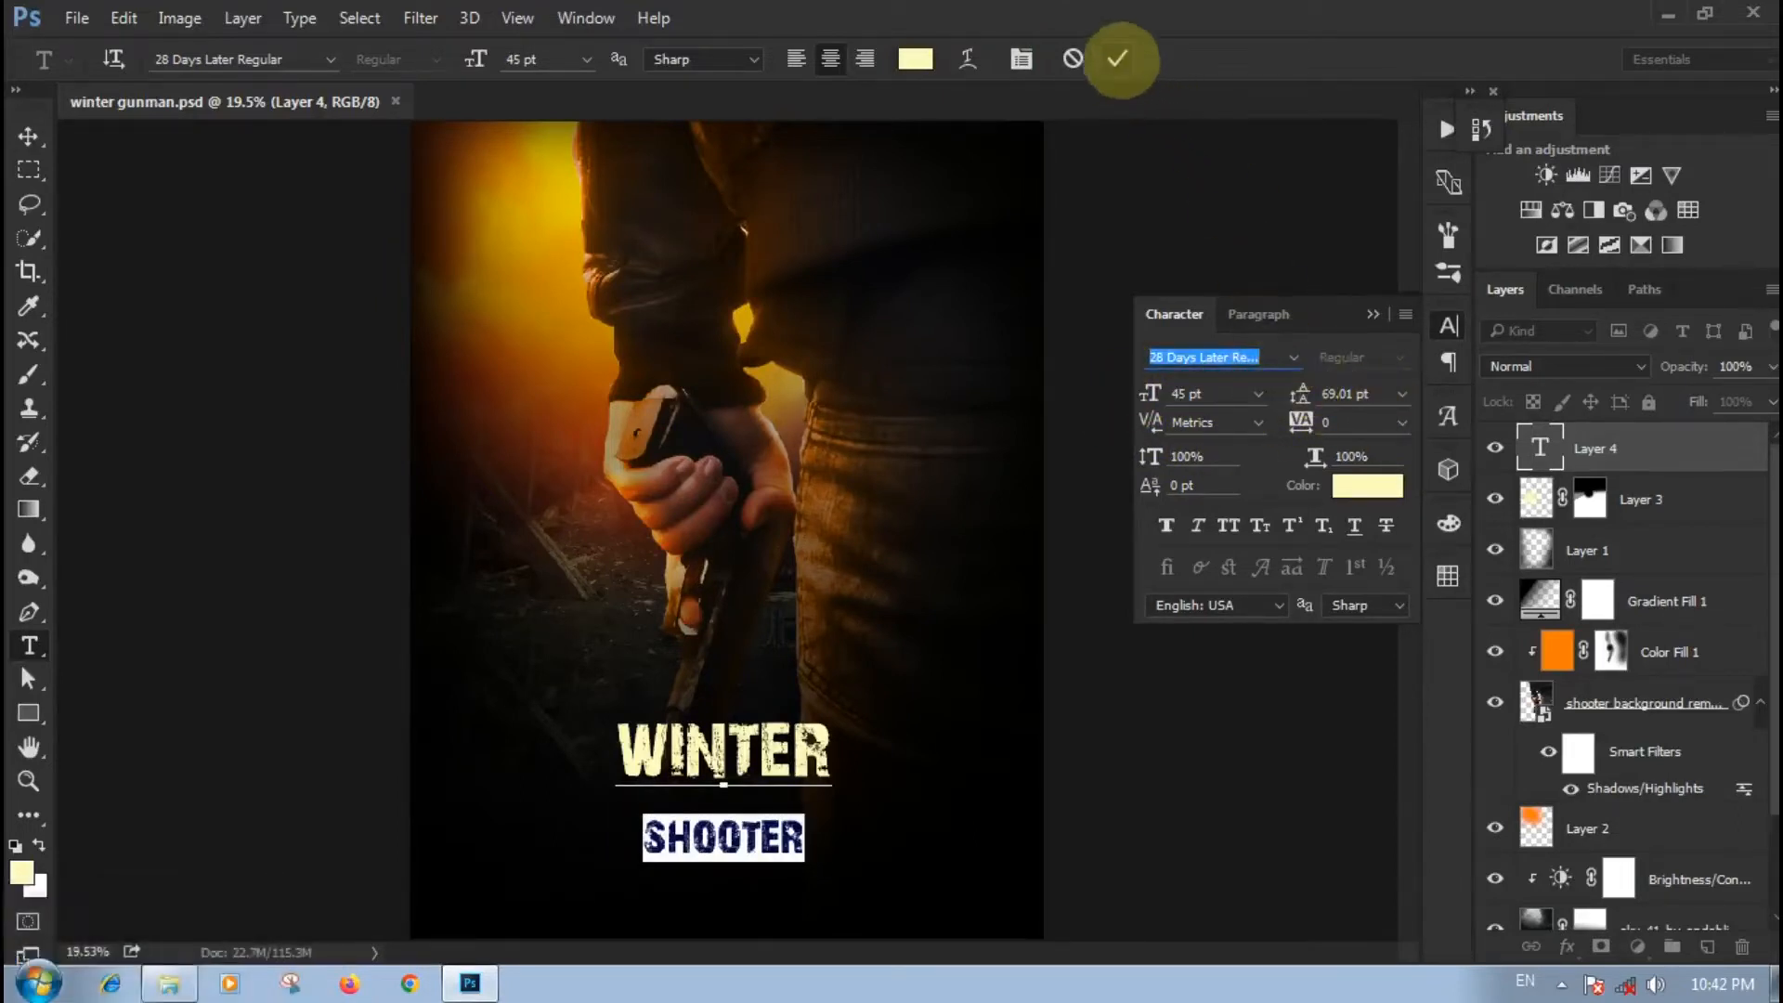
left_click(1117, 59)
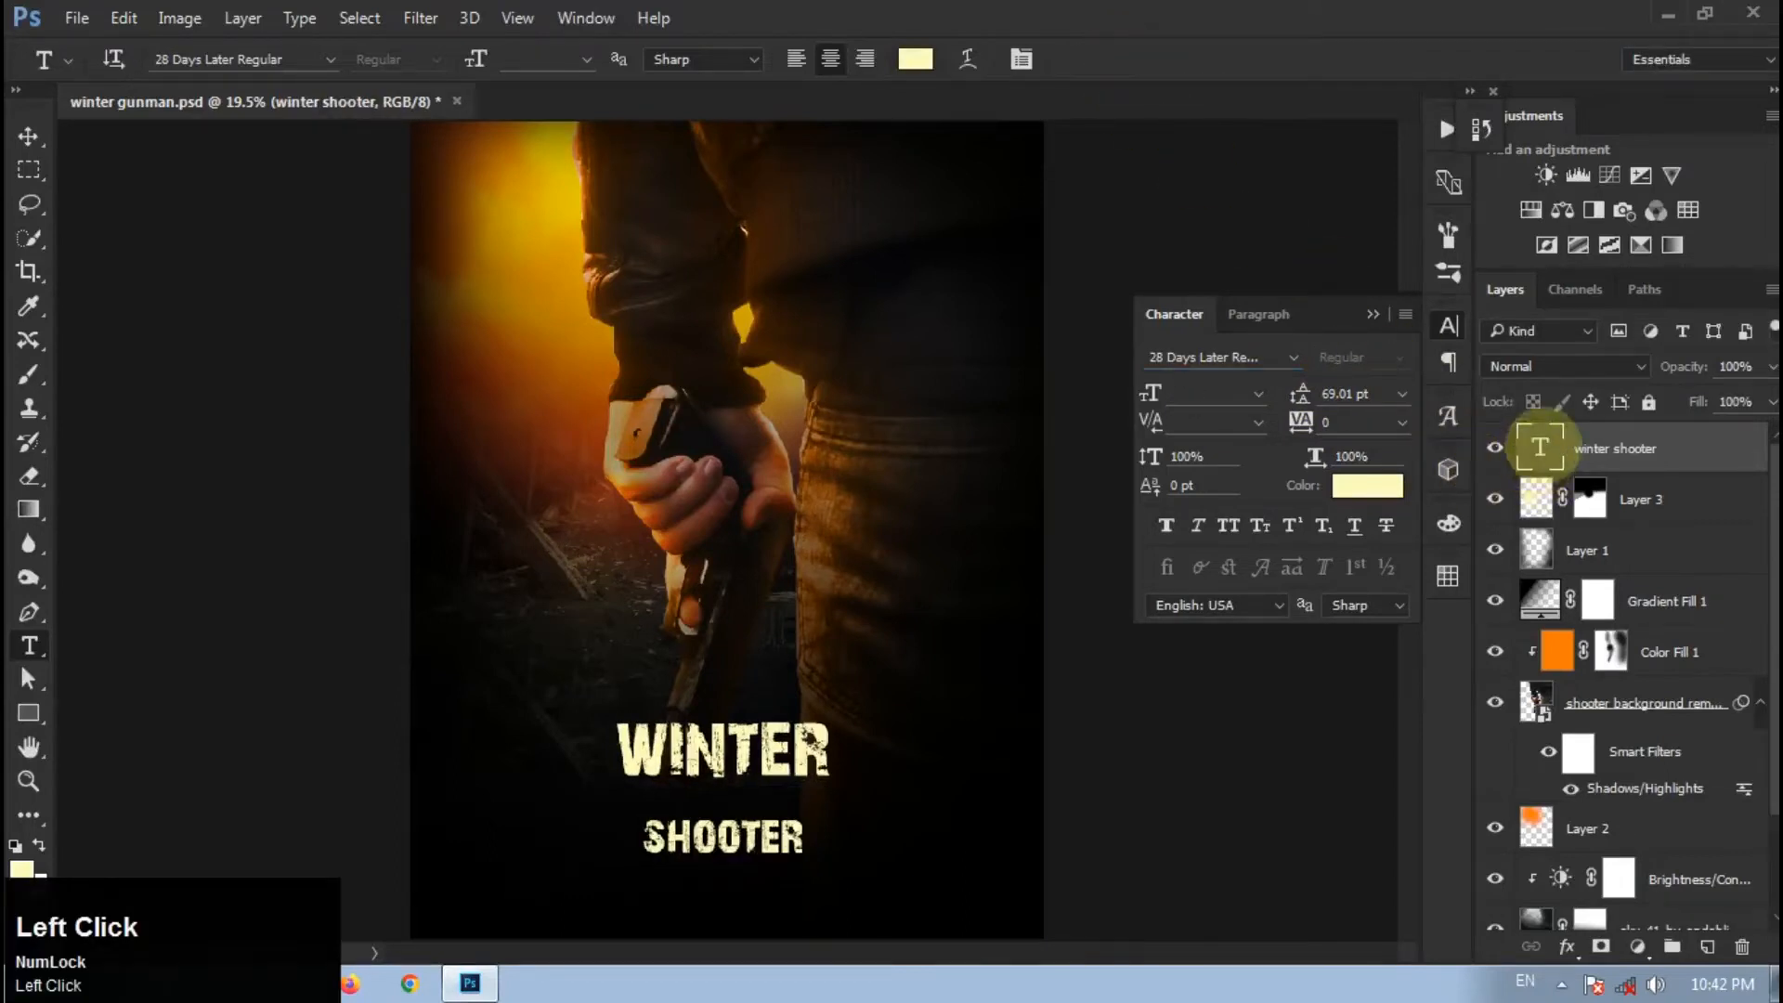
Step: Set the leading of both title lines to 37.01 pt
double_click(1539, 447)
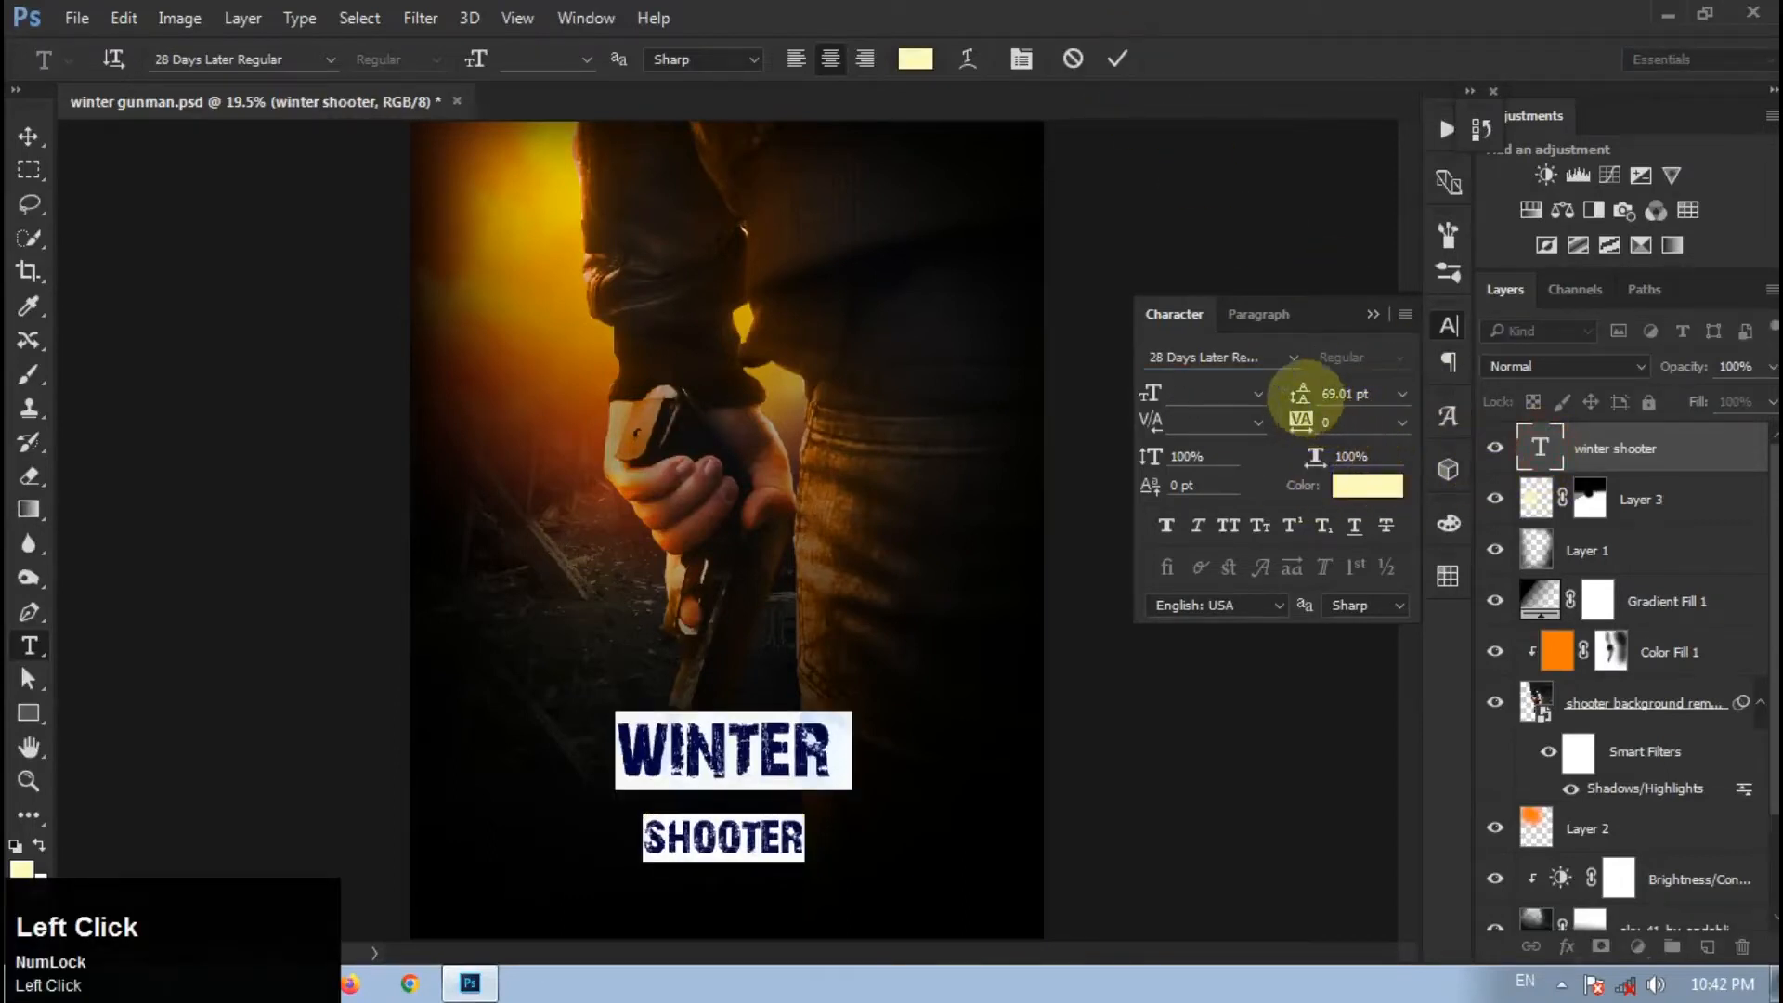
mouse_move(1300, 395)
left_mouse_down()
mouse_move(1318, 397)
mouse_move(1268, 398)
left_mouse_up()
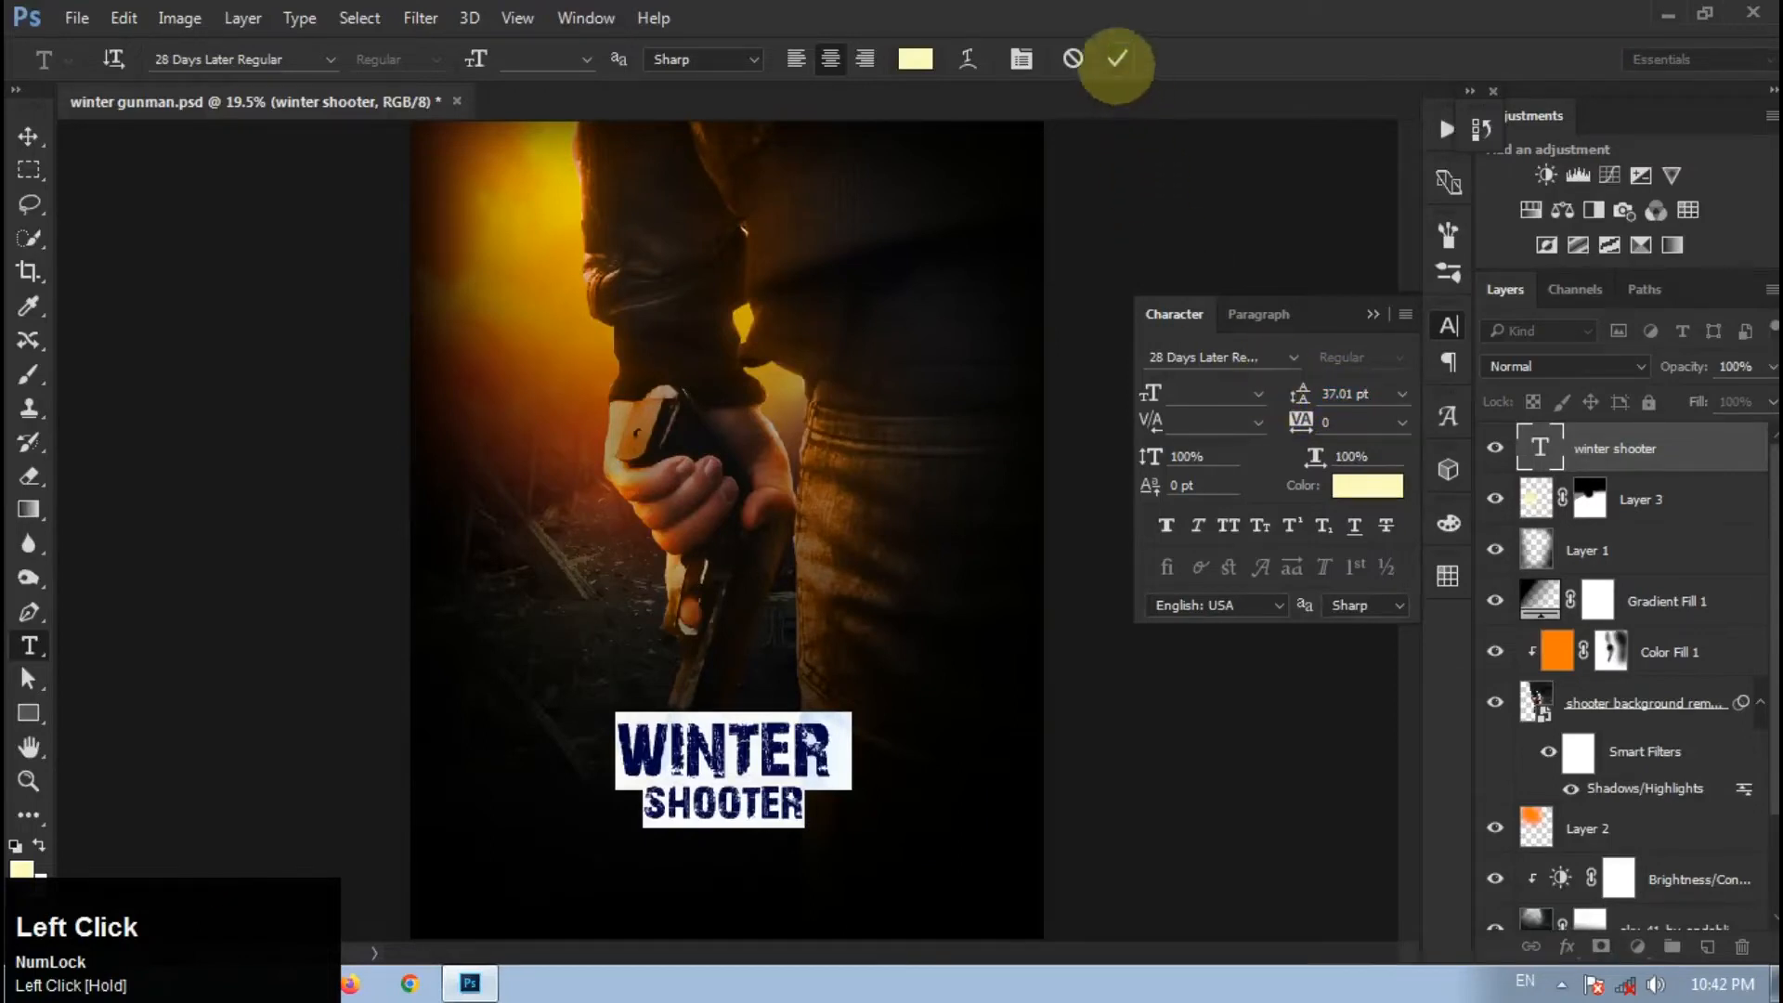
left_click(1117, 59)
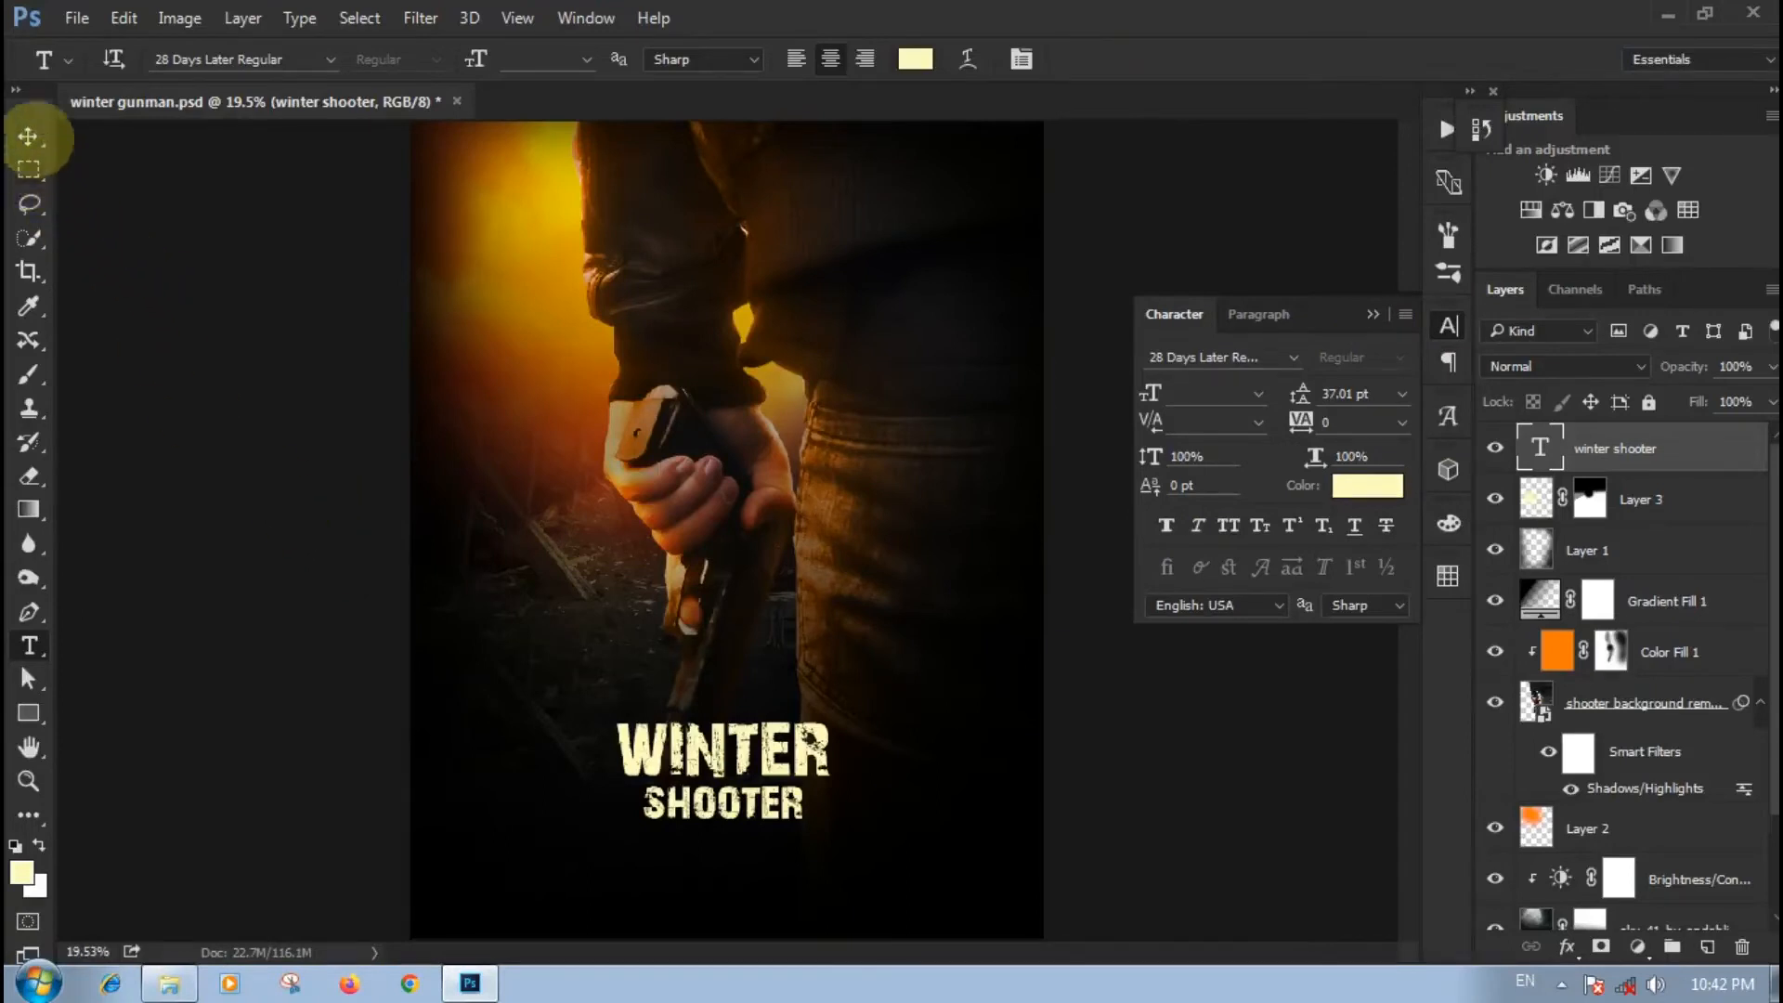
Step: Move the title into the lower-left corner of the image and collapse the character settings
left_click(28, 136)
left_click_drag(680, 748, 562, 824)
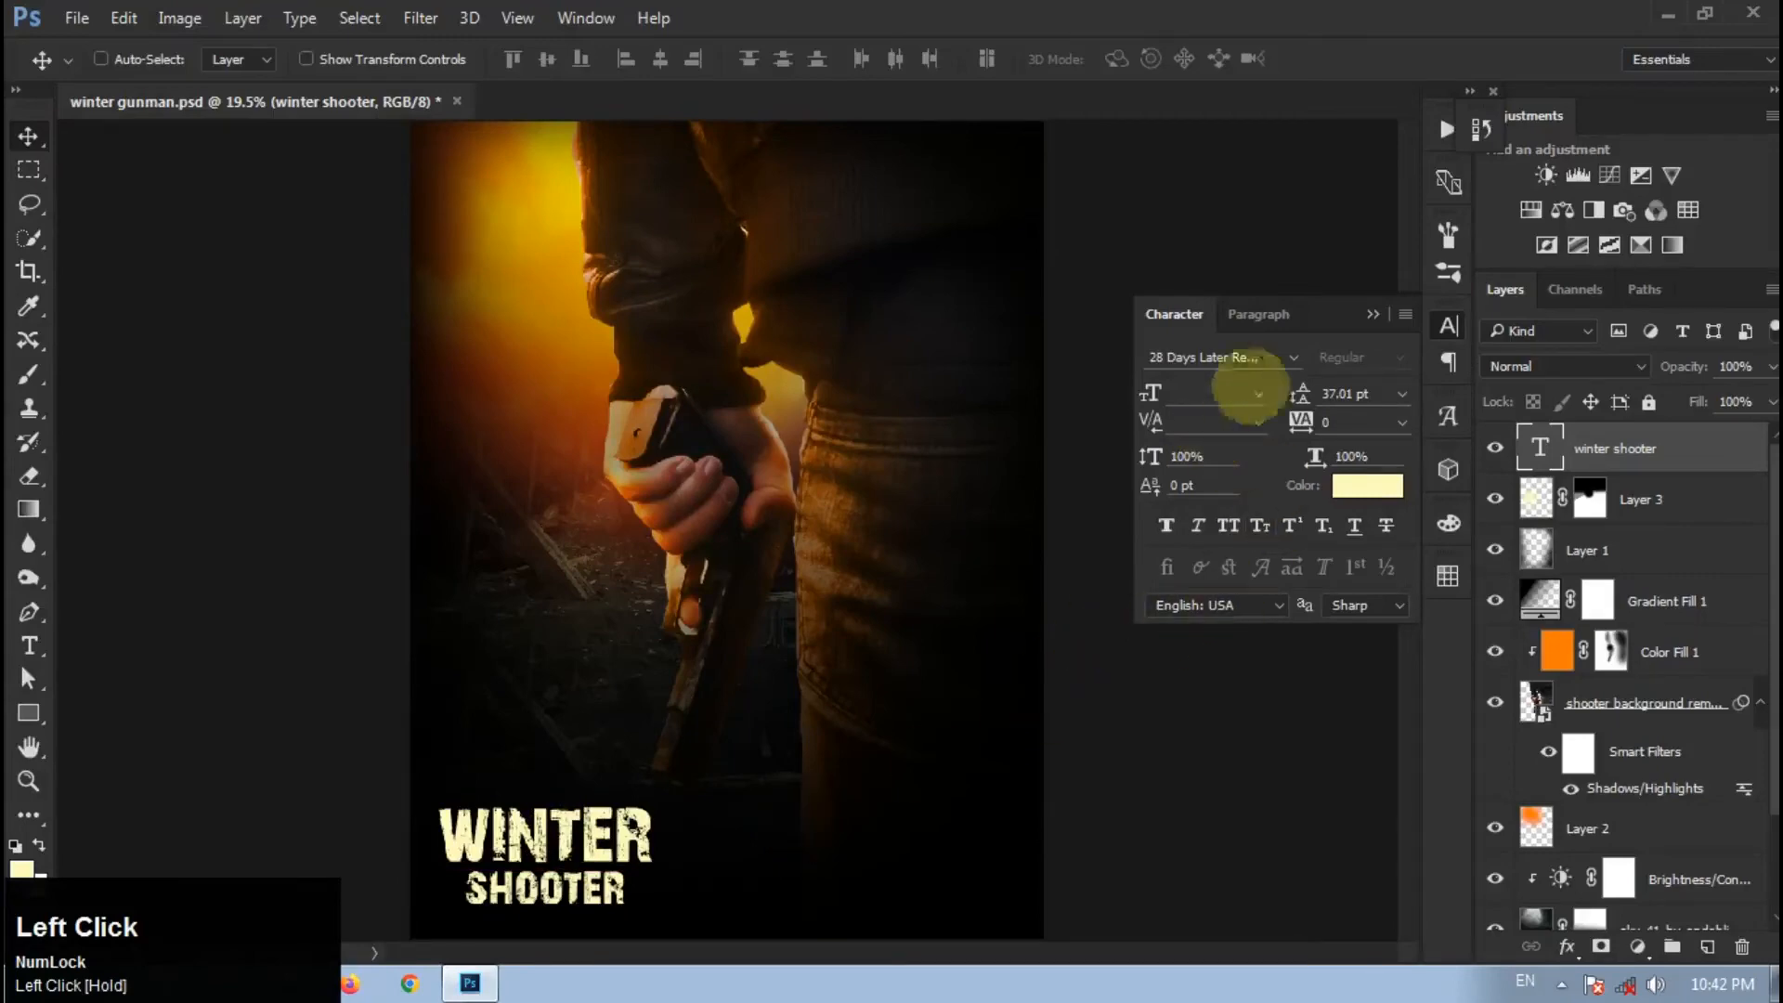
left_click(1372, 314)
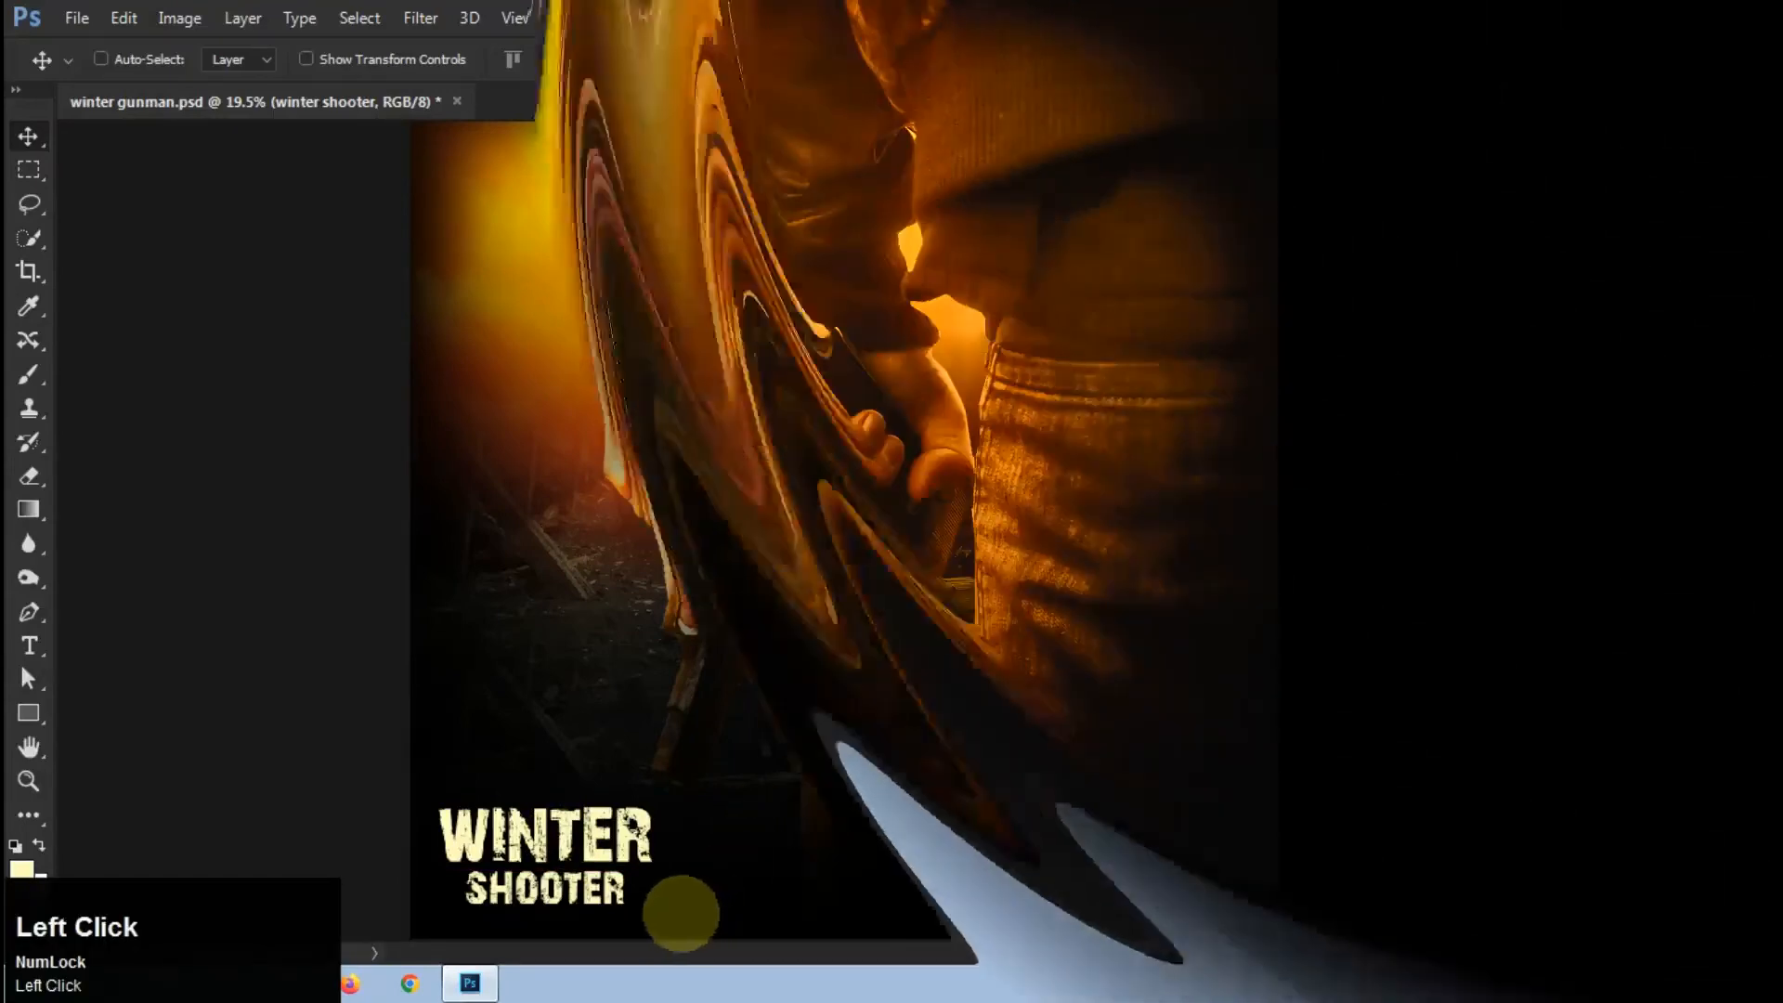